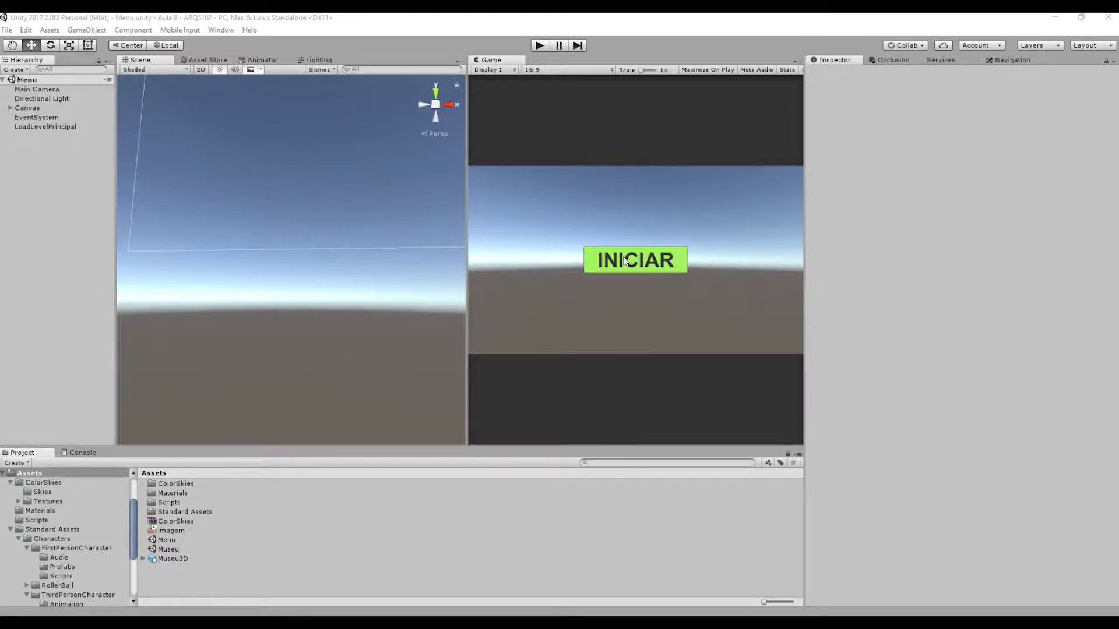
# - Play-test the game from the Menu scene: start the museum with INICIAR, walk through its rooms and stop the playback
pyautogui.click(539, 46)
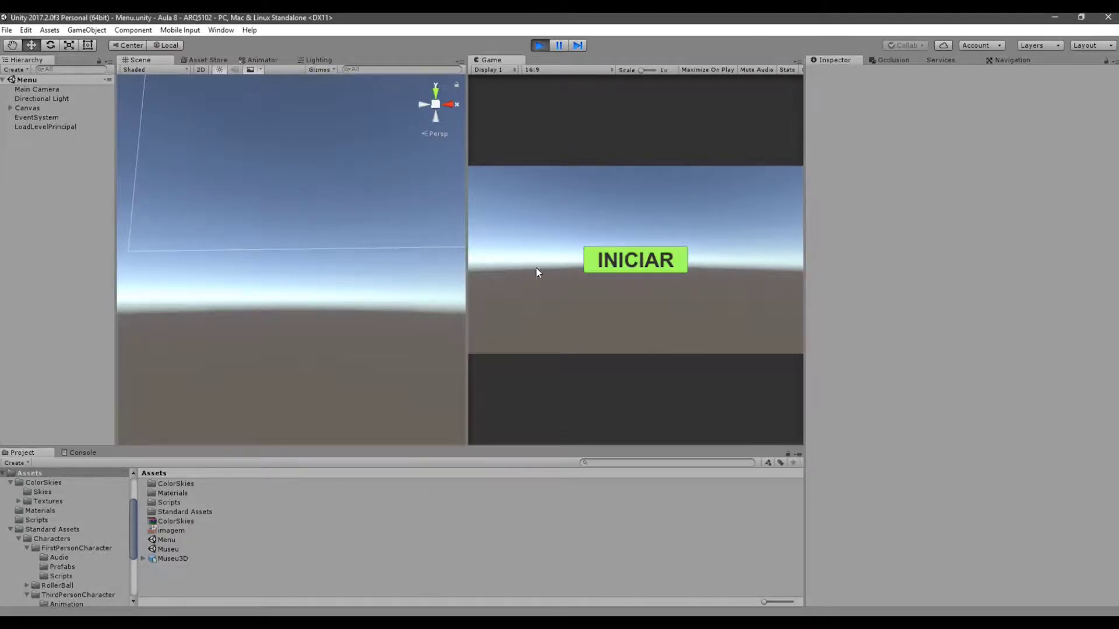
pyautogui.moveTo(467, 263); pyautogui.dragTo(340, 263)
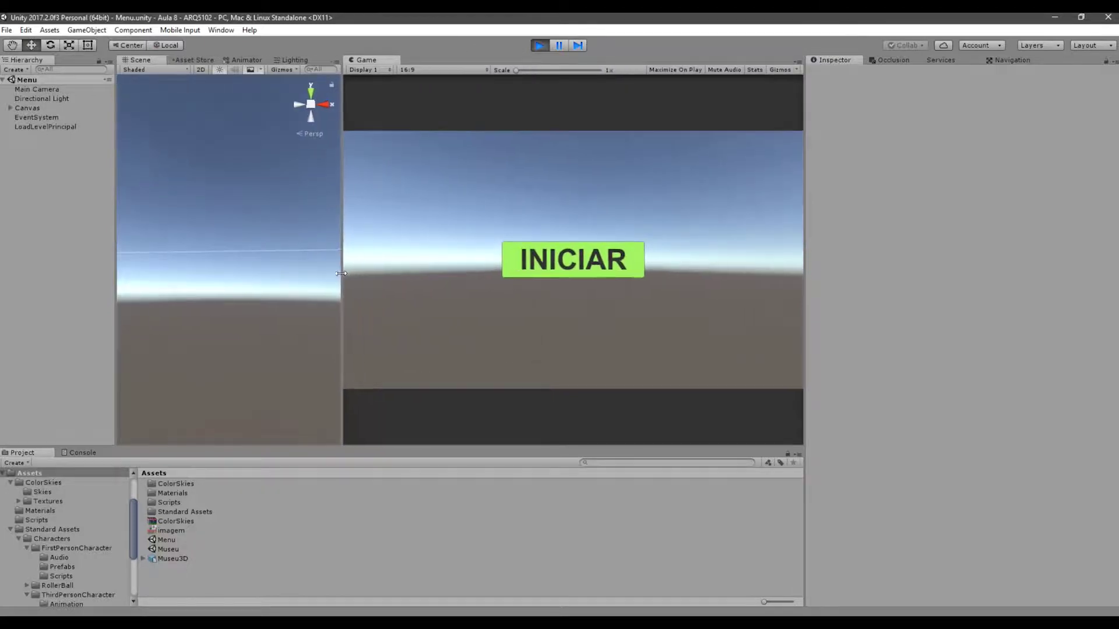
pyautogui.click(618, 258)
pyautogui.press('w')
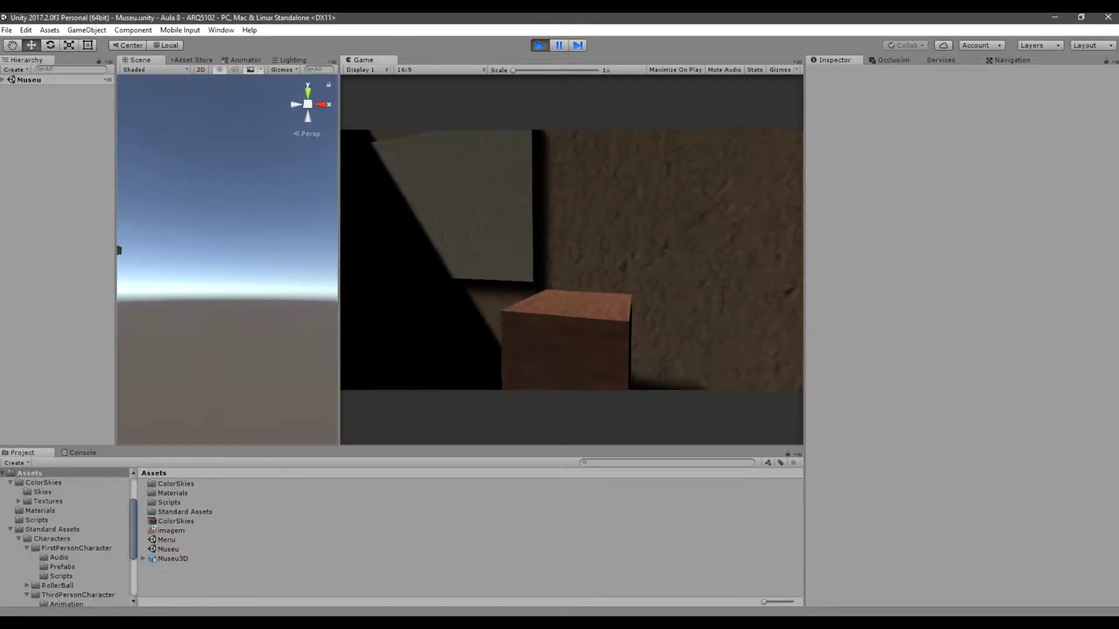
pyautogui.press('w')
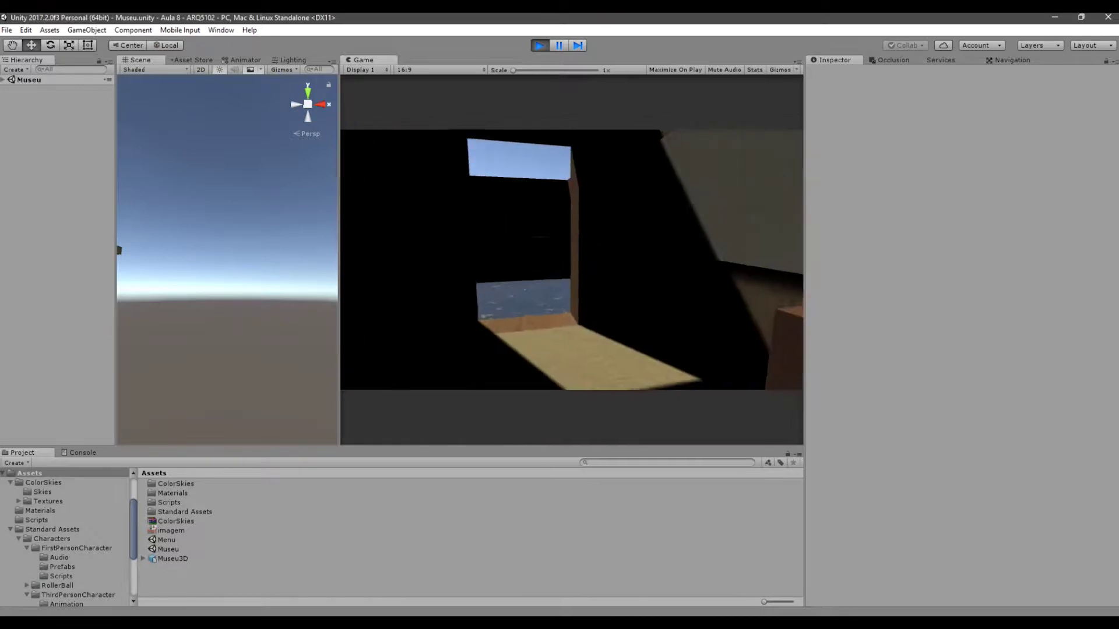
pyautogui.press('w')
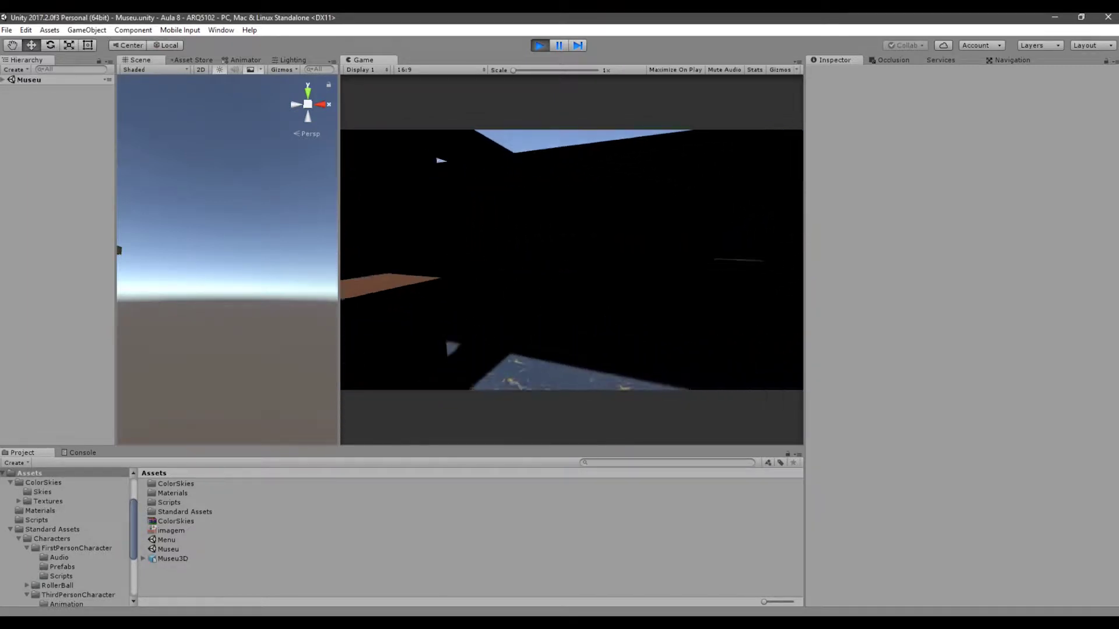
pyautogui.press('w')
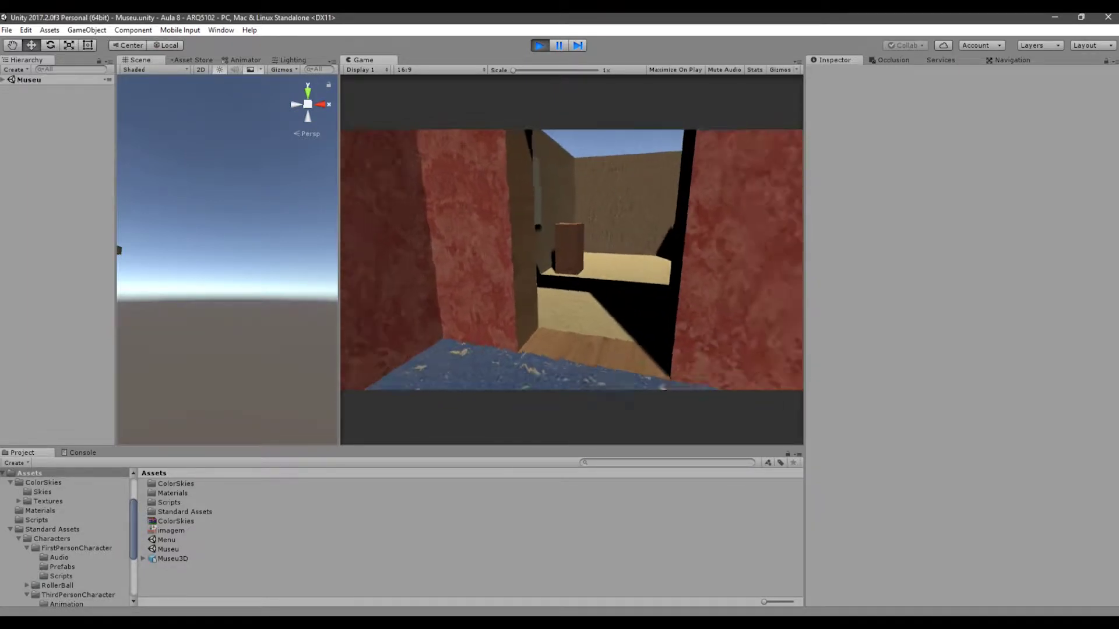
pyautogui.press('w')
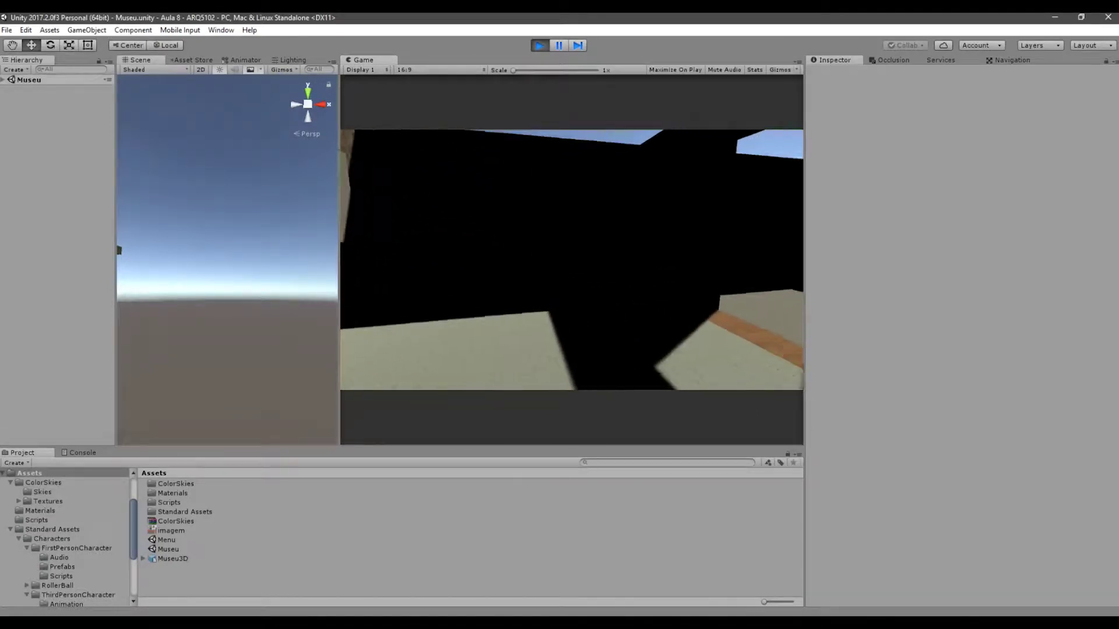
pyautogui.press('w')
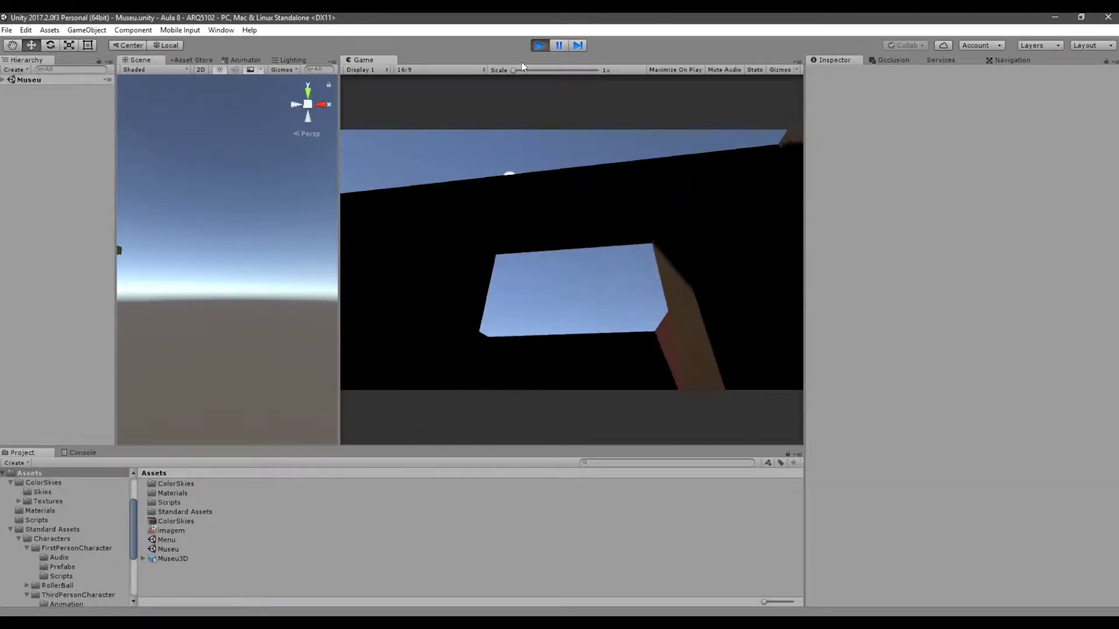
pyautogui.click(540, 45)
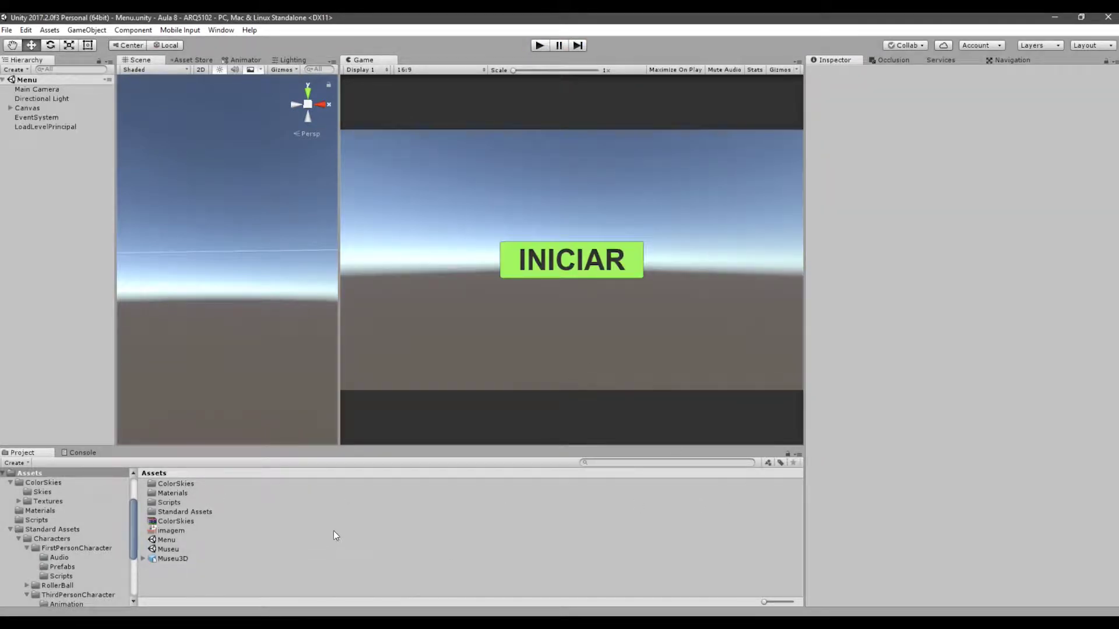
# - Open the Museu scene and widen the Scene view relative to the Game view
pyautogui.doubleClick(175, 550)
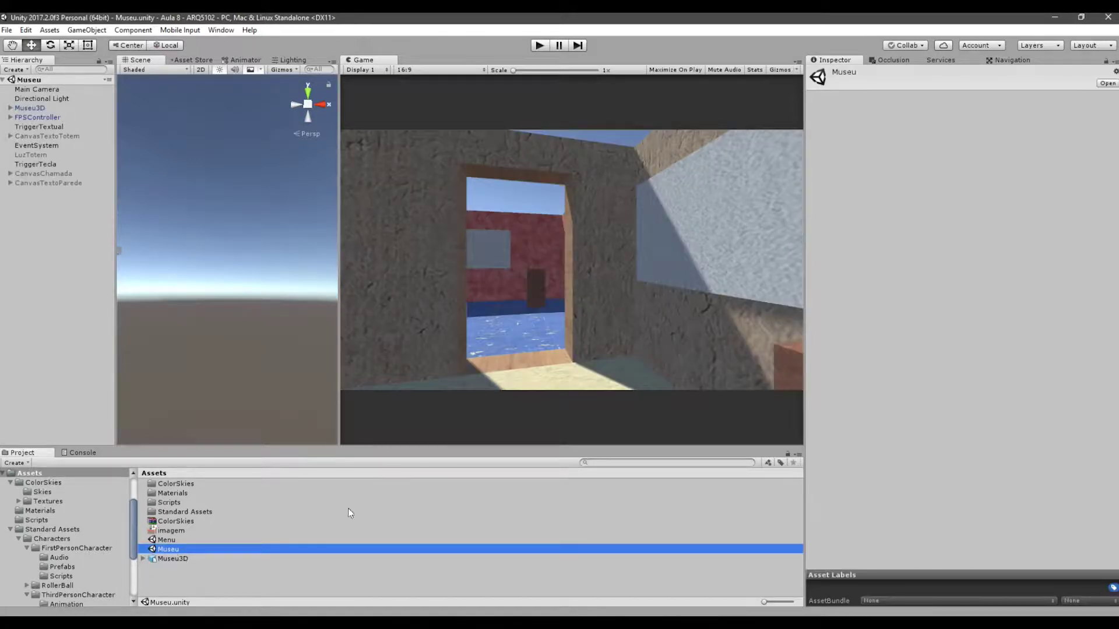
pyautogui.moveTo(341, 230); pyautogui.dragTo(269, 230)
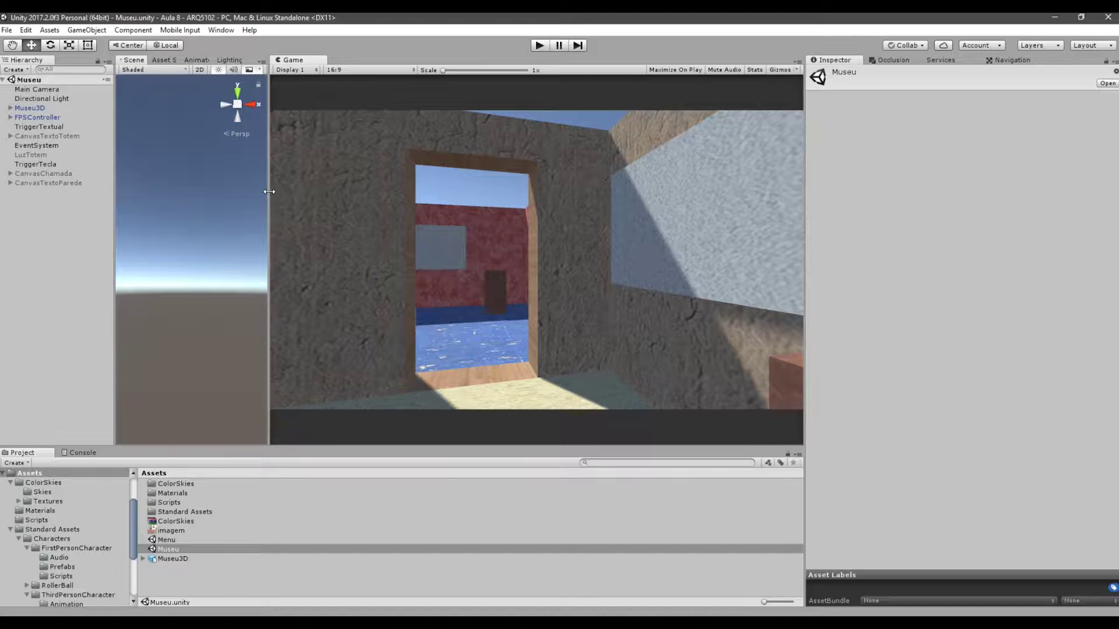
pyautogui.moveTo(269, 192); pyautogui.dragTo(501, 200)
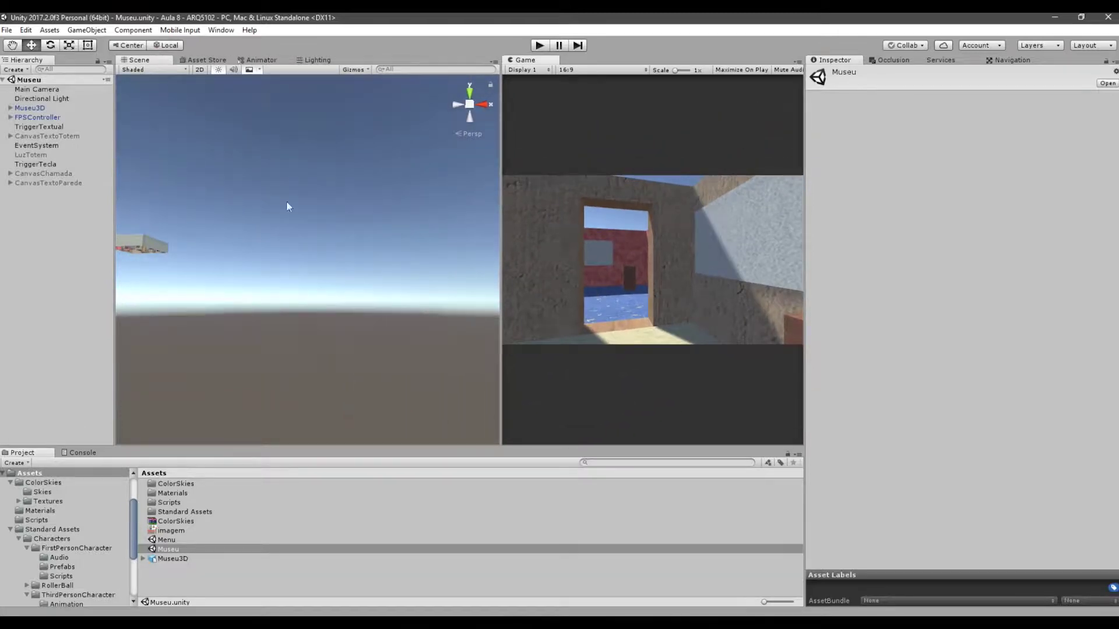
# - Examine the Museu3D model's rooms from above in the Scene view and check the Main Camera's position and settings
pyautogui.keyDown('alt'); pyautogui.moveTo(225, 180); pyautogui.dragTo(253, 236); pyautogui.keyUp('alt')
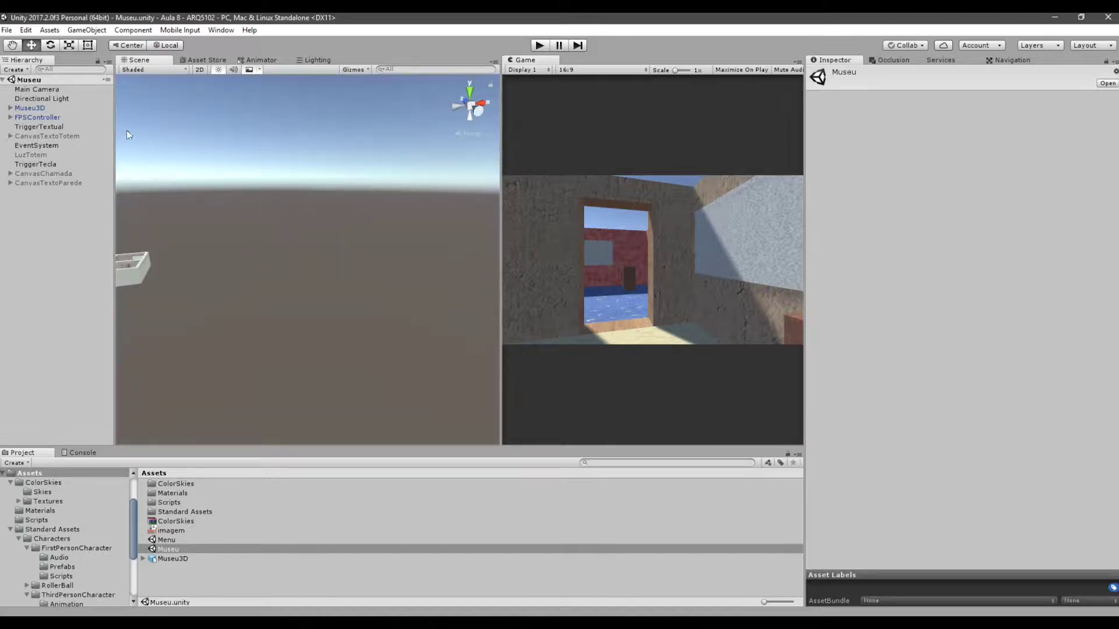
pyautogui.click(23, 108)
pyautogui.press('f')
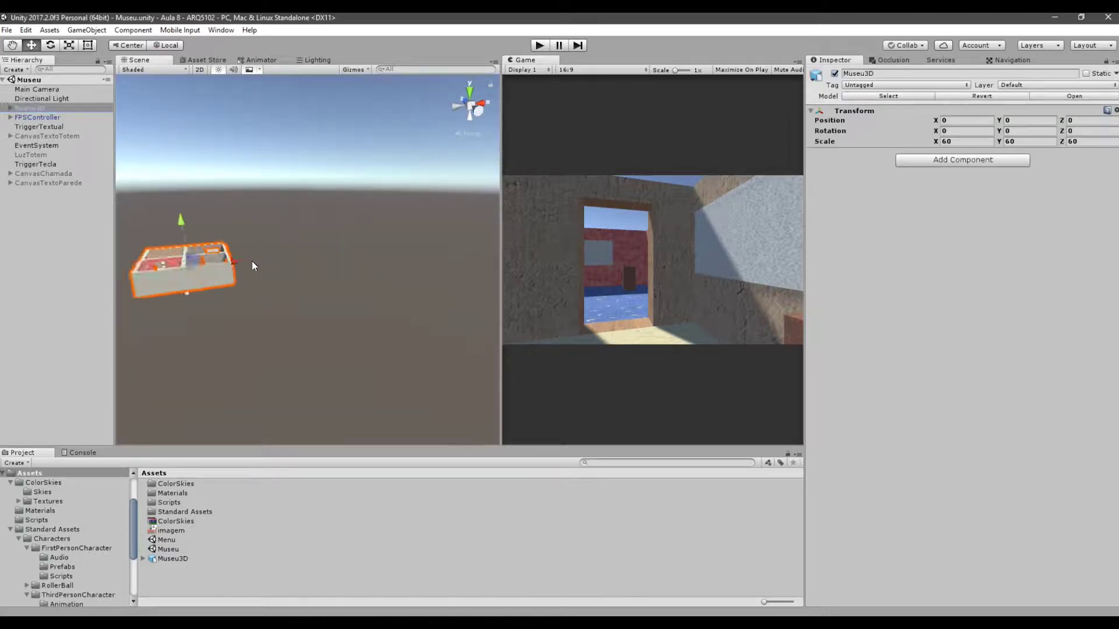
pyautogui.keyDown('alt'); pyautogui.moveTo(252, 261); pyautogui.dragTo(453, 294); pyautogui.keyUp('alt')
pyautogui.scroll(3, 320, 325)
pyautogui.click(350, 290)
pyautogui.click(465, 310)
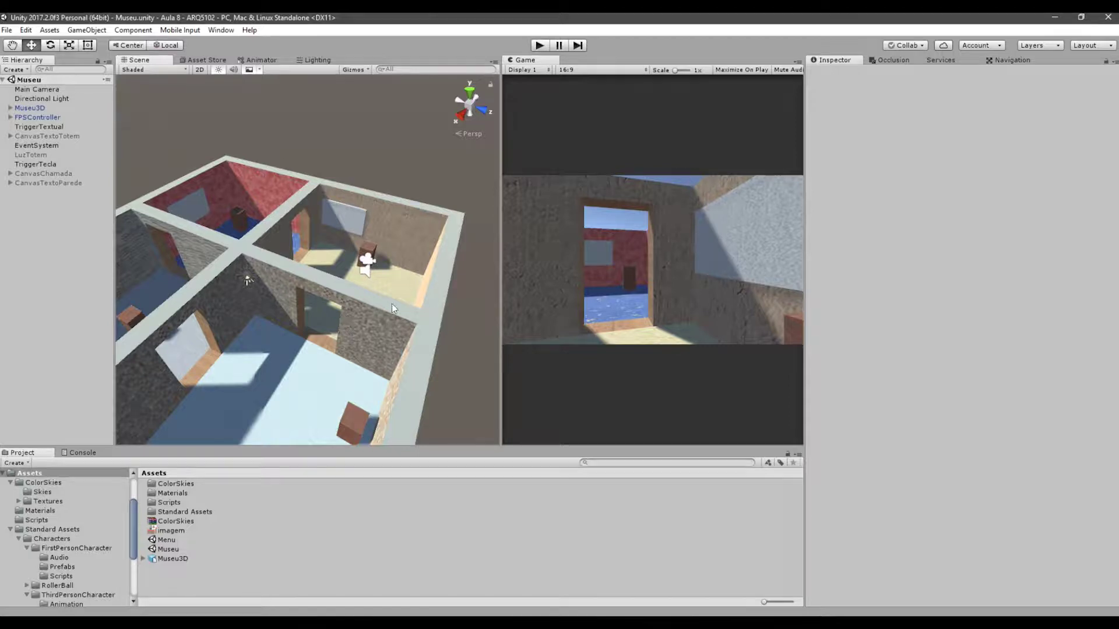
pyautogui.scroll(-4, 391, 297)
pyautogui.scroll(2, 373, 288)
pyautogui.scroll(2, 366, 290)
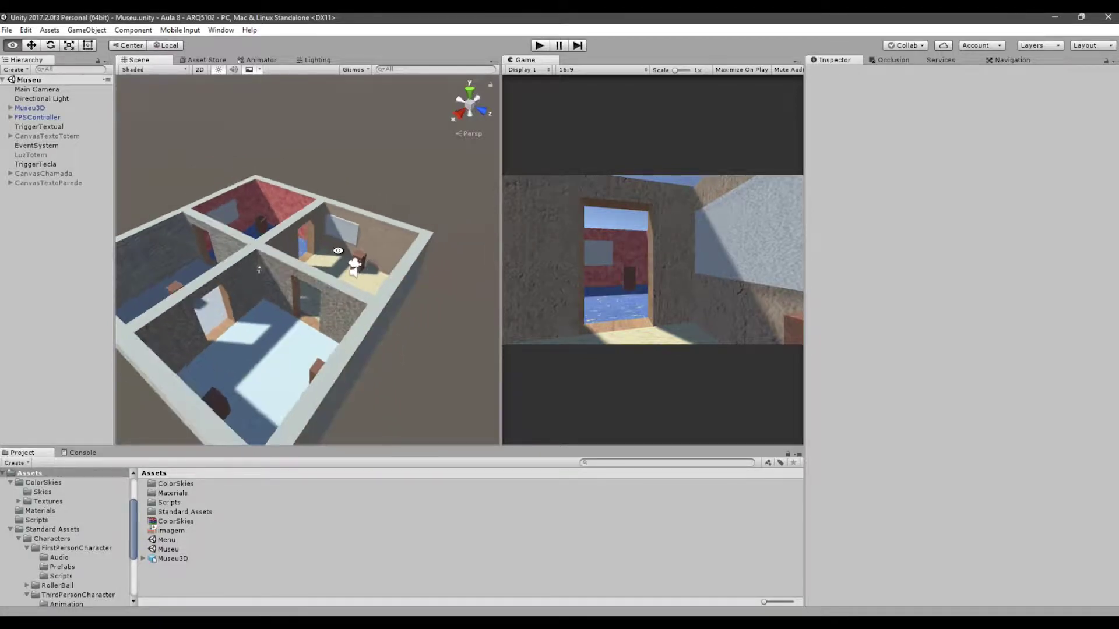
pyautogui.click(38, 89)
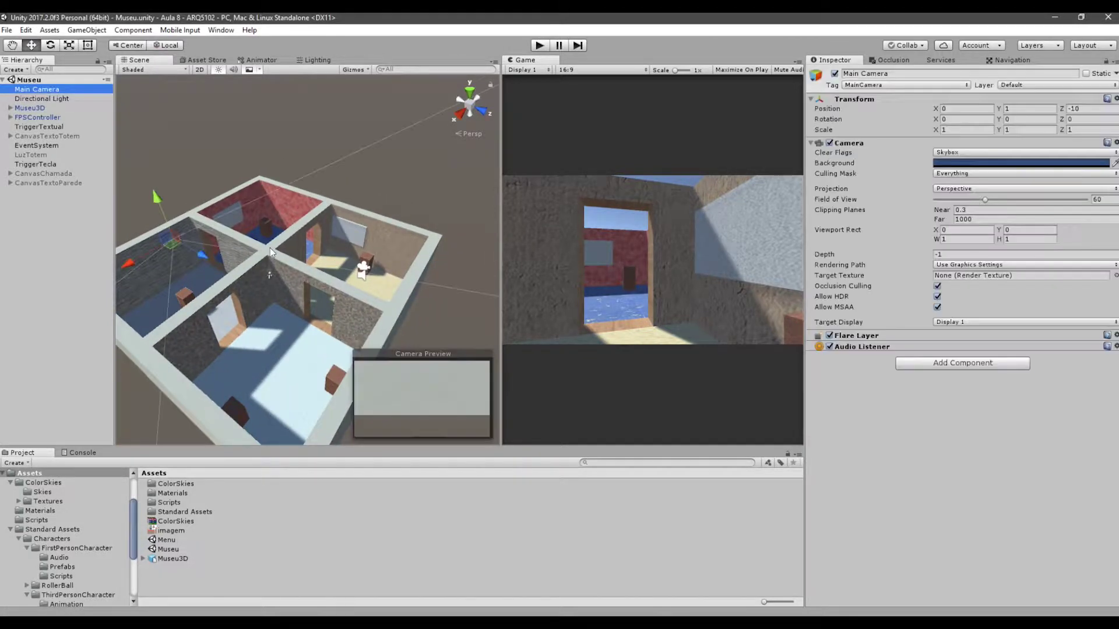
pyautogui.keyDown('alt'); pyautogui.moveTo(270, 247); pyautogui.dragTo(366, 312); pyautogui.keyUp('alt')
# - Move the Directional Light above the museum to about X 1.97, Y 13.9, Z -3.42 and rotate it to about 57.5 degrees on X
pyautogui.click(41, 99)
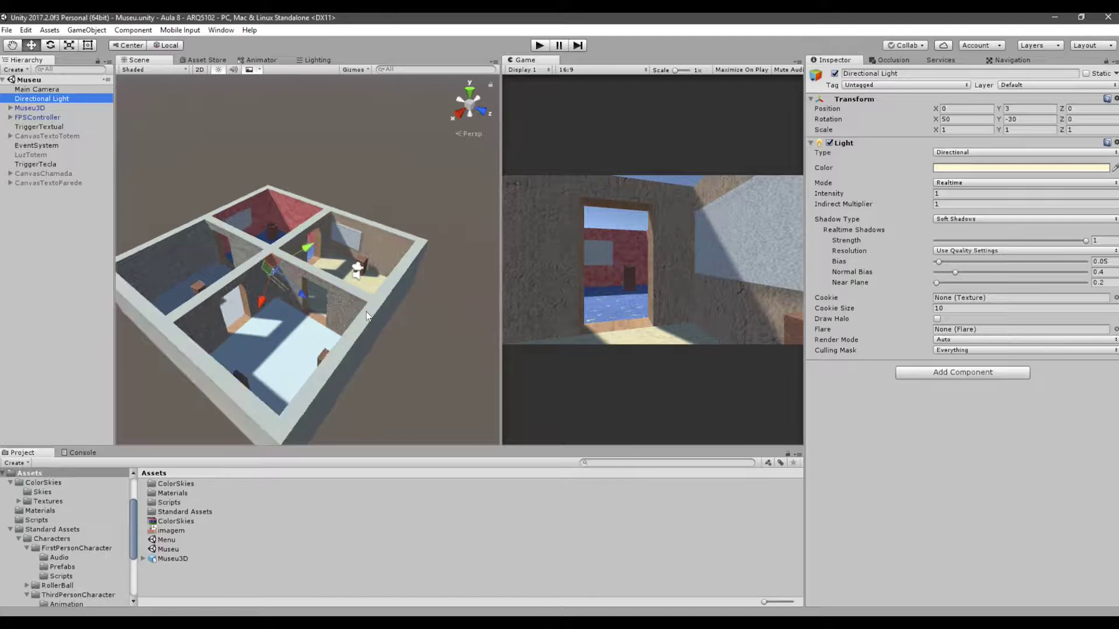
pyautogui.moveTo(366, 311); pyautogui.dragTo(379, 307, button='middle')
pyautogui.keyDown('alt'); pyautogui.moveTo(345, 279); pyautogui.dragTo(327, 233); pyautogui.keyUp('alt')
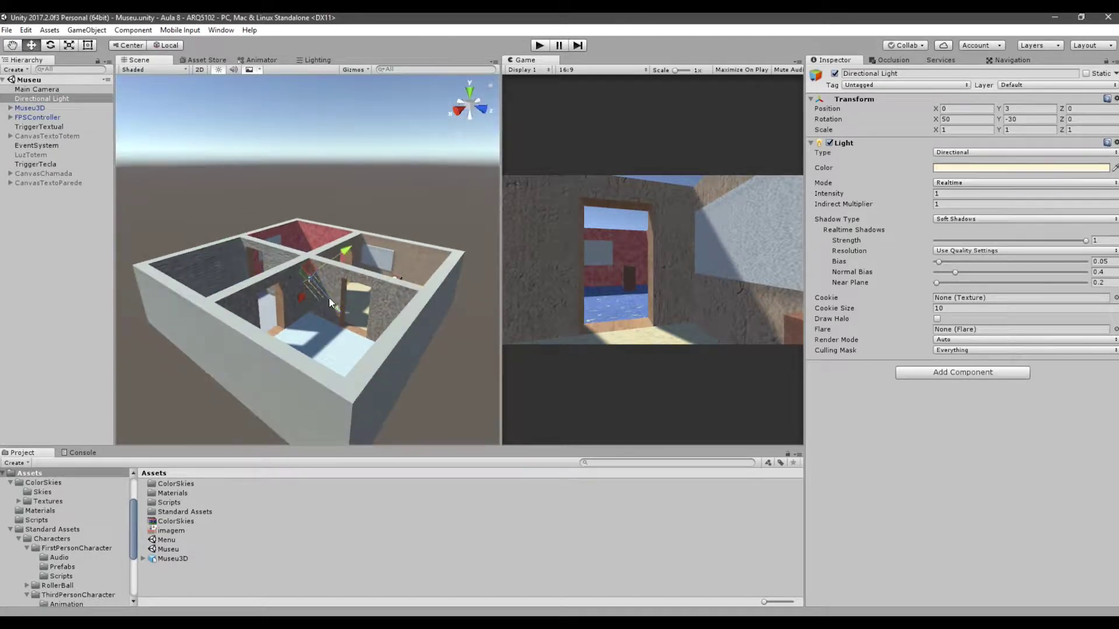
pyautogui.moveTo(340, 312); pyautogui.dragTo(201, 154)
pyautogui.moveTo(201, 153); pyautogui.dragTo(256, 220, button='middle')
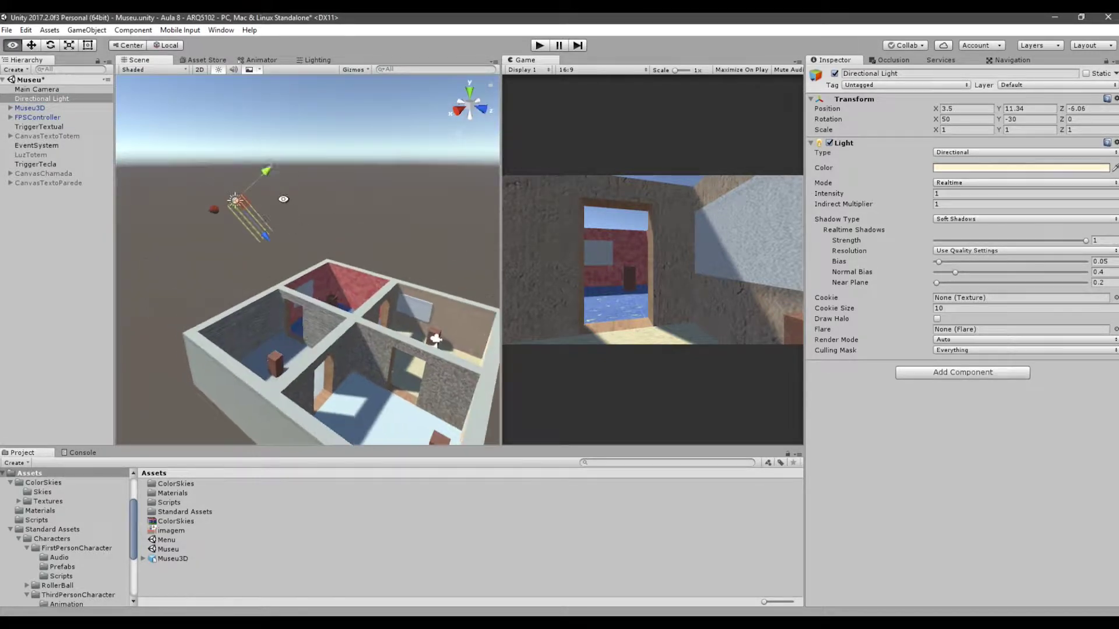
pyautogui.moveTo(267, 171); pyautogui.dragTo(322, 121)
pyautogui.moveTo(358, 168); pyautogui.dragTo(329, 175, button='middle')
pyautogui.keyDown('alt'); pyautogui.moveTo(330, 175); pyautogui.dragTo(305, 187); pyautogui.keyUp('alt')
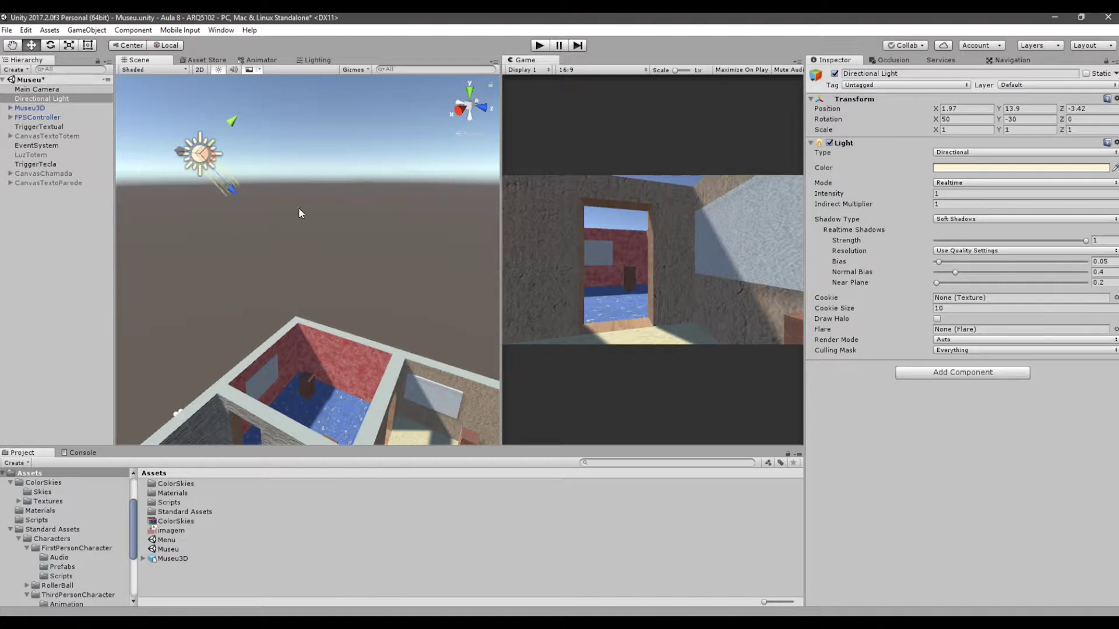
pyautogui.keyDown('alt'); pyautogui.moveTo(299, 209); pyautogui.dragTo(389, 242); pyautogui.keyUp('alt')
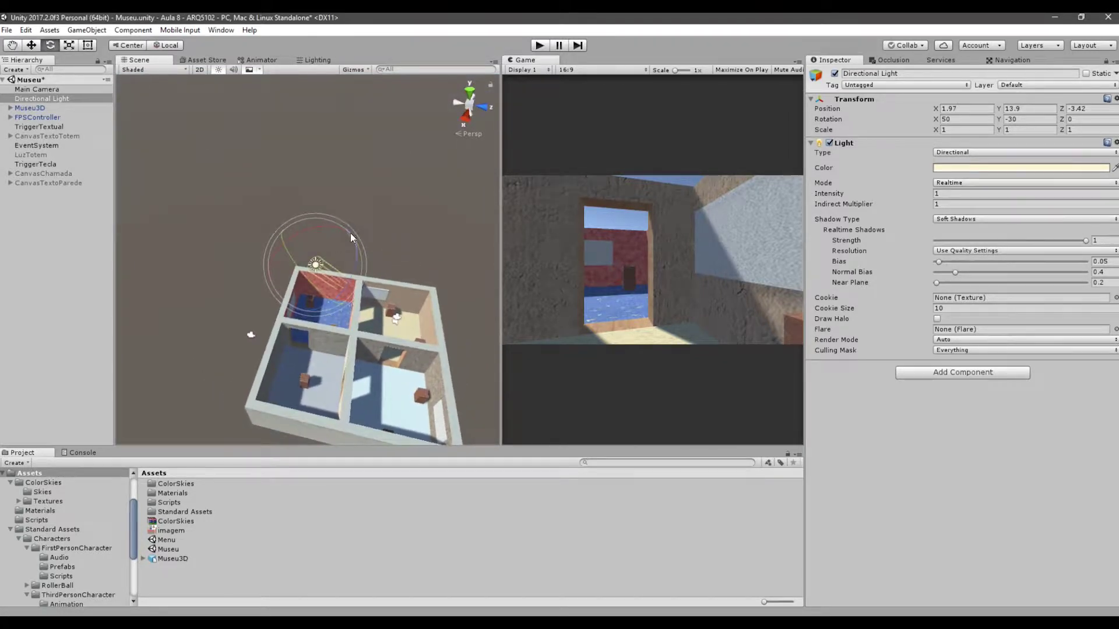
pyautogui.moveTo(314, 229); pyautogui.dragTo(372, 232)
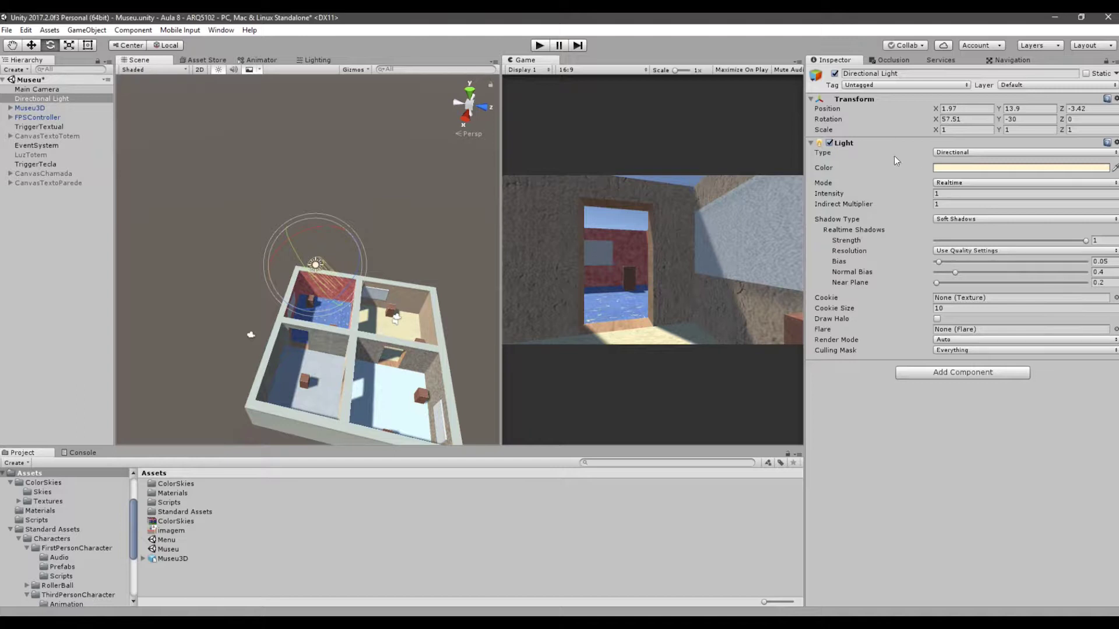
# - Set the Directional Light's color to violet, hex 5300FF
pyautogui.click(947, 169)
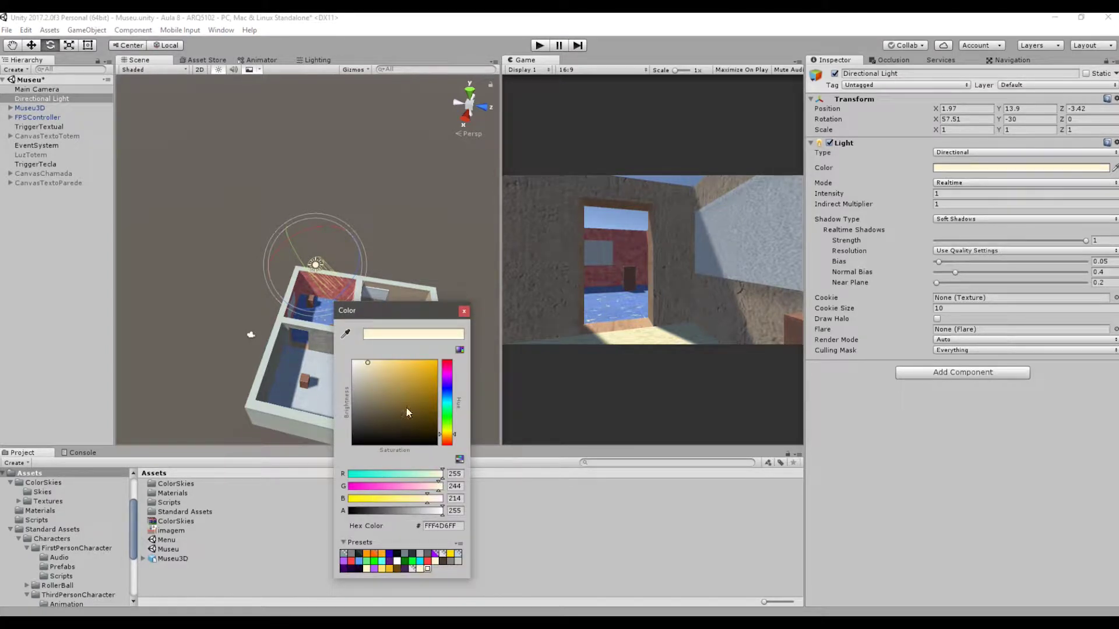
pyautogui.moveTo(442, 387); pyautogui.dragTo(433, 362)
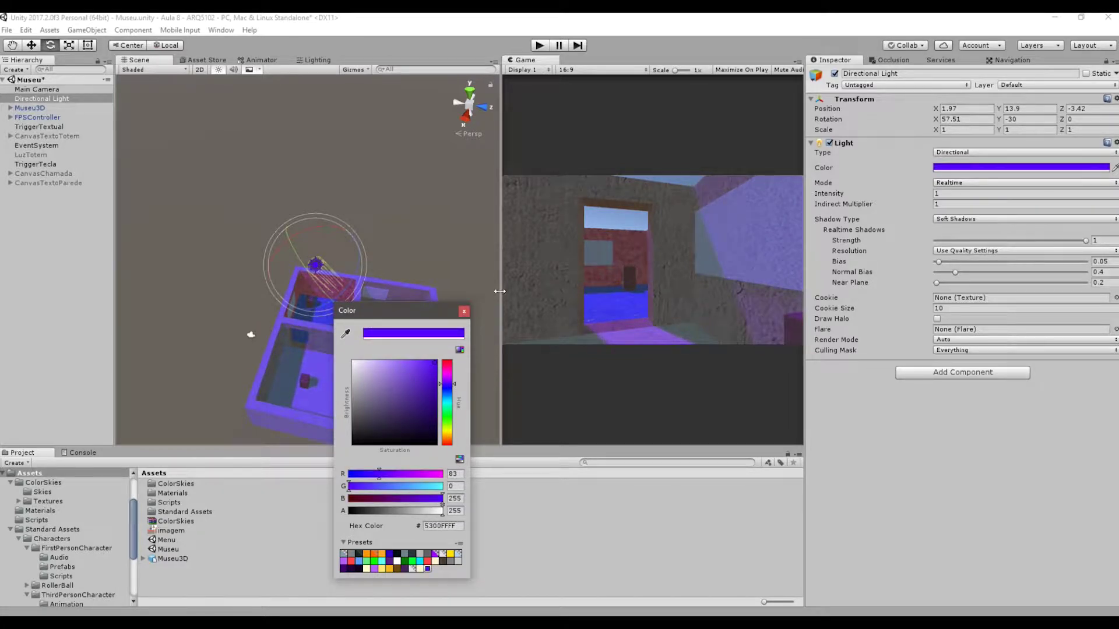
pyautogui.click(464, 311)
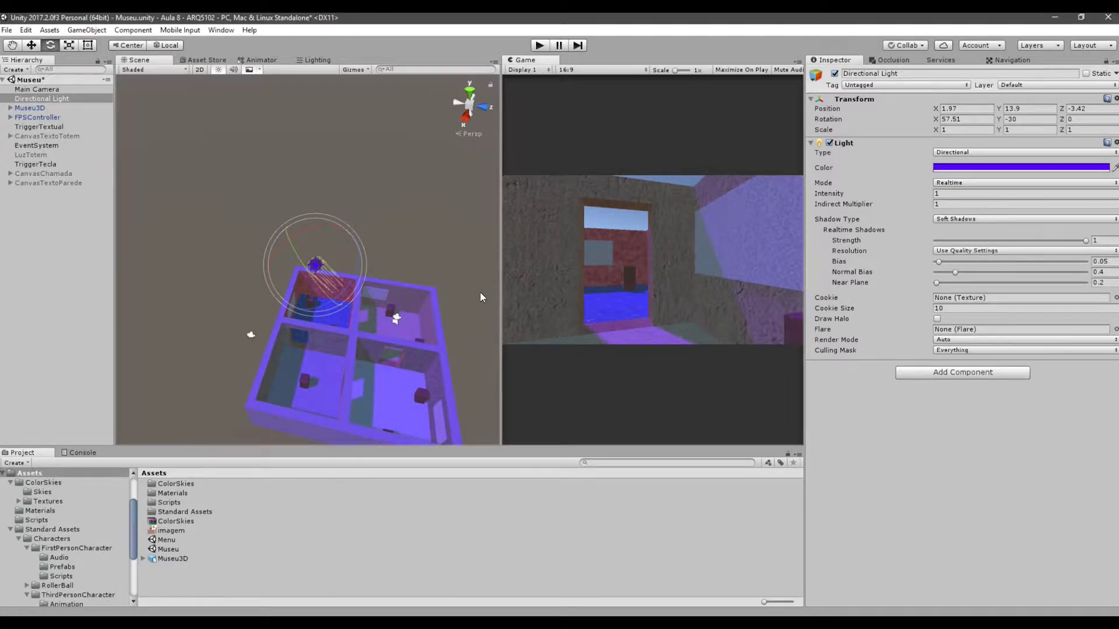
# - Restore the Directional Light's pale cream color, hex FFF4D6, from the color presets
pyautogui.click(960, 168)
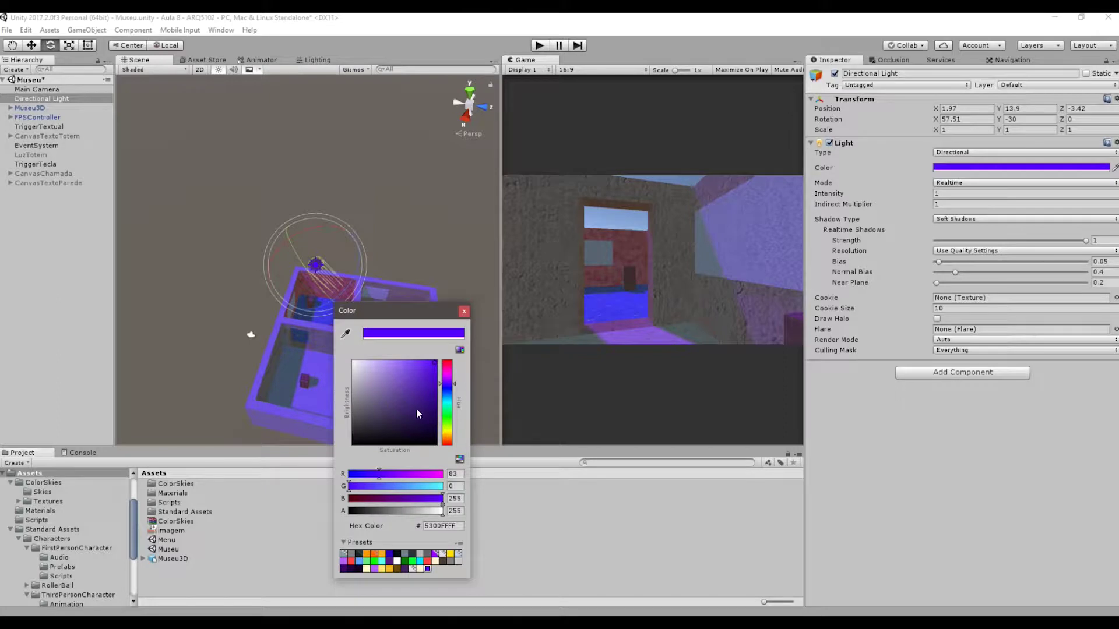
pyautogui.click(420, 568)
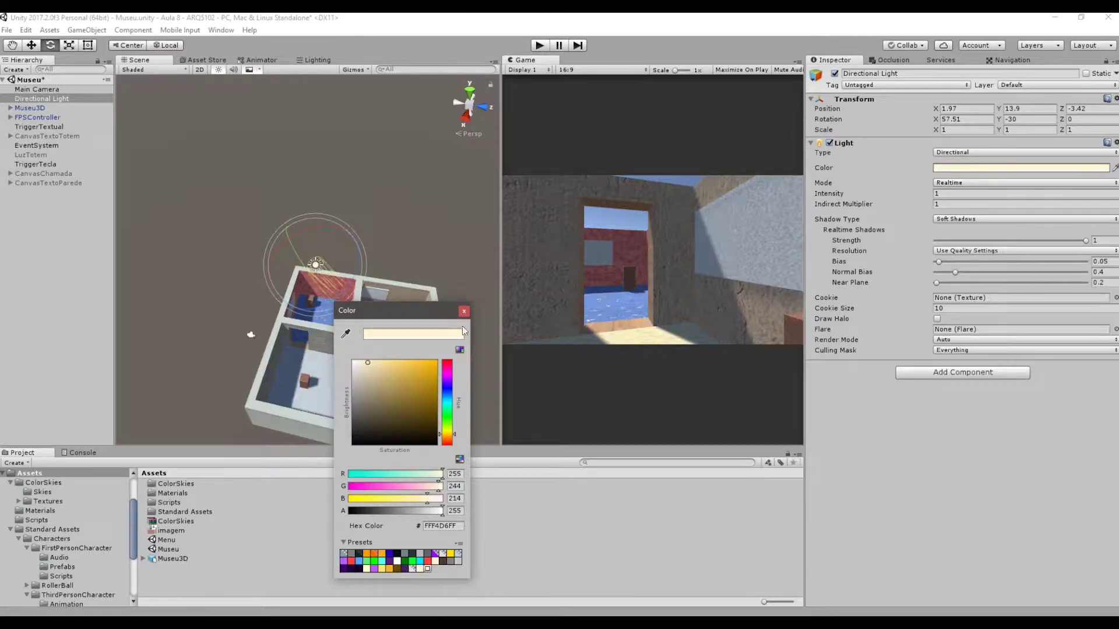
pyautogui.click(464, 311)
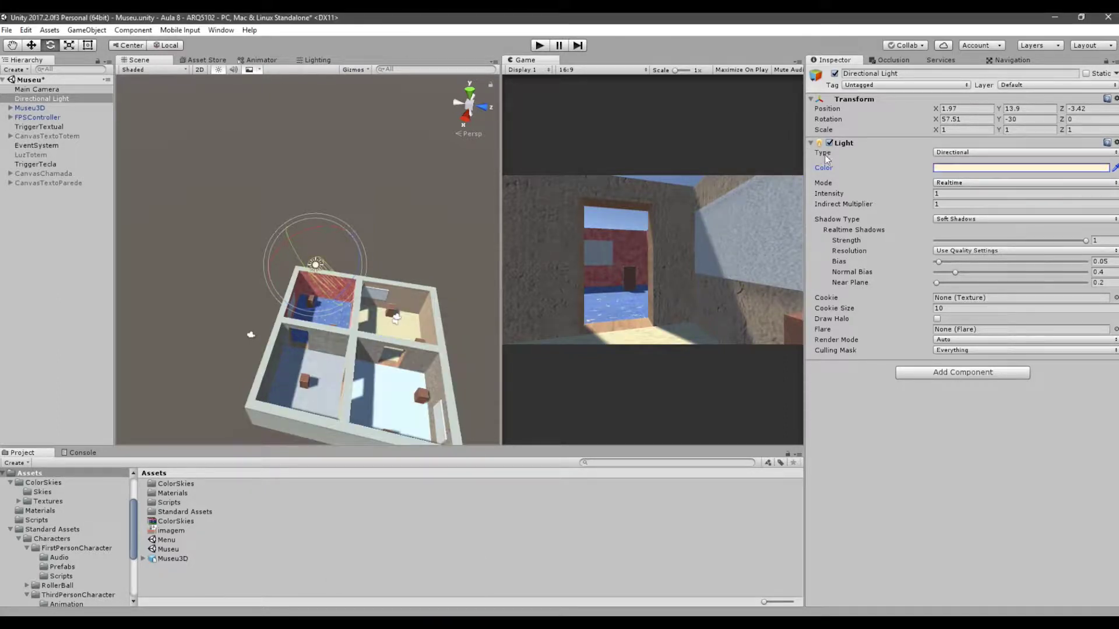
# - Try Mixed mode on the Directional Light and set its mode back to Realtime
pyautogui.click(941, 182)
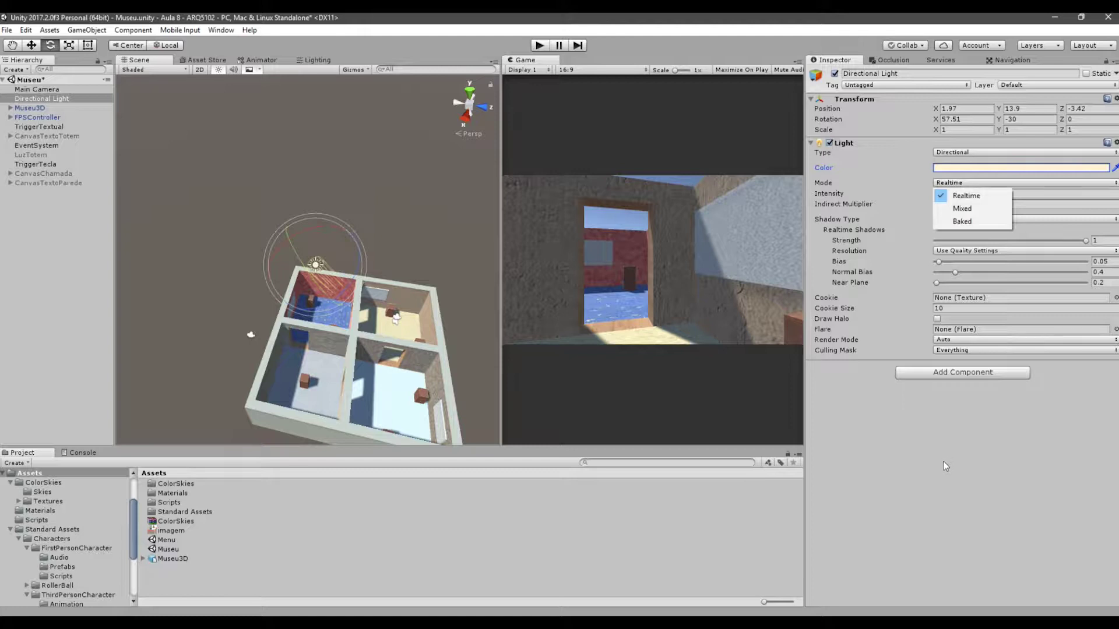
pyautogui.click(977, 208)
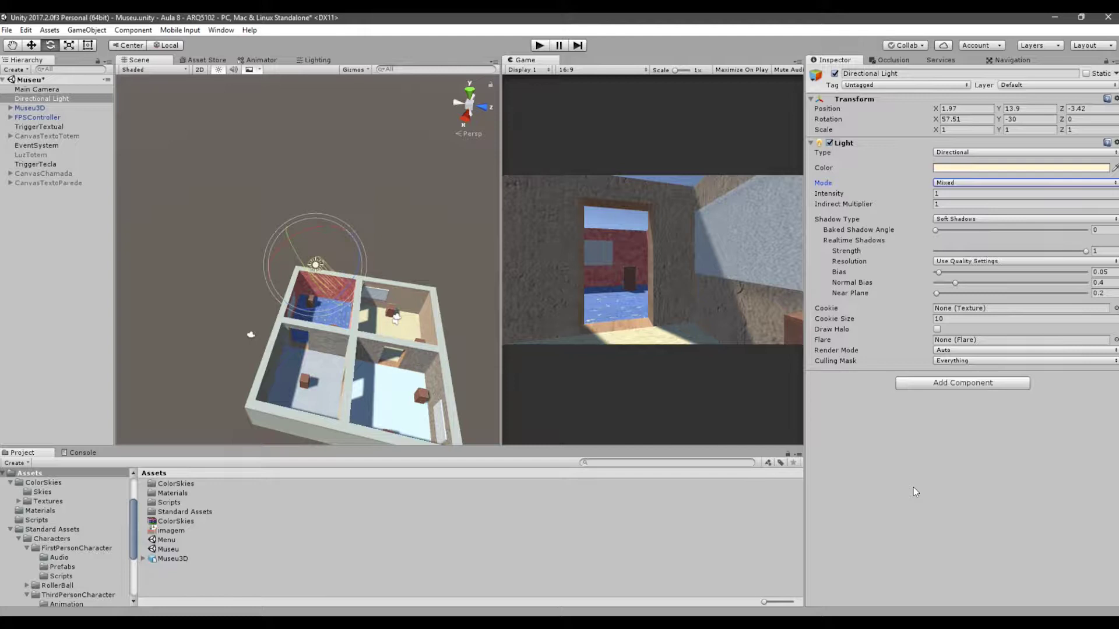
pyautogui.click(962, 183)
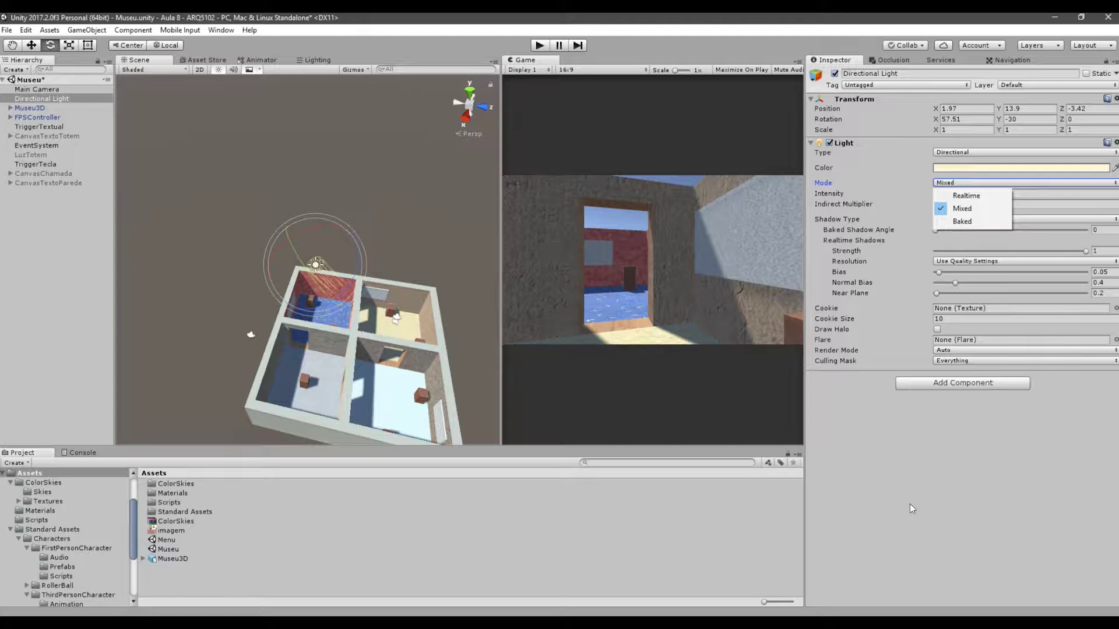
pyautogui.click(975, 197)
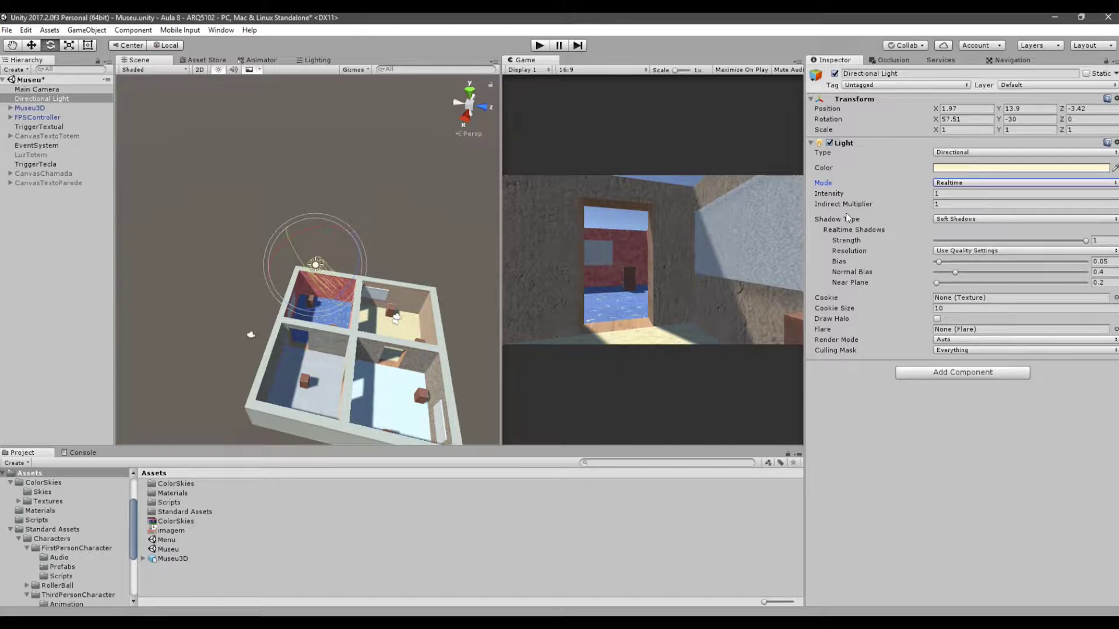
# - Examine the Directional Light's soft shadows inside the museum rooms, in the scene and in an enlarged Game view
pyautogui.scroll(3, 439, 346)
pyautogui.moveTo(411, 361); pyautogui.dragTo(400, 291, button='middle')
pyautogui.scroll(3, 400, 282)
pyautogui.scroll(6, 400, 282)
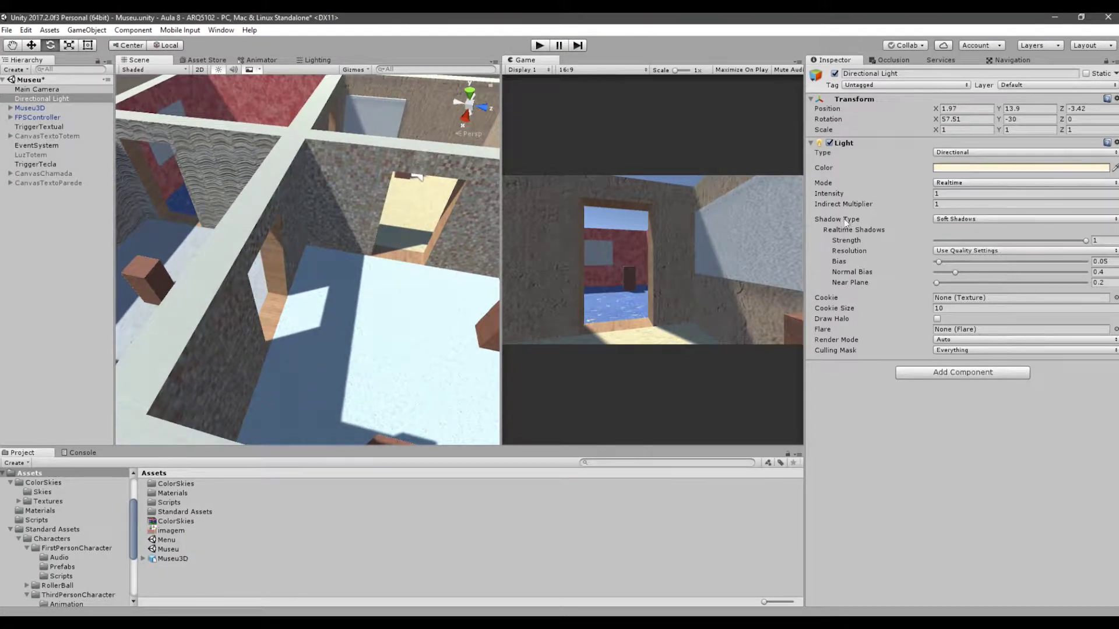
pyautogui.click(953, 219)
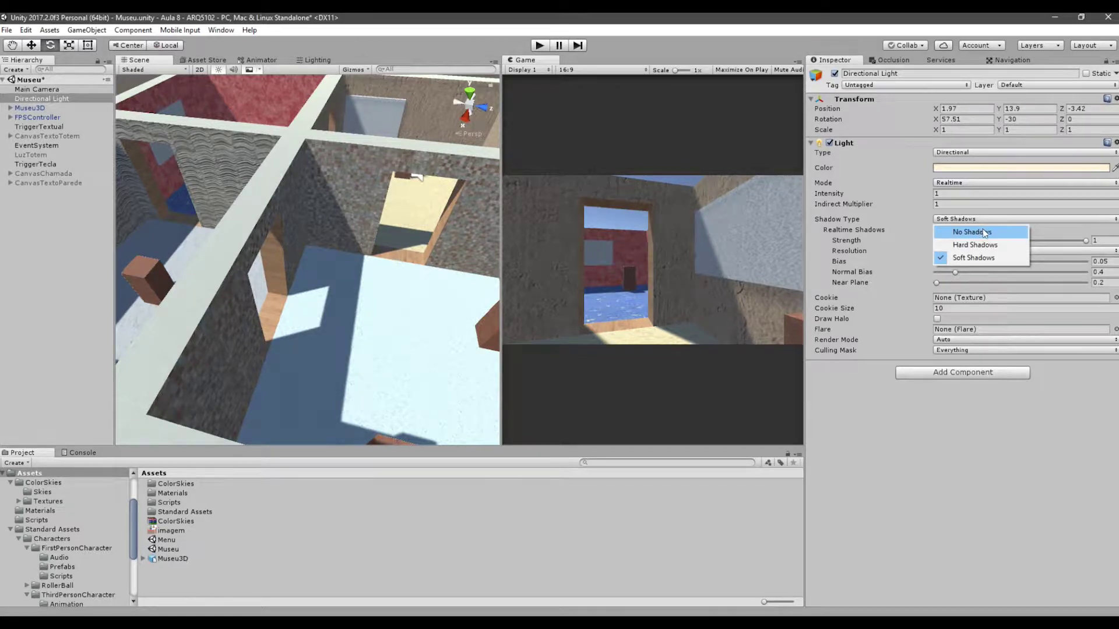
pyautogui.click(341, 295)
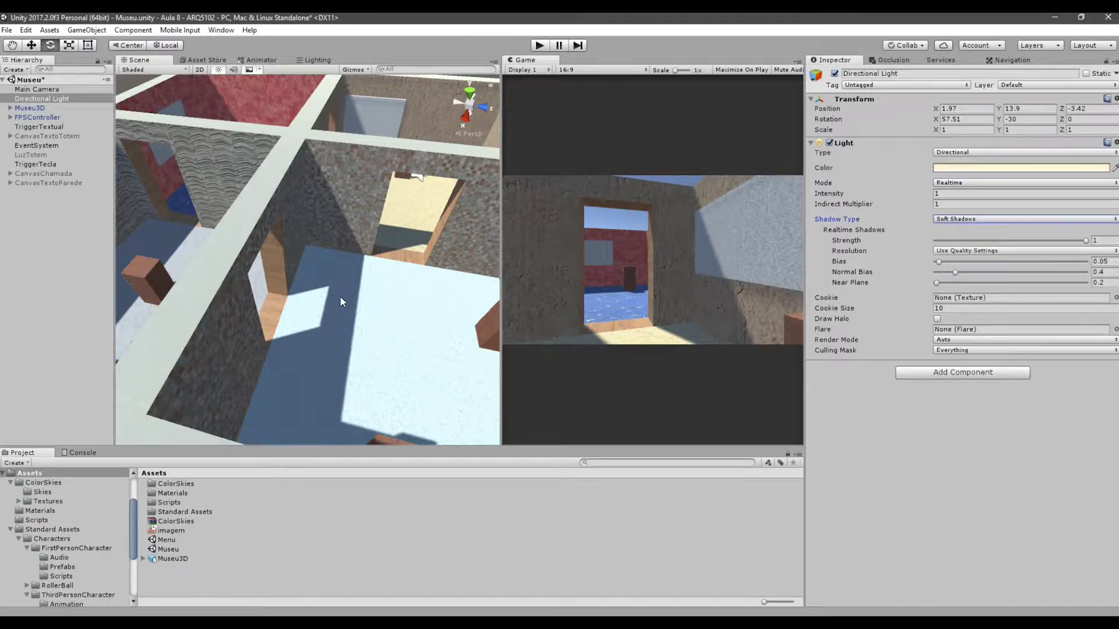
pyautogui.moveTo(351, 299); pyautogui.dragTo(375, 287, button='right')
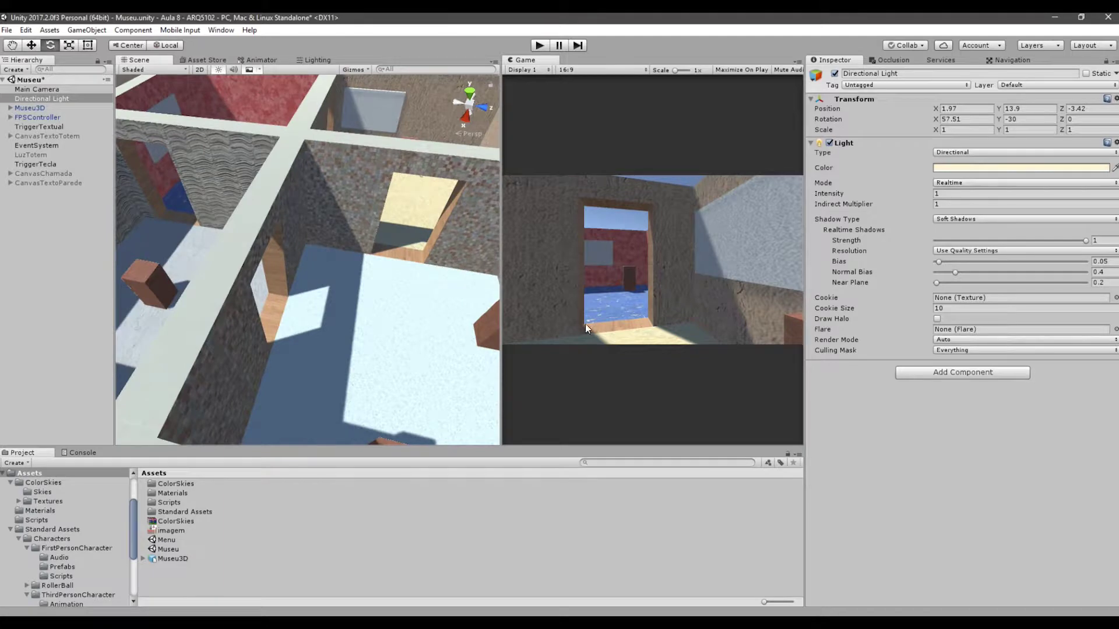
pyautogui.moveTo(506, 326); pyautogui.dragTo(243, 327)
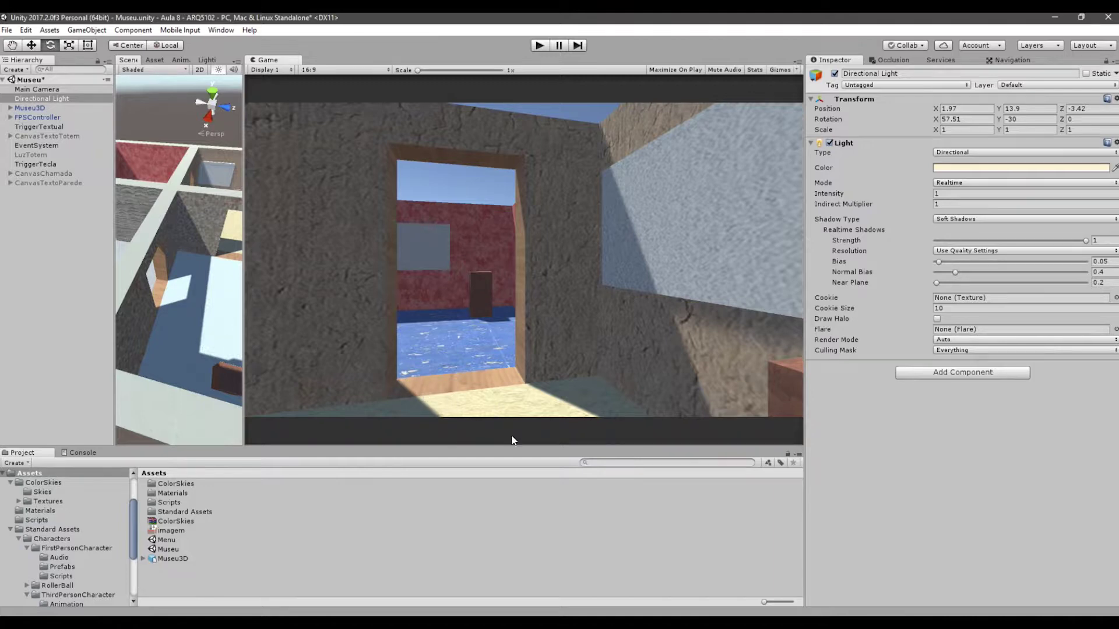
# - Try Hard Shadows on the Directional Light and set its shadow type back to Soft Shadows
pyautogui.click(953, 218)
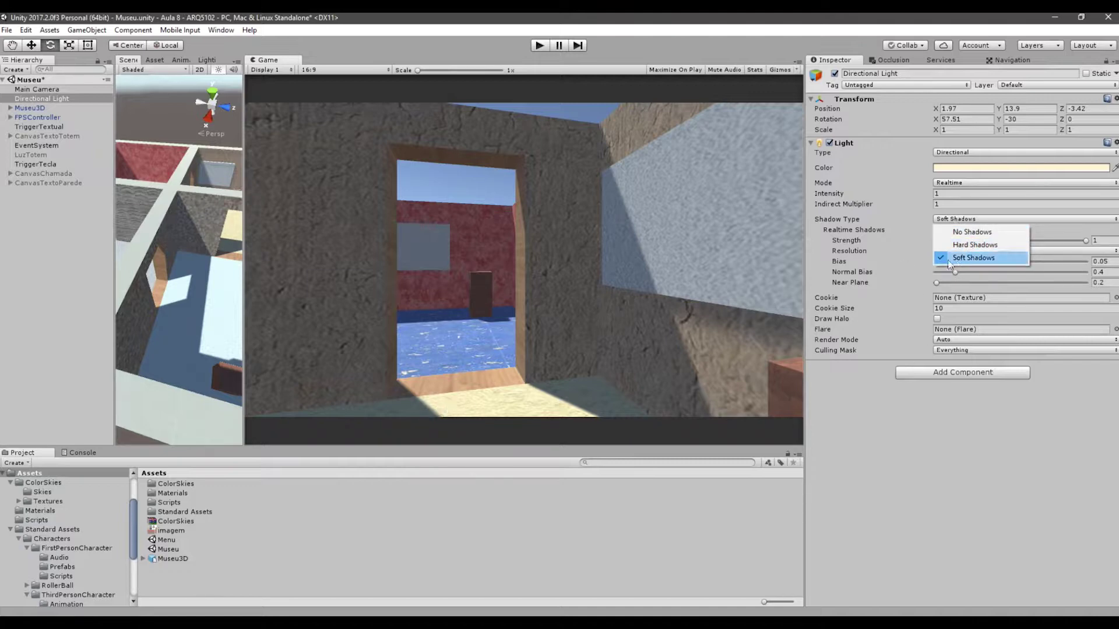
pyautogui.click(964, 245)
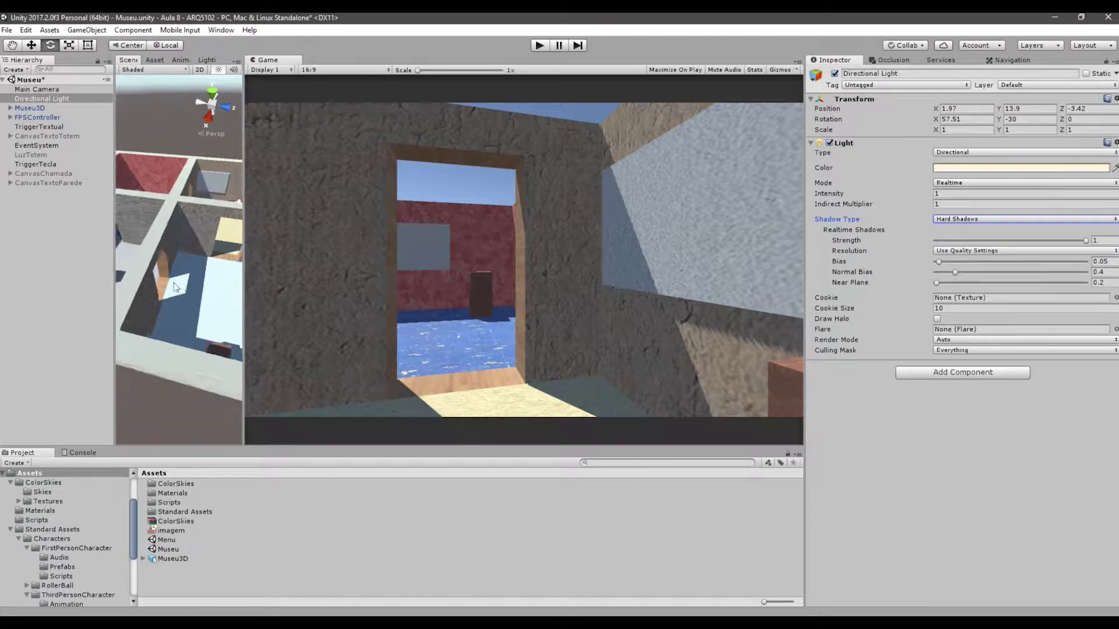
pyautogui.moveTo(243, 267); pyautogui.dragTo(416, 195)
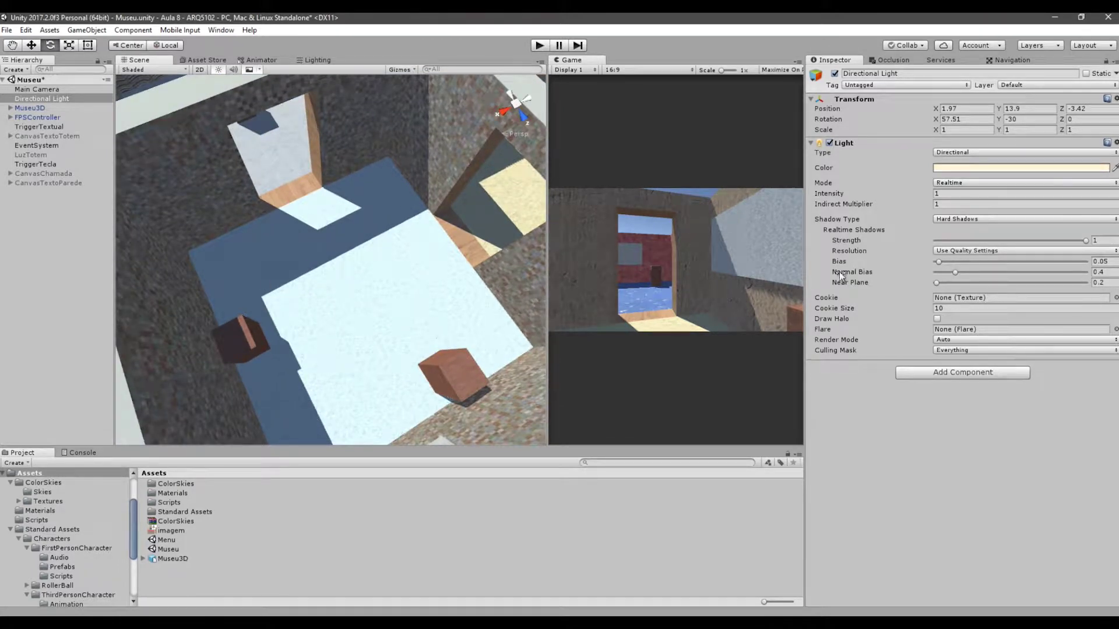
pyautogui.click(953, 220)
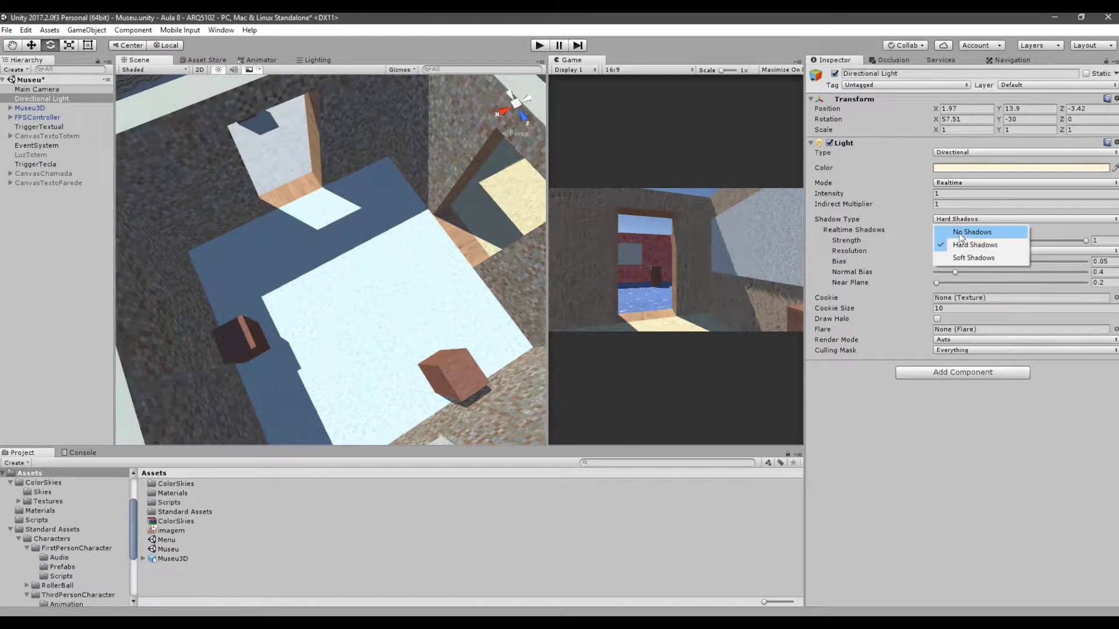
pyautogui.click(962, 258)
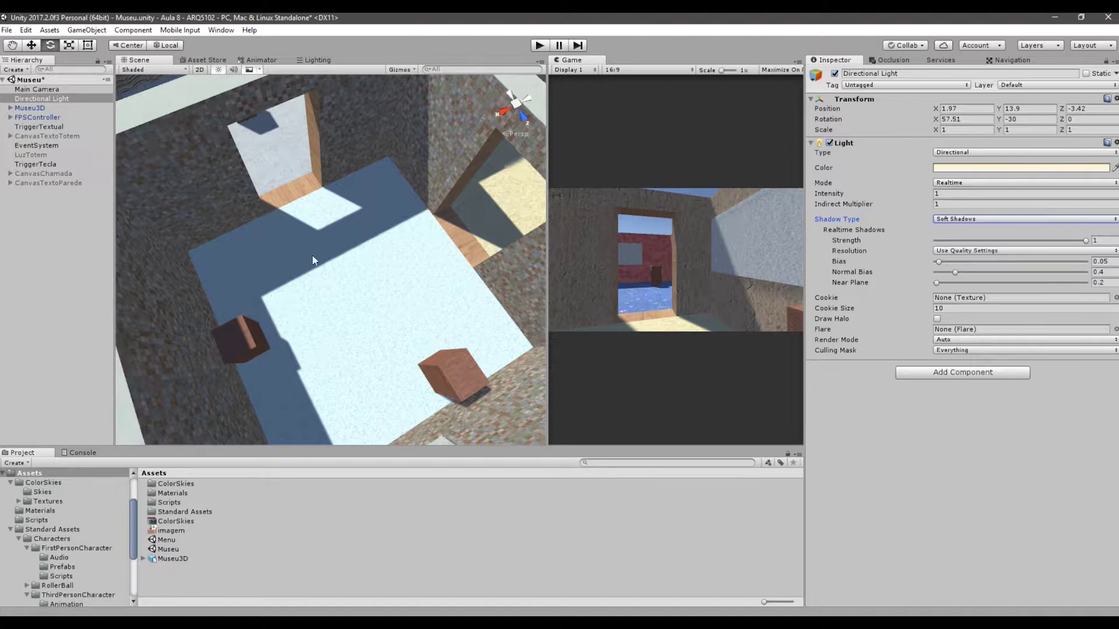
# - Try No Shadows on the Directional Light, inspect the rooms, and restore Soft Shadows
pyautogui.click(973, 221)
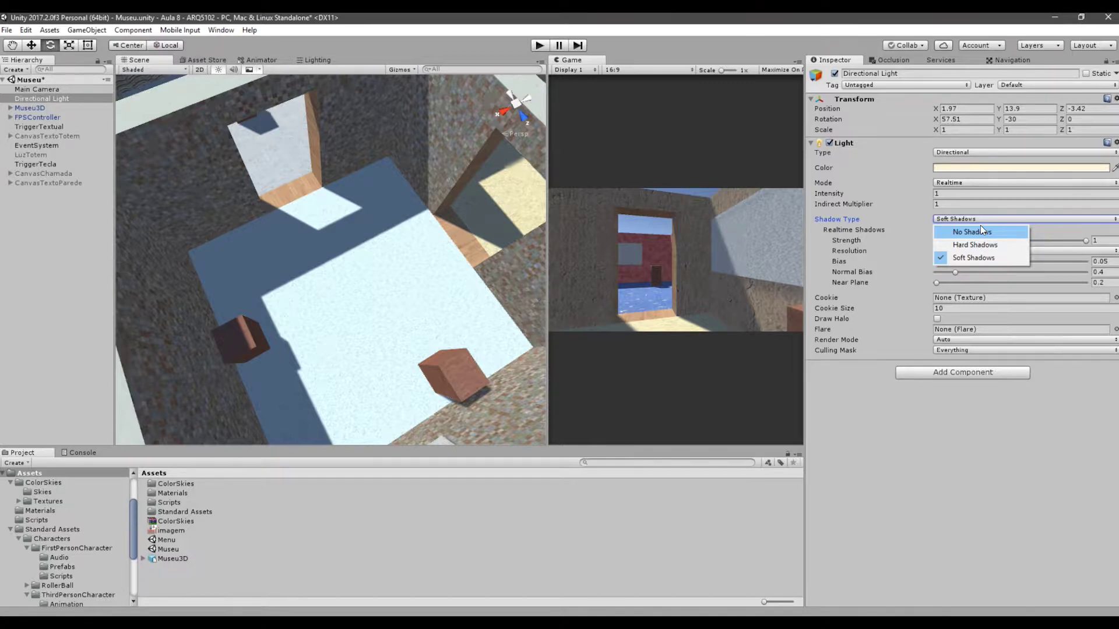
pyautogui.click(978, 233)
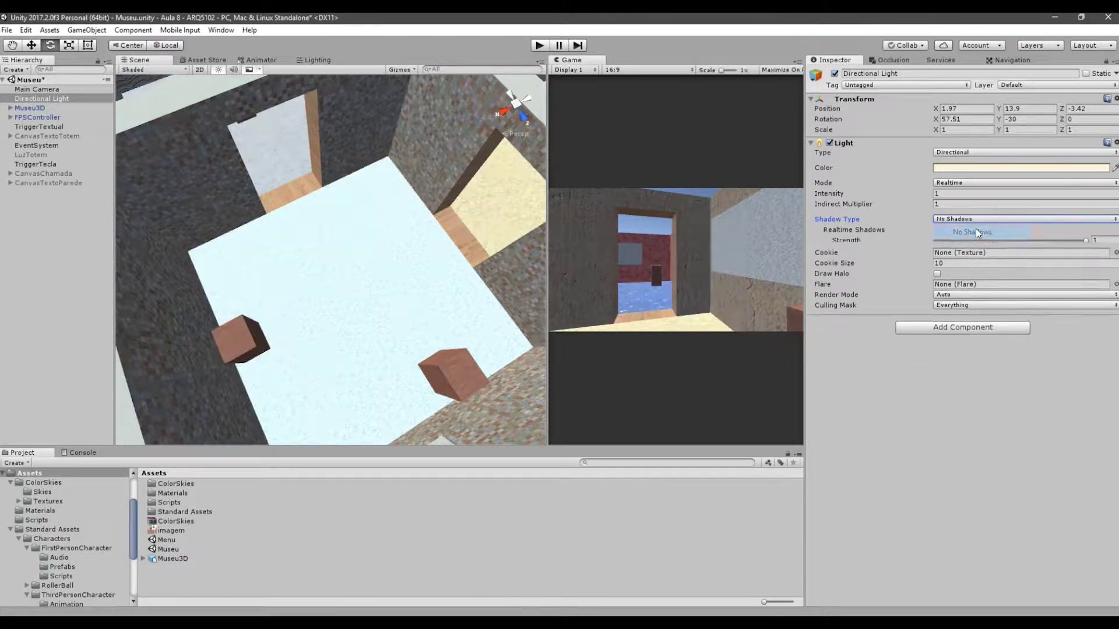
pyautogui.keyDown('alt'); pyautogui.moveTo(327, 222); pyautogui.dragTo(417, 257); pyautogui.keyUp('alt')
pyautogui.scroll(4, 337, 283)
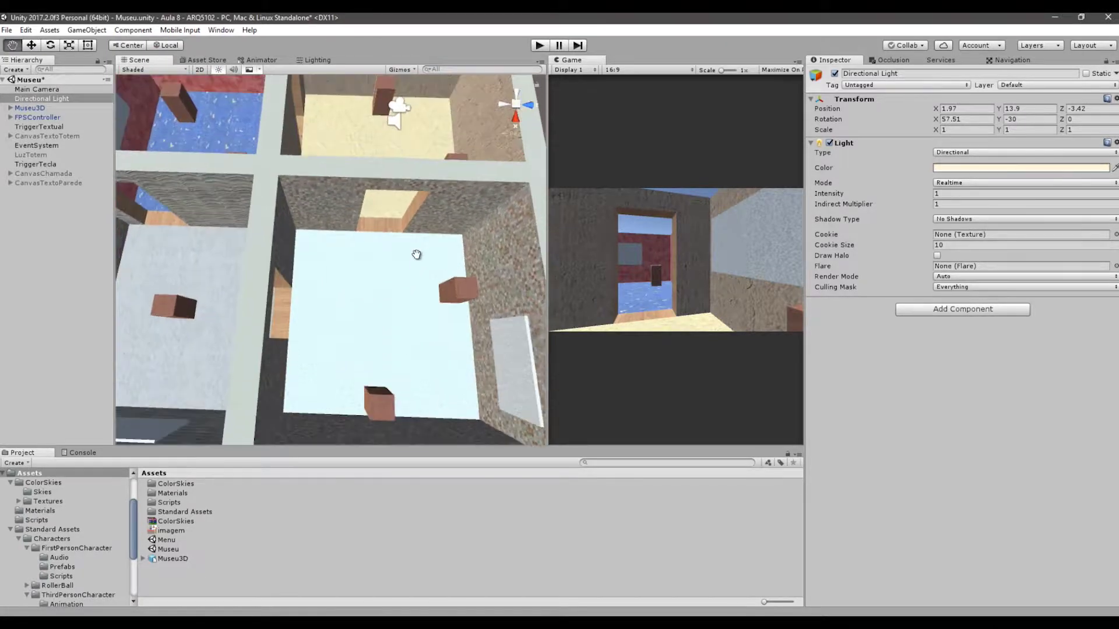
pyautogui.click(948, 220)
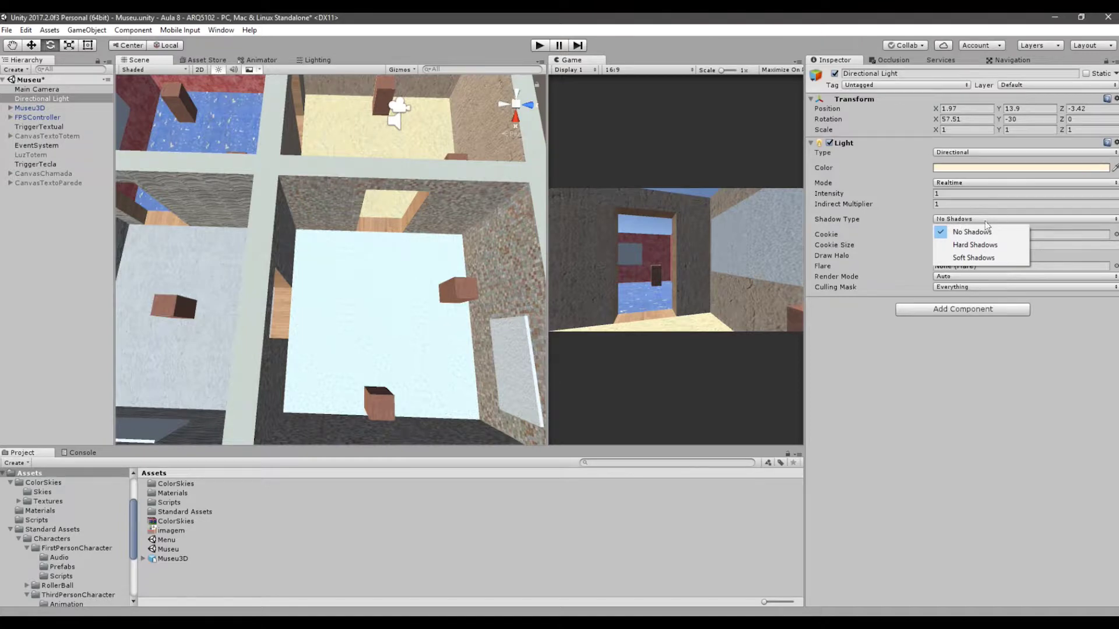
pyautogui.click(975, 259)
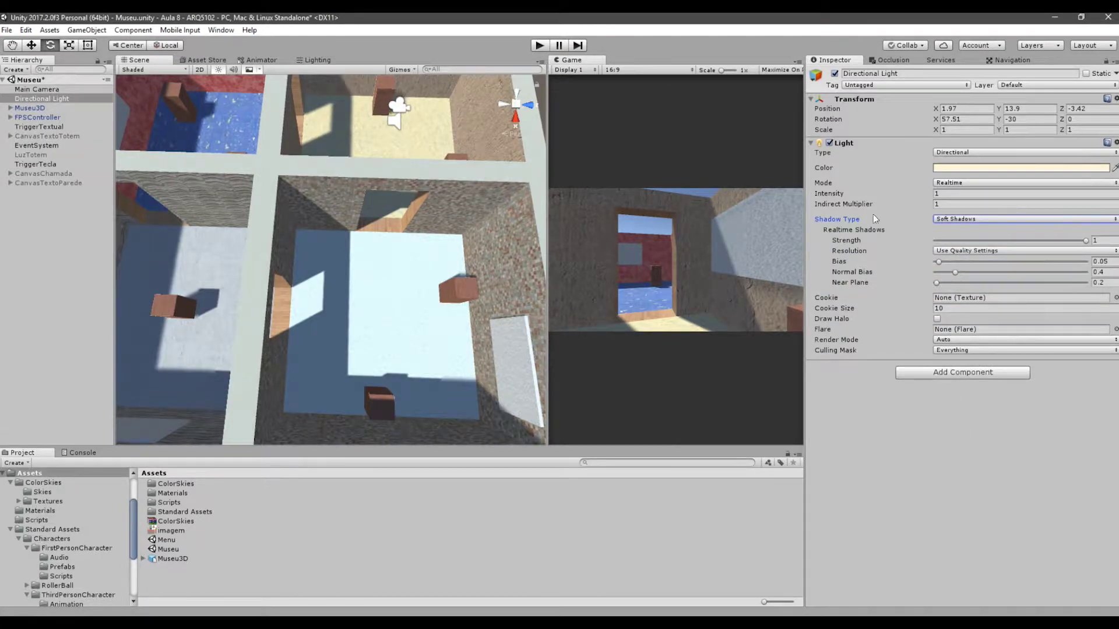
# - Try the Directional Light's shadow strength, ending at 1, and check its shadow resolution options
pyautogui.keyDown('alt'); pyautogui.moveTo(383, 262); pyautogui.dragTo(420, 290); pyautogui.keyUp('alt')
pyautogui.moveTo(420, 300); pyautogui.dragTo(426, 261, button='middle')
pyautogui.scroll(1, 424, 254)
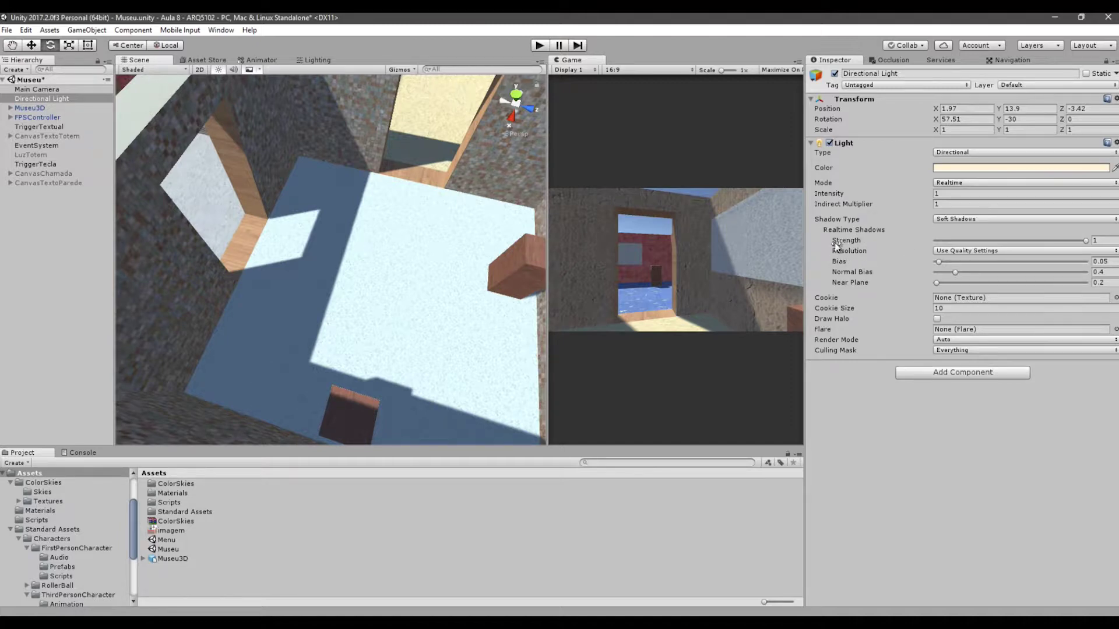
pyautogui.click(1086, 242)
pyautogui.moveTo(1086, 241)
pyautogui.mouseDown()
pyautogui.moveTo(883, 239)
pyautogui.moveTo(1102, 245)
pyautogui.mouseUp()
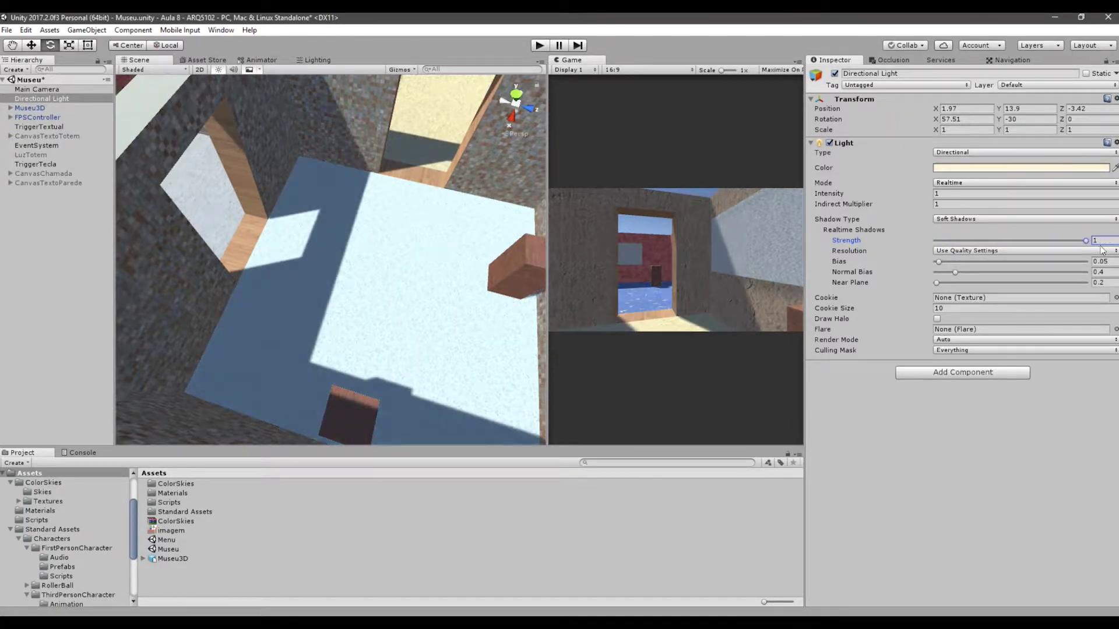
pyautogui.click(948, 252)
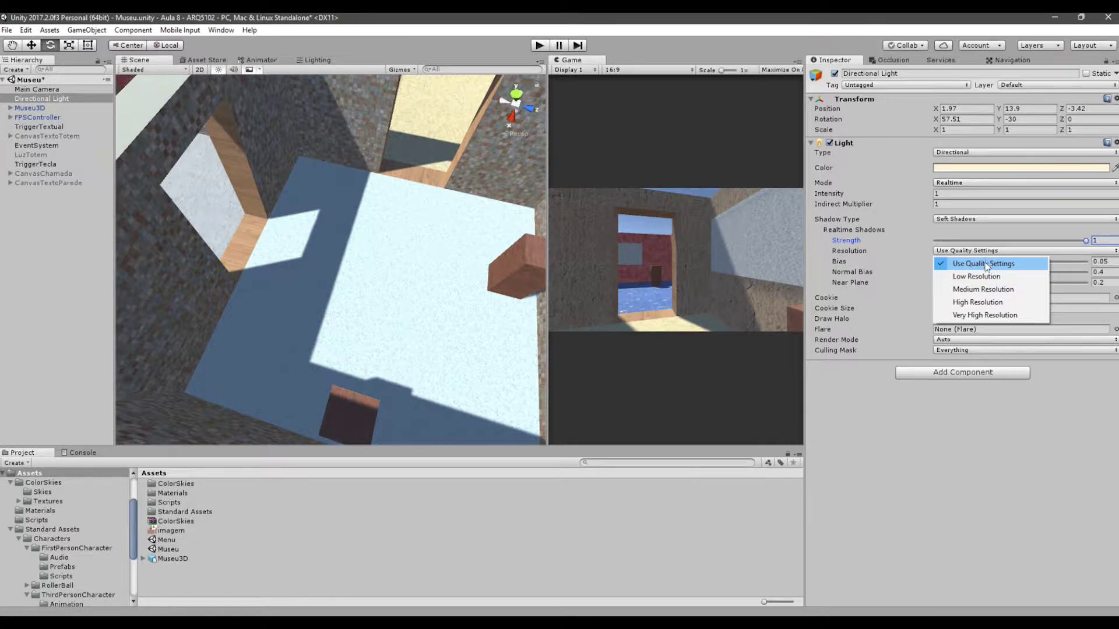
pyautogui.click(998, 512)
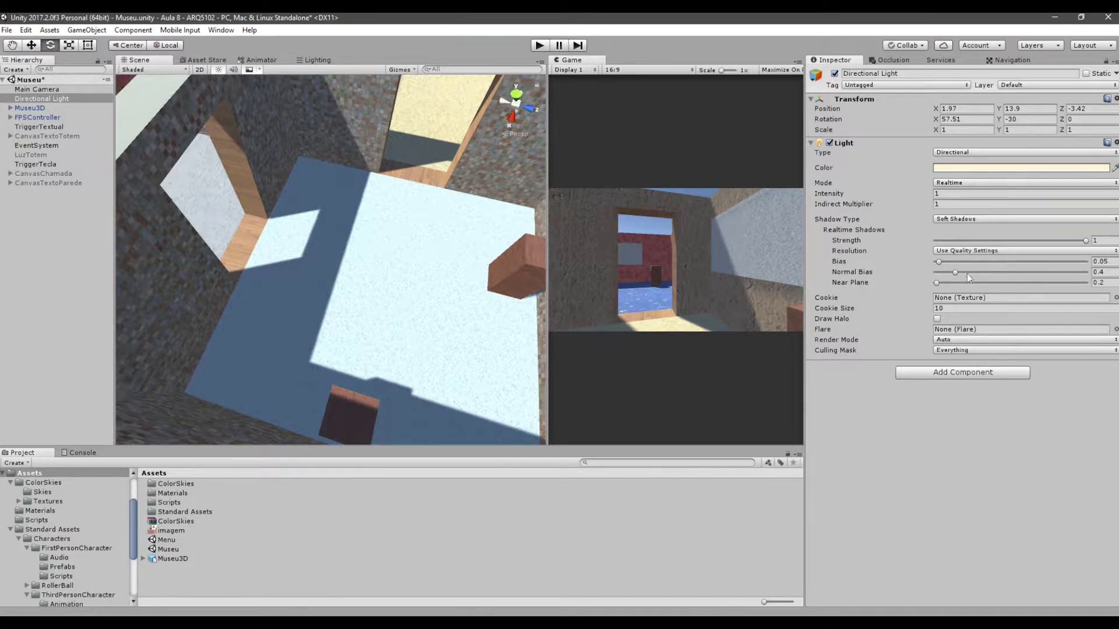
# - Try the Directional Light's shadow Normal Bias at 3 and about 0.75, and undo these changes
pyautogui.moveTo(955, 271); pyautogui.dragTo(1109, 289)
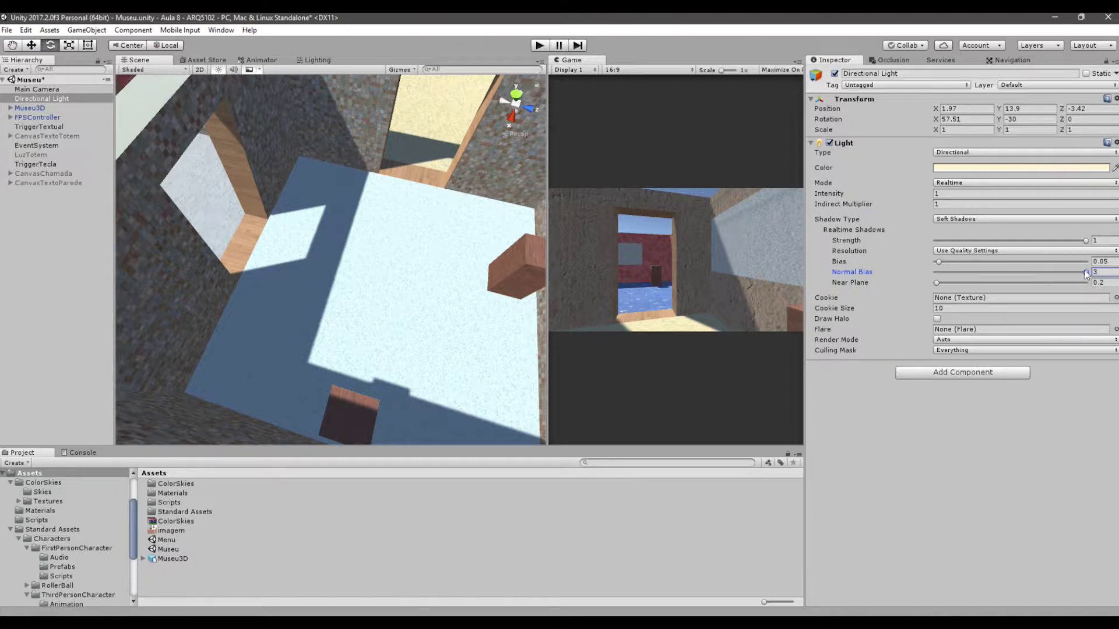
pyautogui.moveTo(1087, 274); pyautogui.dragTo(982, 271)
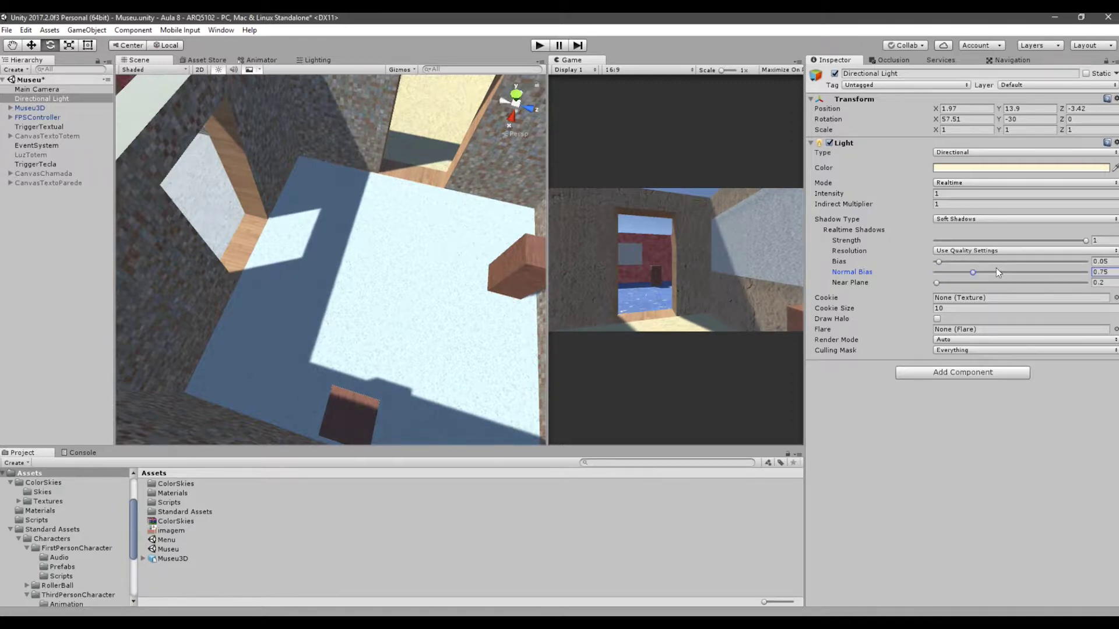
pyautogui.hotkey('ctrl', 'z')
pyautogui.hotkey('ctrl', 'z')
pyautogui.hotkey('ctrl', 'z')
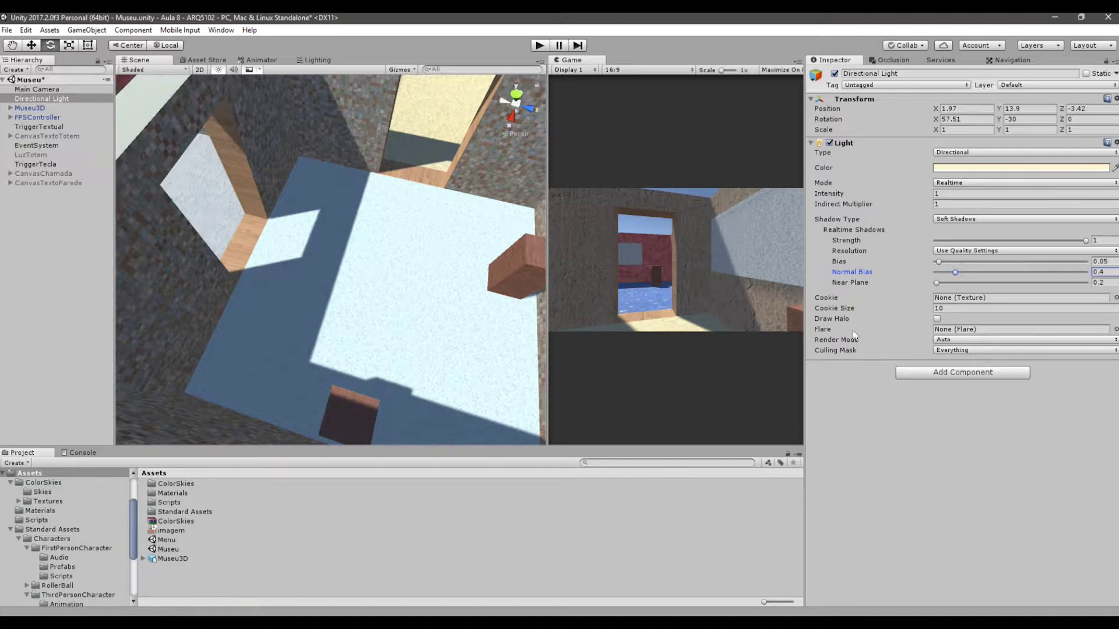
# - Check the flare assets available for the Directional Light and look at the sun in the sky from inside the museum
pyautogui.click(1116, 330)
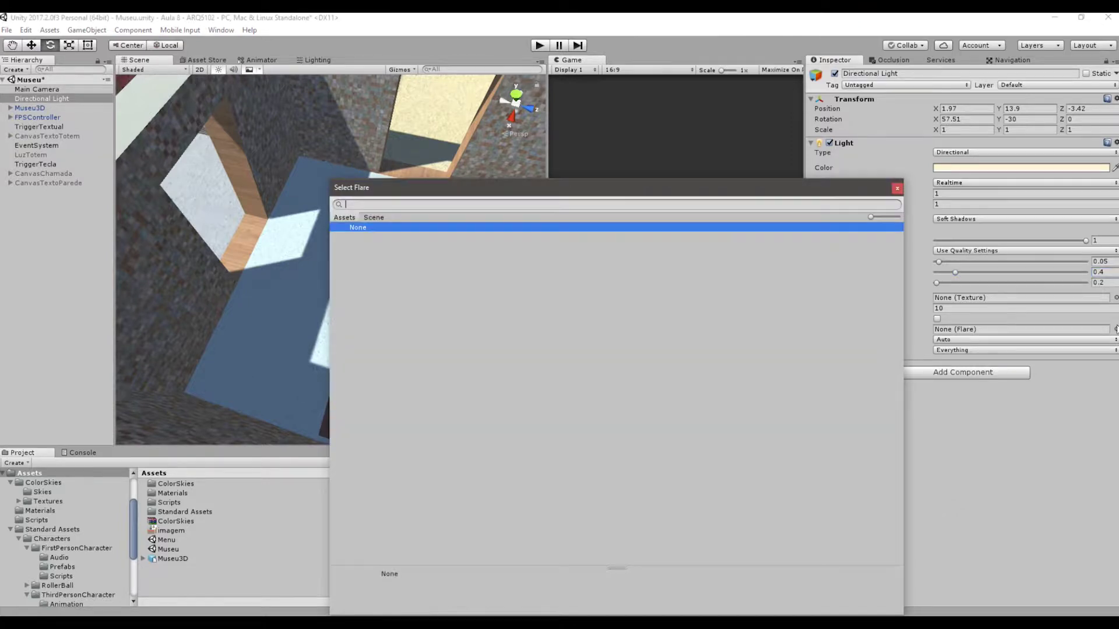
pyautogui.click(897, 189)
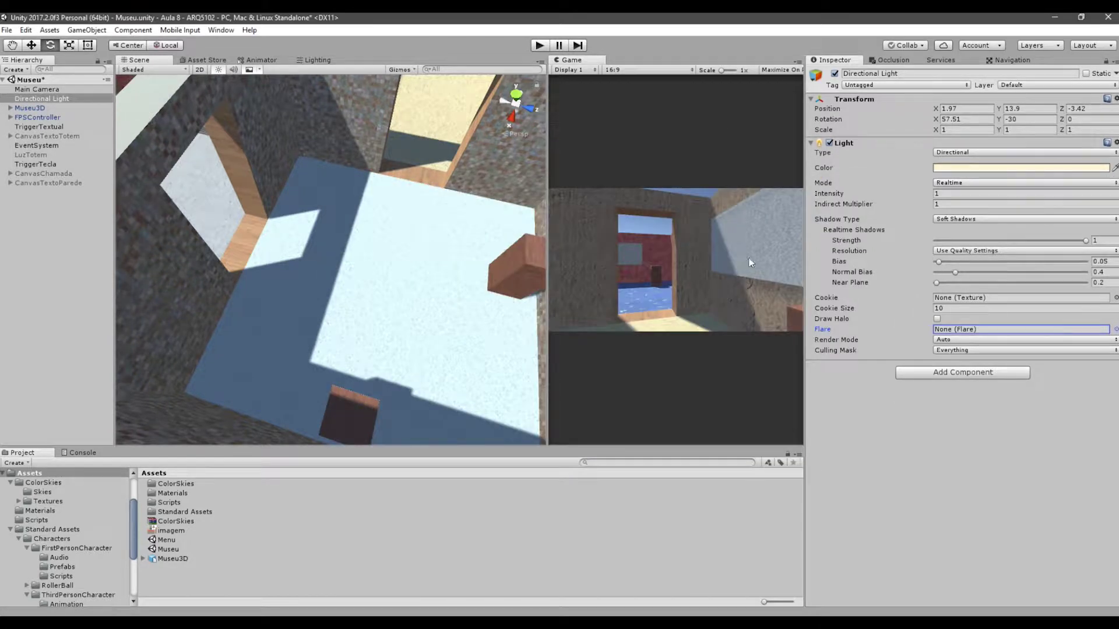
pyautogui.keyDown('alt'); pyautogui.moveTo(514, 342); pyautogui.dragTo(245, 166); pyautogui.keyUp('alt')
pyautogui.press('e')
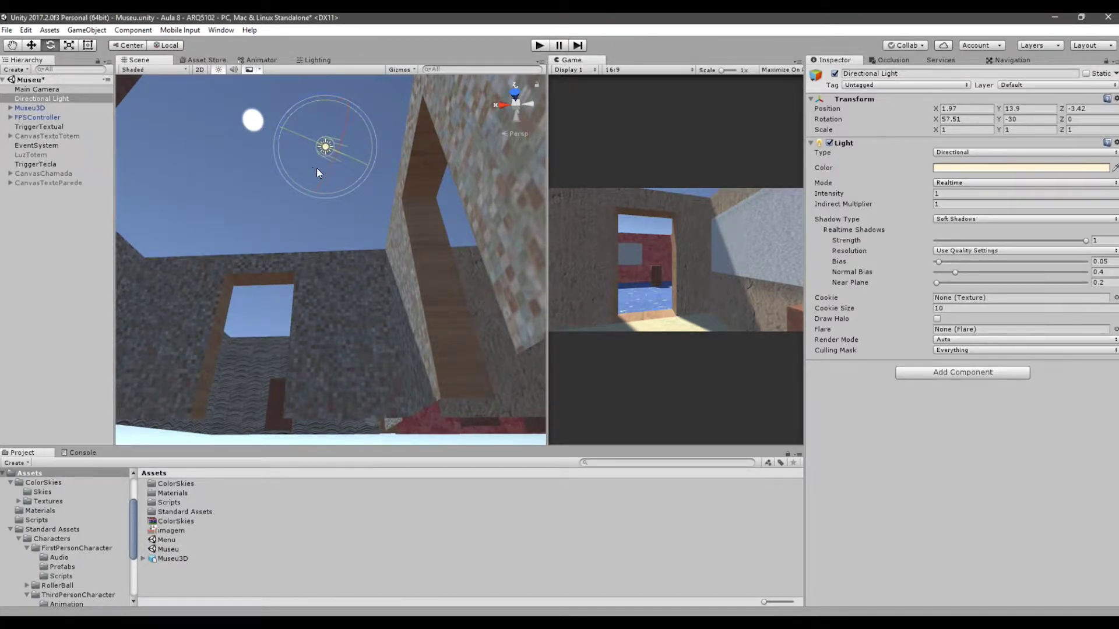
pyautogui.keyDown('alt'); pyautogui.moveTo(337, 148); pyautogui.dragTo(432, 306); pyautogui.keyUp('alt')
pyautogui.moveTo(431, 306); pyautogui.dragTo(410, 244, button='middle')
pyautogui.moveTo(410, 243)
pyautogui.keyDown('alt'); pyautogui.mouseDown()
pyautogui.moveTo(438, 312)
pyautogui.moveTo(414, 243)
pyautogui.moveTo(410, 264)
pyautogui.mouseUp(); pyautogui.keyUp('alt')
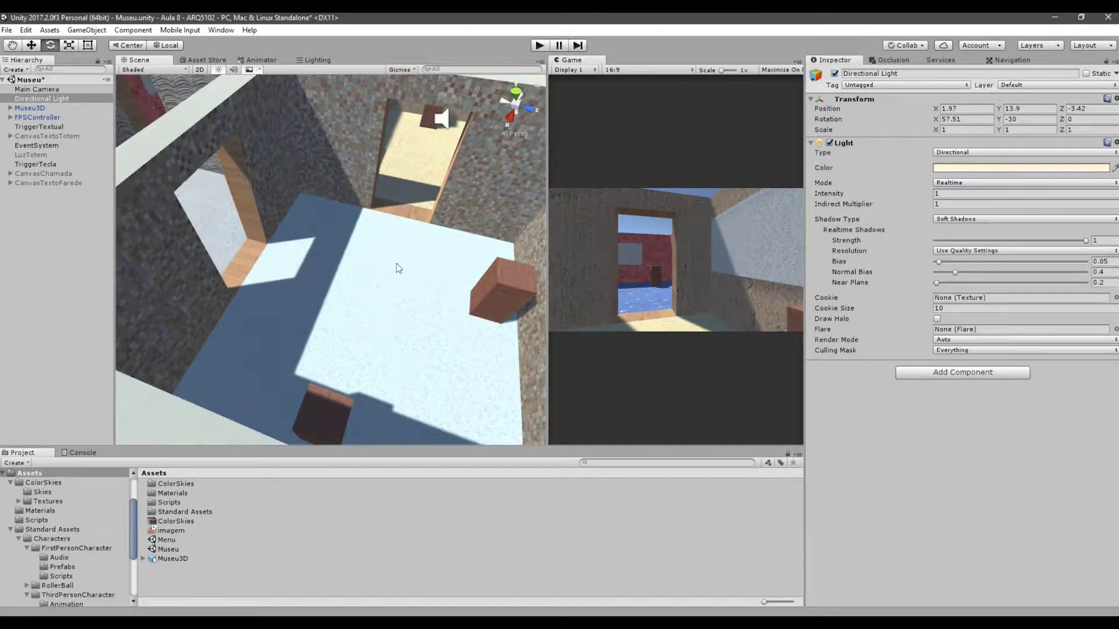
# - Rotate the Directional Light to about 69.1 degrees on X, -16.1 on Y and 2.5 on Z
pyautogui.keyDown('alt'); pyautogui.moveTo(396, 263); pyautogui.dragTo(367, 216); pyautogui.keyUp('alt')
pyautogui.press('e')
pyautogui.moveTo(236, 96); pyautogui.dragTo(273, 112)
pyautogui.scroll(5, 425, 272)
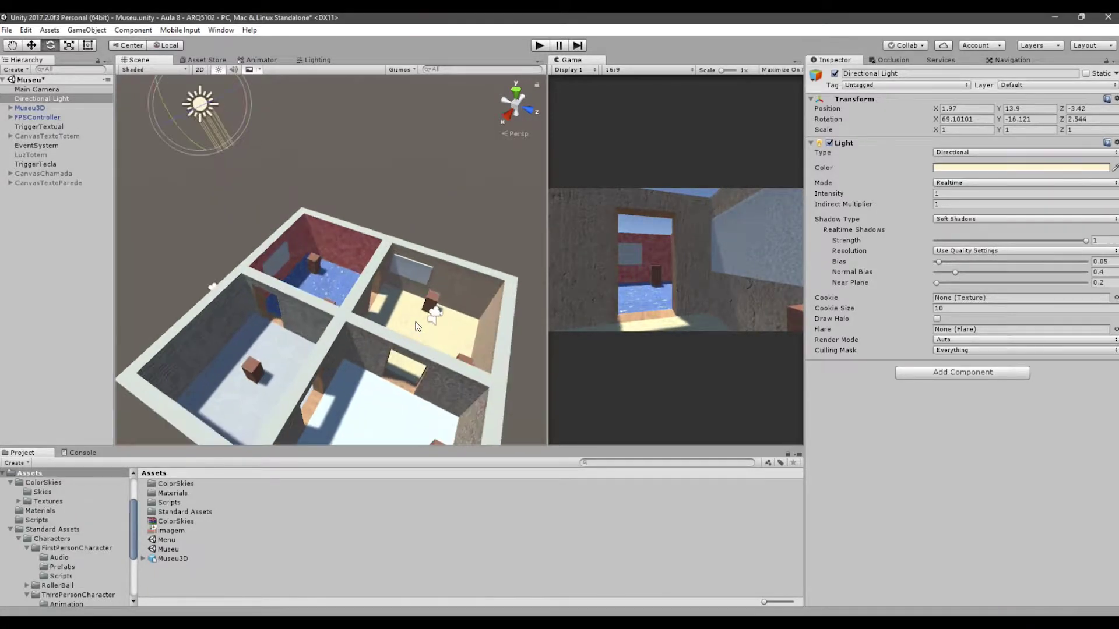
# - Activate the LuzTotem point light and inspect its glow around the totem in the red-walled room
pyautogui.moveTo(424, 272); pyautogui.dragTo(379, 239, button='middle')
pyautogui.click(29, 154)
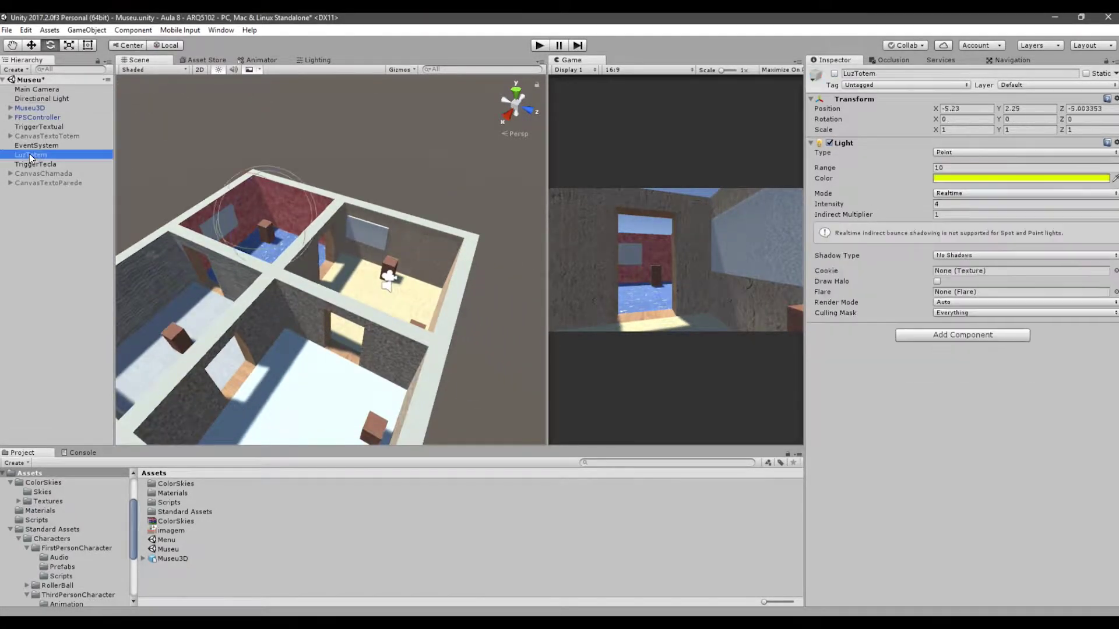
pyautogui.keyDown('alt'); pyautogui.moveTo(365, 232); pyautogui.dragTo(318, 215); pyautogui.keyUp('alt')
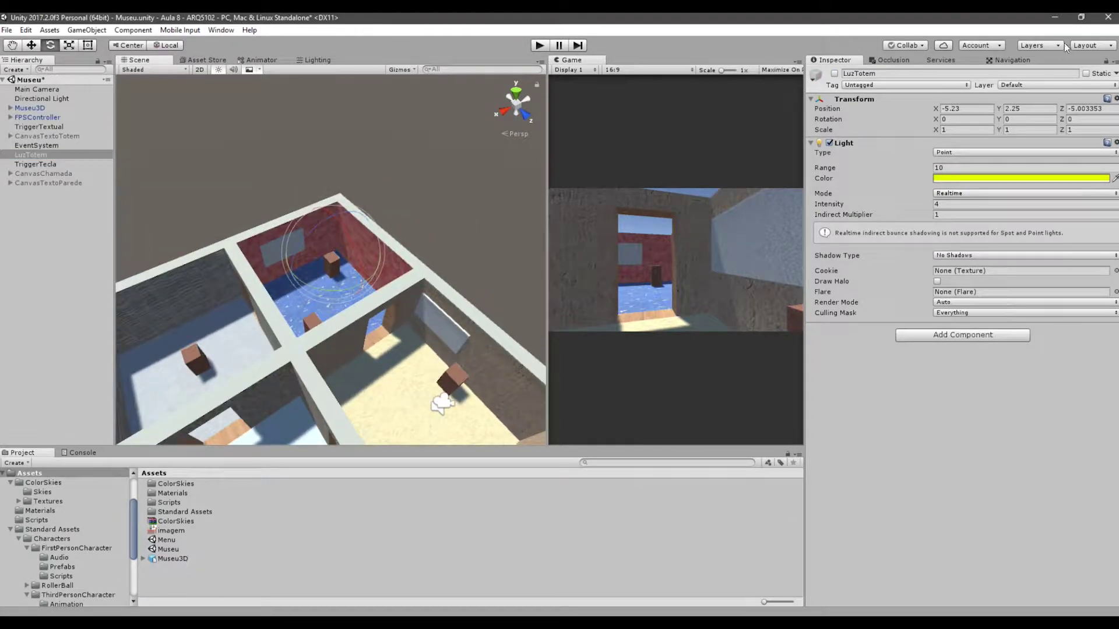
pyautogui.click(834, 74)
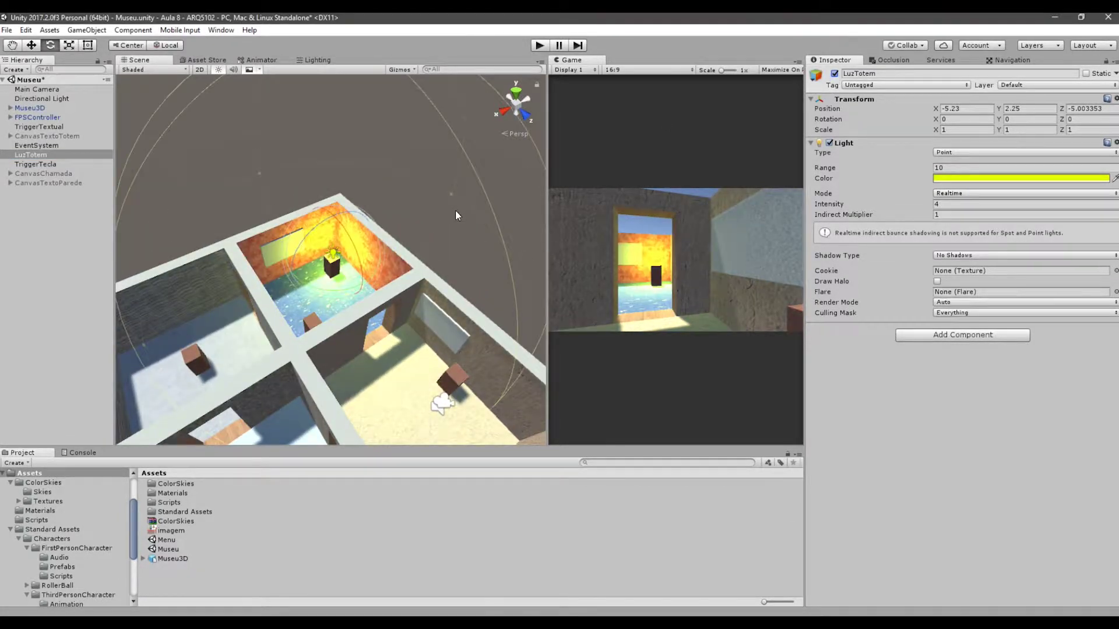
pyautogui.scroll(8, 397, 266)
pyautogui.scroll(3, 391, 261)
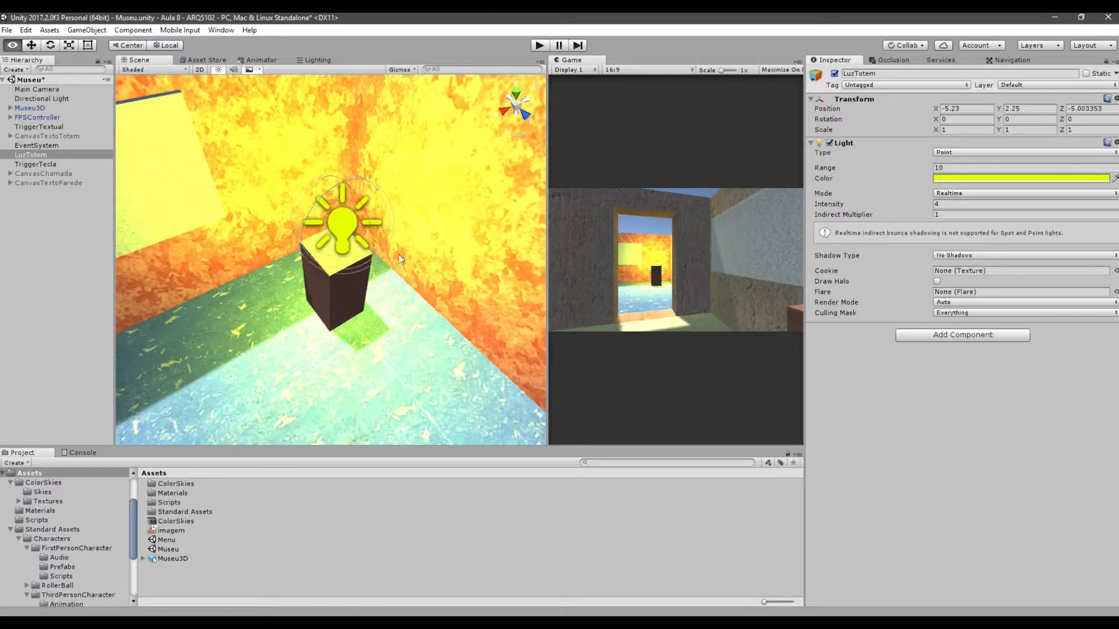
pyautogui.keyDown('alt'); pyautogui.moveTo(391, 261); pyautogui.dragTo(505, 271); pyautogui.keyUp('alt')
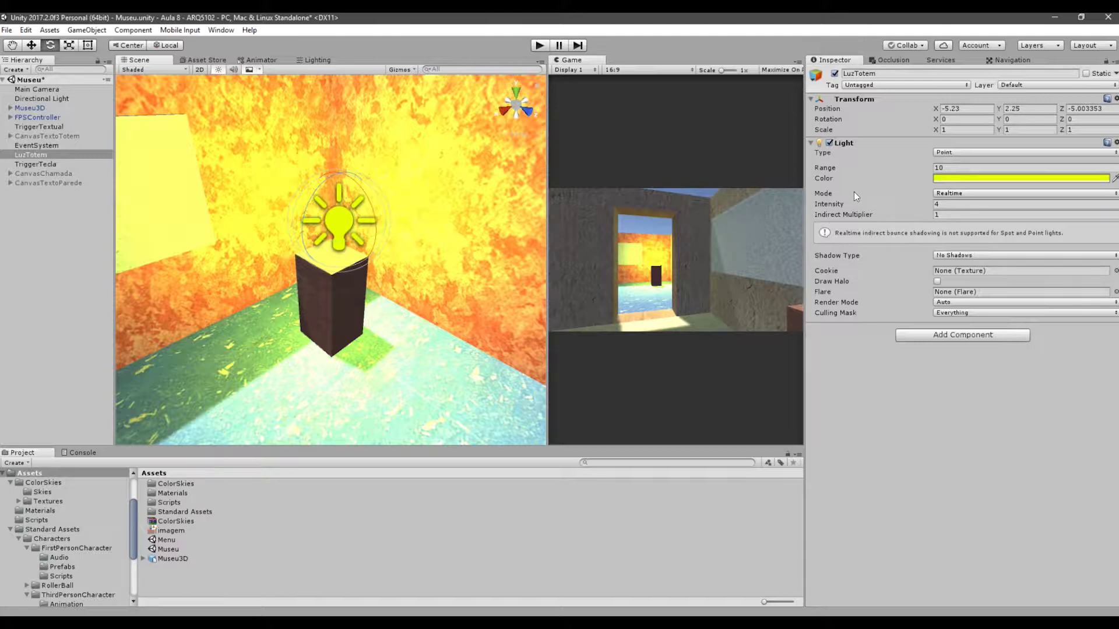
# - Check the modes offered for the LuzTotem light and try Hard Shadows as its shadow type
pyautogui.click(952, 193)
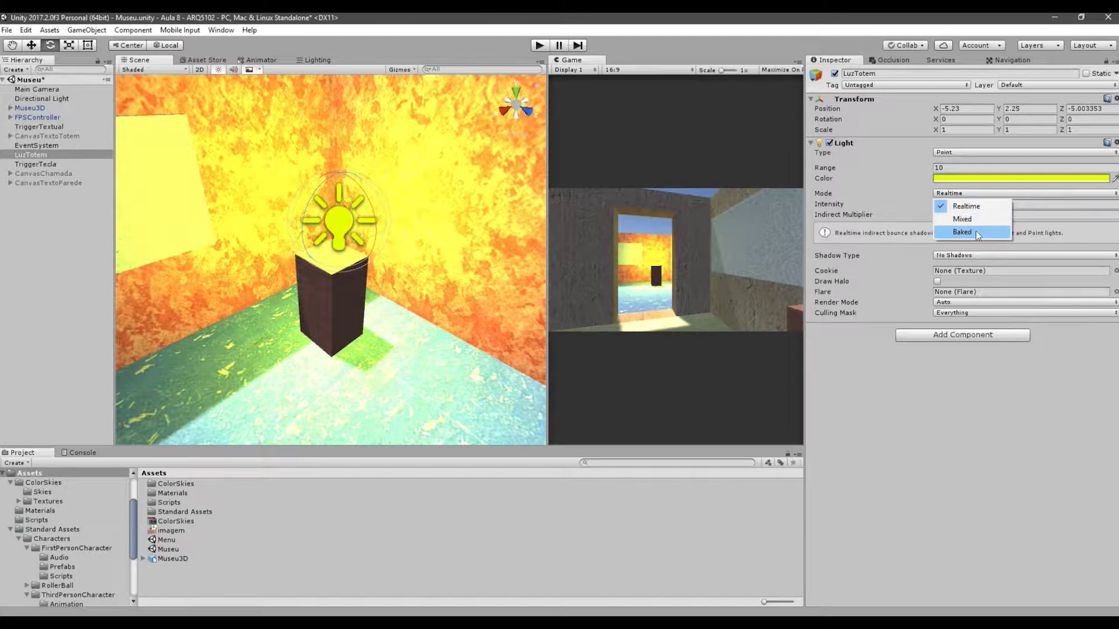
pyautogui.click(1005, 416)
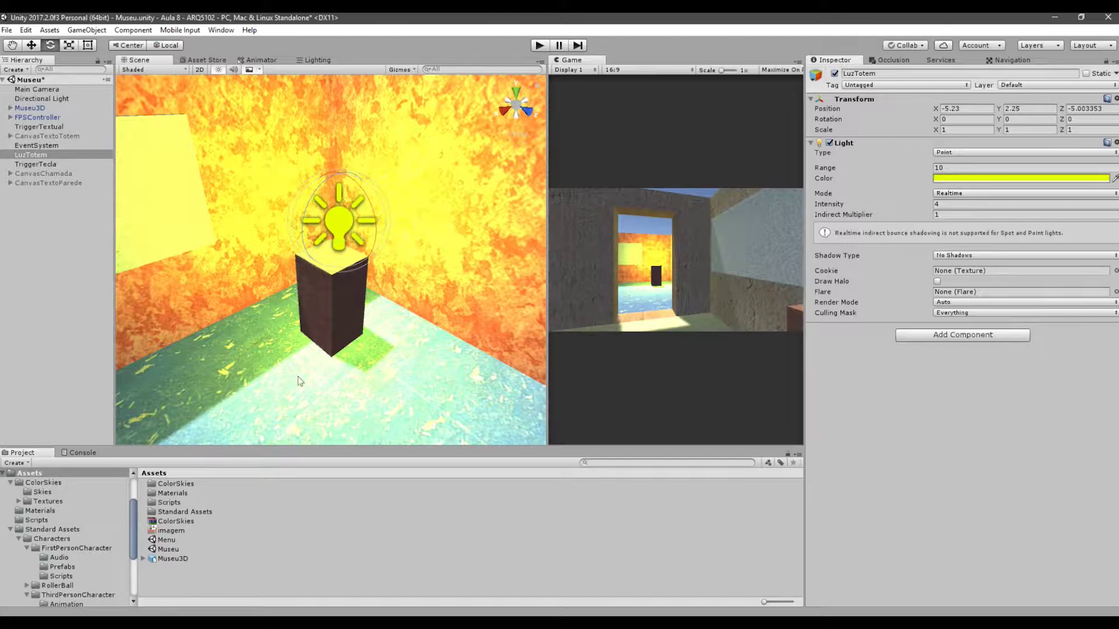
pyautogui.click(962, 257)
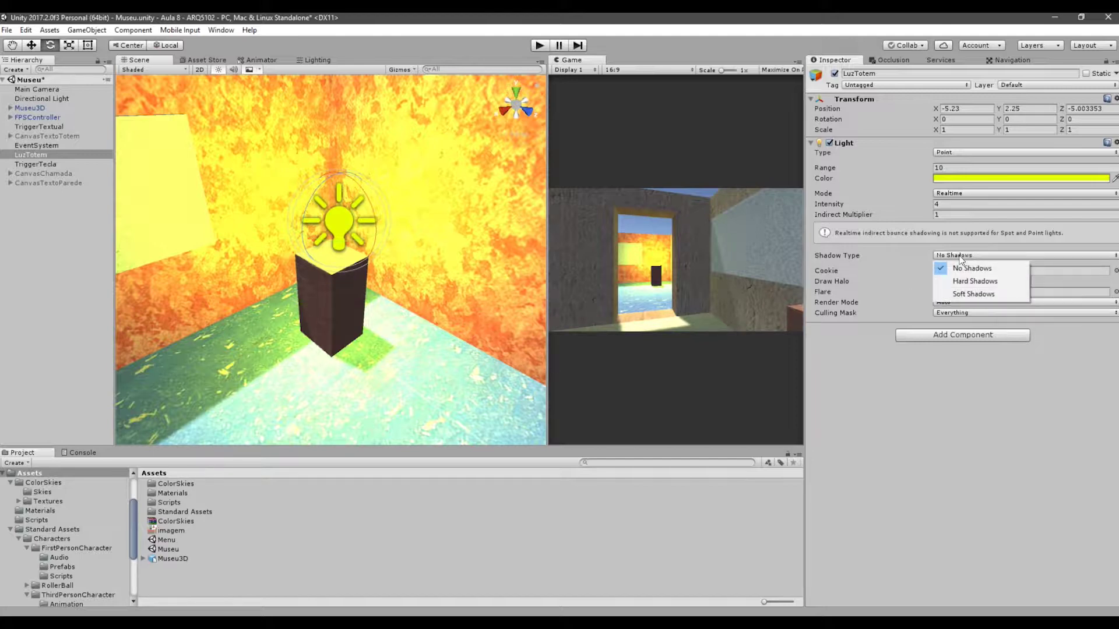
pyautogui.click(967, 279)
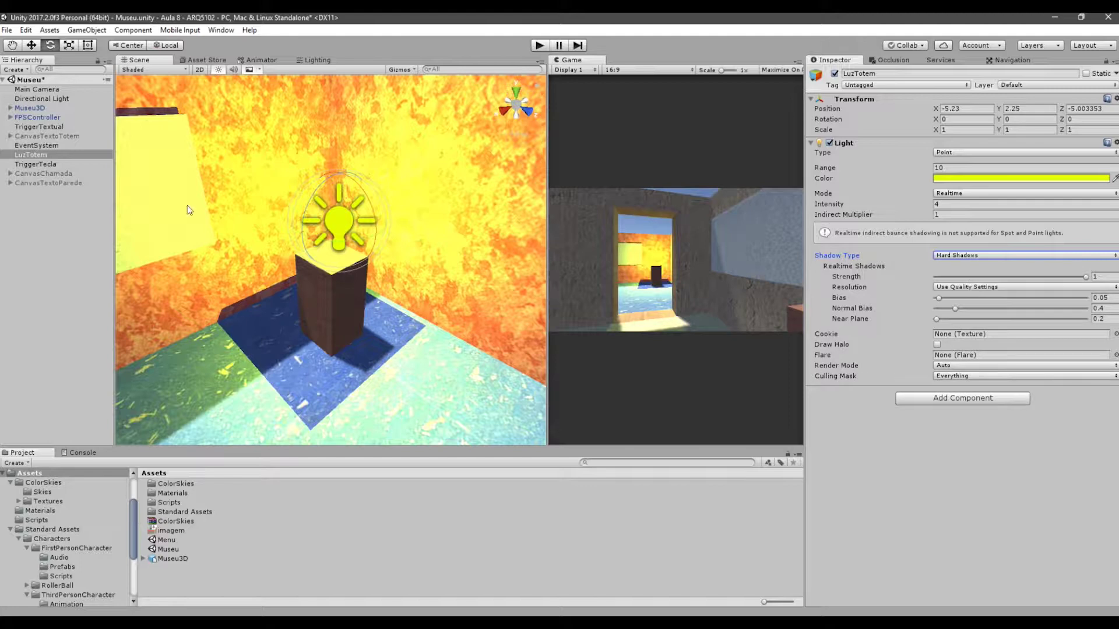
pyautogui.moveTo(316, 309); pyautogui.dragTo(187, 169, button='right')
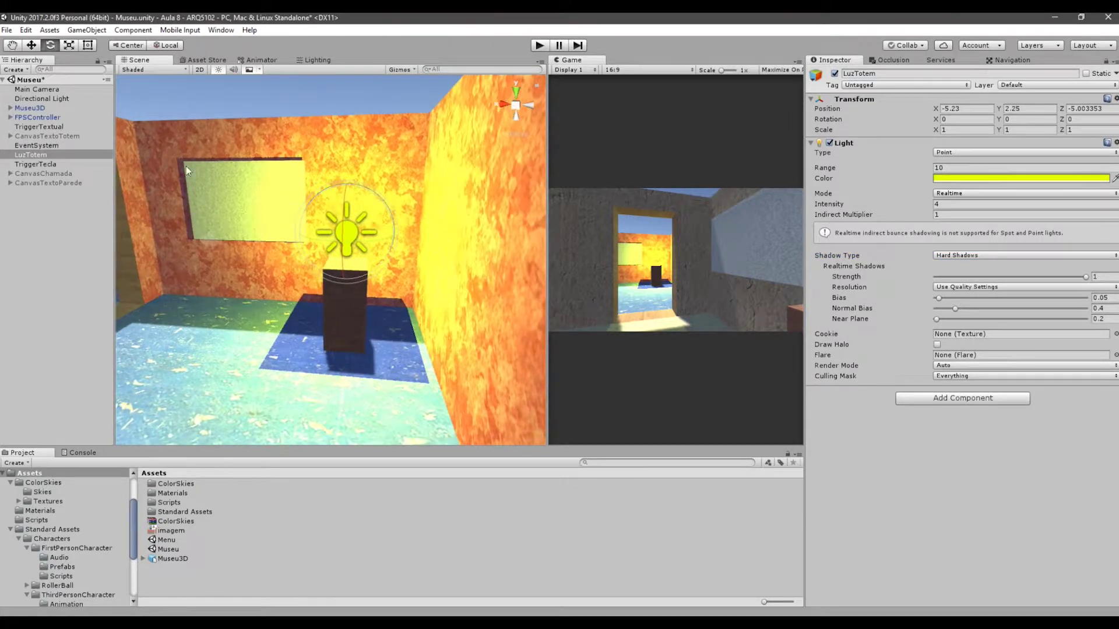
# - Try Soft Shadows on LuzTotem with the light moved to -4.511 on Z, and restore its position and No Shadows
pyautogui.click(977, 287)
pyautogui.click(977, 256)
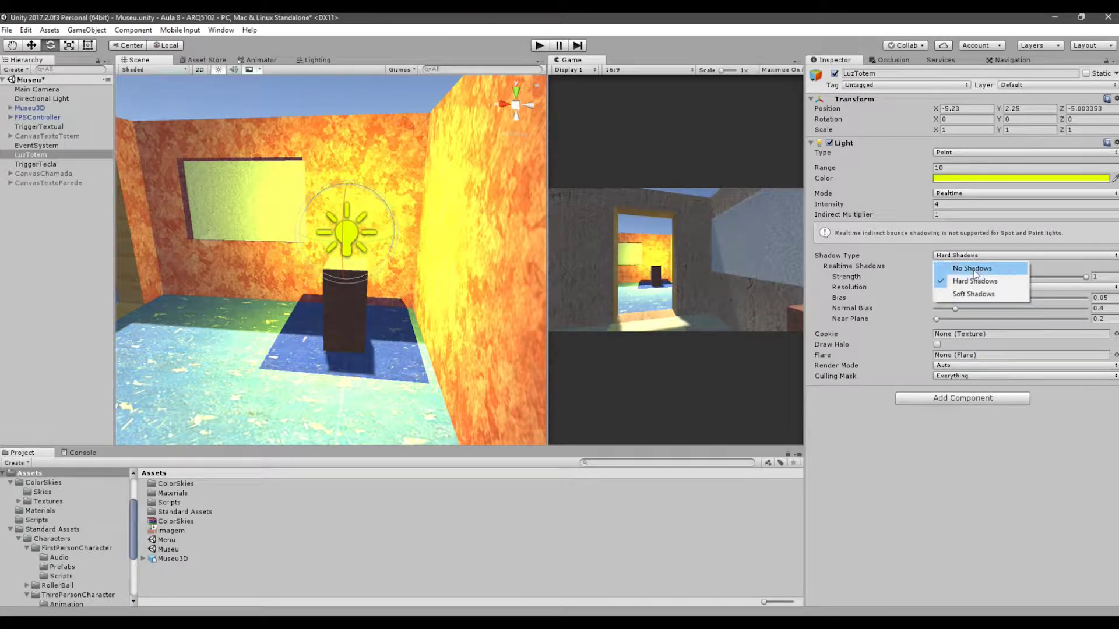
pyautogui.click(978, 294)
pyautogui.keyDown('alt'); pyautogui.moveTo(345, 307); pyautogui.dragTo(365, 285); pyautogui.keyUp('alt')
pyautogui.press('w')
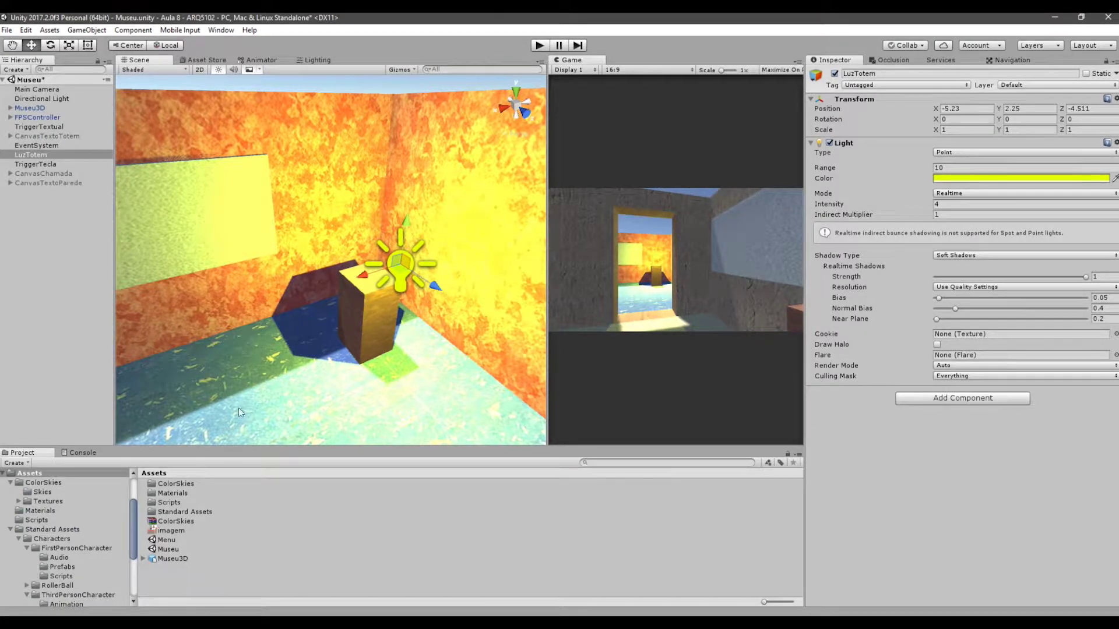
pyautogui.moveTo(374, 280); pyautogui.dragTo(389, 298)
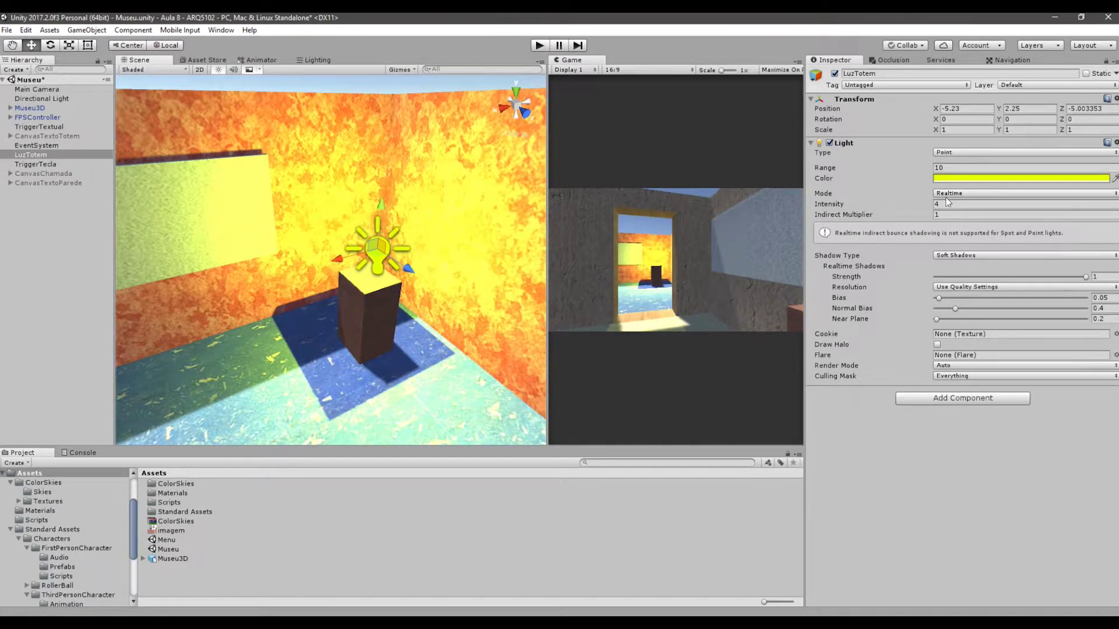
pyautogui.click(954, 256)
pyautogui.click(958, 268)
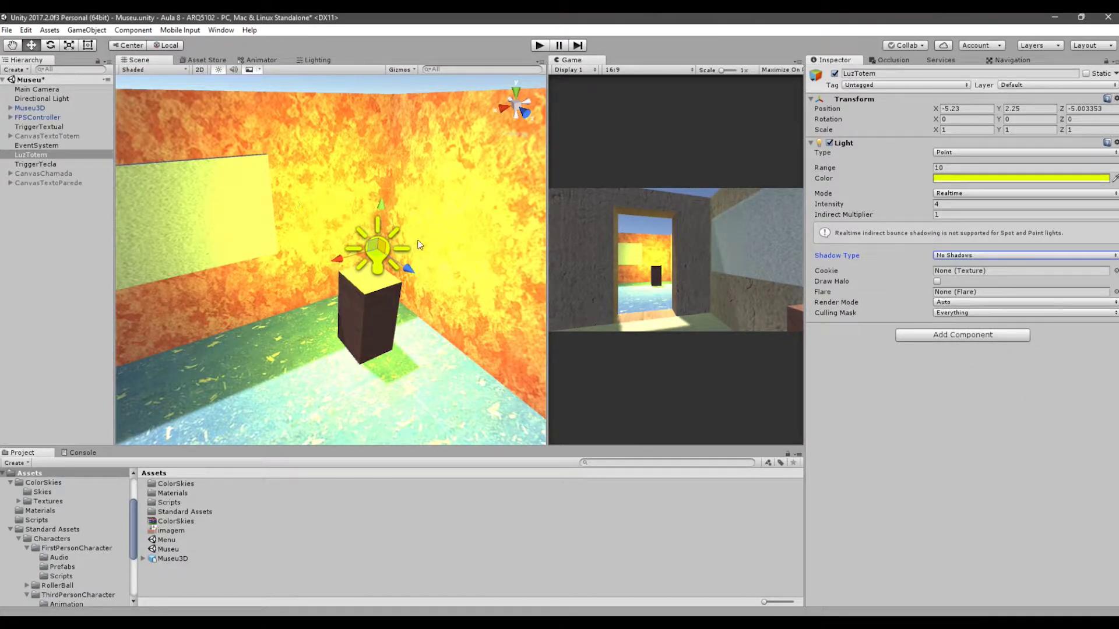
# - Try a range of 10.36 for the LuzTotem light and reduce it to 4.53
pyautogui.keyDown('alt'); pyautogui.moveTo(503, 227); pyautogui.dragTo(355, 244); pyautogui.keyUp('alt')
pyautogui.scroll(-3, 419, 243)
pyautogui.moveTo(344, 246); pyautogui.dragTo(359, 249, button='middle')
pyautogui.keyDown('alt'); pyautogui.moveTo(359, 249); pyautogui.dragTo(328, 276); pyautogui.keyUp('alt')
pyautogui.scroll(-10, 328, 277)
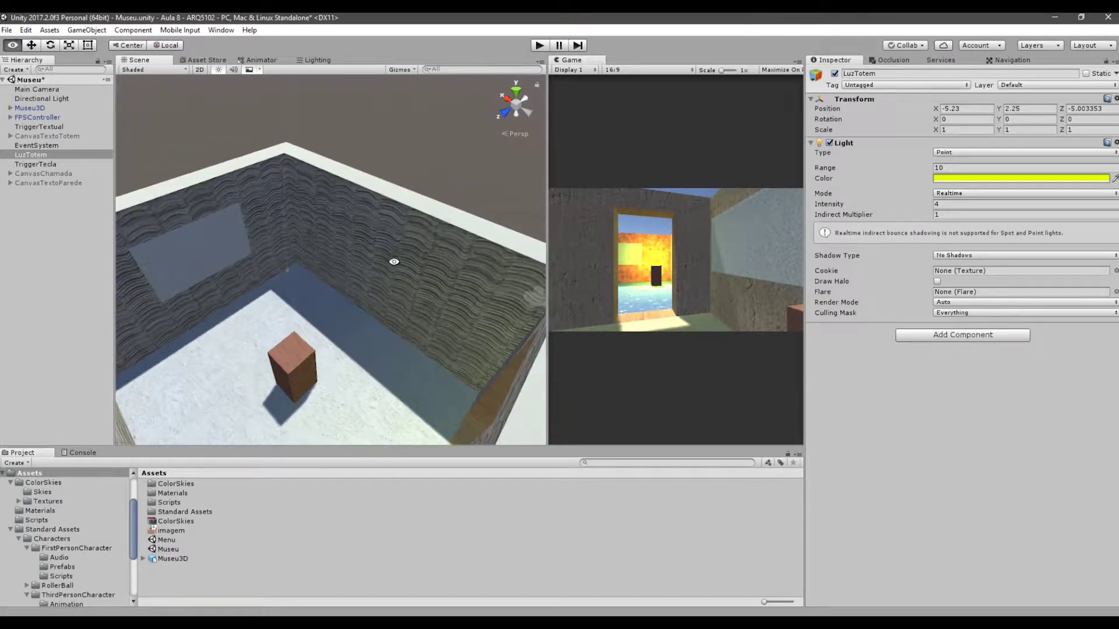
pyautogui.keyDown('alt'); pyautogui.moveTo(433, 296); pyautogui.dragTo(428, 242); pyautogui.keyUp('alt')
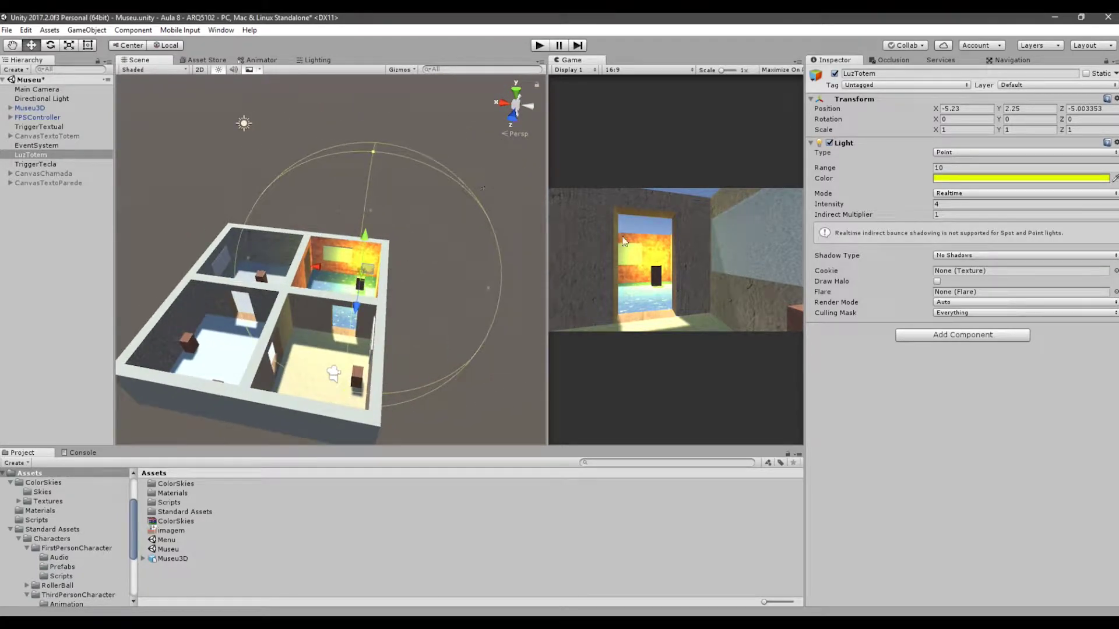
pyautogui.scroll(4, 259, 212)
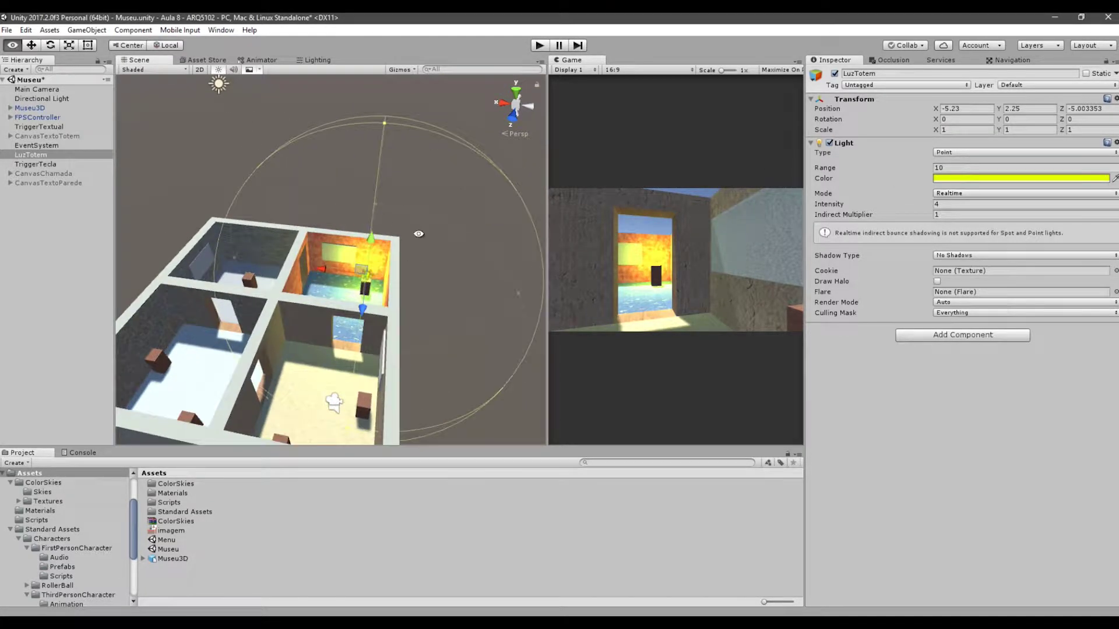
pyautogui.moveTo(907, 167)
pyautogui.mouseDown()
pyautogui.moveTo(785, 173)
pyautogui.moveTo(950, 181)
pyautogui.moveTo(855, 184)
pyautogui.moveTo(919, 185)
pyautogui.mouseUp()
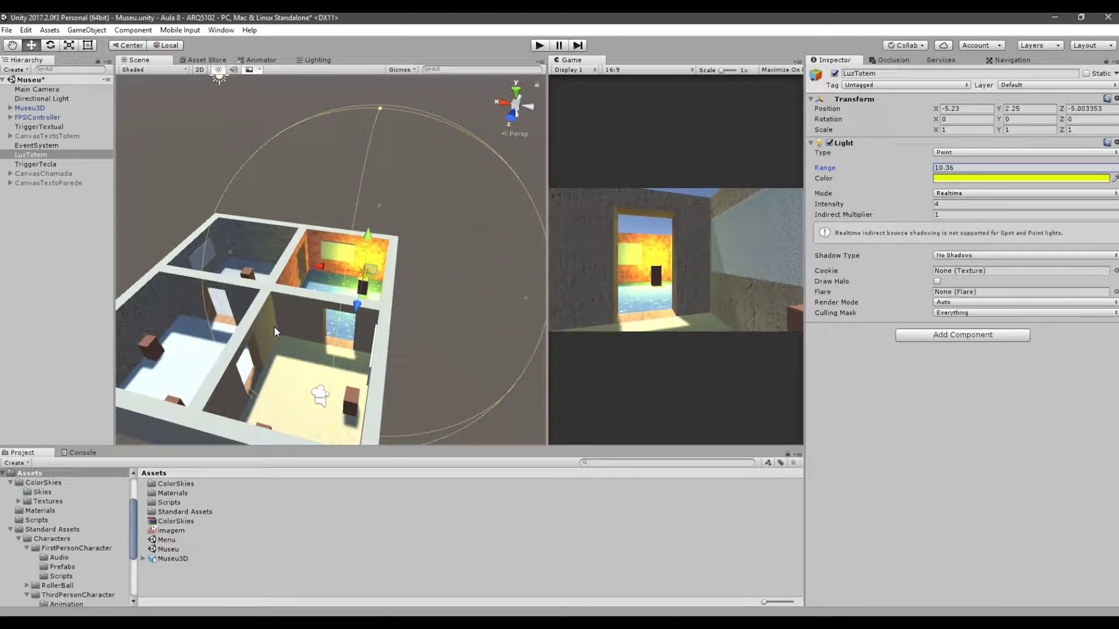
pyautogui.scroll(5, 264, 330)
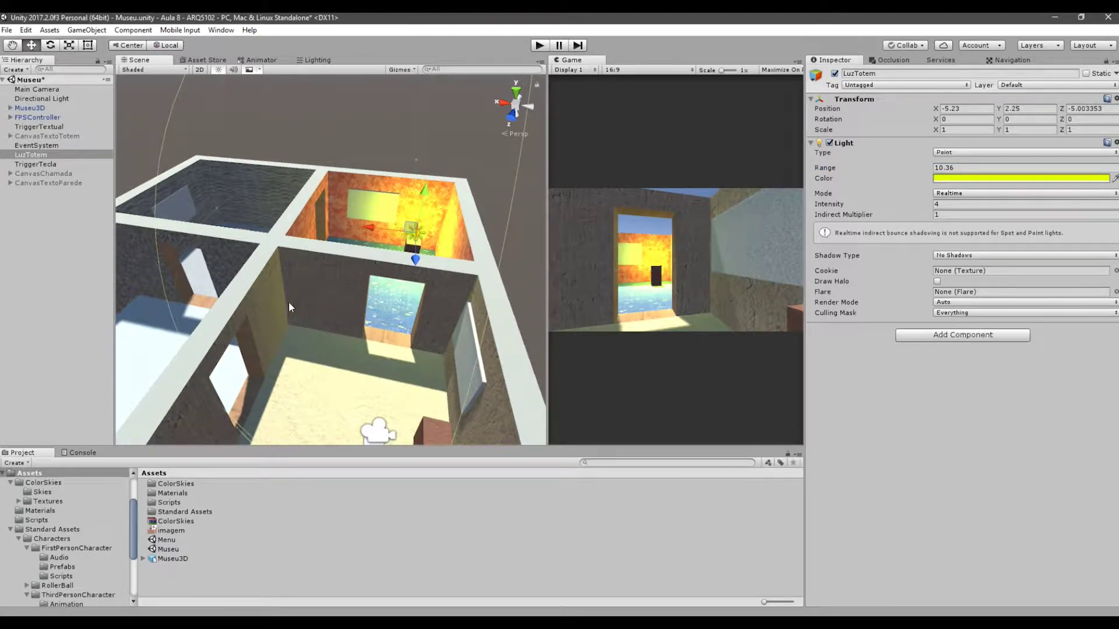
pyautogui.moveTo(923, 168); pyautogui.dragTo(890, 174)
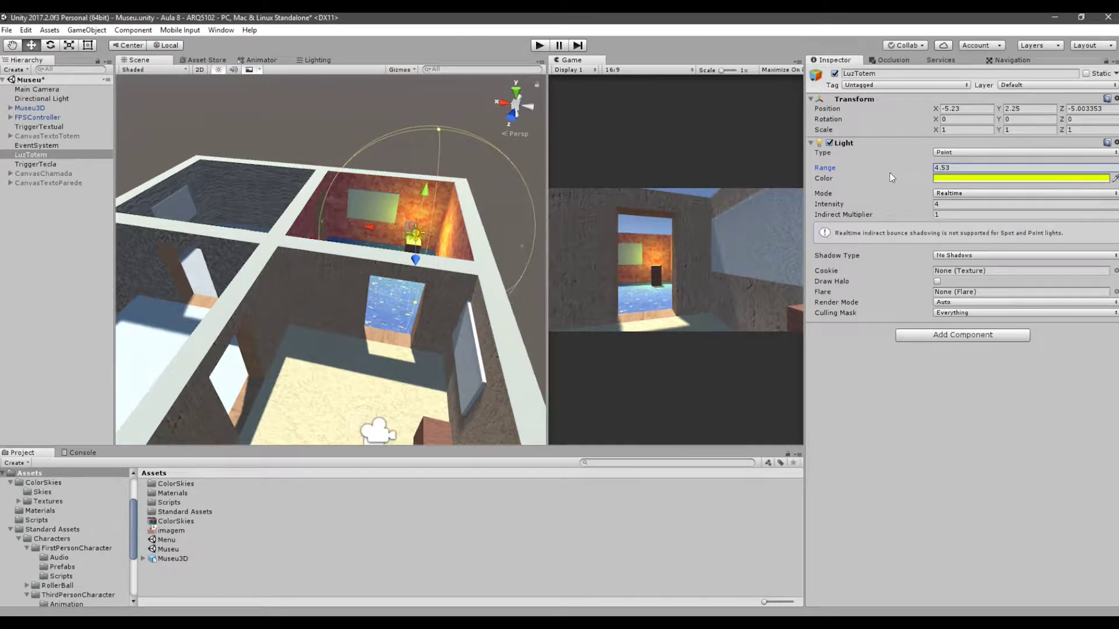
# - Raise the LuzTotem light's intensity to 8.86 and look at its glow in the red-walled room
pyautogui.scroll(3, 454, 190)
pyautogui.moveTo(455, 190); pyautogui.dragTo(338, 225, button='middle')
pyautogui.keyDown('alt'); pyautogui.moveTo(338, 225); pyautogui.dragTo(507, 270); pyautogui.keyUp('alt')
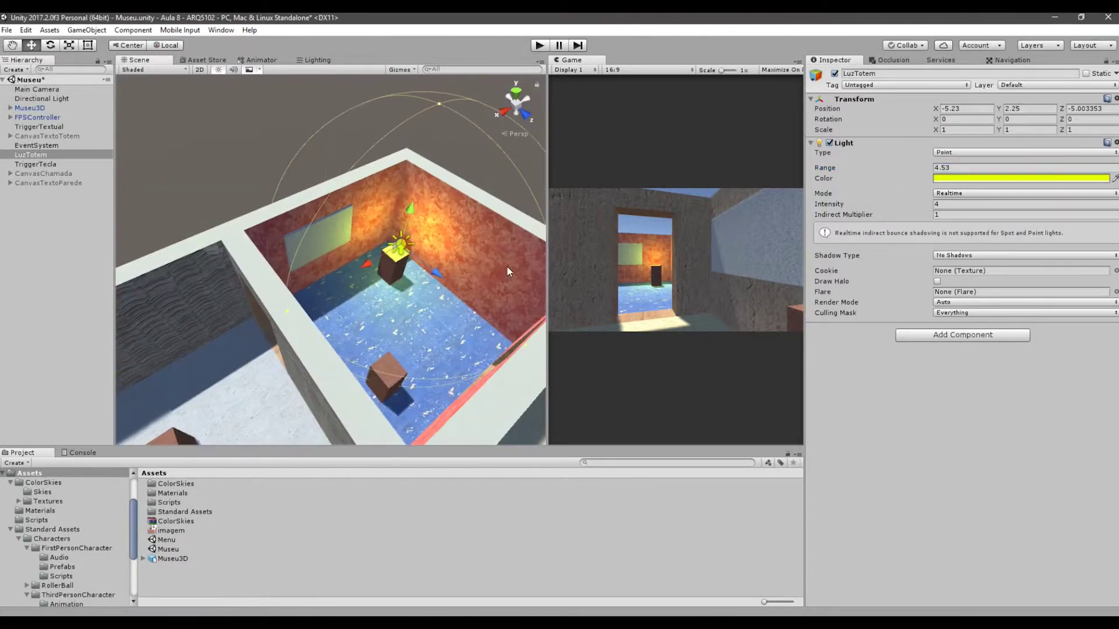
pyautogui.scroll(3, 505, 268)
pyautogui.moveTo(485, 255); pyautogui.dragTo(459, 257, button='middle')
pyautogui.scroll(2, 459, 295)
pyautogui.keyDown('alt'); pyautogui.moveTo(459, 295); pyautogui.dragTo(431, 225); pyautogui.keyUp('alt')
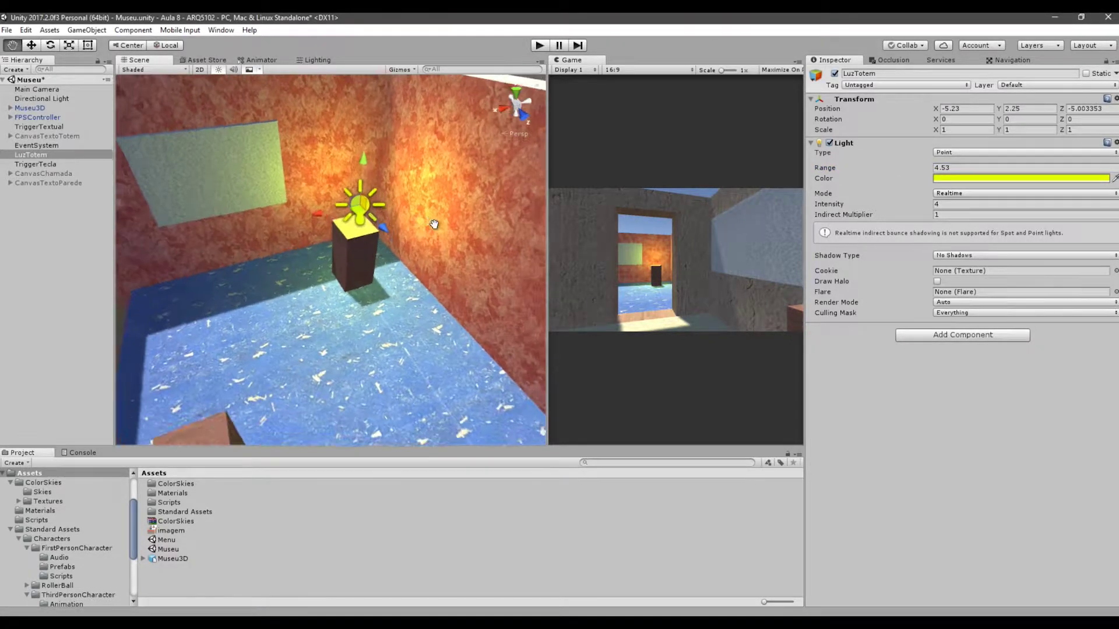
pyautogui.moveTo(432, 225); pyautogui.dragTo(451, 280, button='middle')
pyautogui.scroll(-2, 451, 278)
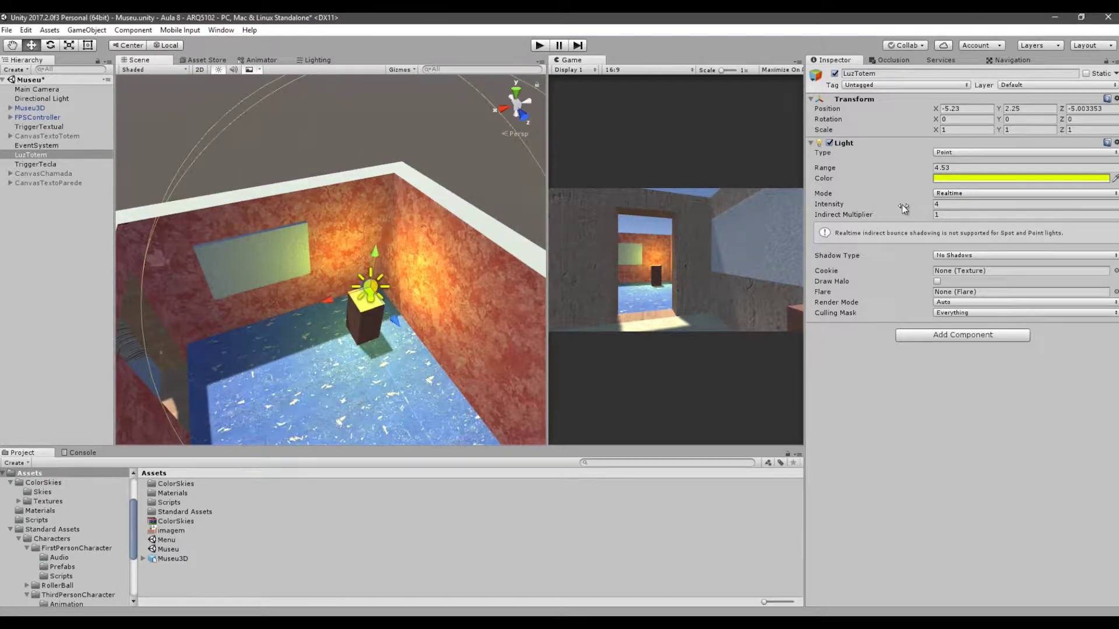
pyautogui.moveTo(902, 204); pyautogui.dragTo(940, 208)
pyautogui.keyDown('alt'); pyautogui.moveTo(336, 266); pyautogui.dragTo(429, 240); pyautogui.keyUp('alt')
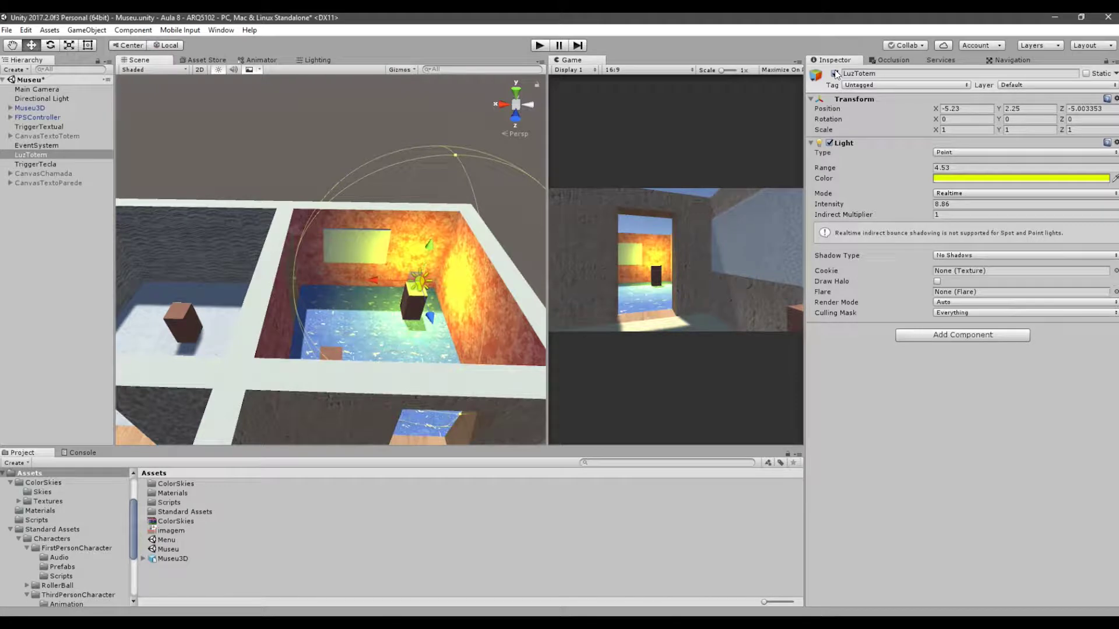
# - Deactivate LuzTotem, clear the selection and look over the grey-walled rooms of the museum
pyautogui.scroll(-3, 396, 224)
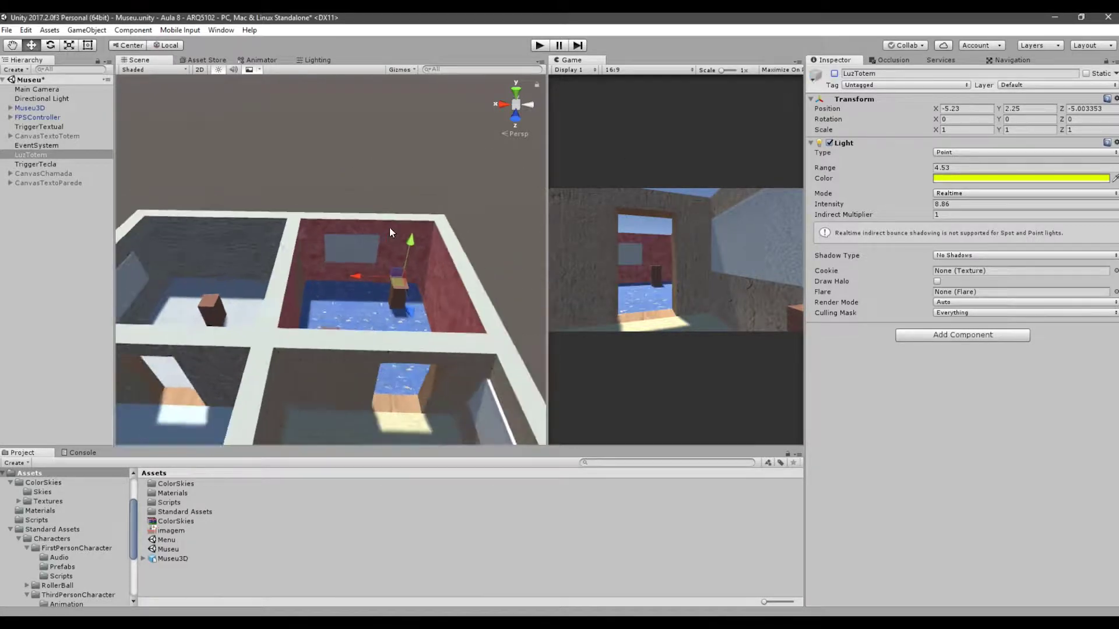
pyautogui.keyDown('alt'); pyautogui.moveTo(389, 228); pyautogui.dragTo(290, 195); pyautogui.keyUp('alt')
pyautogui.moveTo(290, 194); pyautogui.dragTo(403, 207, button='middle')
pyautogui.click(402, 204)
pyautogui.scroll(2, 392, 184)
pyautogui.keyDown('alt'); pyautogui.moveTo(392, 184); pyautogui.dragTo(418, 201); pyautogui.keyUp('alt')
pyautogui.scroll(2, 390, 214)
pyautogui.moveTo(376, 240); pyautogui.dragTo(425, 212, button='middle')
pyautogui.keyDown('alt'); pyautogui.moveTo(371, 247); pyautogui.dragTo(365, 198); pyautogui.keyUp('alt')
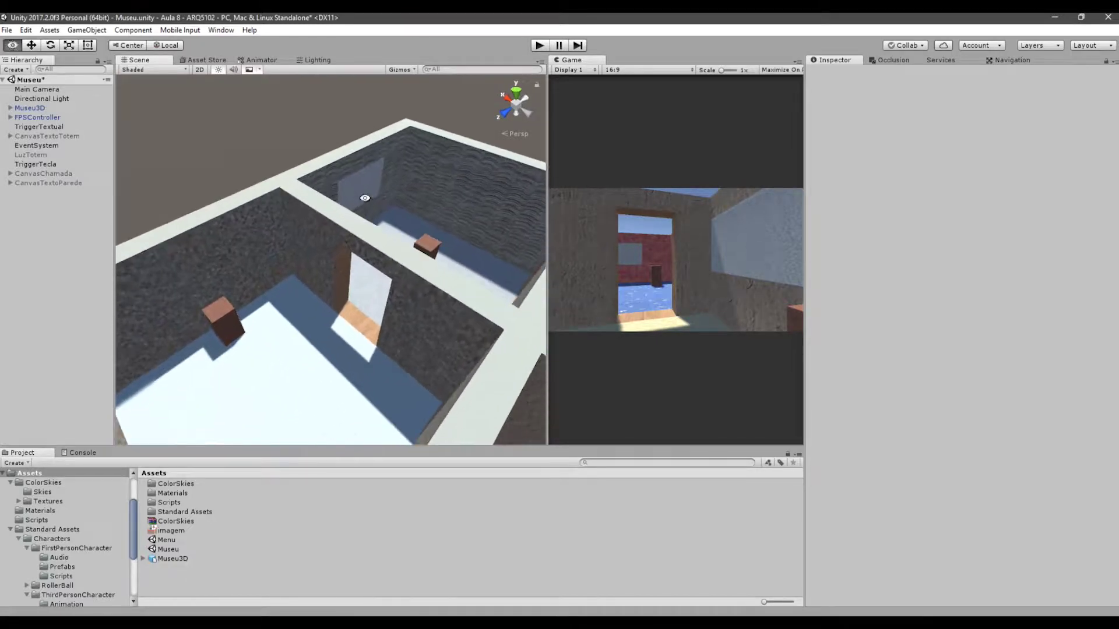
# - Add an Area Light to the scene
pyautogui.click(76, 30)
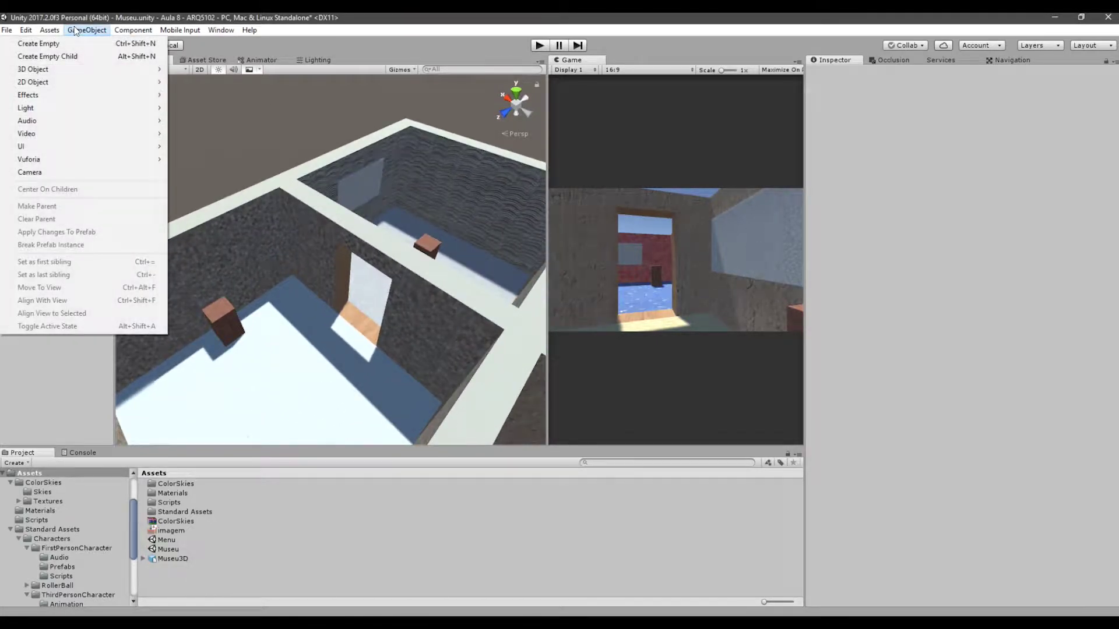
pyautogui.click(39, 44)
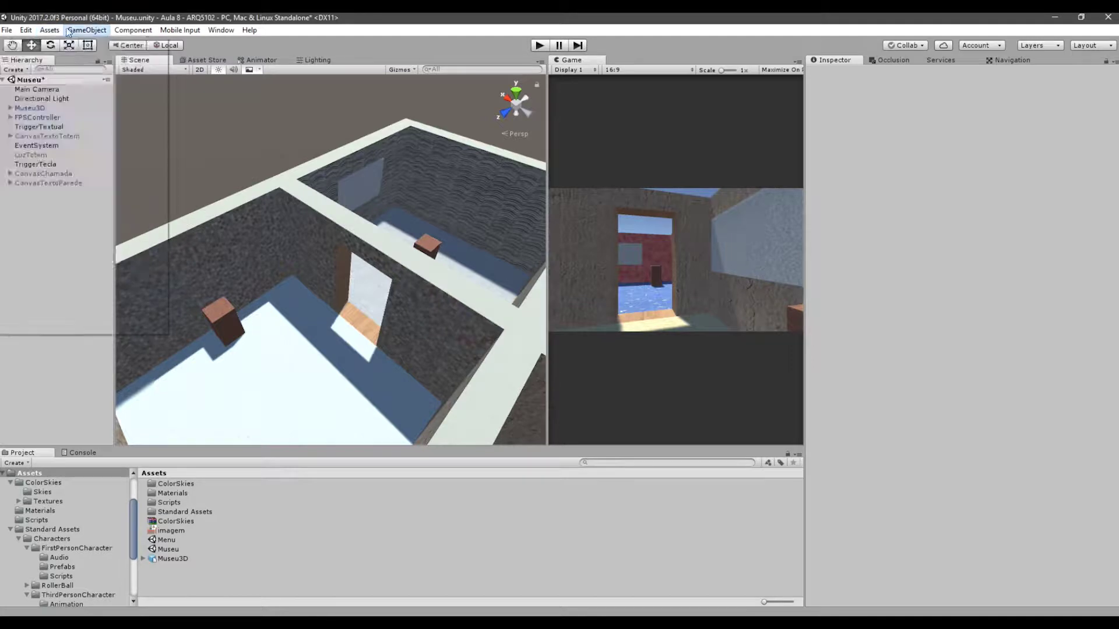
pyautogui.click(133, 30)
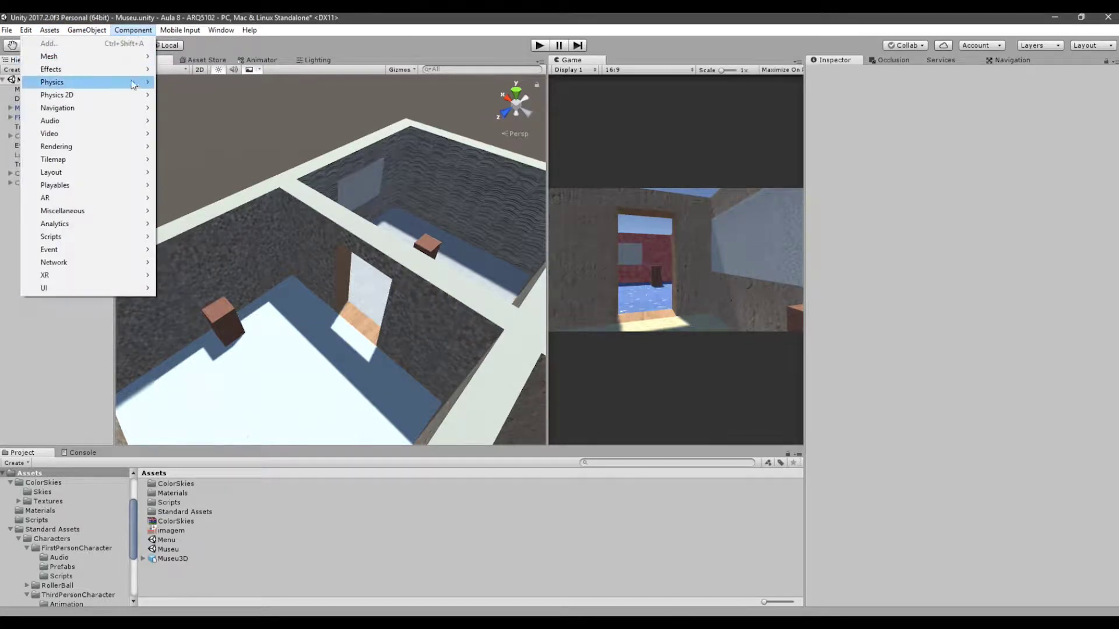
pyautogui.moveTo(87, 30)
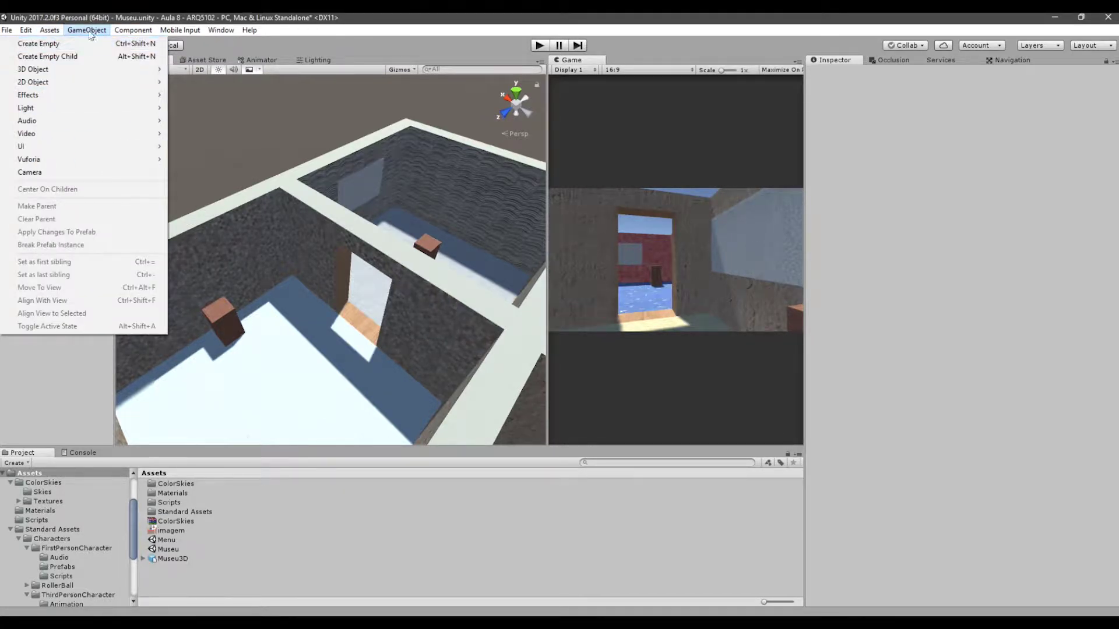
pyautogui.moveTo(110, 107)
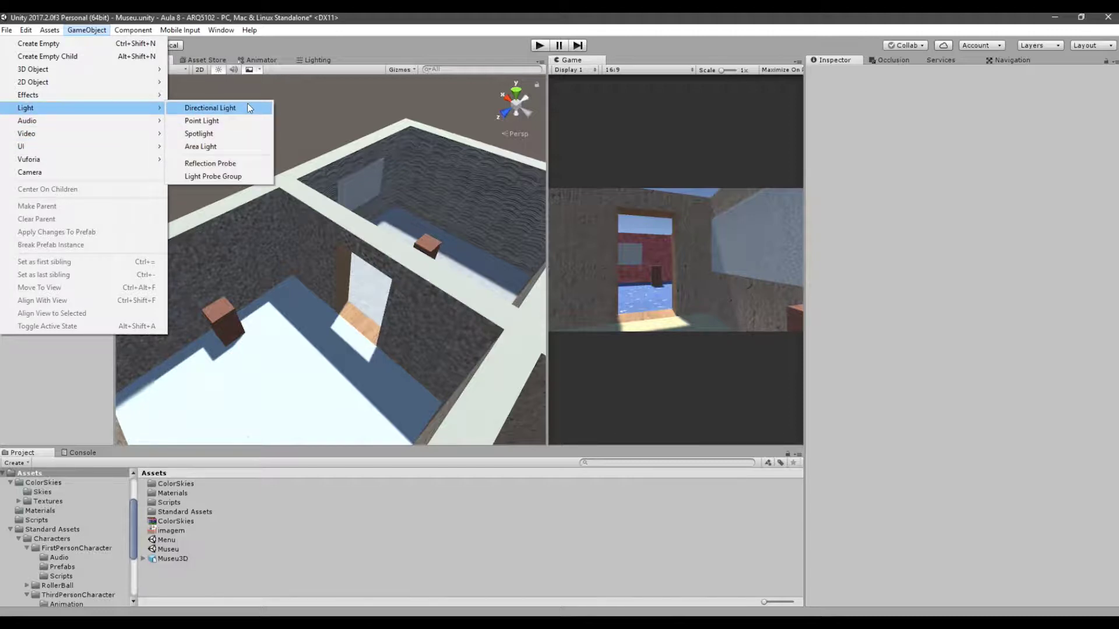
pyautogui.click(252, 146)
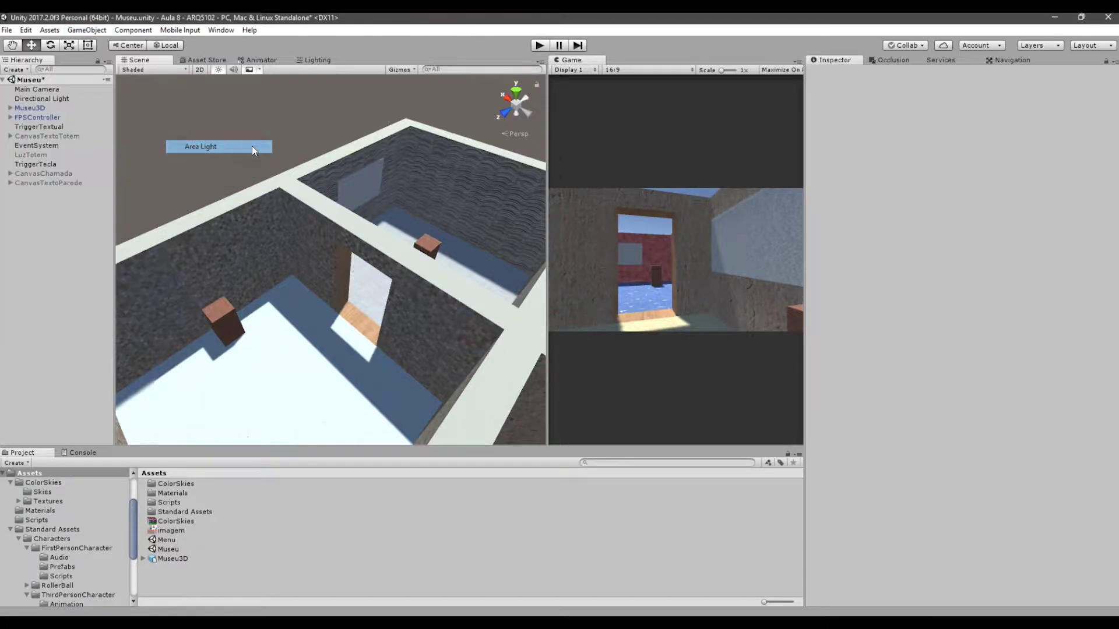
# - Move the Area Light above the wall between the grey rooms, to X 1.2, Y 6.25, Z -1.14
pyautogui.press('f')
pyautogui.moveTo(330, 290); pyautogui.dragTo(334, 230)
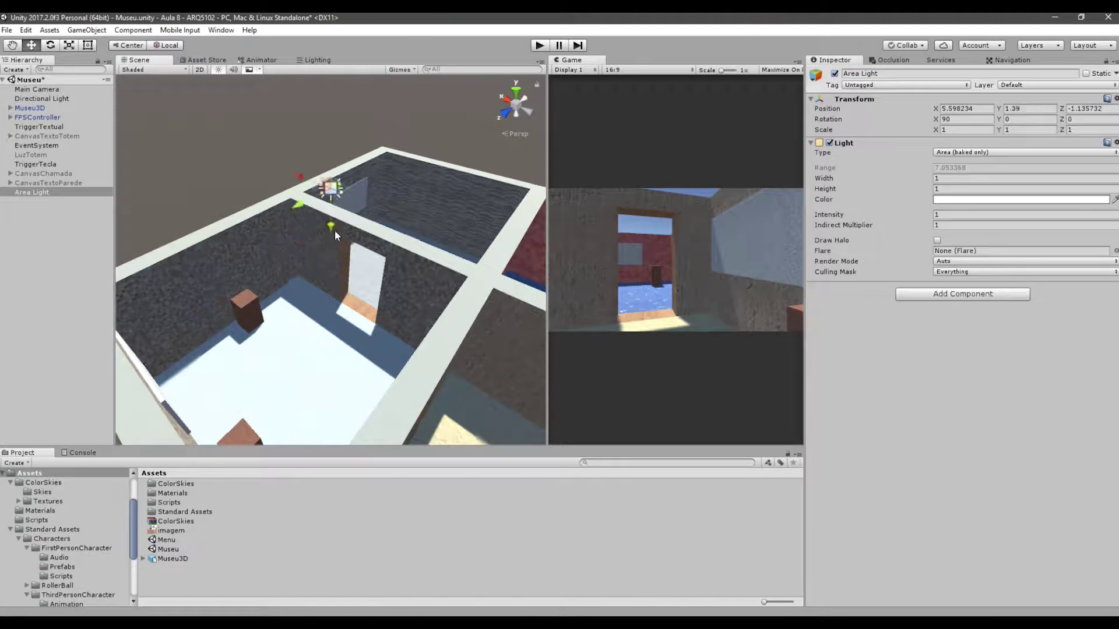
pyautogui.moveTo(306, 170); pyautogui.dragTo(385, 251)
pyautogui.keyDown('alt'); pyautogui.scroll(5, 408, 243); pyautogui.keyUp('alt')
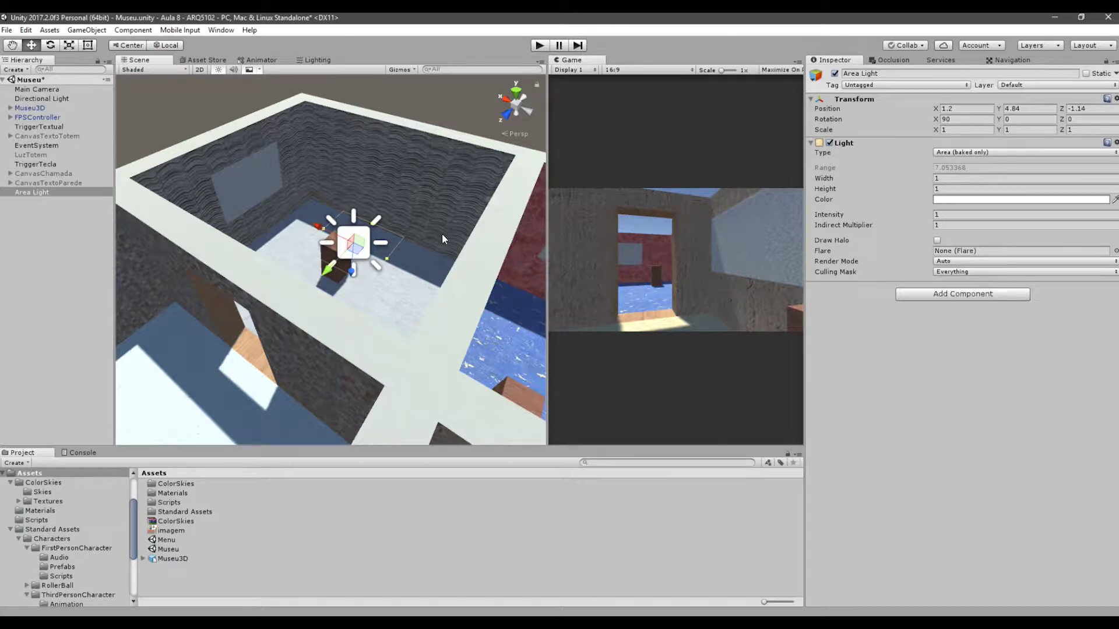
pyautogui.keyDown('alt'); pyautogui.moveTo(435, 236); pyautogui.dragTo(354, 350); pyautogui.keyUp('alt')
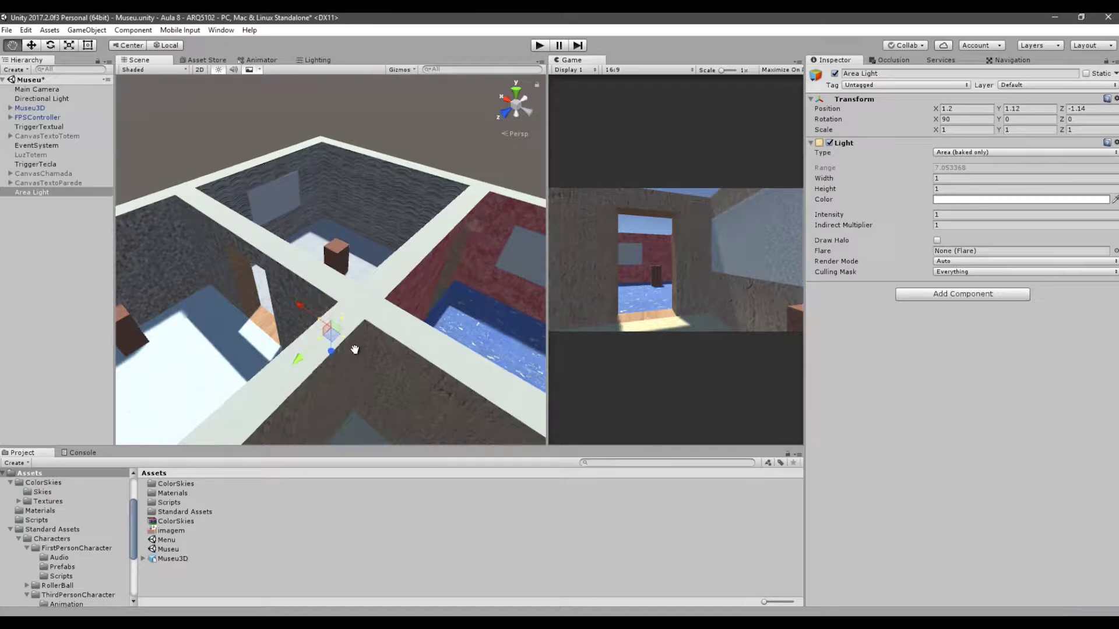
pyautogui.moveTo(355, 350); pyautogui.dragTo(359, 349, button='middle')
pyautogui.moveTo(355, 366); pyautogui.dragTo(395, 171)
# - Rotate the Area Light to about 182.9 degrees on X, 90 on Y and 90 on Z
pyautogui.press('e')
pyautogui.scroll(2, 395, 171)
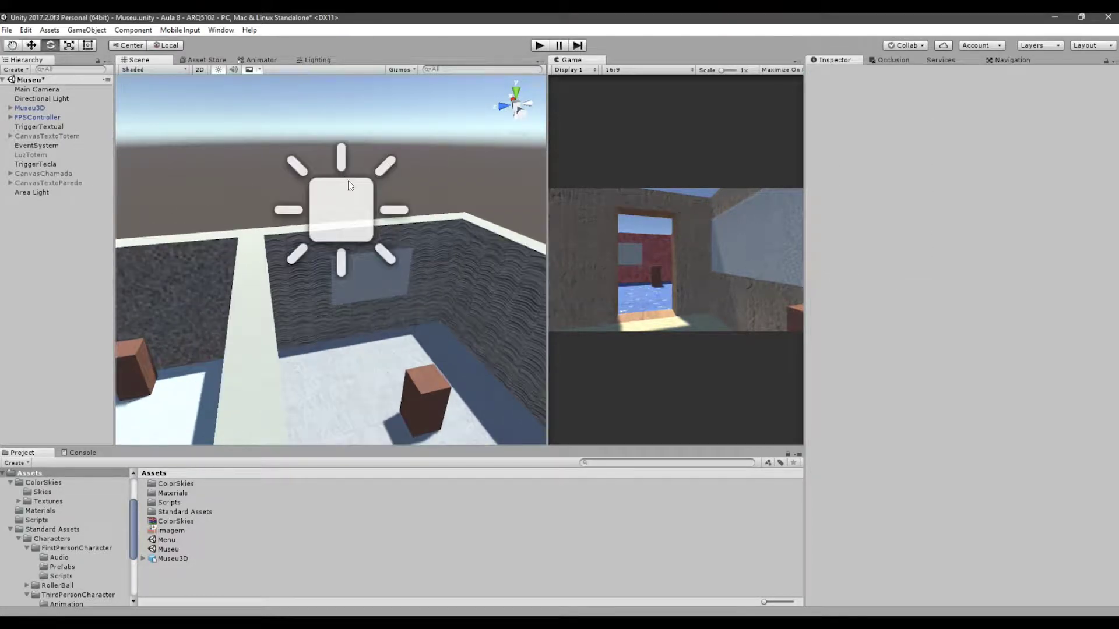
pyautogui.moveTo(395, 171); pyautogui.dragTo(353, 137, button='middle')
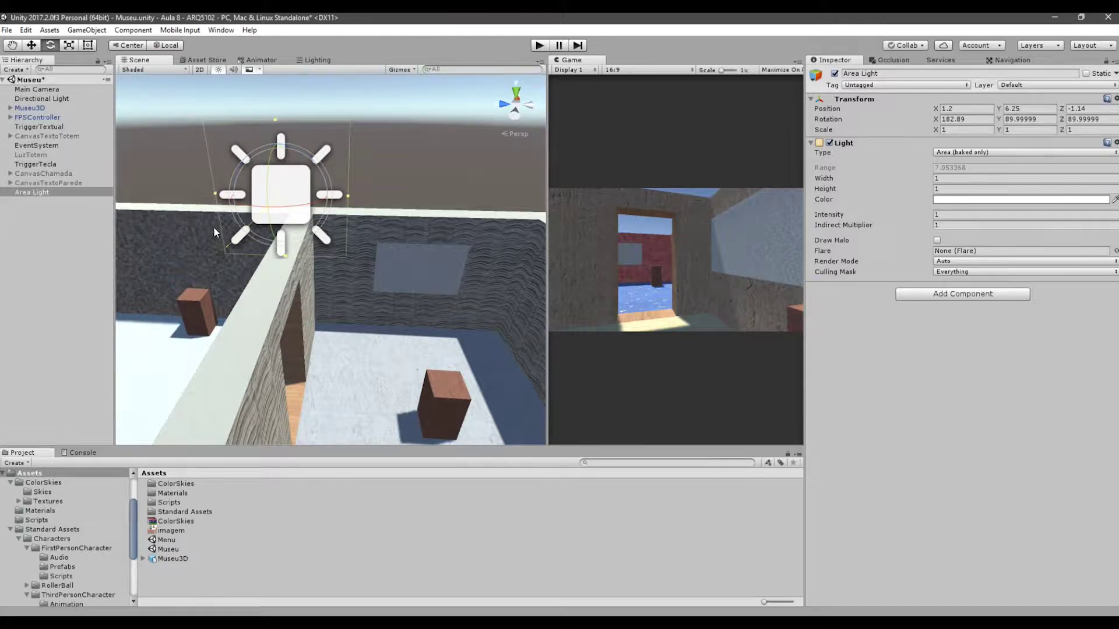
pyautogui.moveTo(336, 227); pyautogui.dragTo(450, 170, button='middle')
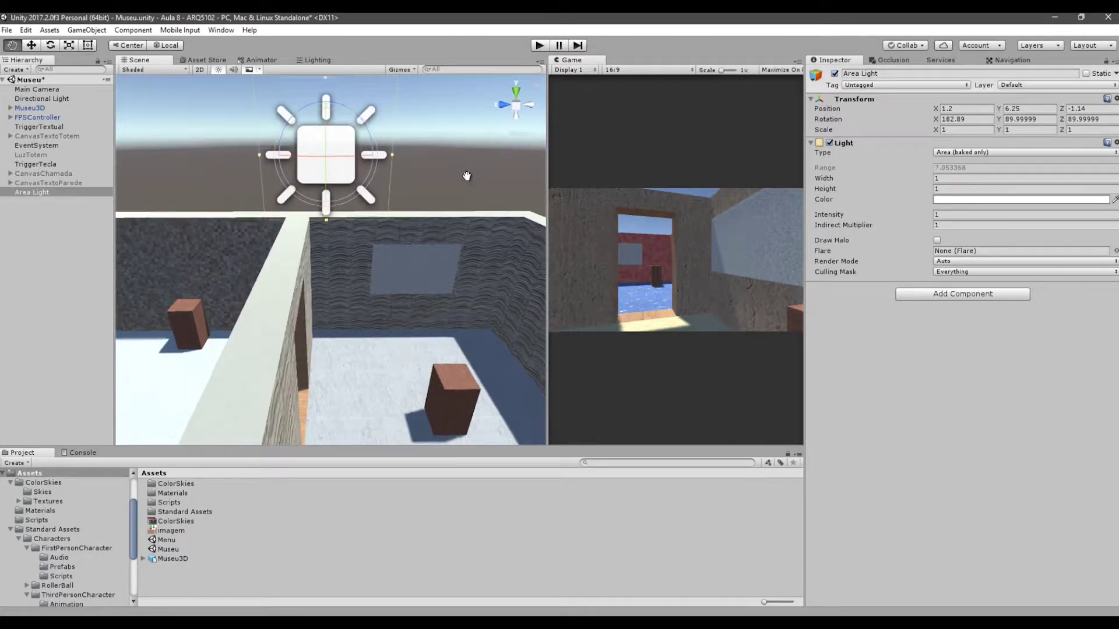
pyautogui.scroll(-2, 445, 178)
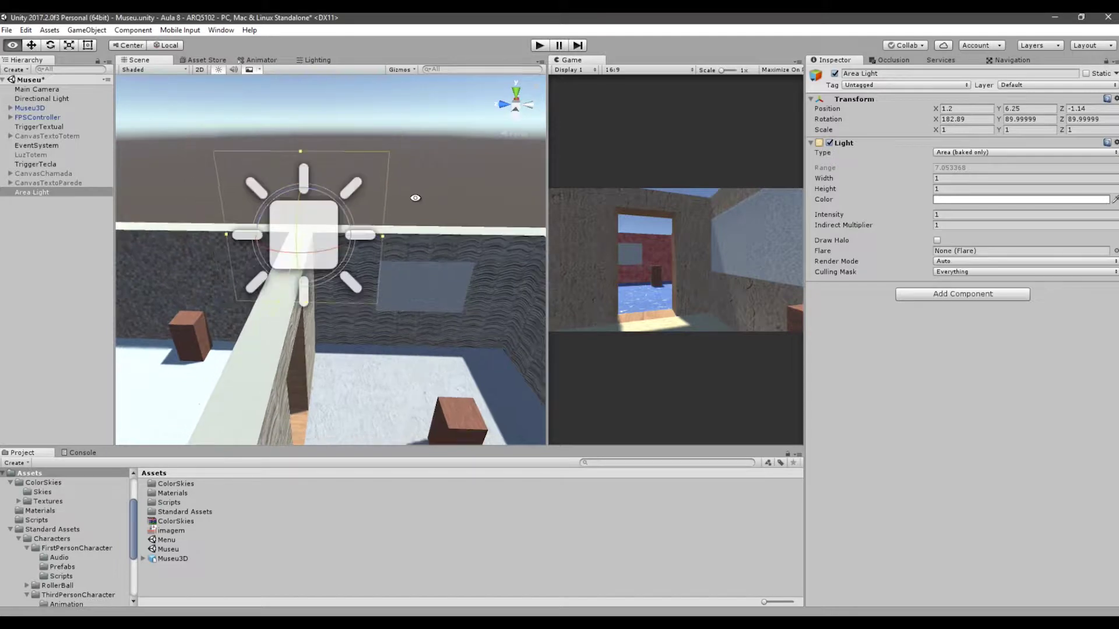
pyautogui.moveTo(331, 169); pyautogui.dragTo(328, 198, button='middle')
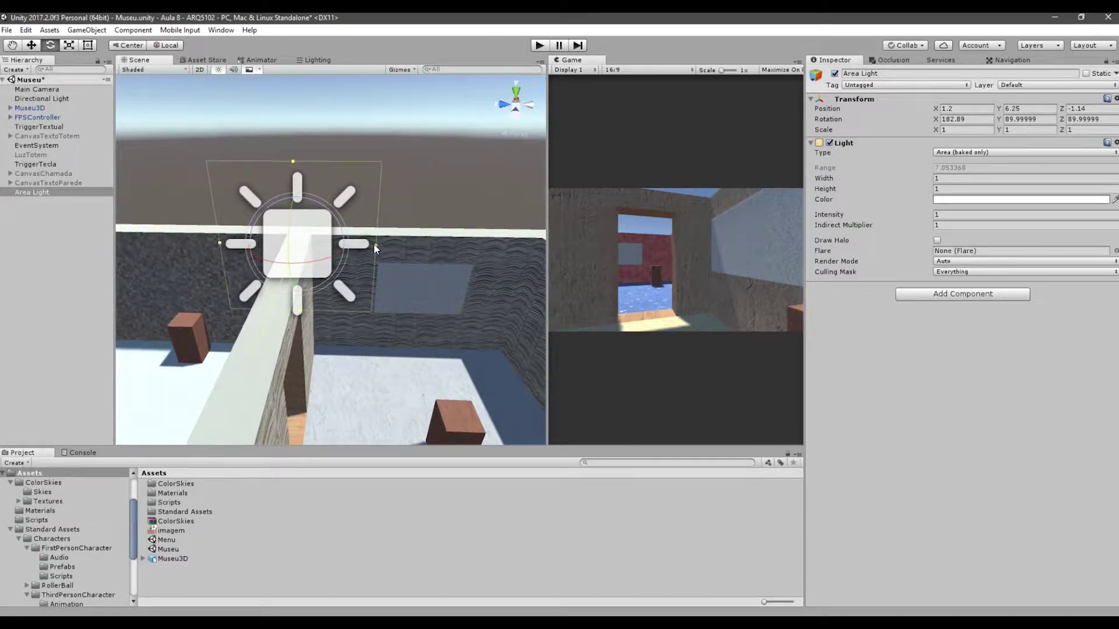
# - Enlarge the Area Light's emitting rectangle to about 1.53 wide and 1.89 high
pyautogui.moveTo(375, 244); pyautogui.dragTo(447, 245)
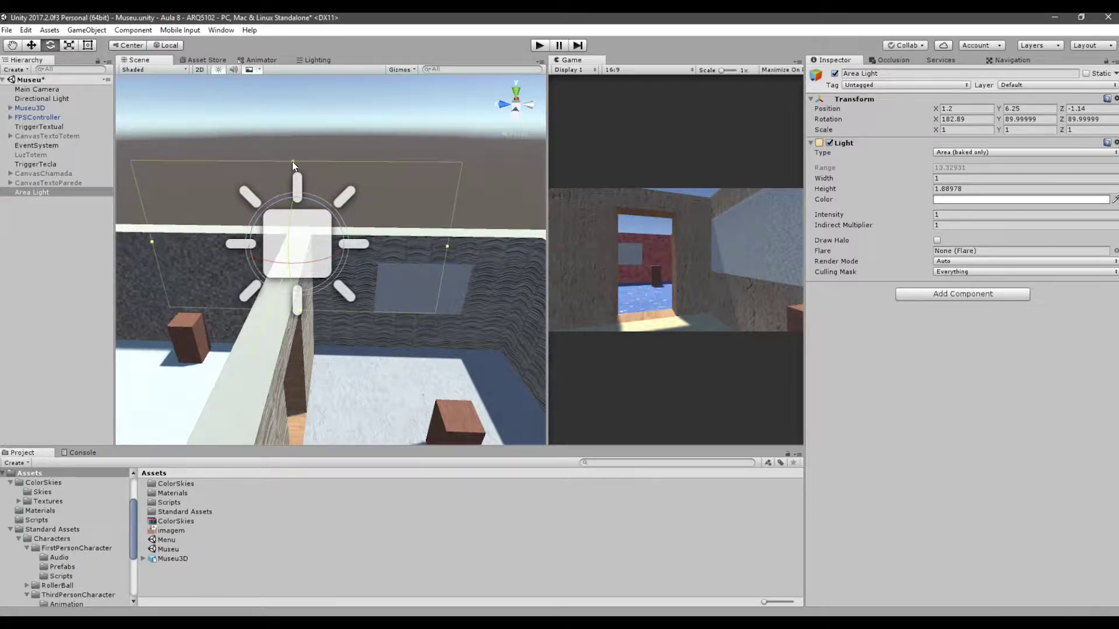
pyautogui.moveTo(293, 166); pyautogui.dragTo(290, 129)
pyautogui.scroll(-3, 415, 242)
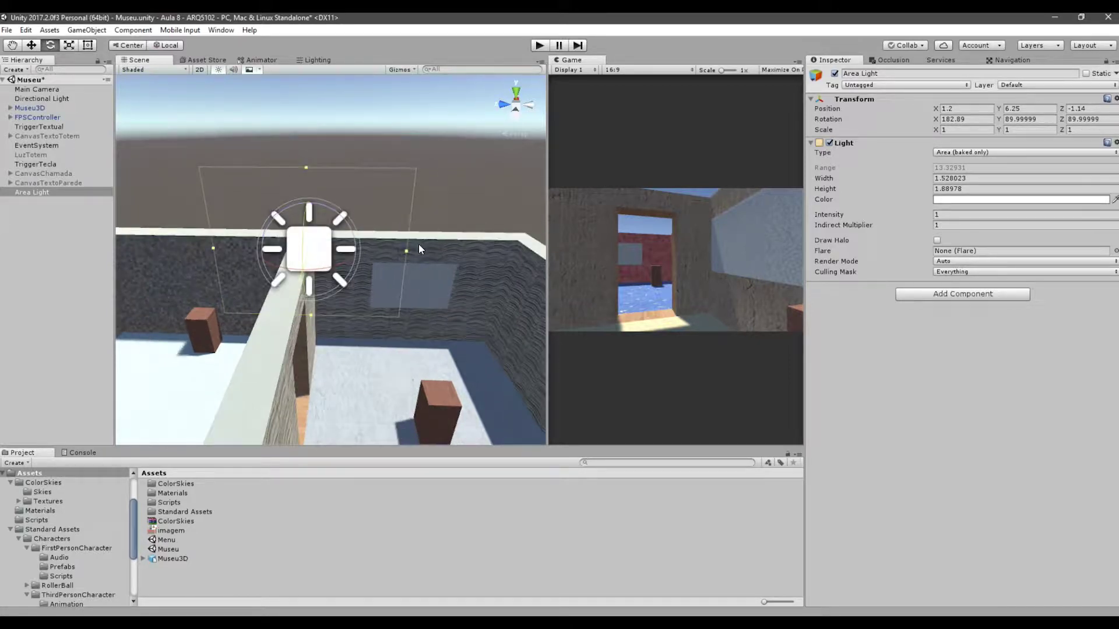
# - Examine the Area Light's placement over the dividing wall and the surrounding rooms from several angles
pyautogui.keyDown('alt'); pyautogui.moveTo(420, 247); pyautogui.dragTo(377, 279); pyautogui.keyUp('alt')
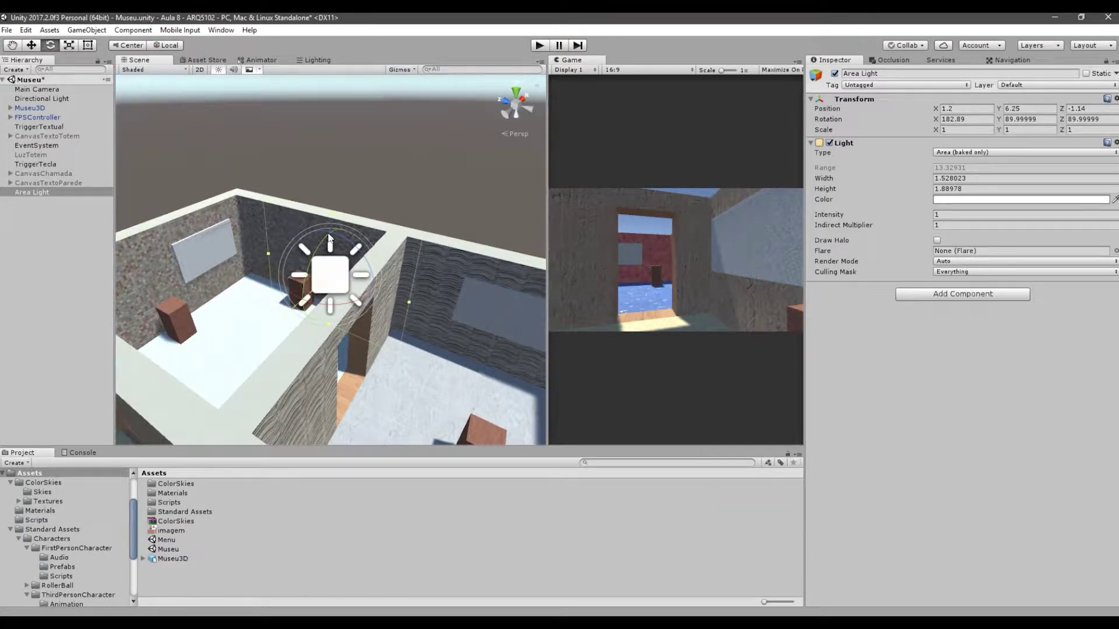
pyautogui.keyDown('alt'); pyautogui.moveTo(384, 278); pyautogui.dragTo(365, 260); pyautogui.keyUp('alt')
pyautogui.scroll(-3, 398, 277)
pyautogui.moveTo(365, 260); pyautogui.dragTo(378, 262, button='middle')
pyautogui.keyDown('alt'); pyautogui.moveTo(378, 262); pyautogui.dragTo(267, 235); pyautogui.keyUp('alt')
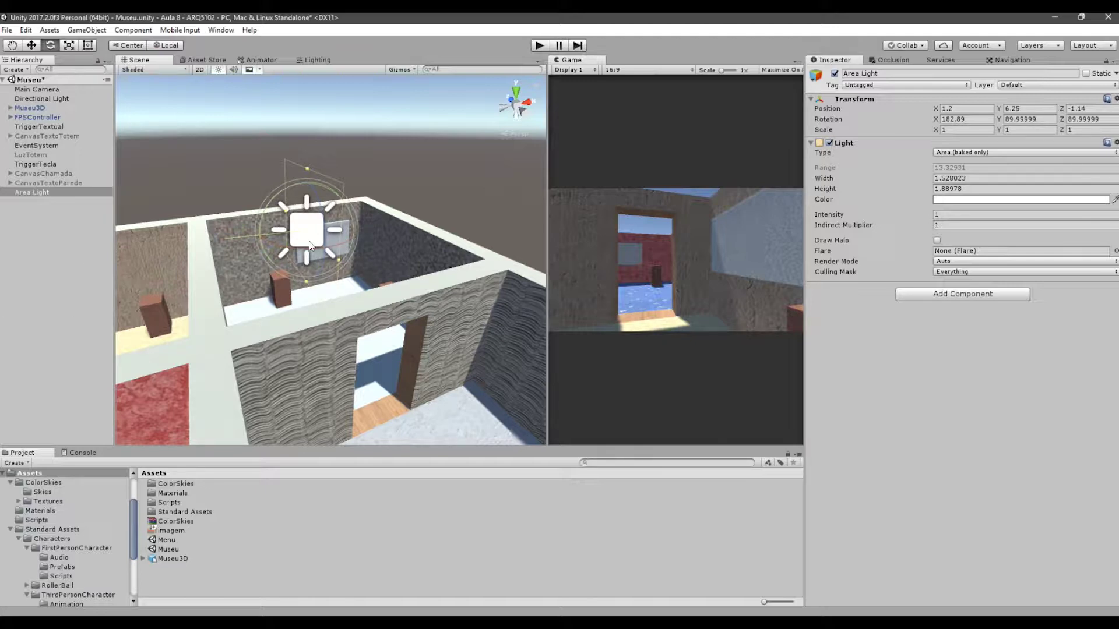
pyautogui.keyDown('alt'); pyautogui.moveTo(231, 233); pyautogui.dragTo(388, 229); pyautogui.keyUp('alt')
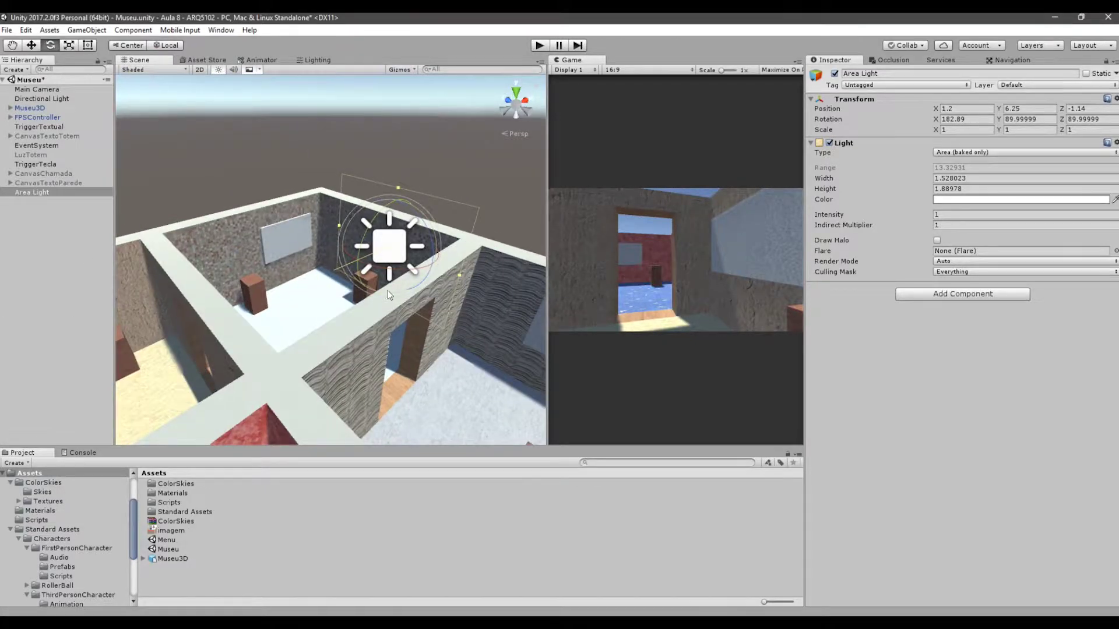
pyautogui.scroll(5, 389, 295)
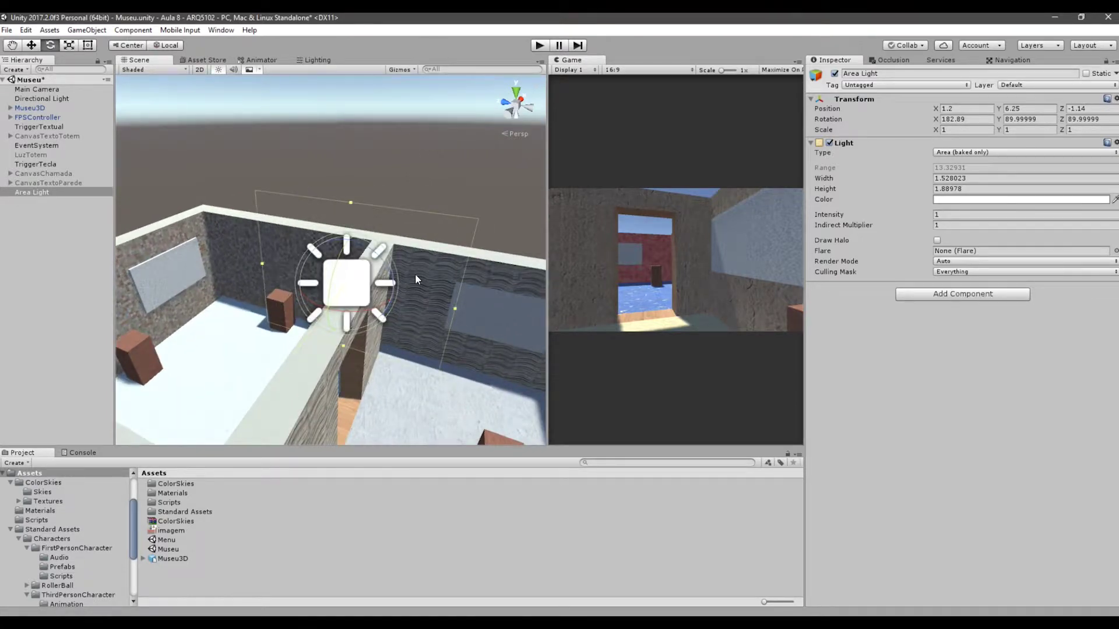
pyautogui.scroll(-5, 415, 273)
pyautogui.moveTo(417, 272)
pyautogui.mouseDown(button='middle')
pyautogui.moveTo(326, 290)
pyautogui.moveTo(402, 270)
pyautogui.mouseUp(button='middle')
pyautogui.scroll(-2, 408, 268)
pyautogui.scroll(3, 419, 266)
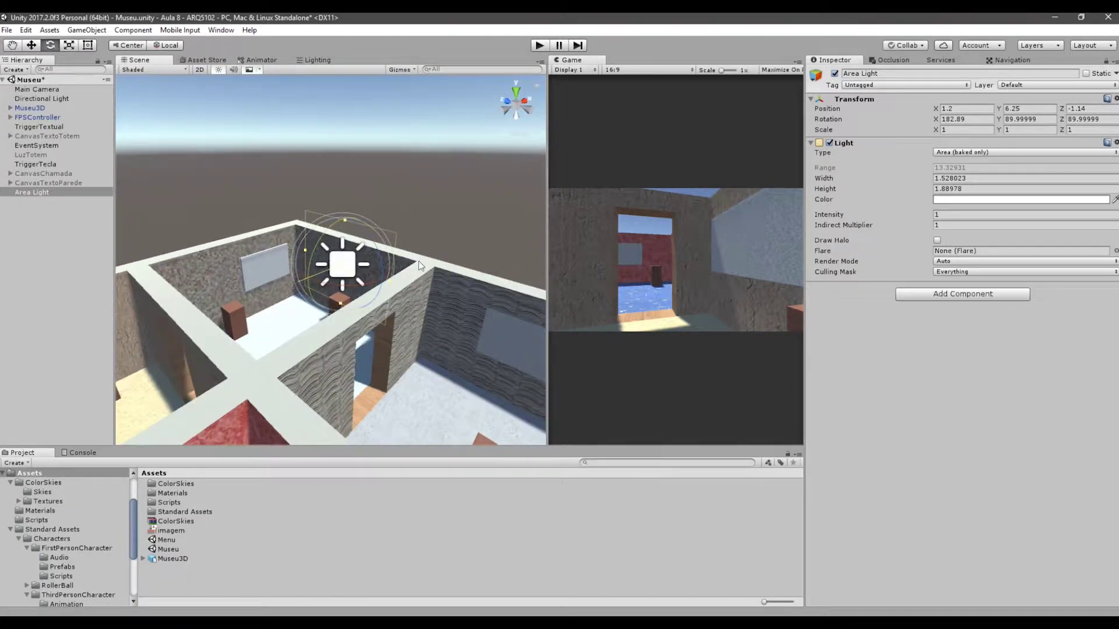
# - Reduce the Area Light's height to about 1.04 and look over its extent above the room
pyautogui.scroll(1, 419, 268)
pyautogui.moveTo(401, 283)
pyautogui.mouseDown()
pyautogui.moveTo(363, 279)
pyautogui.moveTo(454, 252)
pyautogui.moveTo(407, 266)
pyautogui.mouseUp()
pyautogui.scroll(1, 387, 271)
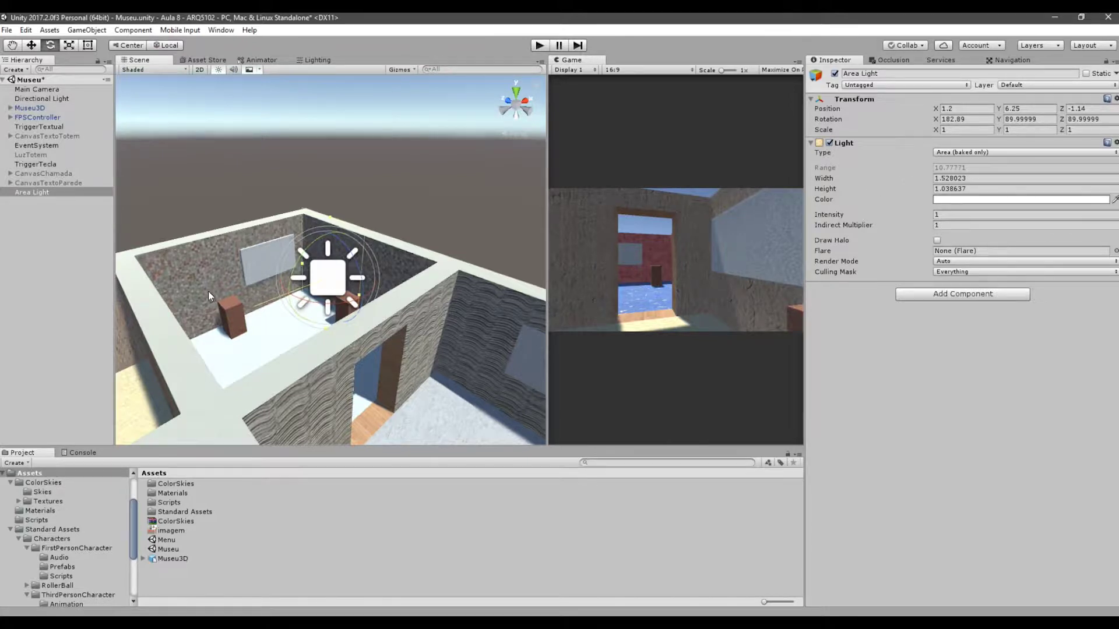
pyautogui.scroll(1, 209, 295)
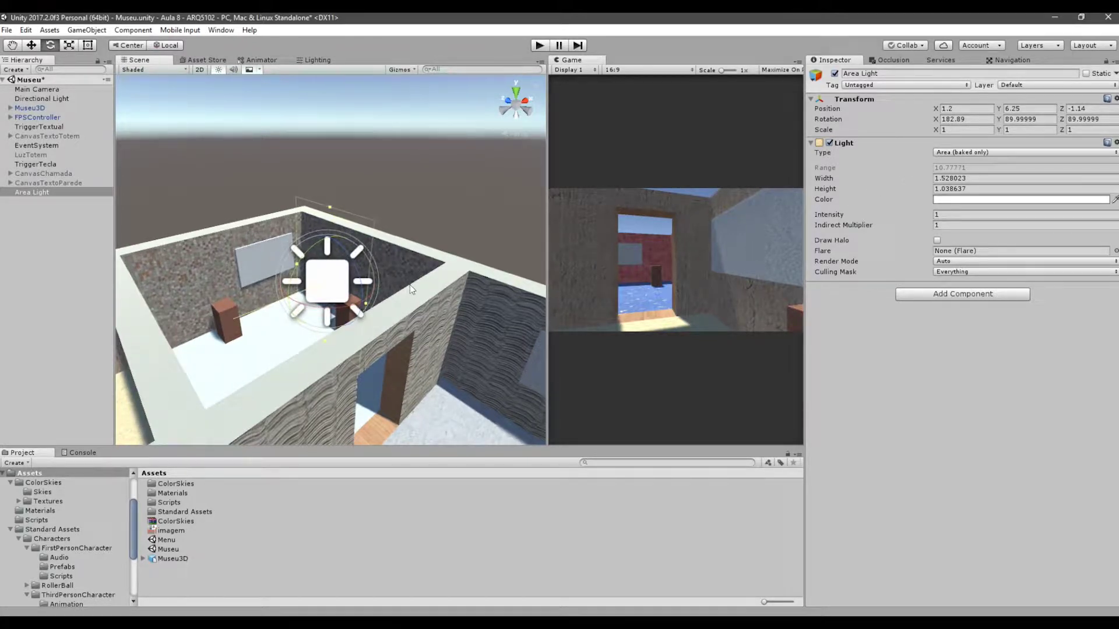
pyautogui.keyDown('alt'); pyautogui.moveTo(410, 289); pyautogui.dragTo(306, 260); pyautogui.keyUp('alt')
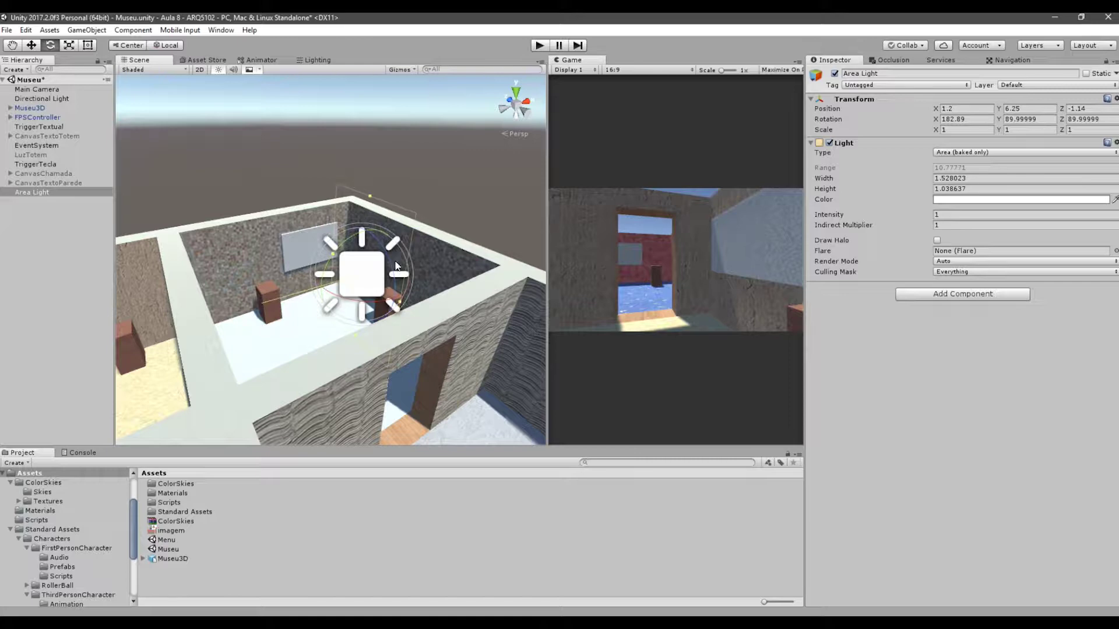
pyautogui.keyDown('alt'); pyautogui.moveTo(392, 254); pyautogui.dragTo(404, 222); pyautogui.keyUp('alt')
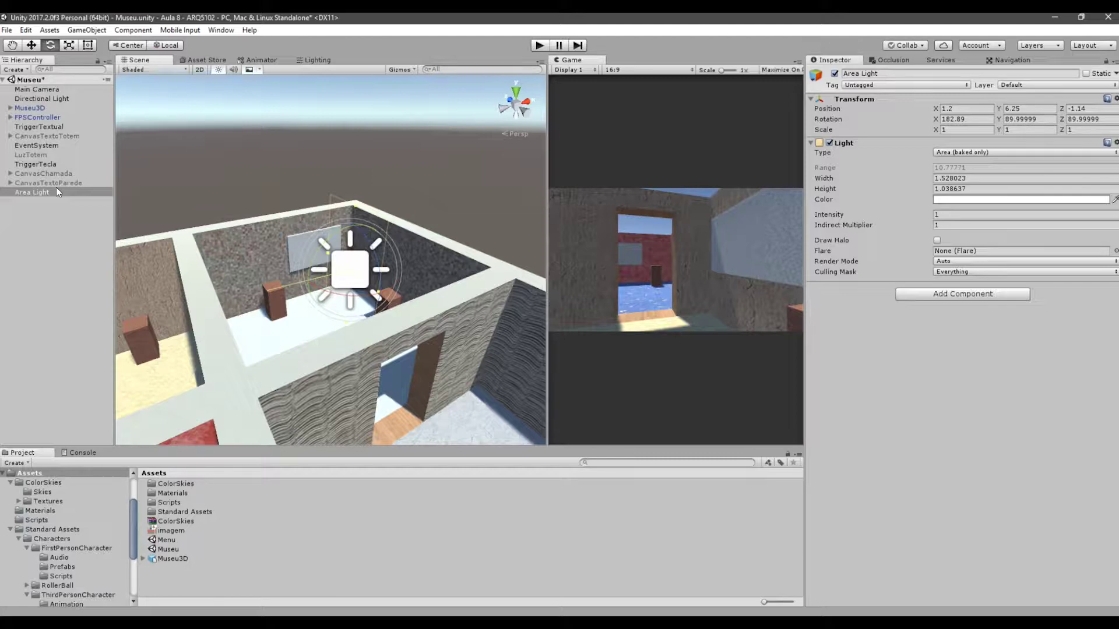
# - Delete the Area Light and add a Spotlight to the scene
pyautogui.press('Delete')
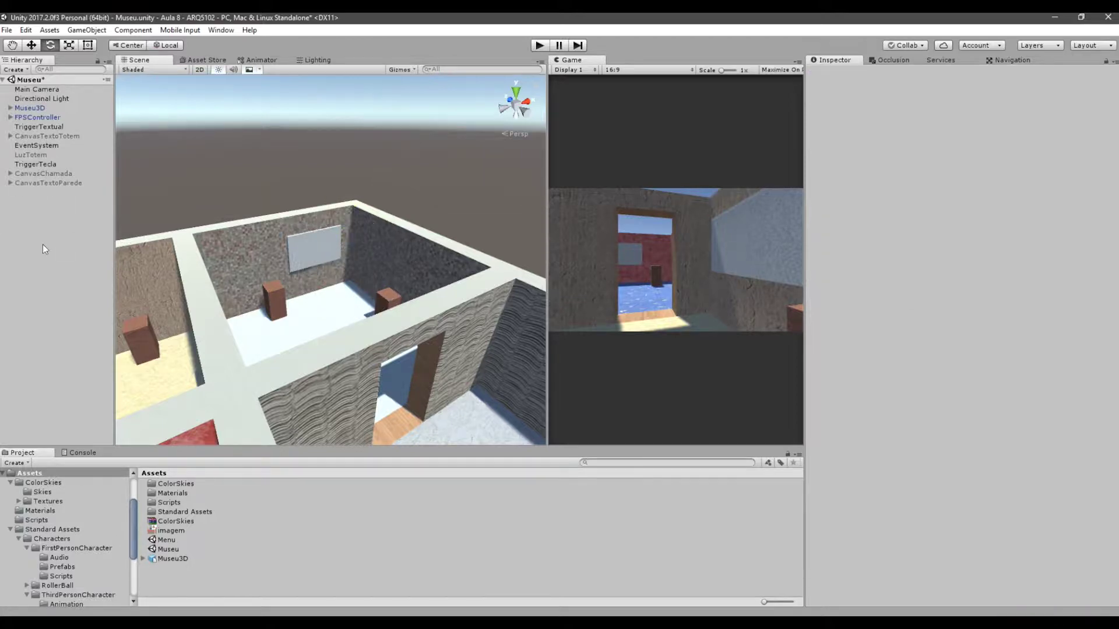
pyautogui.click(132, 30)
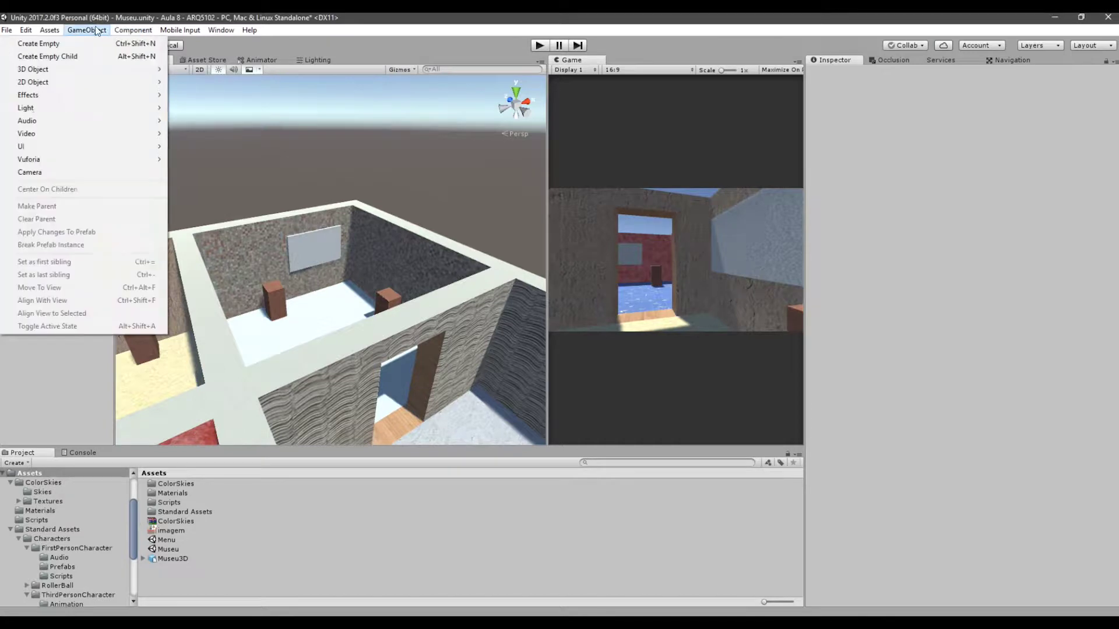
pyautogui.moveTo(114, 106)
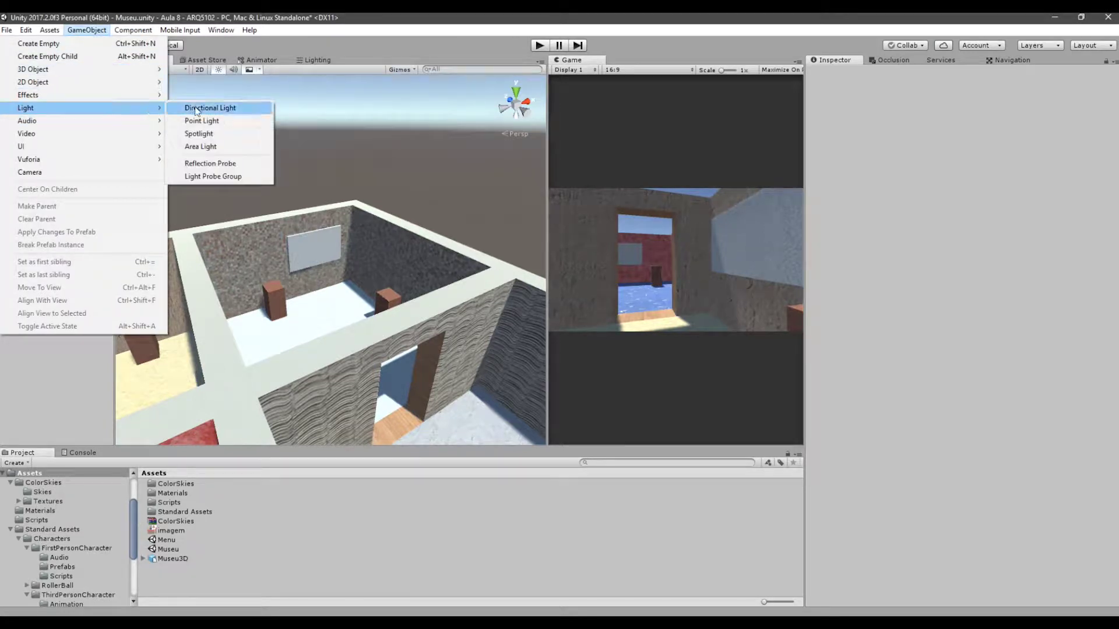
pyautogui.click(220, 135)
# - Move the Spotlight into the far corner of the wavy grey-walled room, to X 5.08, Y 1.96, Z -6.15
pyautogui.keyDown('alt'); pyautogui.moveTo(408, 285); pyautogui.dragTo(340, 224); pyautogui.keyUp('alt')
pyautogui.press('w')
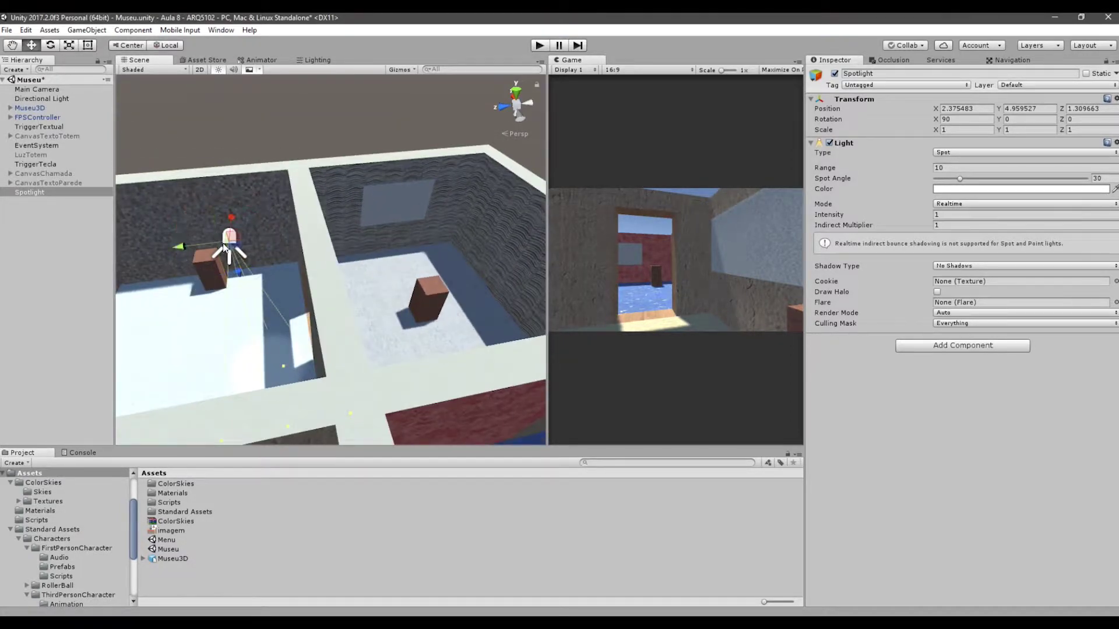
pyautogui.moveTo(178, 247); pyautogui.dragTo(600, 207)
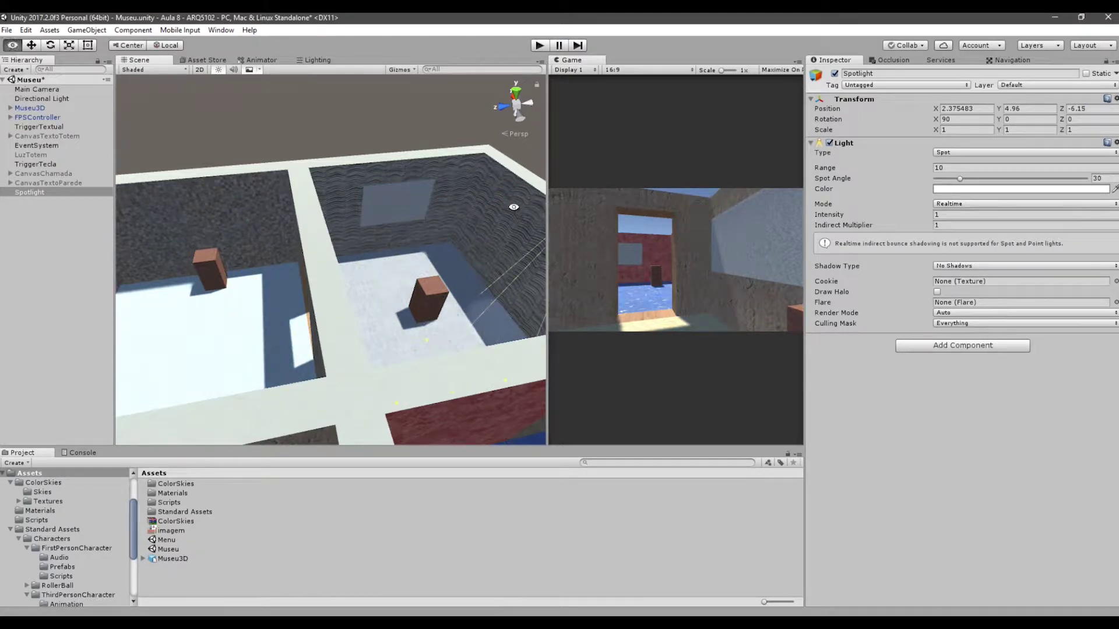
pyautogui.keyDown('alt'); pyautogui.moveTo(514, 206); pyautogui.dragTo(322, 142); pyautogui.keyUp('alt')
pyautogui.scroll(6, 403, 275)
pyautogui.moveTo(419, 247); pyautogui.dragTo(413, 304, button='middle')
pyautogui.moveTo(380, 188); pyautogui.dragTo(396, 343)
pyautogui.keyDown('alt'); pyautogui.moveTo(397, 344); pyautogui.dragTo(386, 296); pyautogui.keyUp('alt')
pyautogui.scroll(4, 382, 286)
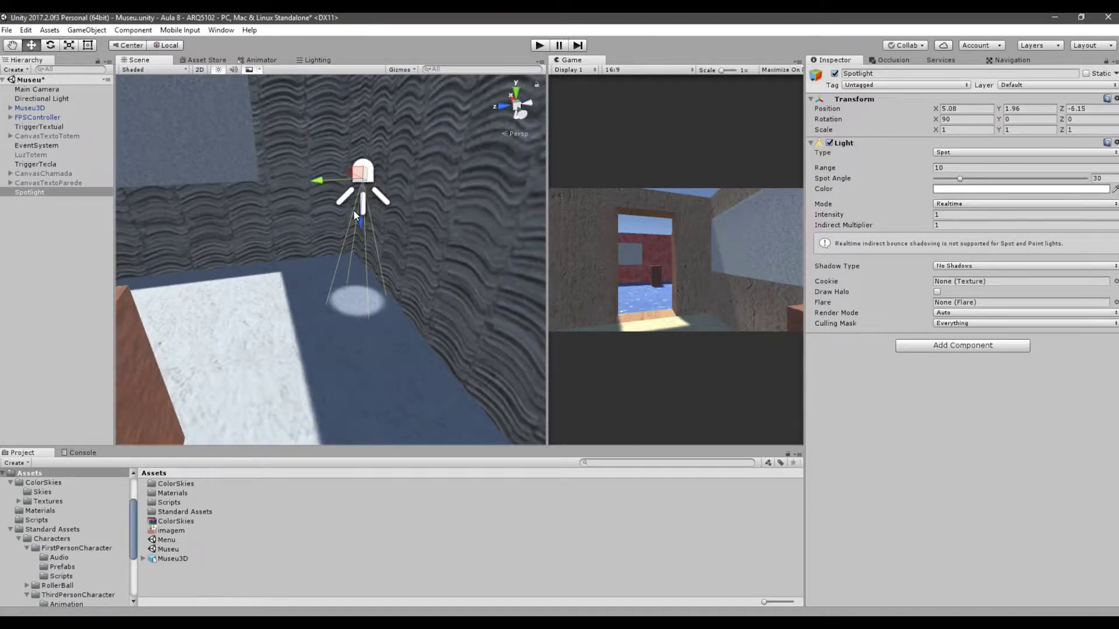
# - Raise the Spotlight to Y 5.52 and move it outside the museum to Z -14.04 to inspect its cone
pyautogui.moveTo(369, 244); pyautogui.dragTo(363, 75)
pyautogui.keyDown('alt'); pyautogui.moveTo(385, 349); pyautogui.dragTo(355, 286); pyautogui.keyUp('alt')
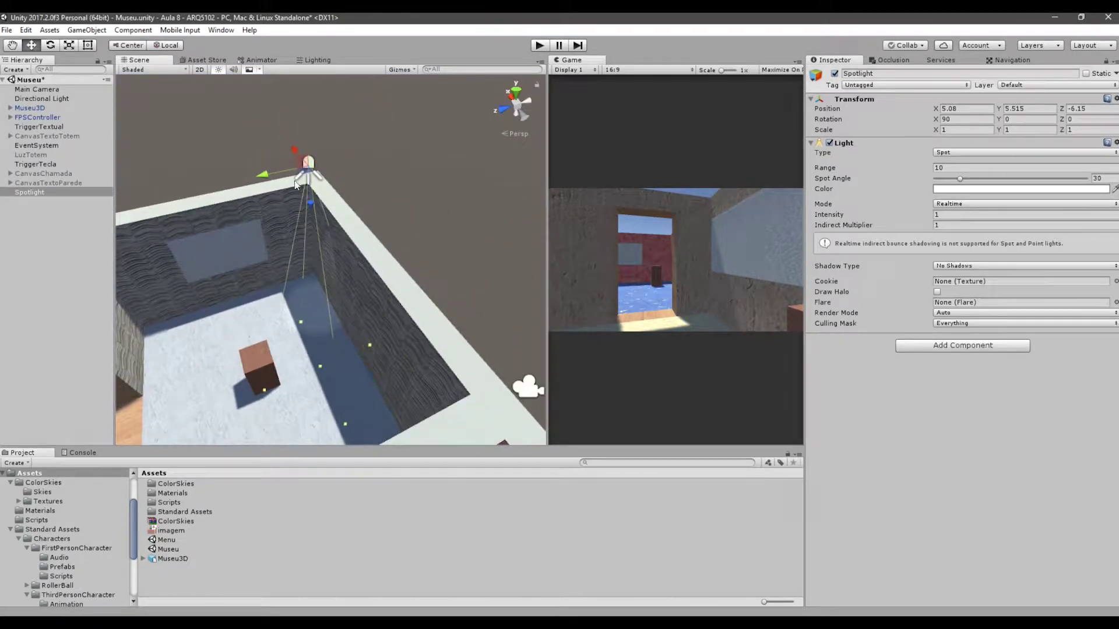
pyautogui.moveTo(262, 175); pyautogui.dragTo(484, 102)
pyautogui.keyDown('alt'); pyautogui.moveTo(486, 228); pyautogui.dragTo(425, 285); pyautogui.keyUp('alt')
pyautogui.keyDown('alt'); pyautogui.moveTo(427, 113); pyautogui.dragTo(427, 163); pyautogui.keyUp('alt')
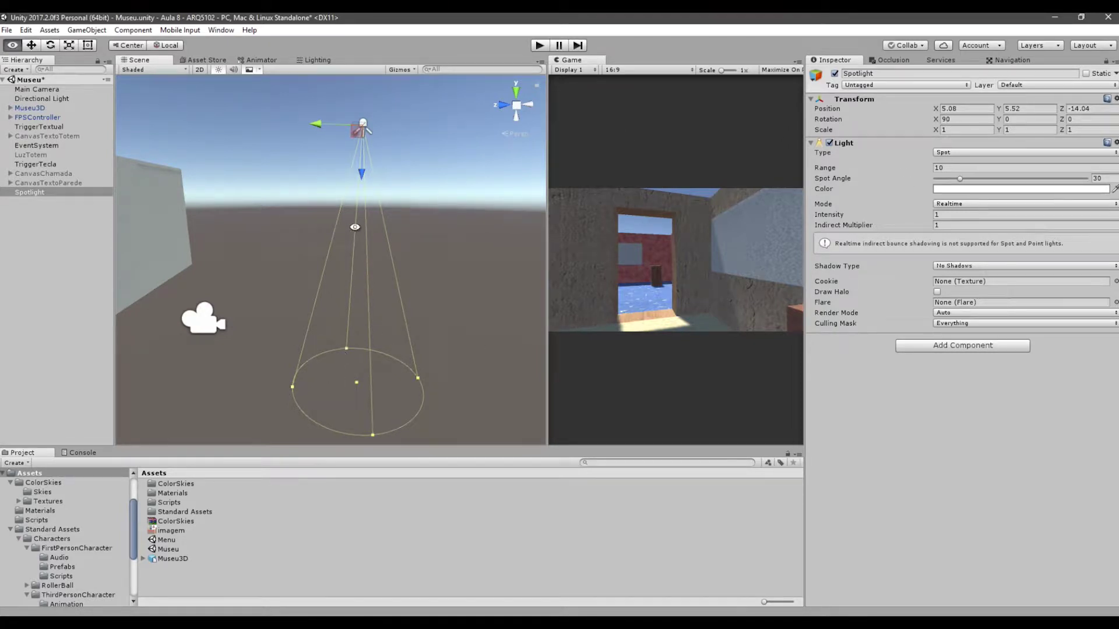
pyautogui.keyDown('alt'); pyautogui.moveTo(320, 376); pyautogui.dragTo(345, 327); pyautogui.keyUp('alt')
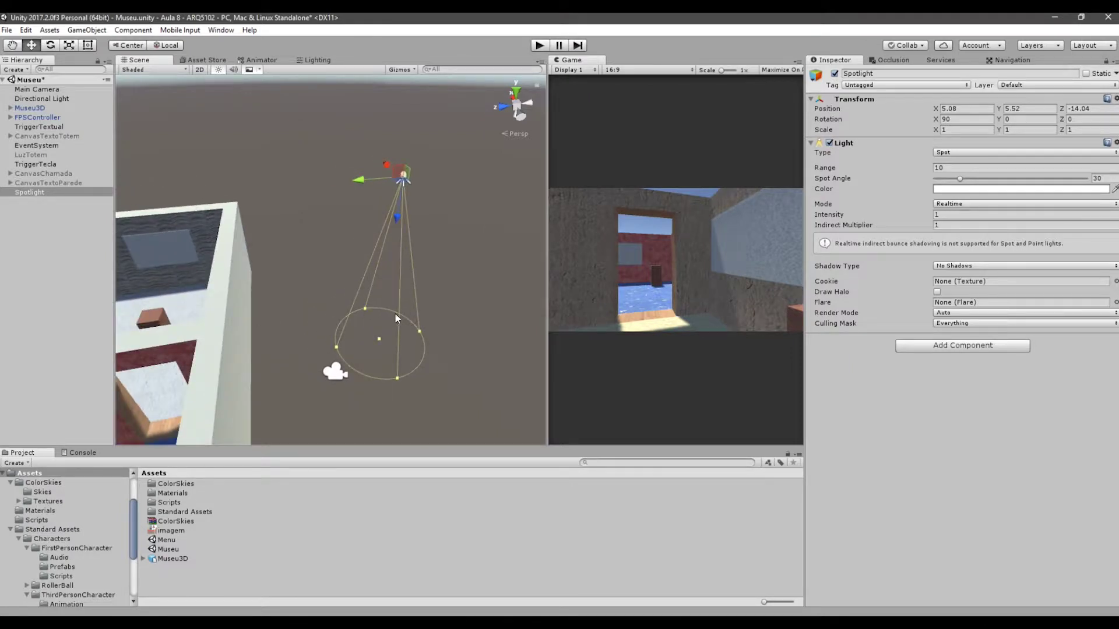
# - Move the Spotlight back into the corner of the wavy grey-walled room, to Z -5.87, and lower it to Y 2.97
pyautogui.moveTo(360, 176); pyautogui.dragTo(141, 234)
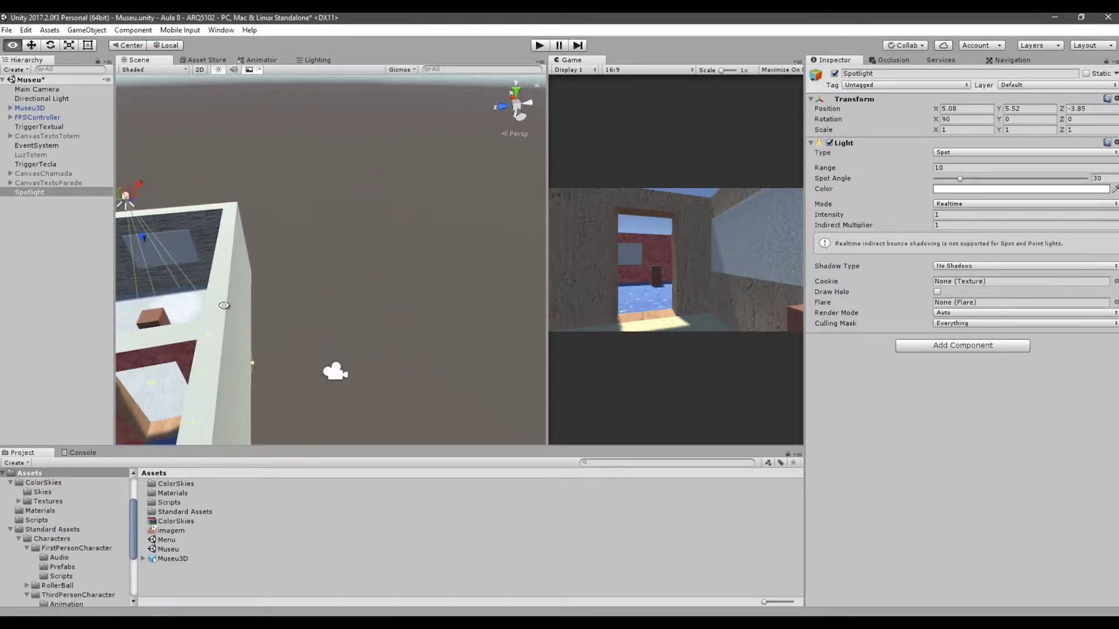
pyautogui.keyDown('alt'); pyautogui.moveTo(222, 305); pyautogui.dragTo(269, 298); pyautogui.keyUp('alt')
pyautogui.moveTo(203, 227); pyautogui.dragTo(227, 194)
pyautogui.scroll(3, 227, 194)
pyautogui.keyDown('alt'); pyautogui.moveTo(272, 241); pyautogui.dragTo(322, 338); pyautogui.keyUp('alt')
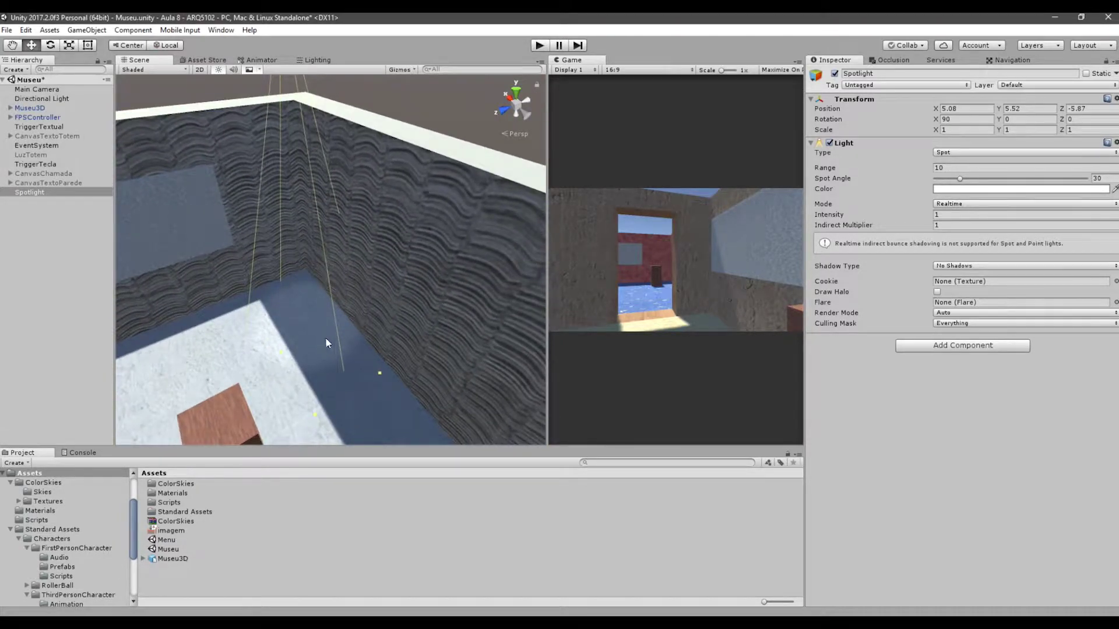
pyautogui.scroll(-2, 313, 213)
pyautogui.moveTo(301, 120); pyautogui.dragTo(337, 296)
pyautogui.scroll(3, 332, 322)
pyautogui.scroll(4, 331, 325)
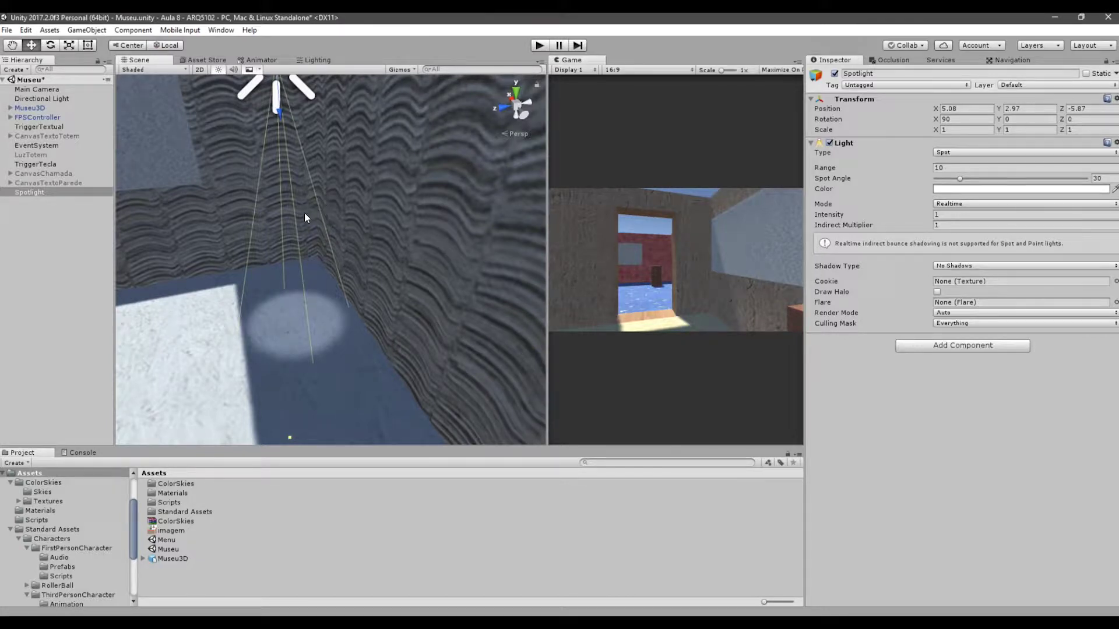
pyautogui.scroll(-5, 298, 211)
pyautogui.scroll(3, 299, 211)
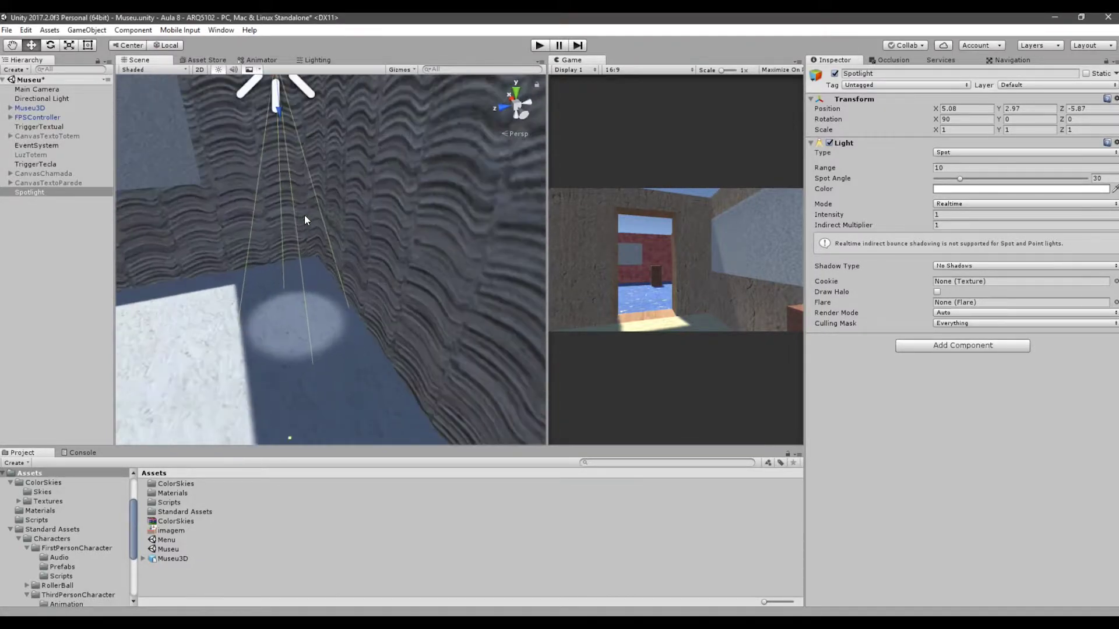
# - Position the Spotlight directly above the brown totem in the wavy grey-walled room, at X 3.226 and Z -3.814
pyautogui.keyDown('alt'); pyautogui.moveTo(304, 214); pyautogui.dragTo(334, 210); pyautogui.keyUp('alt')
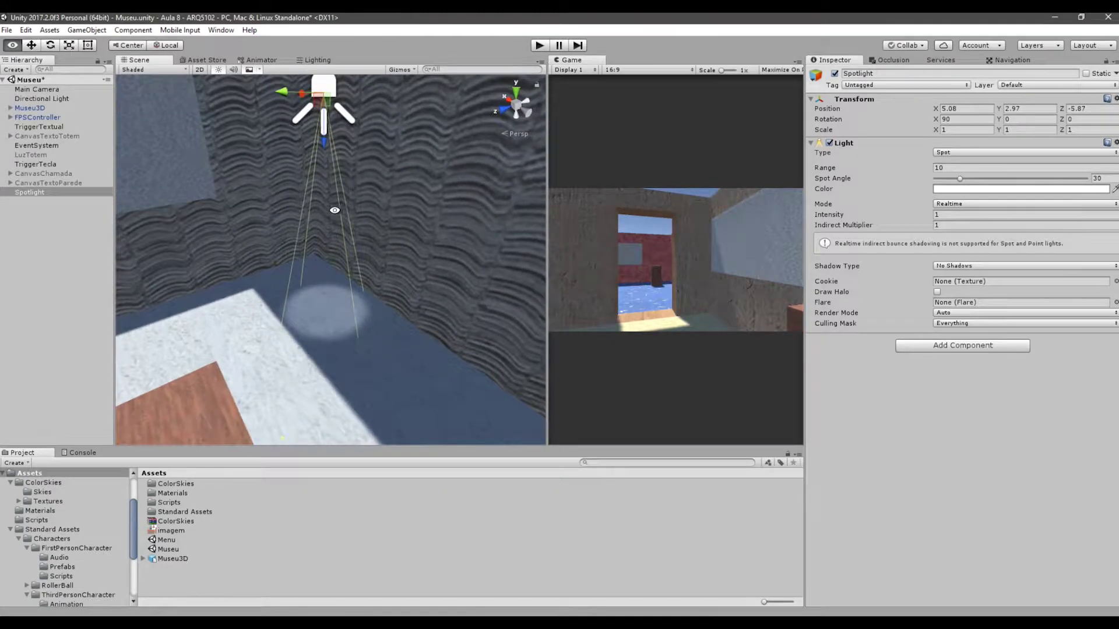
pyautogui.scroll(-3, 348, 196)
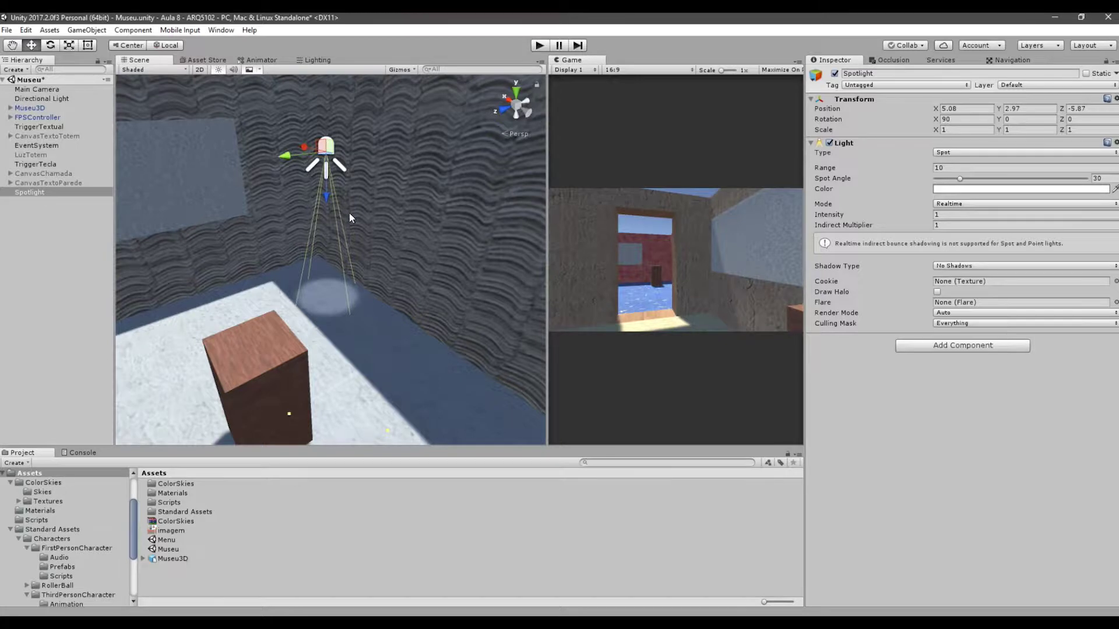
pyautogui.keyDown('alt'); pyautogui.moveTo(273, 342); pyautogui.dragTo(249, 281); pyautogui.keyUp('alt')
pyautogui.moveTo(373, 143); pyautogui.dragTo(300, 232)
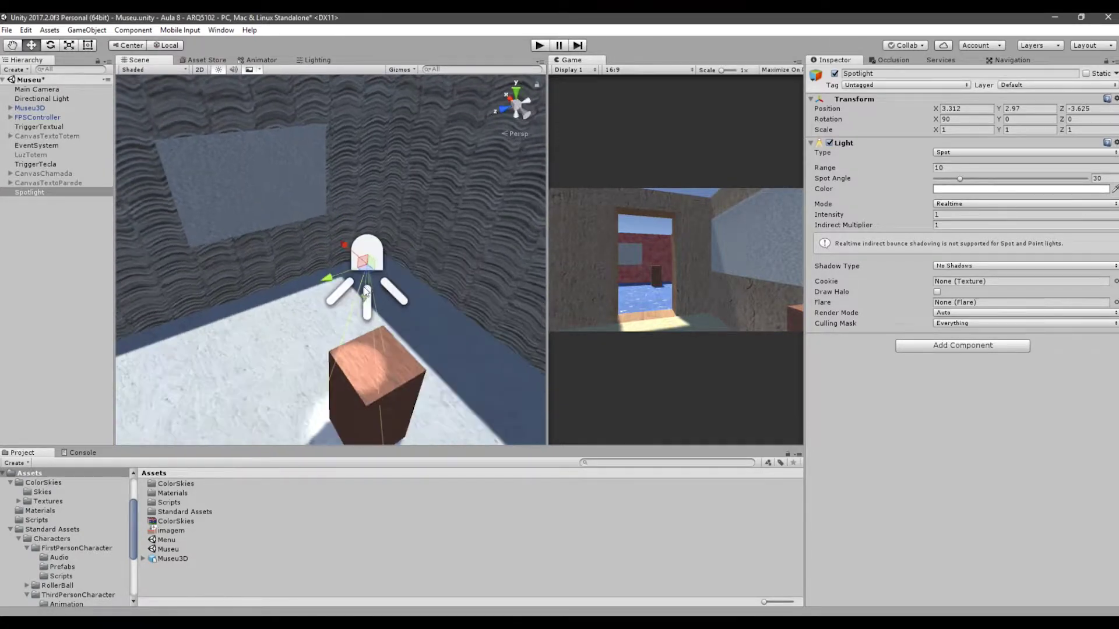
pyautogui.moveTo(325, 283)
pyautogui.mouseDown()
pyautogui.moveTo(345, 281)
pyautogui.moveTo(330, 276)
pyautogui.mouseUp()
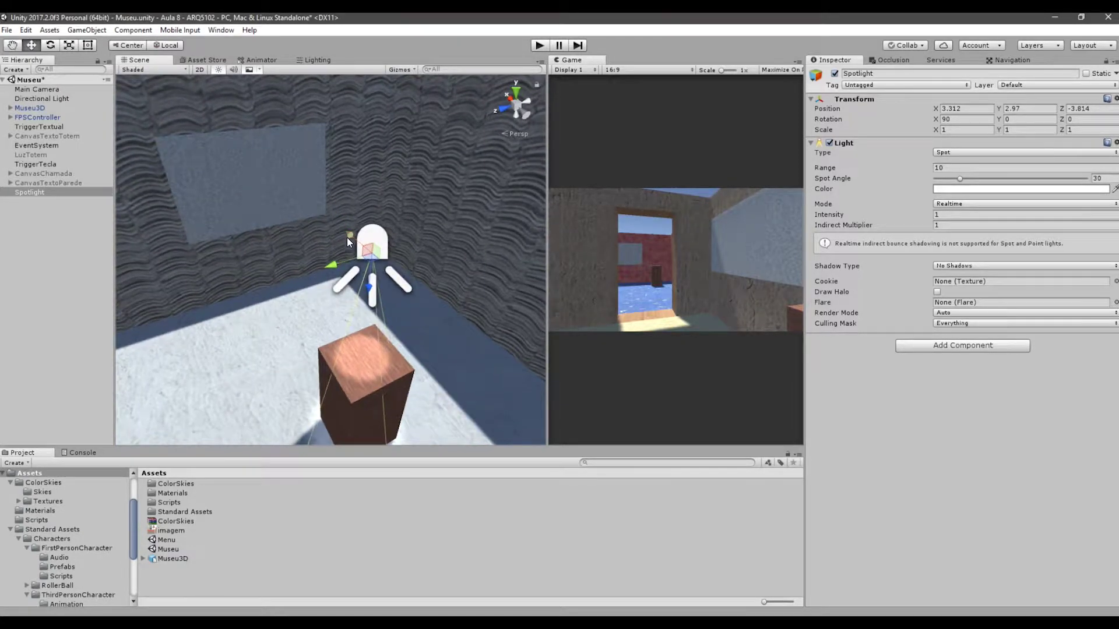
pyautogui.moveTo(348, 237); pyautogui.dragTo(351, 240)
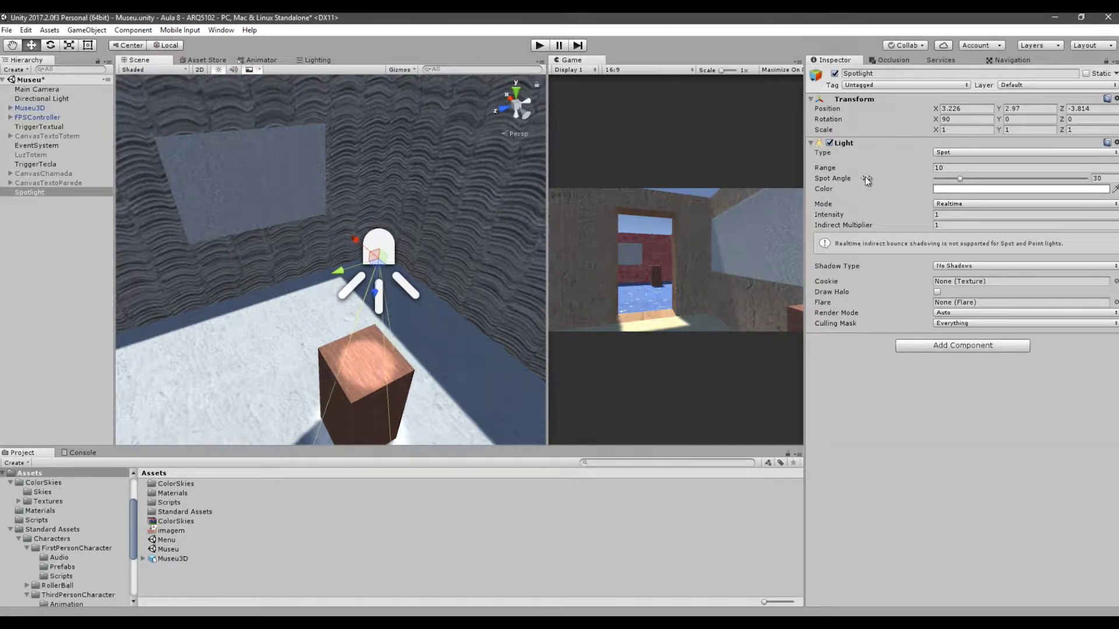
# - Set the Spotlight's spot angle to 25.2 and its range to 14.9, and check the light on the totem
pyautogui.moveTo(959, 178)
pyautogui.mouseDown()
pyautogui.moveTo(946, 181)
pyautogui.moveTo(979, 180)
pyautogui.moveTo(939, 181)
pyautogui.moveTo(973, 182)
pyautogui.moveTo(956, 182)
pyautogui.mouseUp()
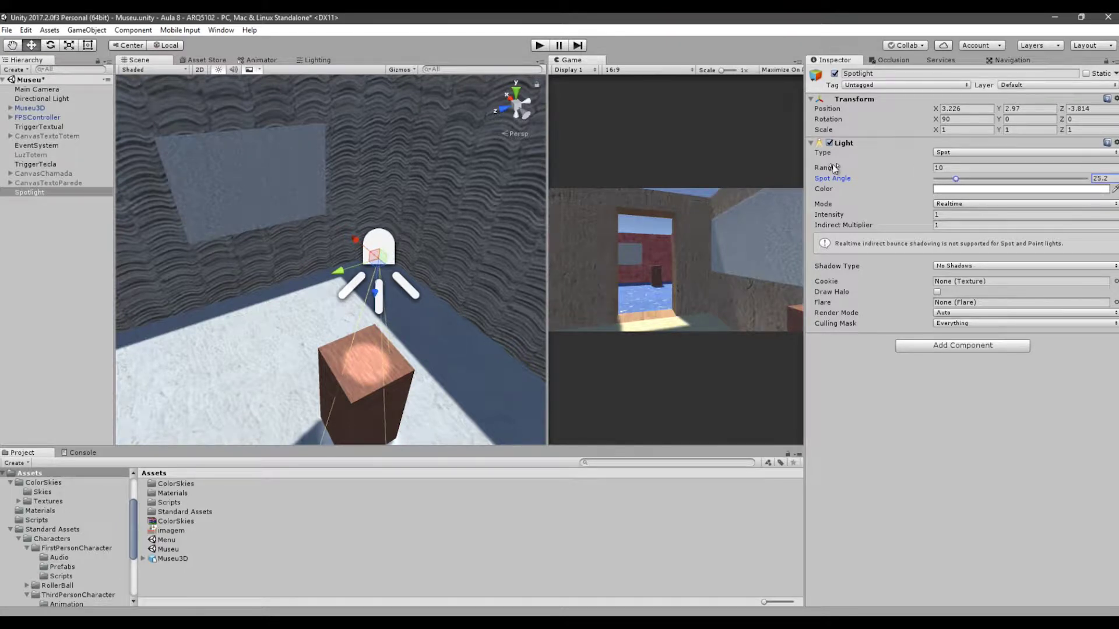
pyautogui.moveTo(834, 168); pyautogui.dragTo(805, 191)
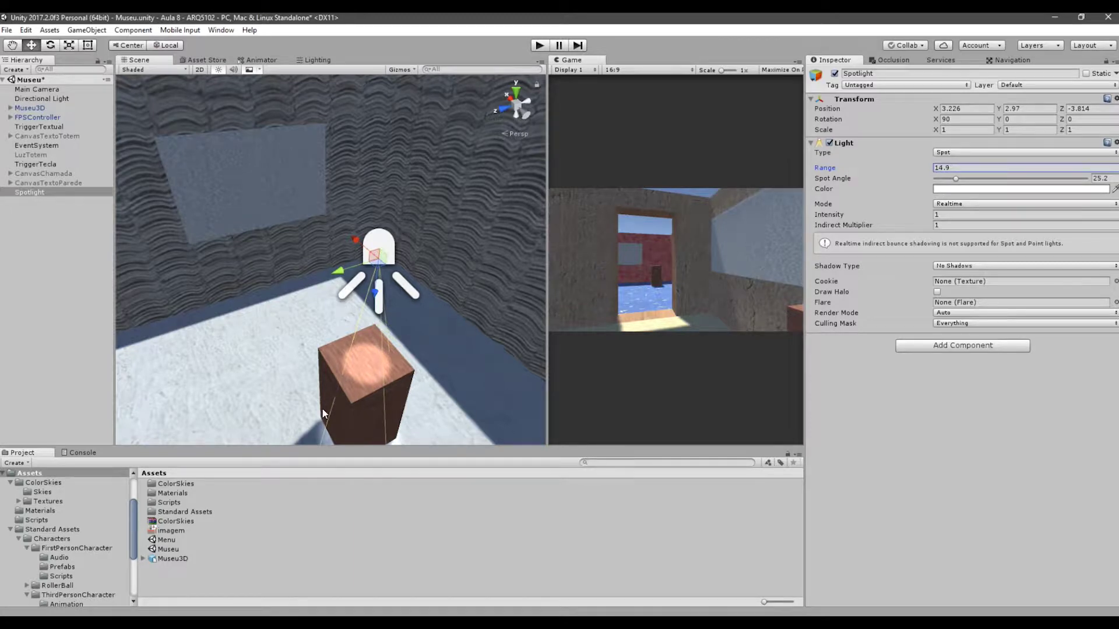
pyautogui.moveTo(335, 434); pyautogui.dragTo(389, 369, button='middle')
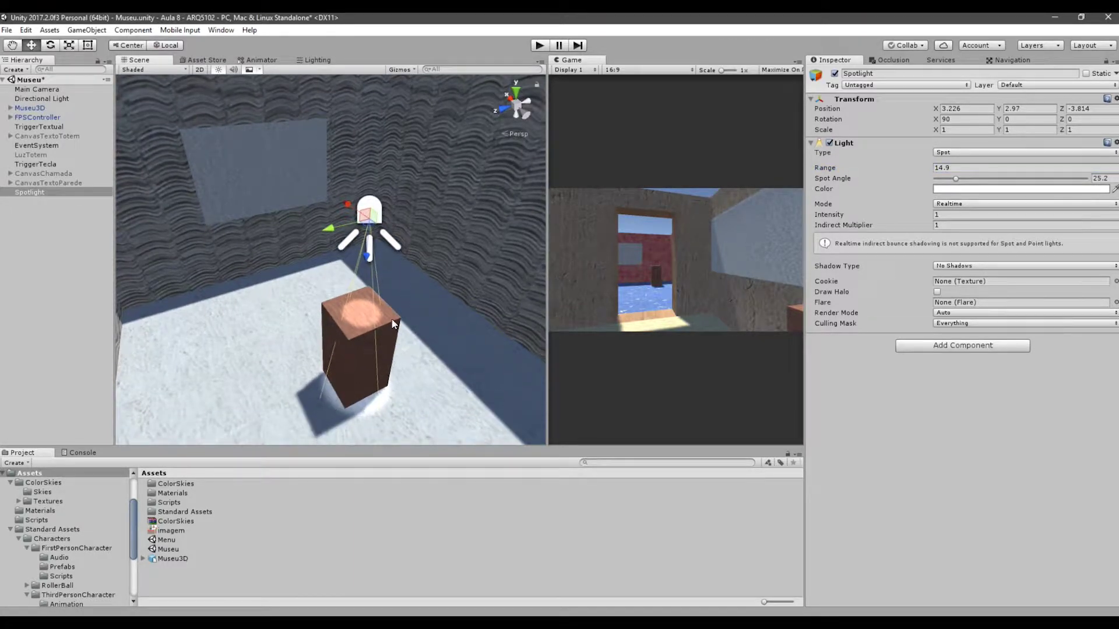
pyautogui.scroll(3, 391, 309)
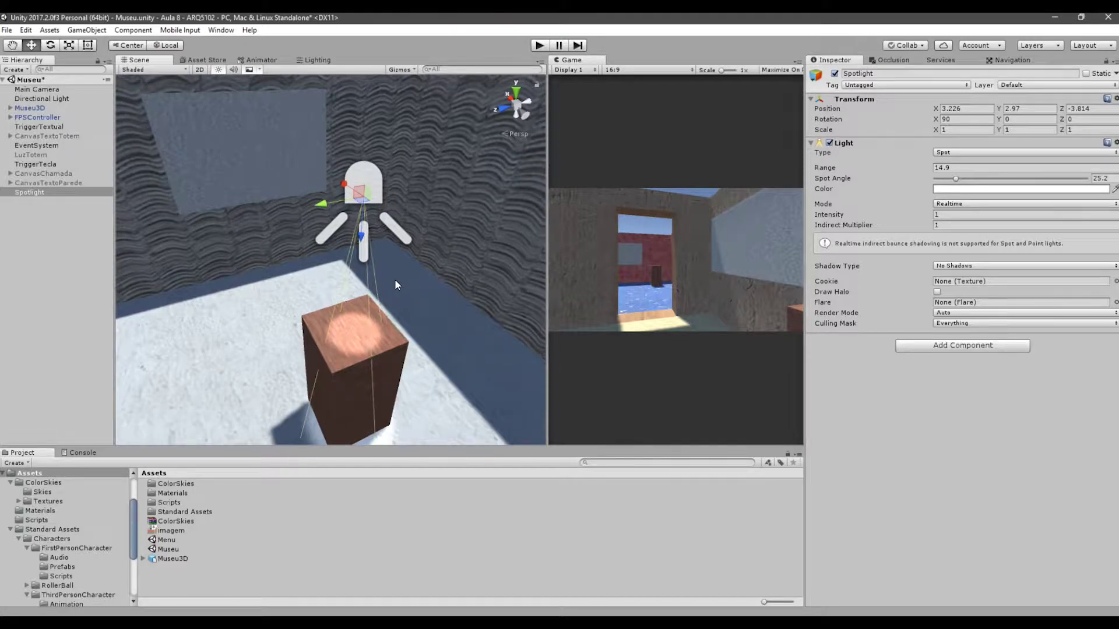
pyautogui.keyDown('alt'); pyautogui.moveTo(353, 262); pyautogui.dragTo(411, 255); pyautogui.keyUp('alt')
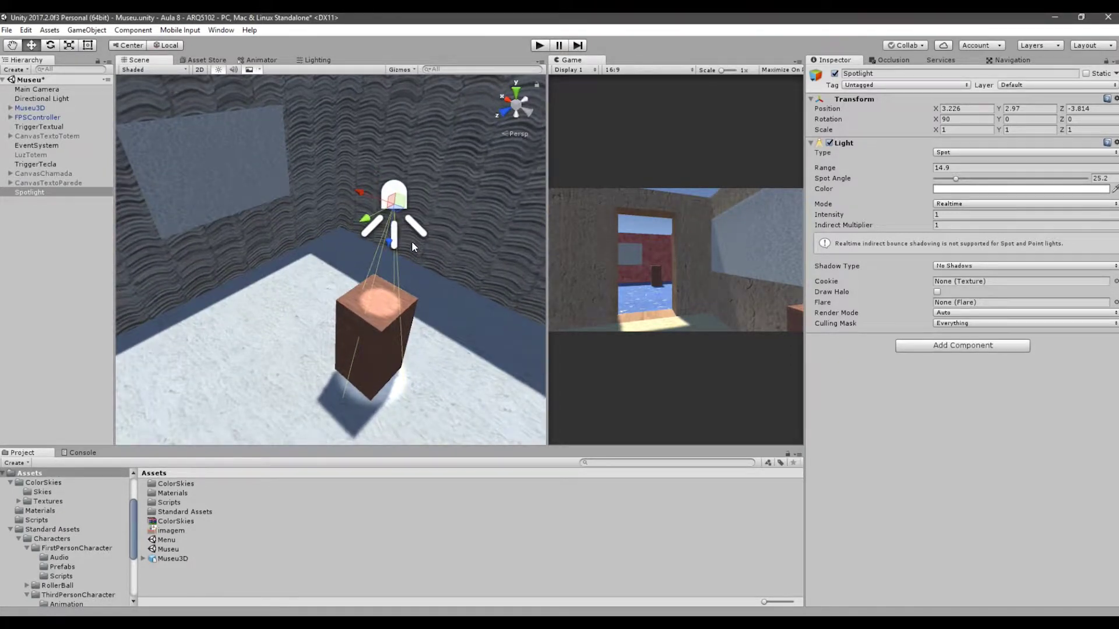
# - Make the Spotlight a child of the FPSController so that it follows the player's movement
pyautogui.scroll(-3, 408, 233)
pyautogui.click(38, 117)
pyautogui.keyDown('alt'); pyautogui.moveTo(361, 251); pyautogui.dragTo(373, 192); pyautogui.keyUp('alt')
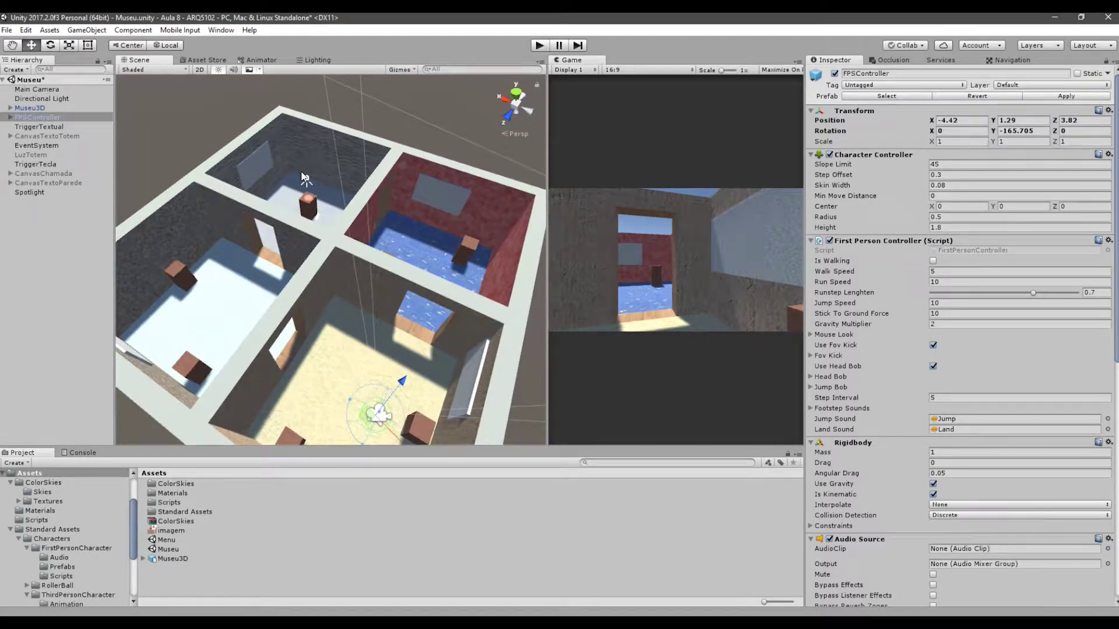
pyautogui.click(310, 178)
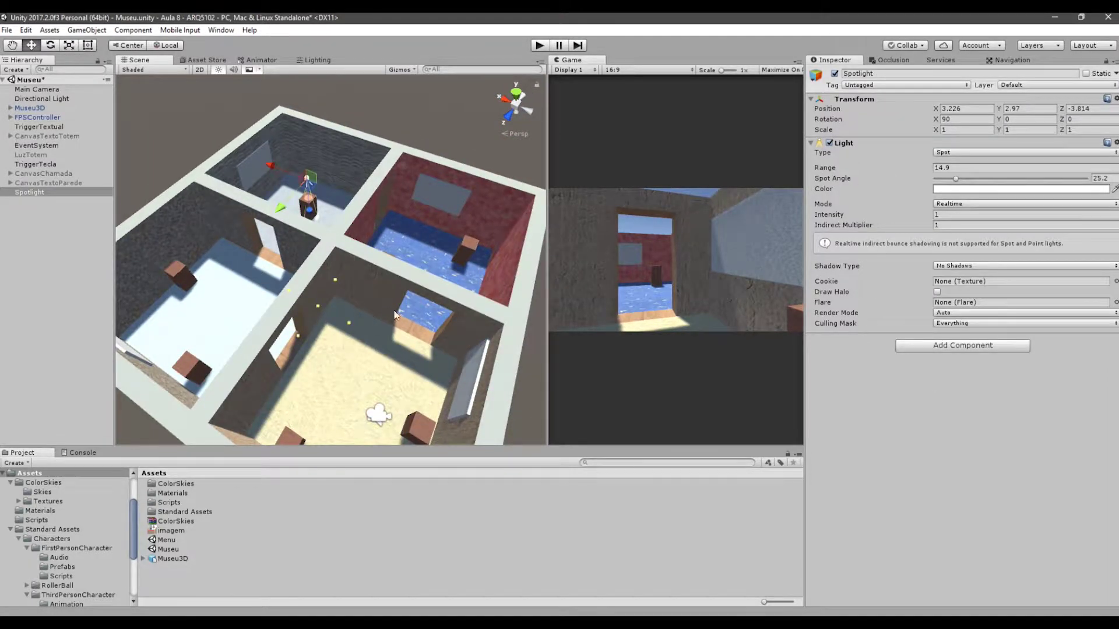
pyautogui.scroll(6, 394, 314)
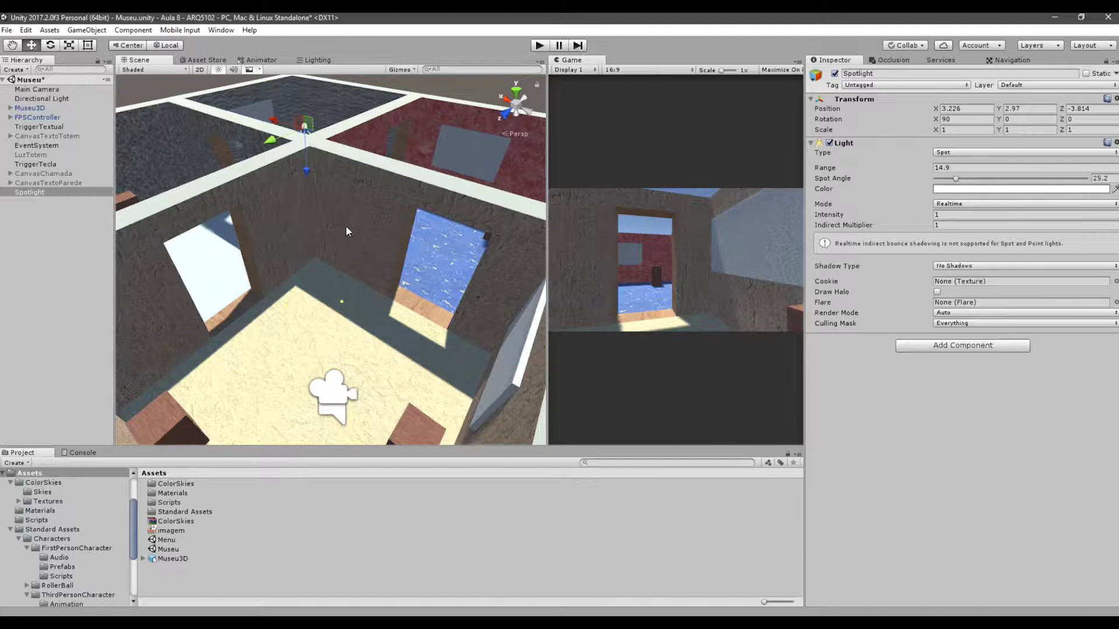
pyautogui.moveTo(345, 226); pyautogui.dragTo(323, 200, button='right')
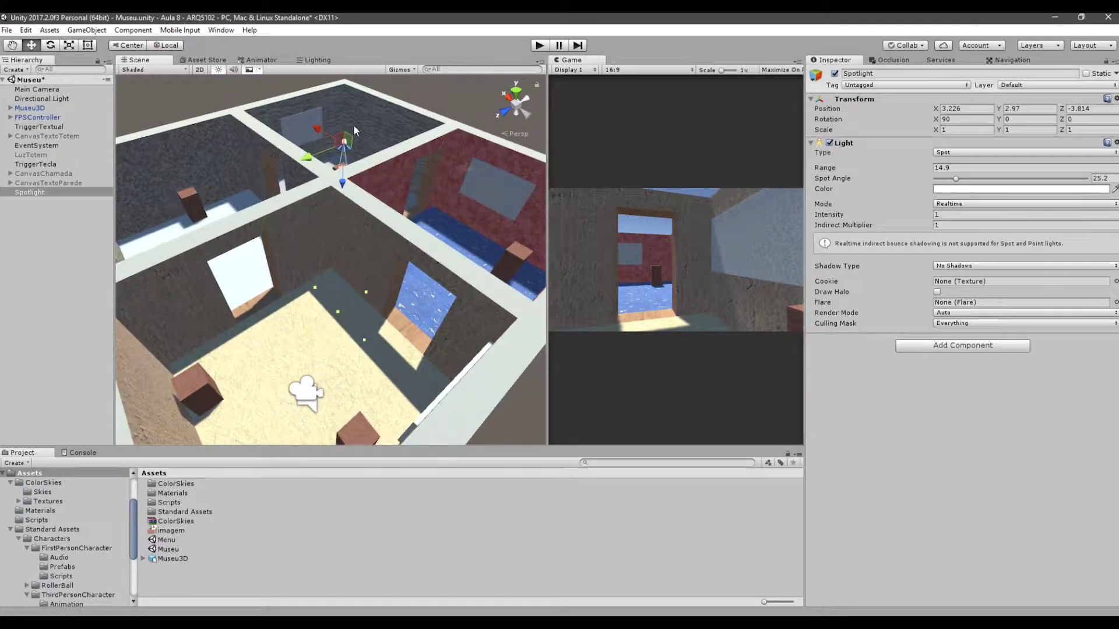
pyautogui.click(10, 118)
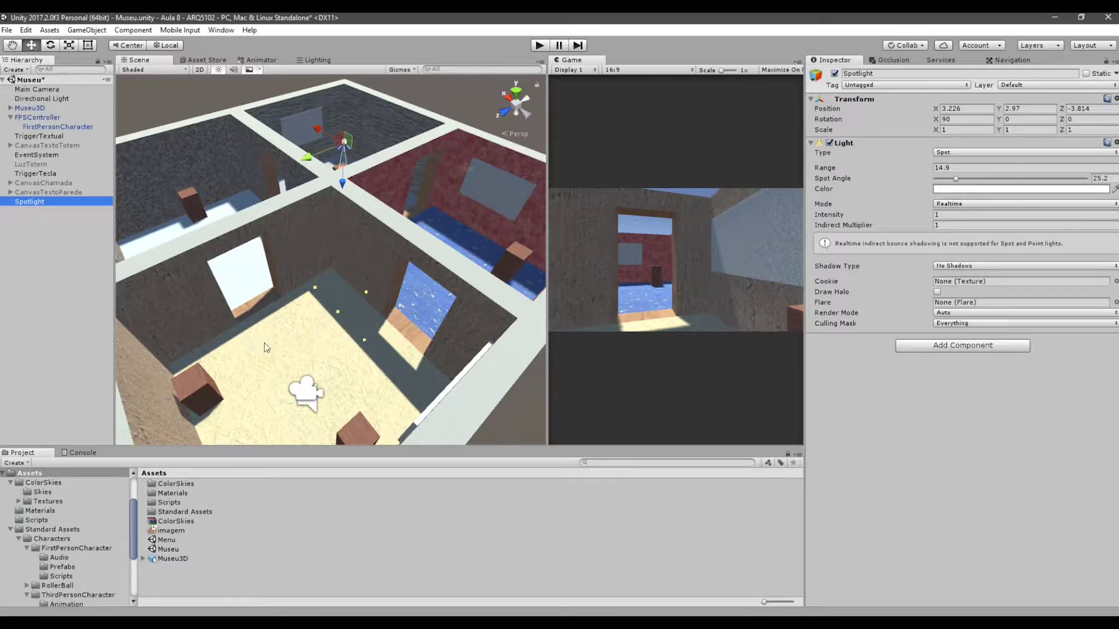
pyautogui.click(314, 393)
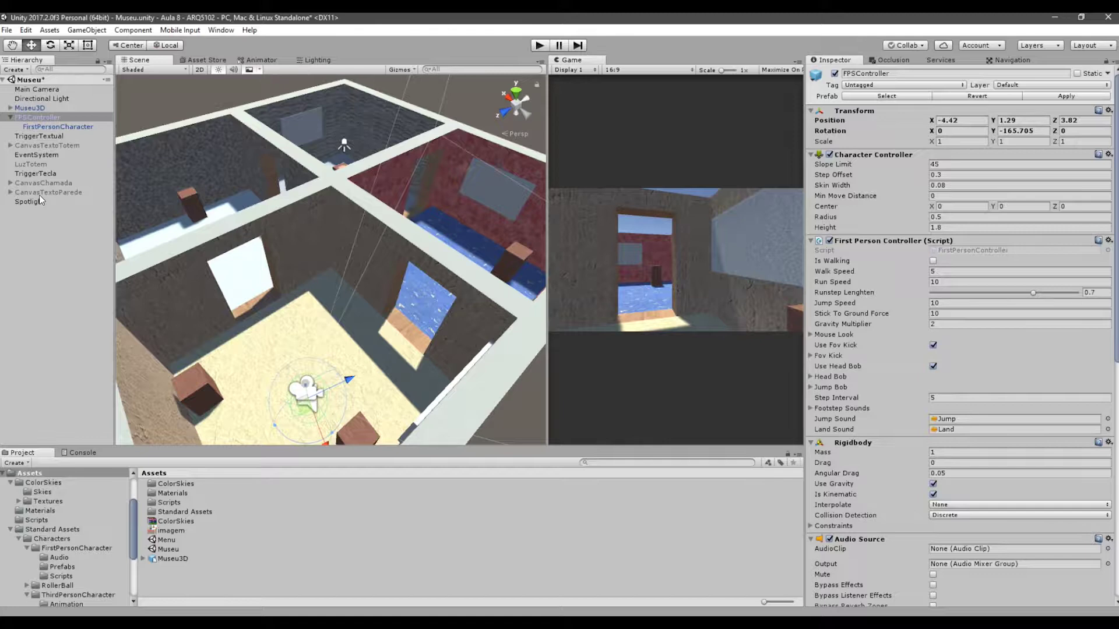
pyautogui.click(21, 203)
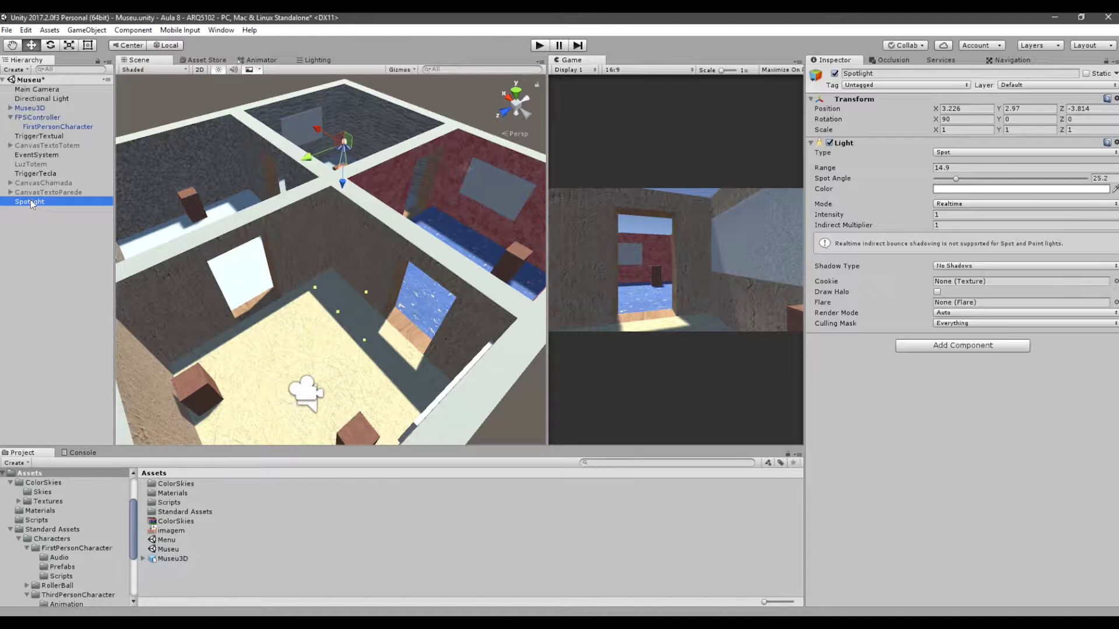
pyautogui.moveTo(32, 203); pyautogui.dragTo(29, 121)
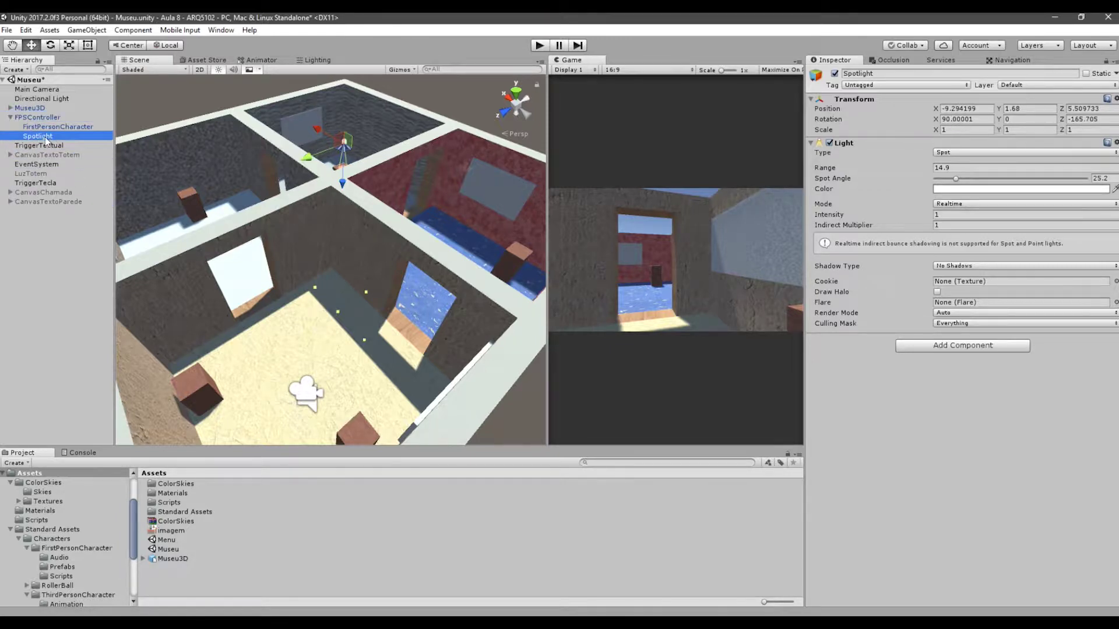
# - Reset the Spotlight's local position to 0, 0, 0 at the FPSController and check its placement in the room
pyautogui.scroll(-5, 344, 174)
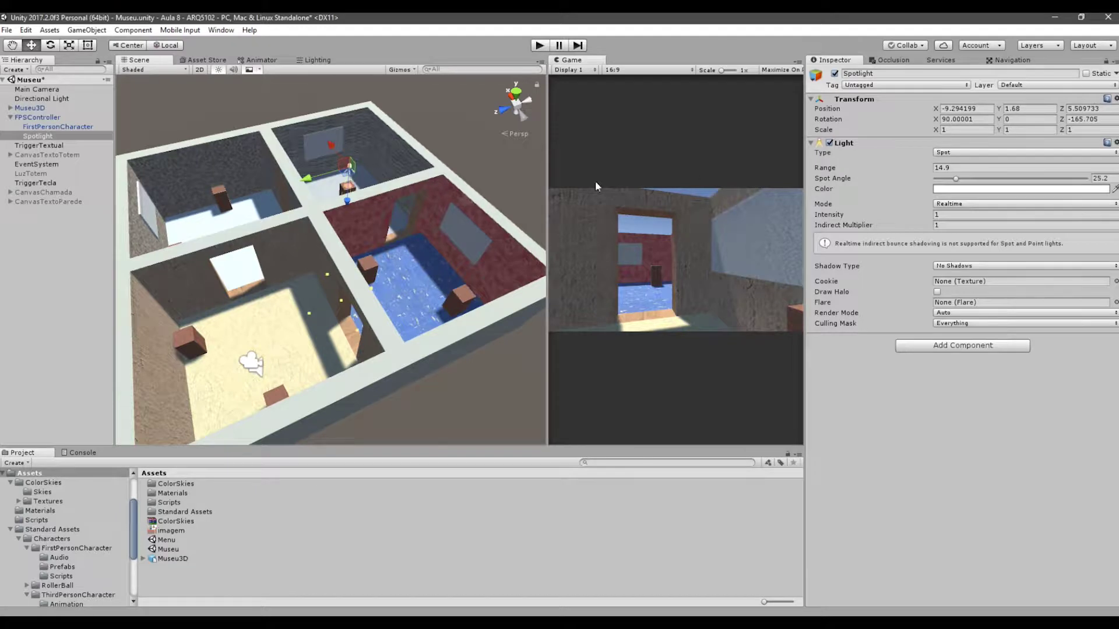
pyautogui.click(1116, 99)
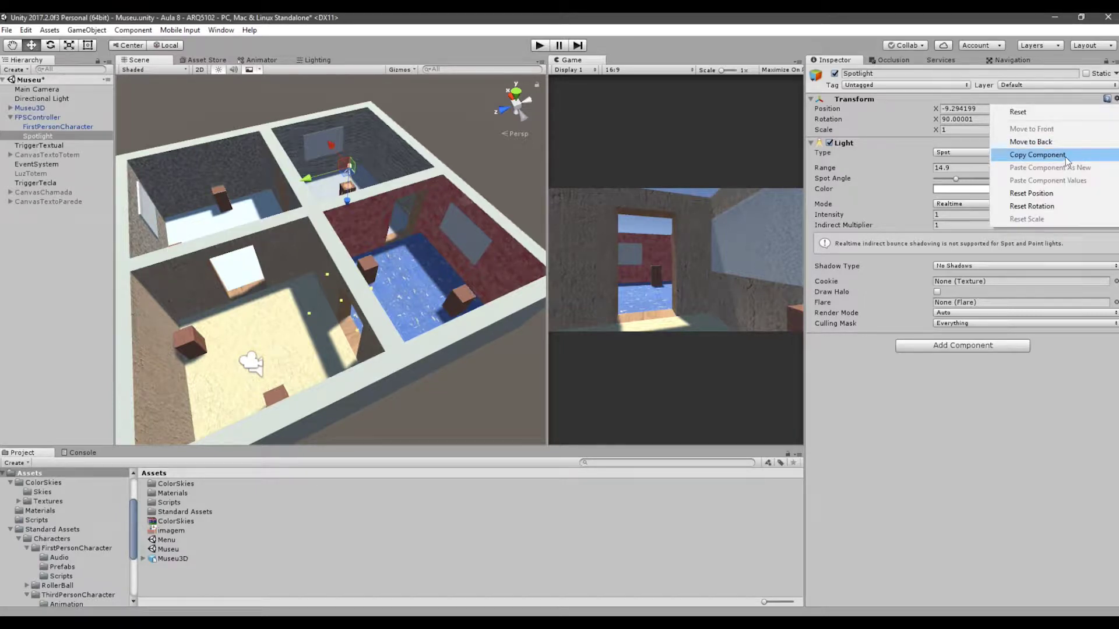
pyautogui.click(1042, 194)
pyautogui.press('f')
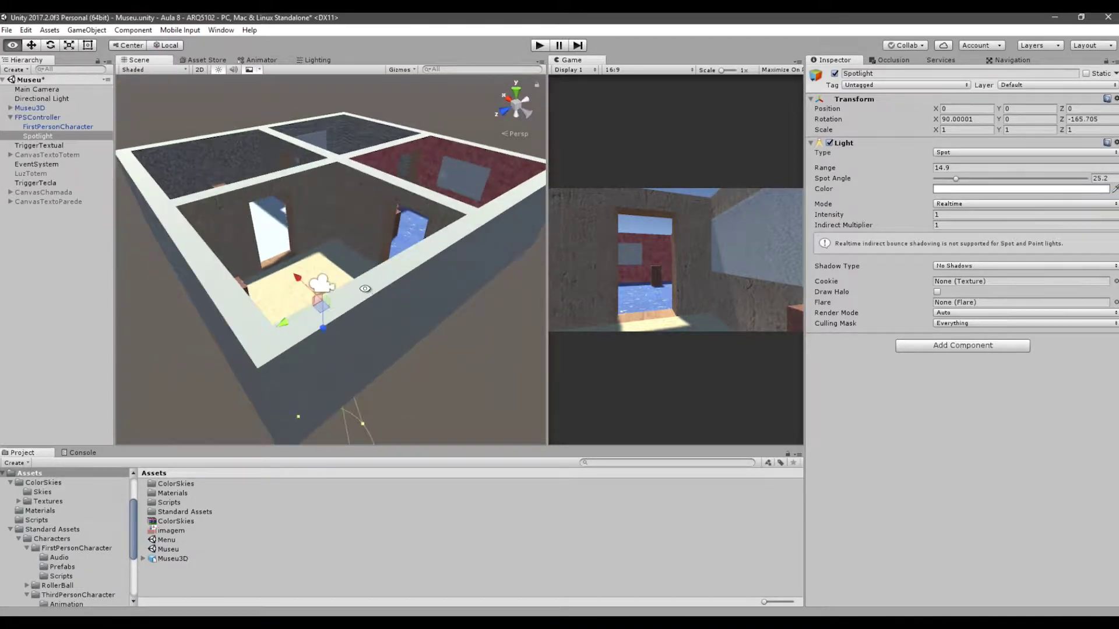
pyautogui.keyDown('alt'); pyautogui.moveTo(352, 288); pyautogui.dragTo(238, 280); pyautogui.keyUp('alt')
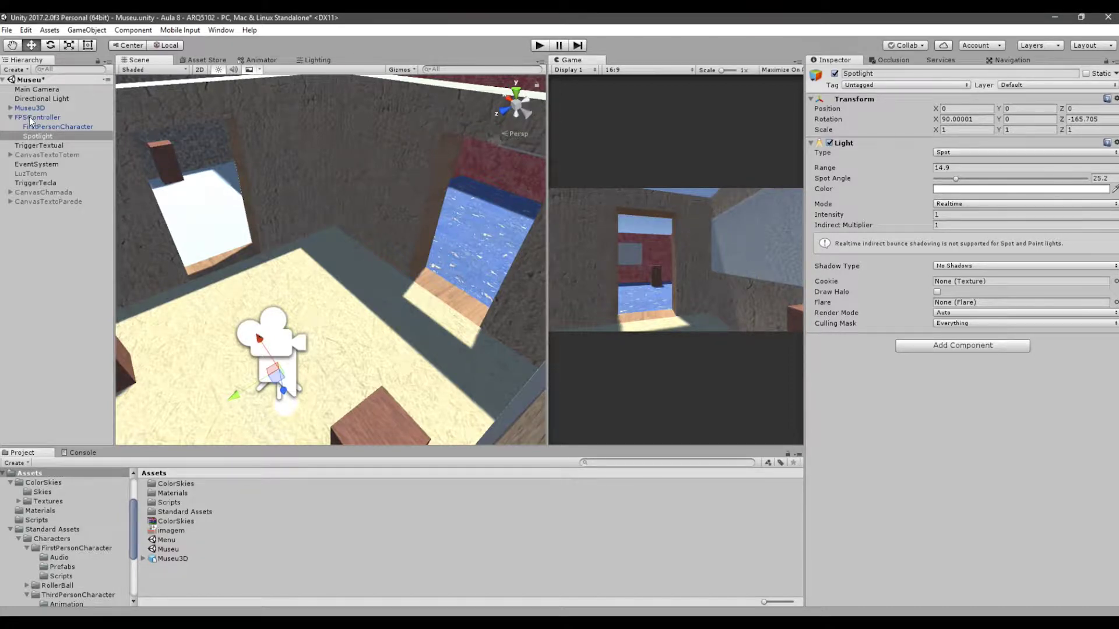
pyautogui.keyDown('alt'); pyautogui.moveTo(475, 398); pyautogui.dragTo(356, 339); pyautogui.keyUp('alt')
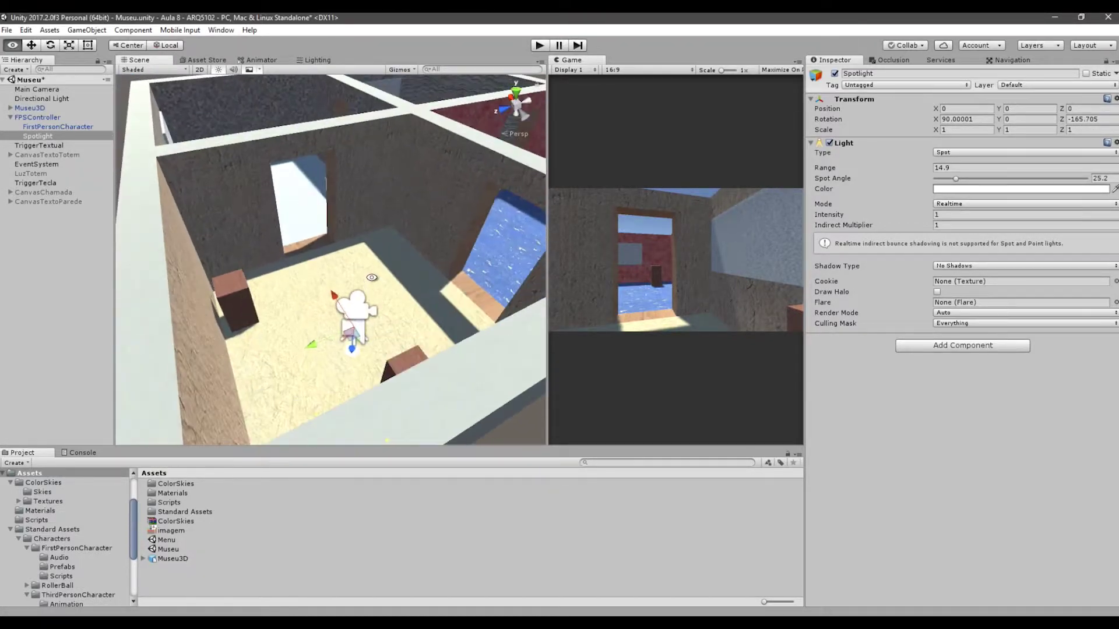
# - Rotate the Spotlight to aim along the player camera's viewing direction, with its X rotation set to 180
pyautogui.click(362, 309)
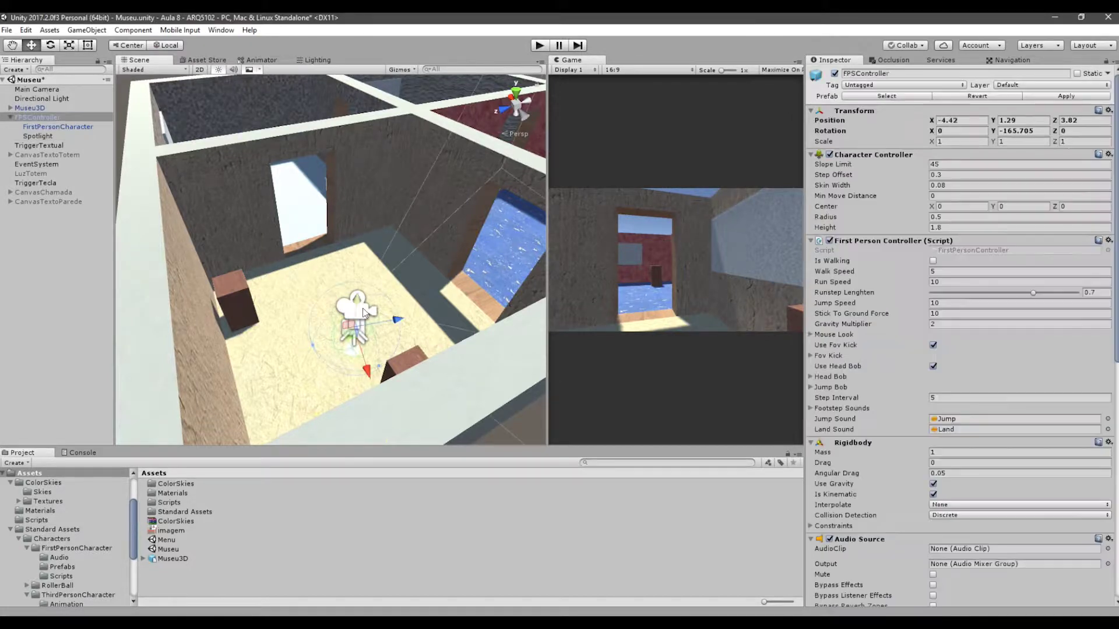
pyautogui.keyDown('alt'); pyautogui.moveTo(533, 215); pyautogui.dragTo(245, 192); pyautogui.keyUp('alt')
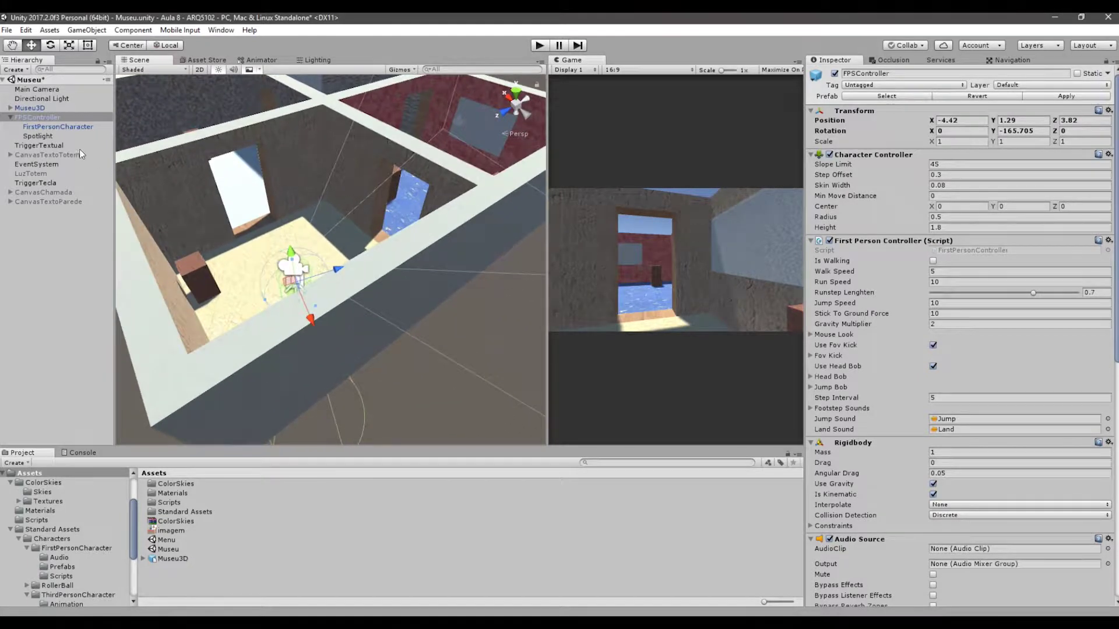
pyautogui.click(41, 138)
pyautogui.press('e')
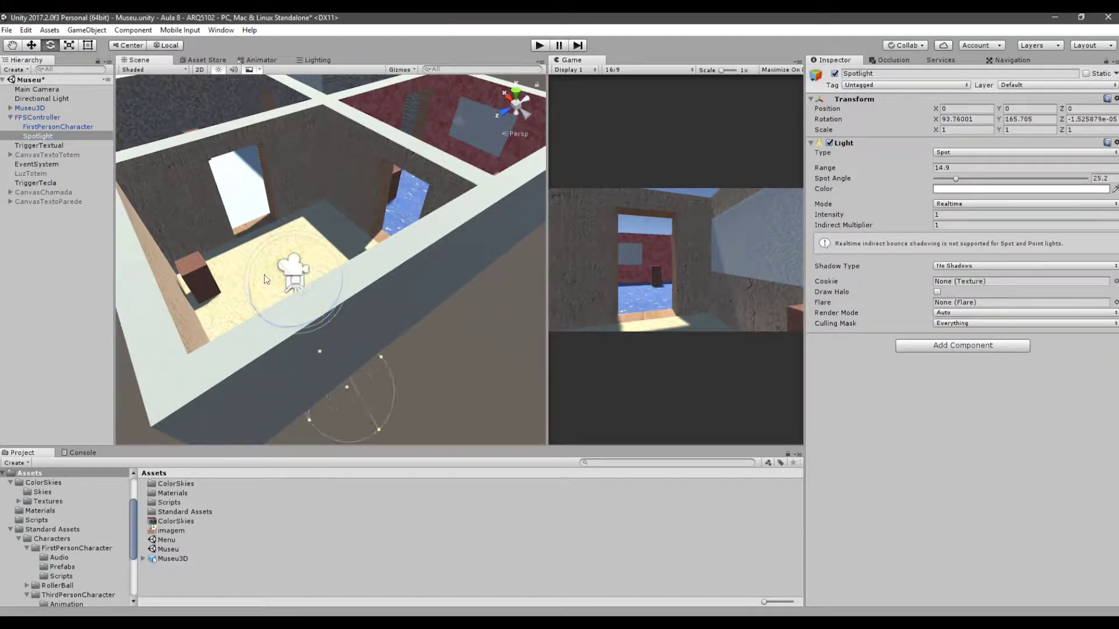
pyautogui.moveTo(265, 280); pyautogui.dragTo(178, 409)
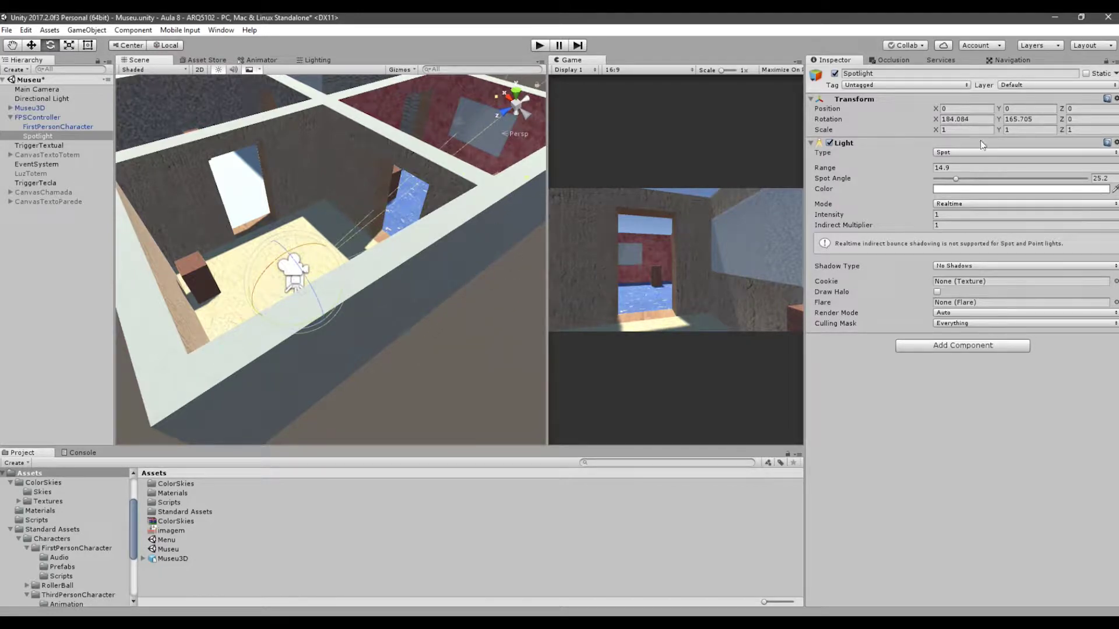
pyautogui.click(987, 119)
pyautogui.write('180')
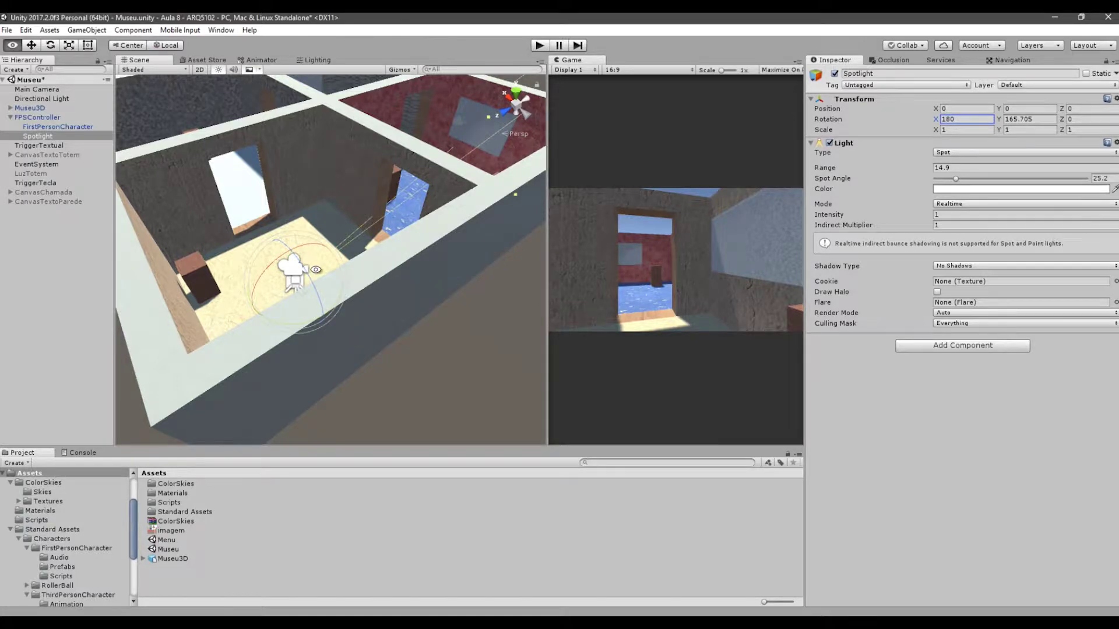
# - Set the Spotlight's intensity to 5 and widen the Game view to judge its light
pyautogui.keyDown('alt'); pyautogui.moveTo(318, 270); pyautogui.dragTo(443, 281); pyautogui.keyUp('alt')
pyautogui.moveTo(442, 281); pyautogui.dragTo(387, 275, button='middle')
pyautogui.scroll(3, 397, 269)
pyautogui.keyDown('alt'); pyautogui.moveTo(442, 238); pyautogui.dragTo(350, 253); pyautogui.keyUp('alt')
pyautogui.press('e')
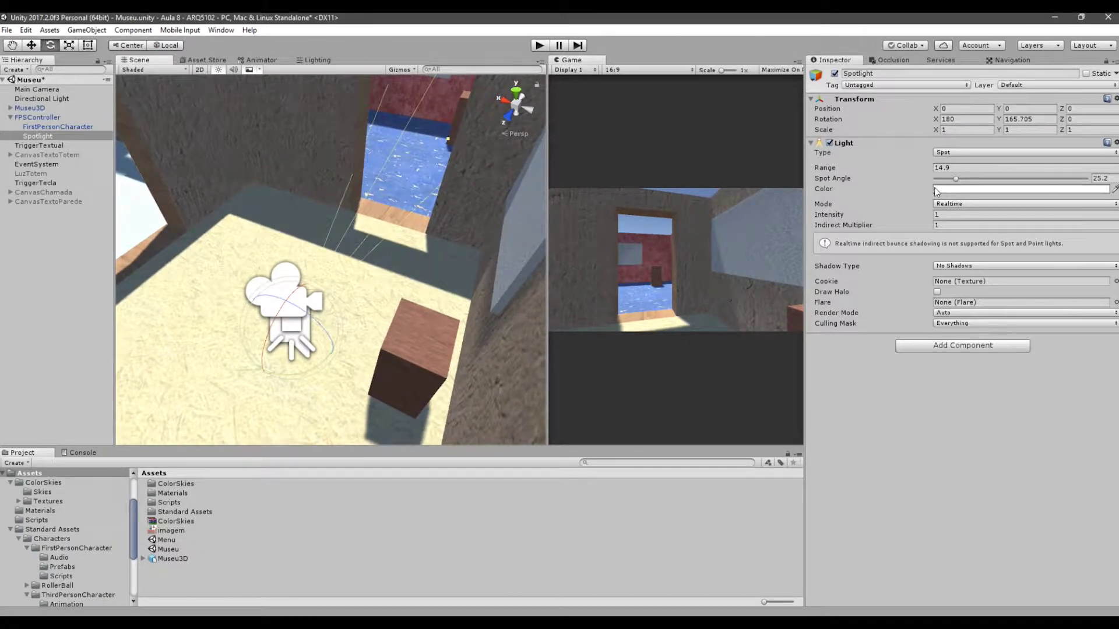
pyautogui.moveTo(923, 213)
pyautogui.mouseDown()
pyautogui.moveTo(956, 214)
pyautogui.moveTo(939, 213)
pyautogui.mouseUp()
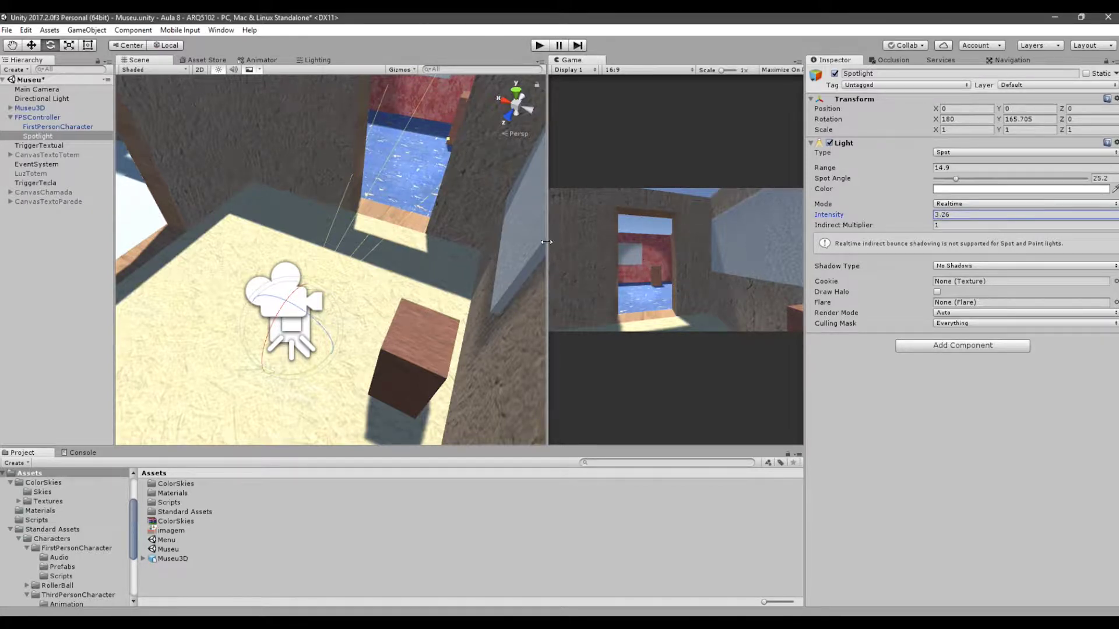
pyautogui.moveTo(547, 242); pyautogui.dragTo(455, 242)
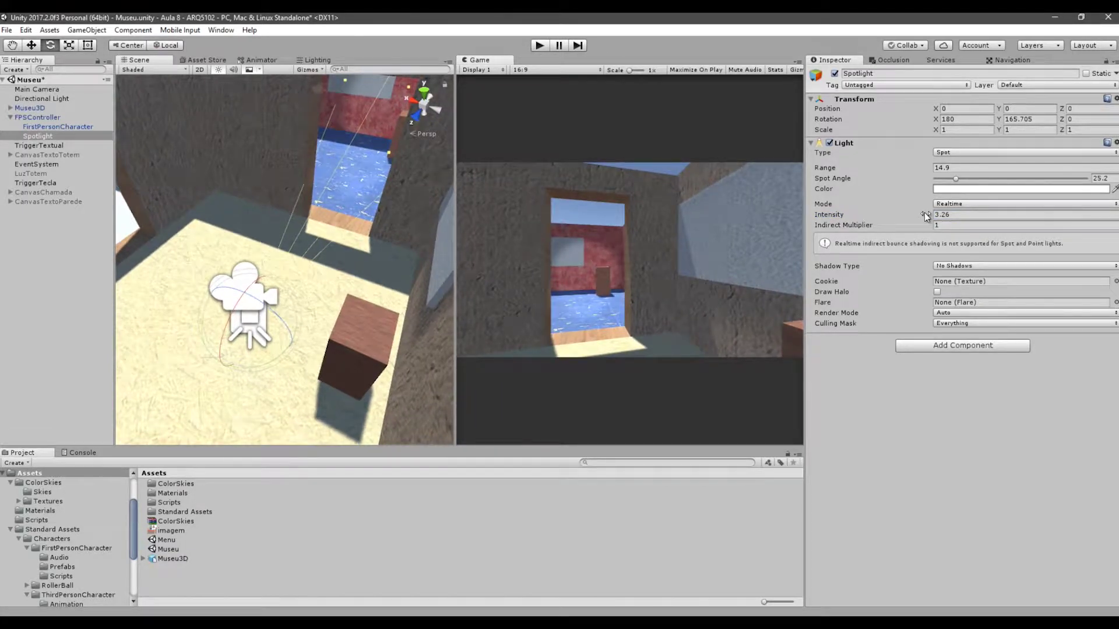
pyautogui.click(943, 215)
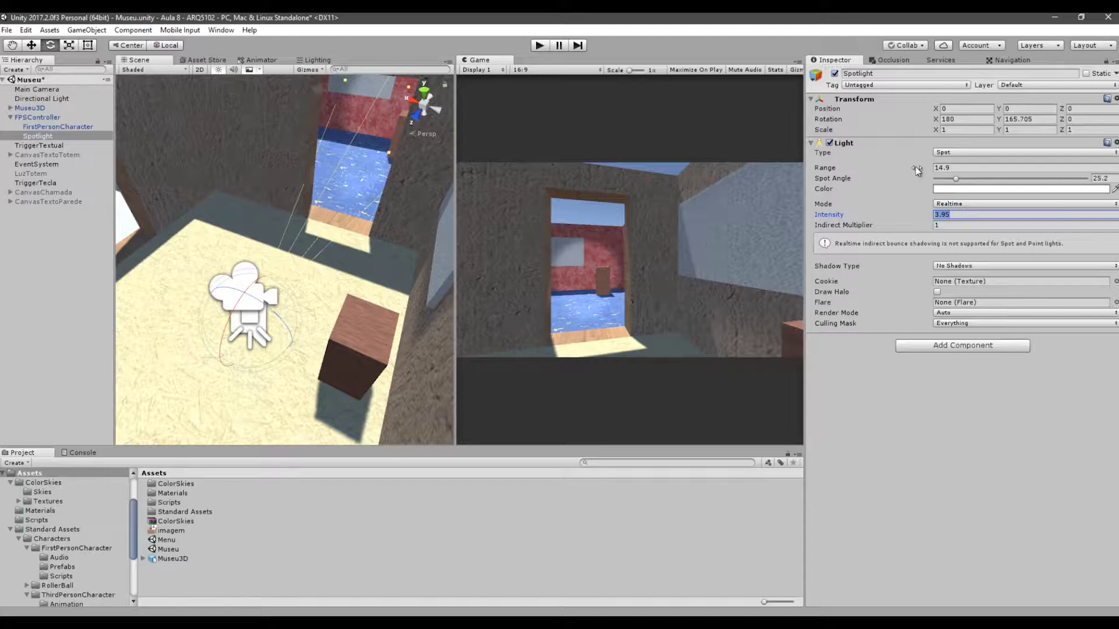
pyautogui.write('5')
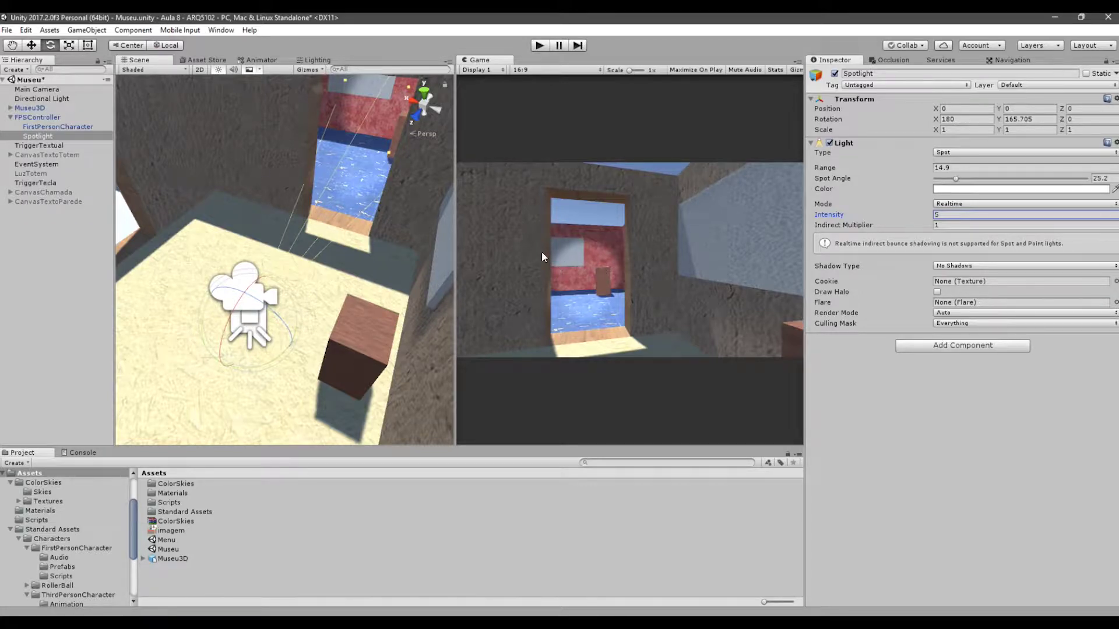
# - Play the scene, walk through the museum rooms to test the Spotlight as a flashlight, and stop the playback
pyautogui.click(540, 46)
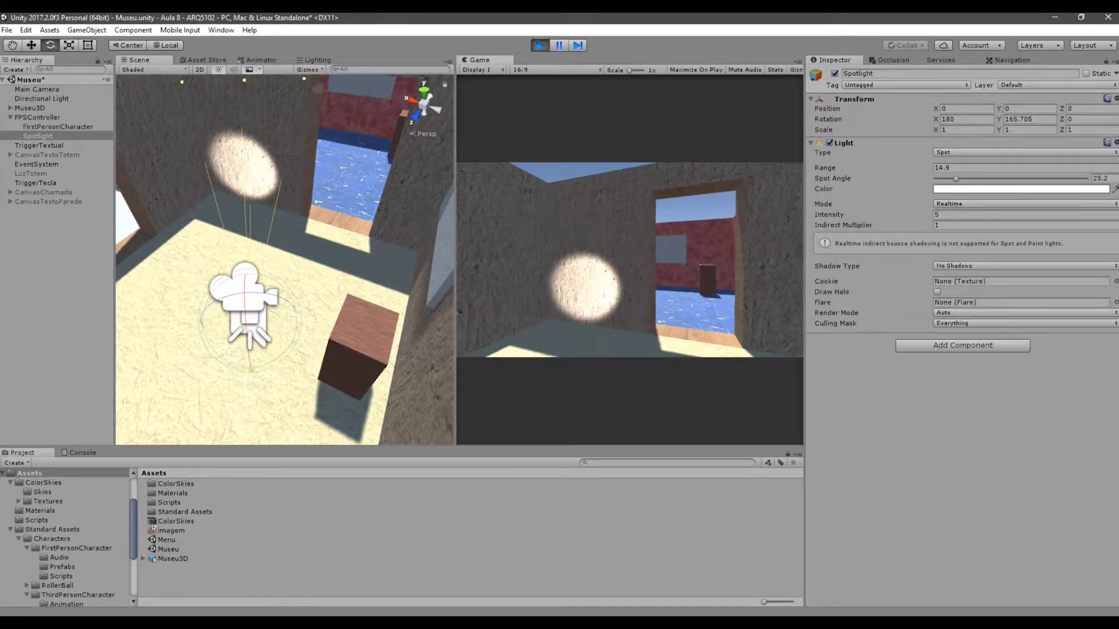
pyautogui.press('w')
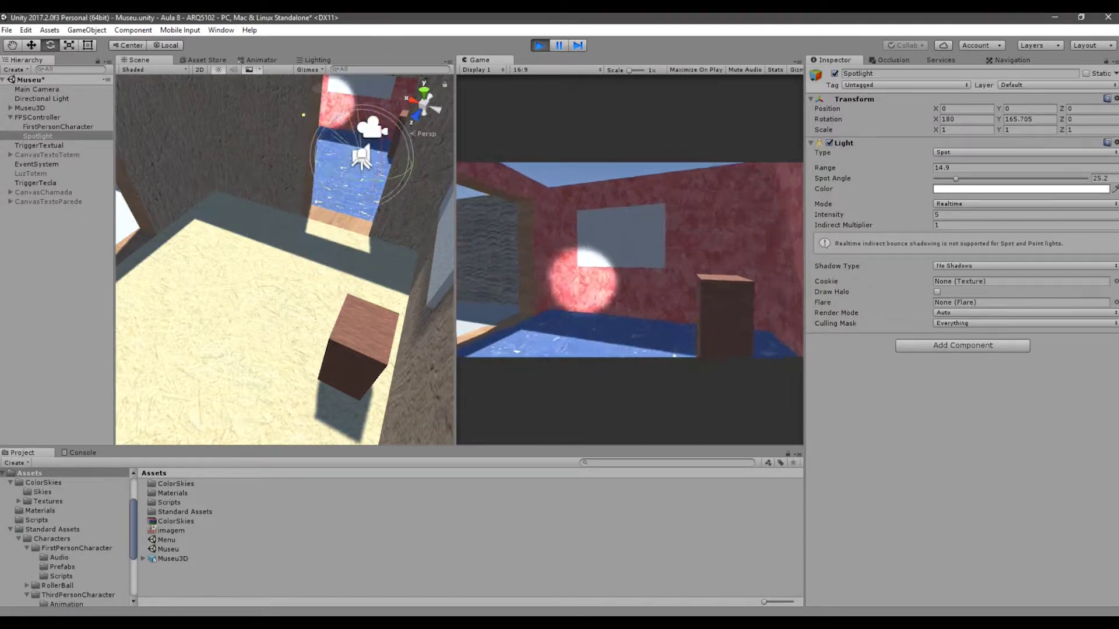
pyautogui.press('w')
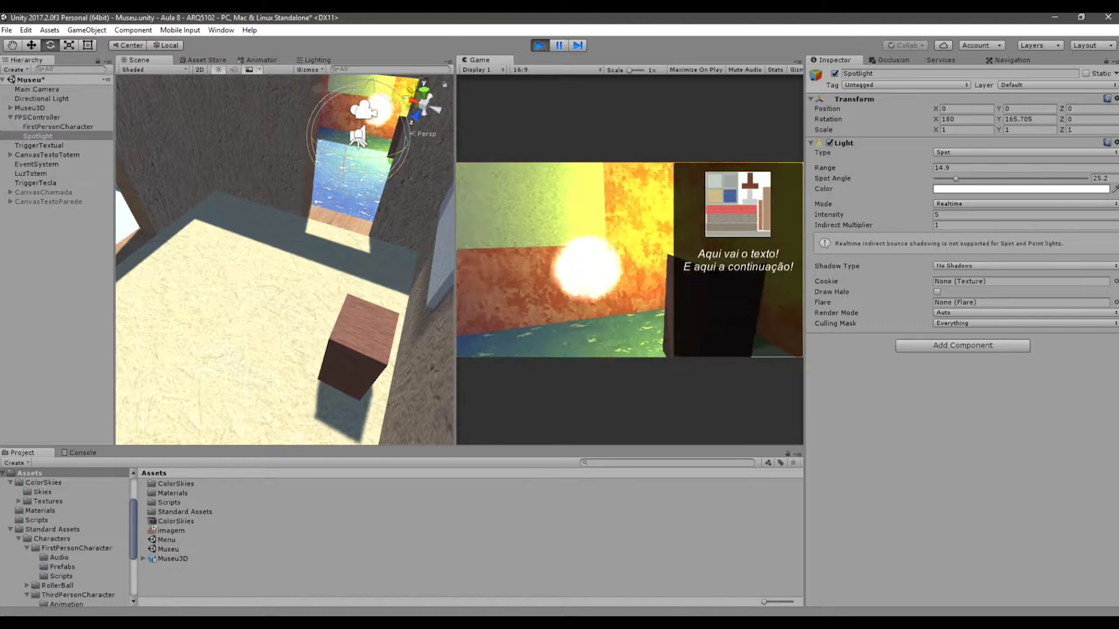
pyautogui.press('w')
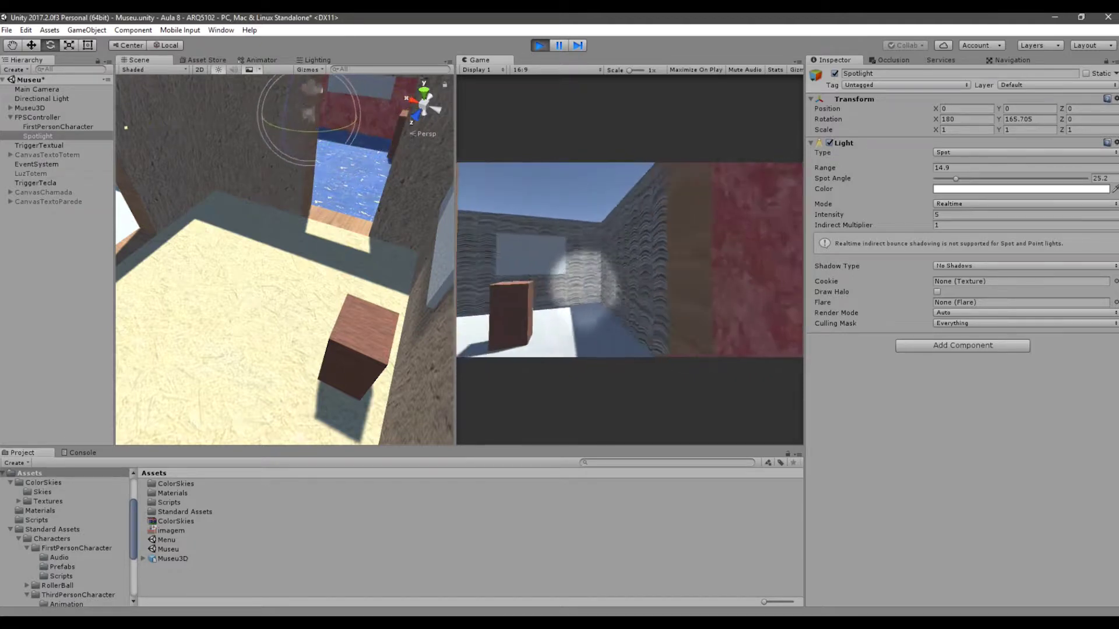
pyautogui.press('w')
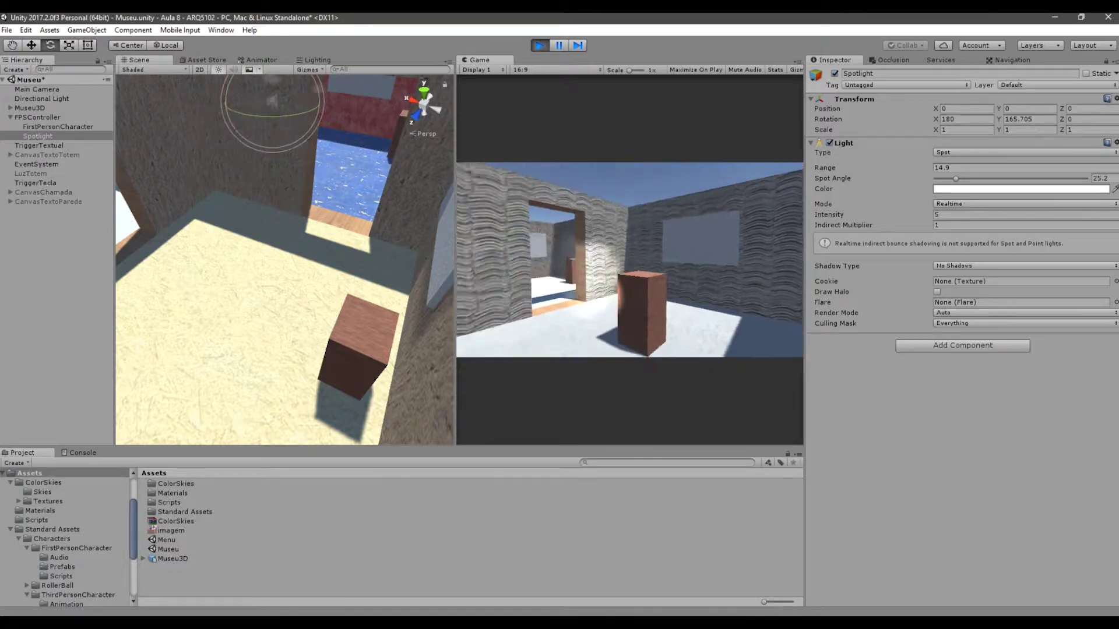
pyautogui.press('w')
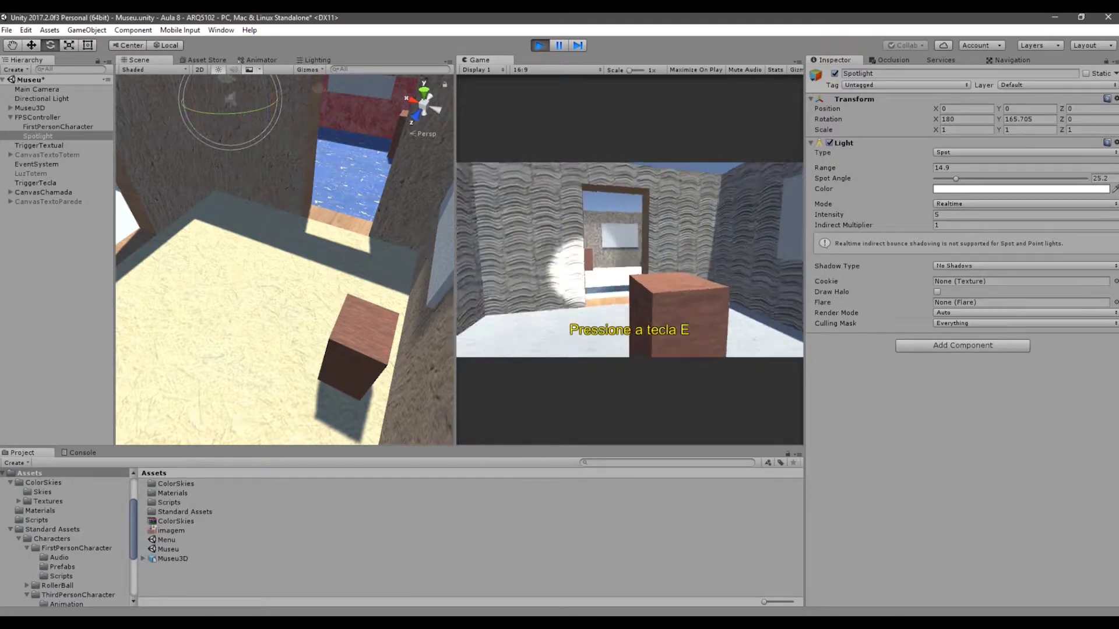
pyautogui.press('w')
pyautogui.press('w')
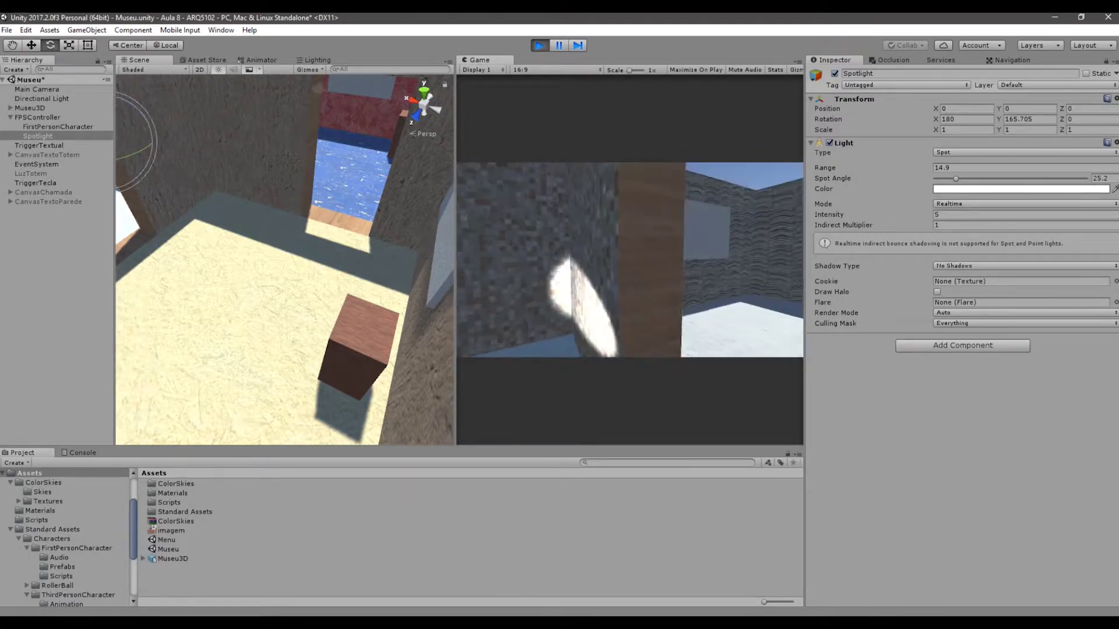
pyautogui.press('s')
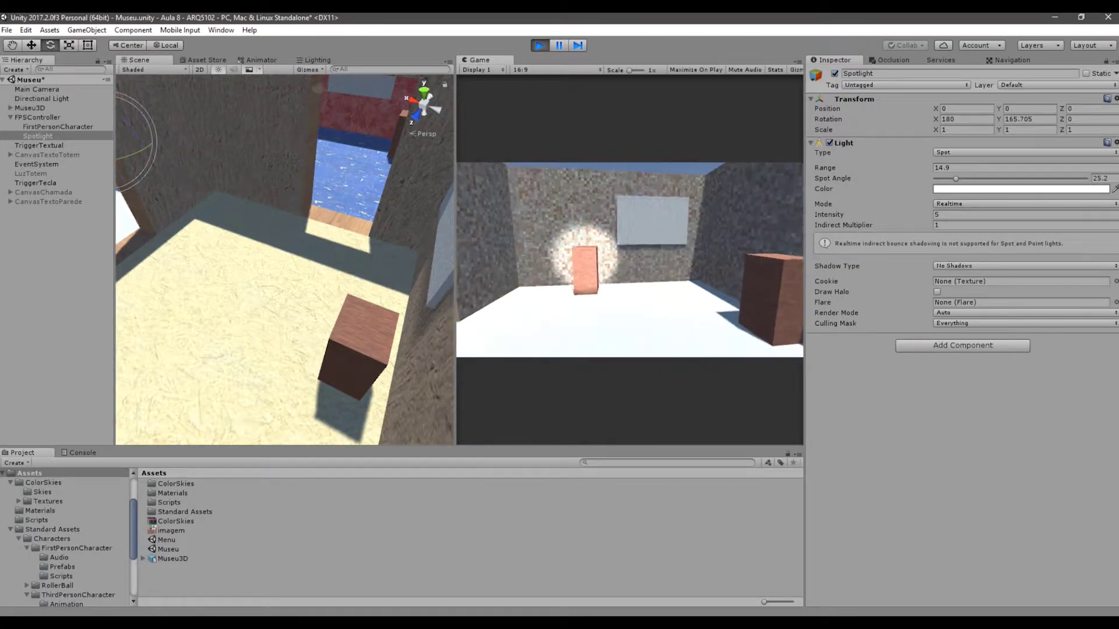
pyautogui.press('w')
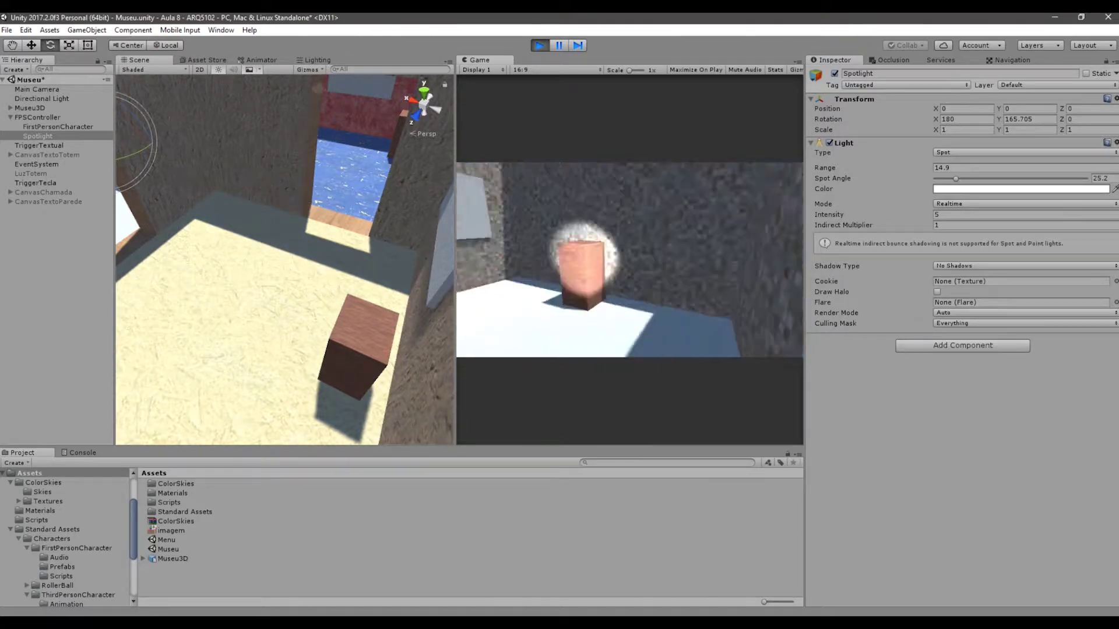
pyautogui.press('s')
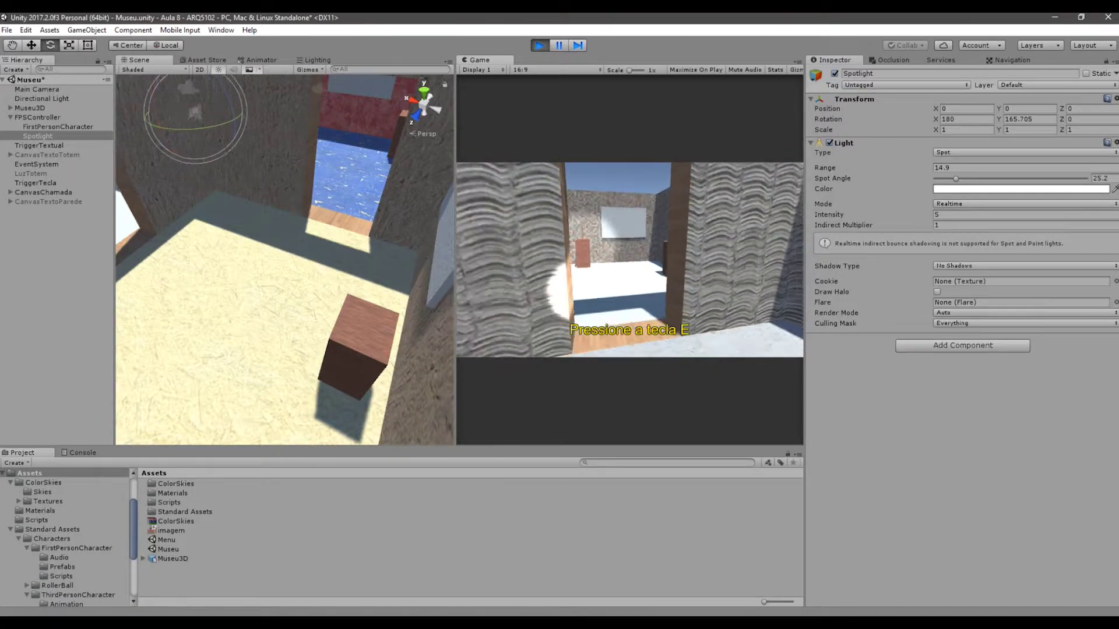
pyautogui.press('Escape')
pyautogui.click(538, 46)
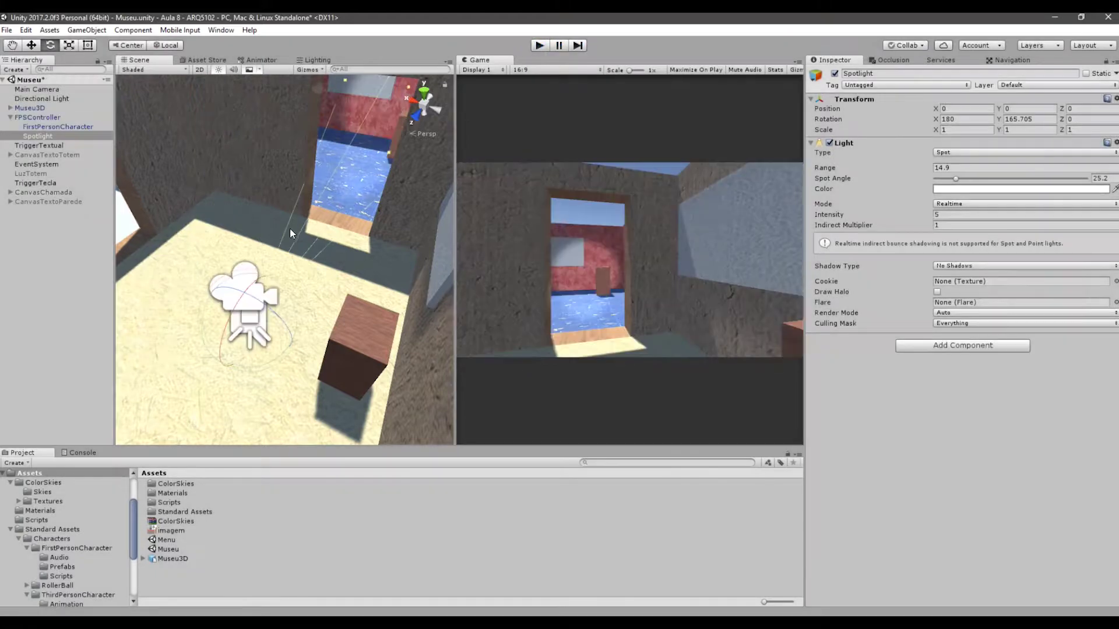
pyautogui.keyDown('alt'); pyautogui.moveTo(289, 228); pyautogui.dragTo(199, 291); pyautogui.keyUp('alt')
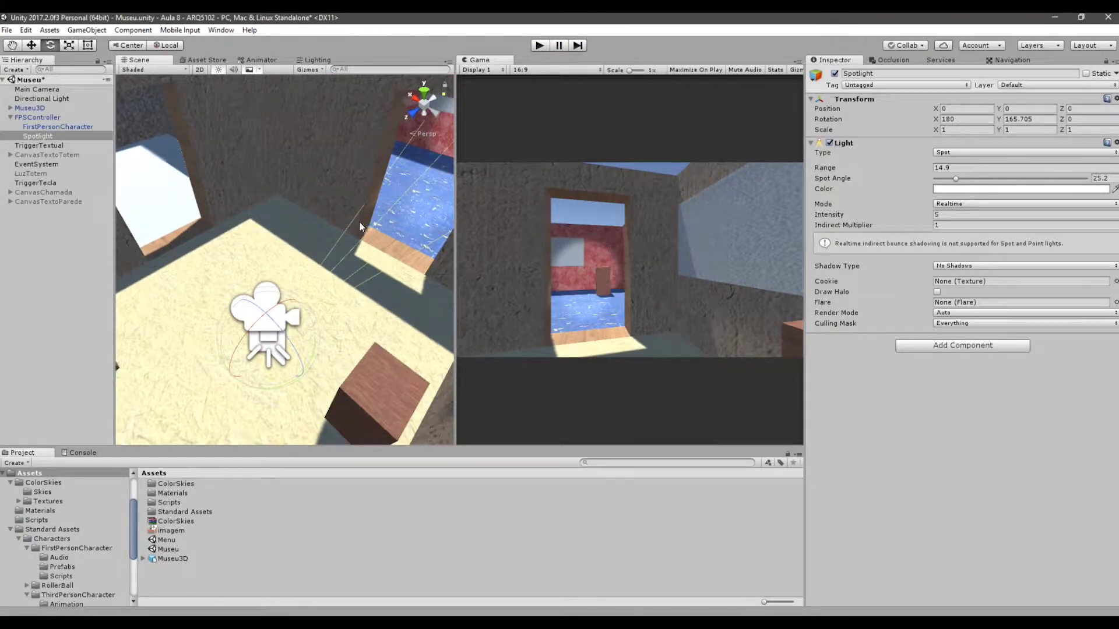
# - Make the Spotlight a child of FirstPersonCharacter inside the FPSController so it follows the player camera
pyautogui.click(37, 128)
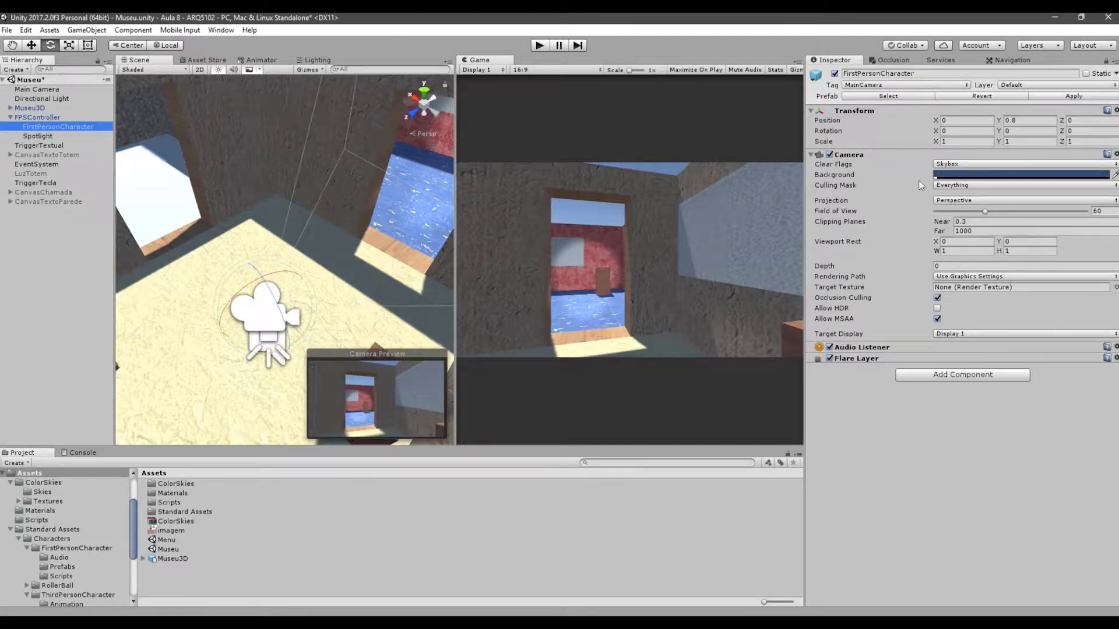
pyautogui.click(29, 136)
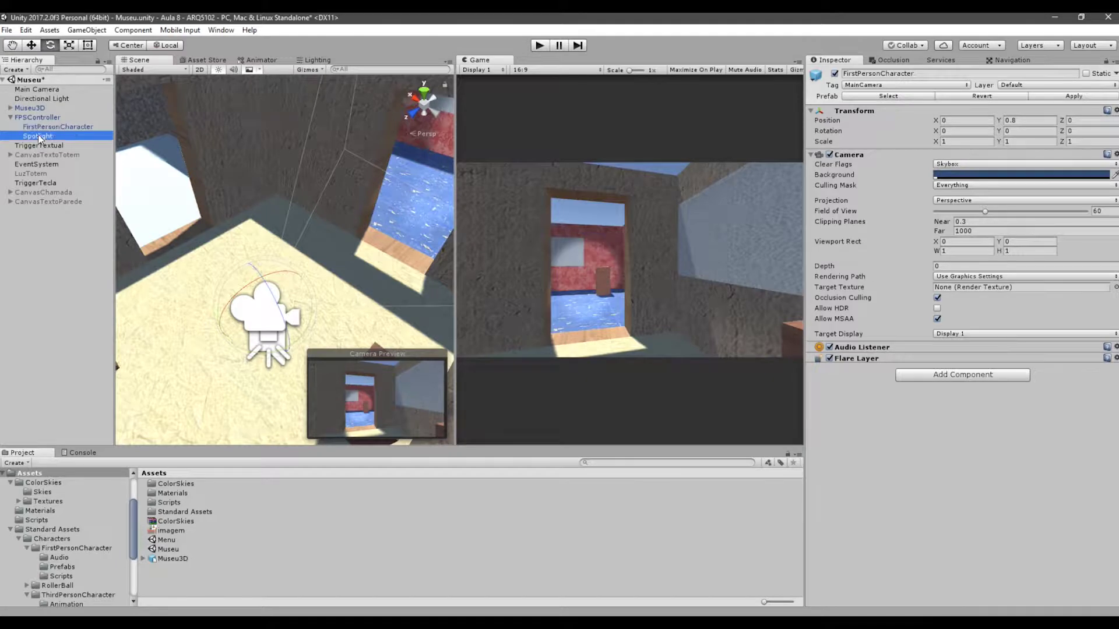
pyautogui.moveTo(33, 135); pyautogui.dragTo(37, 125)
# - Play the scene, walk through the red room to the grey one testing the Spotlight while looking around, and stop the playback
pyautogui.click(539, 45)
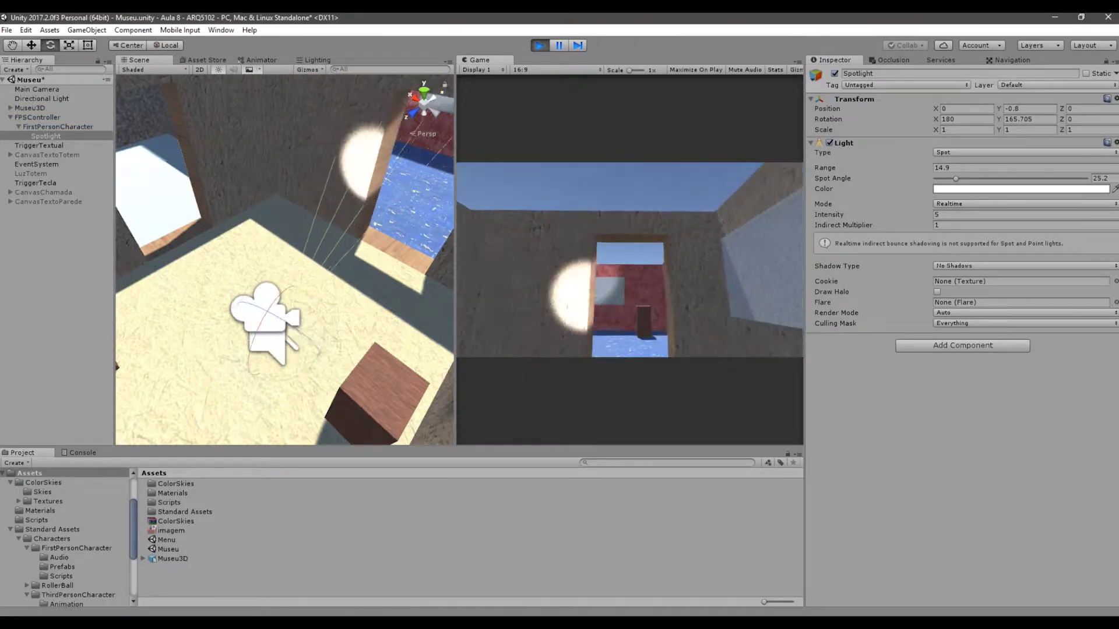
pyautogui.press('w')
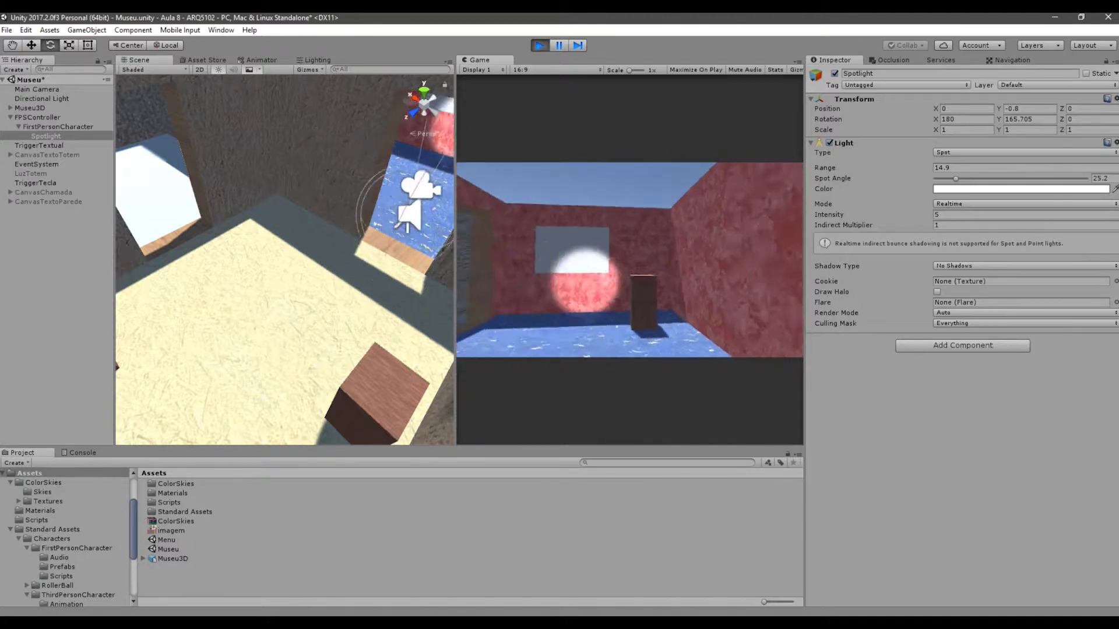
pyautogui.press('w')
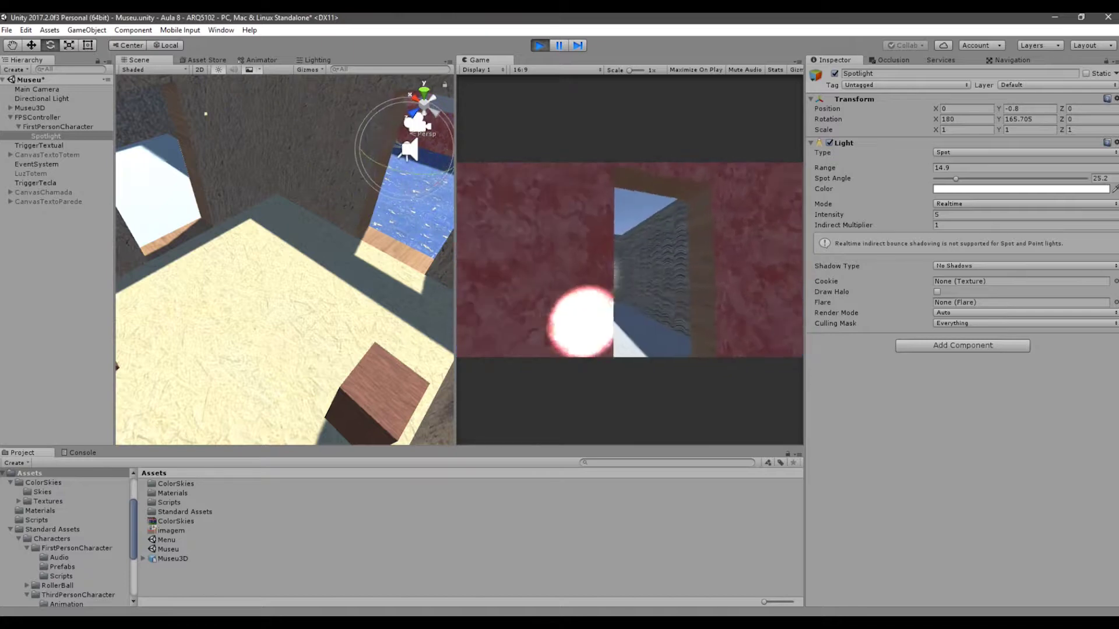
pyautogui.press('w')
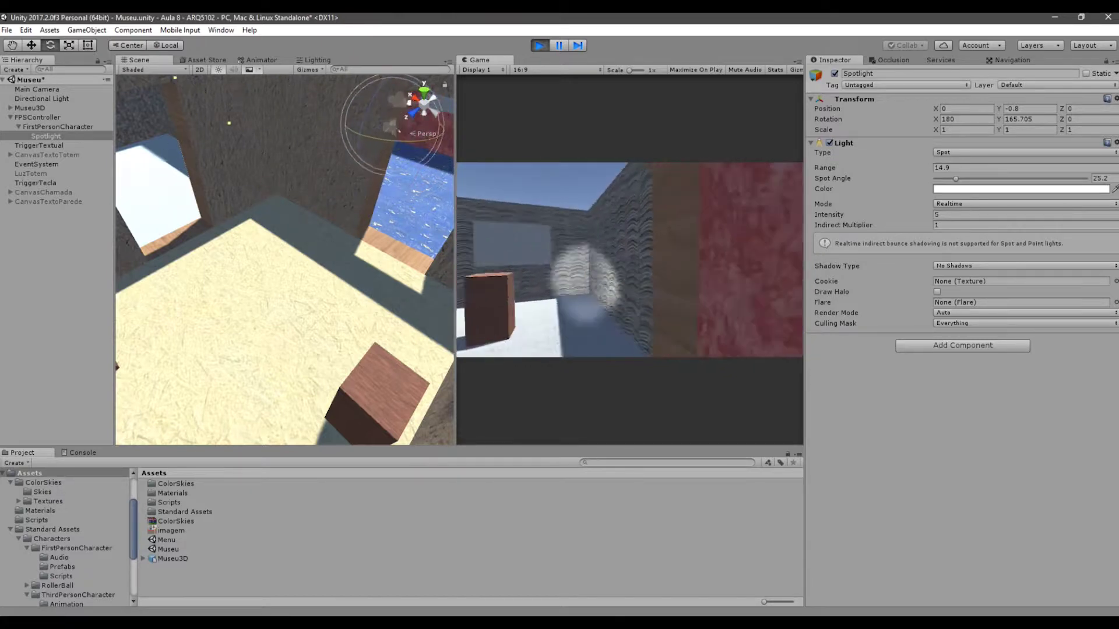
pyautogui.press('w')
pyautogui.press('Escape')
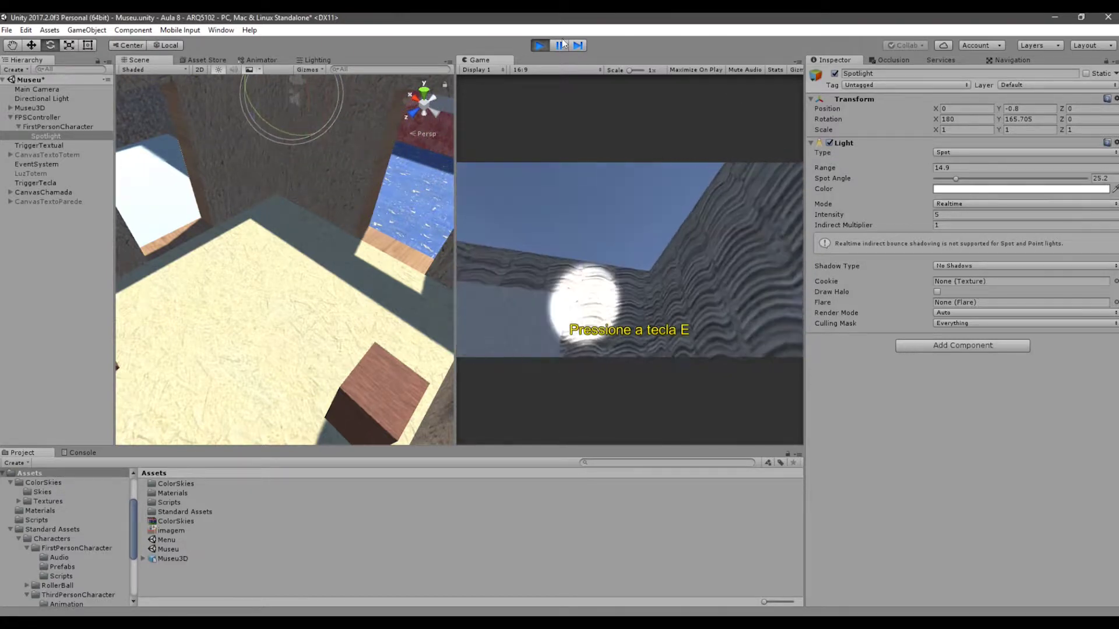
pyautogui.click(540, 45)
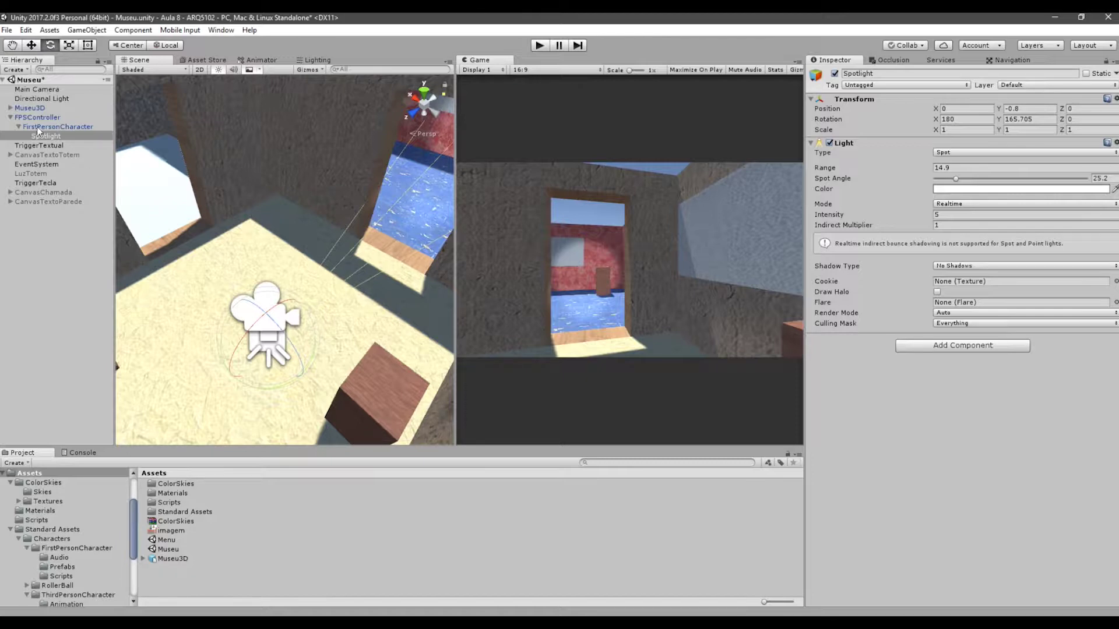
# - Collapse the FPSController and select the Directional Light, viewing the whole museum from above
pyautogui.click(10, 117)
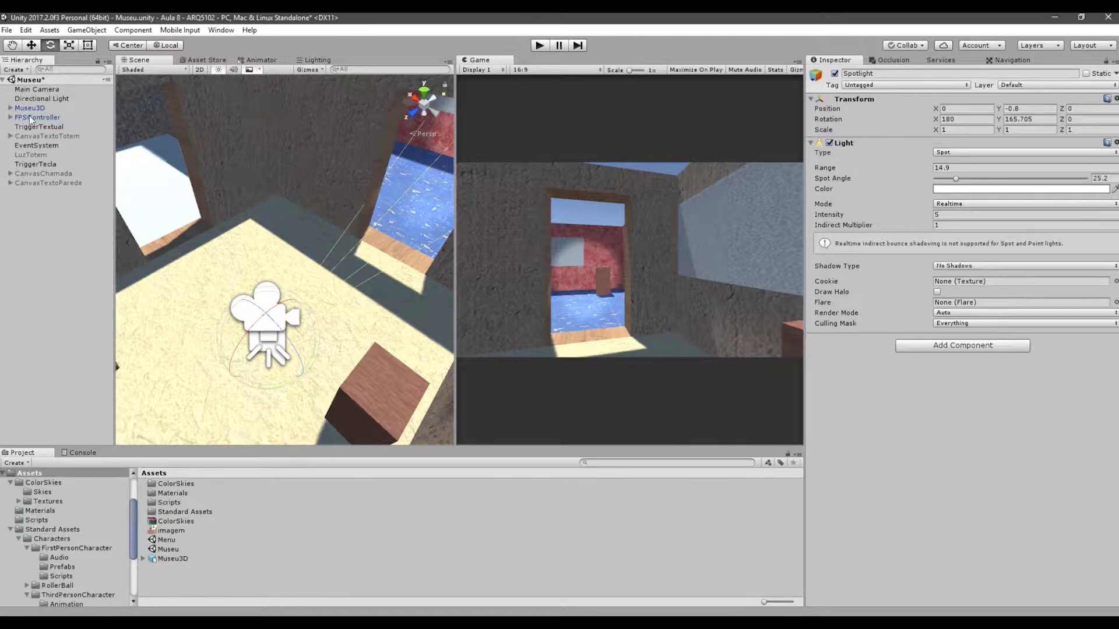
pyautogui.scroll(-10, 354, 246)
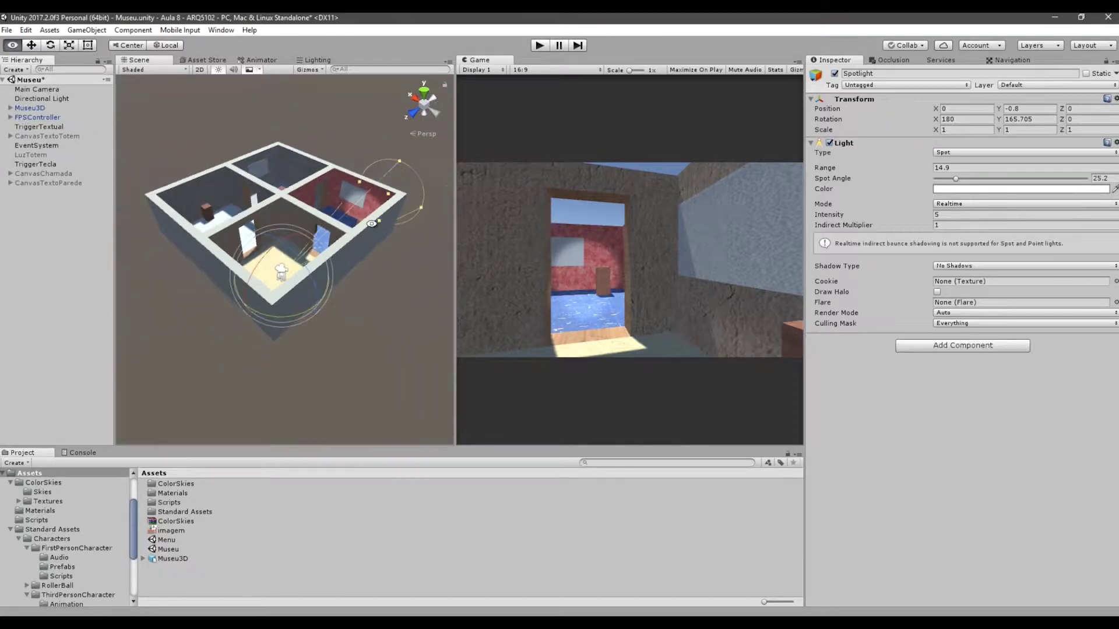
pyautogui.click(343, 119)
pyautogui.keyDown('alt'); pyautogui.moveTo(344, 122); pyautogui.dragTo(386, 247); pyautogui.keyUp('alt')
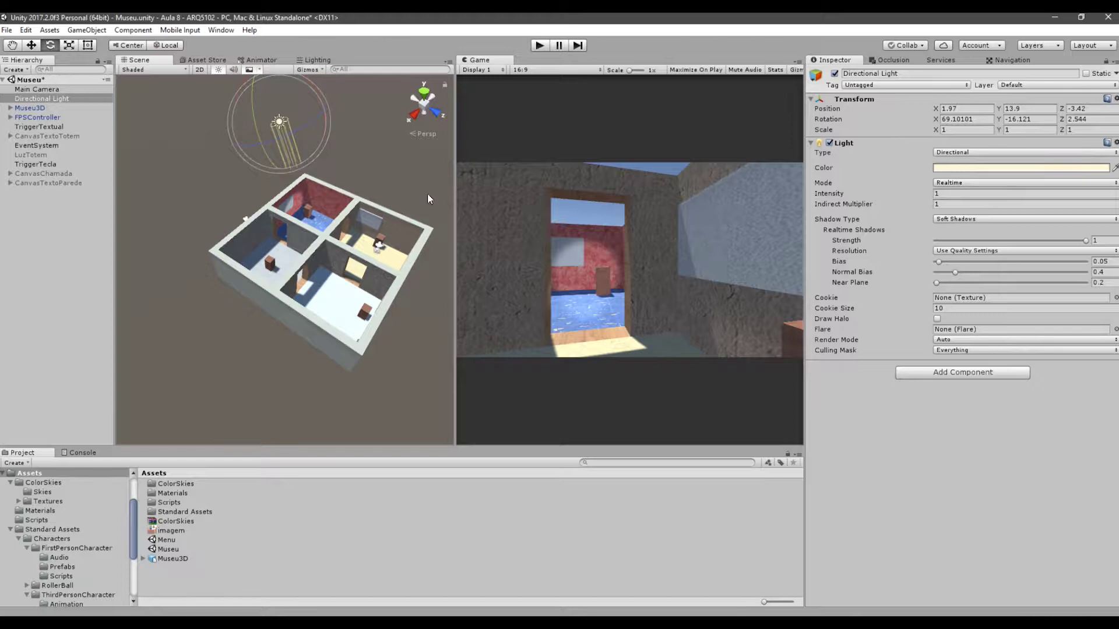
pyautogui.keyDown('alt'); pyautogui.moveTo(428, 193); pyautogui.dragTo(395, 189); pyautogui.keyUp('alt')
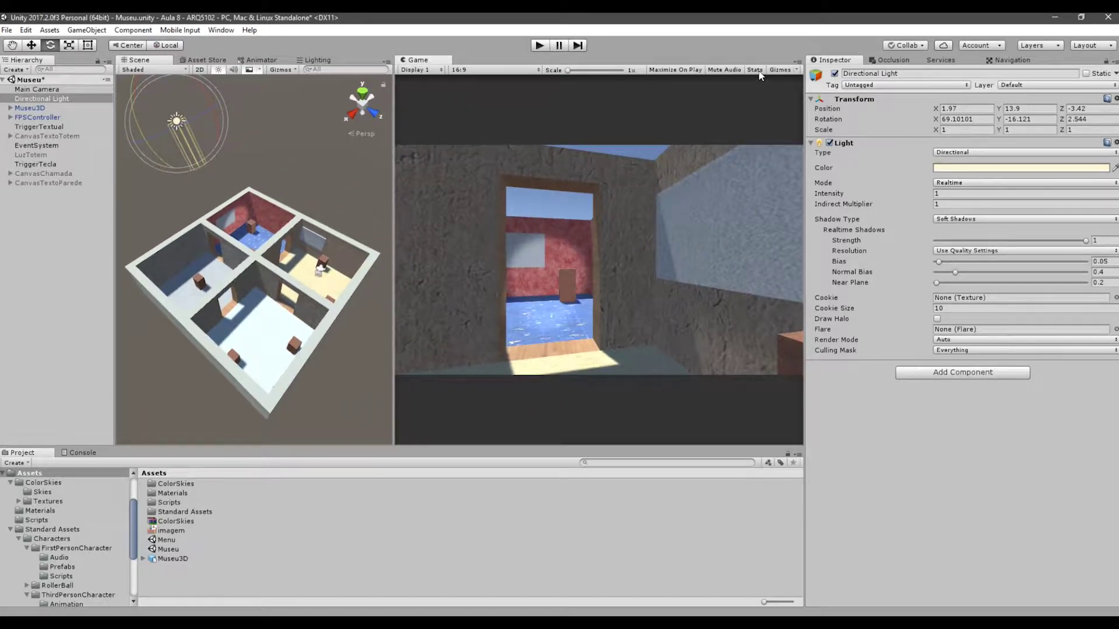
pyautogui.keyDown('alt'); pyautogui.moveTo(269, 292); pyautogui.dragTo(289, 278); pyautogui.keyUp('alt')
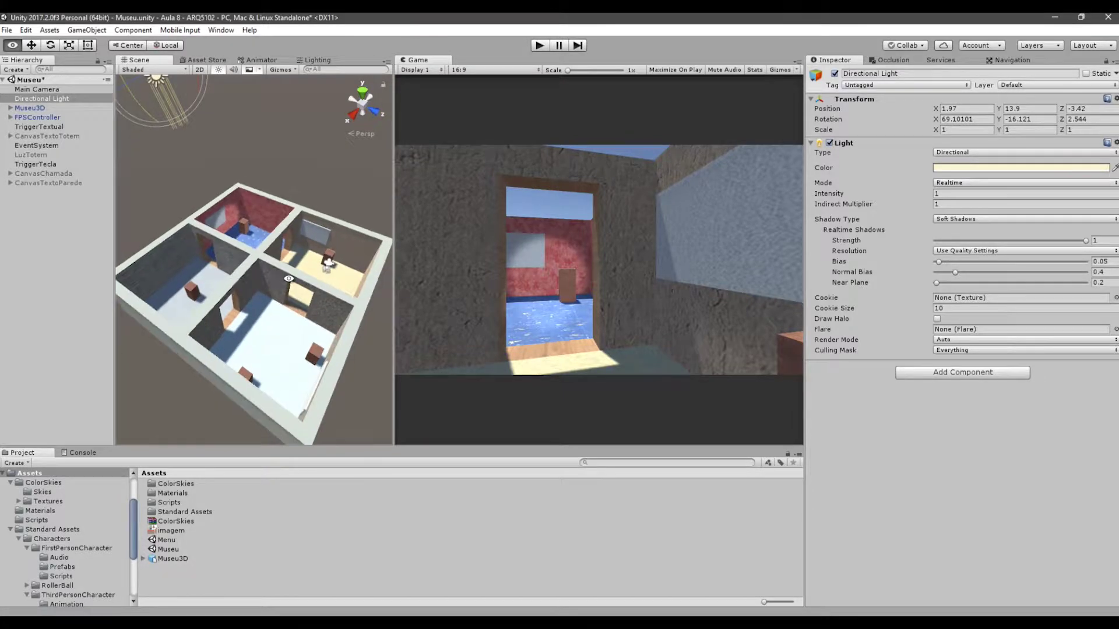
# - Turn on the Game view's Statistics overlay and resize the Game view beside the Scene view
pyautogui.click(754, 69)
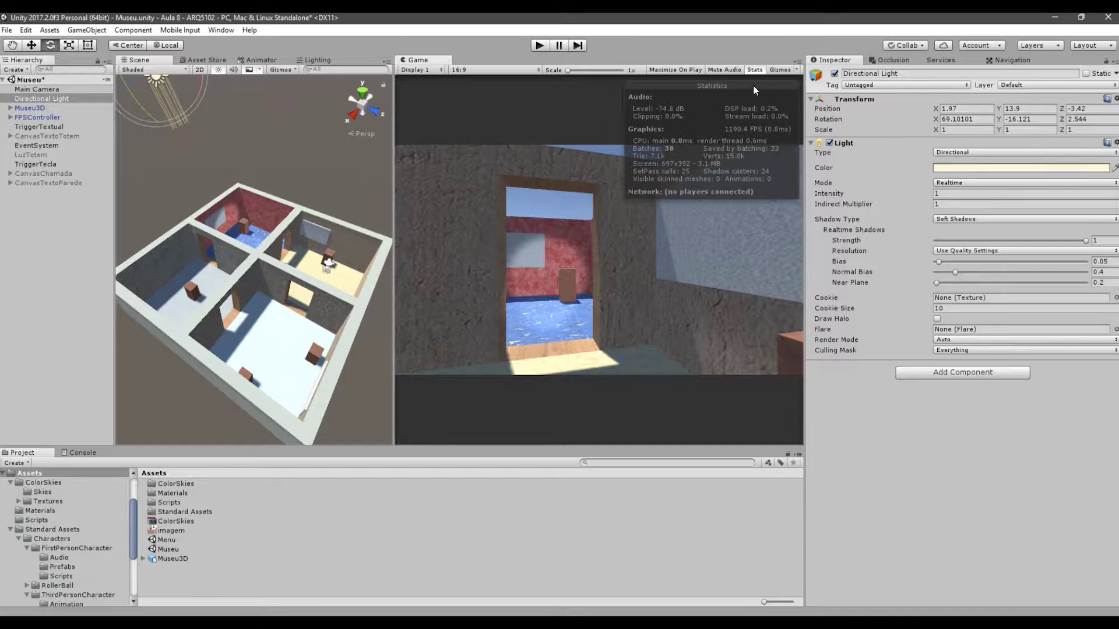
pyautogui.click(754, 70)
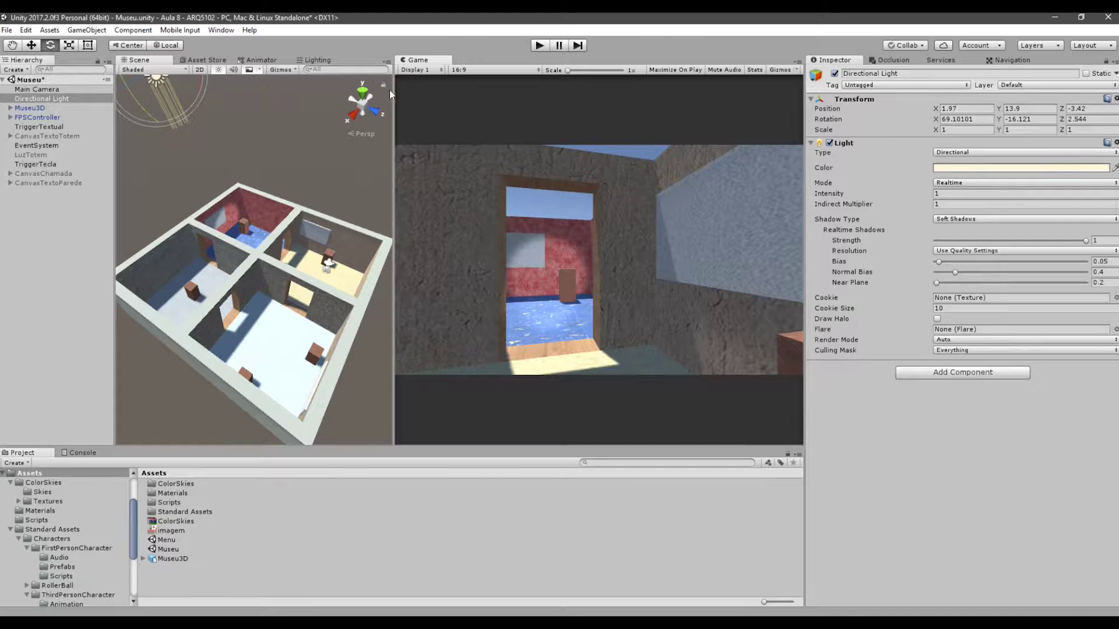
pyautogui.moveTo(391, 90); pyautogui.dragTo(336, 89)
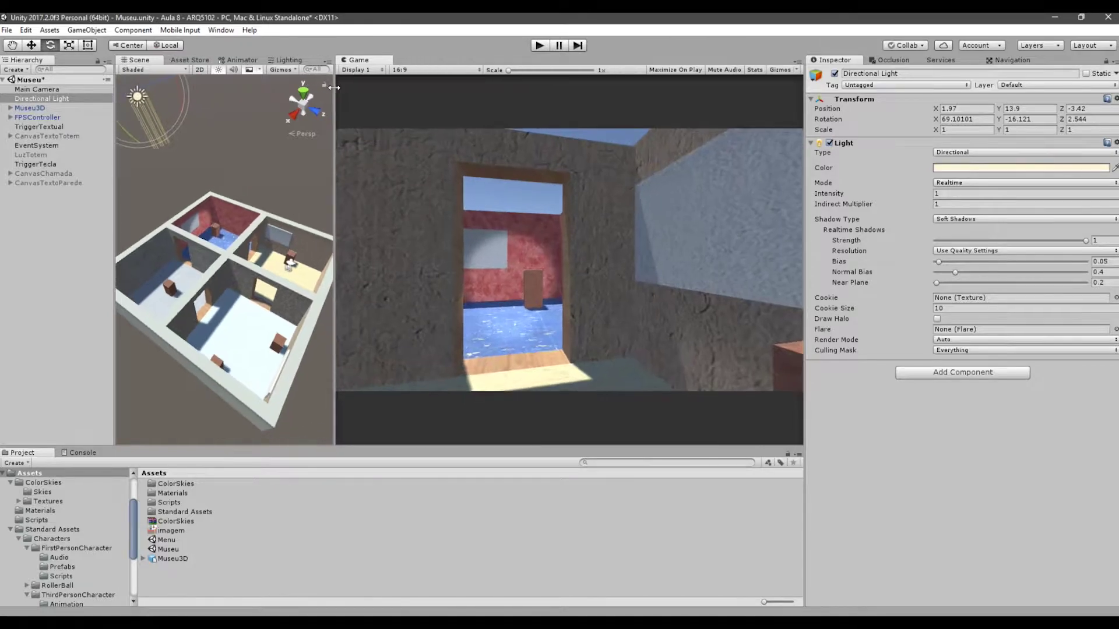
pyautogui.click(755, 70)
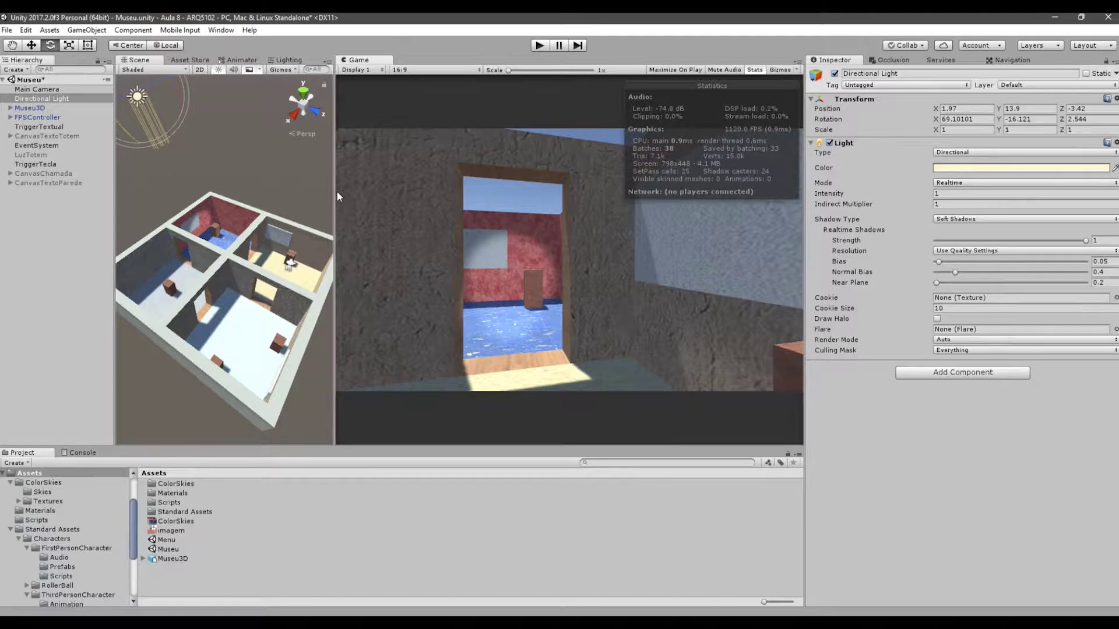
pyautogui.moveTo(335, 192); pyautogui.dragTo(356, 221)
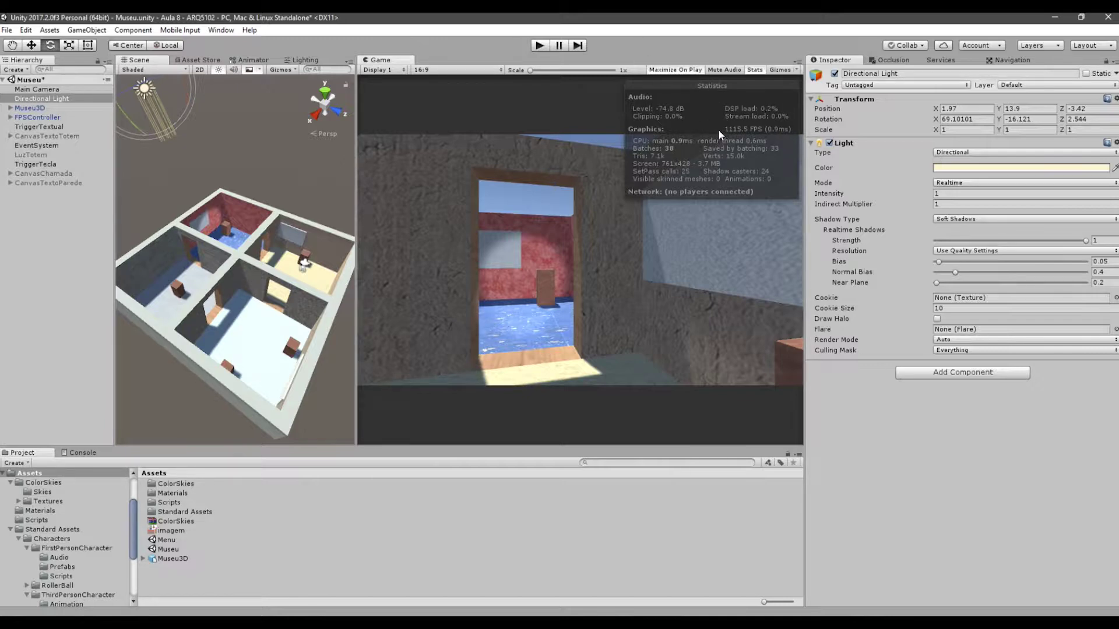
# - Play the scene with the Game view maximized and check the rendering statistics while walking into the red room
pyautogui.click(539, 46)
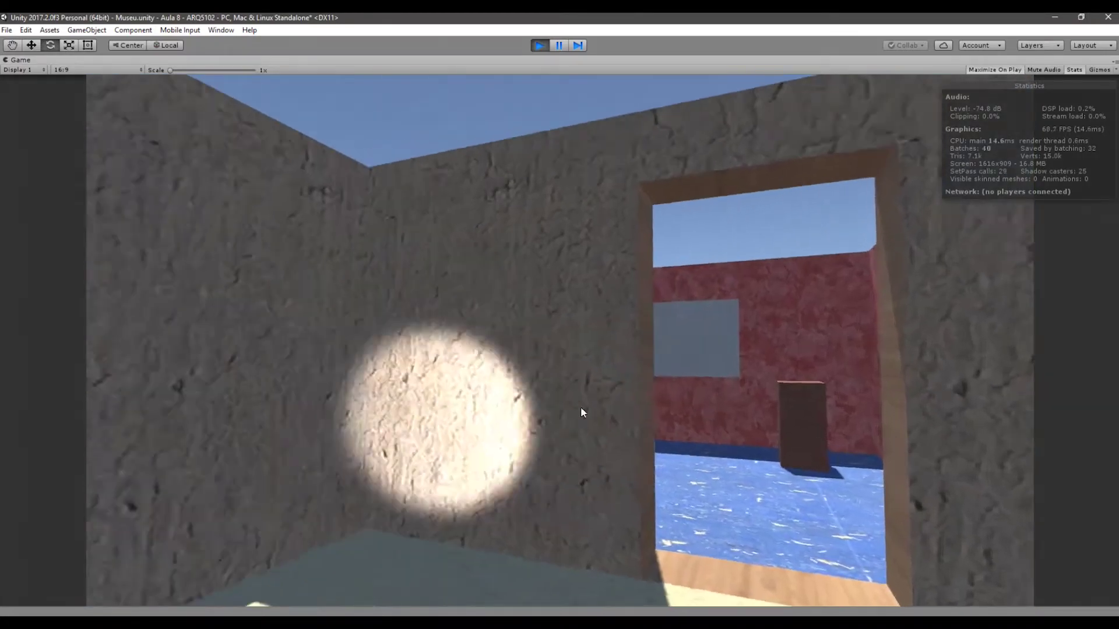
pyautogui.press('w')
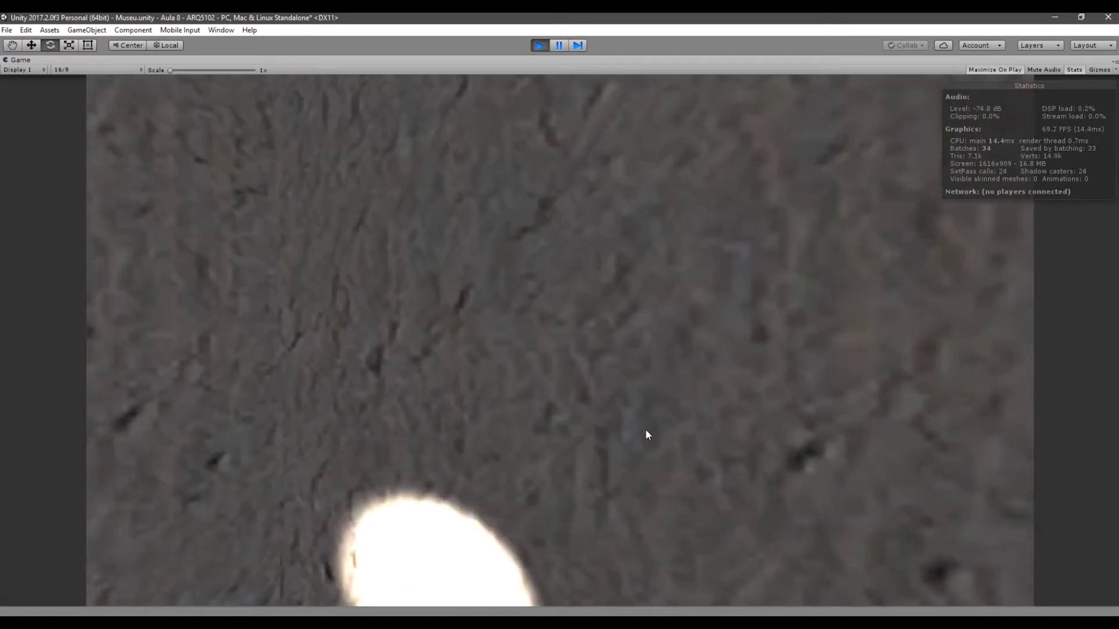
pyautogui.press('s')
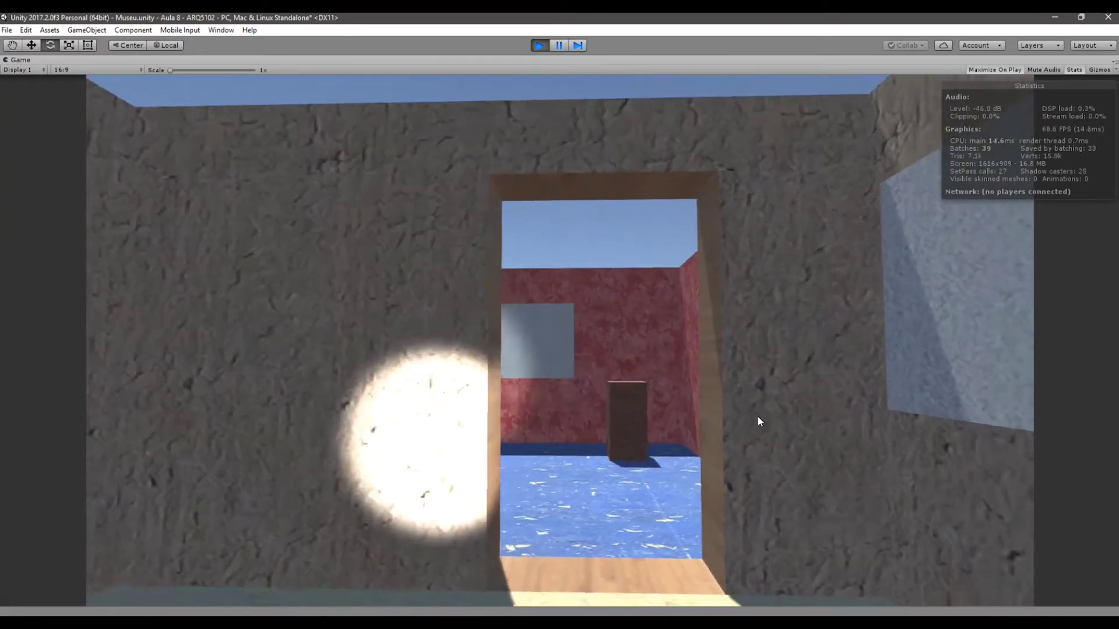
pyautogui.press('w')
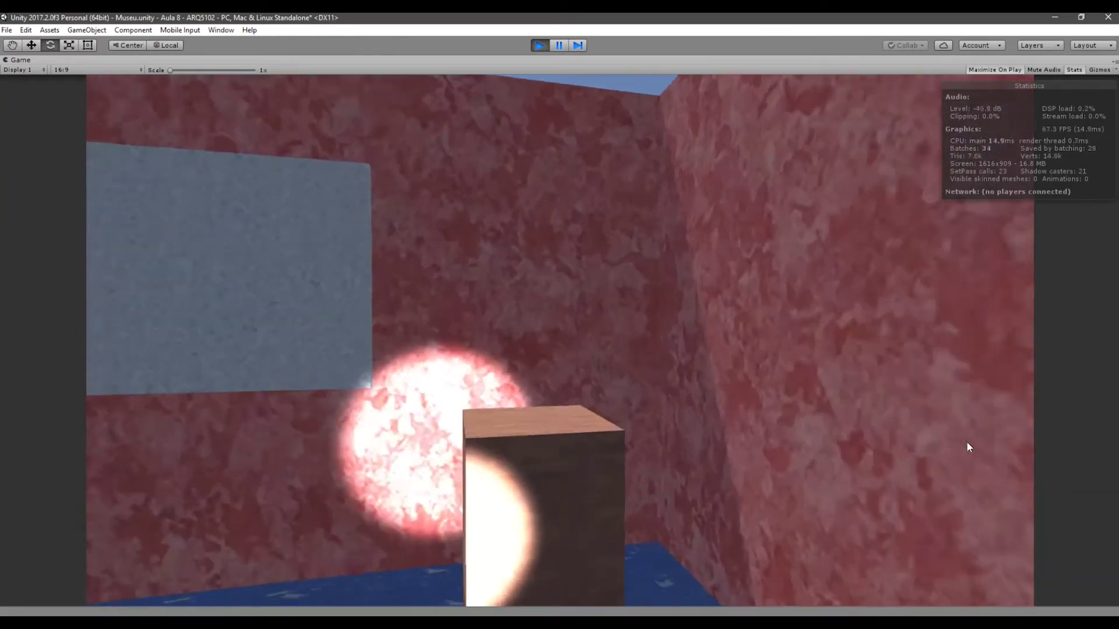
pyautogui.press('s')
pyautogui.press('w')
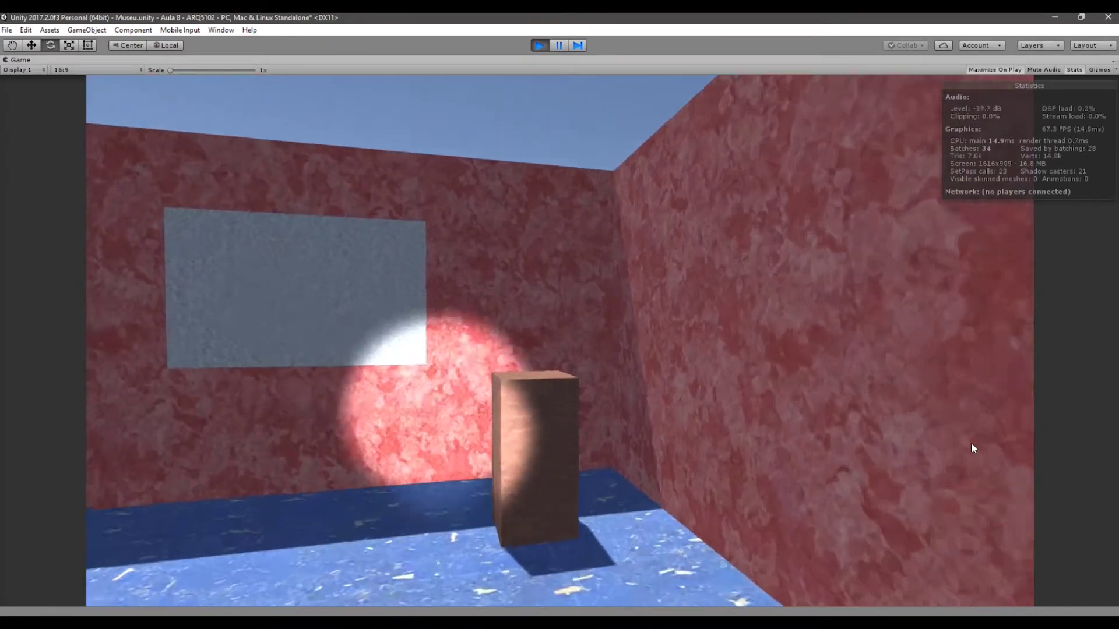
# - Approach the red room's totem to trigger its text panel, checking the statistics, and back away towards the grey room's doorway
pyautogui.press('w')
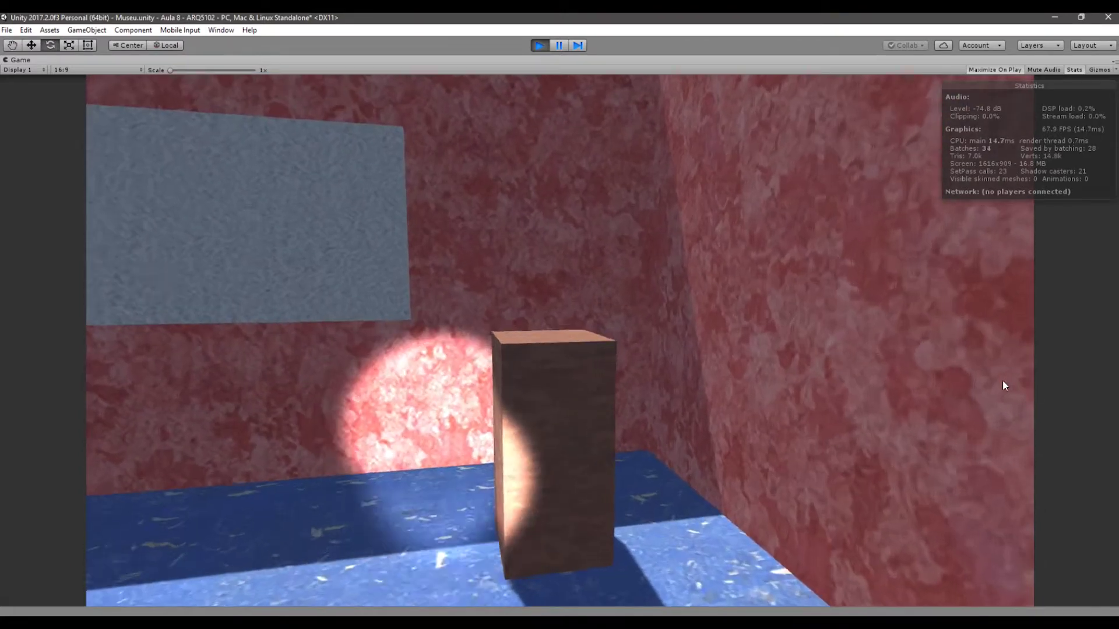
pyautogui.press('w')
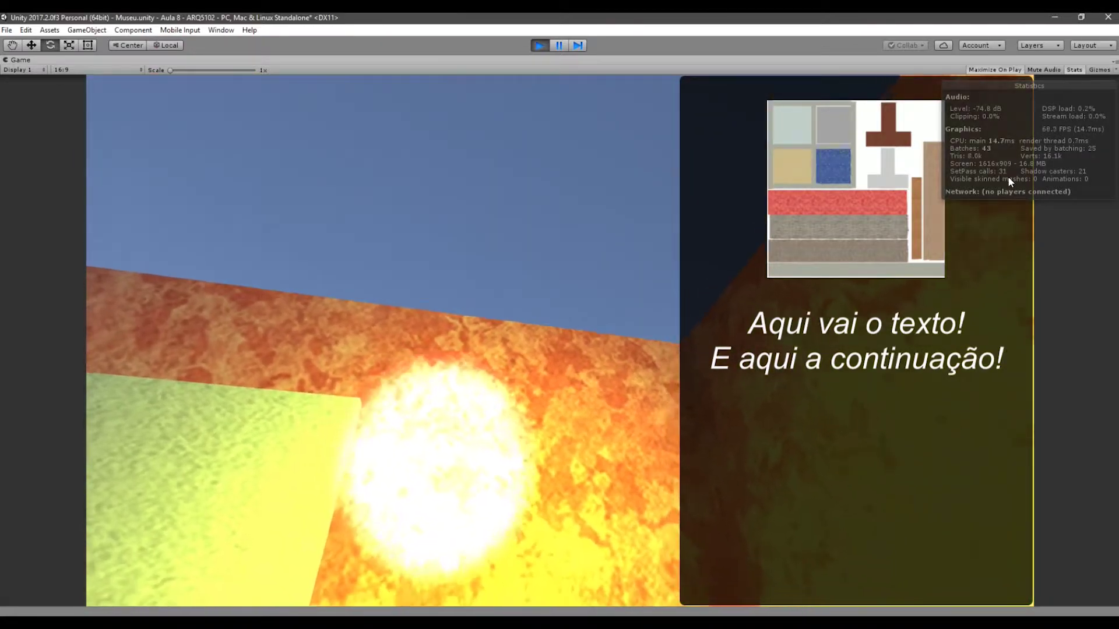
pyautogui.press('s')
pyautogui.press('w')
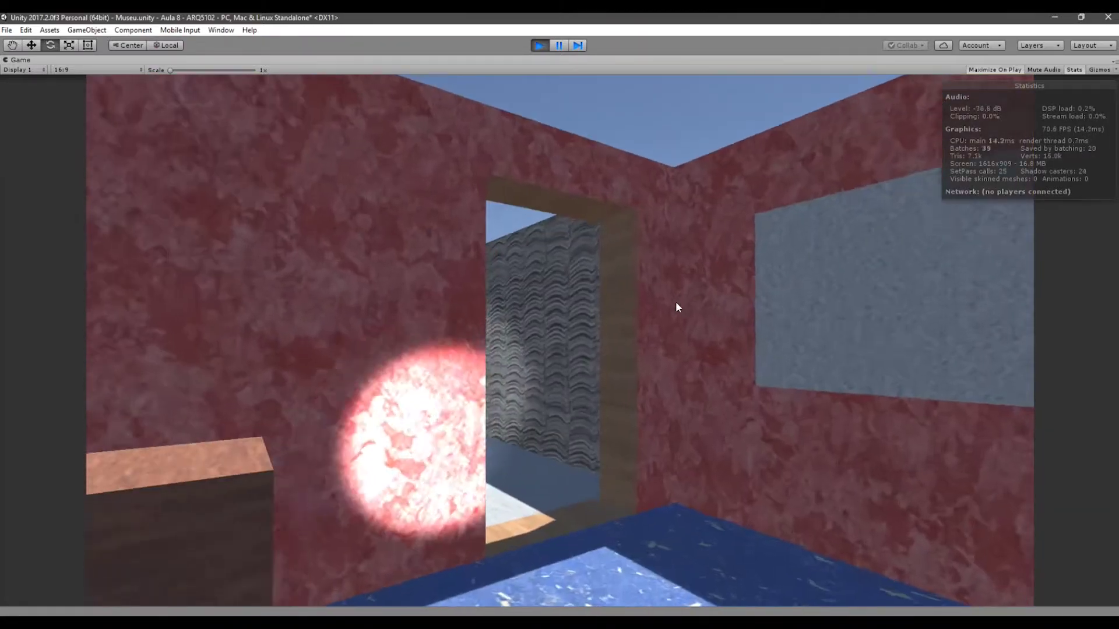
# - Enter the grey room, trigger the wall information beside the totem, examine the statistics there and back out of the room
pyautogui.press('w')
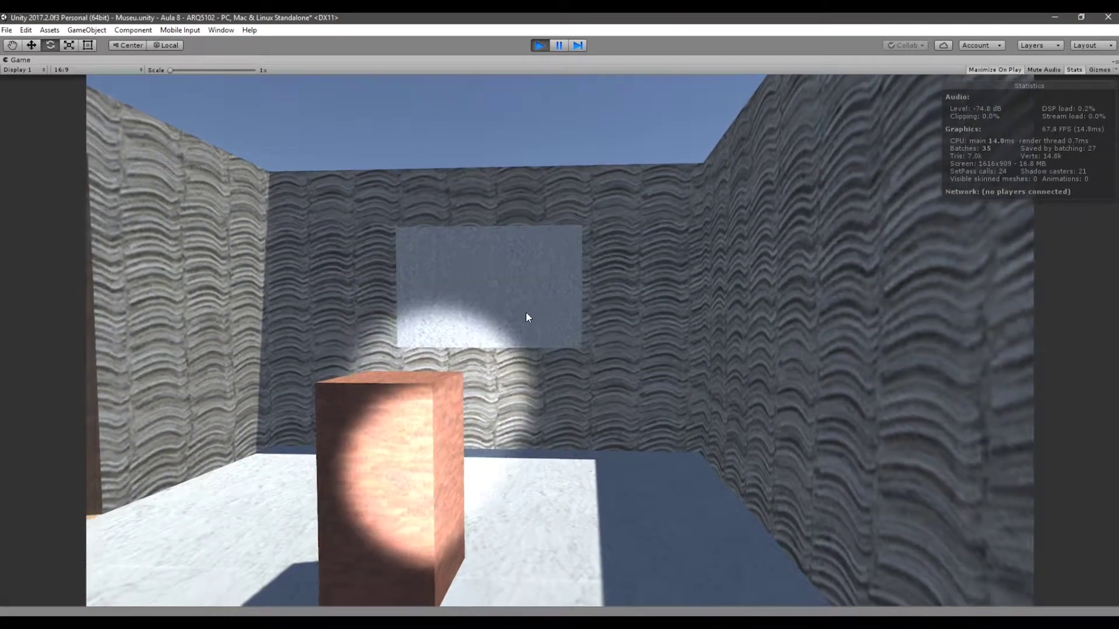
pyautogui.press('w')
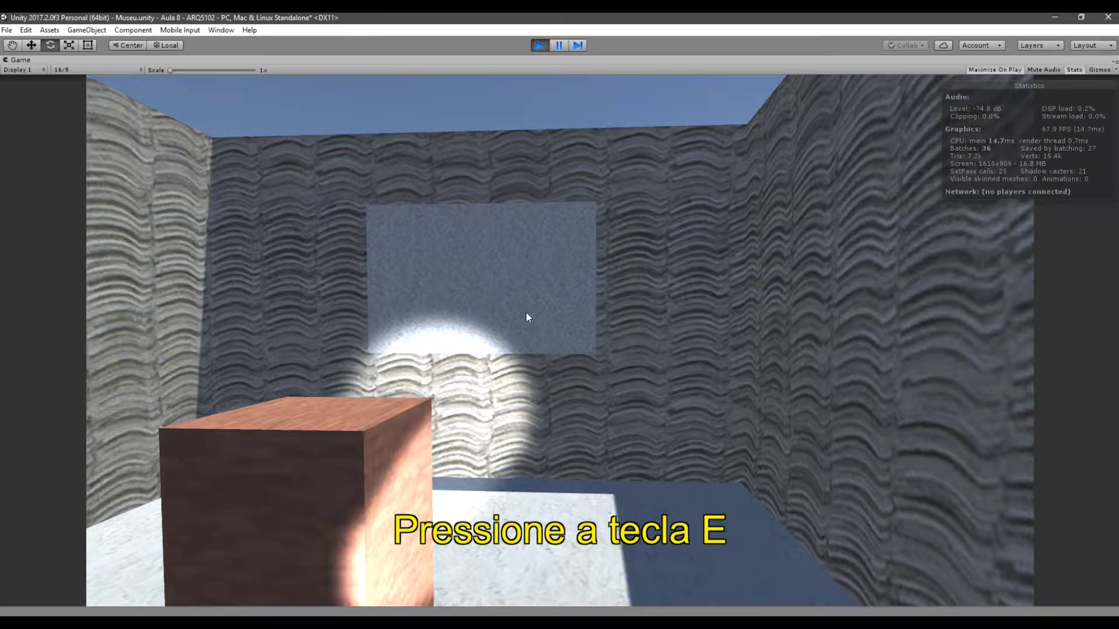
pyautogui.press('d')
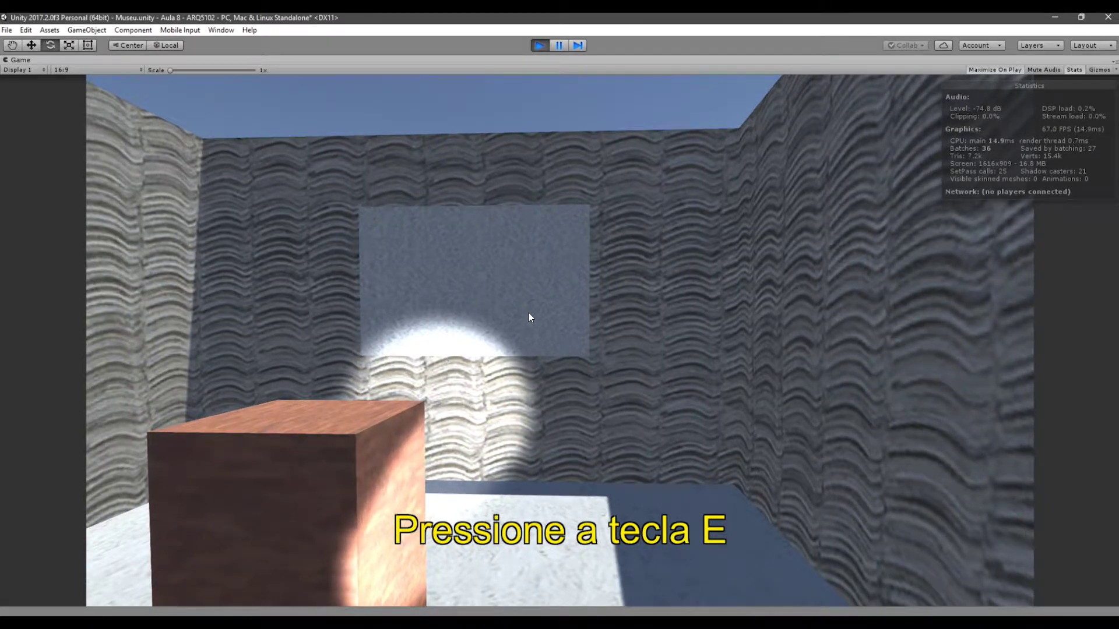
pyautogui.press('e')
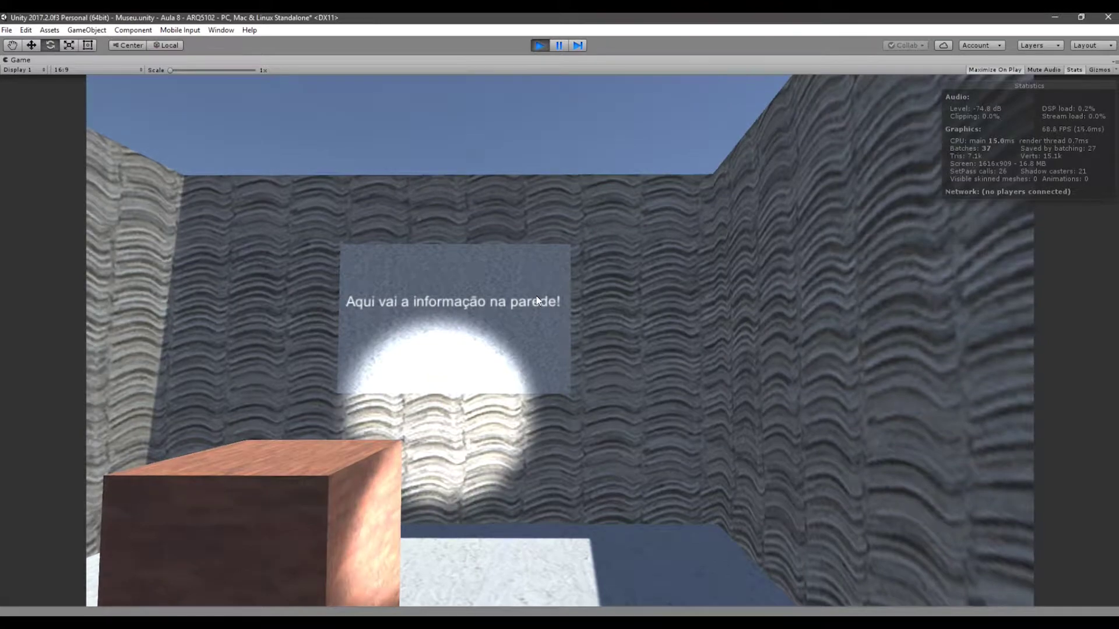
pyautogui.press('w')
pyautogui.press('s')
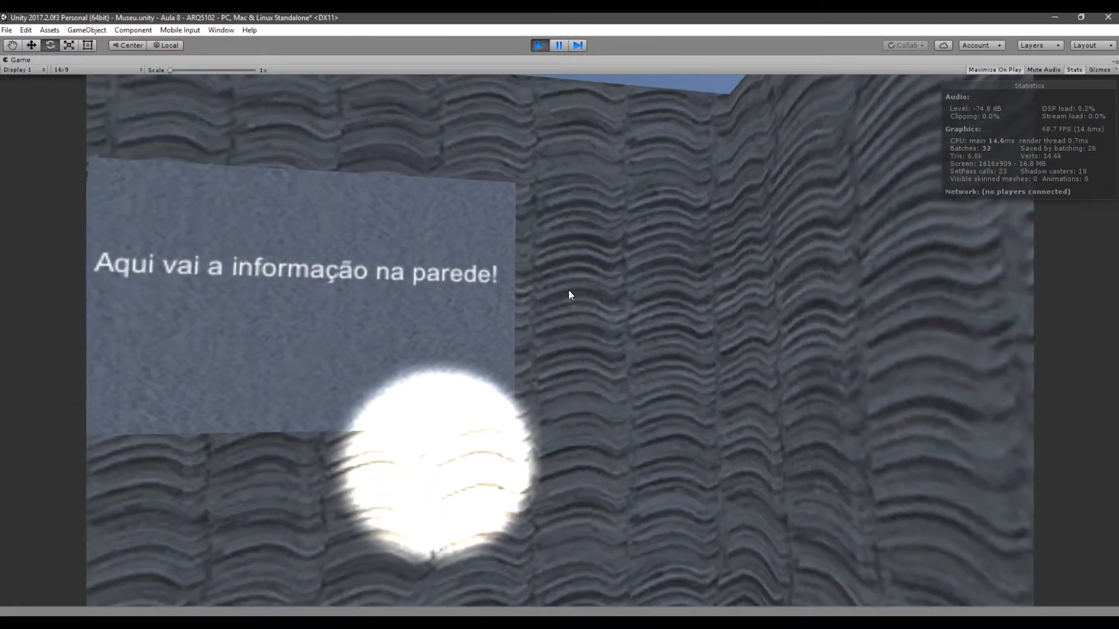
pyautogui.press('s')
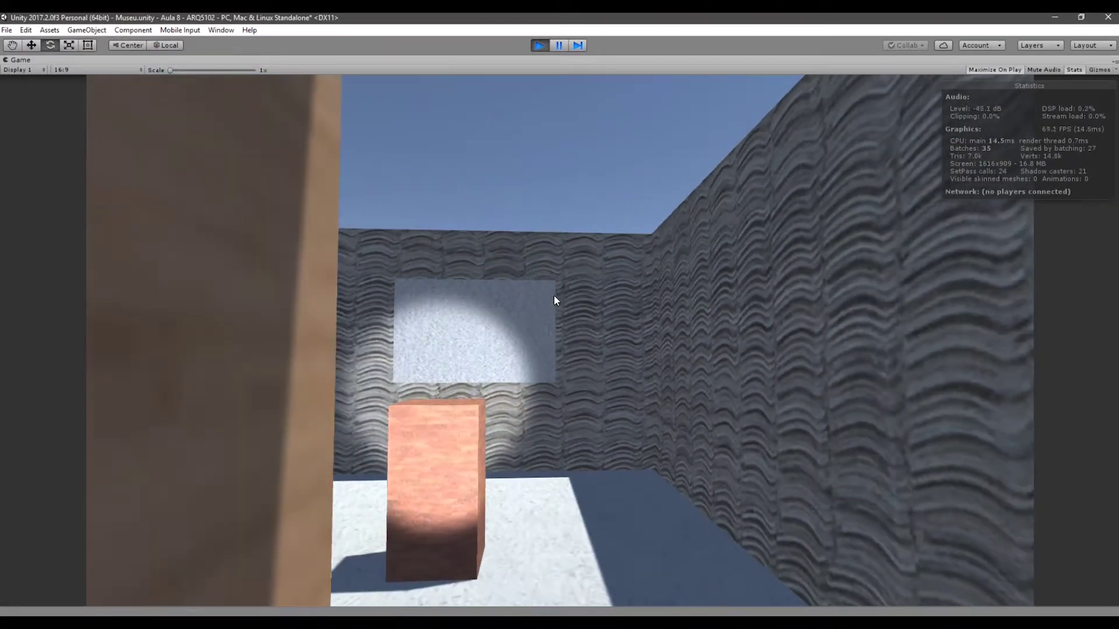
# - Walk through the red room into the next room, check the rendering statistics along the way, and stop playing the scene
pyautogui.press('w')
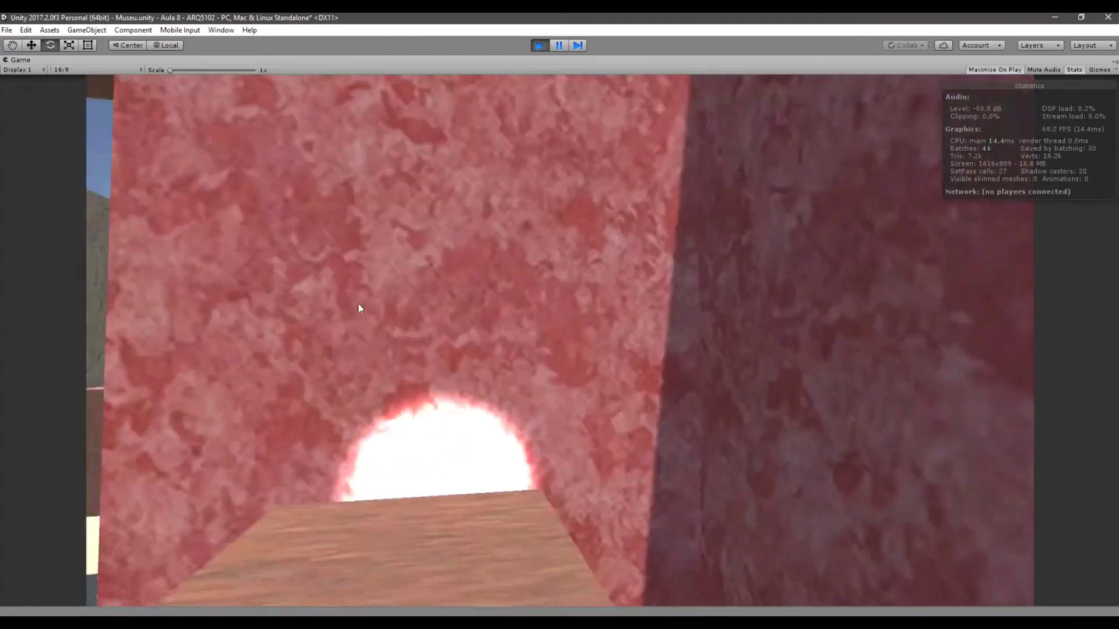
pyautogui.press('s')
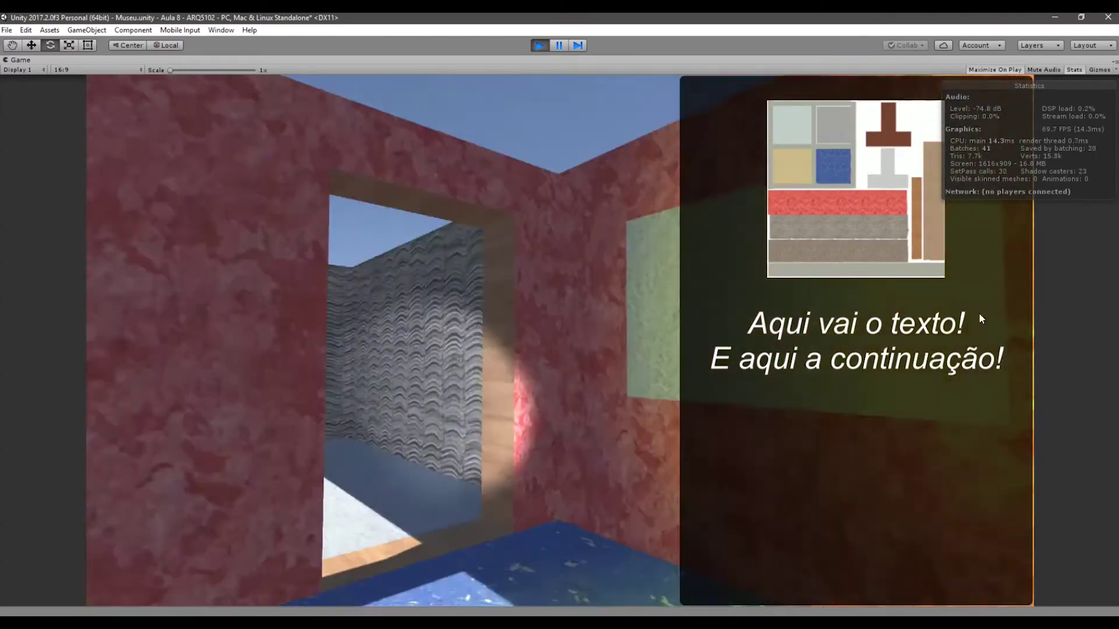
pyautogui.press('w')
pyautogui.press('w')
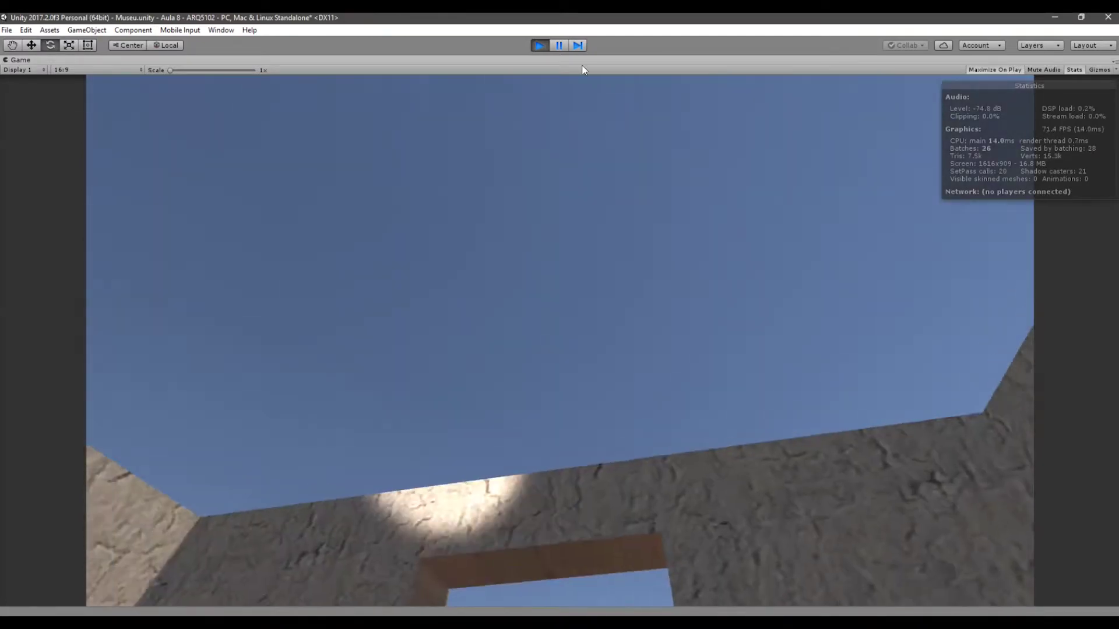
pyautogui.hotkey('ctrl', 'p')
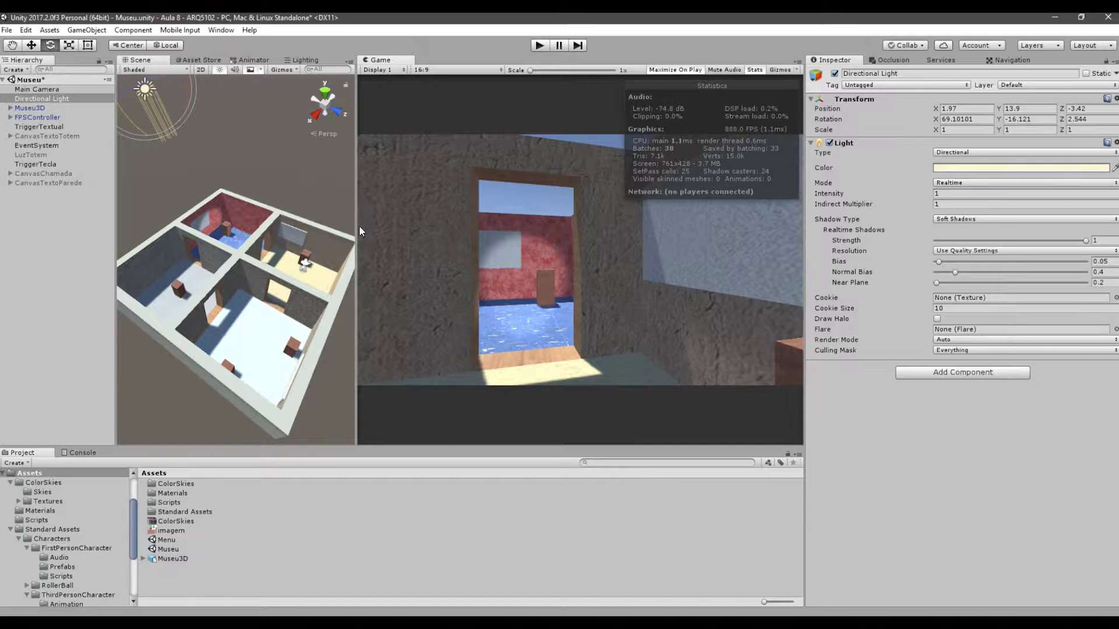
# - Widen the Scene view beside the Game view and examine the museum and its directional light from several angles
pyautogui.moveTo(357, 226); pyautogui.dragTo(466, 221)
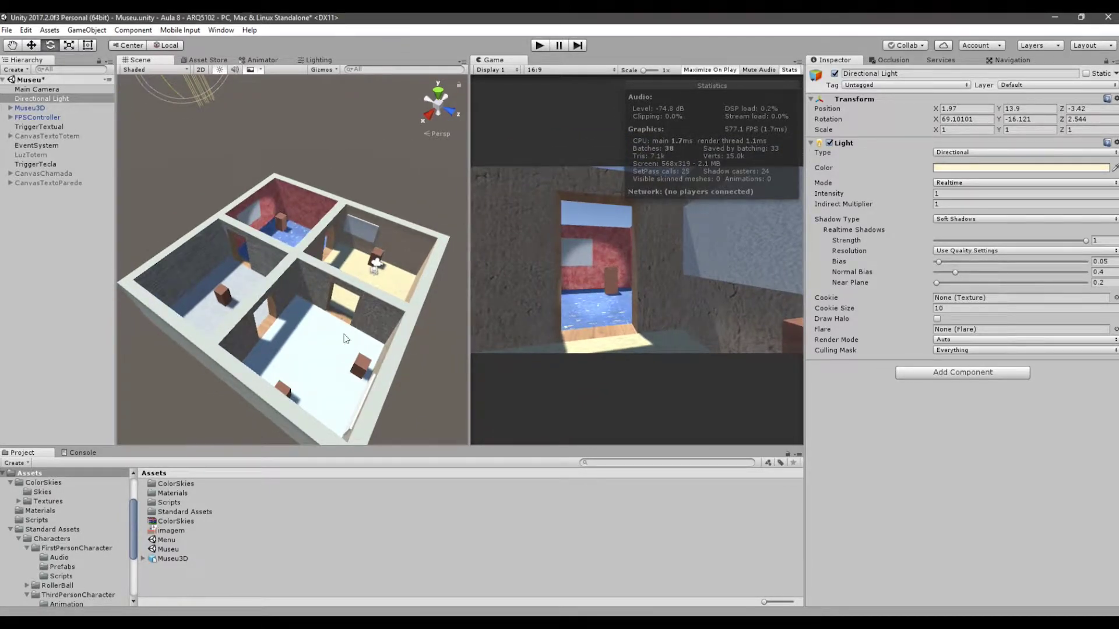
pyautogui.scroll(3, 347, 338)
pyautogui.keyDown('alt'); pyautogui.moveTo(346, 338); pyautogui.dragTo(489, 290); pyautogui.keyUp('alt')
pyautogui.scroll(-2, 367, 280)
pyautogui.keyDown('alt'); pyautogui.moveTo(367, 279); pyautogui.dragTo(311, 274); pyautogui.keyUp('alt')
pyautogui.press('e')
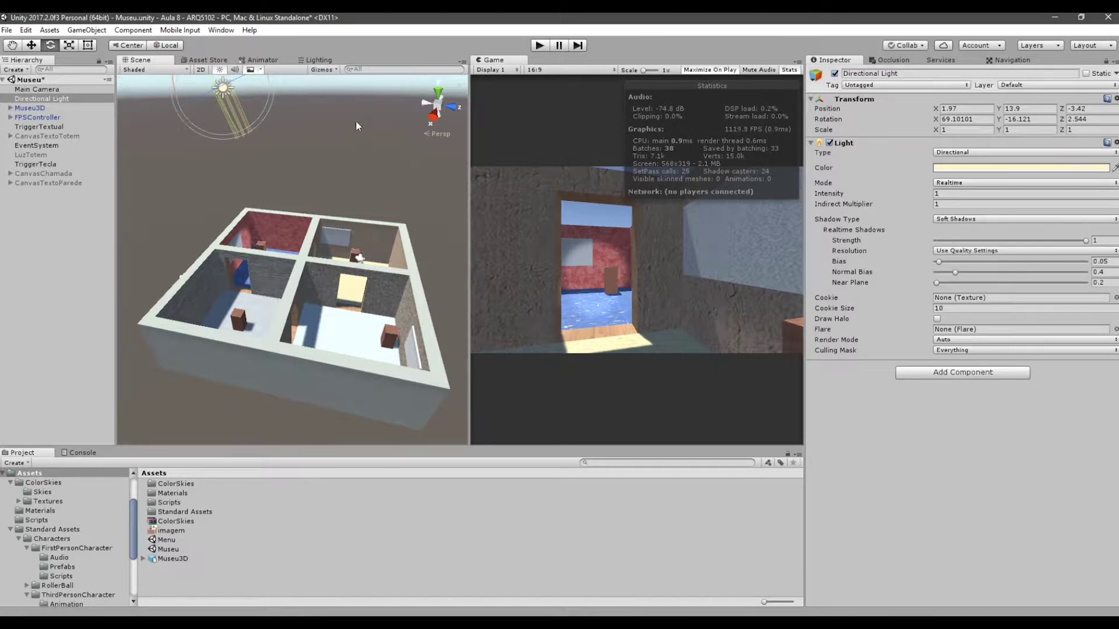
# - Open the Lighting settings, widen their panel beside the Game view, and look through the Scene options
pyautogui.click(320, 59)
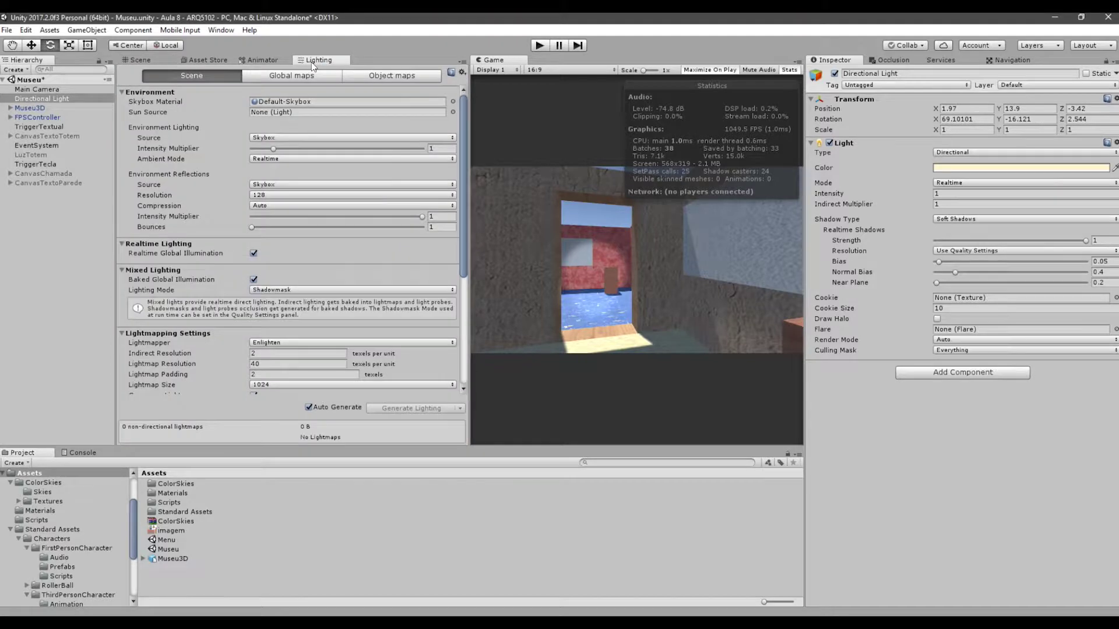
pyautogui.click(215, 30)
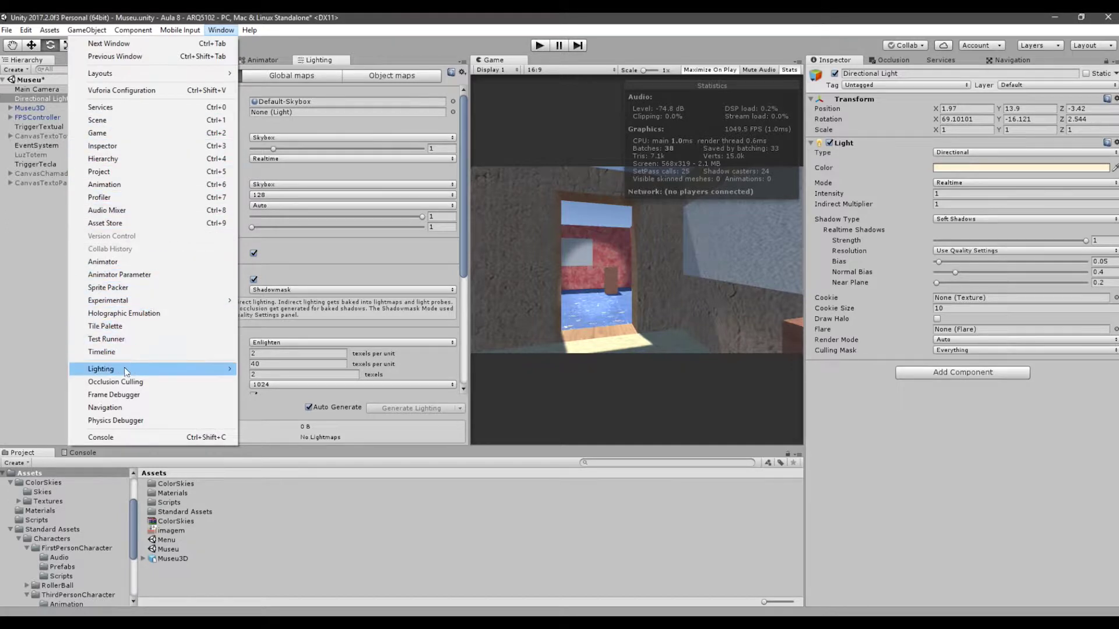
pyautogui.moveTo(111, 370)
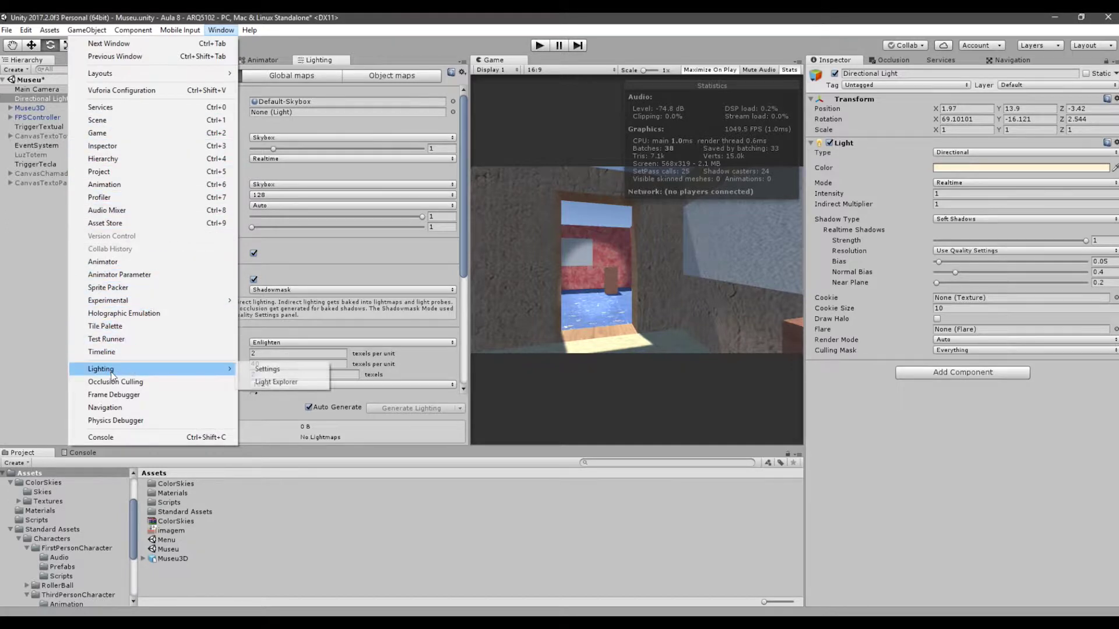
pyautogui.click(265, 370)
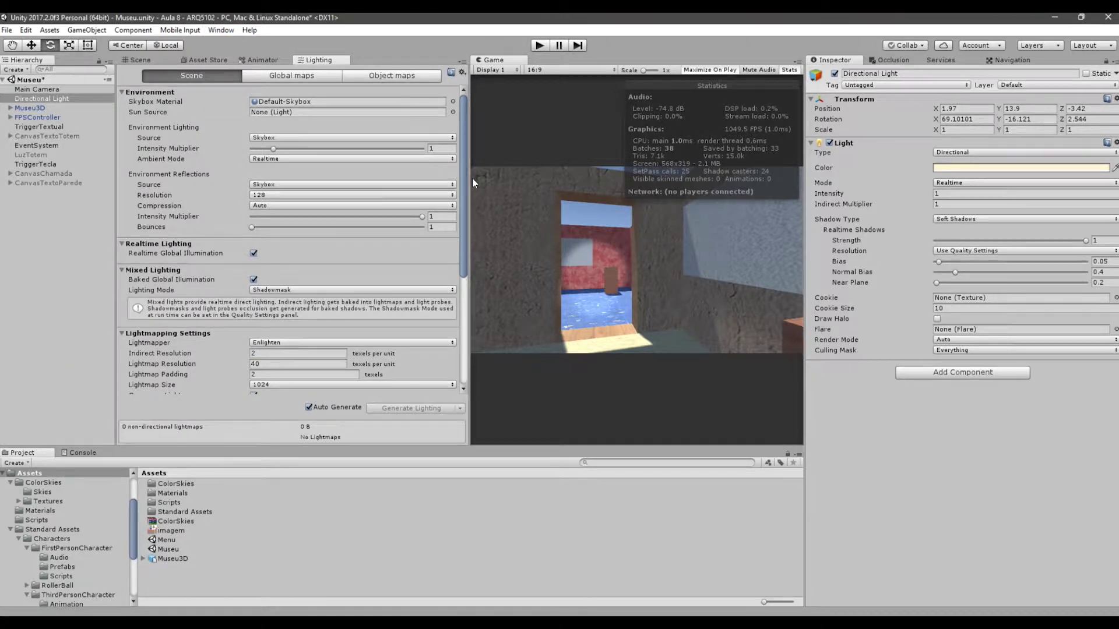
pyautogui.moveTo(471, 177); pyautogui.dragTo(513, 177)
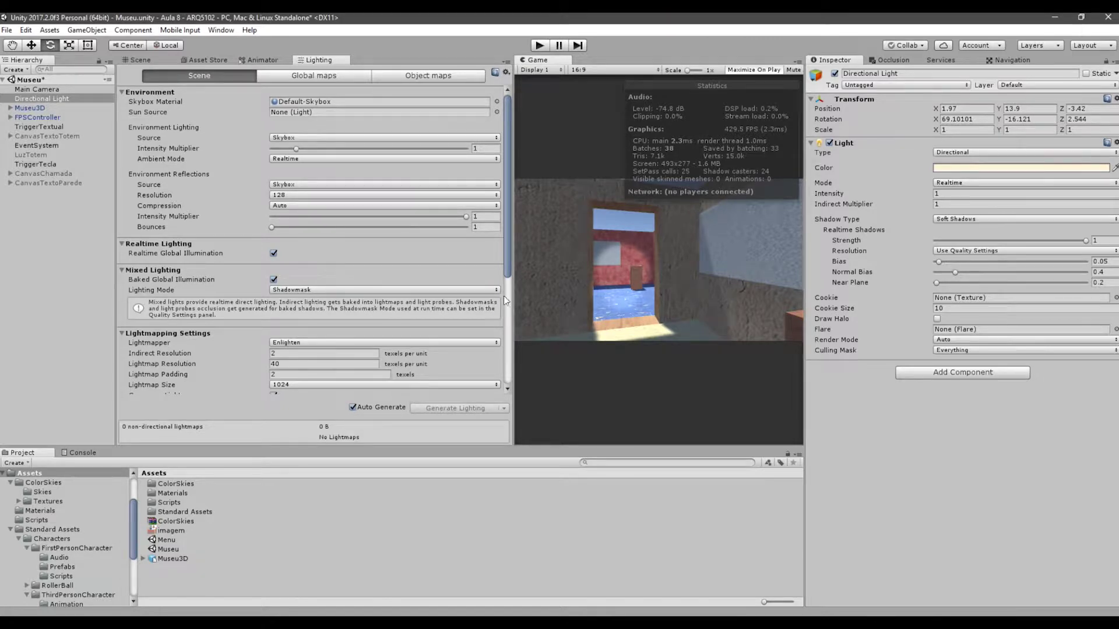
pyautogui.scroll(-3, 488, 279)
pyautogui.scroll(5, 488, 296)
# - Compare the sky in the Scene view with the Skybox Material setting, view the materials available for it, and keep Default-Skybox
pyautogui.moveTo(180, 107)
pyautogui.click(143, 60)
pyautogui.moveTo(212, 183); pyautogui.dragTo(395, 187, button='right')
pyautogui.press('s')
pyautogui.press('e')
pyautogui.click(318, 60)
pyautogui.click(309, 101)
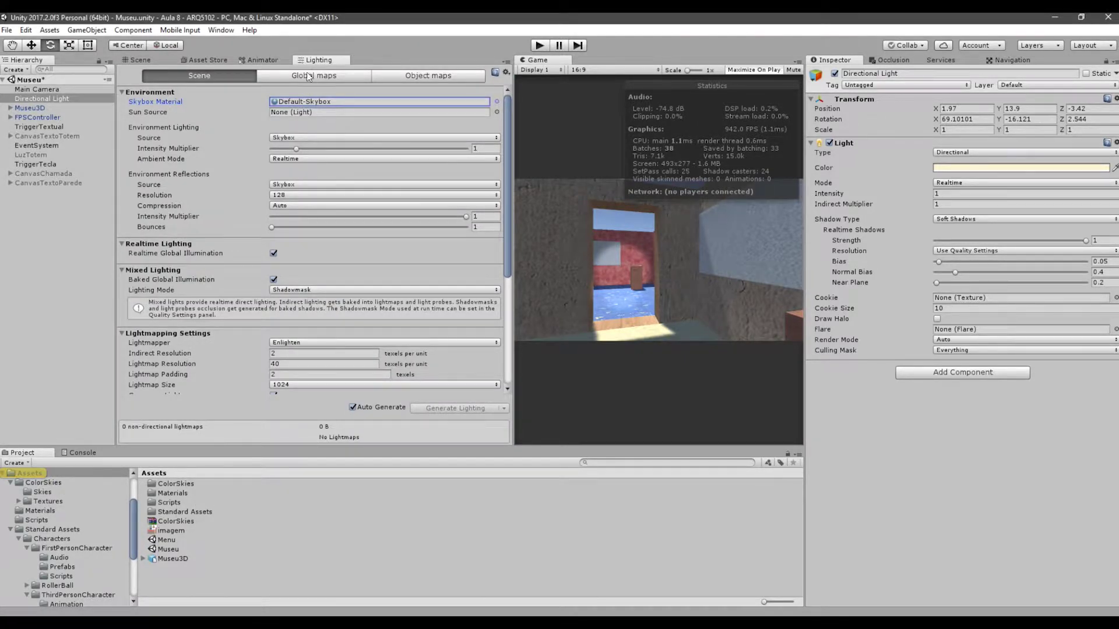
pyautogui.click(497, 101)
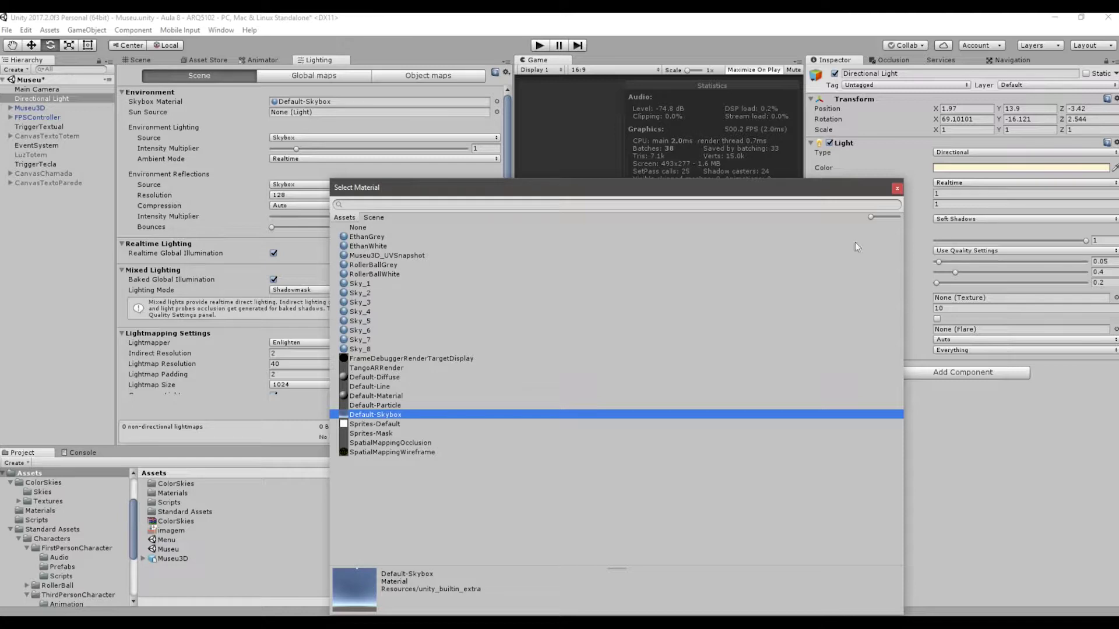
pyautogui.click(897, 189)
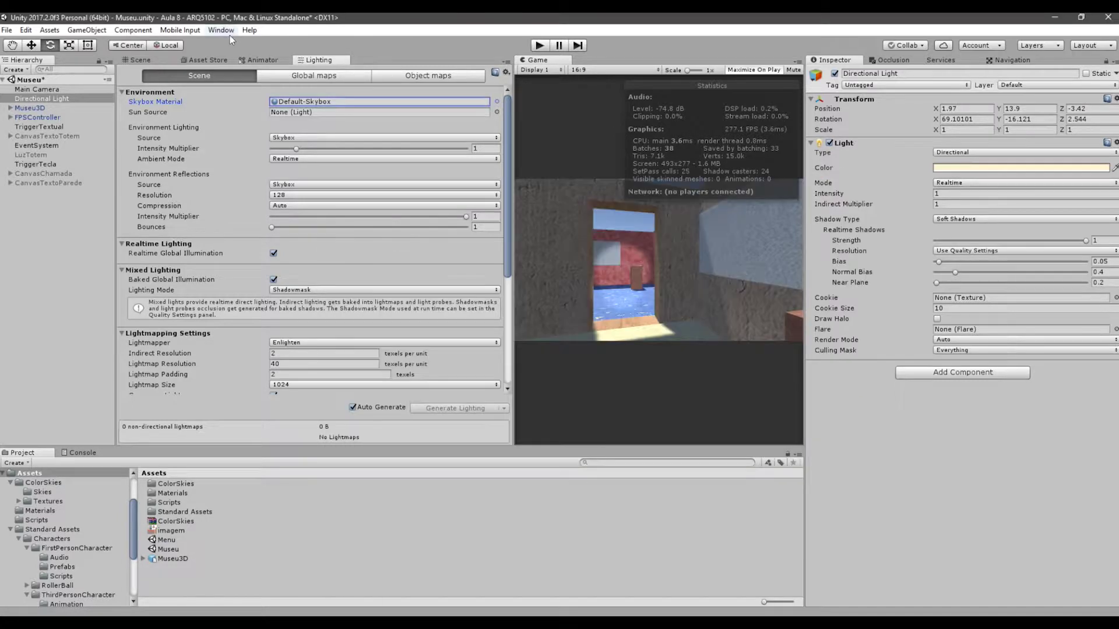
# - Examine the default sky around the museum in the Scene view, from the horizon, from beneath and from above
pyautogui.click(150, 62)
pyautogui.keyDown('alt'); pyautogui.moveTo(305, 180); pyautogui.dragTo(409, 166); pyautogui.keyUp('alt')
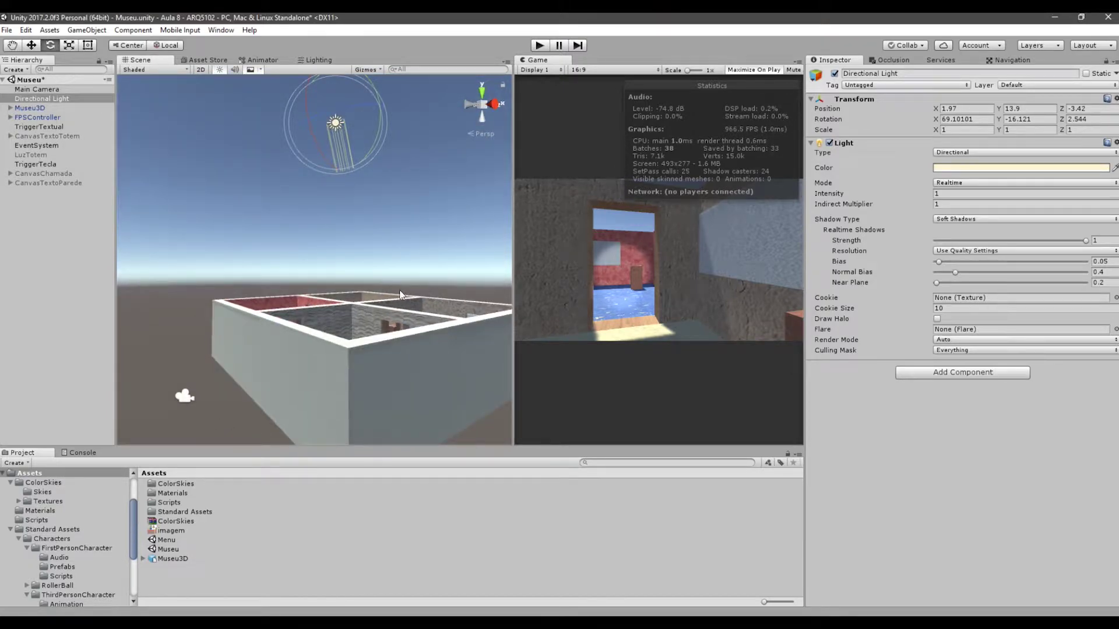
pyautogui.keyDown('alt'); pyautogui.moveTo(467, 357); pyautogui.dragTo(134, 146); pyautogui.keyUp('alt')
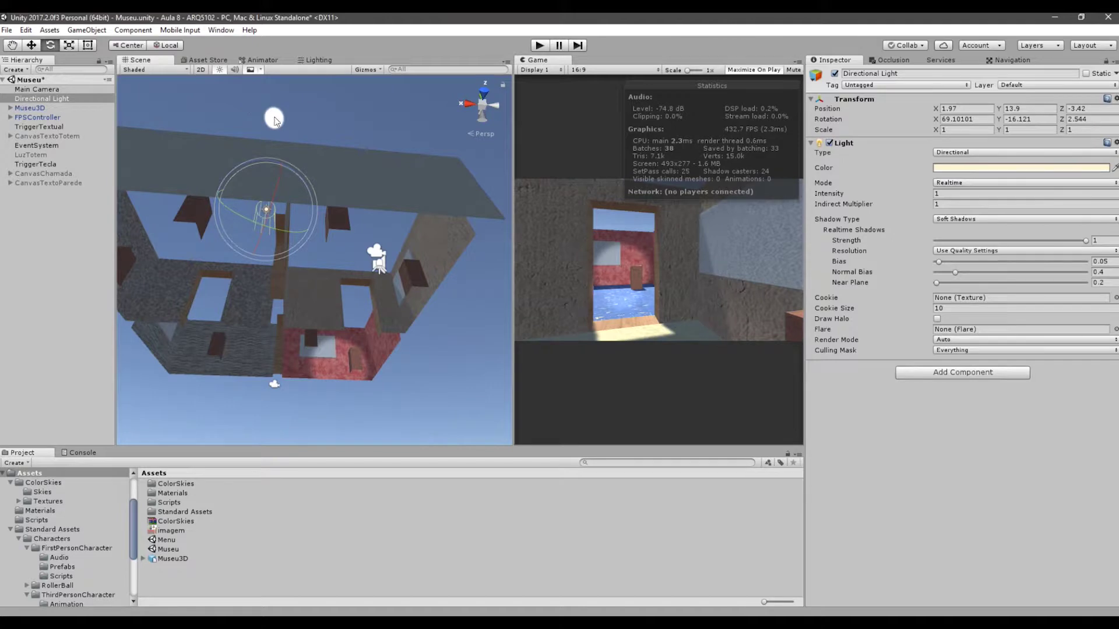
pyautogui.keyDown('alt'); pyautogui.moveTo(274, 119); pyautogui.dragTo(329, 260); pyautogui.keyUp('alt')
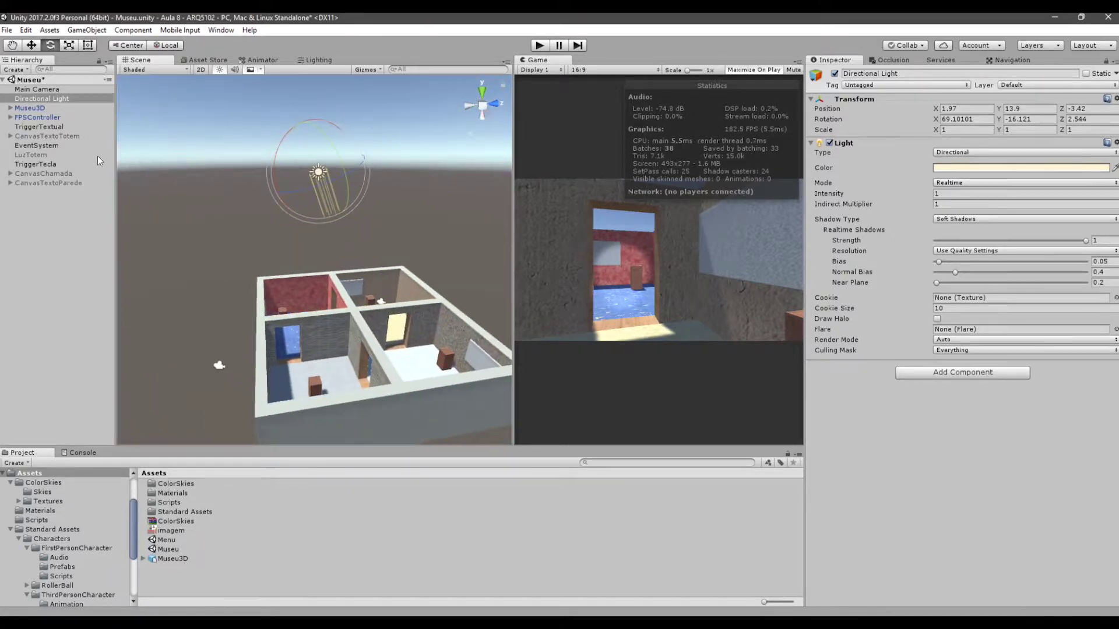
# - Open the Skies folder inside ColorSkies, select the Sky_1 material, and widen the Inspector to show its preview
pyautogui.doubleClick(173, 484)
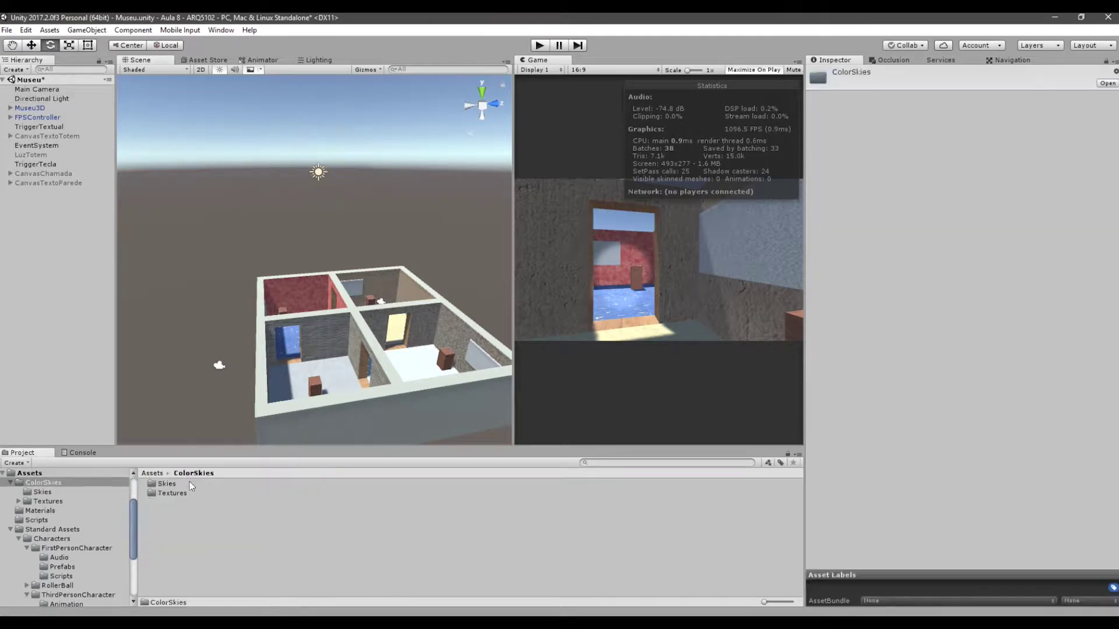
pyautogui.doubleClick(166, 484)
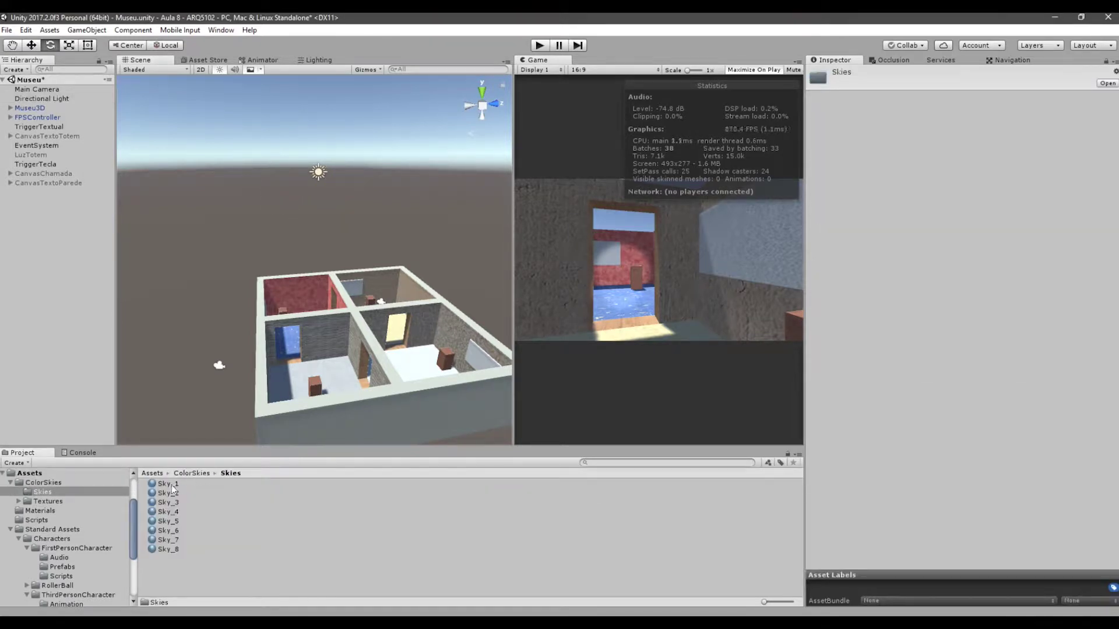
pyautogui.click(193, 476)
pyautogui.doubleClick(164, 484)
pyautogui.click(168, 484)
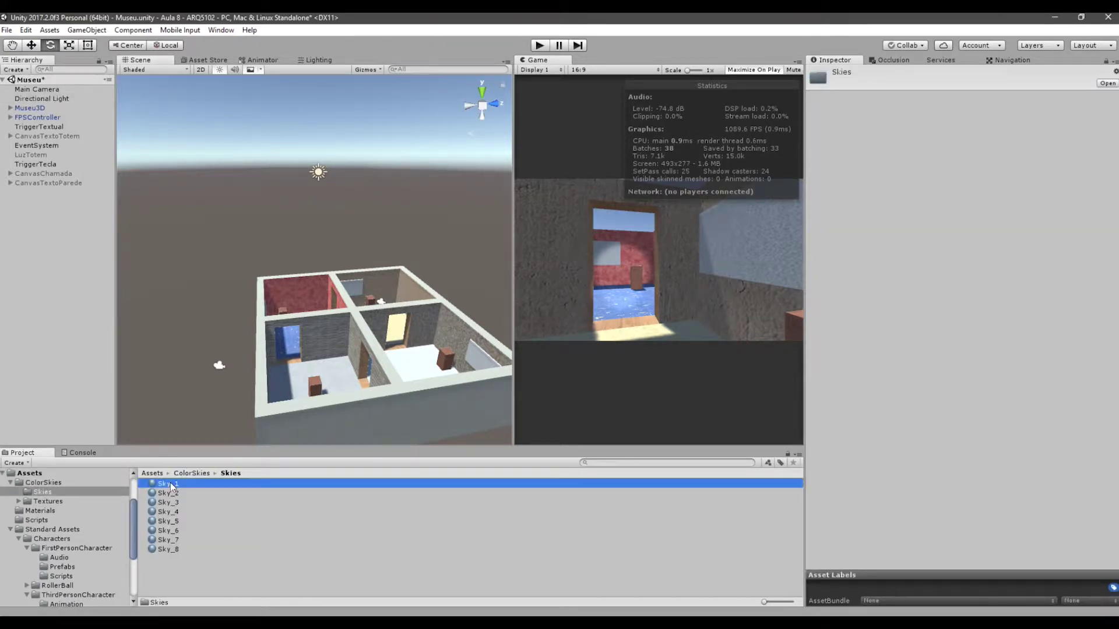
pyautogui.moveTo(808, 411); pyautogui.dragTo(678, 409)
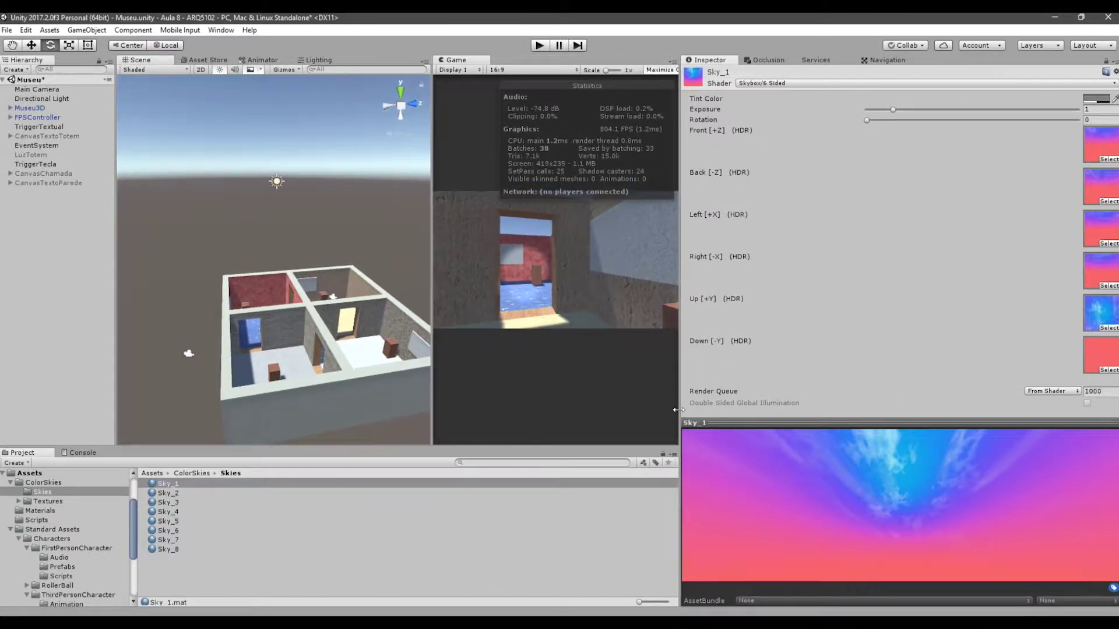
# - Preview the sky materials Sky_2 through Sky_8 one after another, and return to Sky_1
pyautogui.click(174, 493)
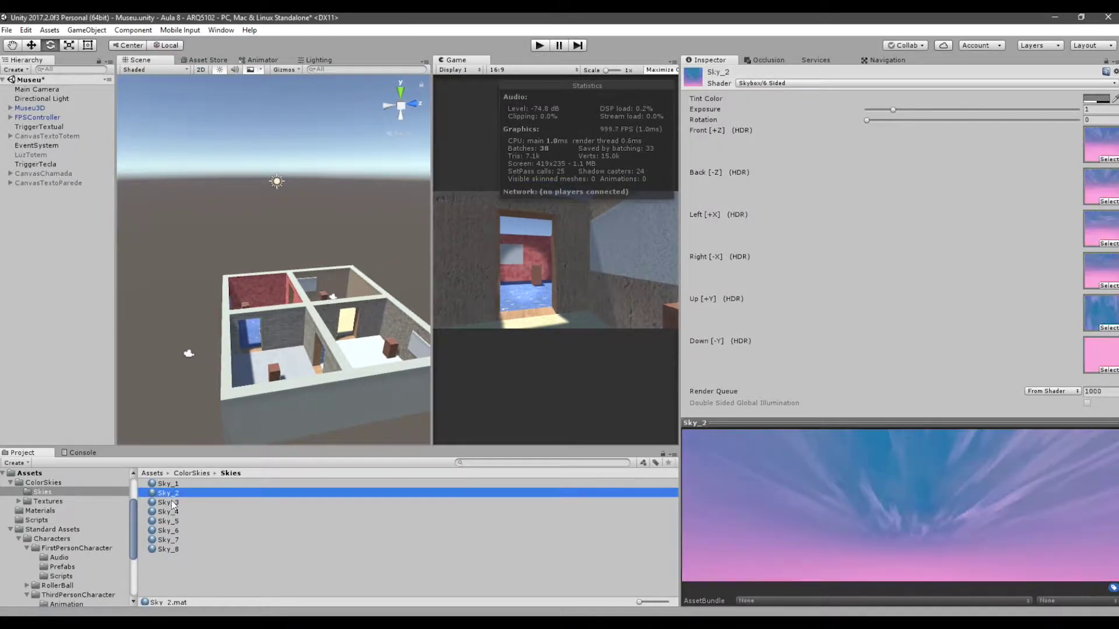
pyautogui.click(174, 503)
pyautogui.click(175, 512)
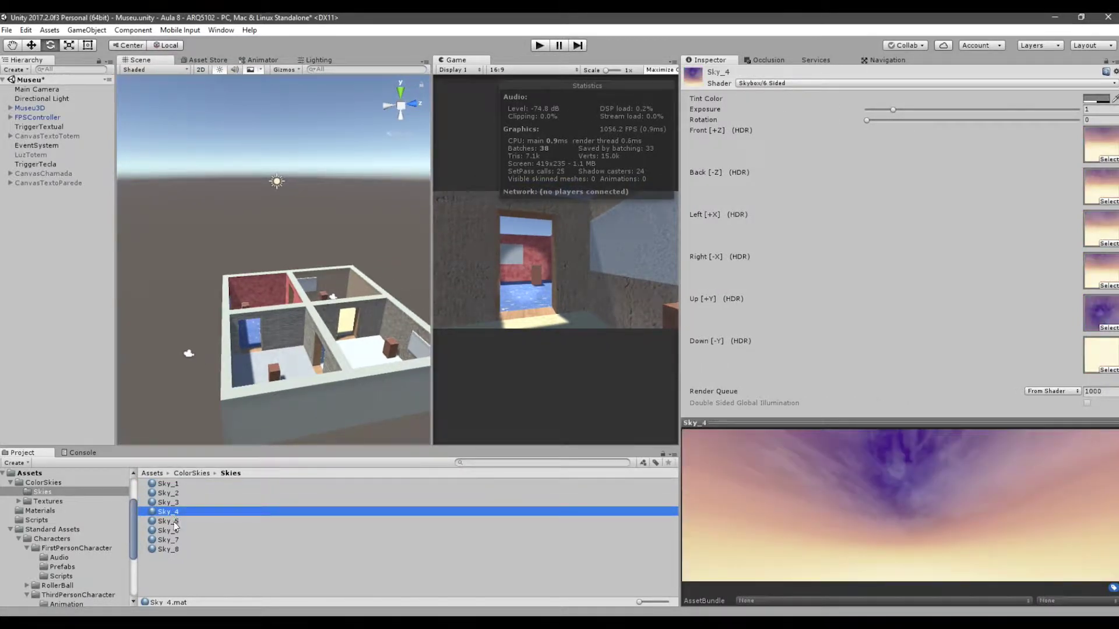
pyautogui.click(174, 522)
pyautogui.click(173, 531)
pyautogui.click(175, 540)
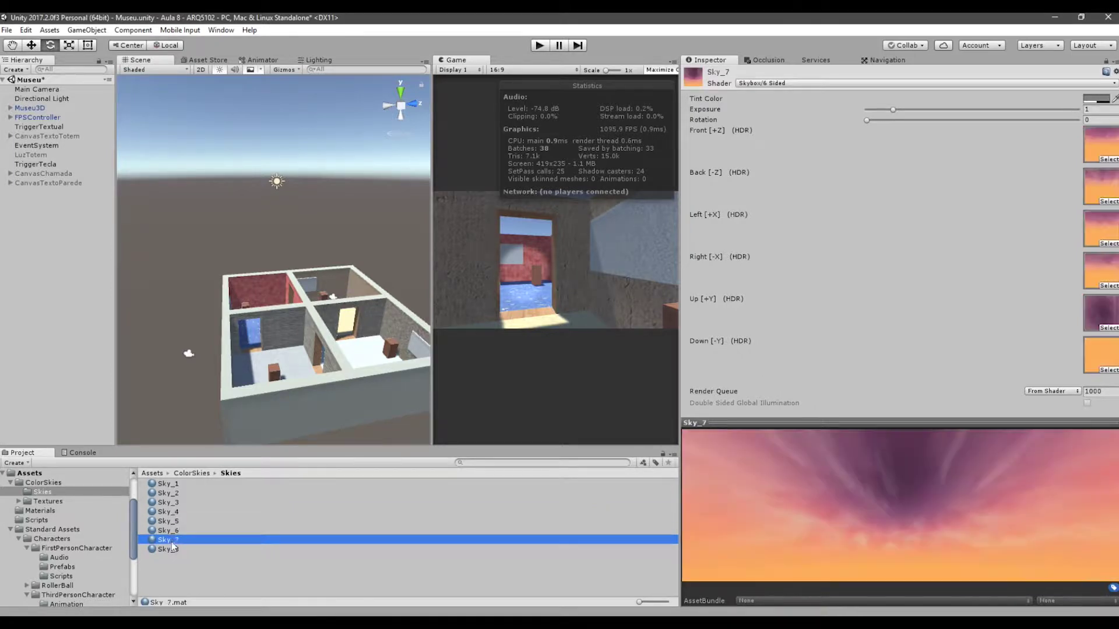
pyautogui.click(174, 550)
pyautogui.click(175, 485)
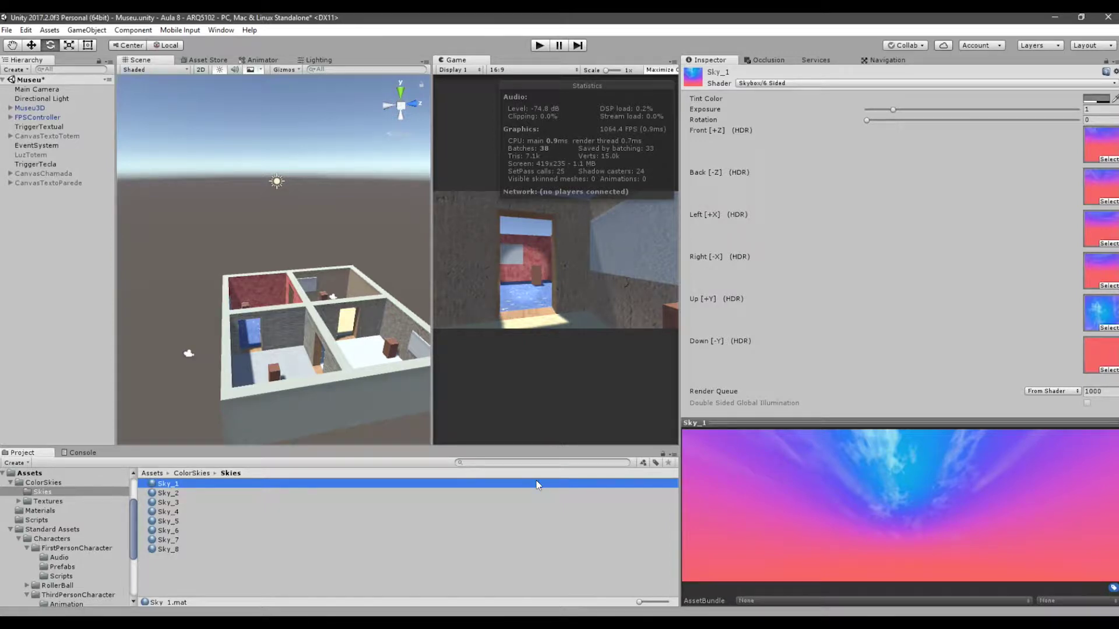
# - Apply Sky_1 as the scene's skybox and inspect its effect on the museum's ambient lighting from several angles
pyautogui.click(168, 485)
pyautogui.moveTo(162, 488); pyautogui.dragTo(175, 233)
pyautogui.keyDown('alt'); pyautogui.moveTo(282, 285); pyautogui.dragTo(376, 241); pyautogui.keyUp('alt')
pyautogui.press('e')
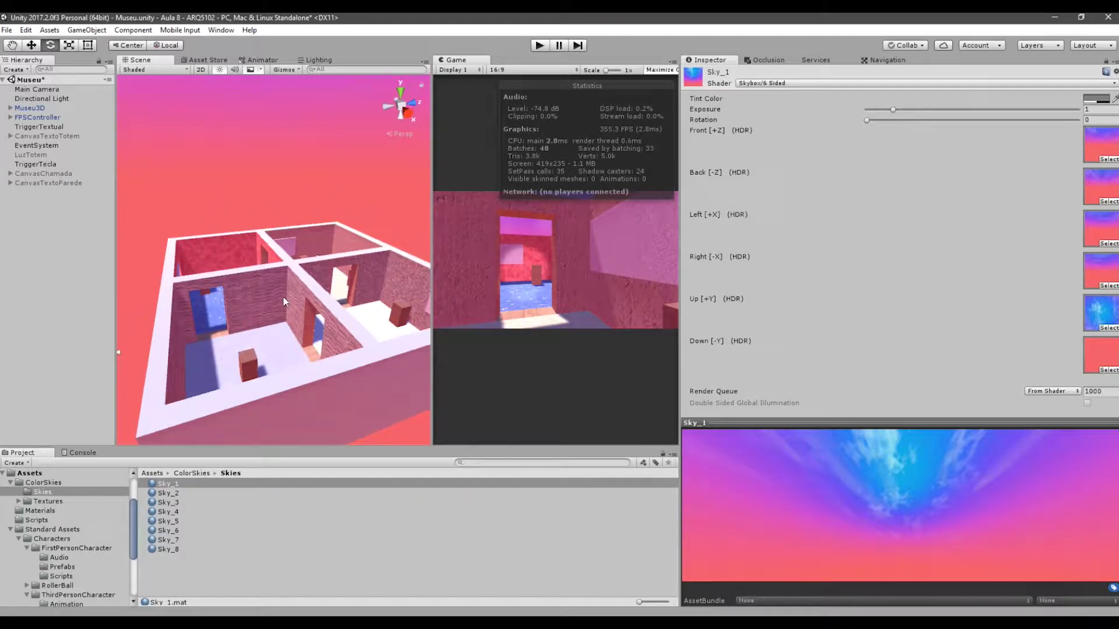
pyautogui.keyDown('alt'); pyautogui.moveTo(313, 324); pyautogui.dragTo(355, 296); pyautogui.keyUp('alt')
pyautogui.keyDown('alt'); pyautogui.moveTo(285, 303); pyautogui.dragTo(296, 224); pyautogui.keyUp('alt')
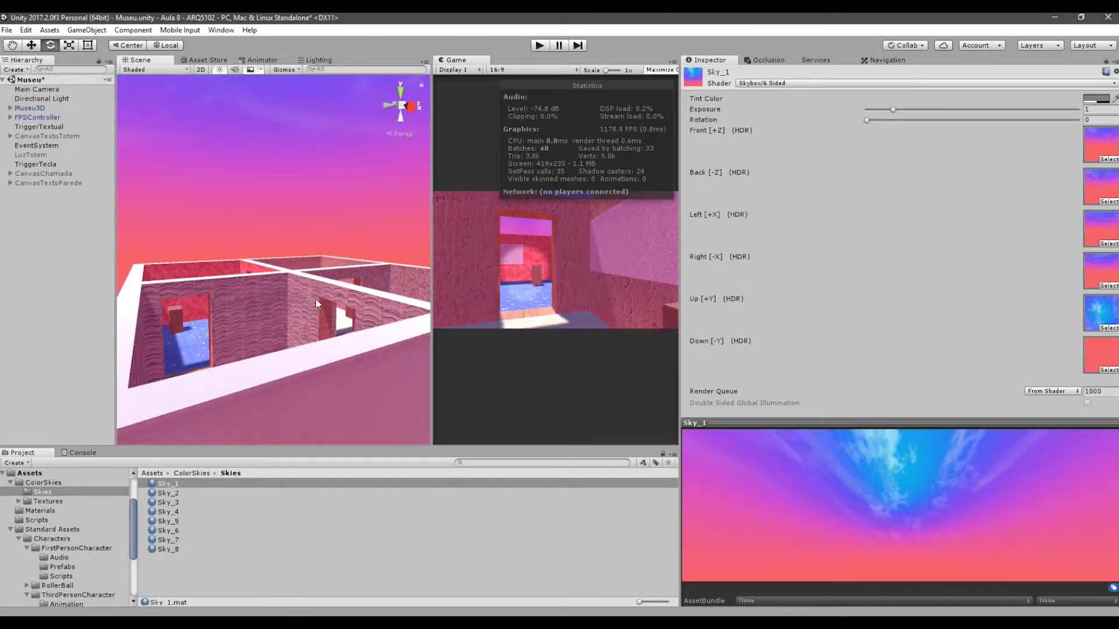
pyautogui.scroll(-5, 318, 304)
pyautogui.keyDown('alt'); pyautogui.moveTo(344, 251); pyautogui.dragTo(358, 307); pyautogui.keyUp('alt')
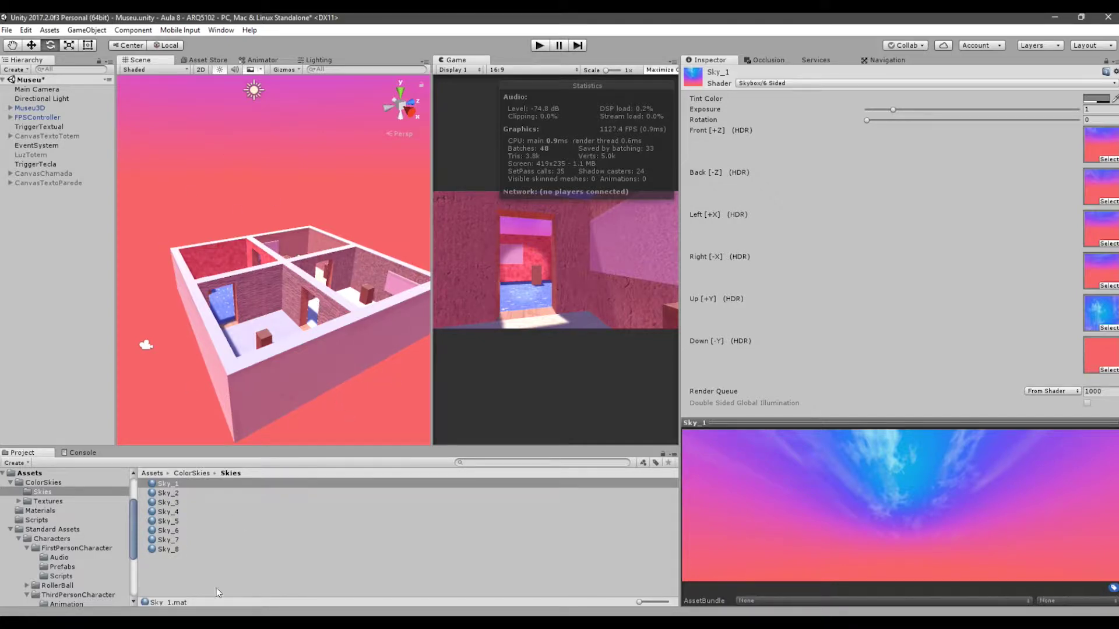
pyautogui.keyDown('alt'); pyautogui.moveTo(375, 351); pyautogui.dragTo(336, 345); pyautogui.keyUp('alt')
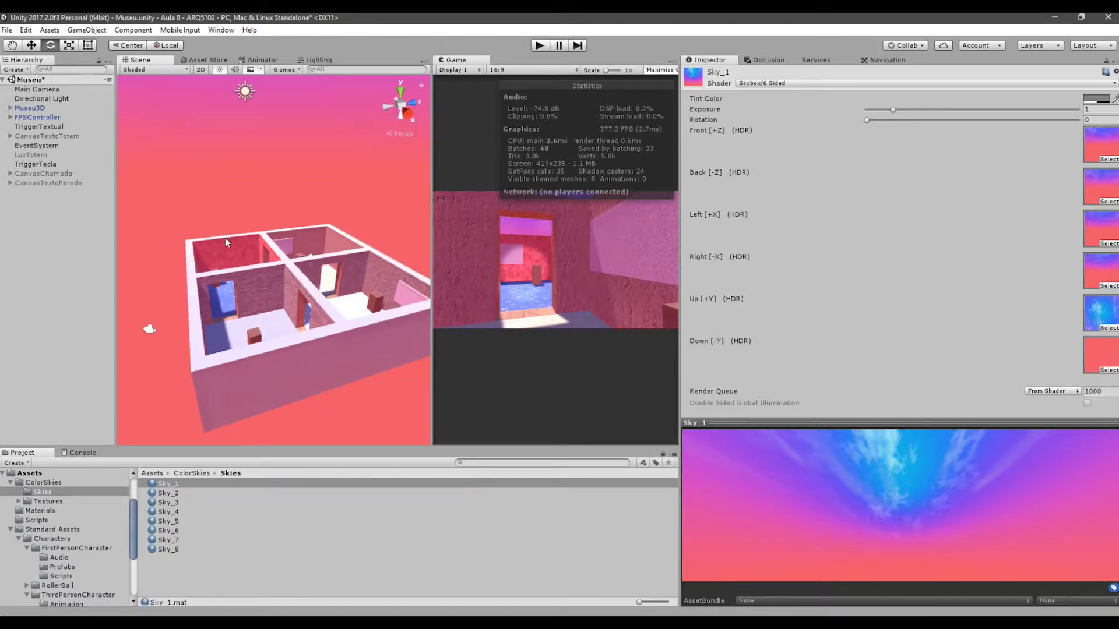
# - Replace the scene's skybox with Sky_2, and with Sky_3 after that, to compare their ambient lighting
pyautogui.click(168, 494)
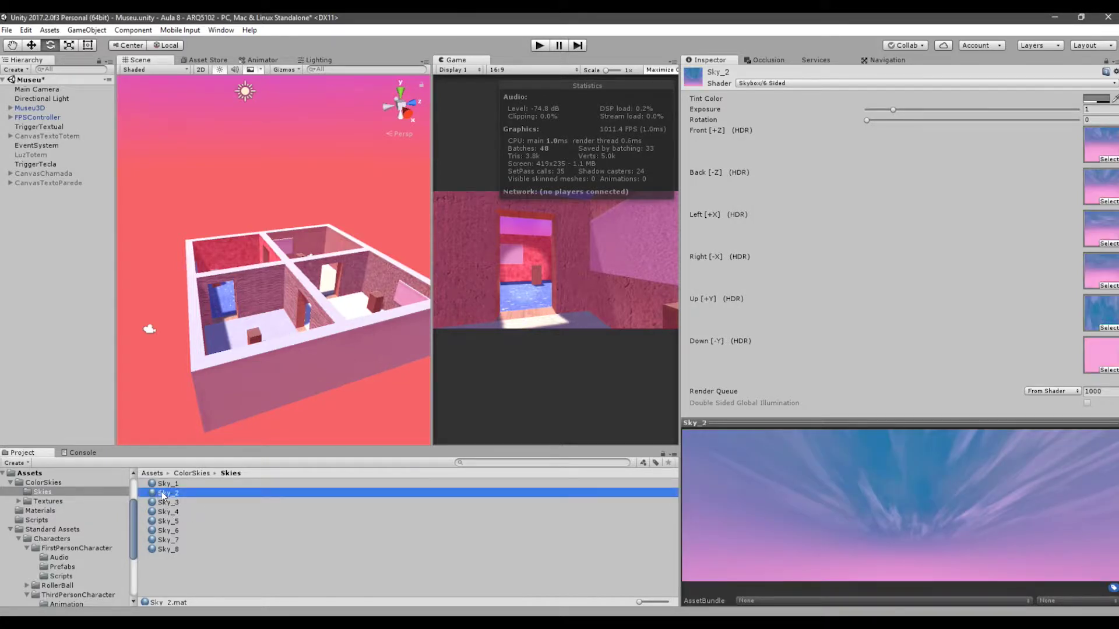
pyautogui.moveTo(164, 496); pyautogui.dragTo(391, 312)
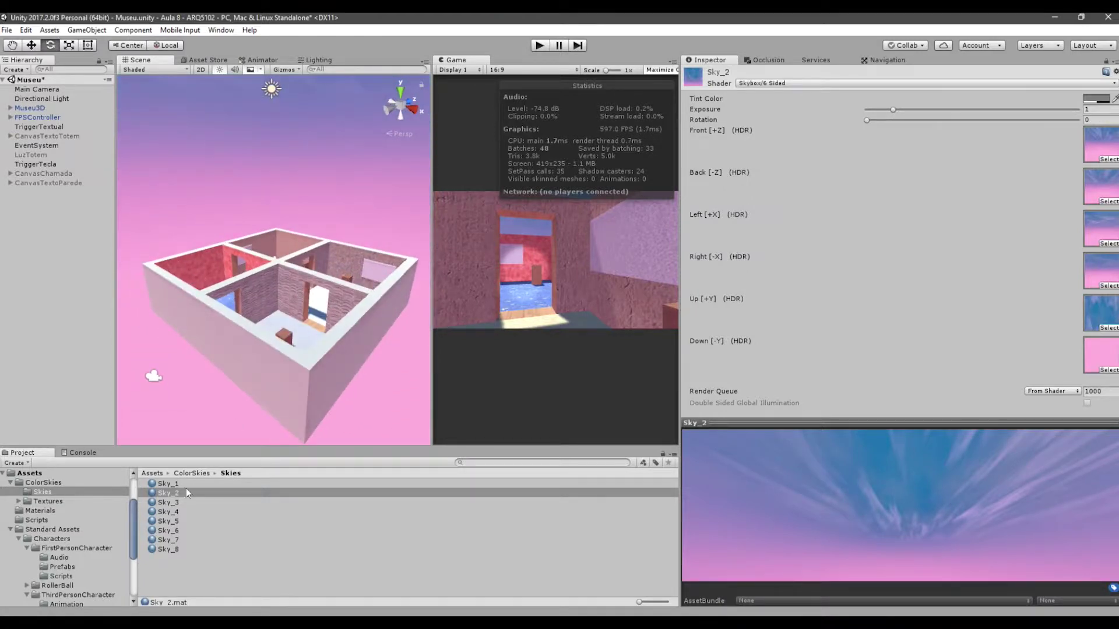
pyautogui.click(163, 503)
pyautogui.moveTo(163, 507); pyautogui.dragTo(187, 205)
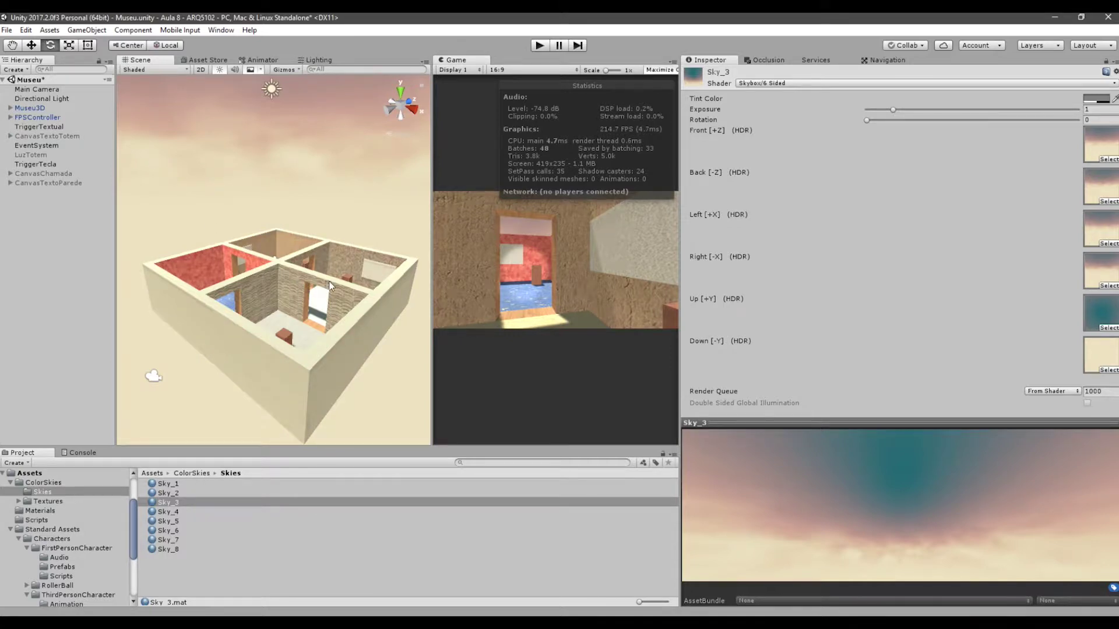
# - Apply Sky_4 as the scene's skybox and view the whole museum against it
pyautogui.click(166, 513)
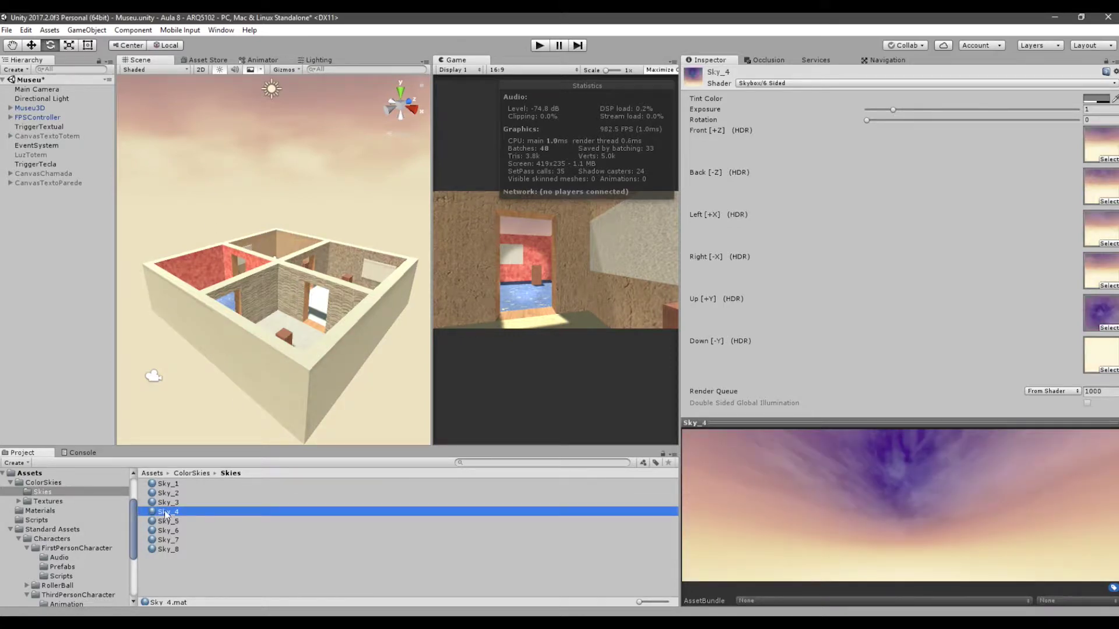
pyautogui.moveTo(167, 515); pyautogui.dragTo(373, 250)
pyautogui.scroll(-5, 309, 271)
pyautogui.scroll(5, 358, 303)
# - Replace the scene's skybox with Sky_5 and with Sky_6 after it, comparing their ambient light on the museum
pyautogui.click(168, 521)
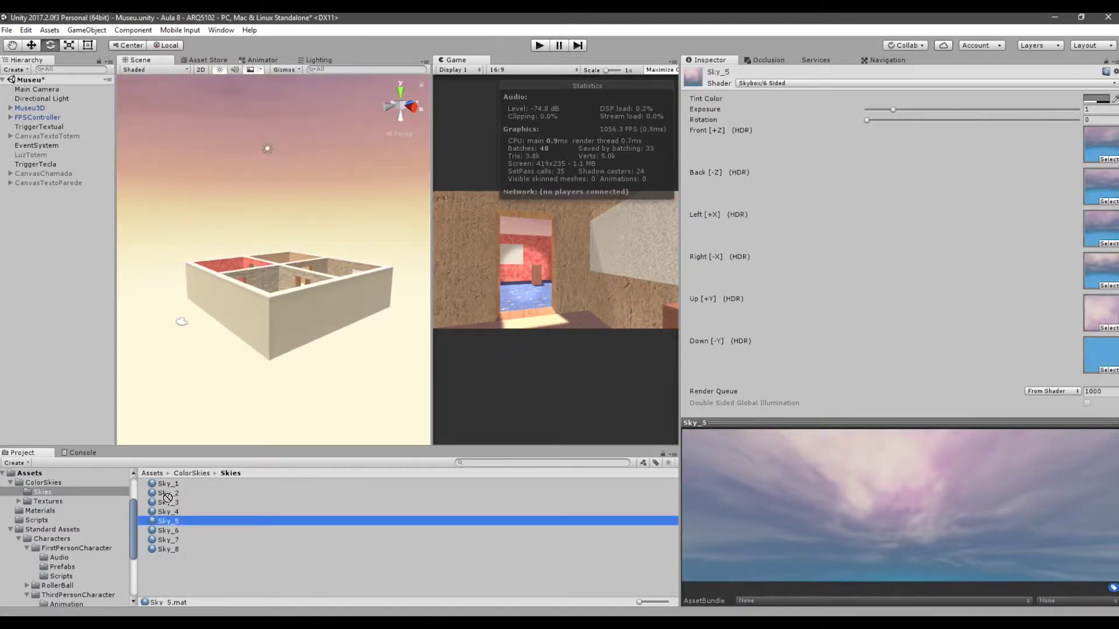
pyautogui.moveTo(167, 498); pyautogui.dragTo(183, 231)
pyautogui.keyDown('alt'); pyautogui.moveTo(370, 278); pyautogui.dragTo(174, 170); pyautogui.keyUp('alt')
pyautogui.click(167, 531)
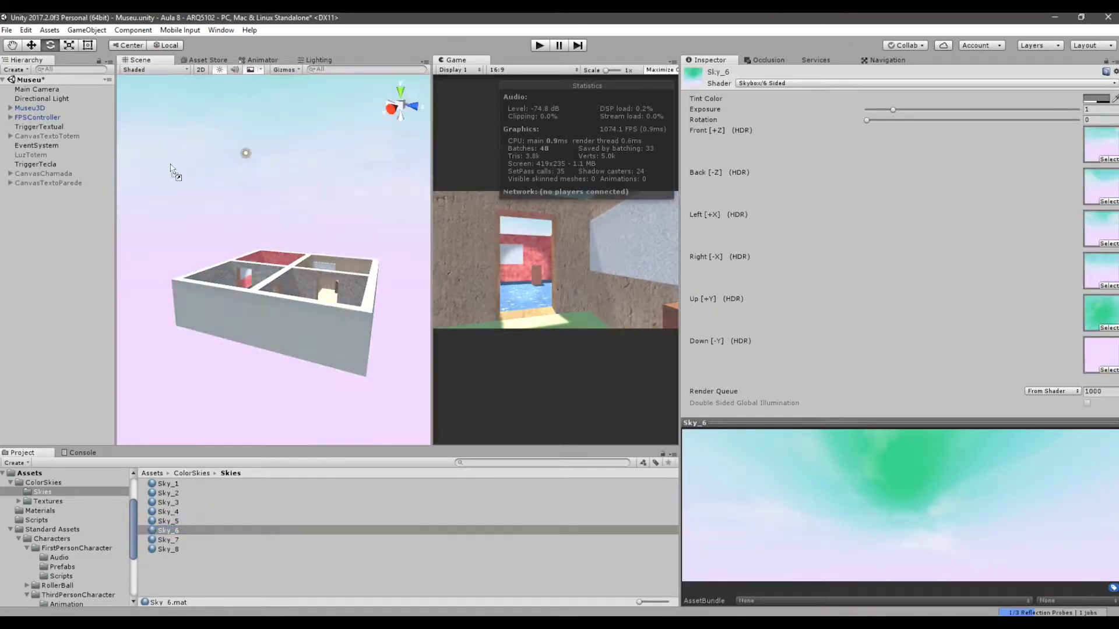
pyautogui.moveTo(287, 289)
pyautogui.keyDown('alt'); pyautogui.mouseDown()
pyautogui.moveTo(92, 119)
pyautogui.moveTo(288, 301)
pyautogui.mouseUp(); pyautogui.keyUp('alt')
pyautogui.scroll(4, 287, 301)
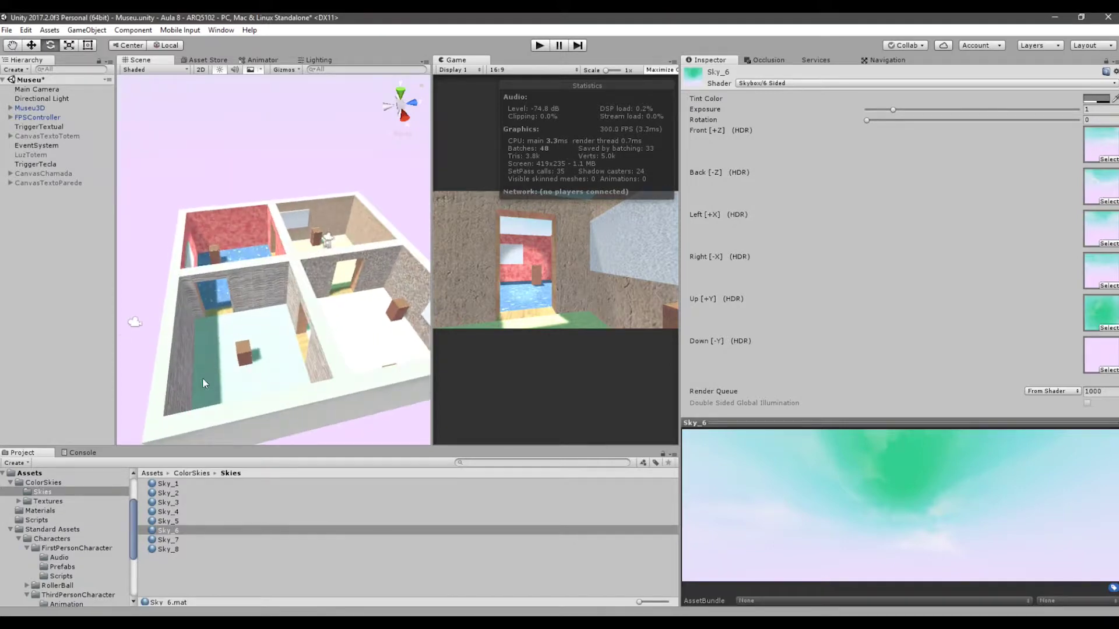
# - Apply Sky_7 as the scene's skybox and view the museum and horizon under its ambient light
pyautogui.moveTo(168, 540); pyautogui.dragTo(181, 143)
pyautogui.scroll(-3, 309, 287)
pyautogui.keyDown('alt'); pyautogui.moveTo(310, 290); pyautogui.dragTo(245, 234); pyautogui.keyUp('alt')
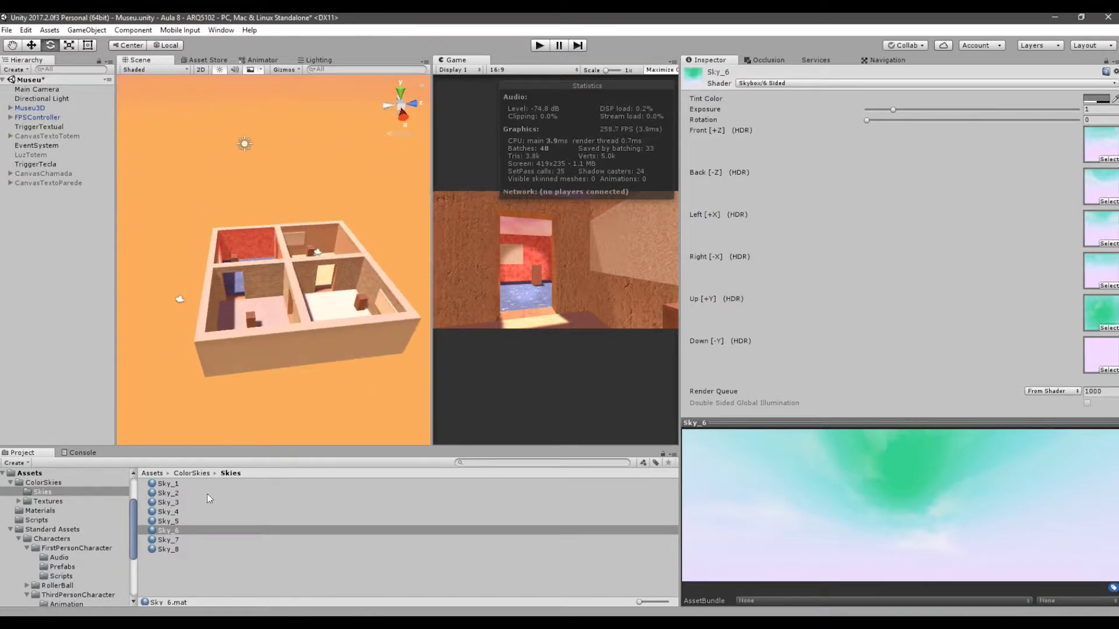
pyautogui.moveTo(168, 540); pyautogui.dragTo(256, 157)
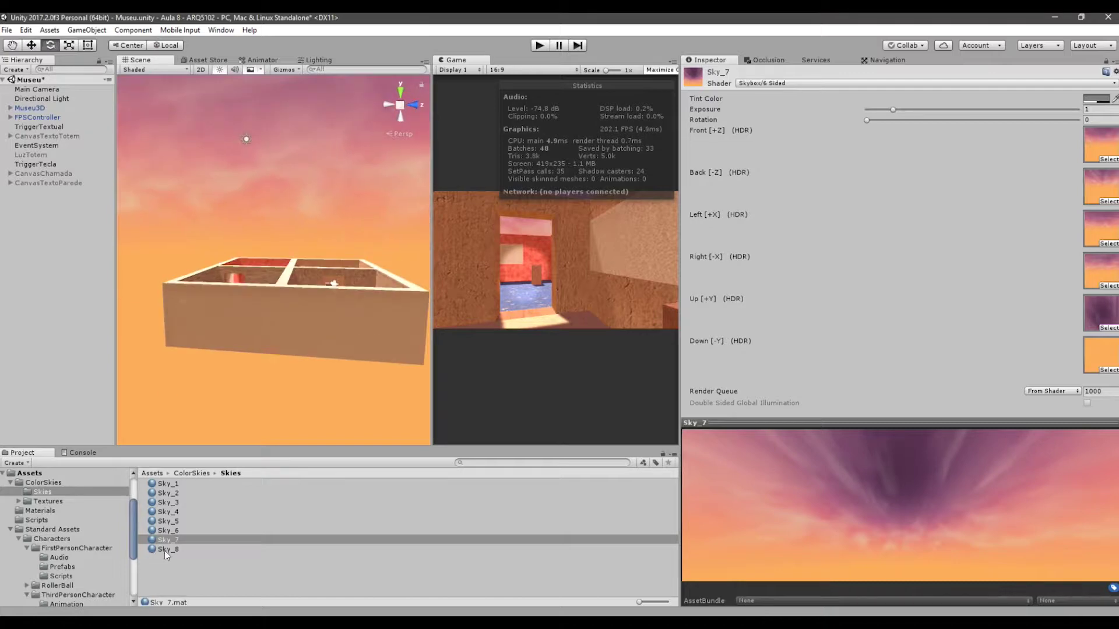
# - Apply Sky_8 as the scene's skybox, inspect the museum rooms from several angles, and open the Sky_8 material's properties
pyautogui.moveTo(170, 550); pyautogui.dragTo(180, 400)
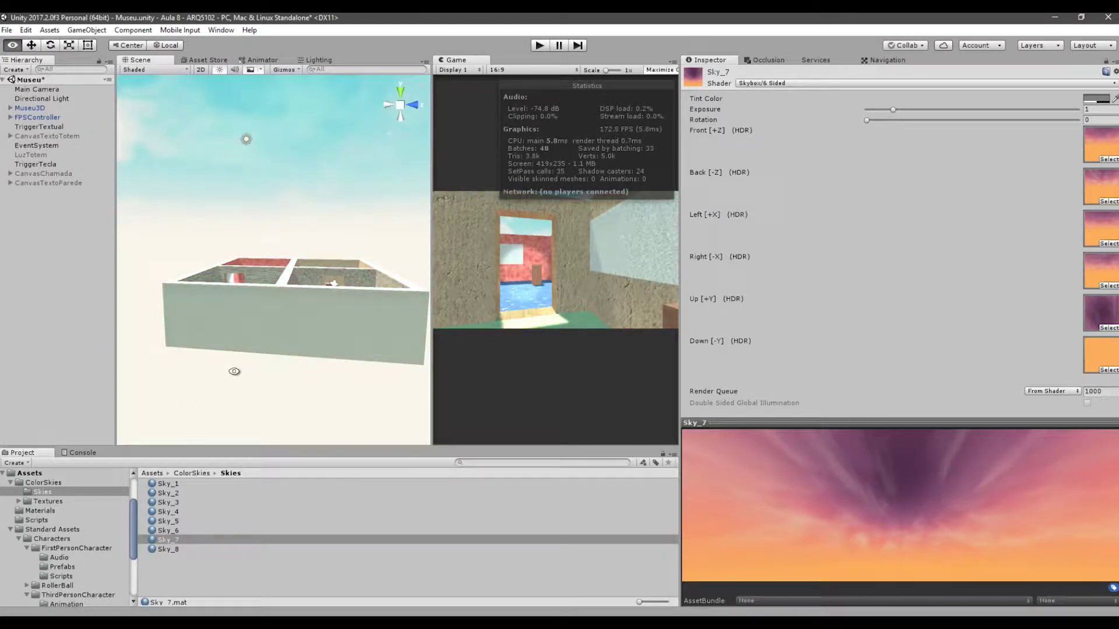
pyautogui.keyDown('alt'); pyautogui.moveTo(232, 370); pyautogui.dragTo(306, 430); pyautogui.keyUp('alt')
pyautogui.keyDown('alt'); pyautogui.scroll(8, 306, 430); pyautogui.keyUp('alt')
pyautogui.keyDown('alt'); pyautogui.moveTo(275, 311); pyautogui.dragTo(272, 347); pyautogui.keyUp('alt')
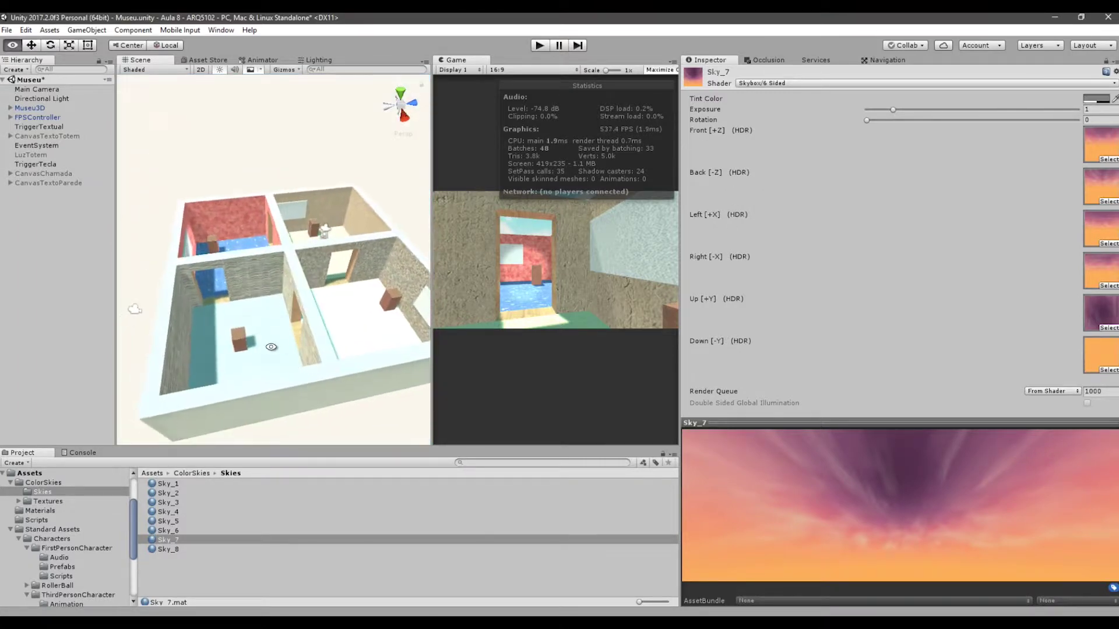
pyautogui.keyDown('alt'); pyautogui.moveTo(357, 330); pyautogui.dragTo(262, 402); pyautogui.keyUp('alt')
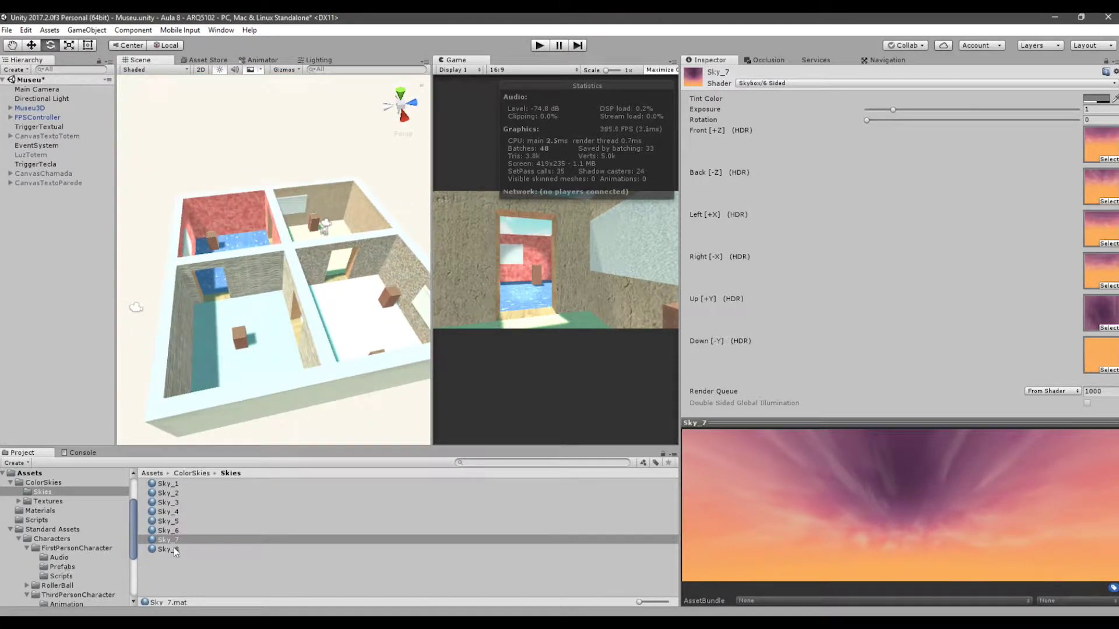
pyautogui.click(165, 550)
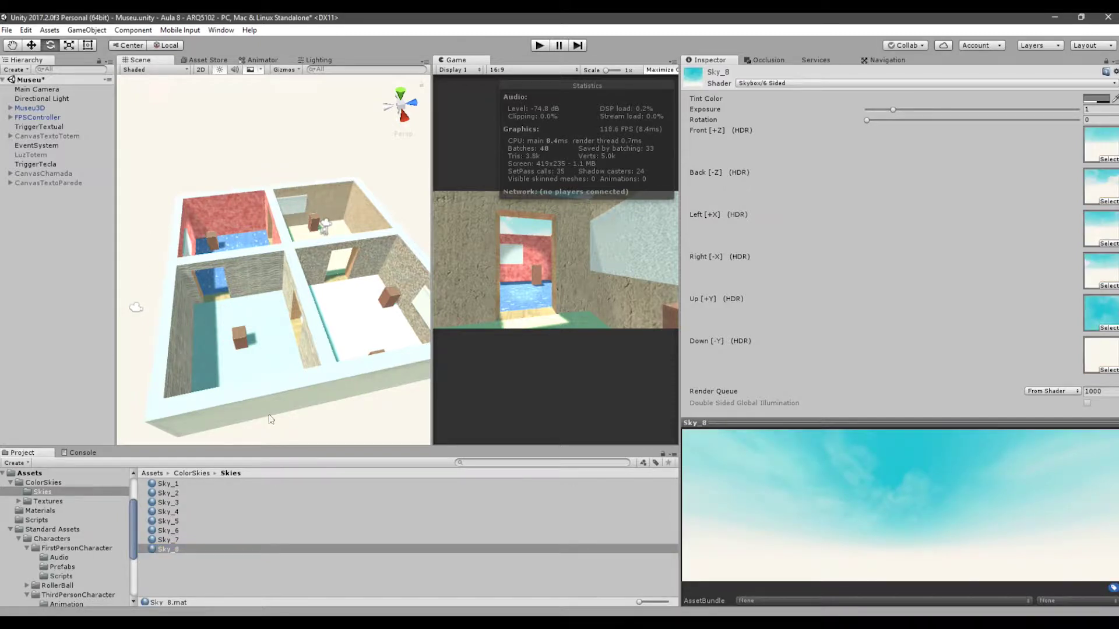
pyautogui.keyDown('alt'); pyautogui.moveTo(272, 420); pyautogui.dragTo(334, 357); pyautogui.keyUp('alt')
# - Switch the skybox back to Sky_4 and on to Sky_3, examining the museum's ambient lighting under Sky_3 from several angles
pyautogui.click(169, 511)
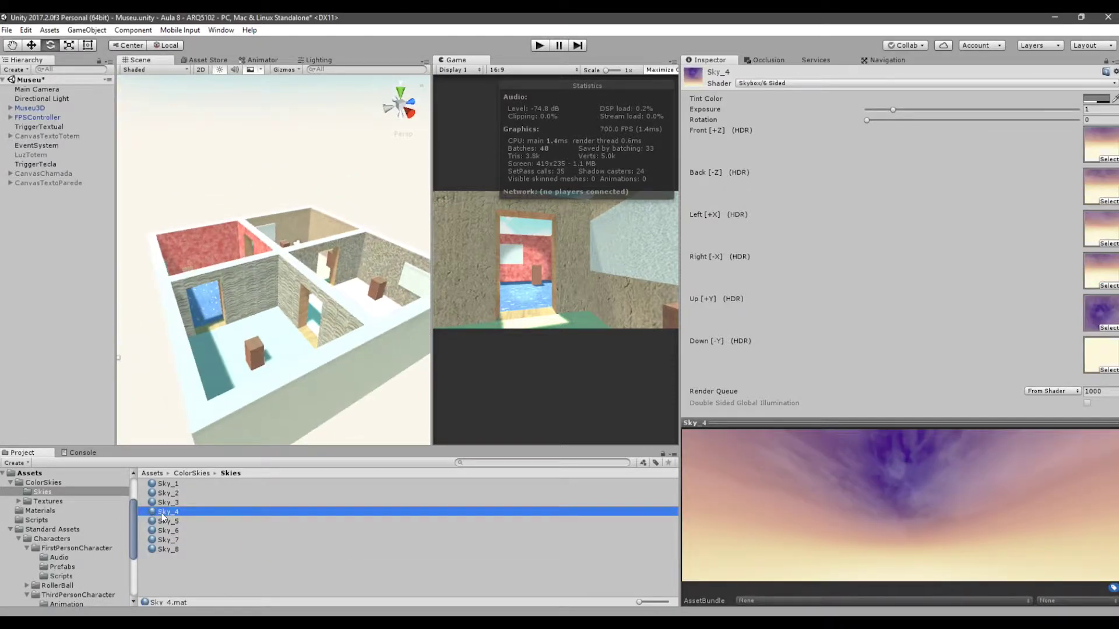
pyautogui.moveTo(164, 518); pyautogui.dragTo(161, 294)
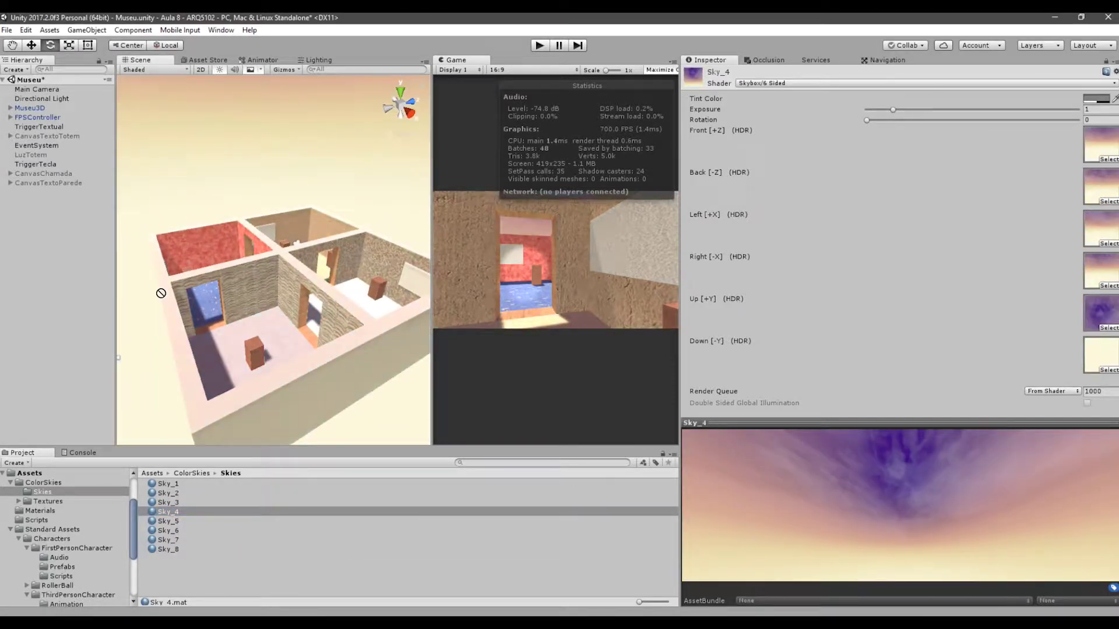
pyautogui.click(169, 505)
pyautogui.moveTo(169, 505); pyautogui.dragTo(166, 352)
pyautogui.scroll(-4, 275, 337)
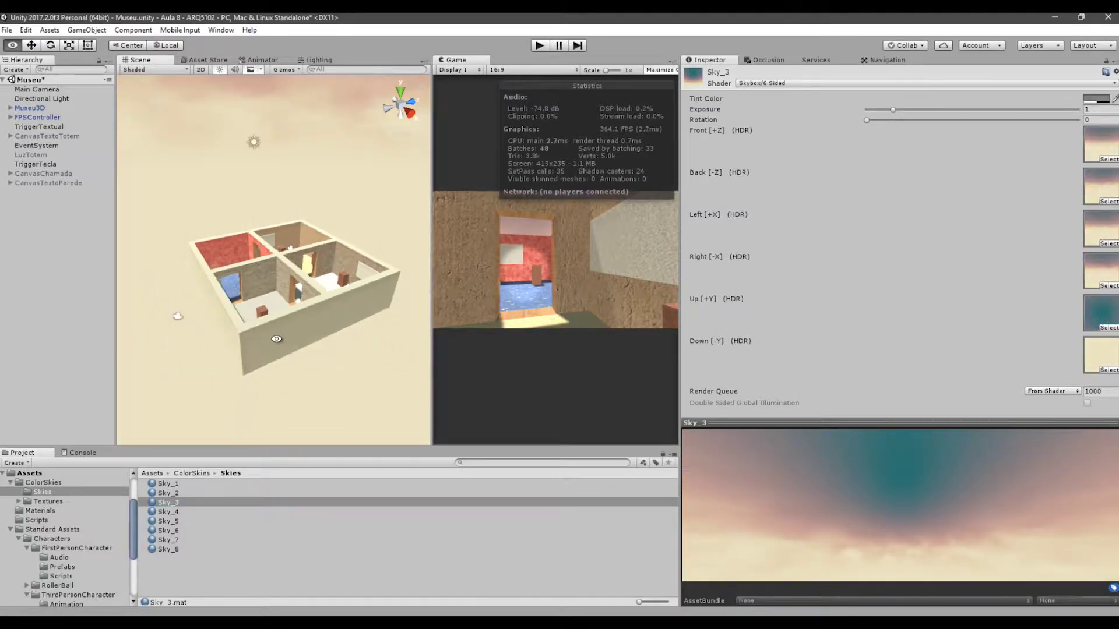
pyautogui.moveTo(276, 338)
pyautogui.keyDown('alt'); pyautogui.mouseDown()
pyautogui.moveTo(276, 280)
pyautogui.moveTo(285, 350)
pyautogui.mouseUp(); pyautogui.keyUp('alt')
pyautogui.scroll(5, 303, 313)
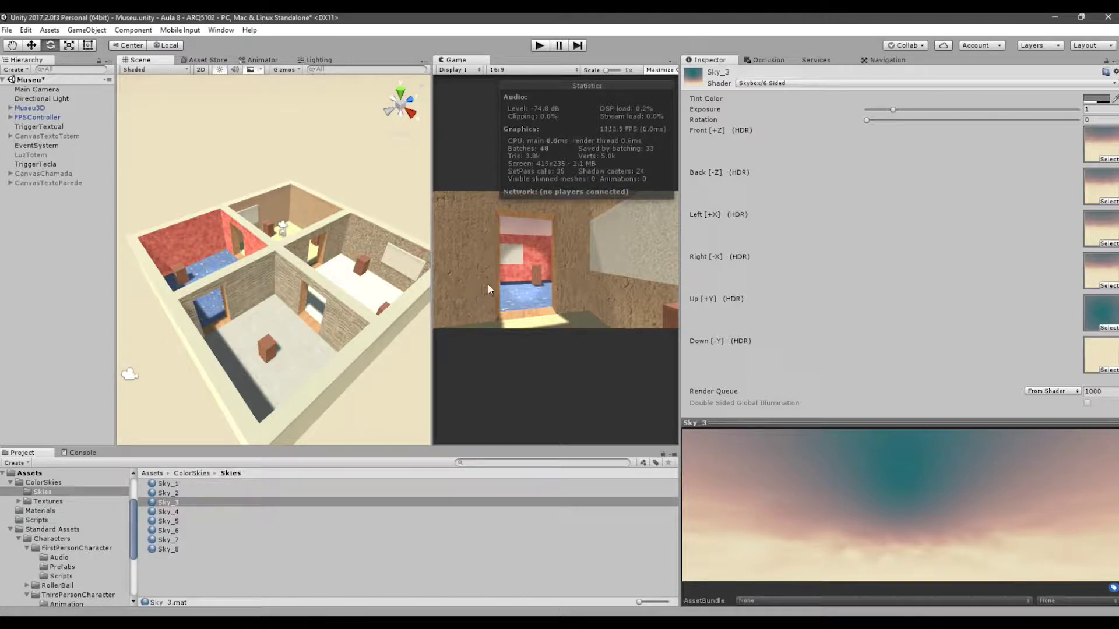
pyautogui.scroll(-4, 351, 287)
pyautogui.keyDown('alt'); pyautogui.moveTo(349, 287); pyautogui.dragTo(428, 403); pyautogui.keyUp('alt')
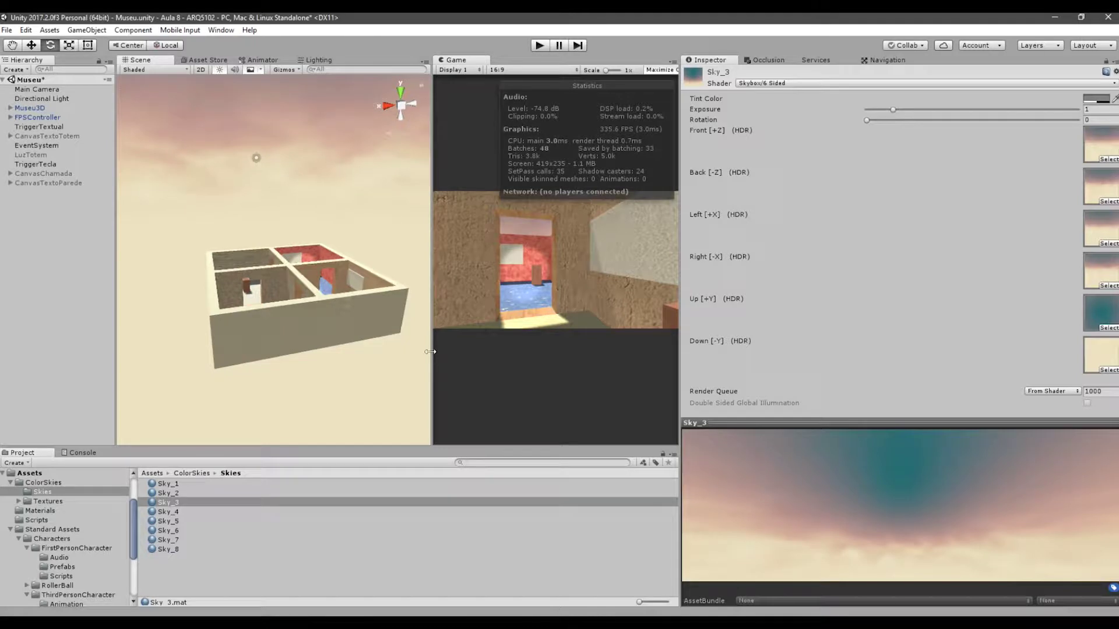
# - Play the scene with an enlarged Game view to see the sky from inside the museum, then stop and widen the Scene view
pyautogui.moveTo(430, 352); pyautogui.dragTo(309, 338)
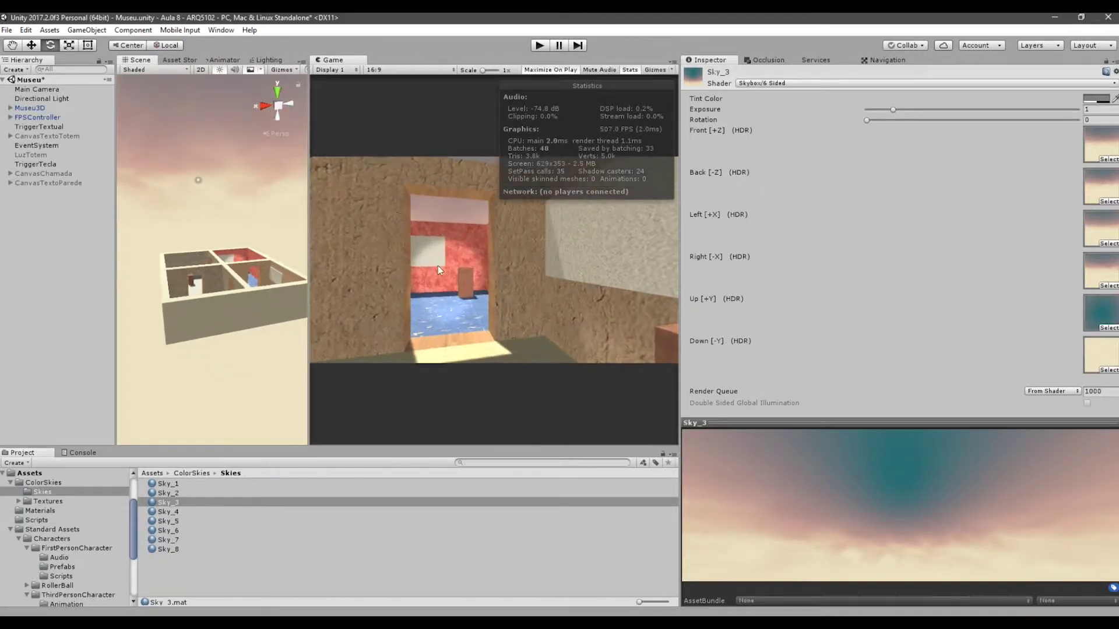
pyautogui.click(542, 44)
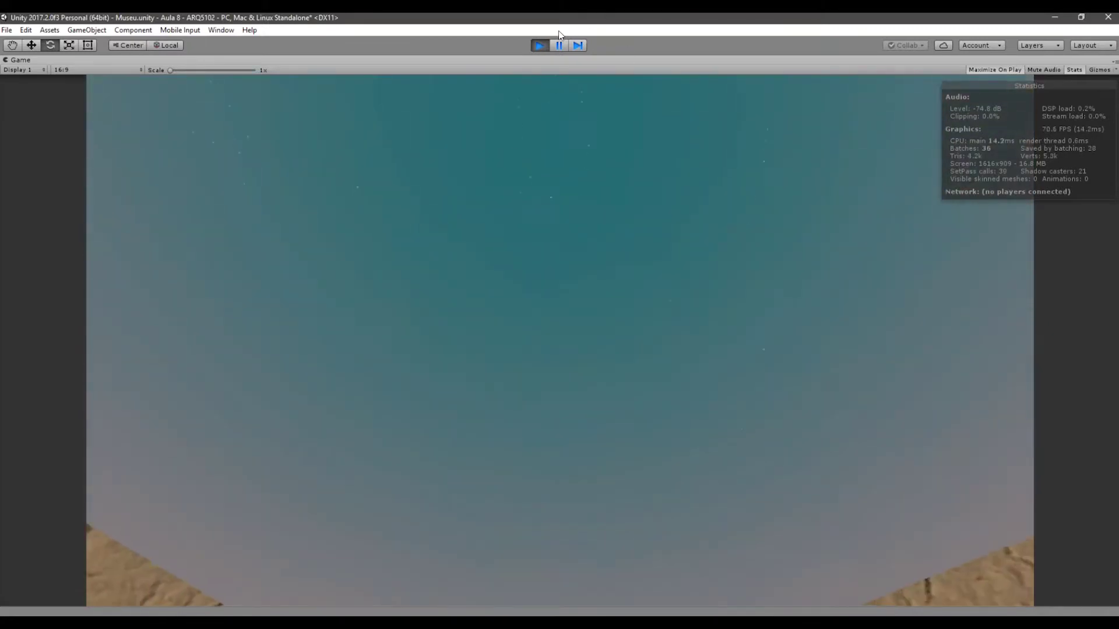
pyautogui.click(540, 45)
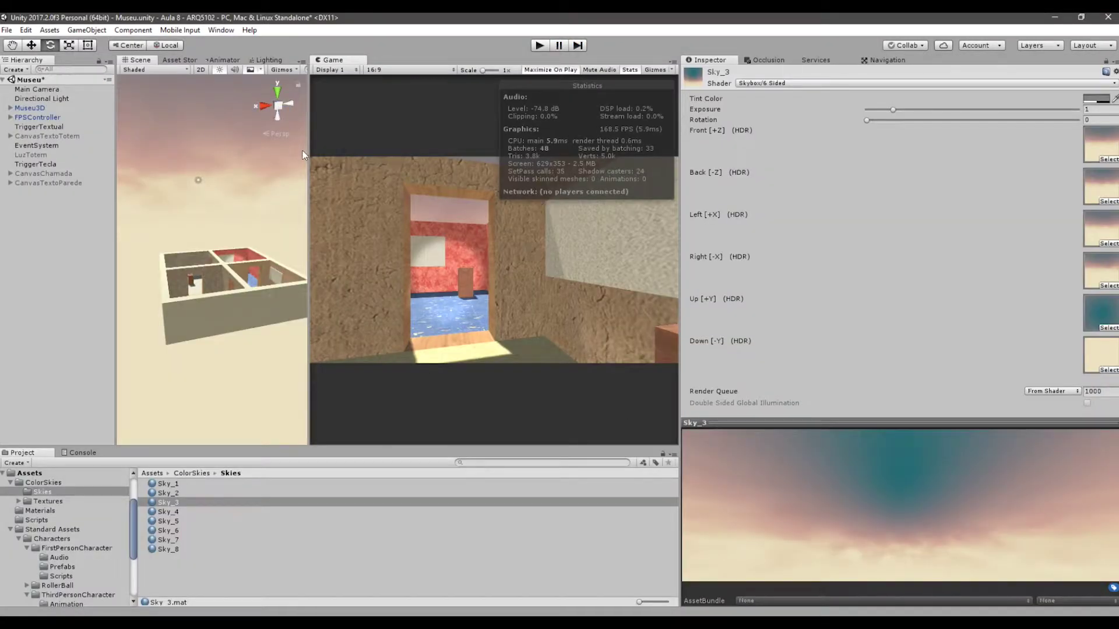
pyautogui.moveTo(309, 155); pyautogui.dragTo(620, 181)
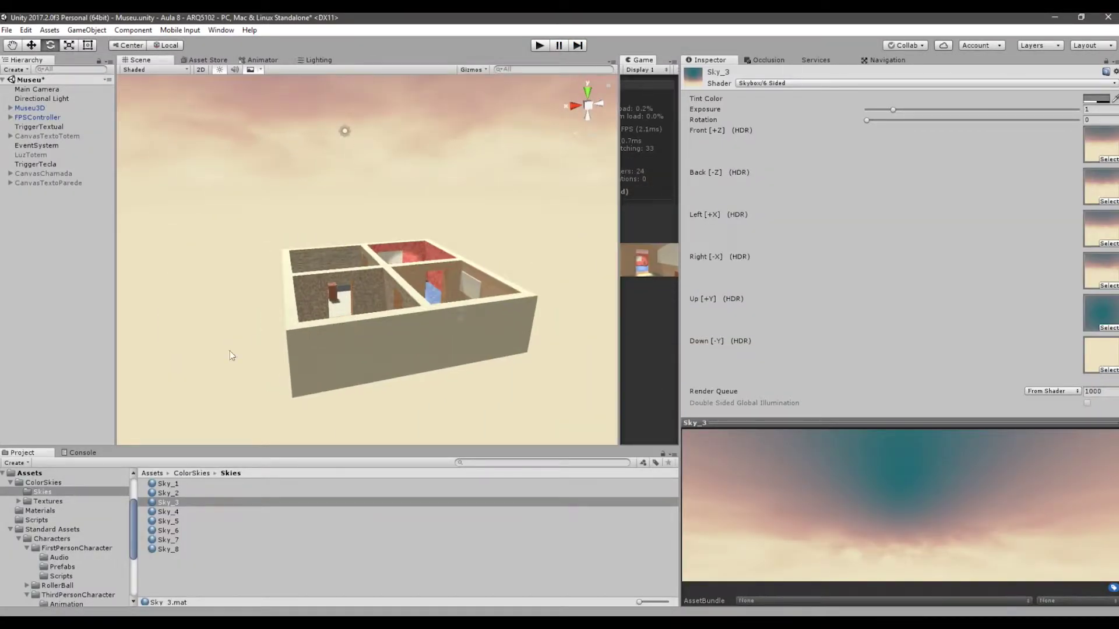
# - Dock the Lighting settings beside the Inspector, widening that area and resizing the Scene and Game views to fit
pyautogui.moveTo(165, 502); pyautogui.dragTo(201, 199)
pyautogui.click(314, 60)
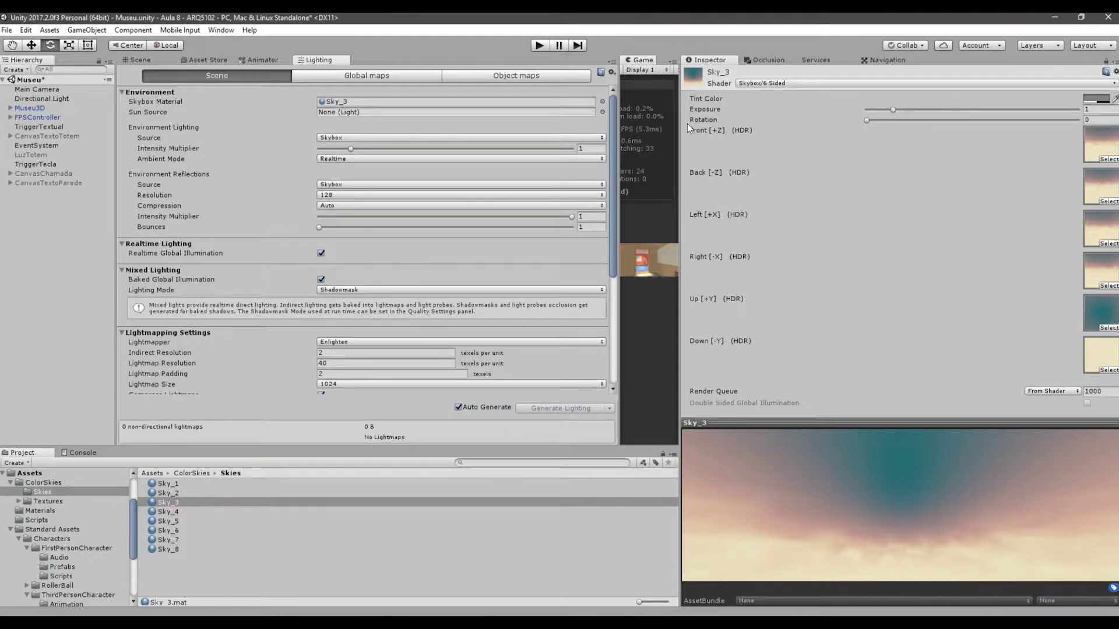
pyautogui.moveTo(680, 131); pyautogui.dragTo(622, 140)
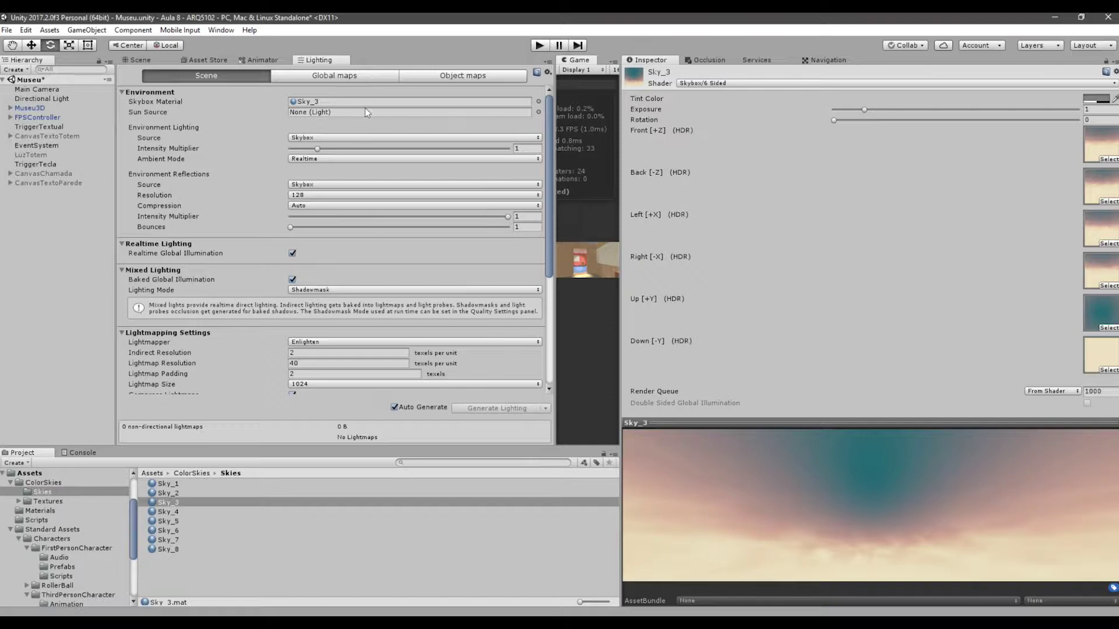
pyautogui.moveTo(318, 60); pyautogui.dragTo(698, 66)
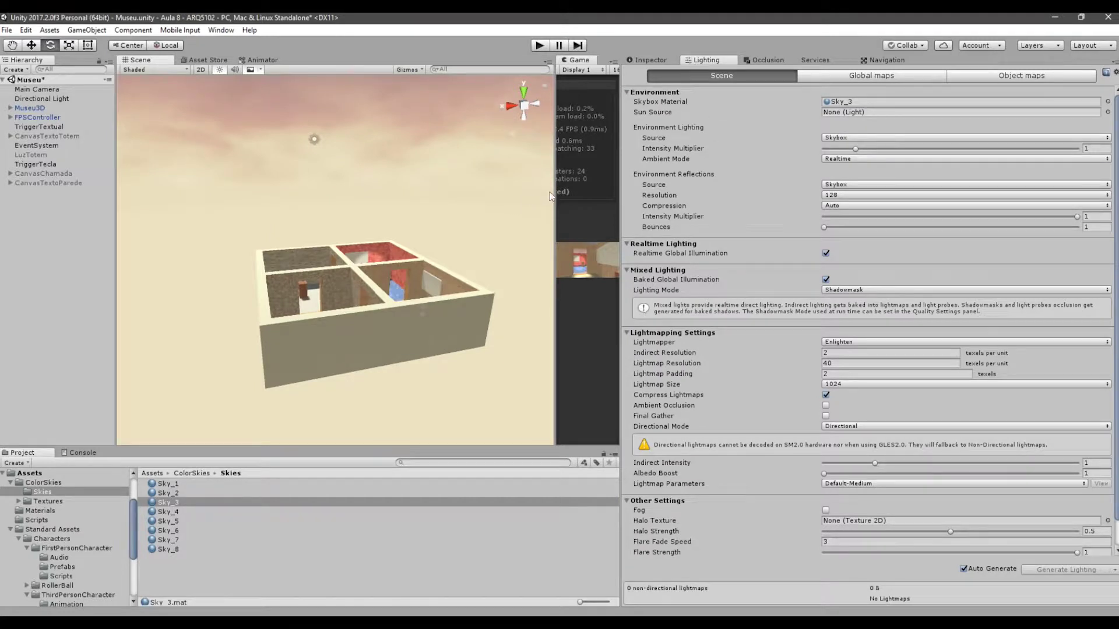
pyautogui.moveTo(551, 191); pyautogui.dragTo(383, 255)
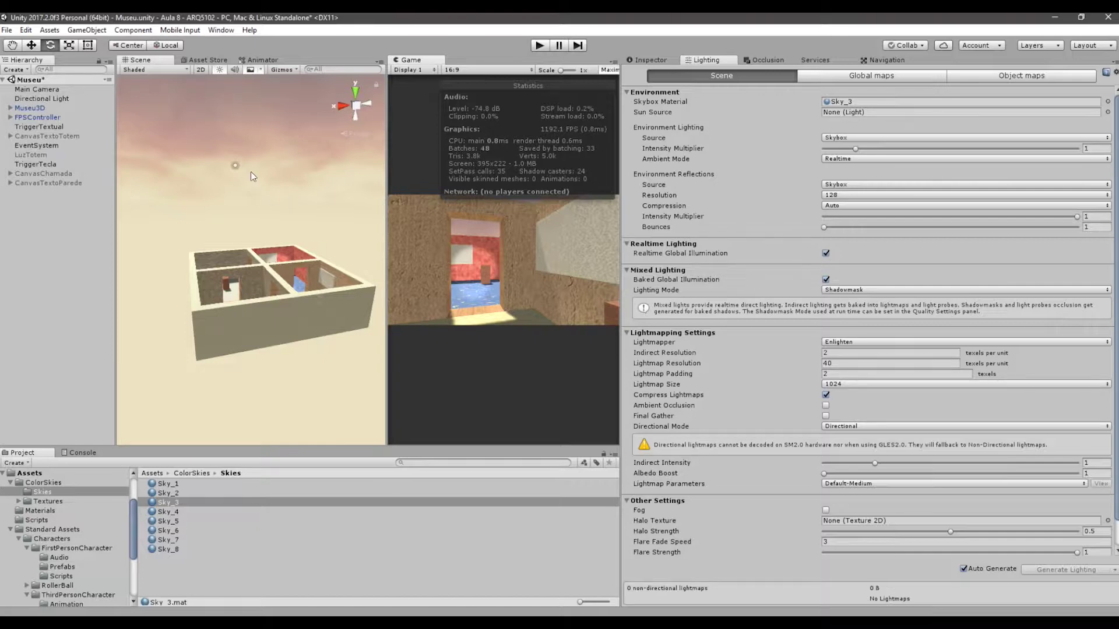
# - Select the directional light, set the Environment Lighting source to Gradient, and inspect the effect on the museum rooms
pyautogui.click(231, 166)
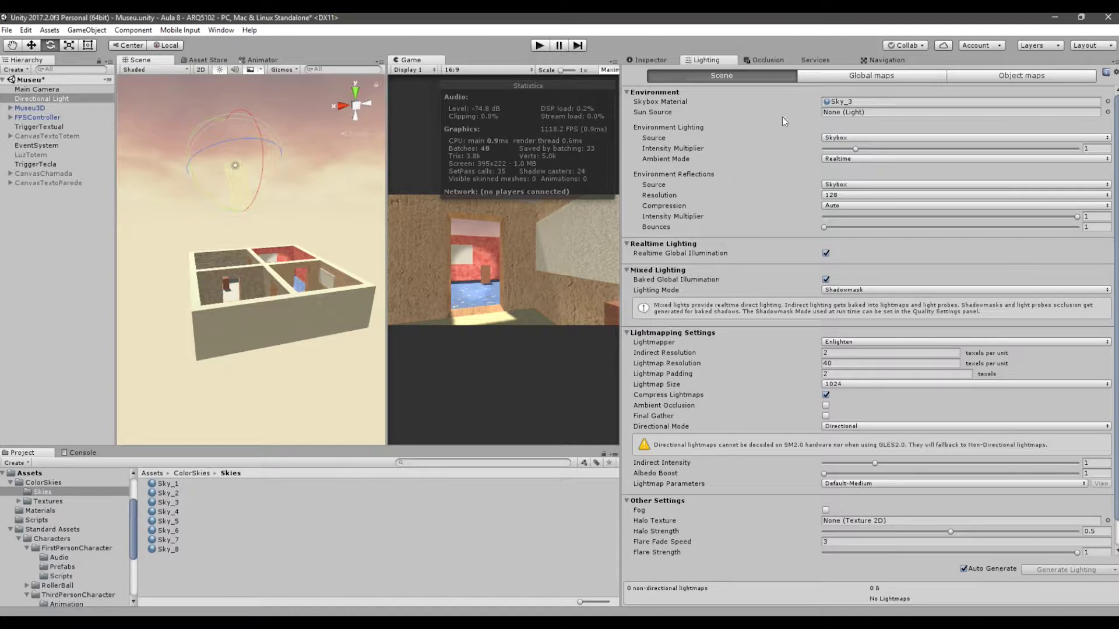
pyautogui.click(858, 138)
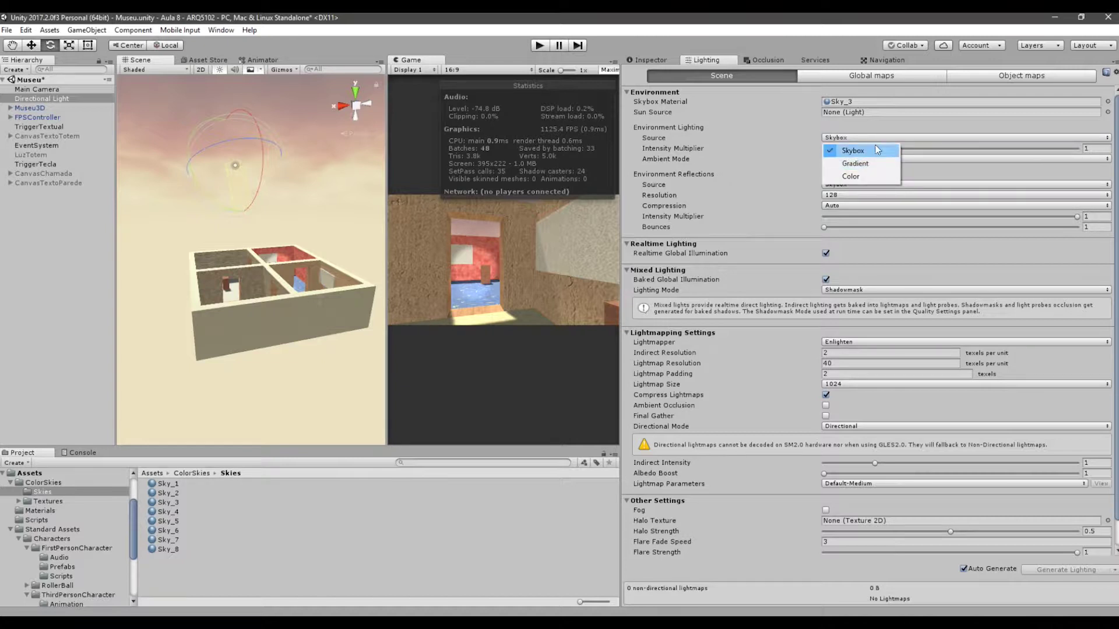
pyautogui.click(868, 172)
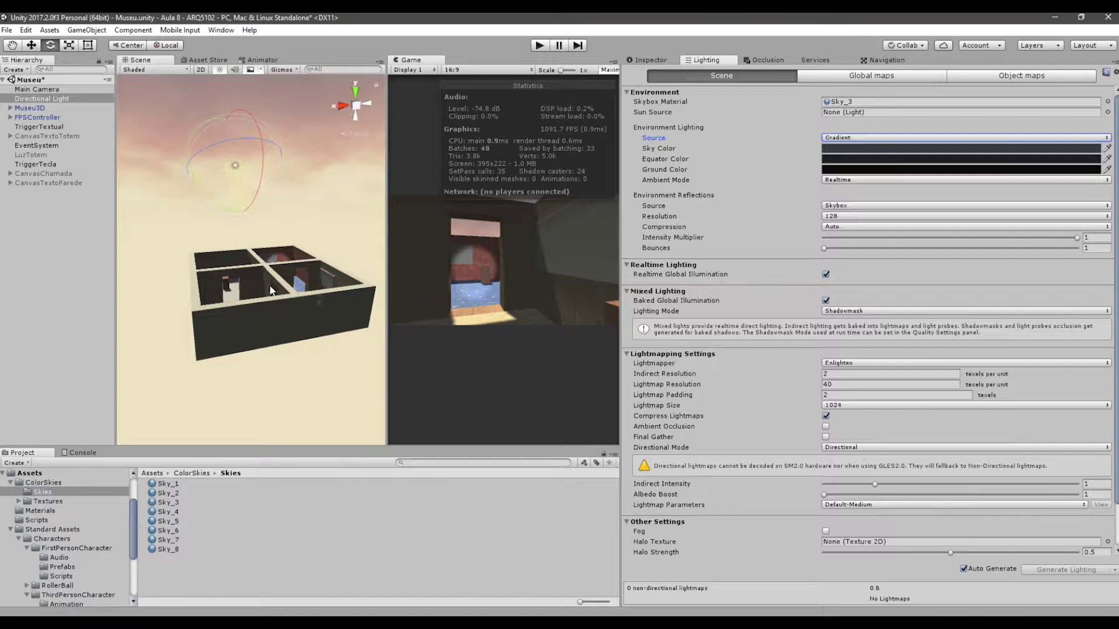
pyautogui.scroll(5, 317, 270)
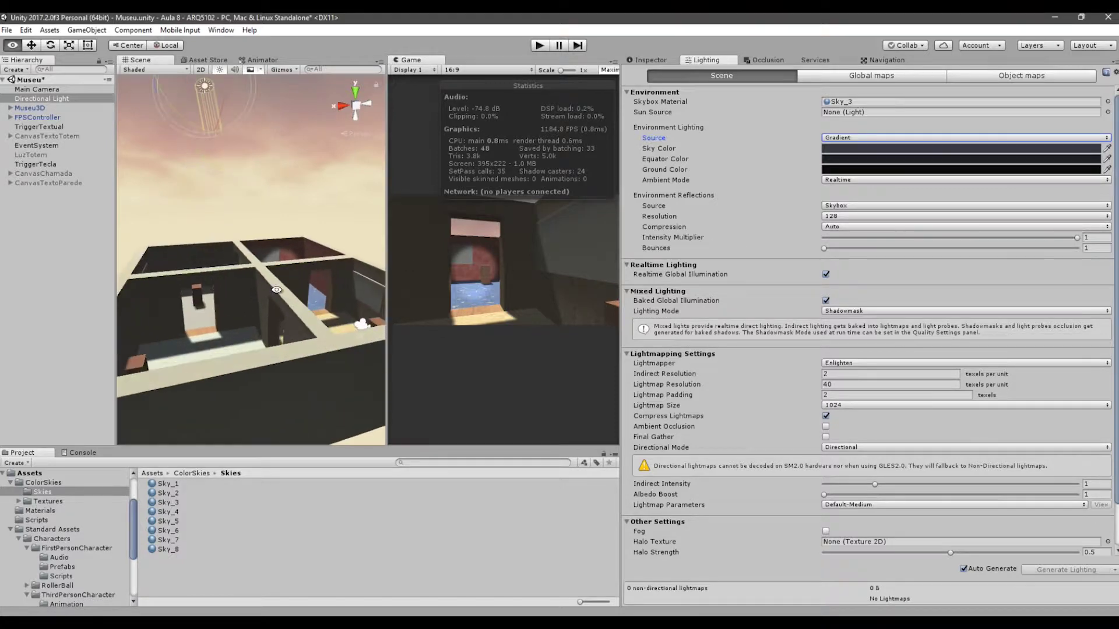
pyautogui.keyDown('alt'); pyautogui.moveTo(262, 259); pyautogui.dragTo(323, 308); pyautogui.keyUp('alt')
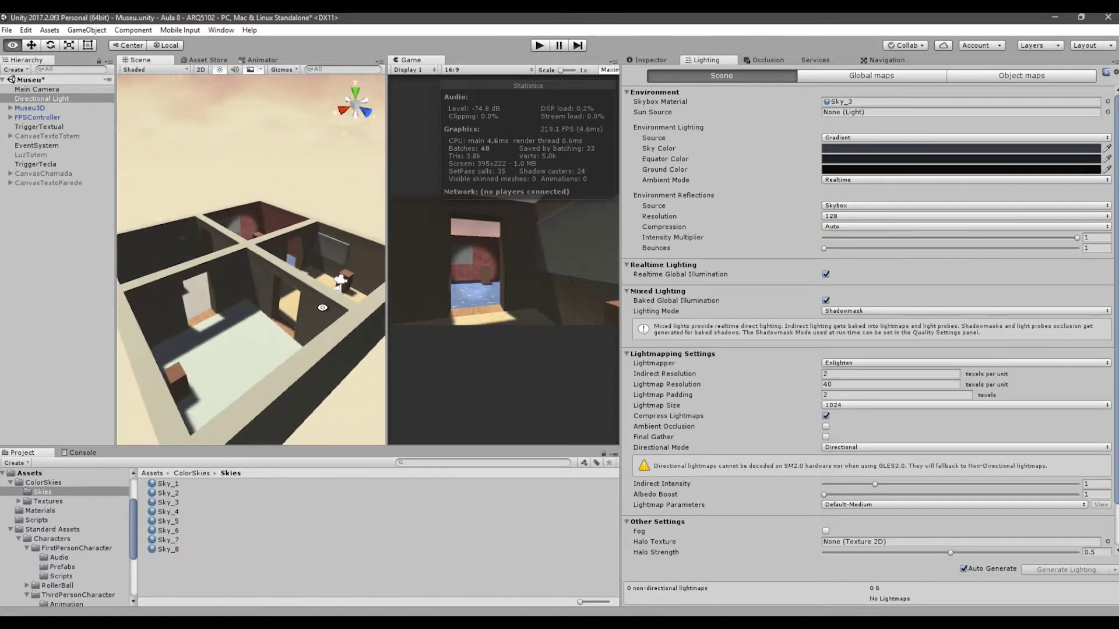
# - Set the gradient's Sky Color to light blue, hex B4CCFF
pyautogui.click(841, 149)
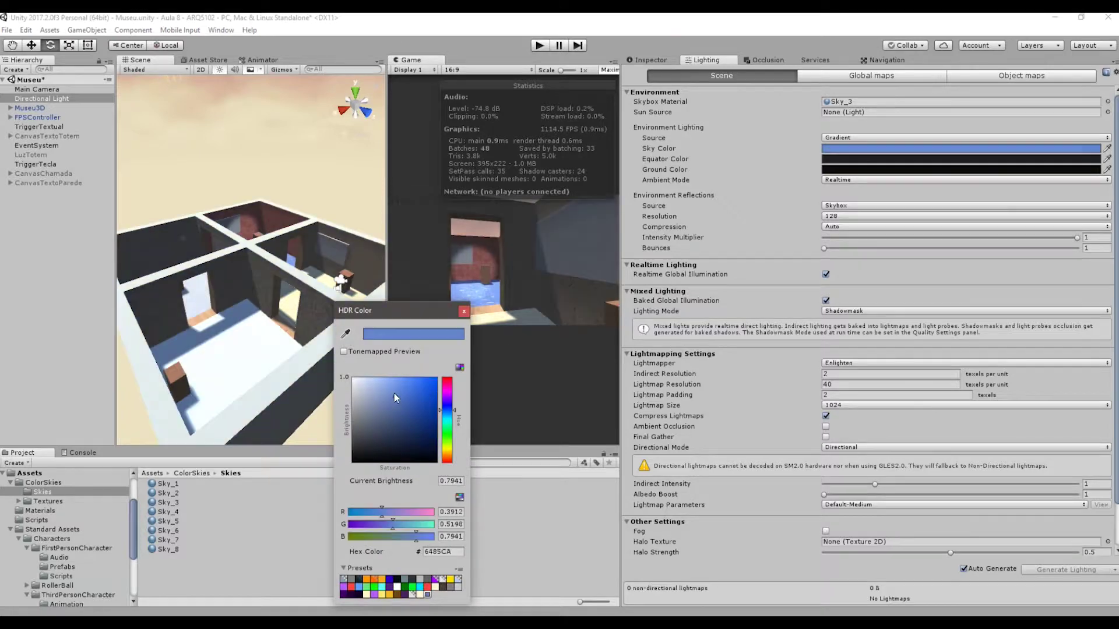
pyautogui.moveTo(407, 386); pyautogui.dragTo(378, 376)
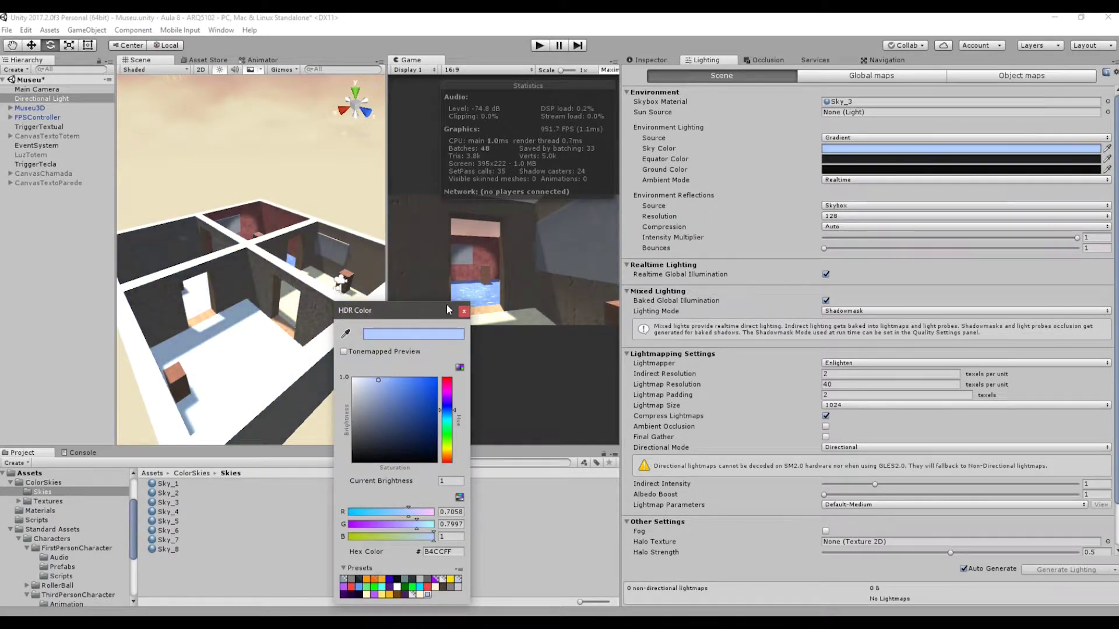
pyautogui.click(465, 312)
# - Set the gradient's Equator Color to dark blue, hex 00497E
pyautogui.click(844, 158)
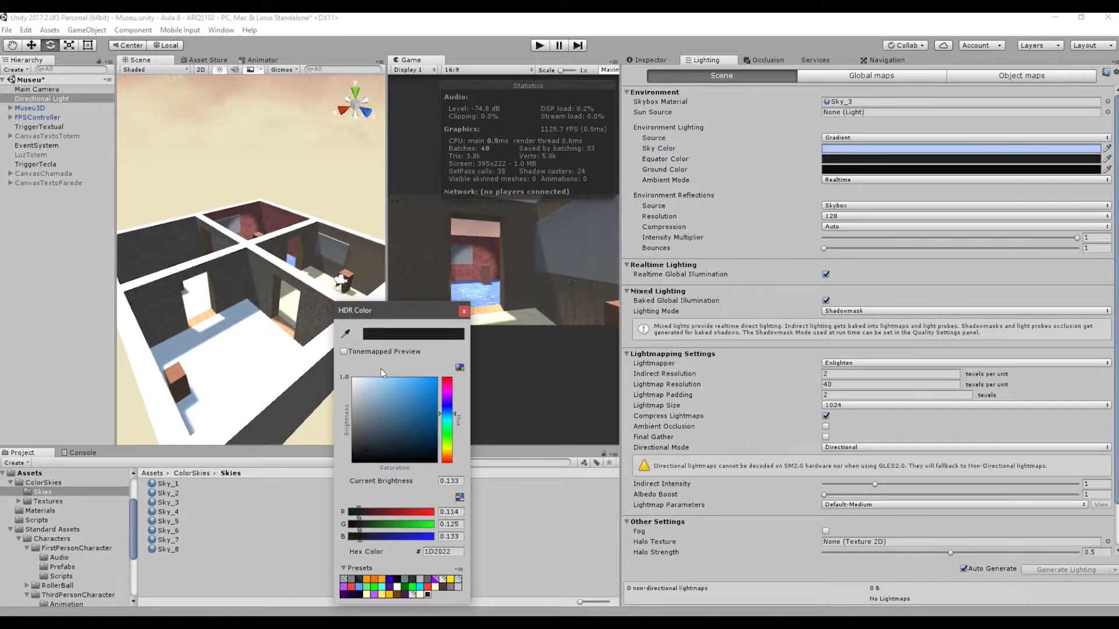
pyautogui.moveTo(410, 411)
pyautogui.mouseDown()
pyautogui.moveTo(434, 403)
pyautogui.moveTo(443, 424)
pyautogui.mouseUp()
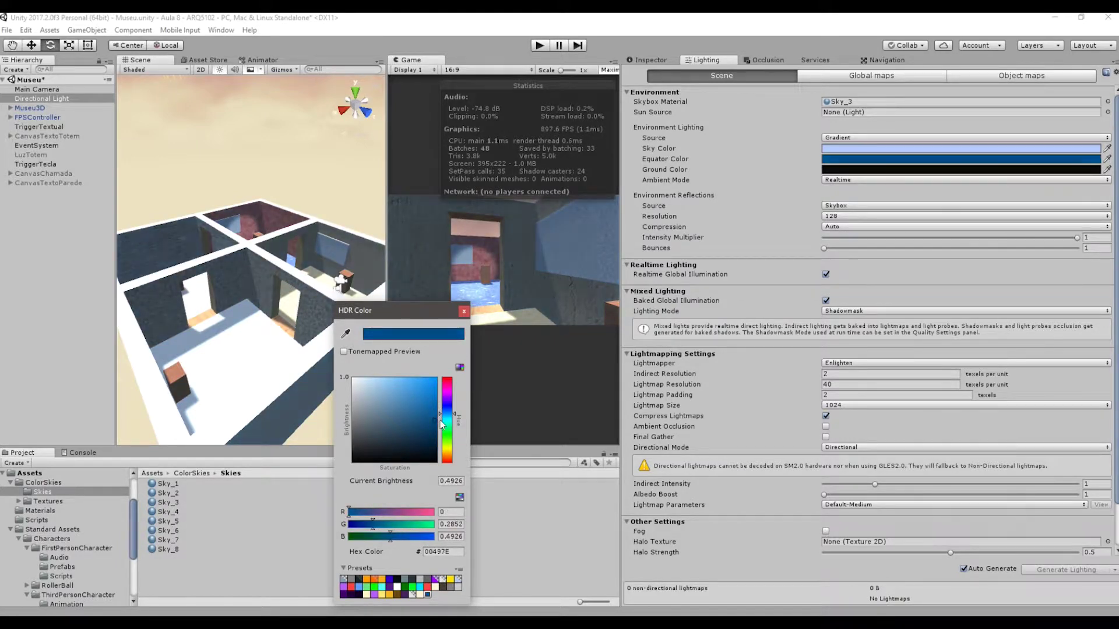
pyautogui.click(464, 311)
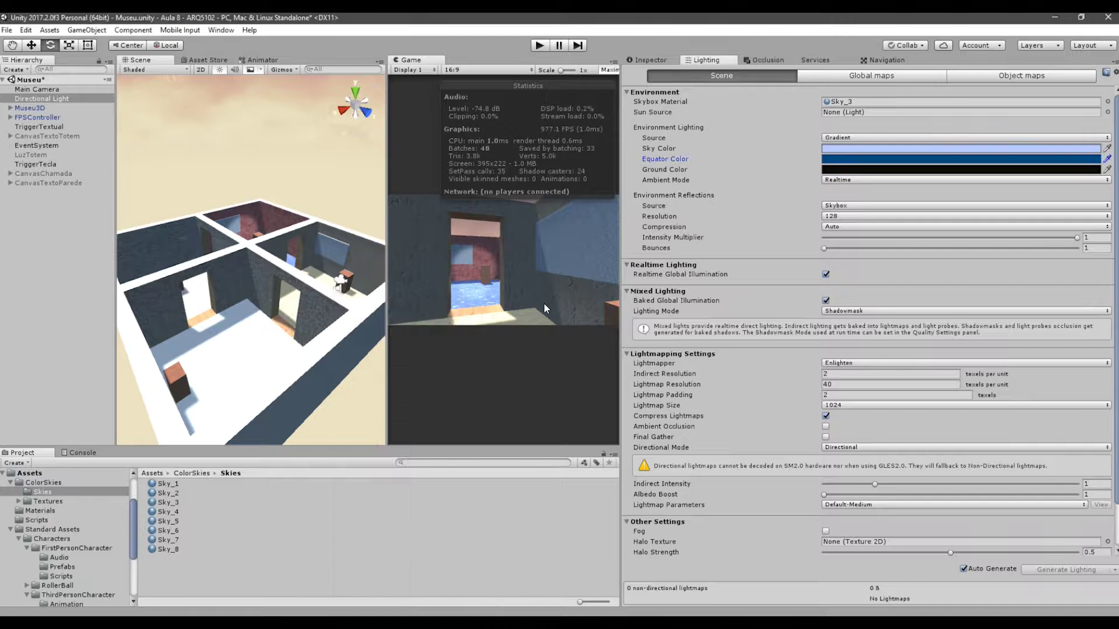
# - Set the gradient's Ground Color to a near-black blue, hex 000C18, and inspect the museum rooms up close
pyautogui.click(838, 171)
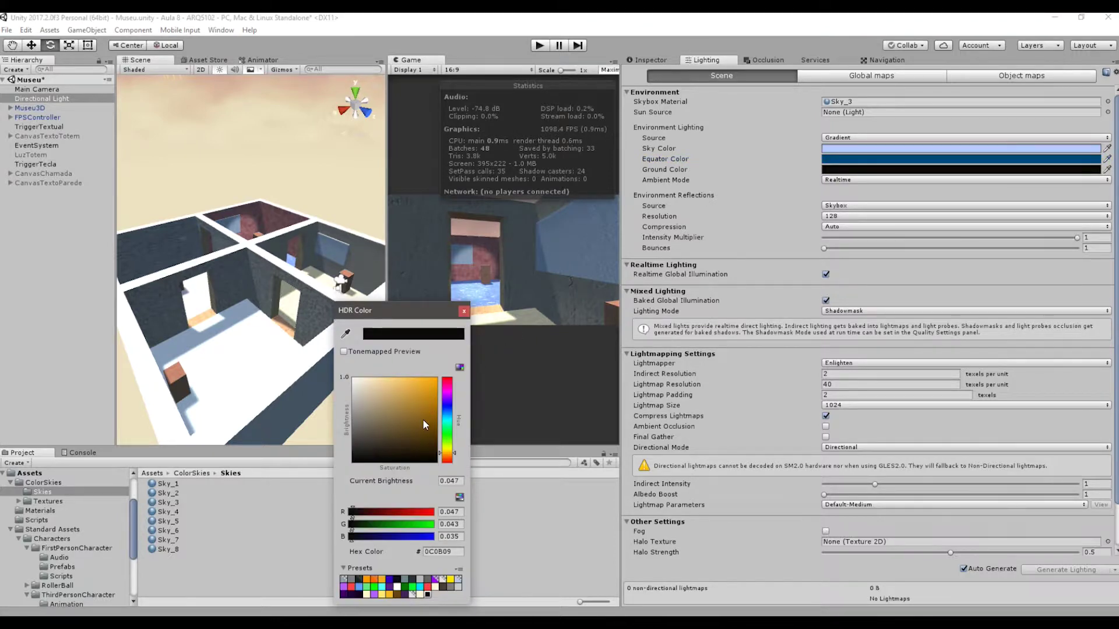
pyautogui.click(451, 414)
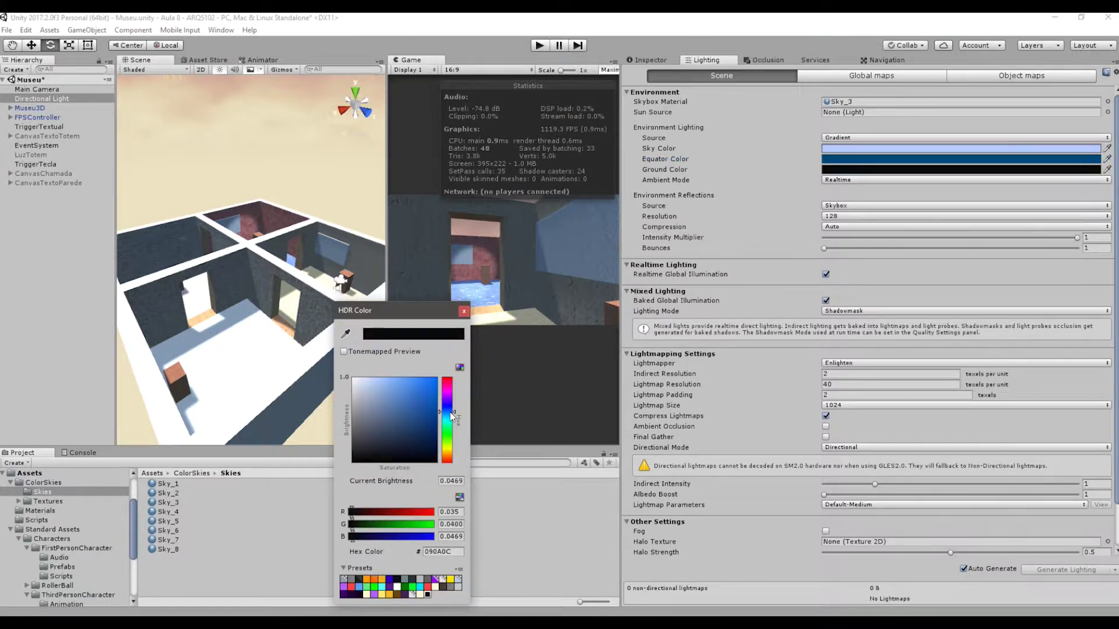
pyautogui.moveTo(425, 418); pyautogui.dragTo(439, 445)
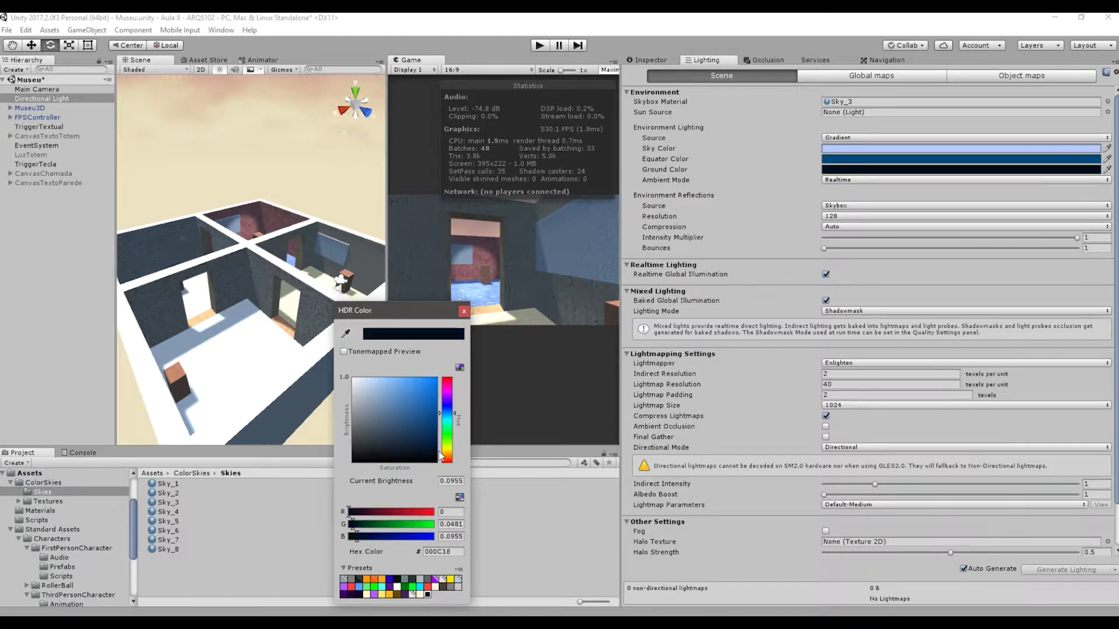
pyautogui.click(463, 311)
pyautogui.keyDown('alt'); pyautogui.moveTo(313, 336); pyautogui.dragTo(259, 336); pyautogui.keyUp('alt')
pyautogui.scroll(5, 285, 330)
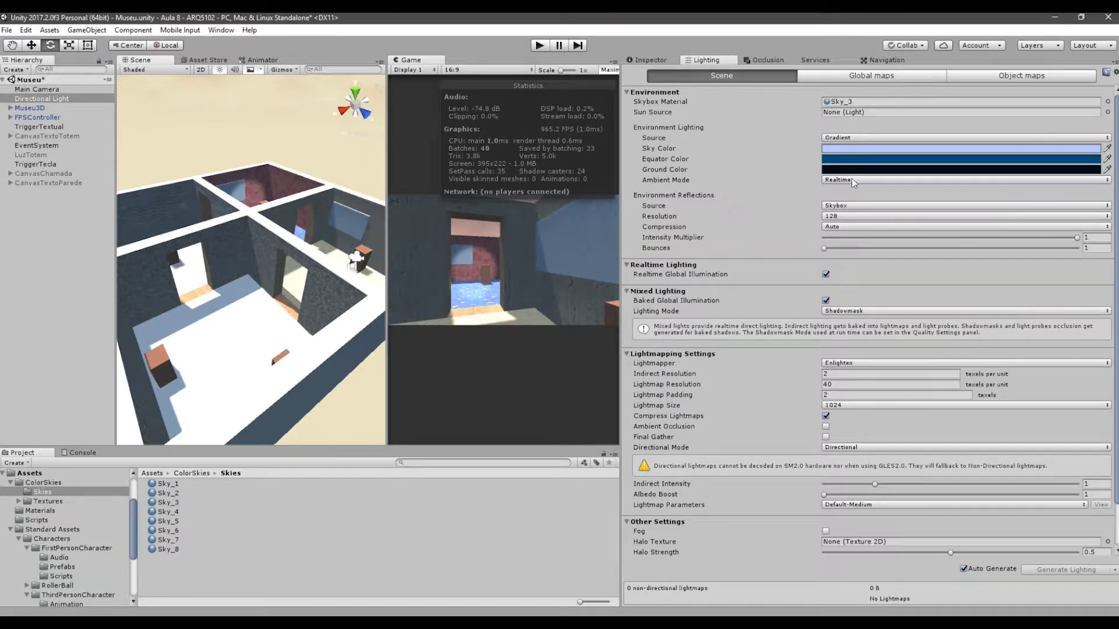
# - Set the Environment Lighting source to Color, trying pure red (FF0000) before giving the Ambient Color a pale greyish pink, hex C7B5B5
pyautogui.click(847, 138)
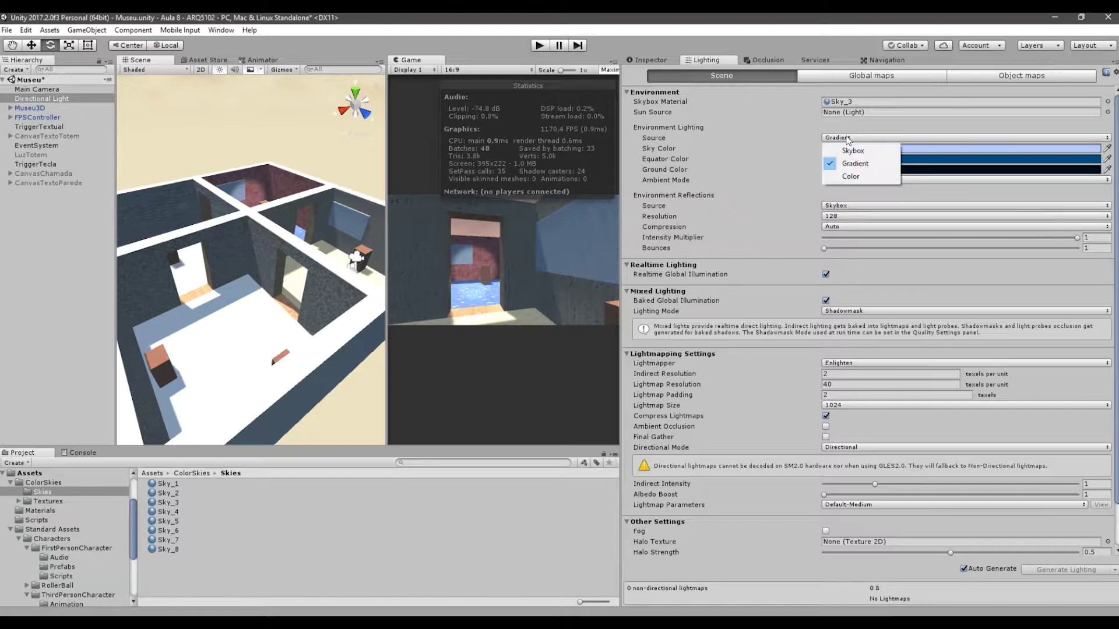
pyautogui.click(849, 176)
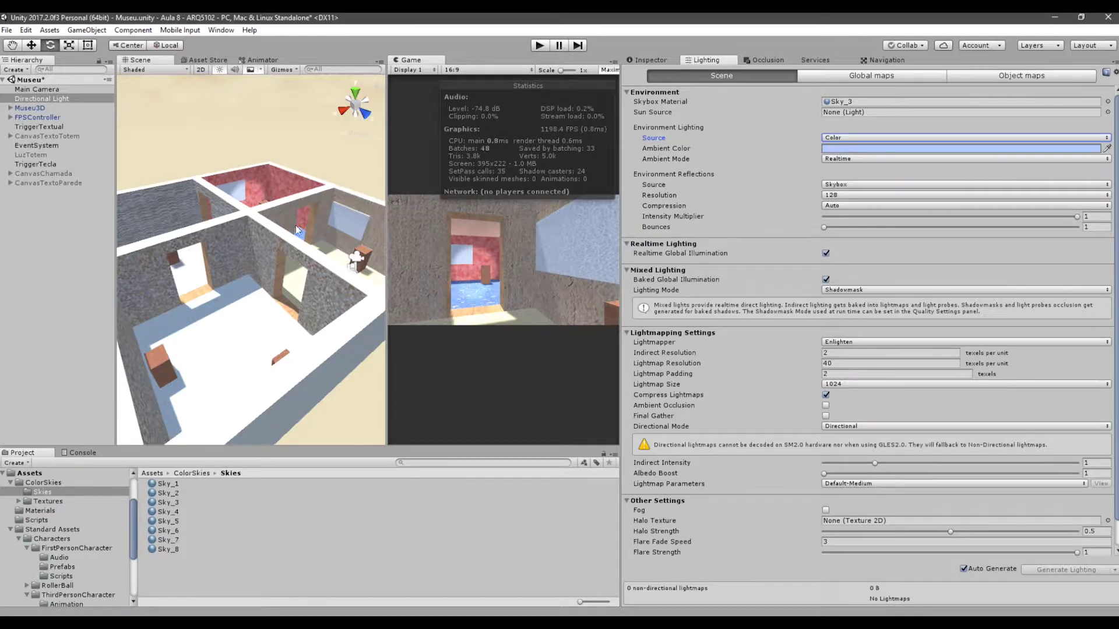
pyautogui.click(847, 149)
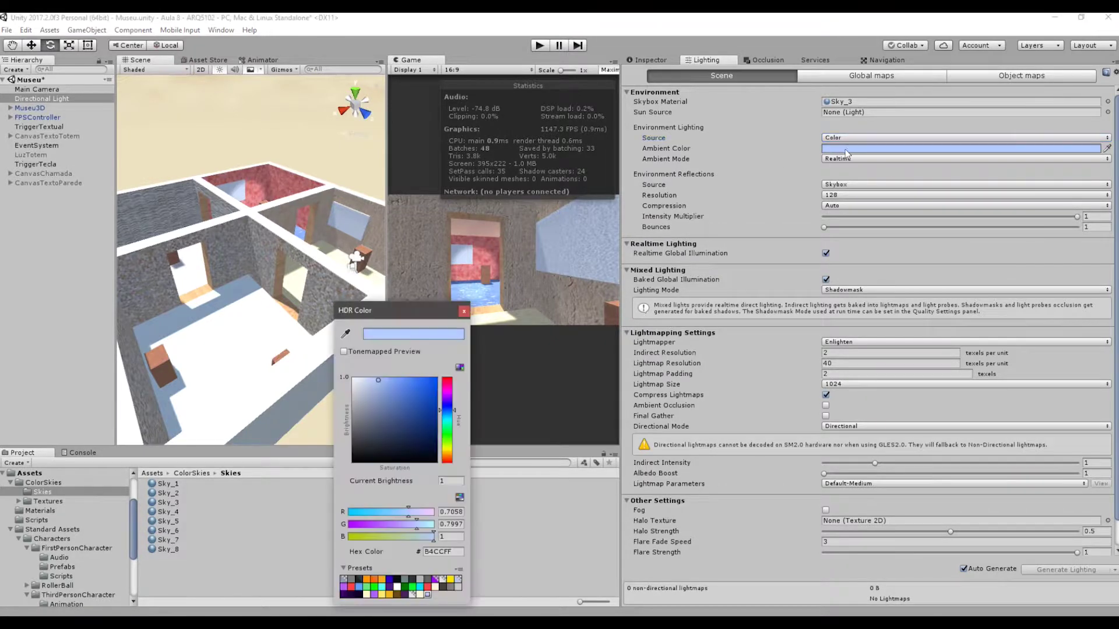
pyautogui.moveTo(406, 407); pyautogui.dragTo(460, 369)
pyautogui.click(447, 399)
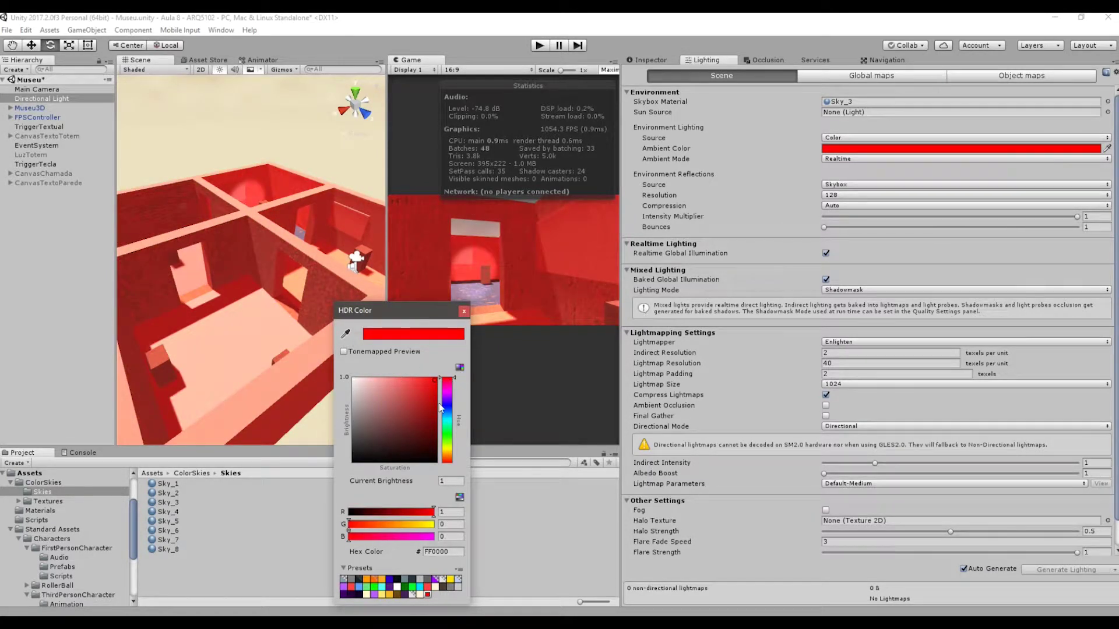
pyautogui.moveTo(436, 386); pyautogui.dragTo(361, 397)
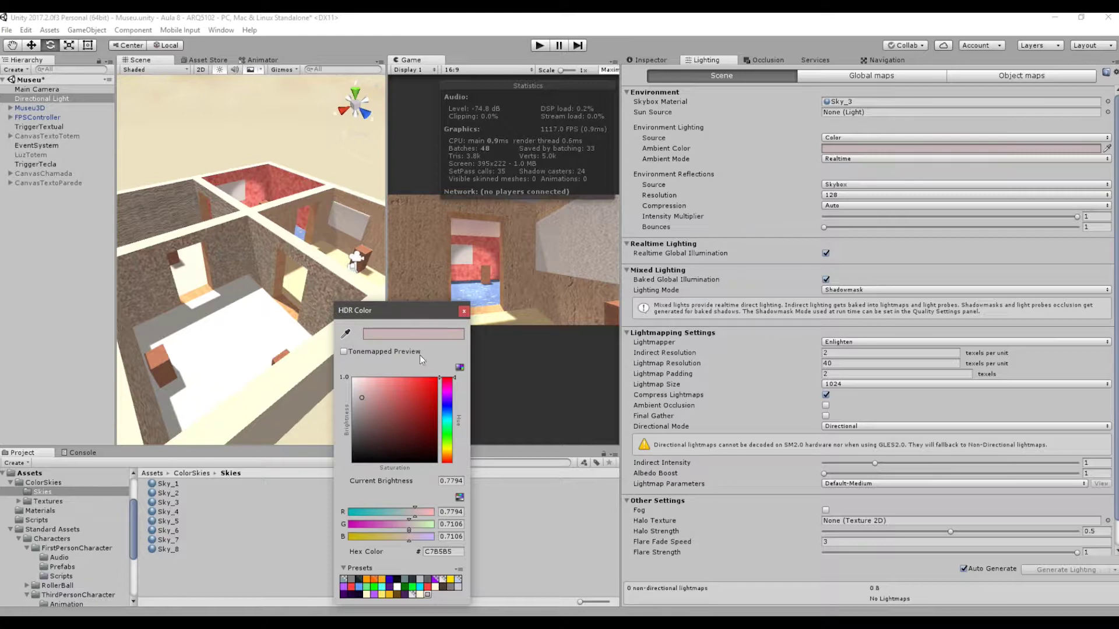
pyautogui.click(463, 312)
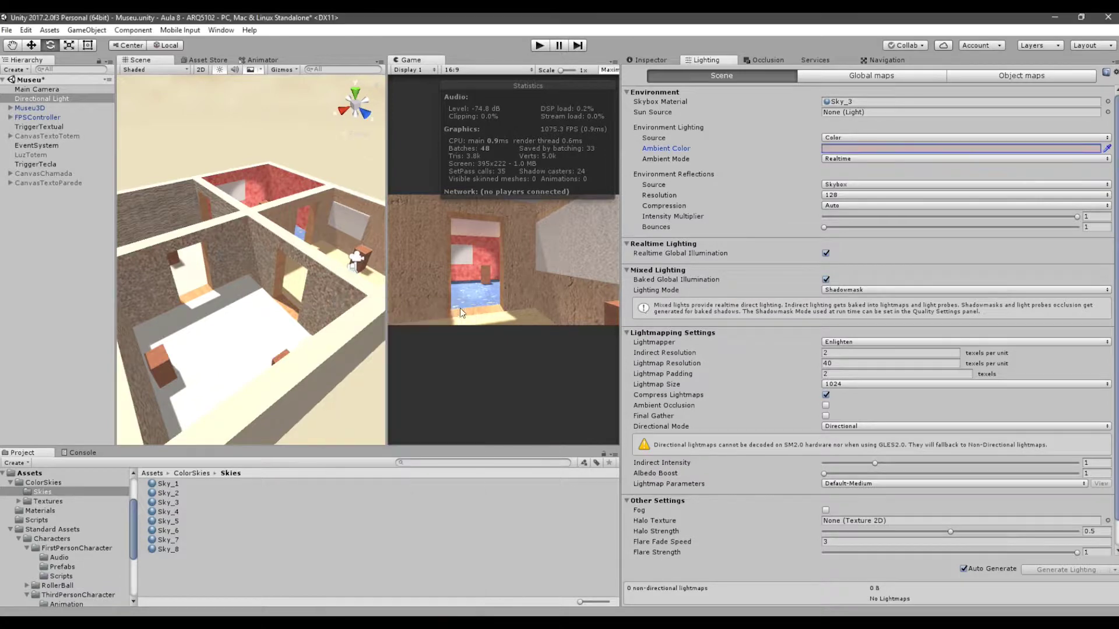
# - Set the Environment Lighting source back to Skybox and inspect the museum rooms
pyautogui.click(831, 139)
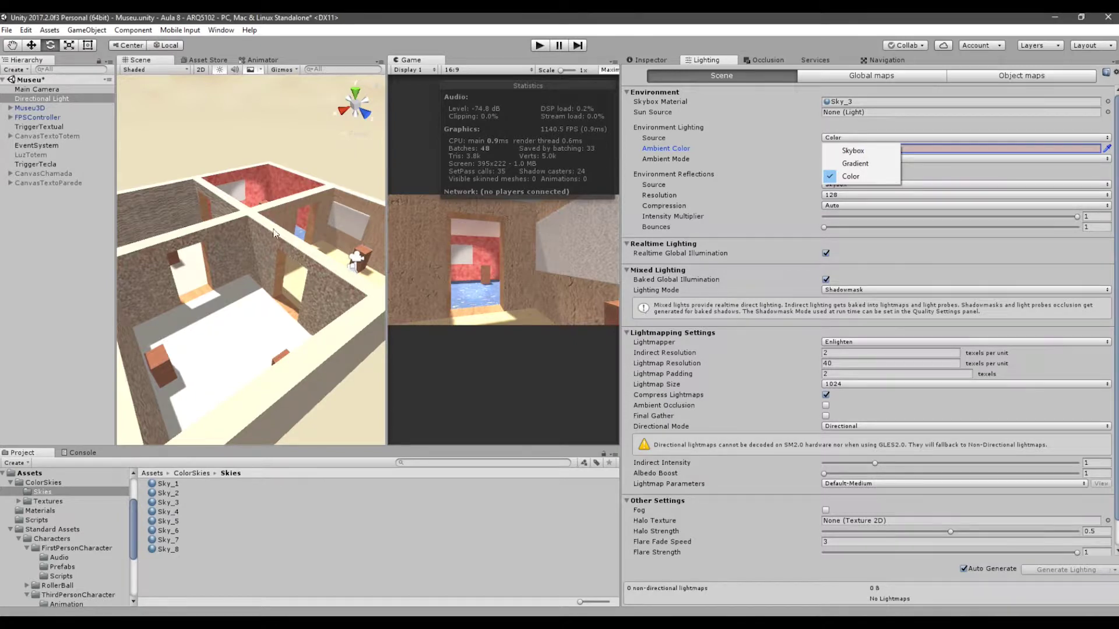
pyautogui.click(300, 275)
pyautogui.keyDown('alt'); pyautogui.moveTo(300, 275); pyautogui.dragTo(313, 326); pyautogui.keyUp('alt')
pyautogui.press('e')
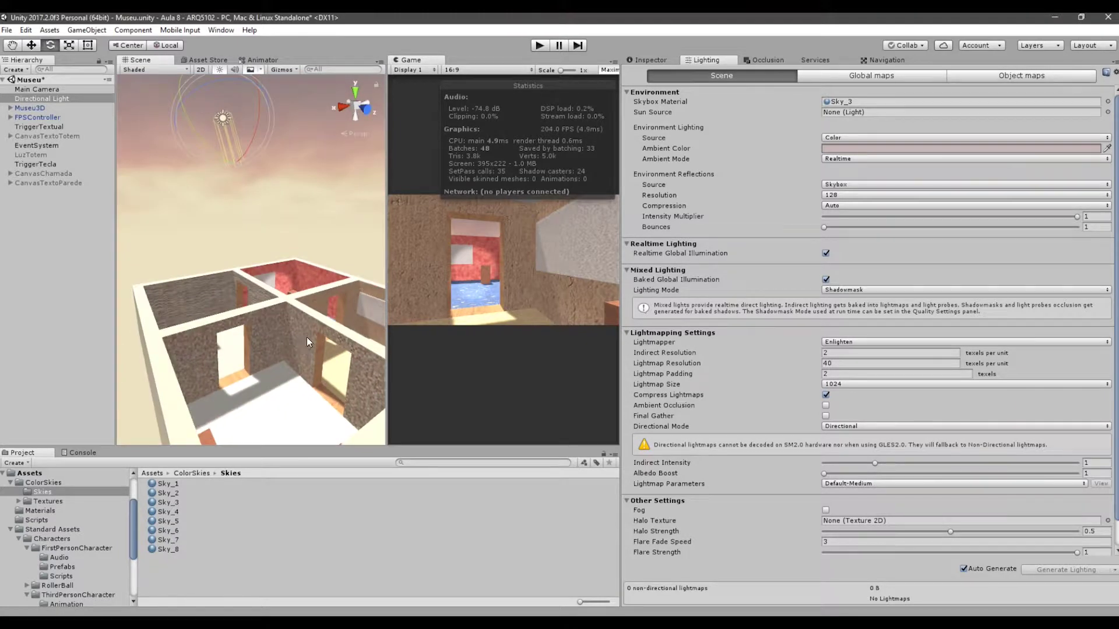
pyautogui.click(840, 138)
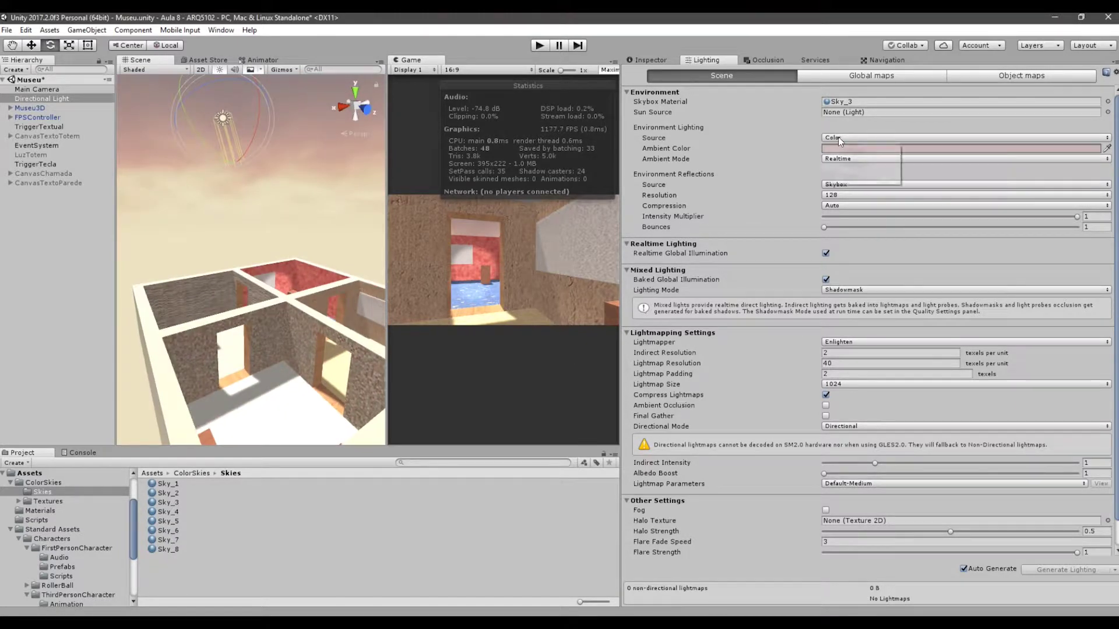
pyautogui.click(843, 150)
pyautogui.moveTo(336, 304)
pyautogui.keyDown('alt'); pyautogui.mouseDown()
pyautogui.moveTo(290, 253)
pyautogui.moveTo(364, 359)
pyautogui.moveTo(312, 330)
pyautogui.moveTo(334, 307)
pyautogui.moveTo(343, 314)
pyautogui.mouseUp(); pyautogui.keyUp('alt')
pyautogui.scroll(3, 333, 341)
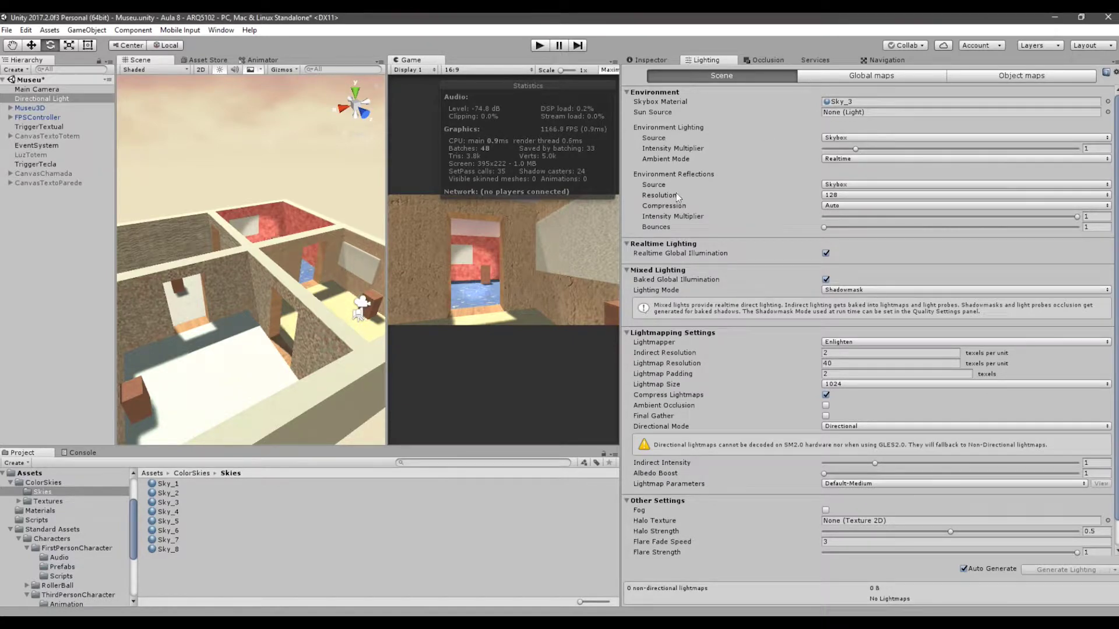
# - Check the reflection resolution choices, try an Environment Lighting Intensity Multiplier of 1.09, and restore it to 1
pyautogui.click(881, 194)
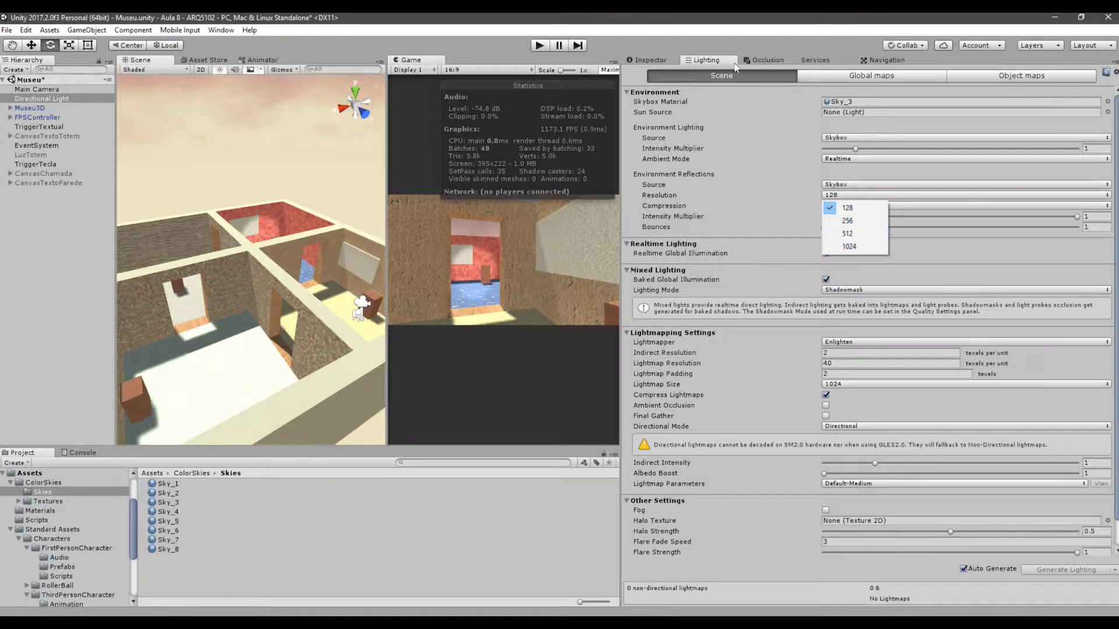
pyautogui.click(708, 9)
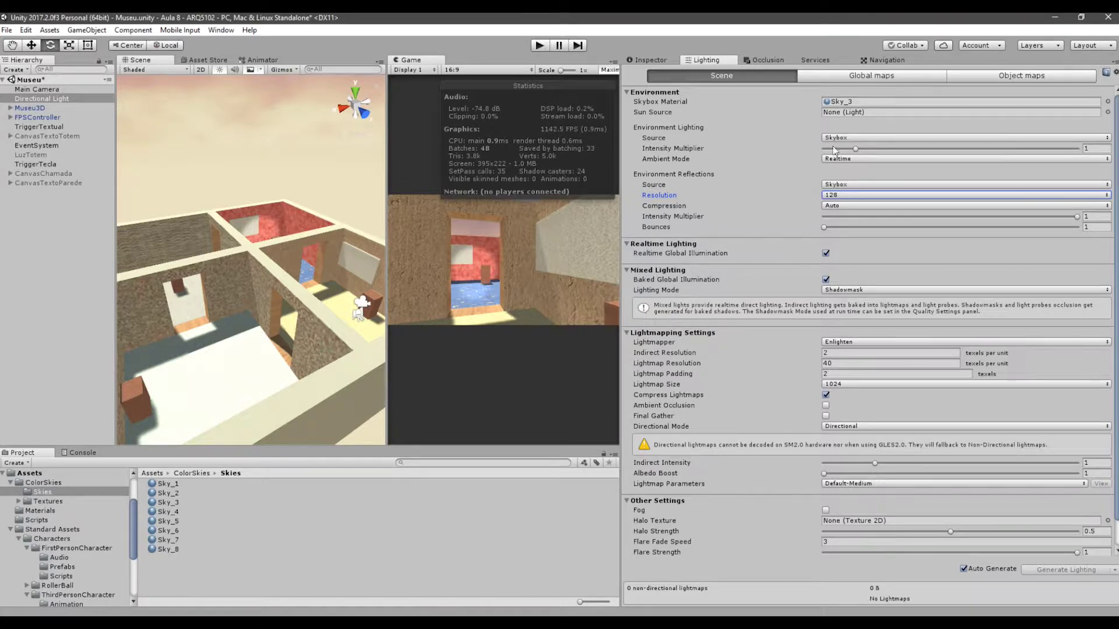
pyautogui.click(855, 148)
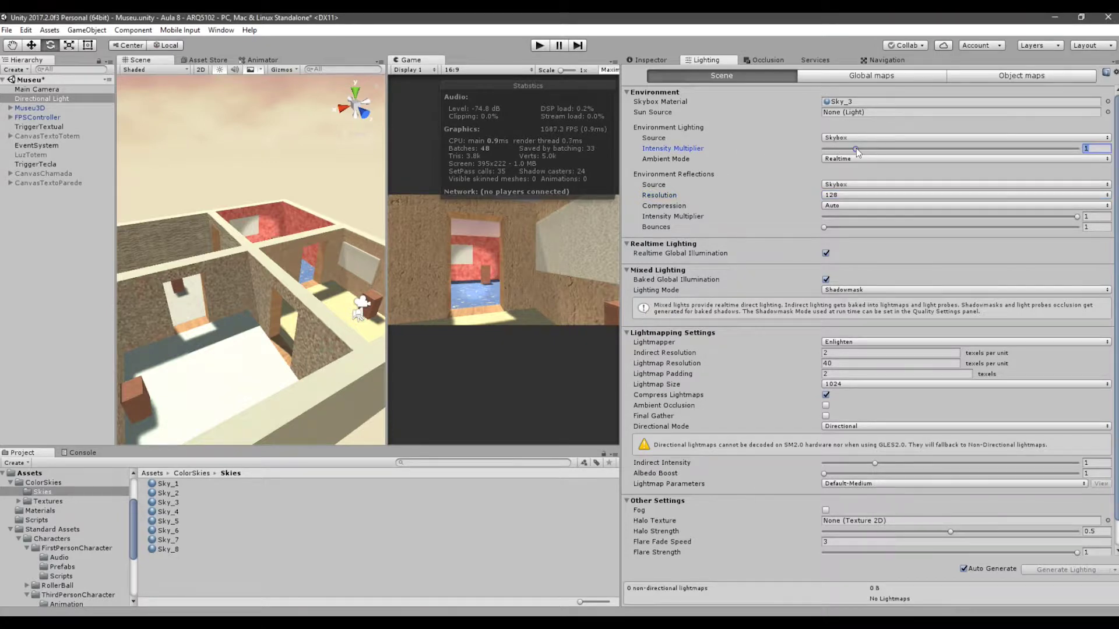
pyautogui.moveTo(855, 148)
pyautogui.mouseDown()
pyautogui.moveTo(939, 149)
pyautogui.moveTo(827, 144)
pyautogui.moveTo(859, 148)
pyautogui.mouseUp()
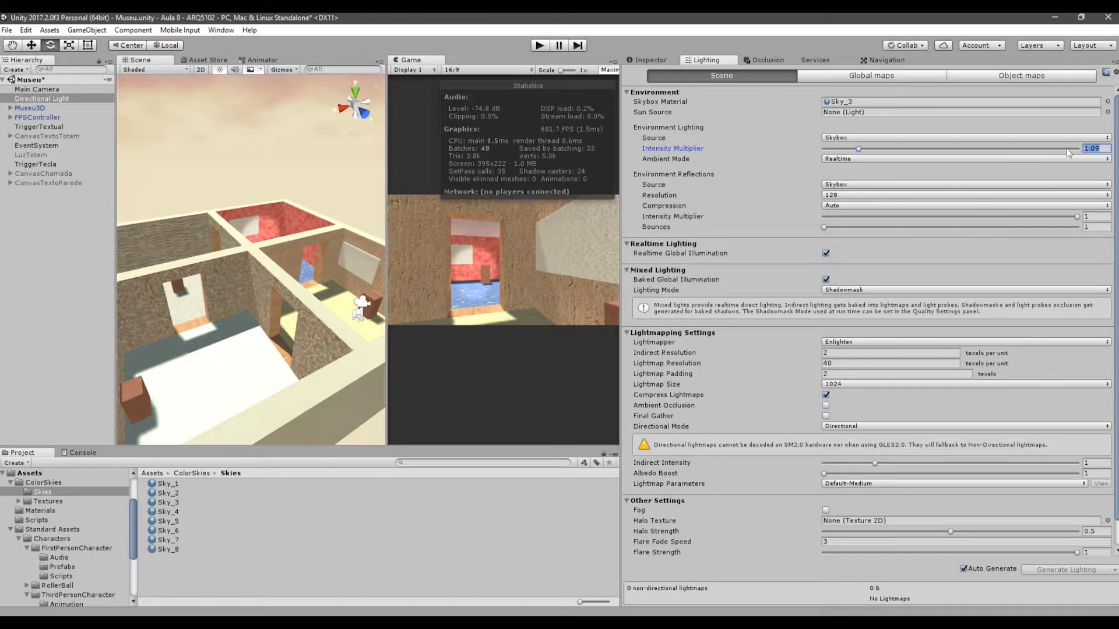
pyautogui.write('1')
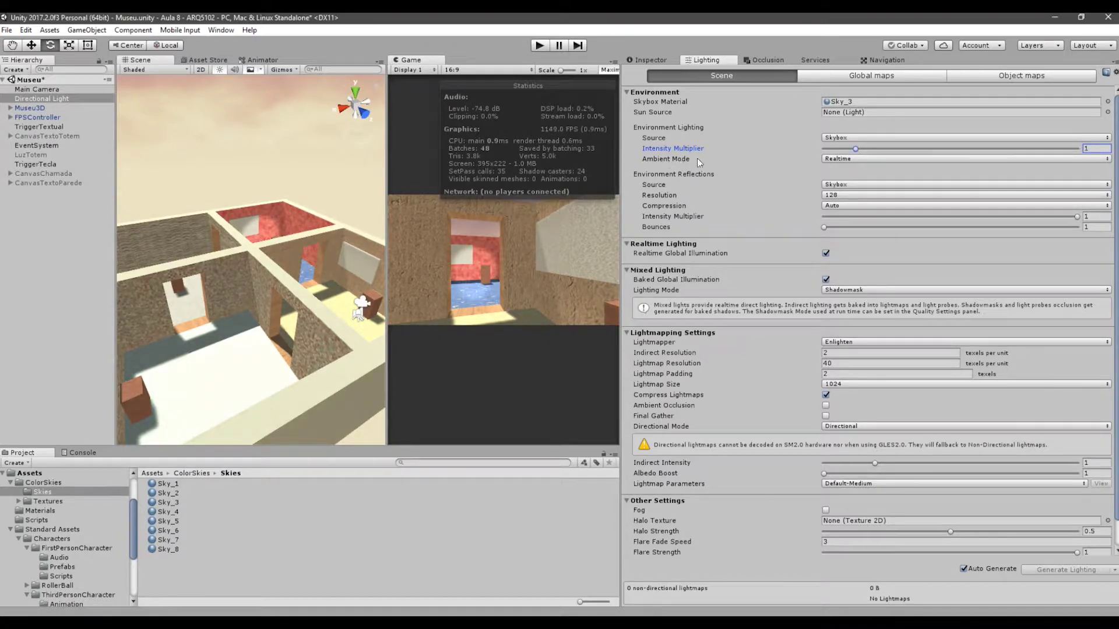
# - Review the Ambient Mode options and the source and resolution choices for Environment Reflections
pyautogui.click(838, 160)
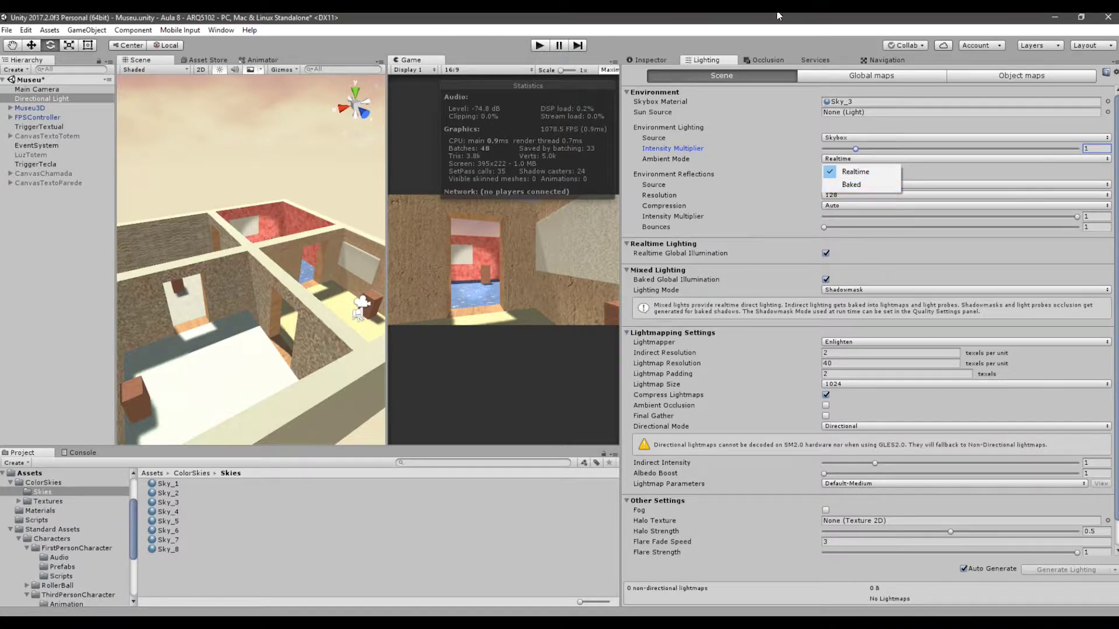
pyautogui.click(911, 138)
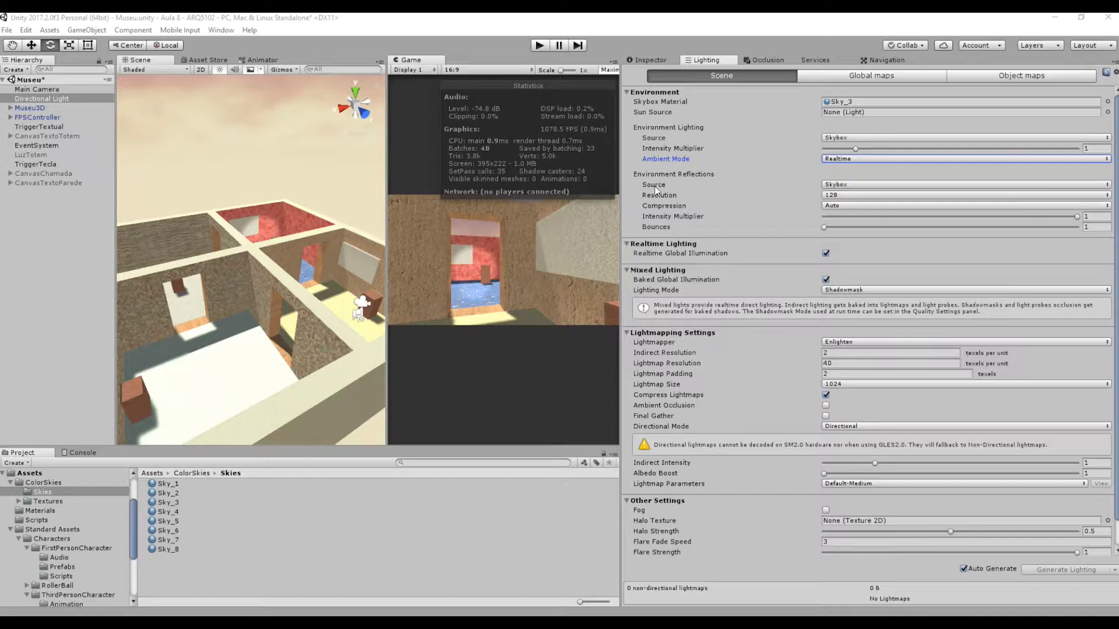
pyautogui.click(848, 185)
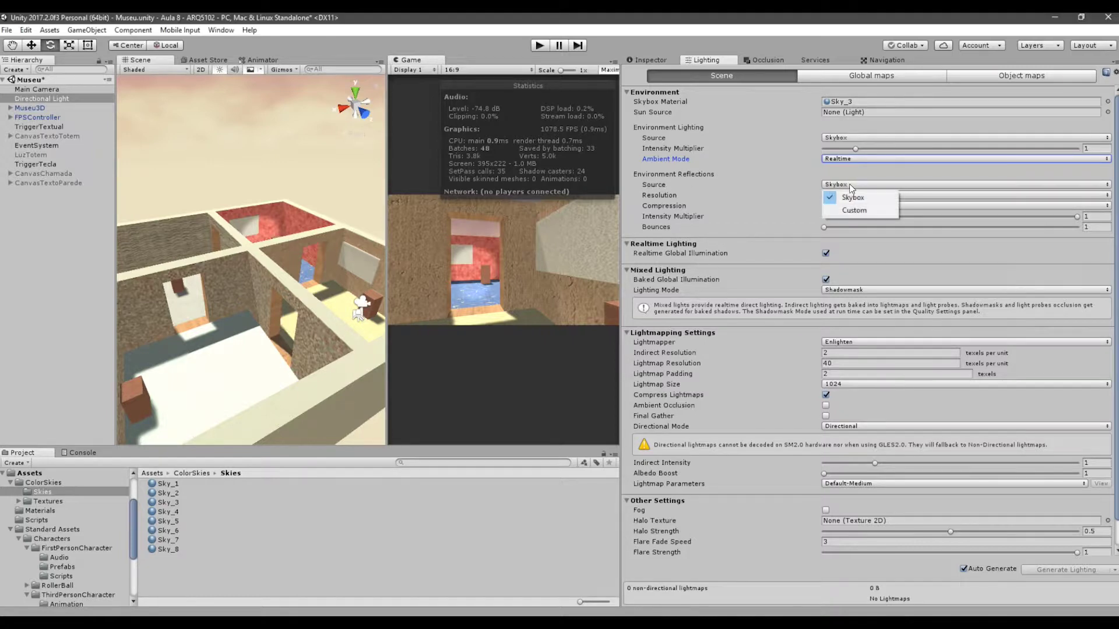
pyautogui.click(745, 17)
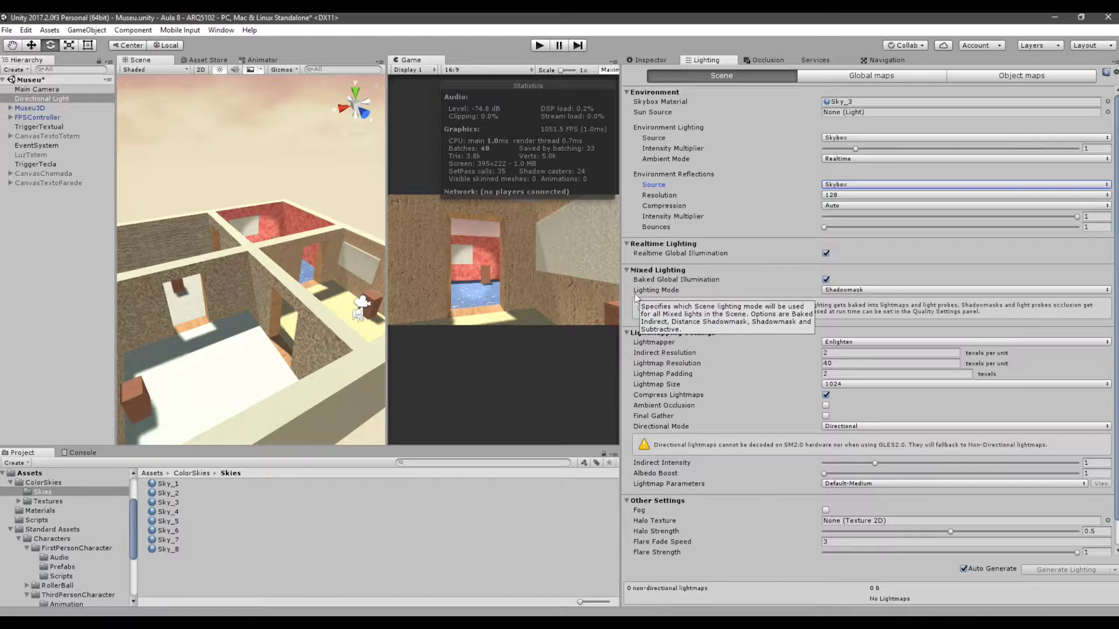
pyautogui.click(838, 195)
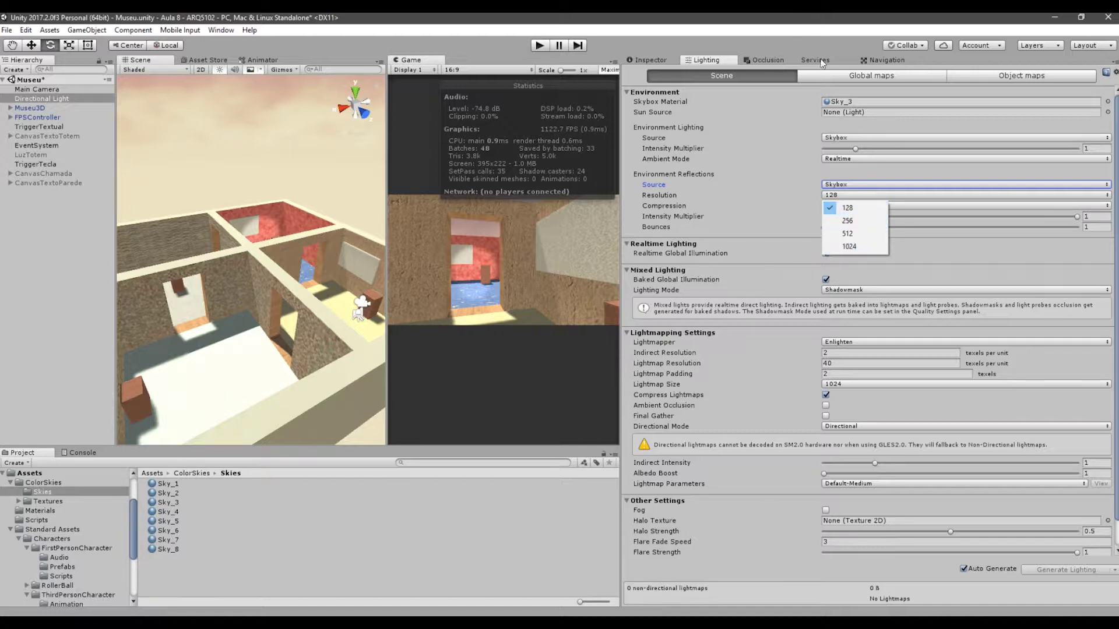
pyautogui.click(813, 25)
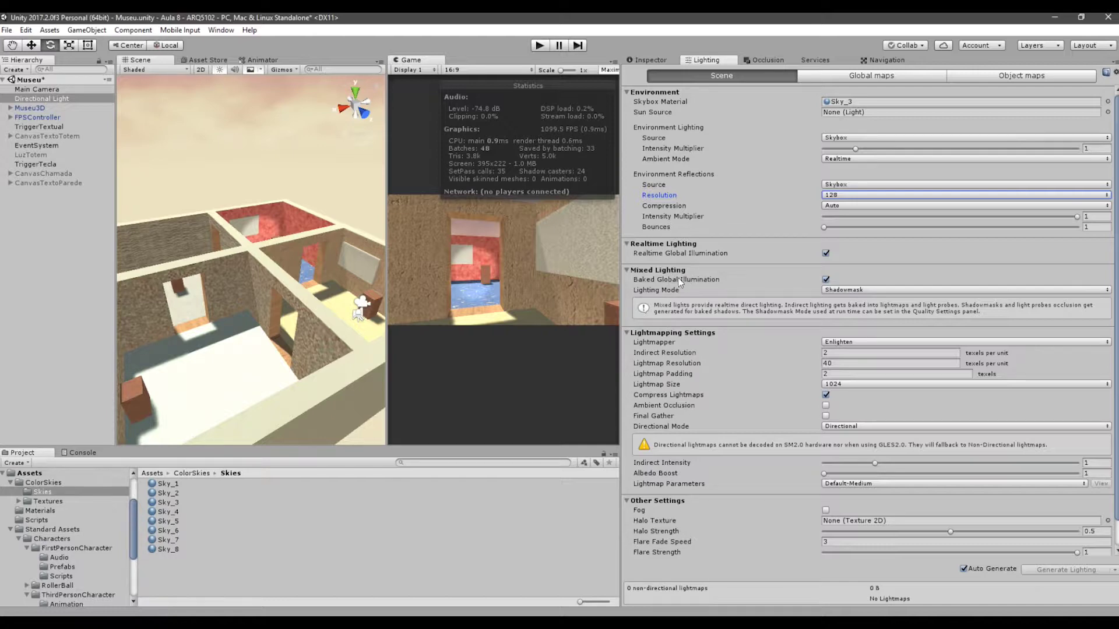
# - Try the Subtractive mode for Mixed Lighting, and set the Lighting Mode to Baked Indirect
pyautogui.moveTo(647, 283)
pyautogui.click(912, 291)
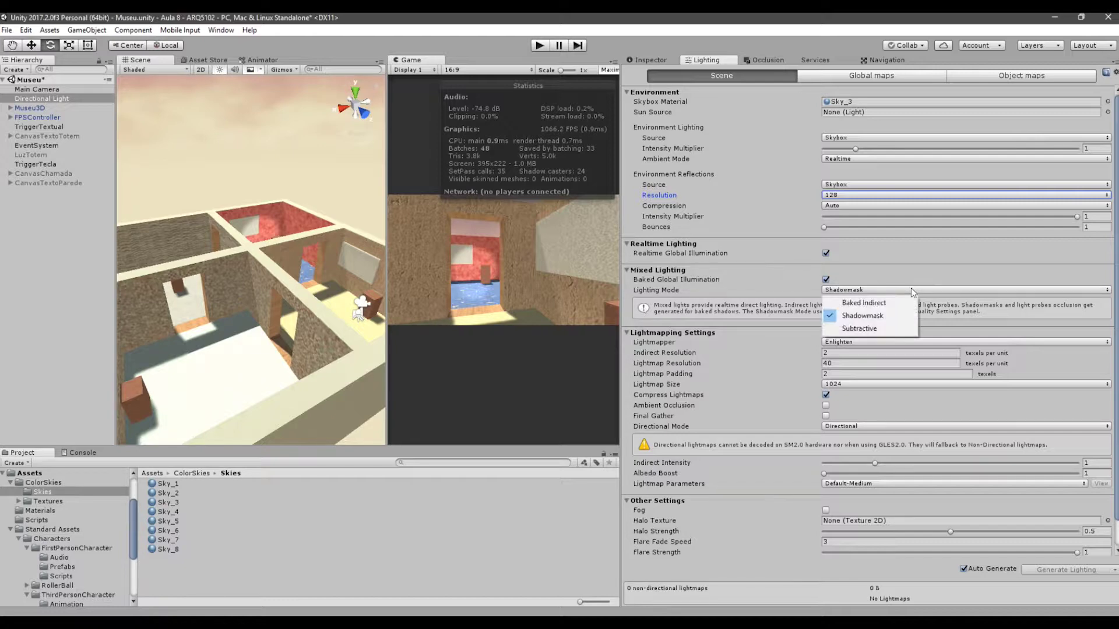
pyautogui.click(890, 326)
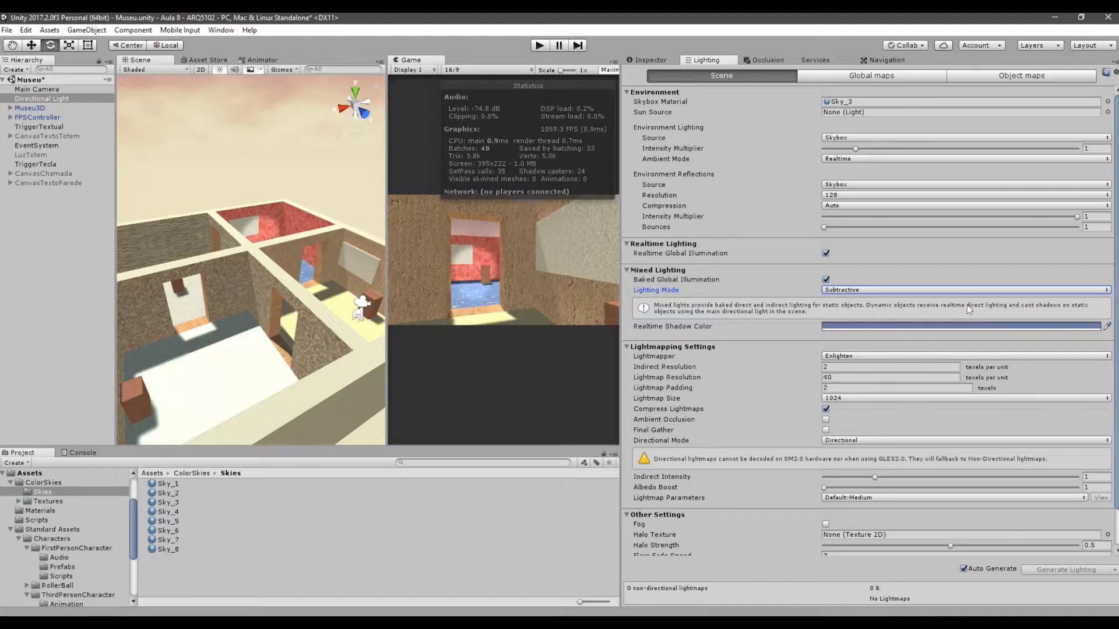
pyautogui.click(855, 290)
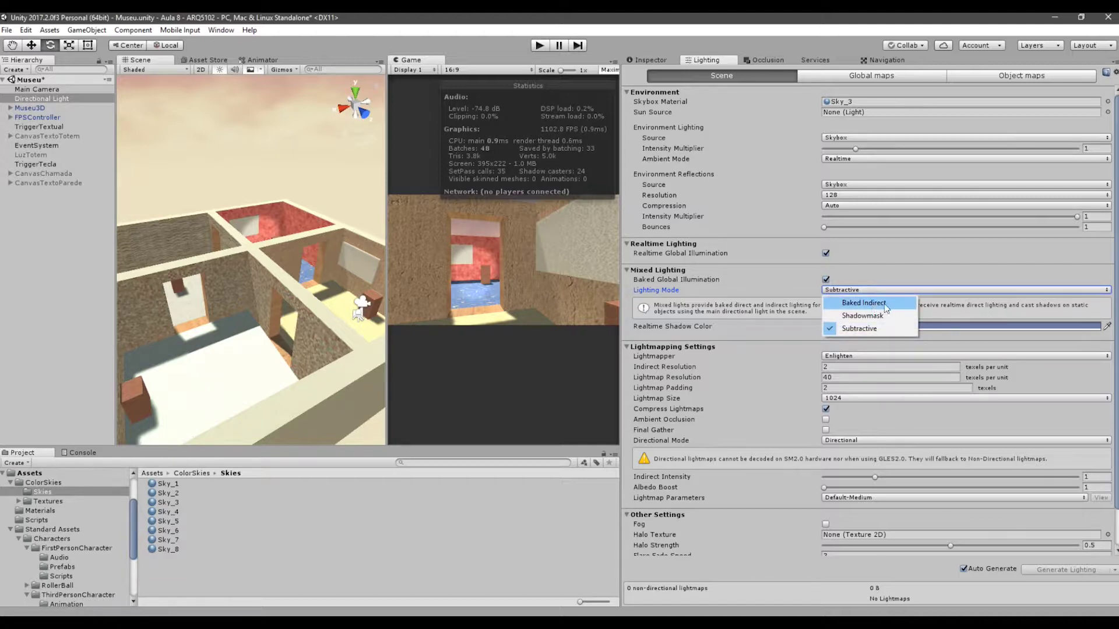
pyautogui.click(883, 304)
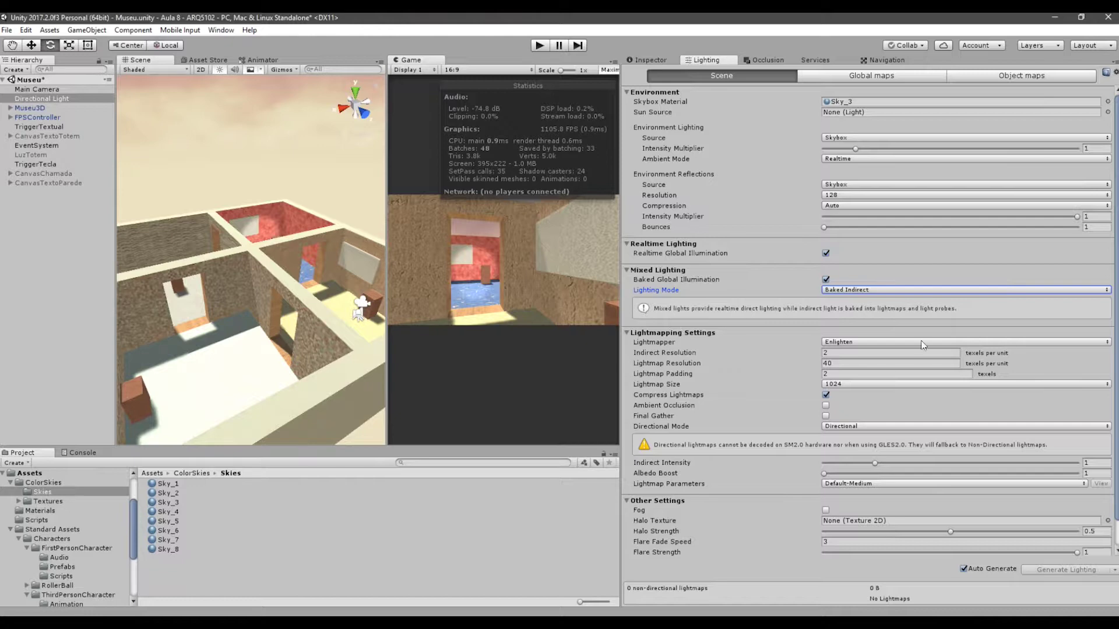
# - Review the Lightmapper choices without changing them, and toggle Realtime Global Illumination off and back on
pyautogui.click(847, 343)
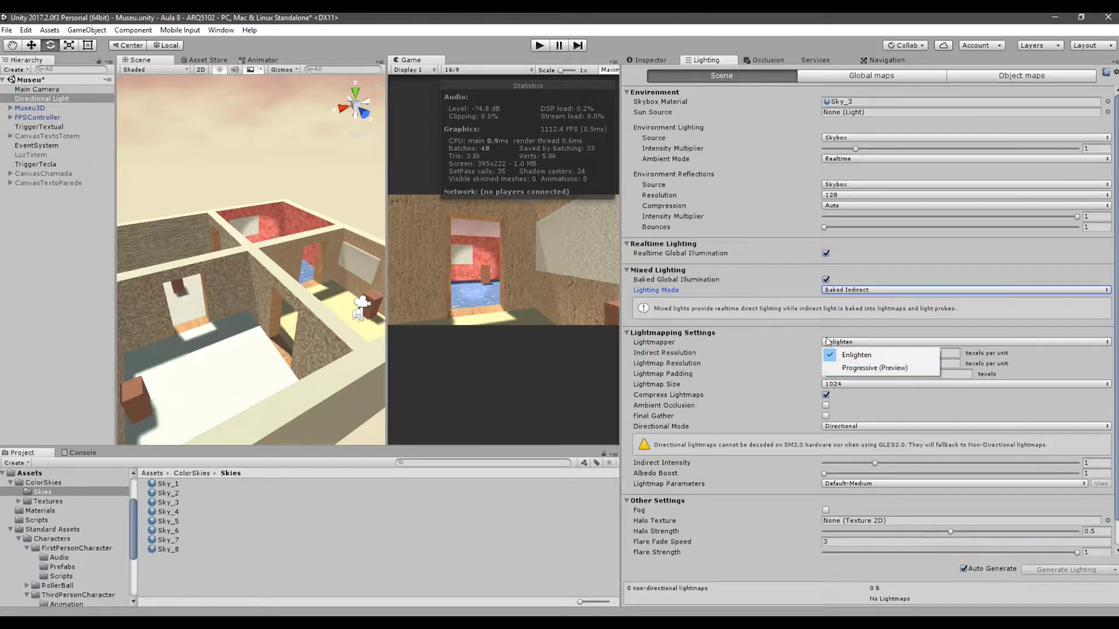
pyautogui.click(855, 311)
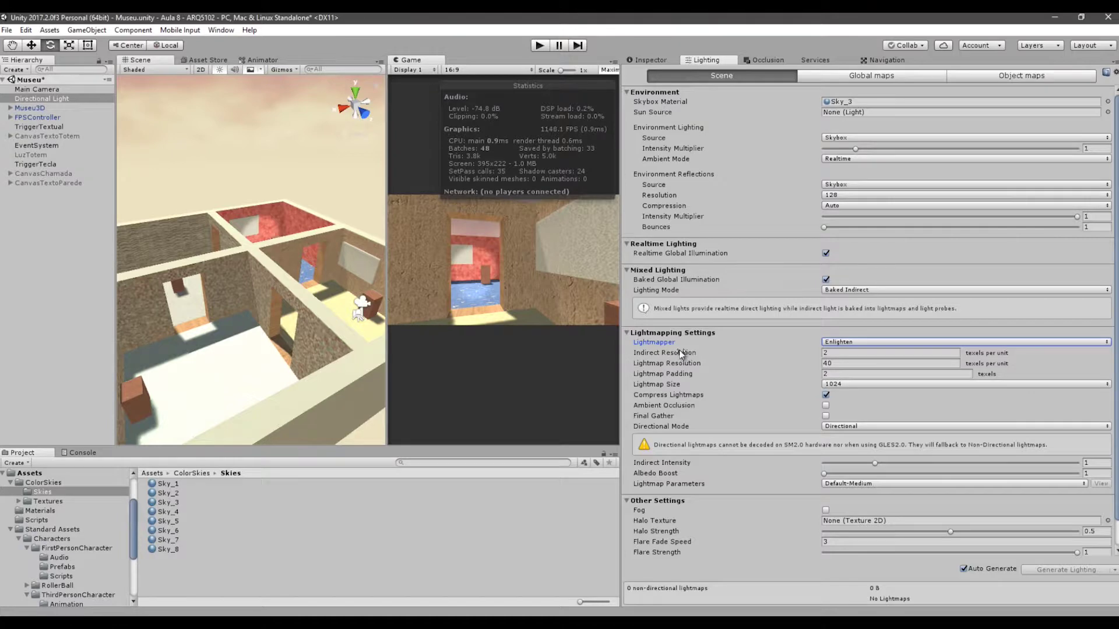
pyautogui.click(826, 254)
pyautogui.click(826, 254)
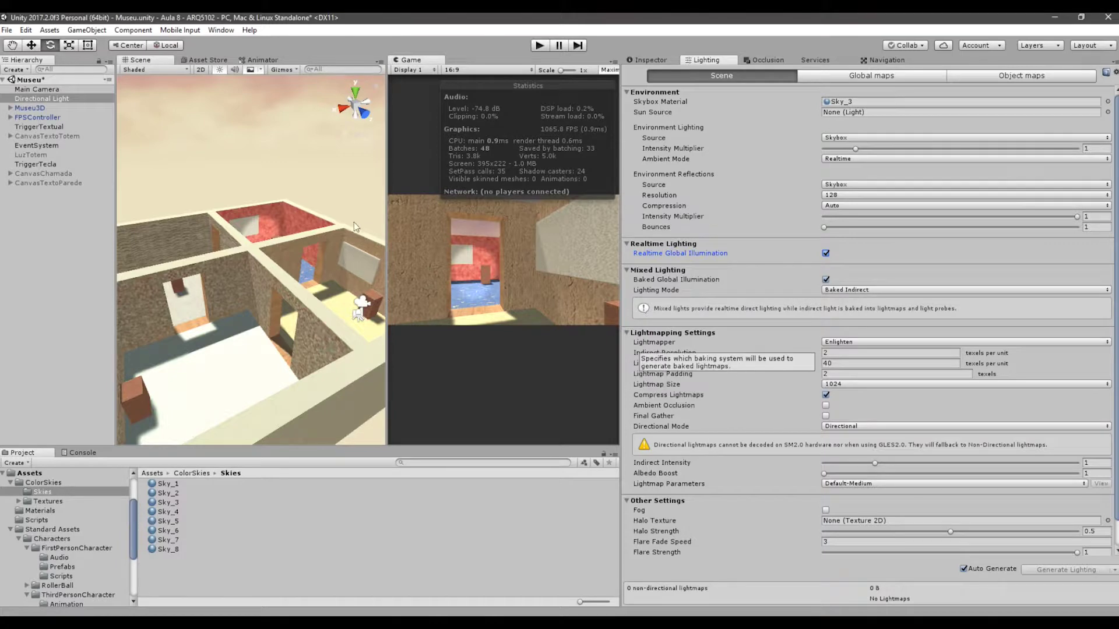
# - Enlarge the Game view by narrowing the Scene view, and examine the Indirect Resolution and Lightmap Size settings
pyautogui.moveTo(386, 214); pyautogui.dragTo(237, 211)
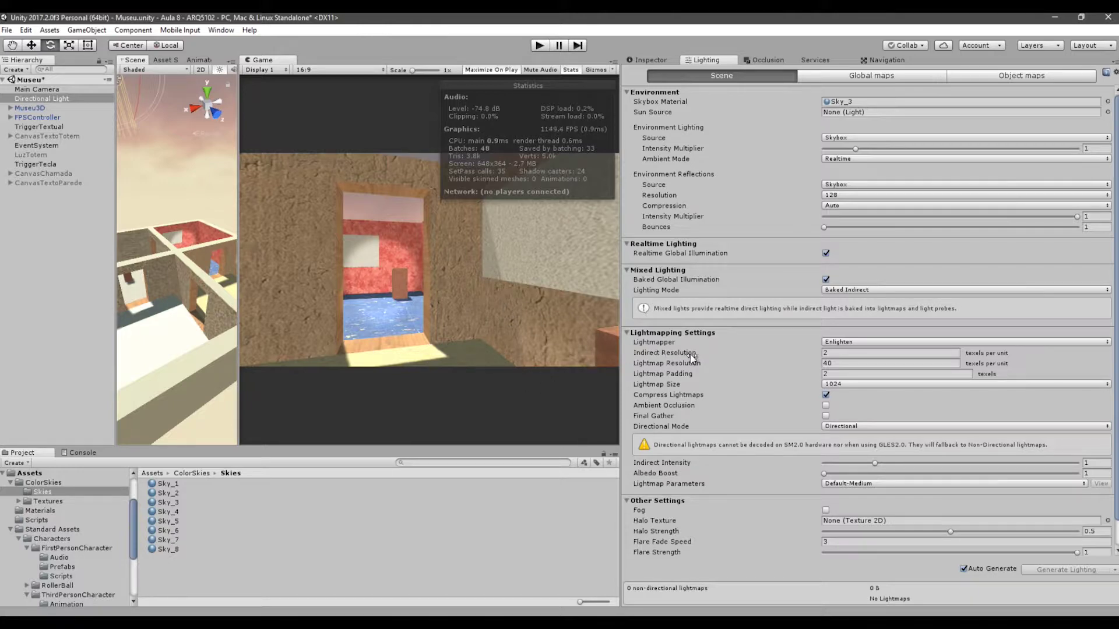
pyautogui.moveTo(691, 356)
pyautogui.moveTo(238, 271); pyautogui.dragTo(299, 268)
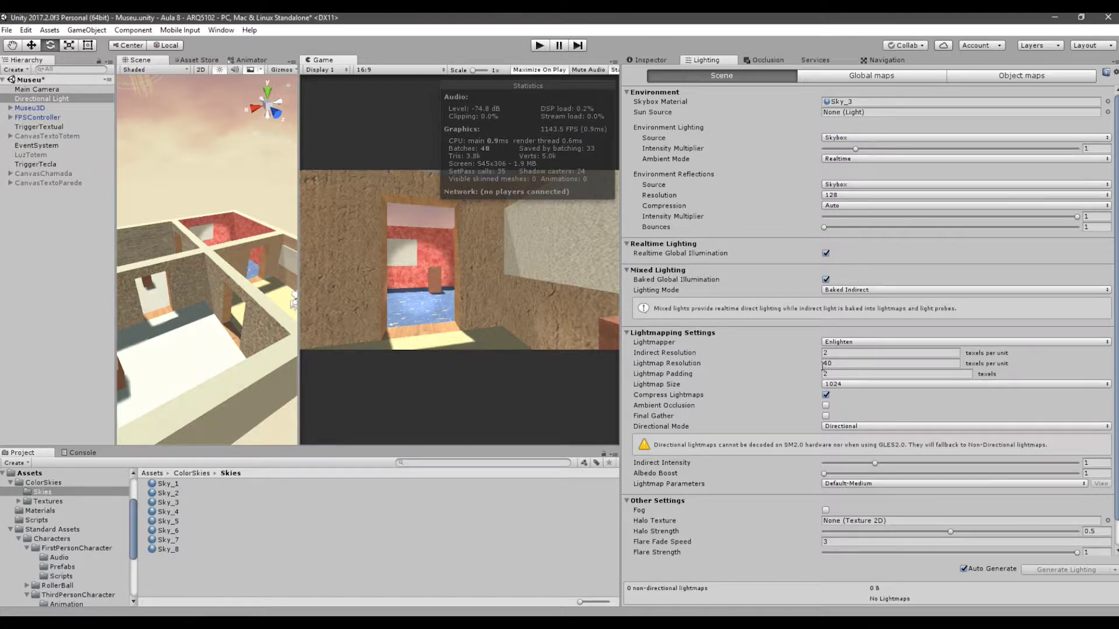
pyautogui.moveTo(701, 389)
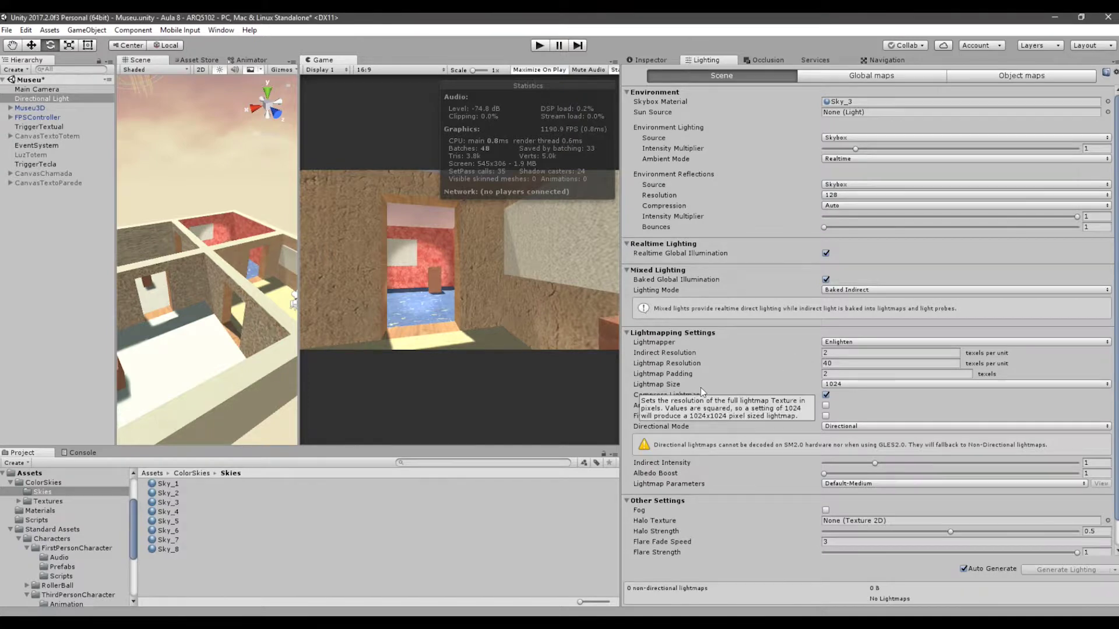
# - Review the Lightmap Size choices under Lightmapping Settings without changing the current size
pyautogui.moveTo(685, 361)
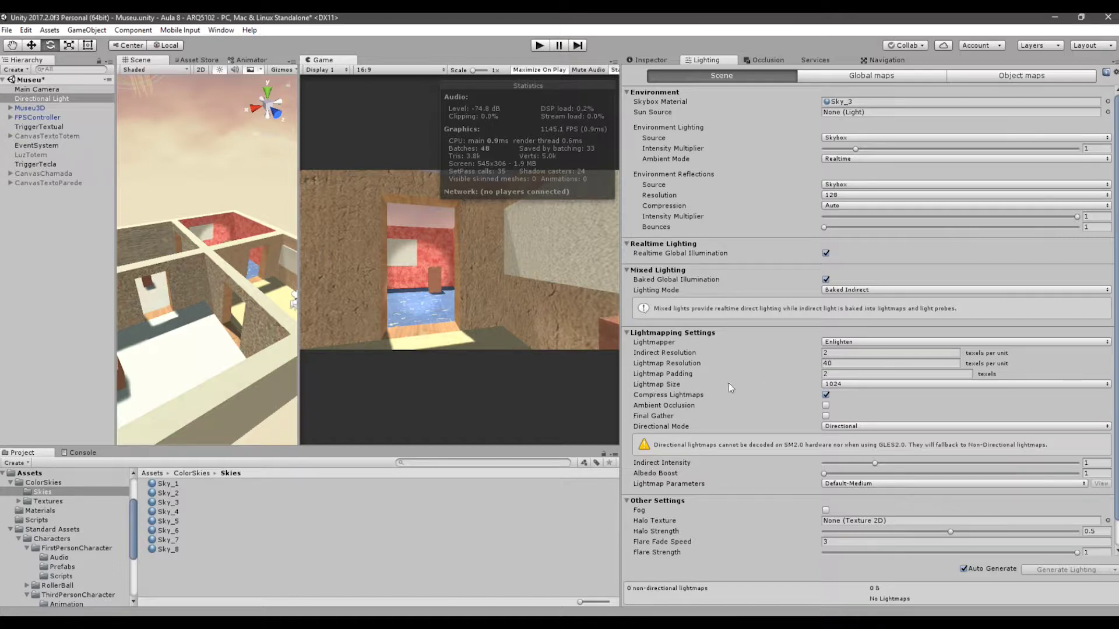
pyautogui.click(832, 385)
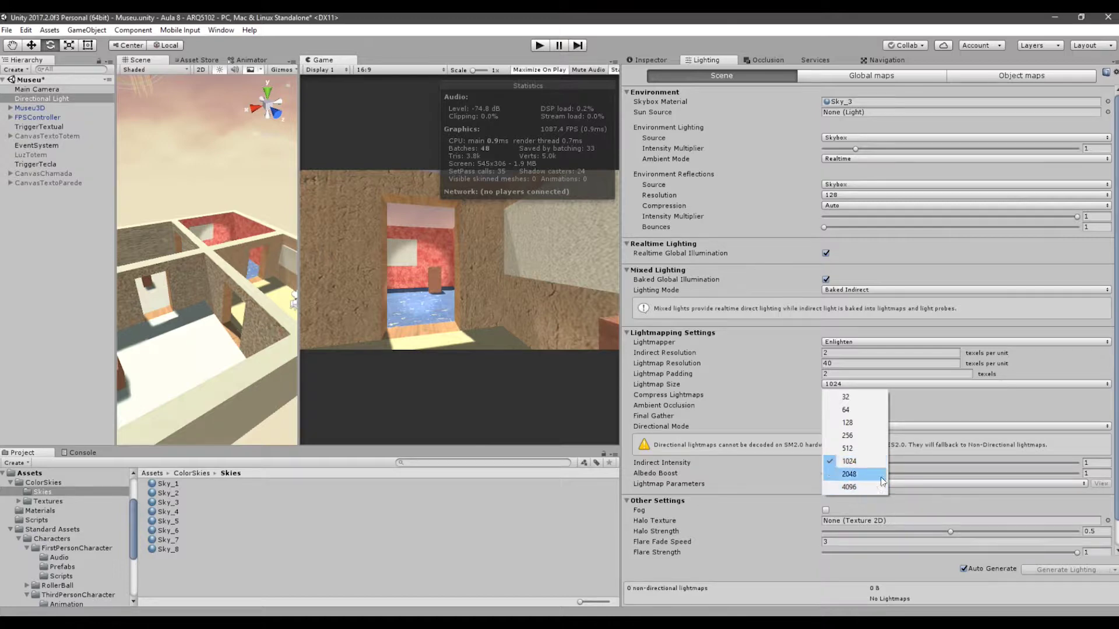
pyautogui.click(923, 401)
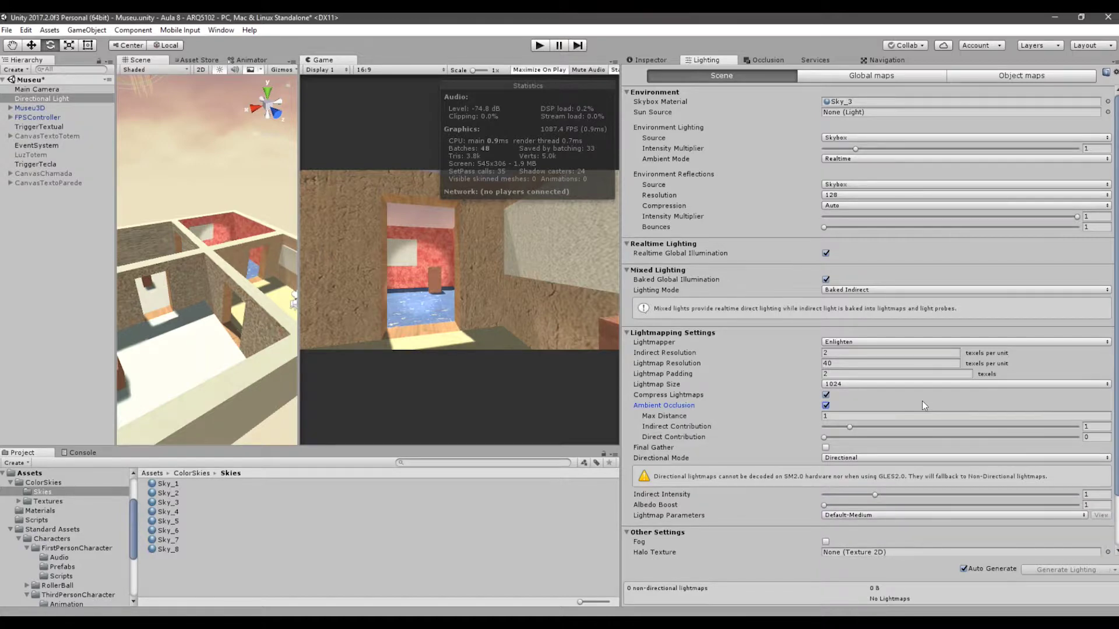
# - Toggle Ambient Occlusion on to view its distance and contribution settings, and turn it back off
pyautogui.click(826, 405)
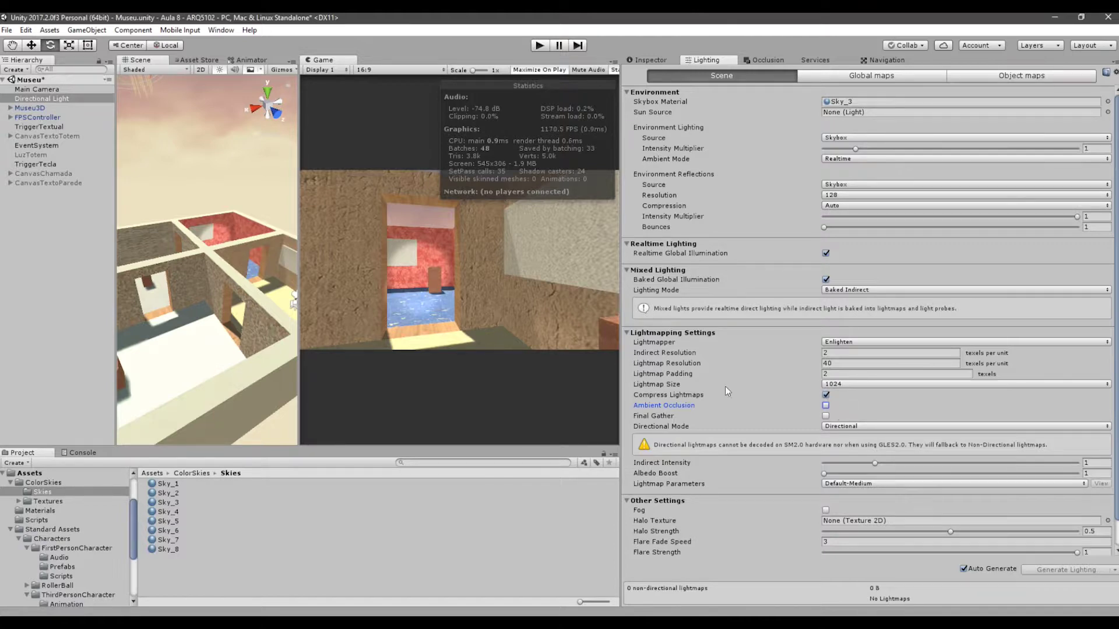
pyautogui.click(826, 396)
pyautogui.moveTo(676, 395)
pyautogui.click(825, 406)
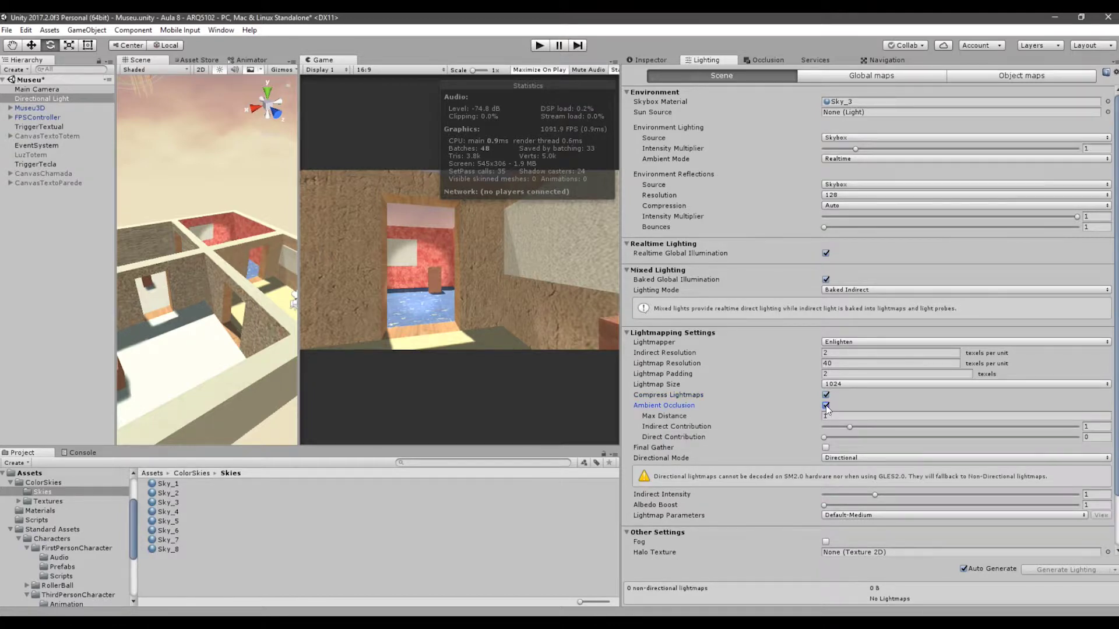
pyautogui.click(826, 405)
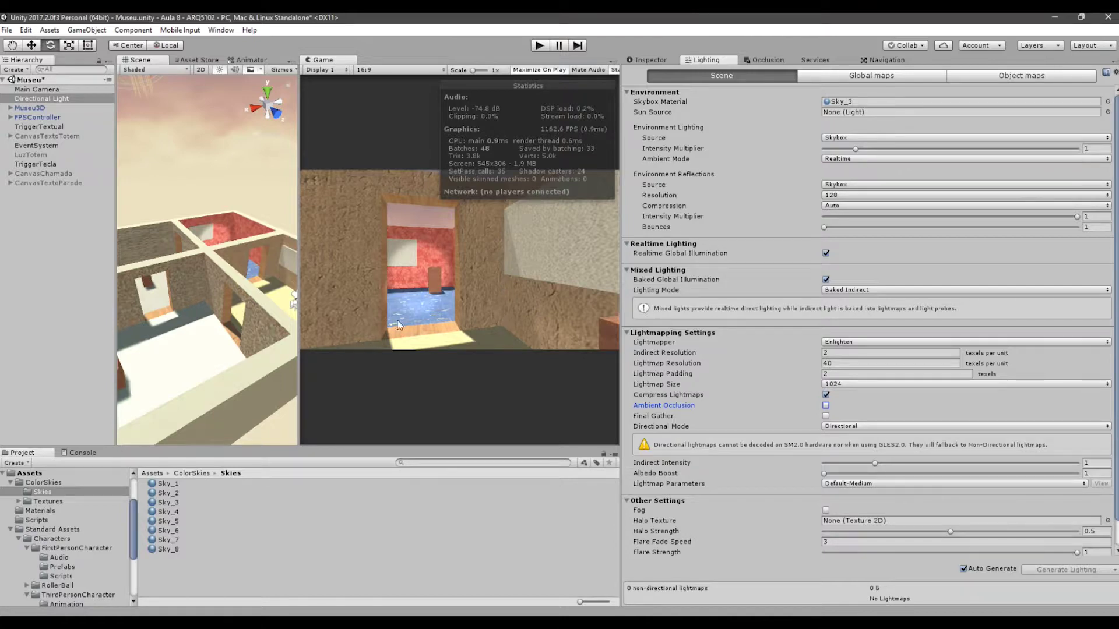
# - Widen the Scene view and examine the shadows around the wooden pedestal near the player camera
pyautogui.scroll(4, 251, 295)
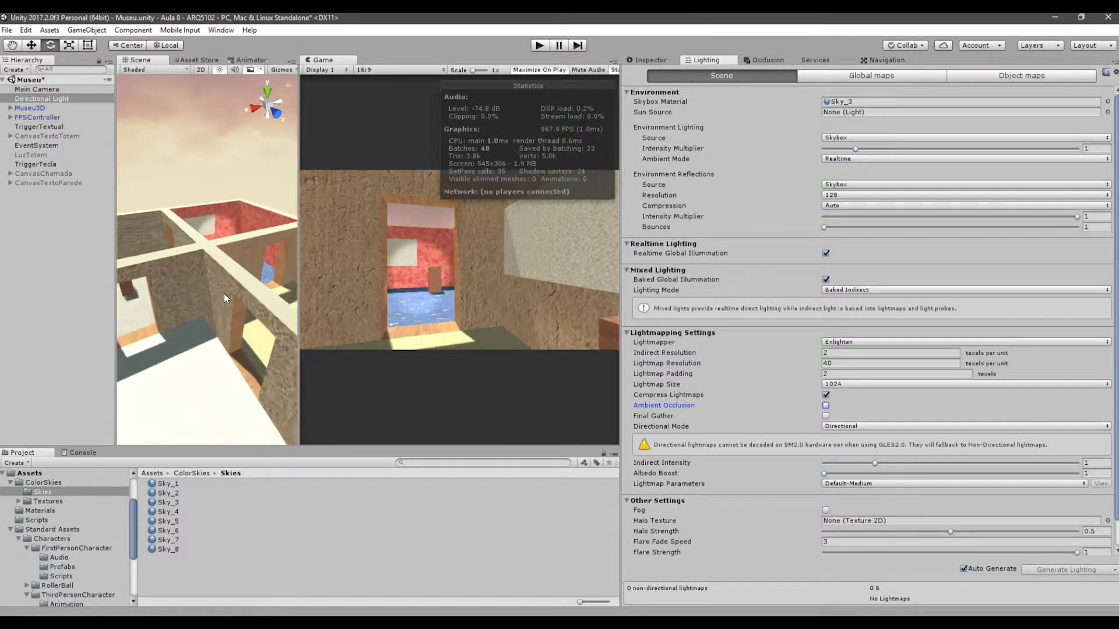
pyautogui.moveTo(297, 261); pyautogui.dragTo(408, 261)
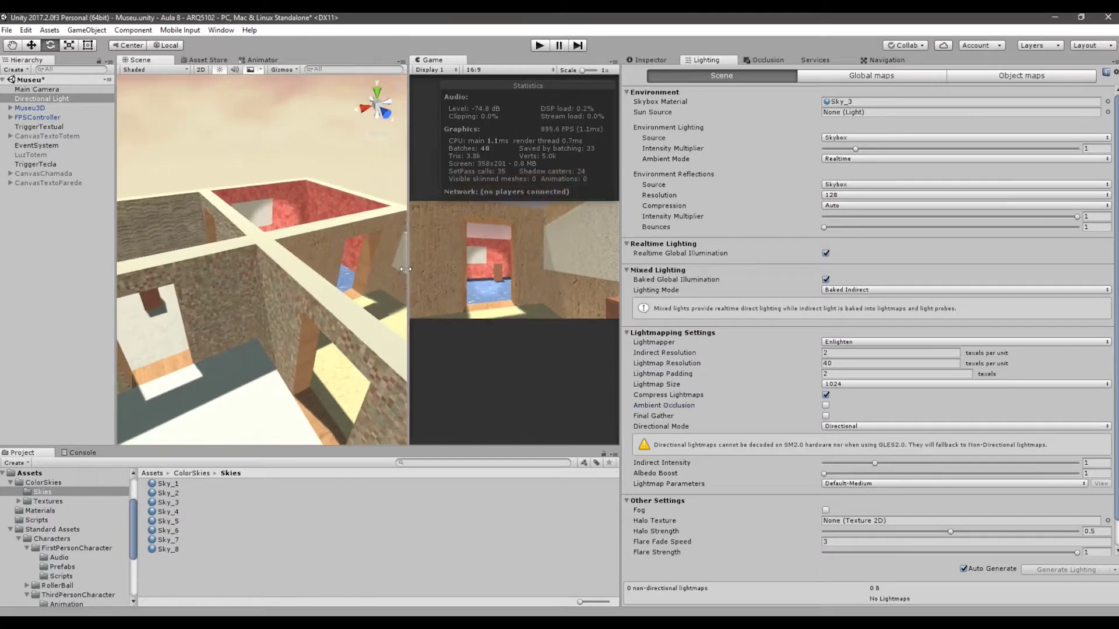
pyautogui.scroll(4, 305, 284)
pyautogui.scroll(6, 305, 284)
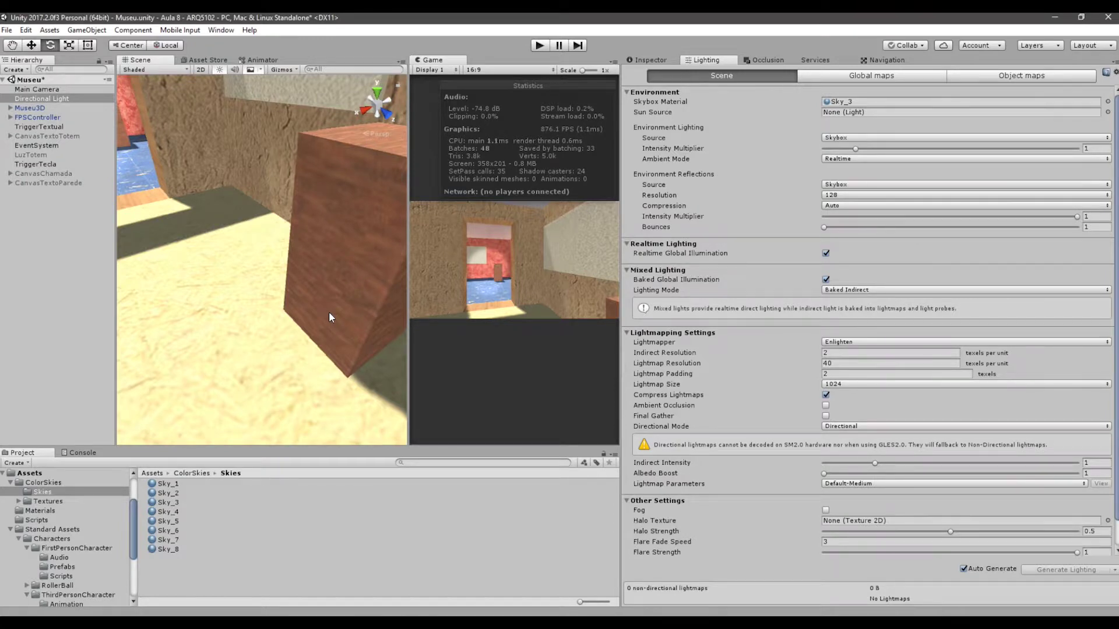
pyautogui.scroll(-5, 329, 317)
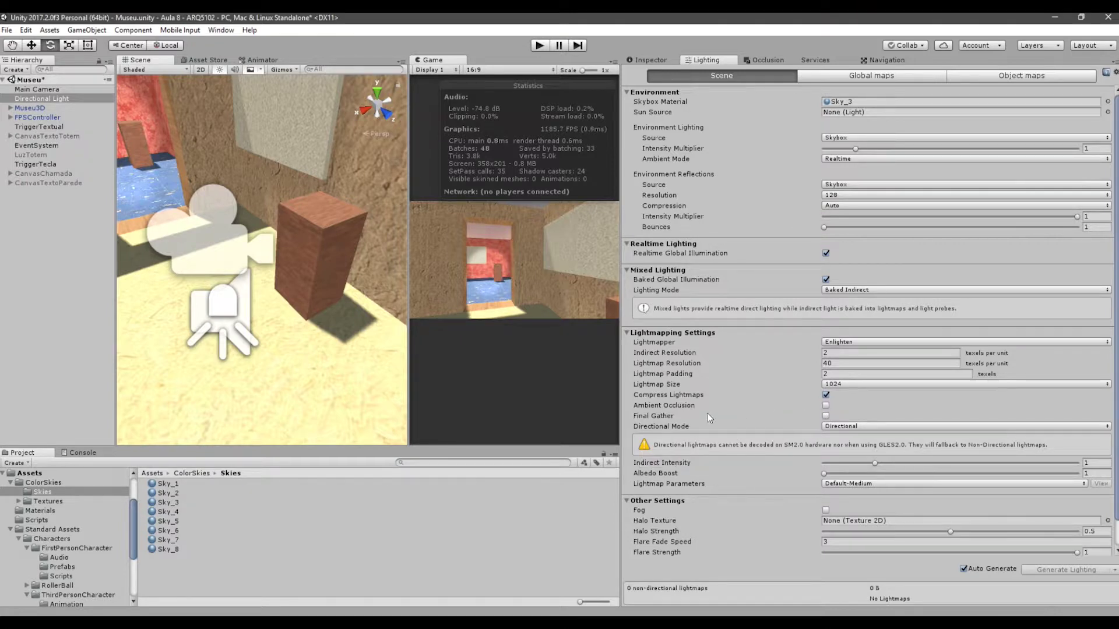
pyautogui.moveTo(708, 414)
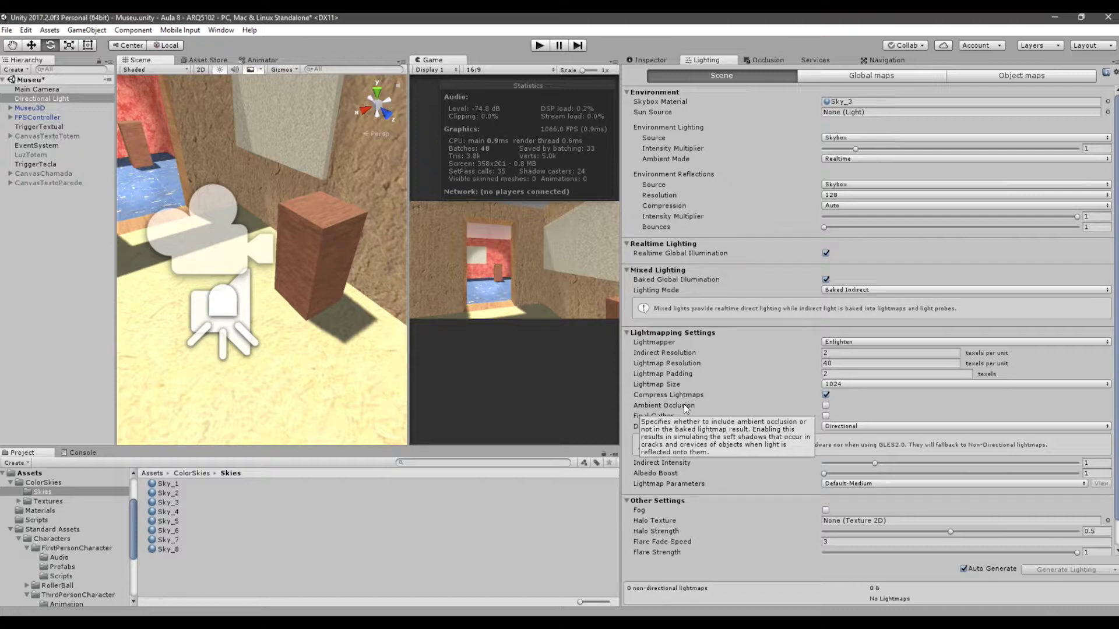
# - Look briefly at the Asset Store, and inspect the camera components of FirstPersonCharacter inside FPSController
pyautogui.click(209, 60)
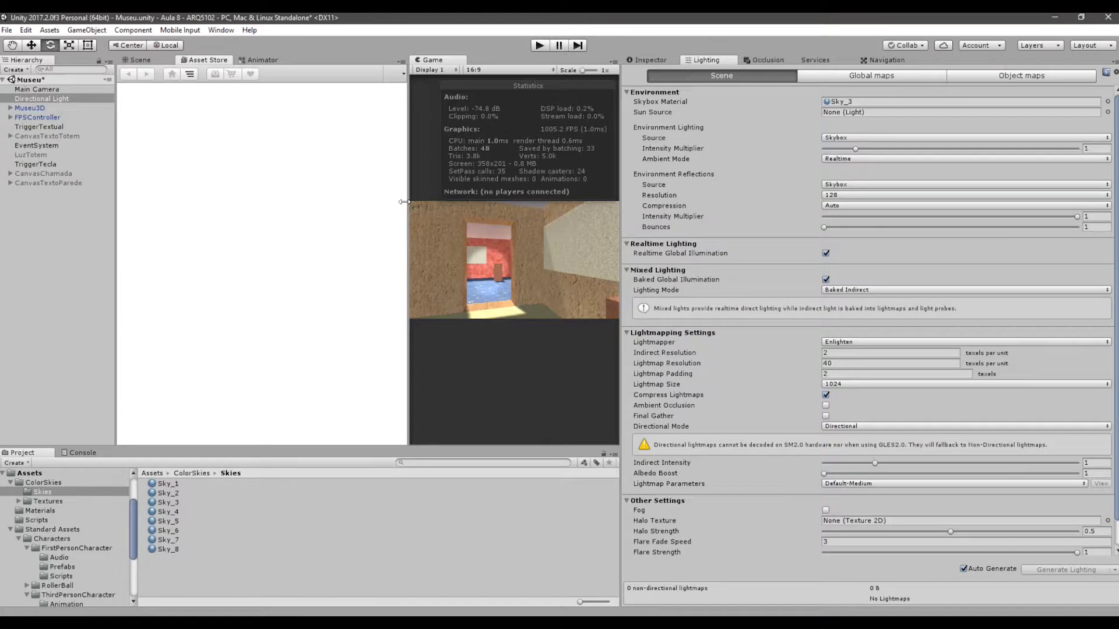
pyautogui.click(139, 61)
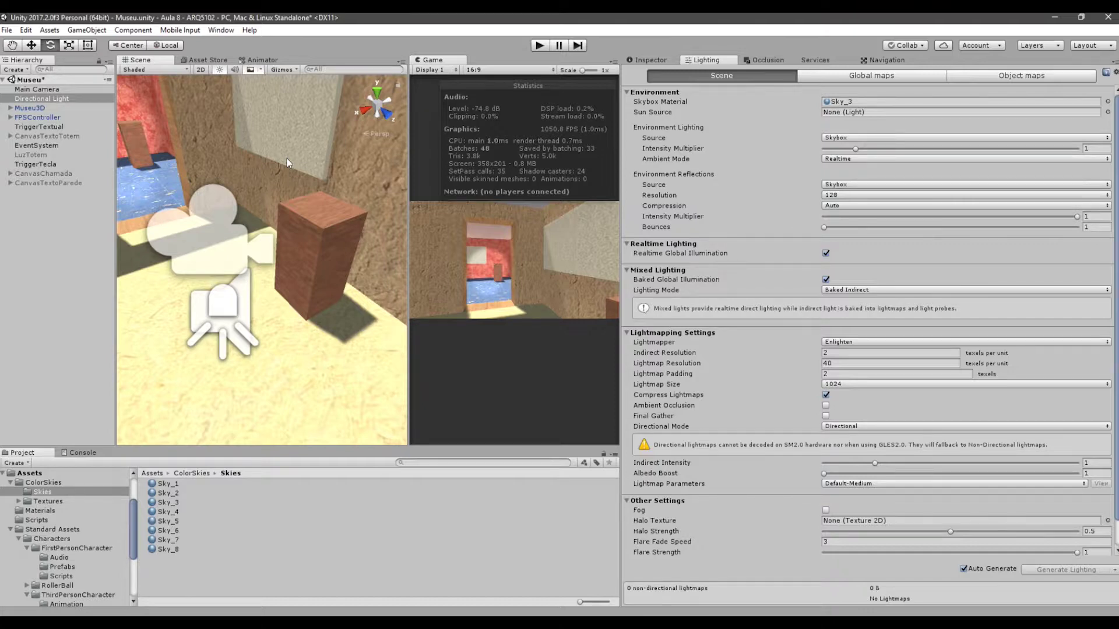
pyautogui.click(10, 118)
pyautogui.click(19, 126)
pyautogui.click(42, 127)
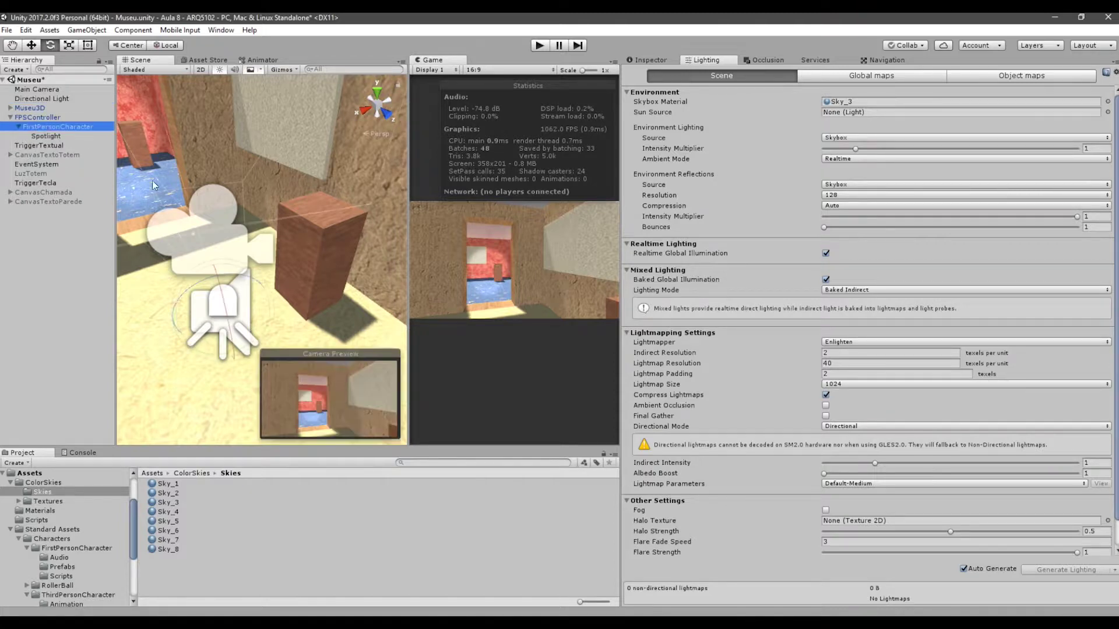
pyautogui.click(656, 59)
pyautogui.click(656, 59)
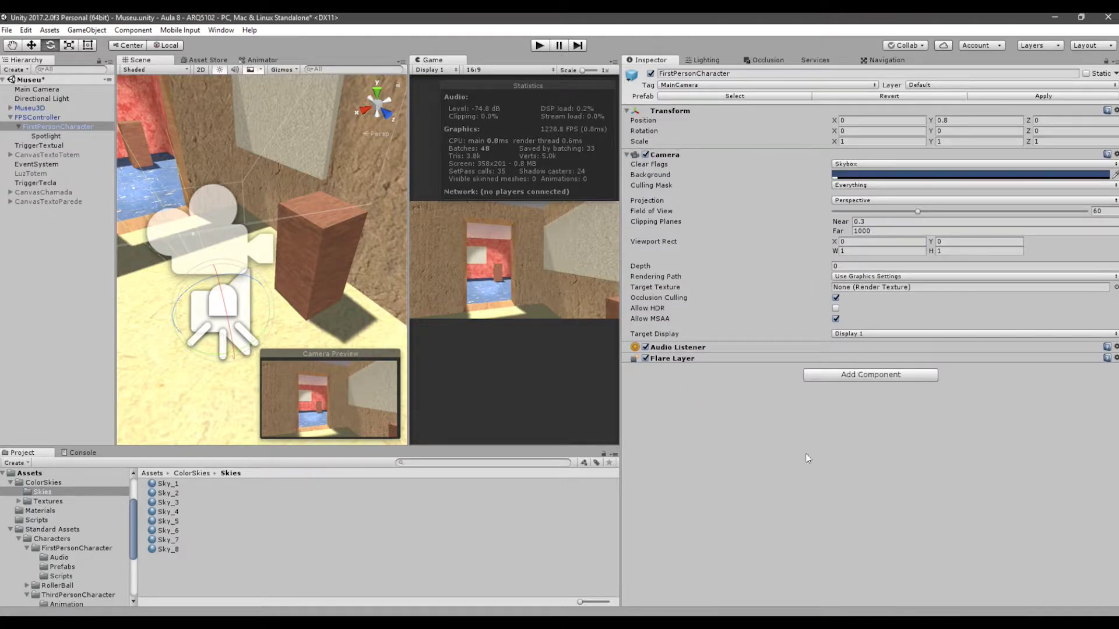
# - Return to the Lighting settings, enable Final Gather to view its options, and disable it again
pyautogui.click(706, 59)
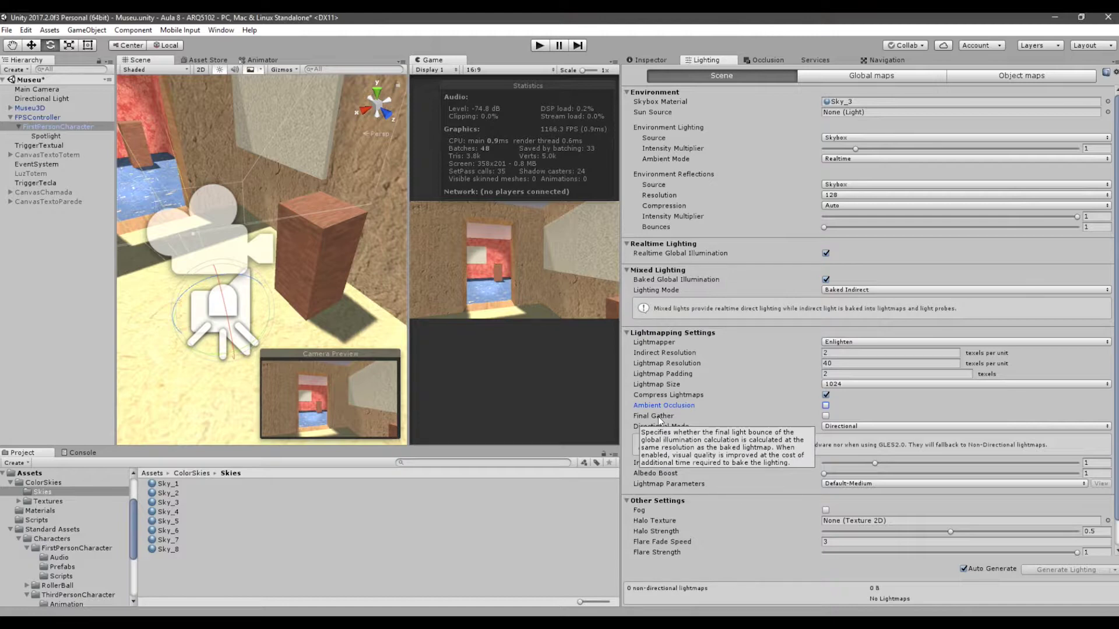
pyautogui.click(826, 416)
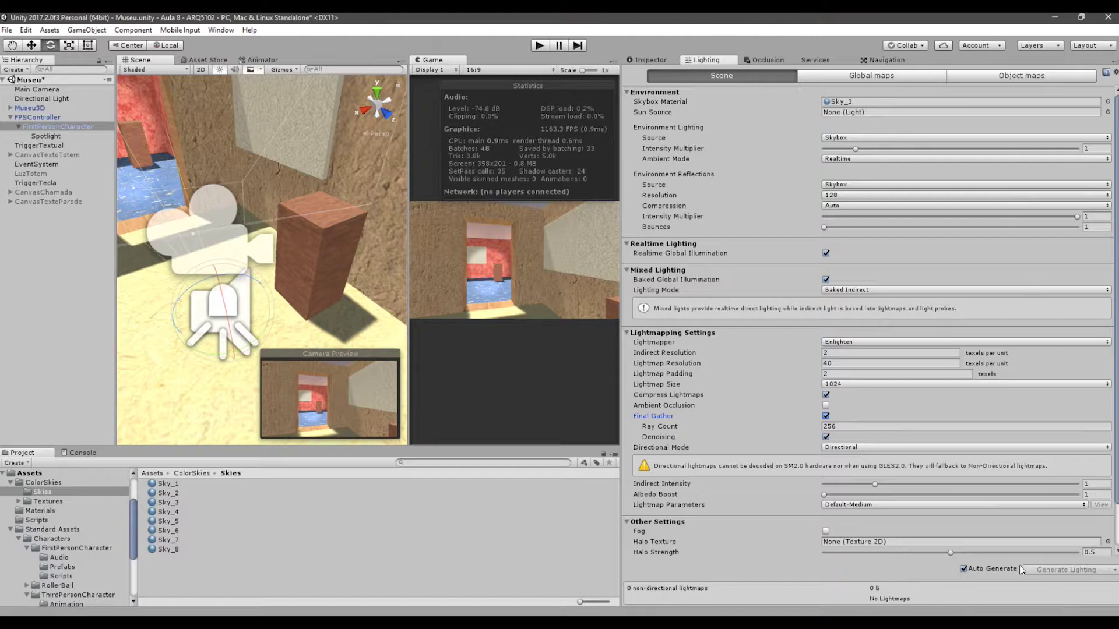
pyautogui.click(825, 416)
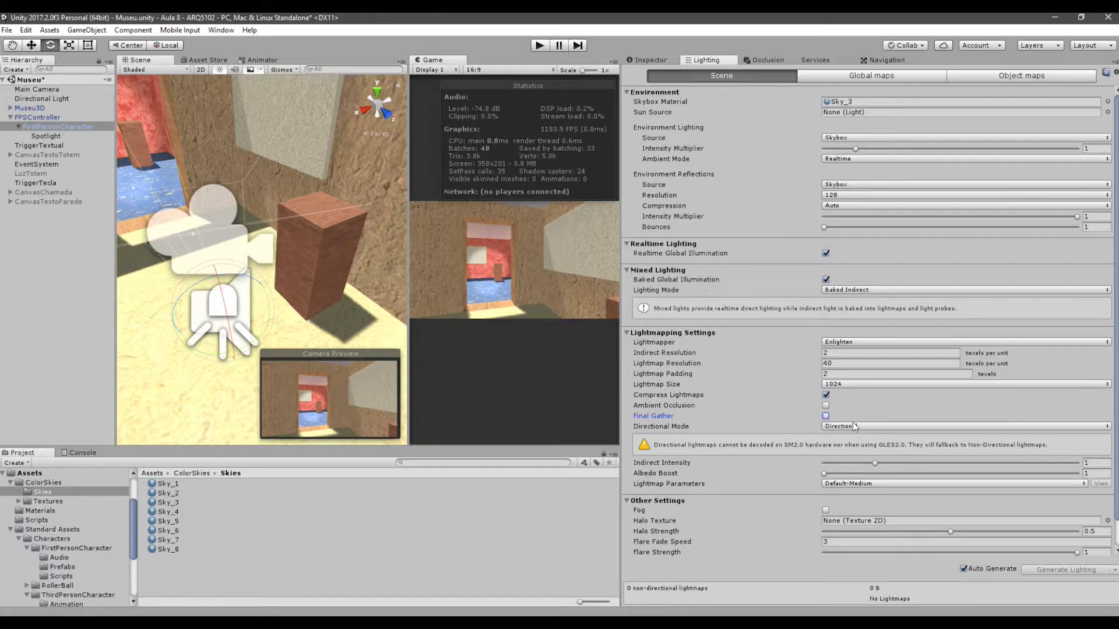
# - Examine the available options for Directional Mode and Lightmap Parameters in the lightmapping settings without changing them
pyautogui.click(852, 426)
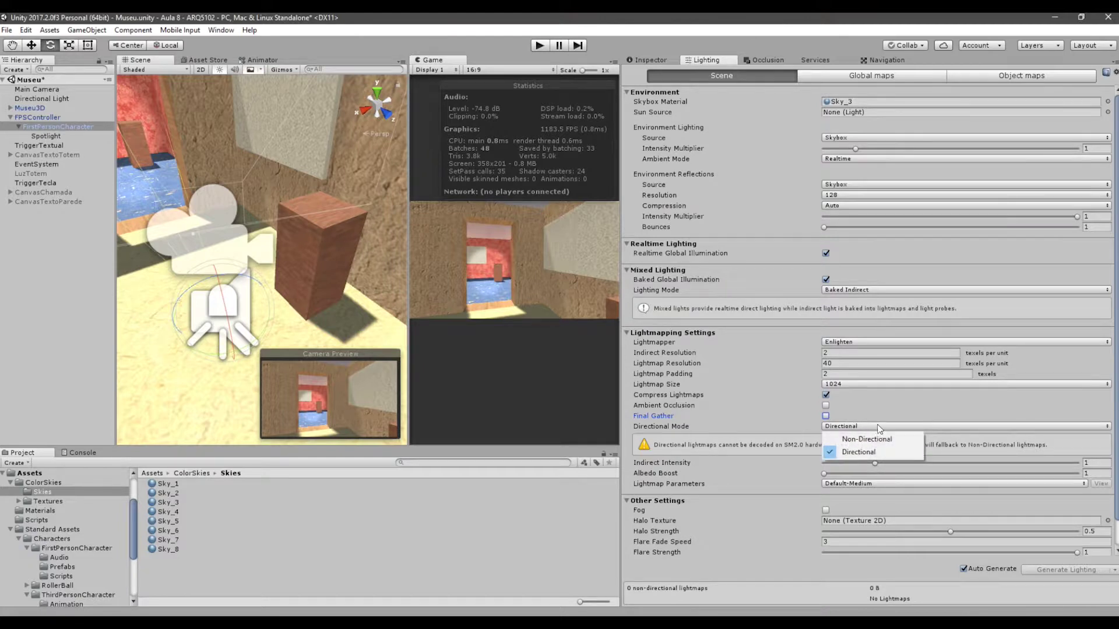
pyautogui.click(684, 426)
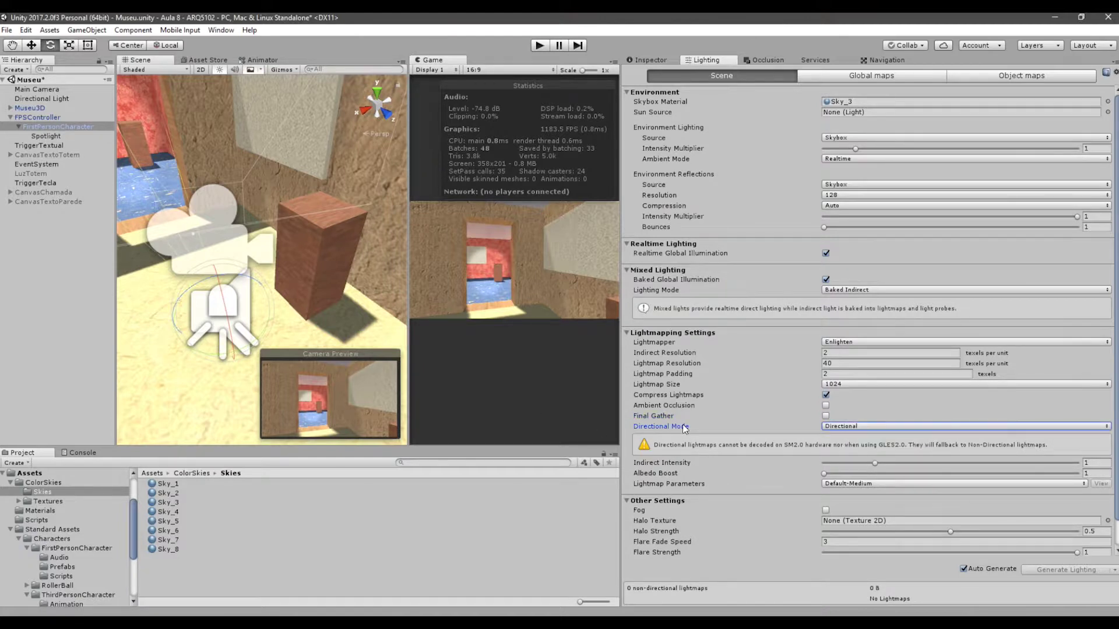
pyautogui.click(830, 428)
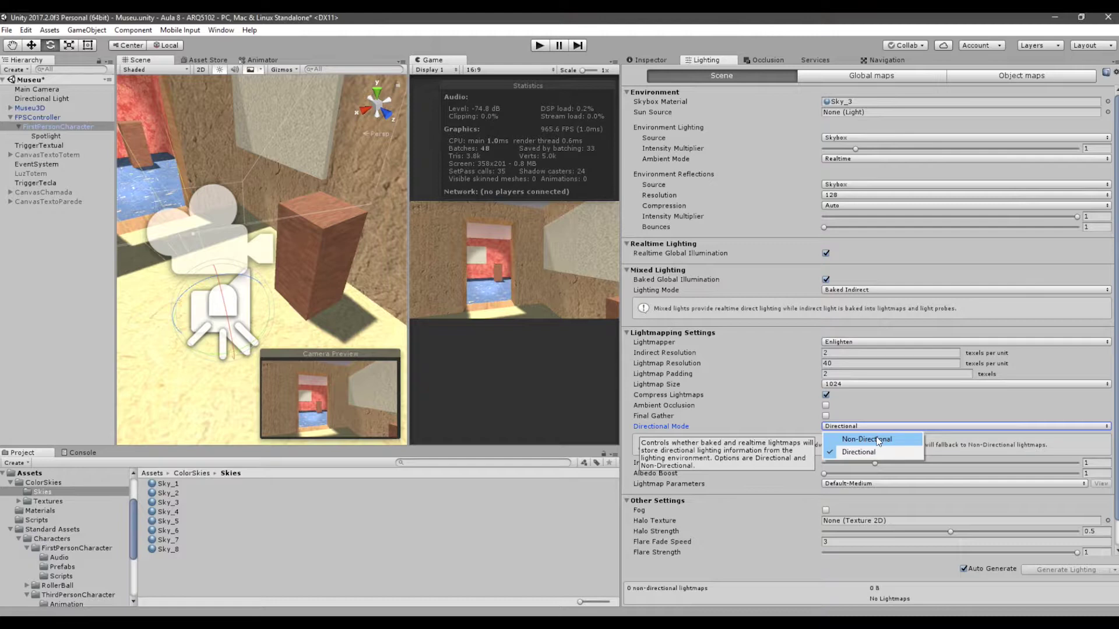
pyautogui.click(761, 570)
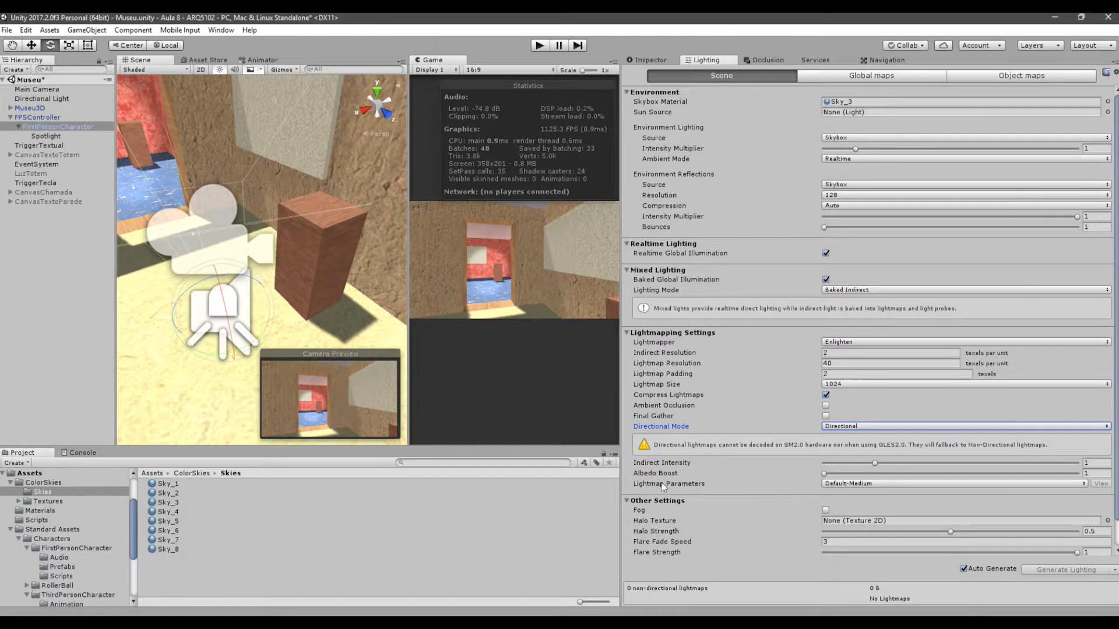
pyautogui.click(851, 484)
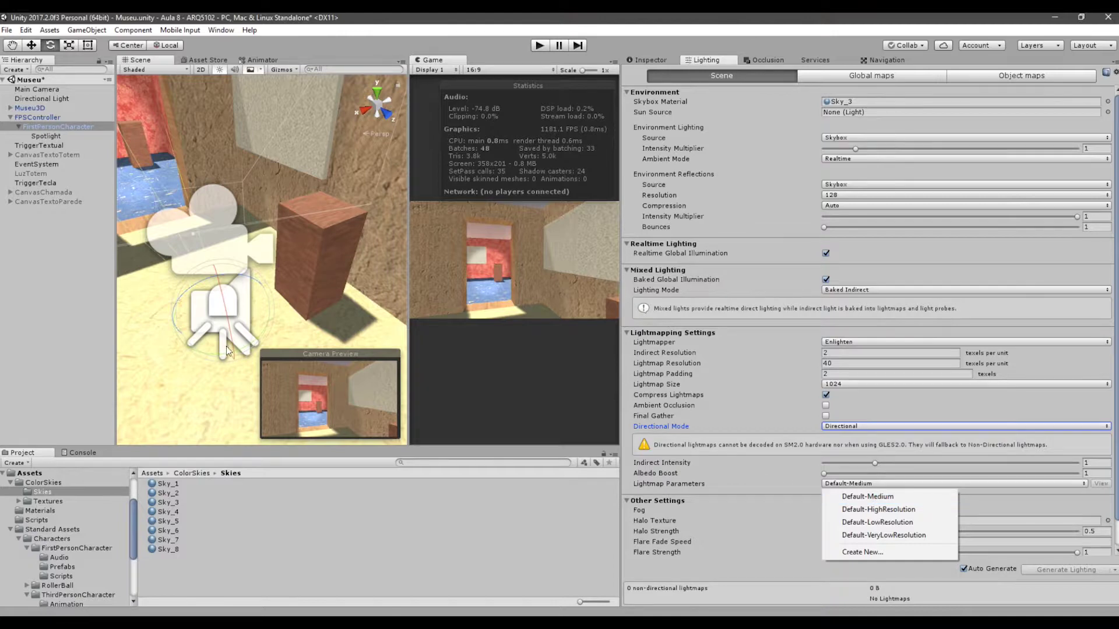
pyautogui.click(756, 467)
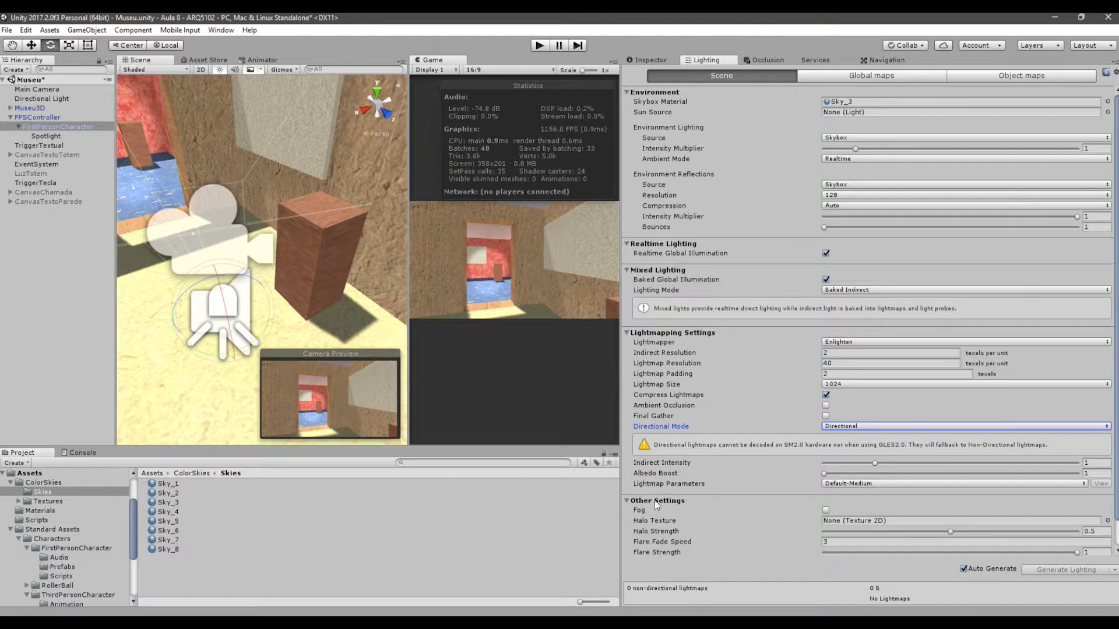
# - Enable fog for the scene and compare the whole museum model with the fog on and off
pyautogui.click(824, 511)
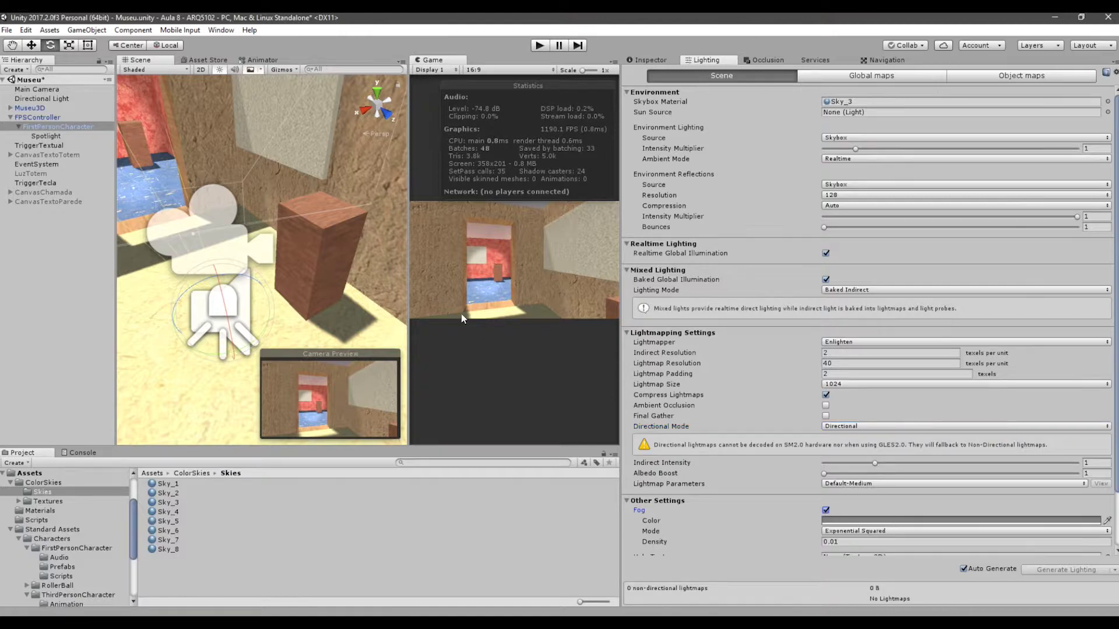
pyautogui.scroll(-10, 312, 240)
pyautogui.scroll(-10, 315, 245)
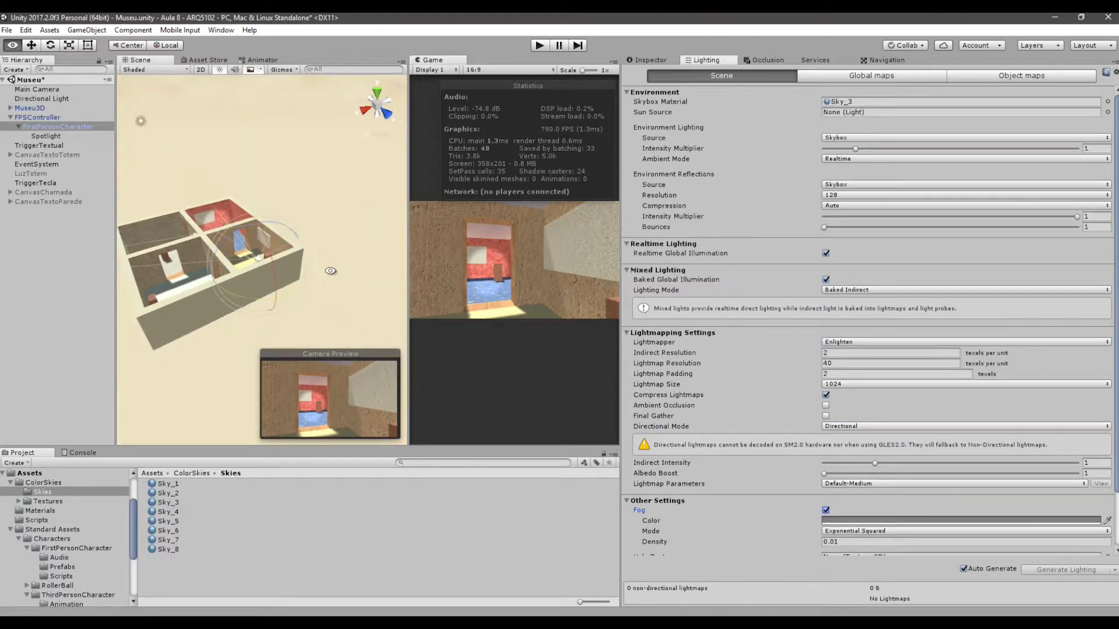
pyautogui.keyDown('alt'); pyautogui.moveTo(330, 270); pyautogui.dragTo(279, 174); pyautogui.keyUp('alt')
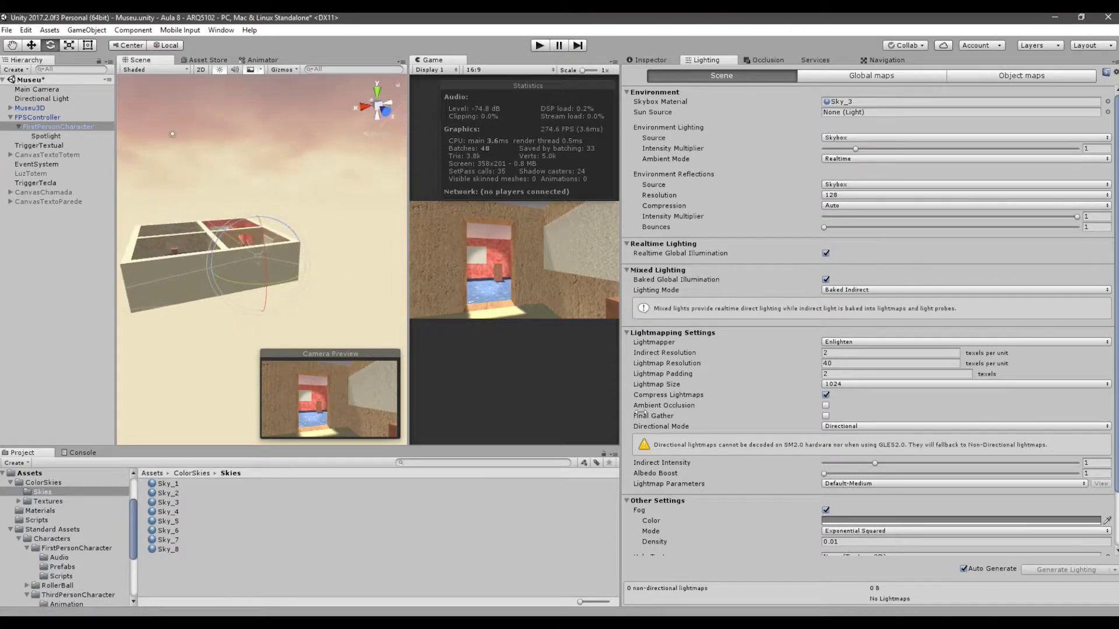
pyautogui.click(825, 511)
pyautogui.click(825, 510)
pyautogui.click(826, 510)
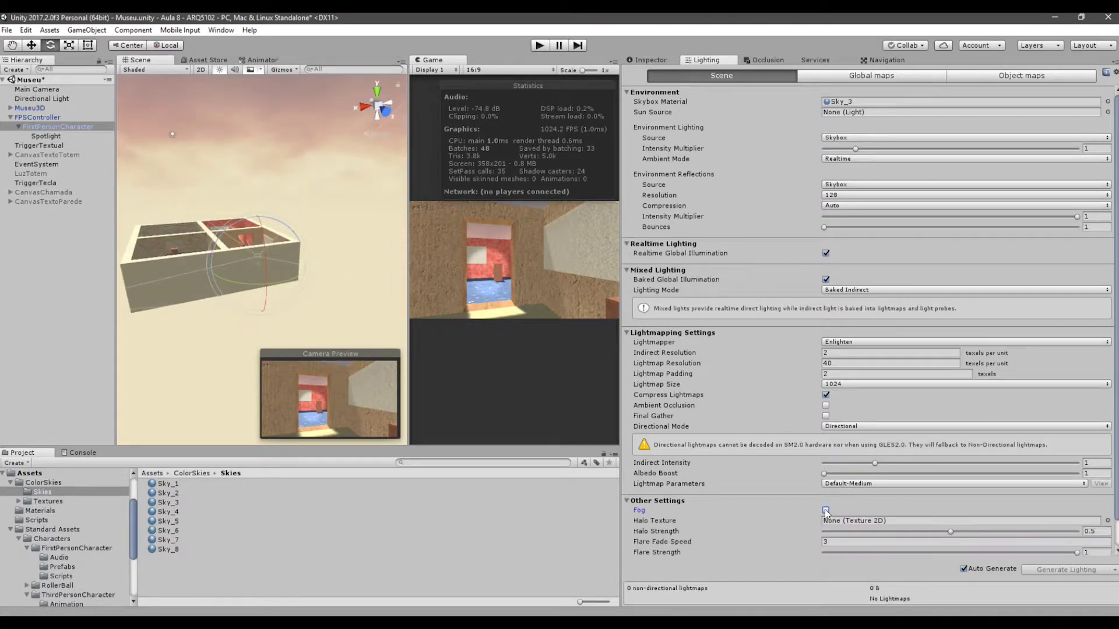
pyautogui.click(825, 511)
# - Set the fog color to black (000000) and check the effect on the museum rooms
pyautogui.keyDown('alt'); pyautogui.moveTo(280, 234); pyautogui.dragTo(538, 247); pyautogui.keyUp('alt')
pyautogui.click(854, 519)
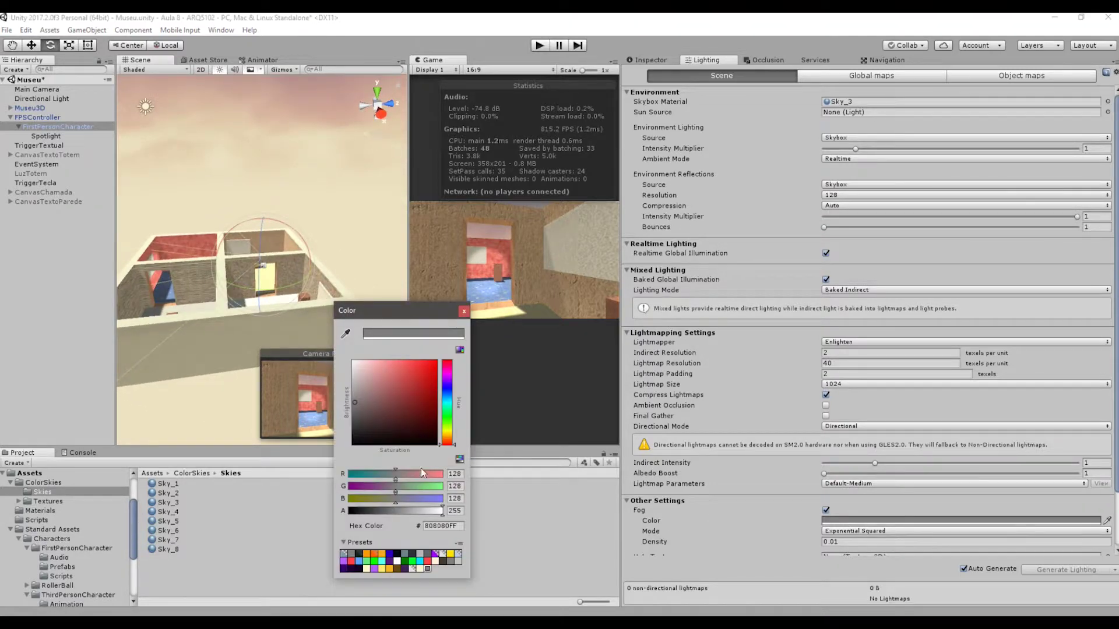
pyautogui.moveTo(397, 437); pyautogui.dragTo(358, 454)
pyautogui.scroll(5, 292, 239)
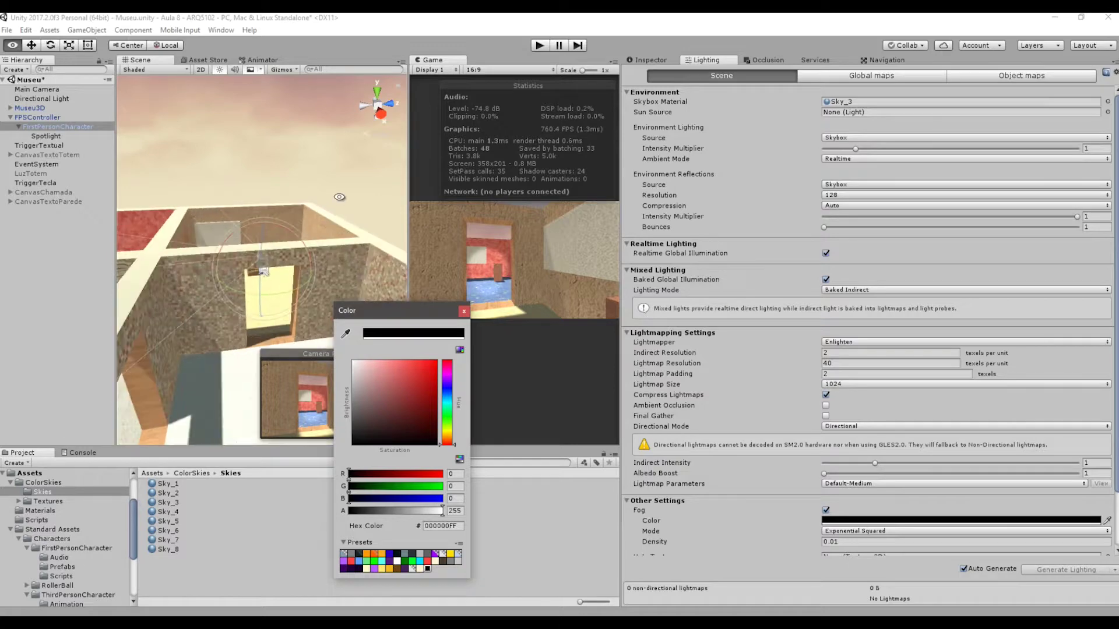
pyautogui.keyDown('alt'); pyautogui.click(312, 216); pyautogui.keyUp('alt')
pyautogui.keyDown('alt'); pyautogui.moveTo(345, 204); pyautogui.dragTo(356, 201); pyautogui.keyUp('alt')
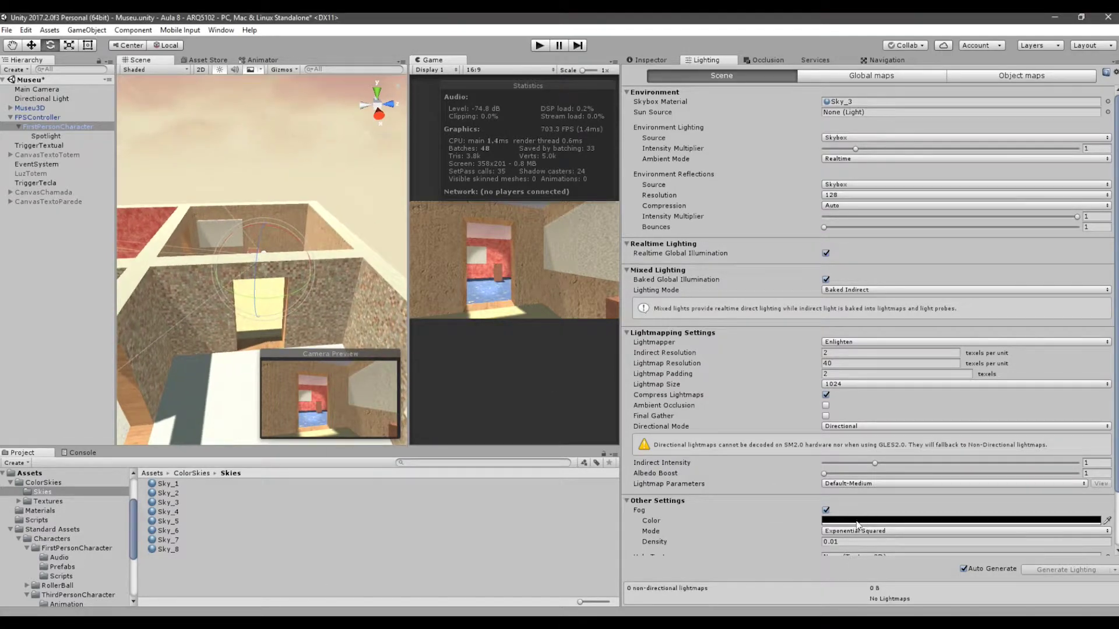
# - Raise the fog density to 0.21, checking the darkening of the museum rooms at 0.14 and 0.15 on the way
pyautogui.click(816, 544)
pyautogui.moveTo(816, 543); pyautogui.dragTo(814, 542)
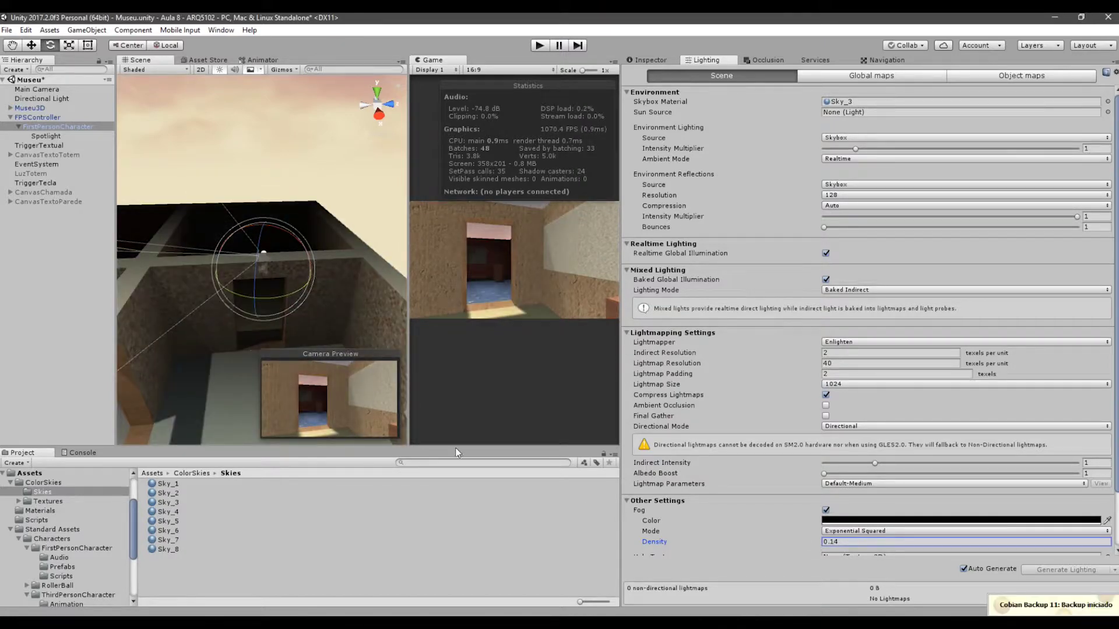
pyautogui.keyDown('alt'); pyautogui.moveTo(292, 348); pyautogui.dragTo(284, 304); pyautogui.keyUp('alt')
pyautogui.scroll(5, 284, 304)
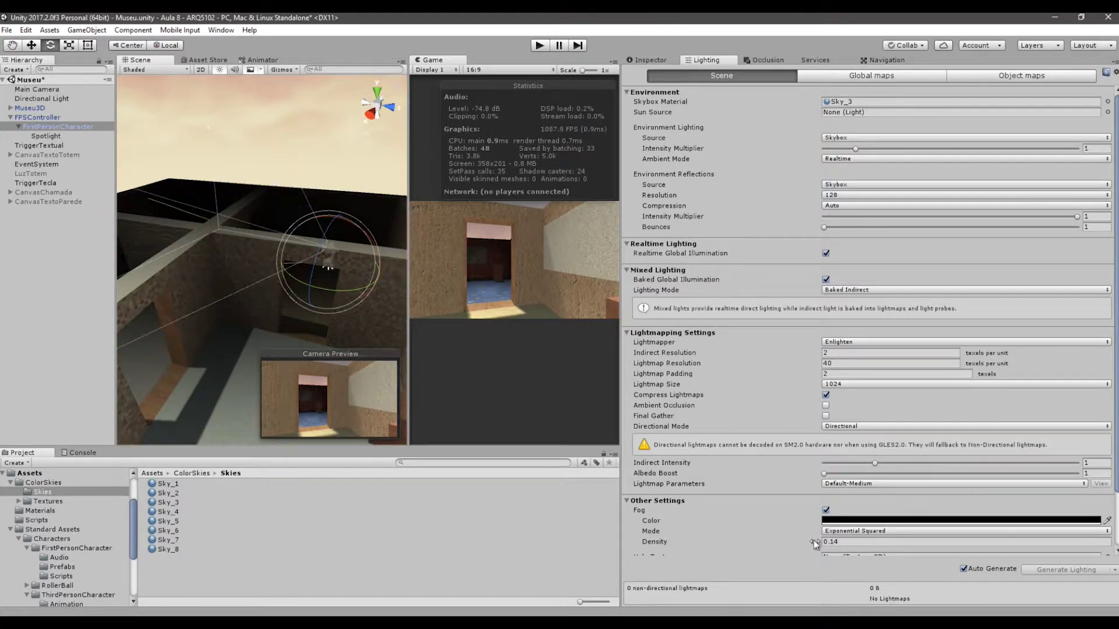
pyautogui.moveTo(813, 540); pyautogui.dragTo(808, 543)
pyautogui.keyDown('alt'); pyautogui.moveTo(314, 274); pyautogui.dragTo(329, 265); pyautogui.keyUp('alt')
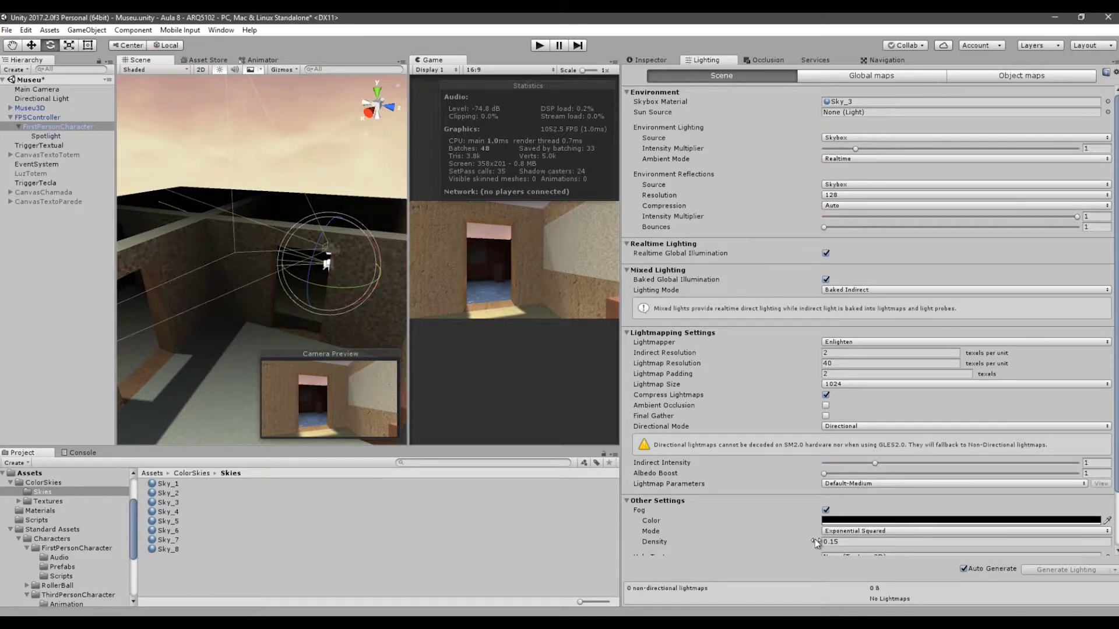
pyautogui.moveTo(816, 544); pyautogui.dragTo(817, 543)
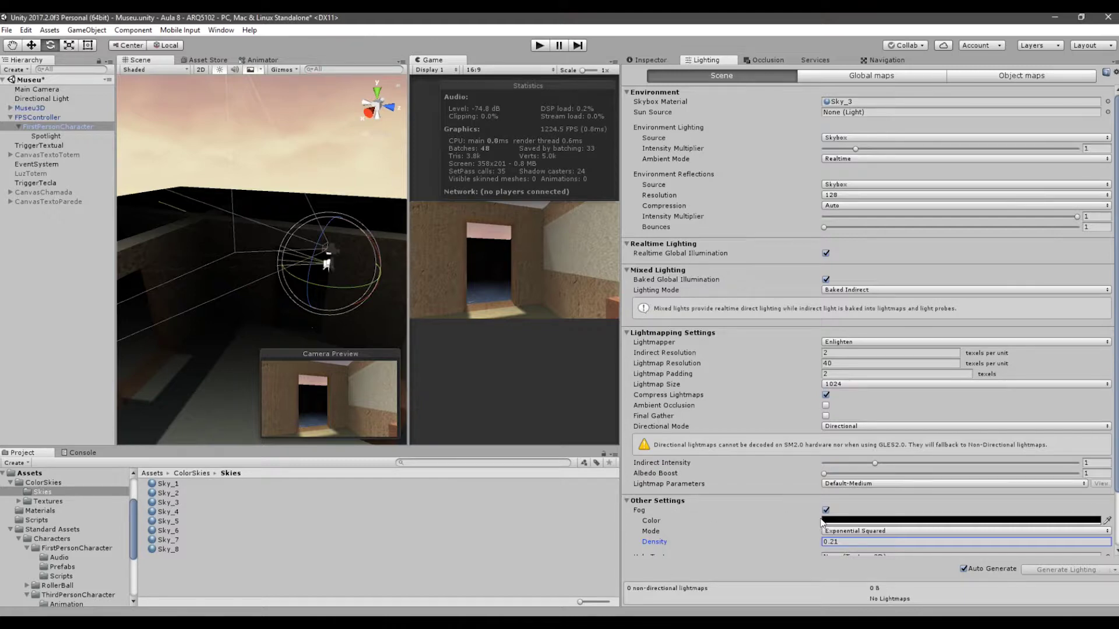
# - Compare the museum rooms with the black fog switched off and on, leaving the fog enabled
pyautogui.click(826, 510)
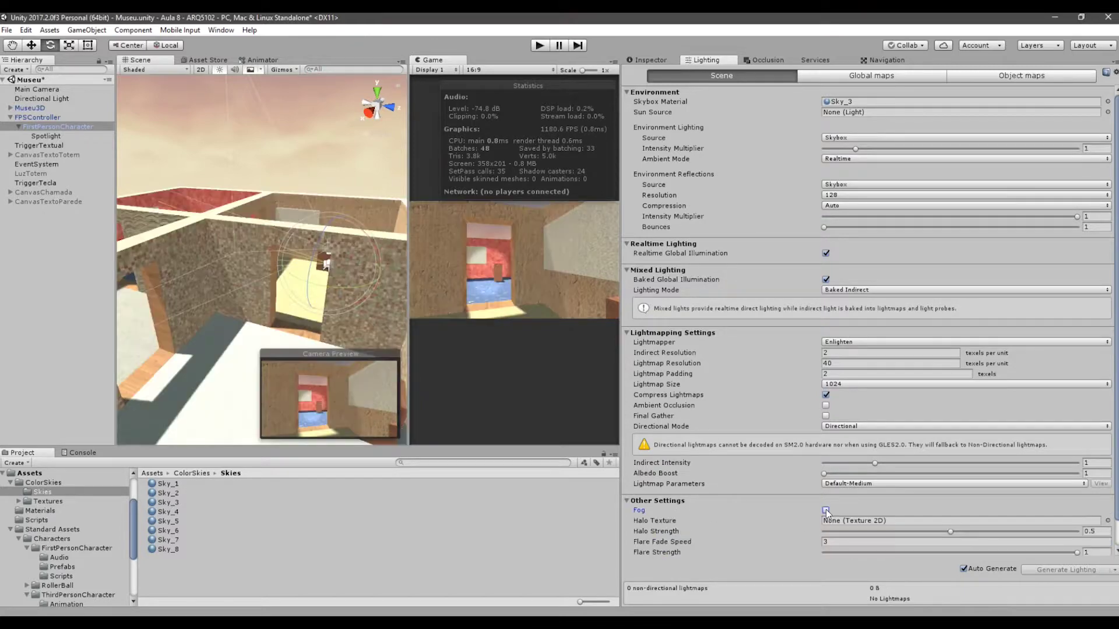
pyautogui.click(826, 510)
pyautogui.click(826, 510)
pyautogui.click(826, 510)
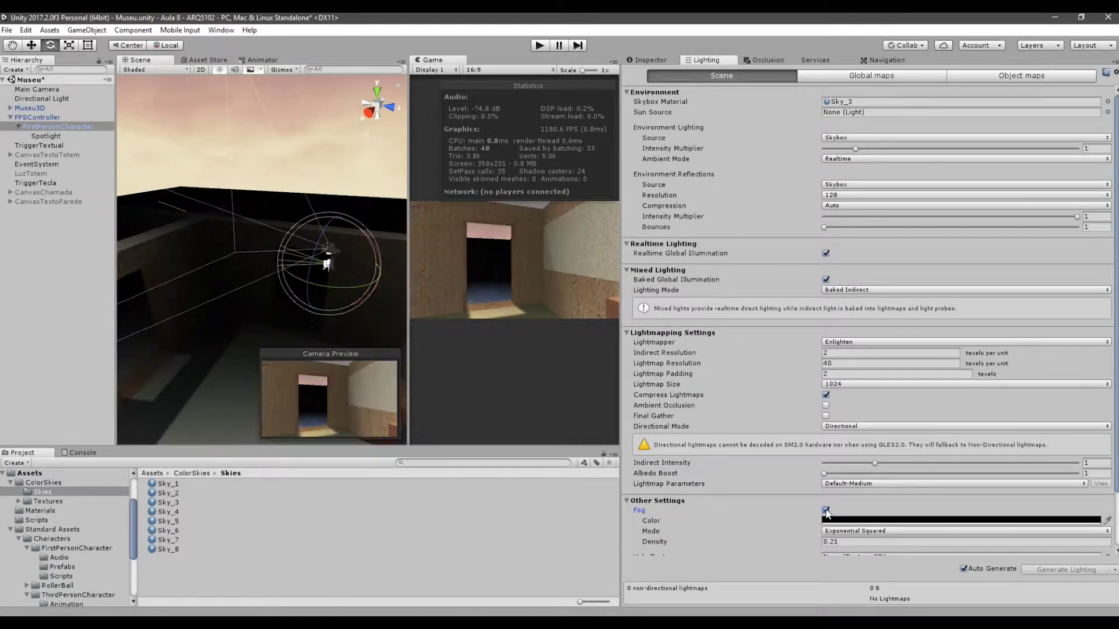
pyautogui.click(826, 510)
pyautogui.click(826, 510)
pyautogui.moveTo(739, 474)
pyautogui.moveTo(812, 529)
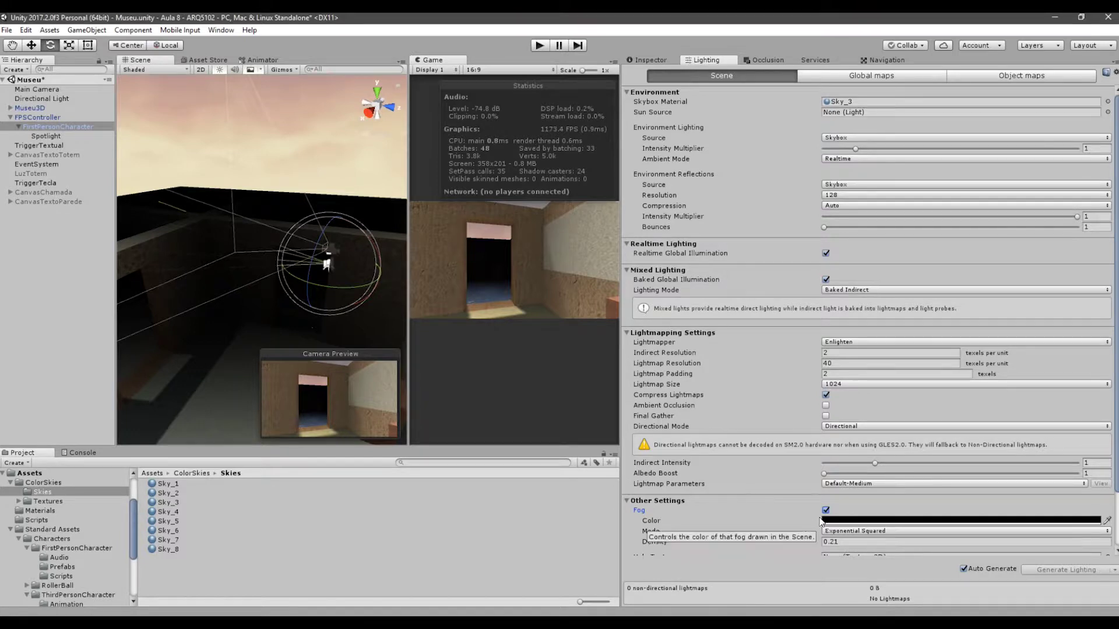
pyautogui.click(826, 511)
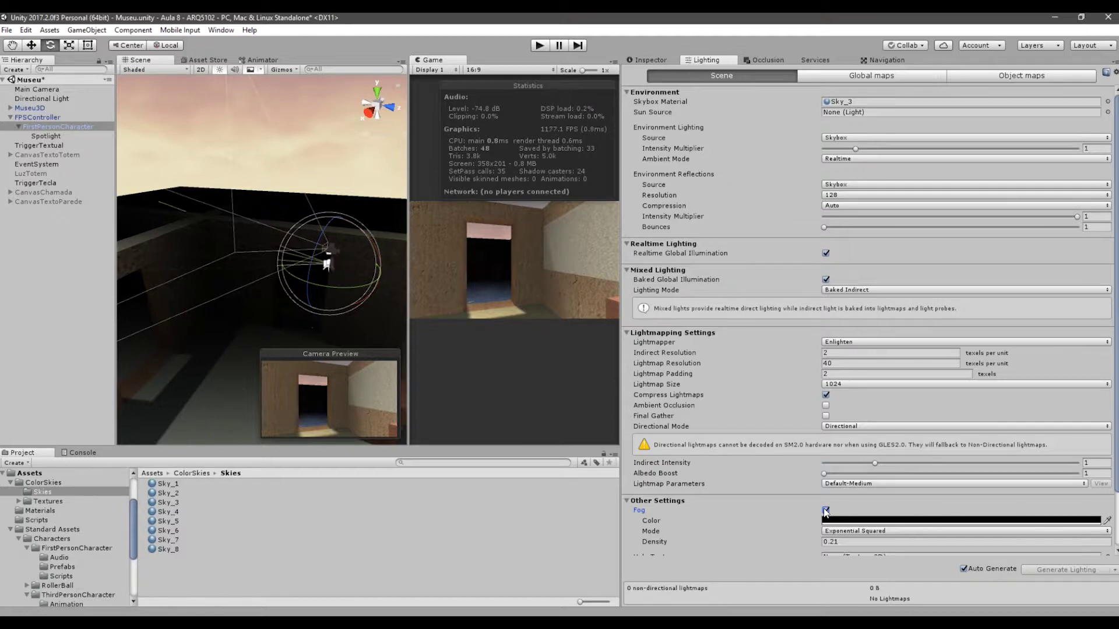
# - Change the fog color to bright green (00EA76)
pyautogui.click(828, 520)
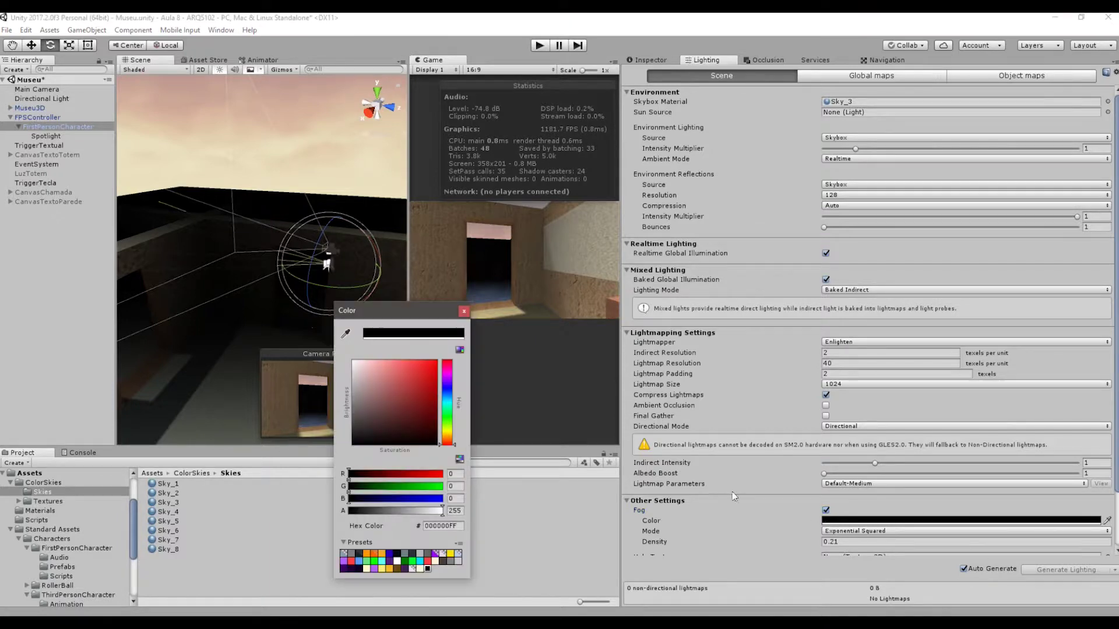
pyautogui.moveTo(440, 418); pyautogui.dragTo(442, 369)
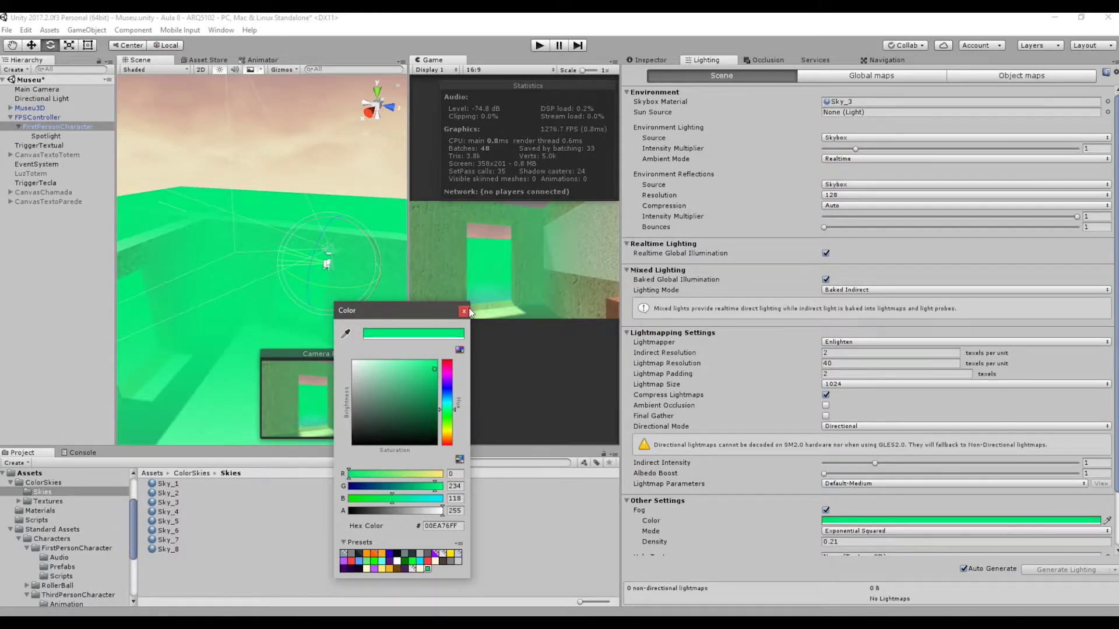
pyautogui.click(464, 310)
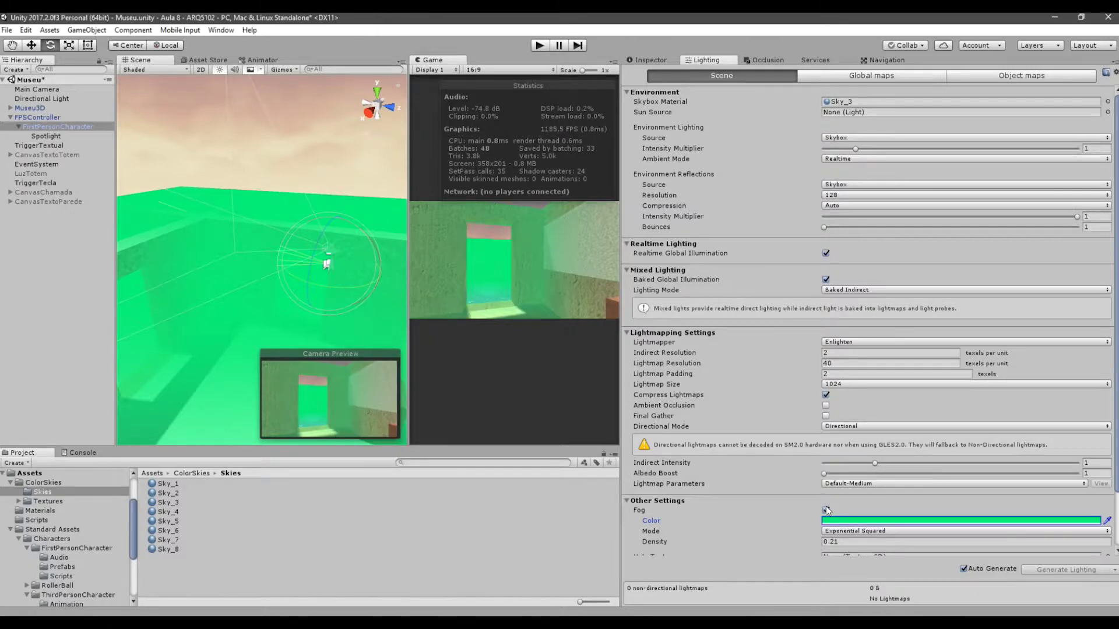
# - Turn the scene fog off and collapse the Other Settings section of the lighting settings
pyautogui.scroll(-3, 793, 516)
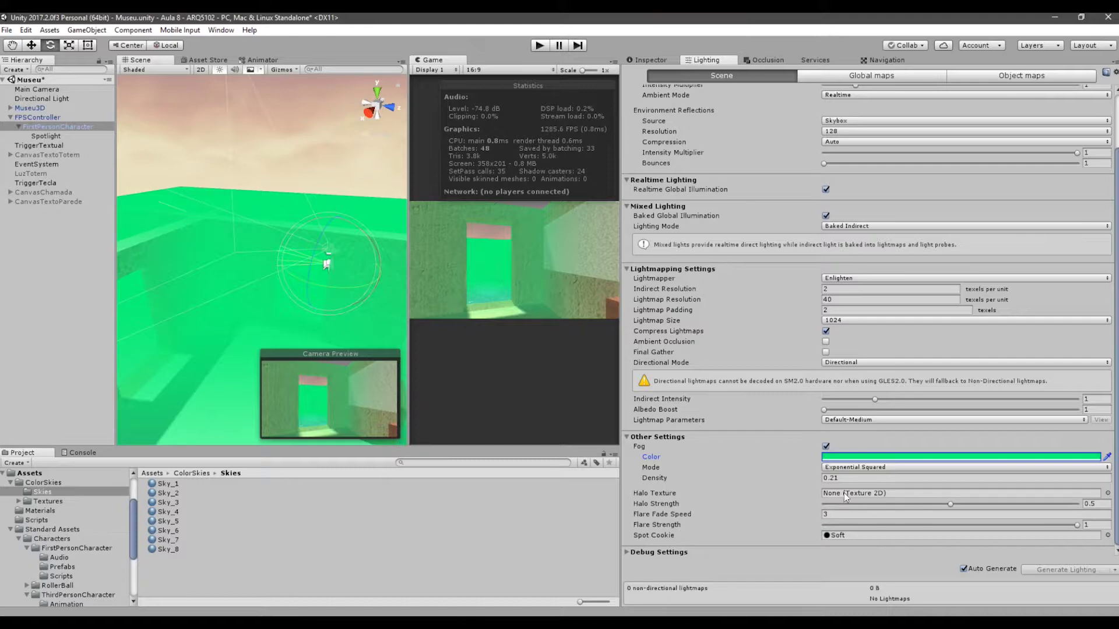
pyautogui.click(825, 448)
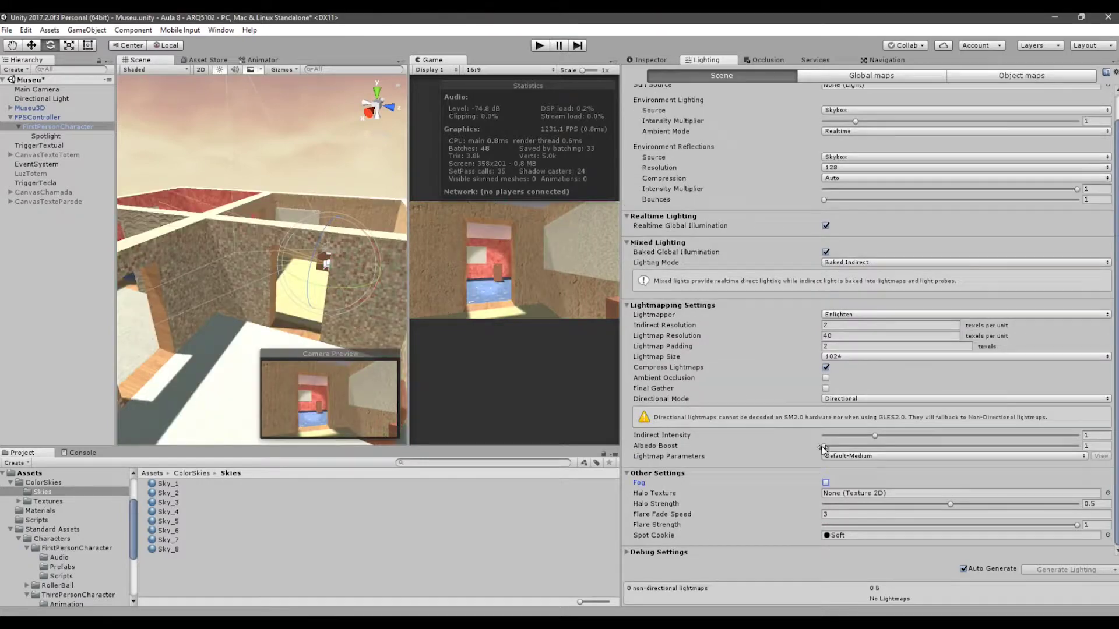
pyautogui.click(627, 472)
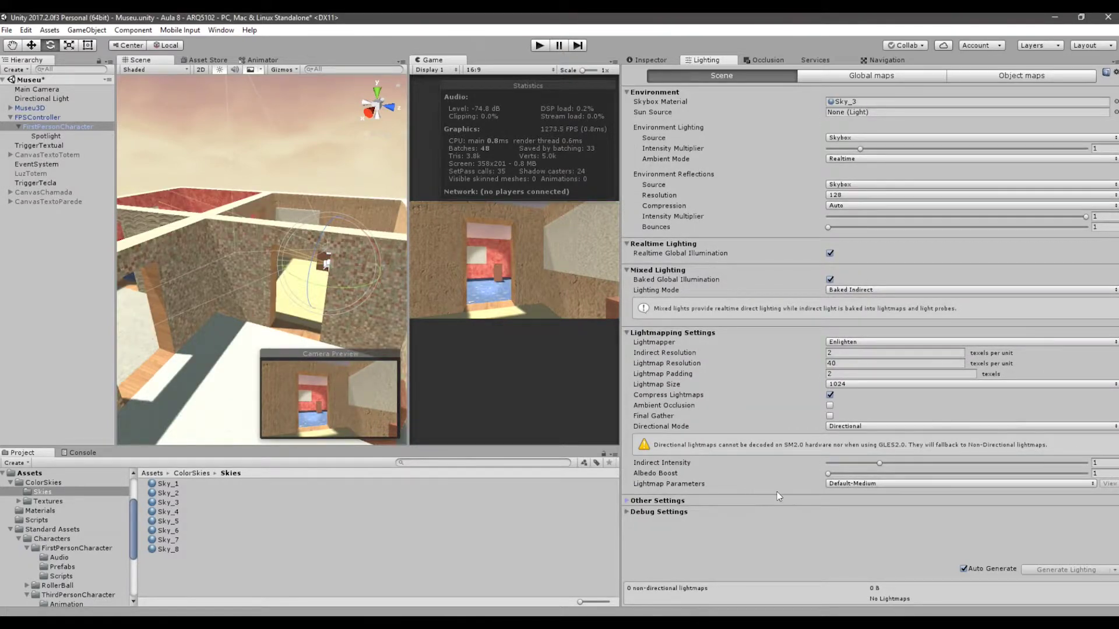
# - Widen the Game view slightly, select the Directional Light and rotate it to change the sunlight direction over the museum
pyautogui.moveTo(409, 243); pyautogui.dragTo(383, 244)
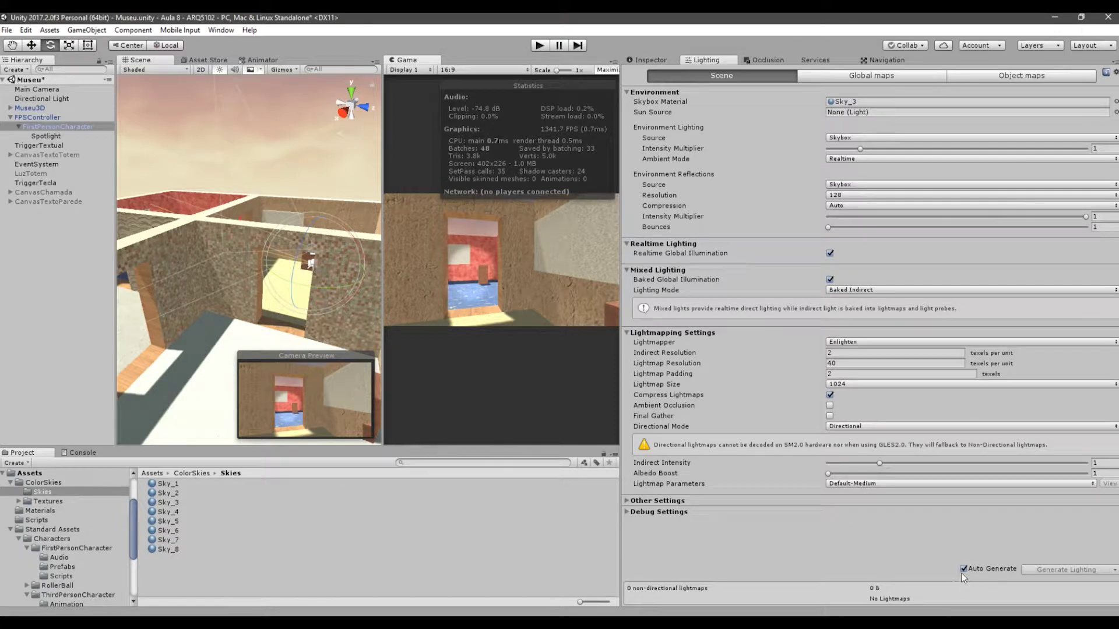
pyautogui.scroll(-10, 223, 233)
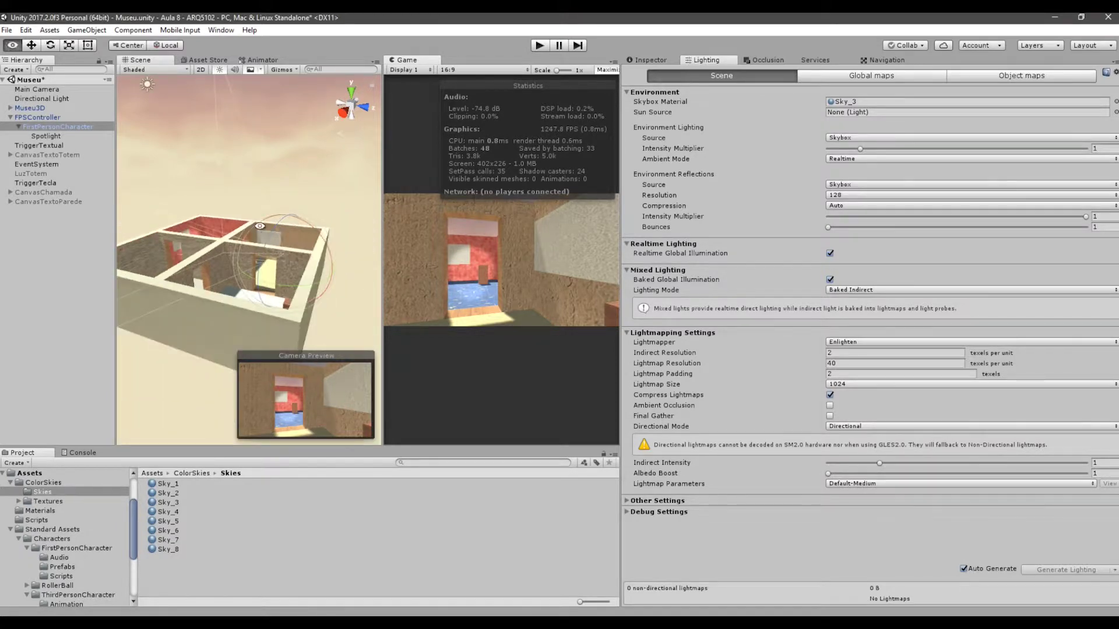
pyautogui.click(192, 158)
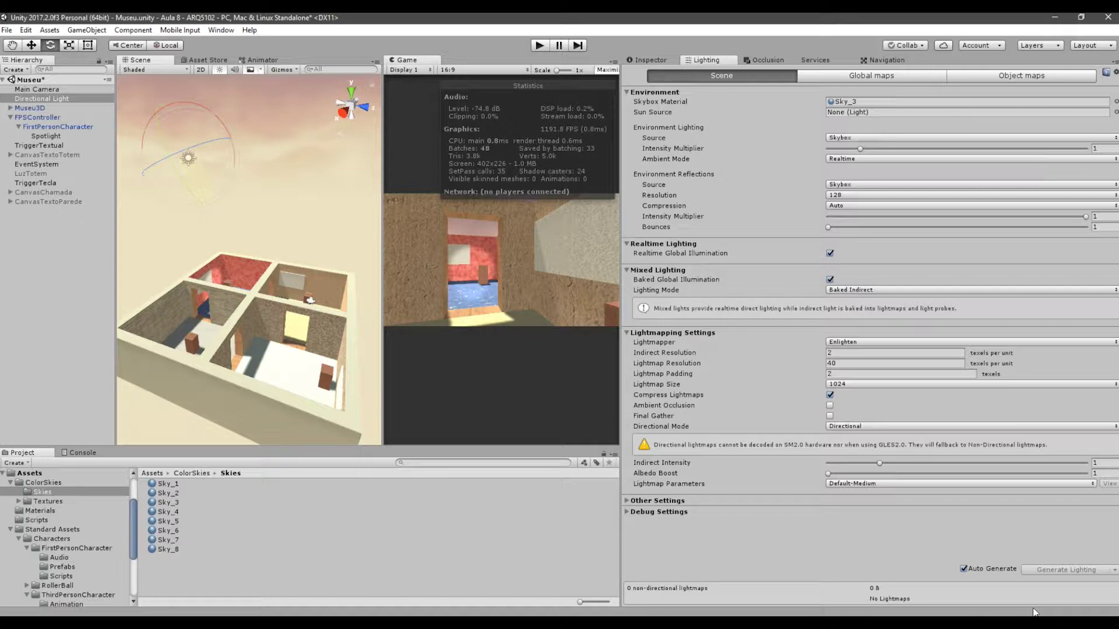
pyautogui.moveTo(223, 122)
pyautogui.mouseDown()
pyautogui.moveTo(231, 167)
pyautogui.moveTo(170, 150)
pyautogui.moveTo(212, 178)
pyautogui.moveTo(124, 103)
pyautogui.moveTo(195, 159)
pyautogui.moveTo(172, 132)
pyautogui.mouseUp()
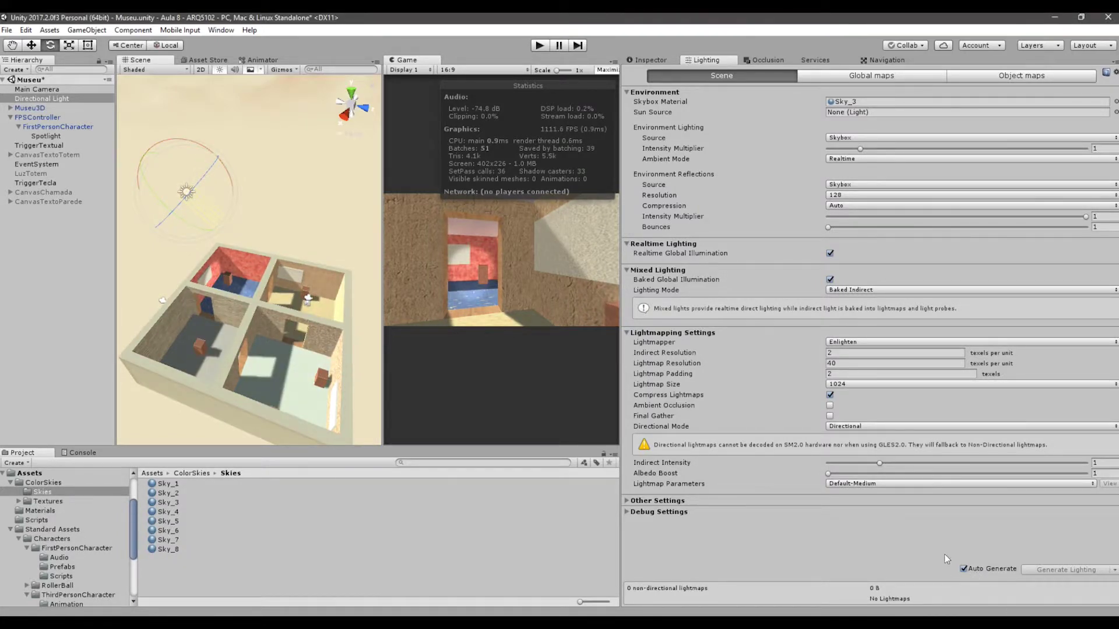
pyautogui.moveTo(232, 169); pyautogui.dragTo(236, 190)
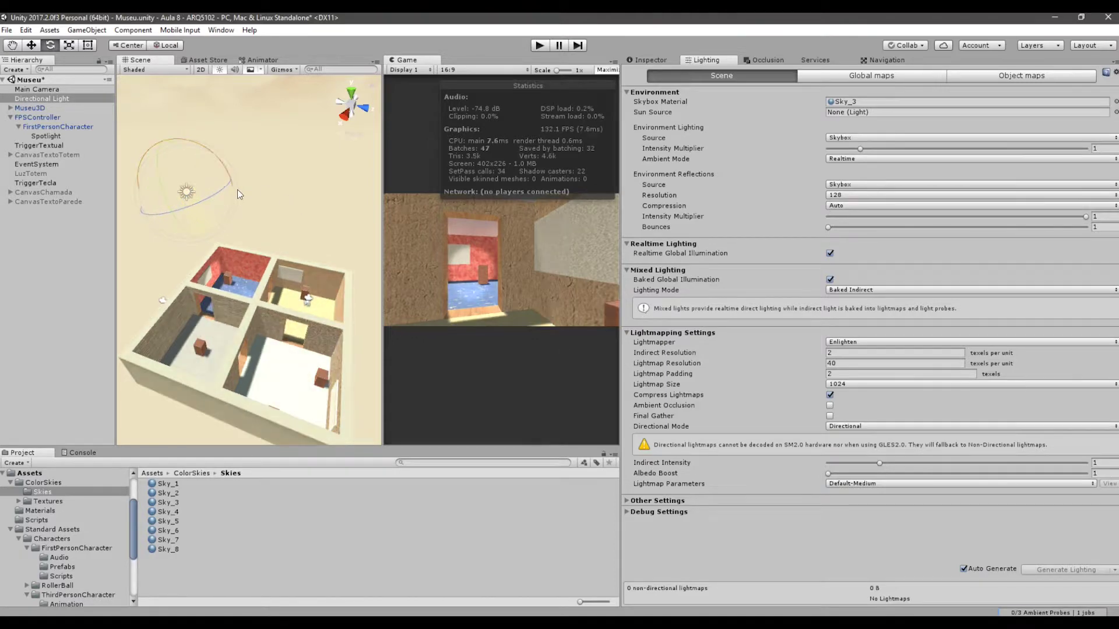
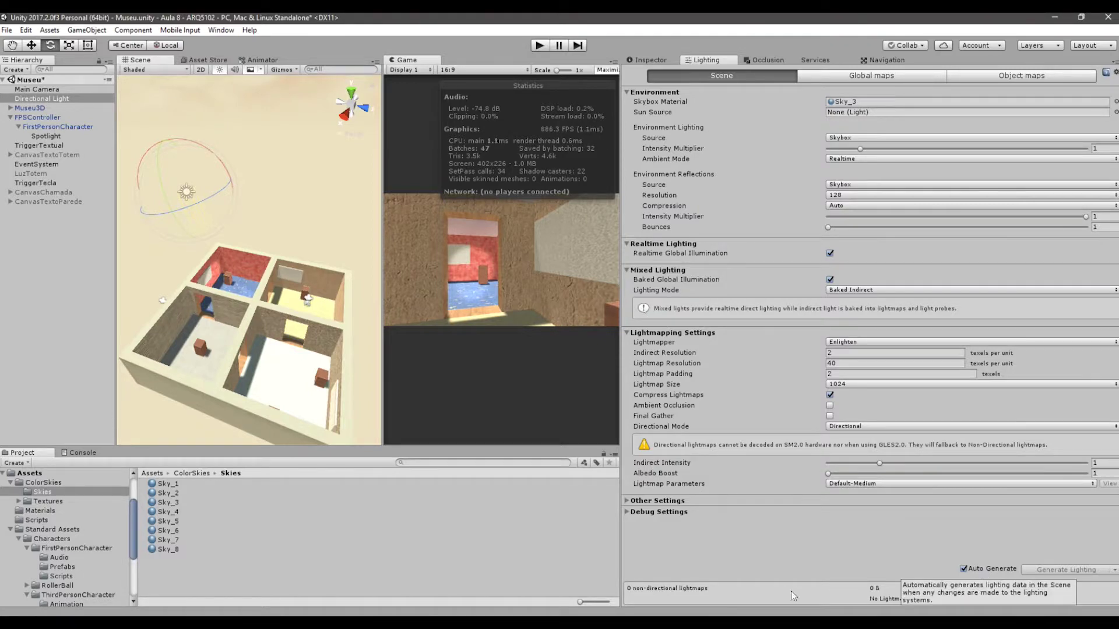
# - Disable Auto Generate and generate the scene's lighting manually
pyautogui.click(964, 570)
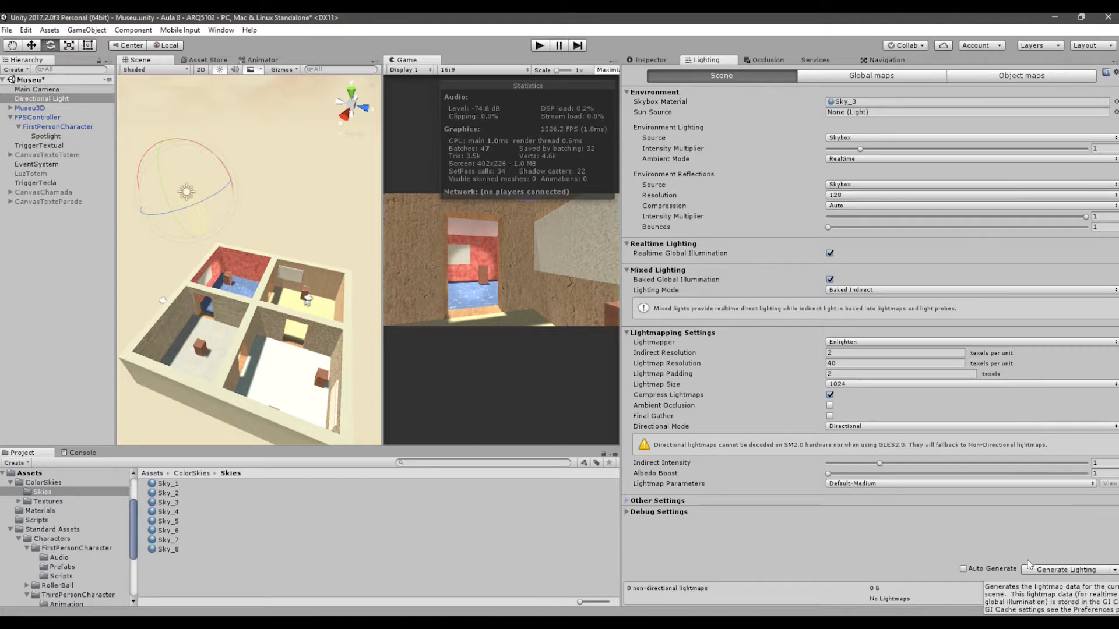
pyautogui.click(963, 569)
pyautogui.click(963, 569)
pyautogui.click(1049, 571)
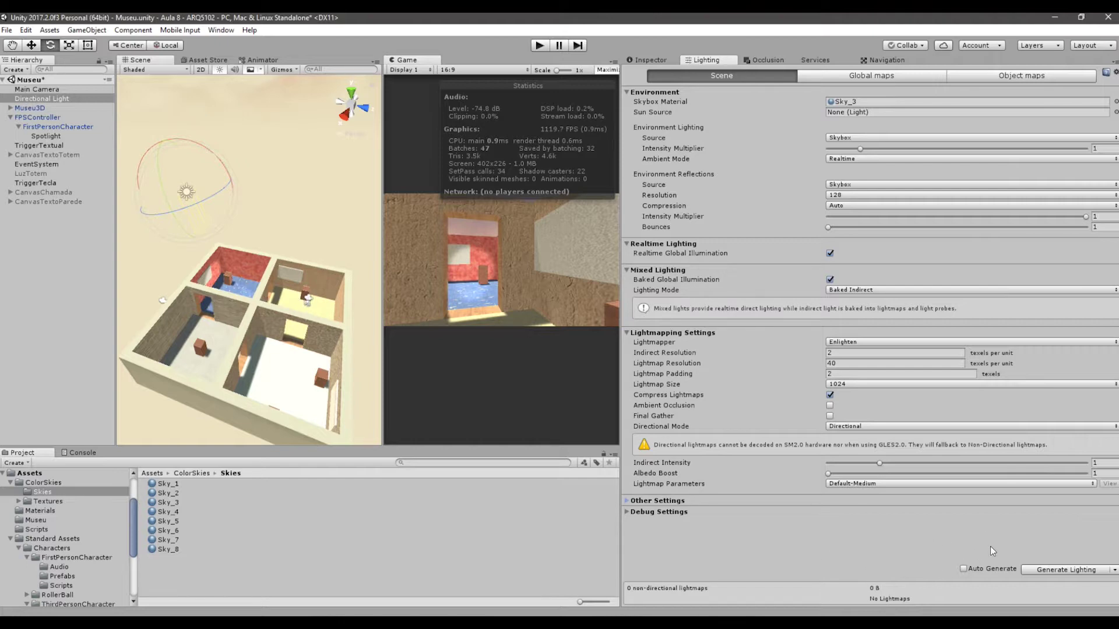
# - Generate the scene lighting again and review the Directional Light's component properties before returning to the lighting settings
pyautogui.click(1050, 569)
pyautogui.click(651, 59)
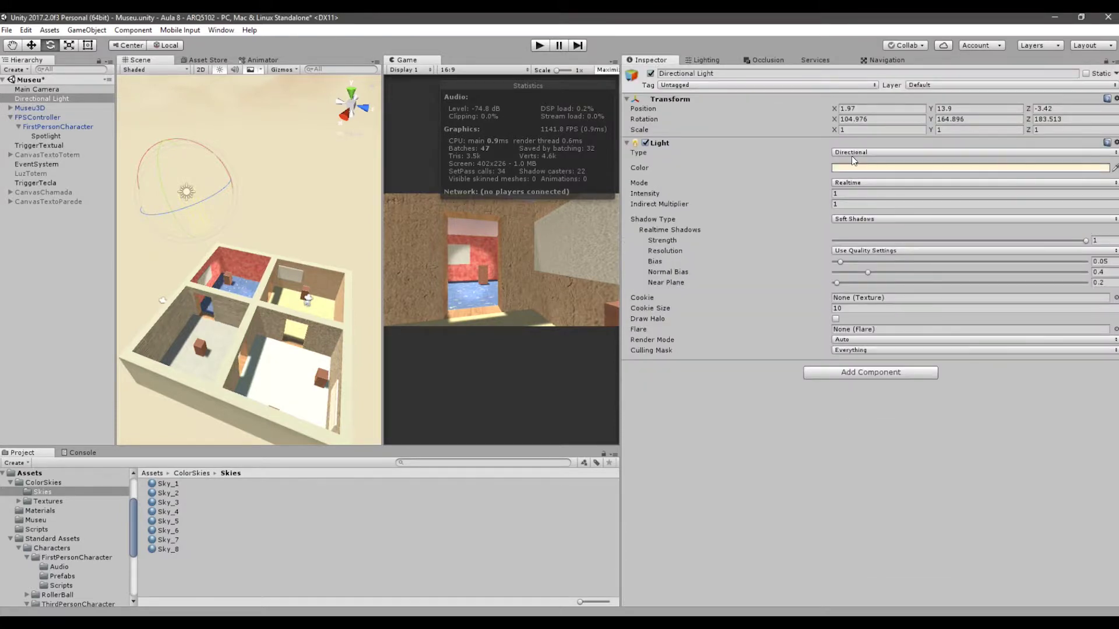
pyautogui.click(715, 59)
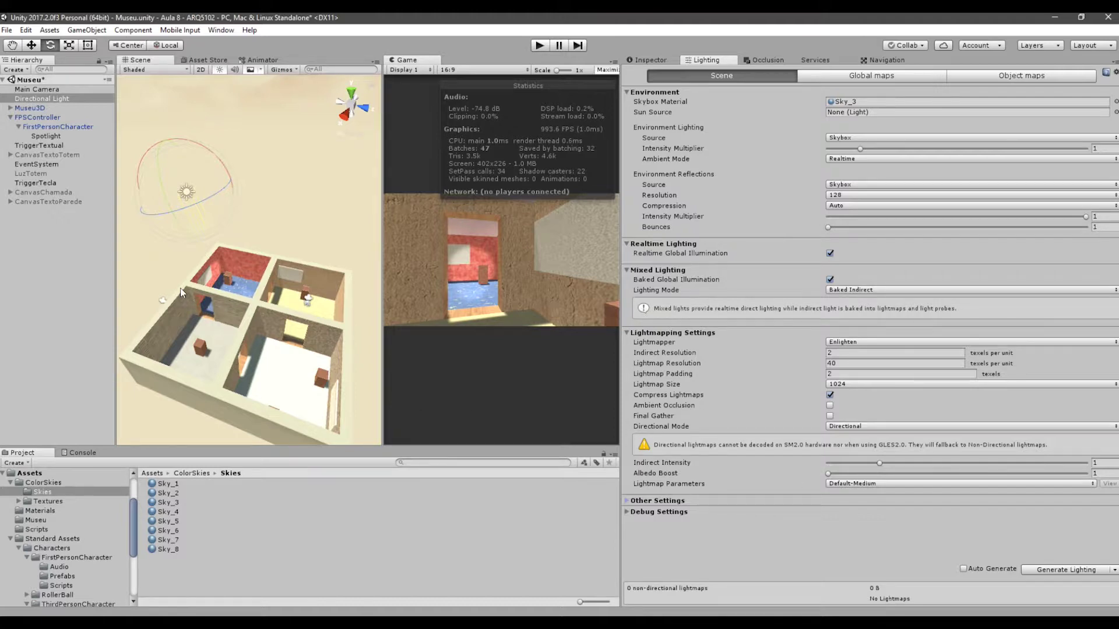
# - Widen the Scene view by narrowing the Game view and show the Directional Light's properties
pyautogui.keyDown('alt'); pyautogui.moveTo(236, 302); pyautogui.dragTo(310, 296); pyautogui.keyUp('alt')
pyautogui.press('e')
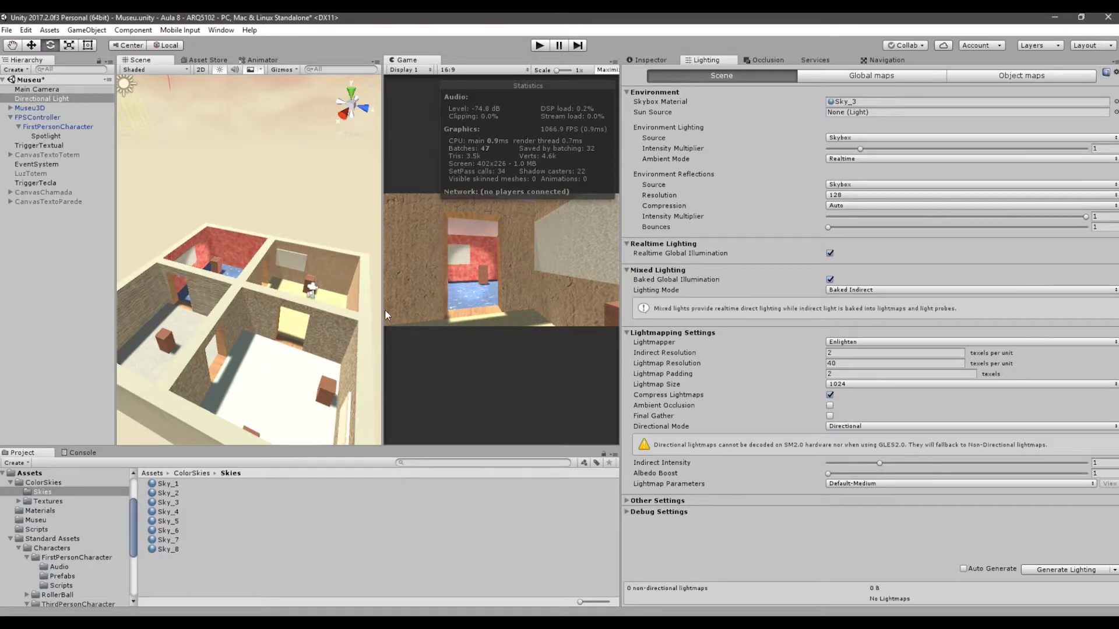
pyautogui.moveTo(384, 309); pyautogui.dragTo(459, 309)
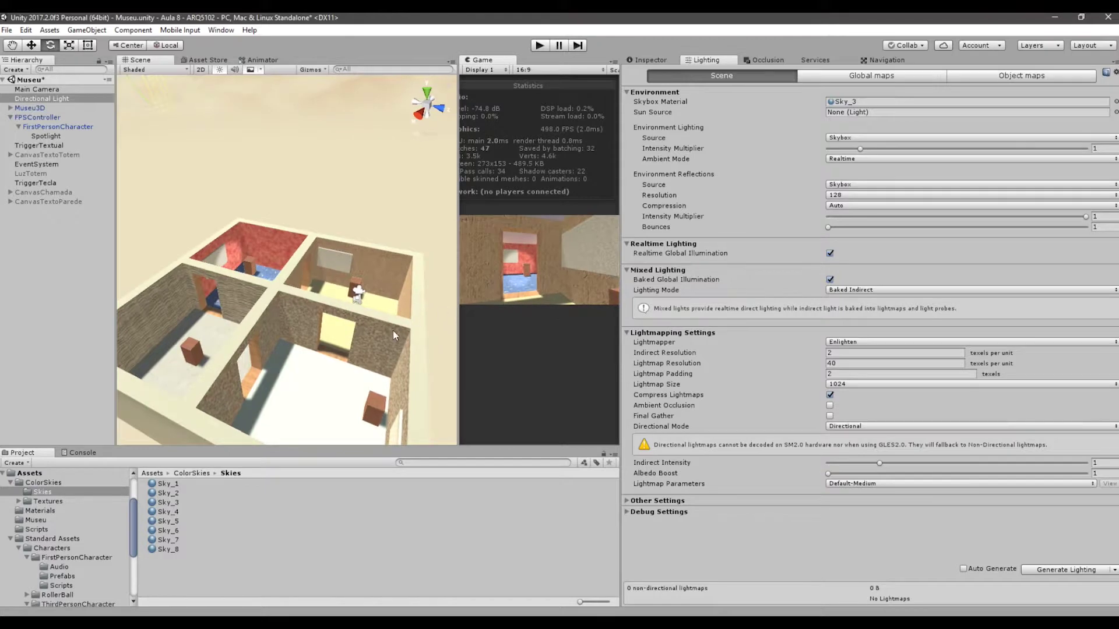
pyautogui.keyDown('alt'); pyautogui.moveTo(384, 372); pyautogui.dragTo(376, 256); pyautogui.keyUp('alt')
pyautogui.press('e')
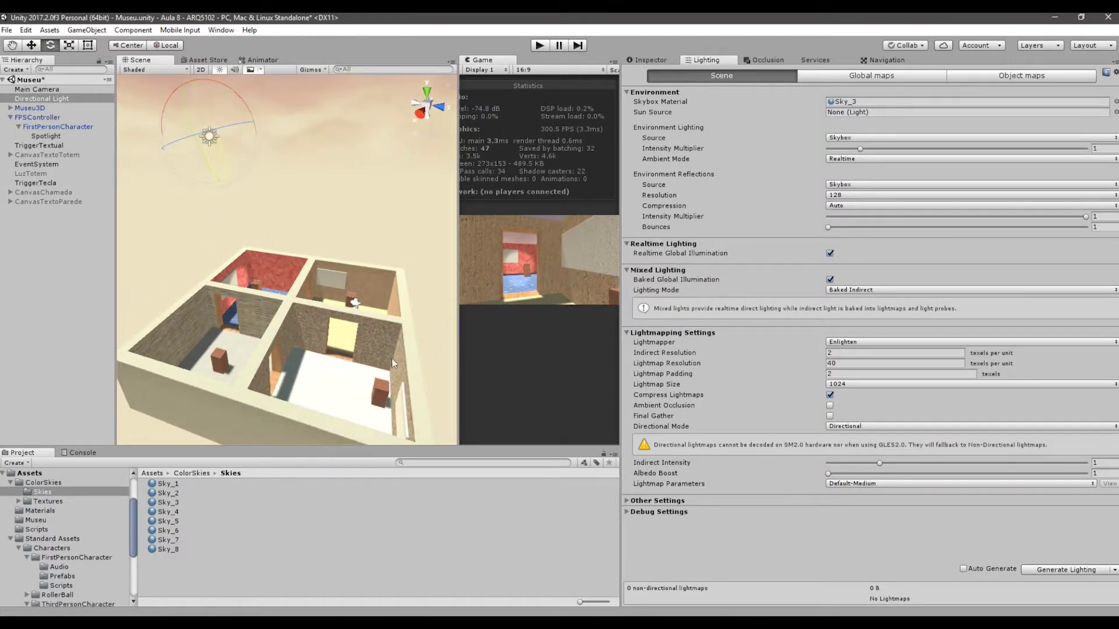
pyautogui.click(659, 56)
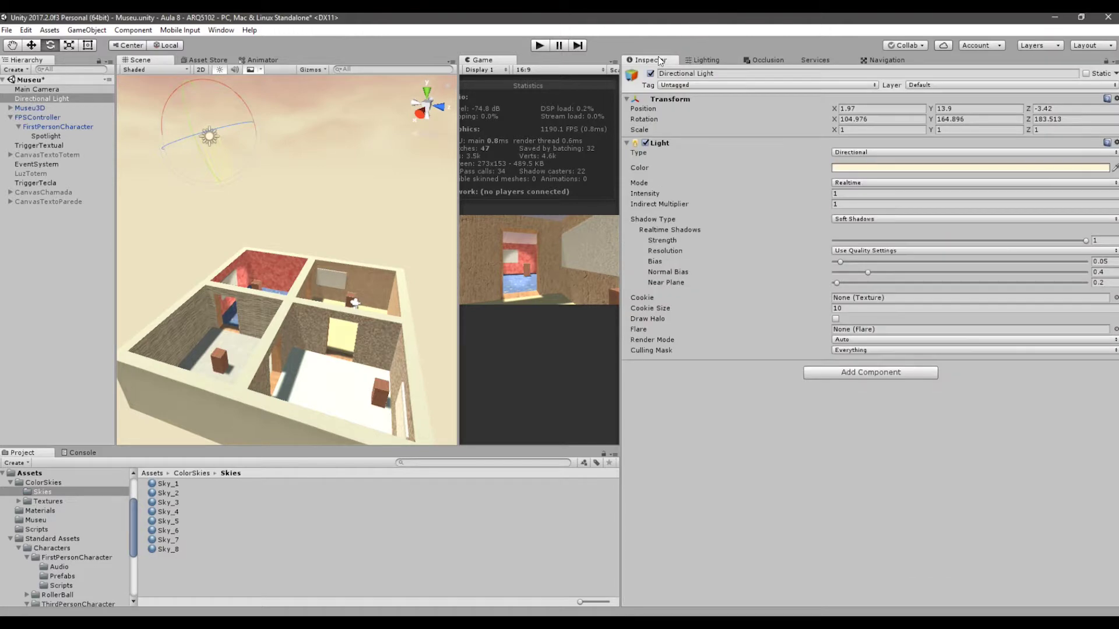
# - Select the Museu3D model and examine its walls, totems and rooms up close
pyautogui.click(316, 309)
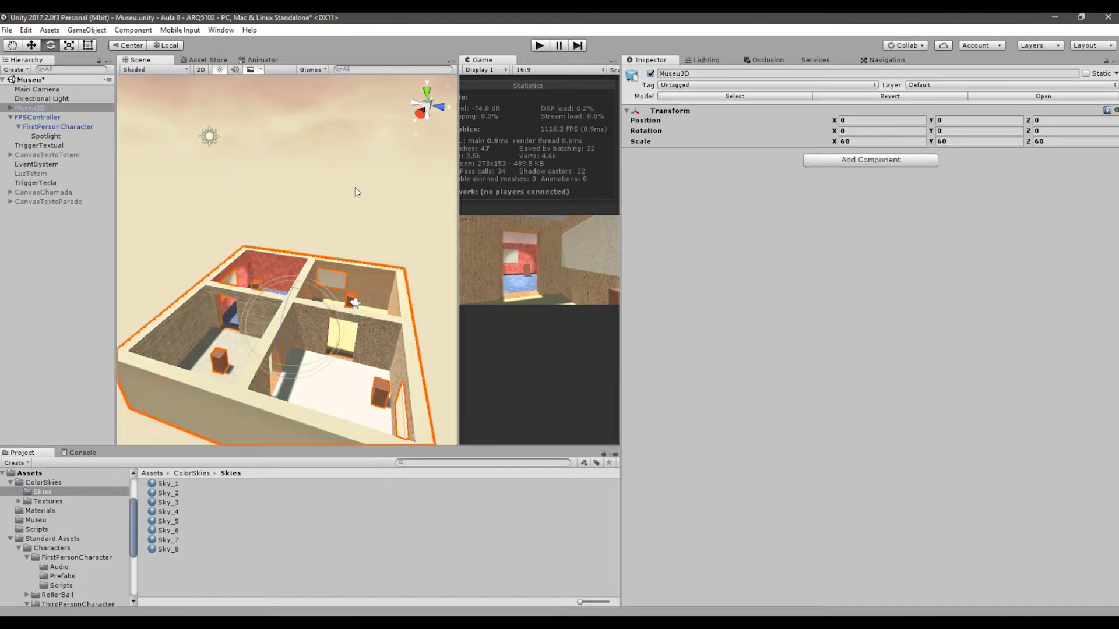
pyautogui.press('w')
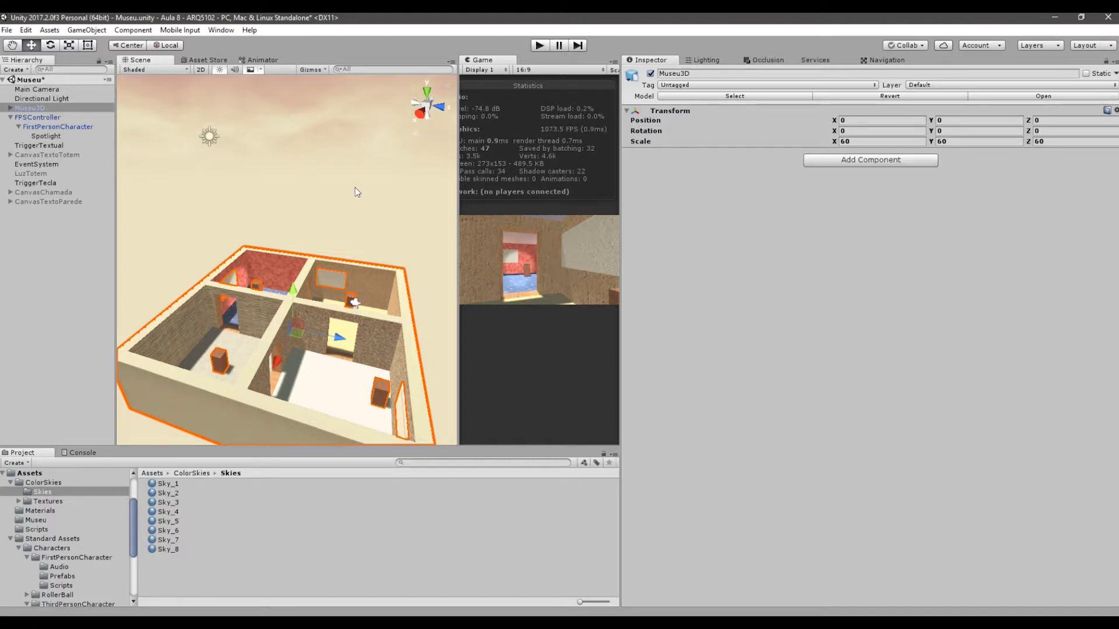
pyautogui.scroll(5, 355, 208)
pyautogui.moveTo(373, 304); pyautogui.dragTo(278, 177, button='middle')
pyautogui.keyDown('alt'); pyautogui.moveTo(290, 223); pyautogui.dragTo(373, 271); pyautogui.keyUp('alt')
pyautogui.moveTo(373, 271); pyautogui.dragTo(298, 274, button='middle')
pyautogui.scroll(3, 298, 274)
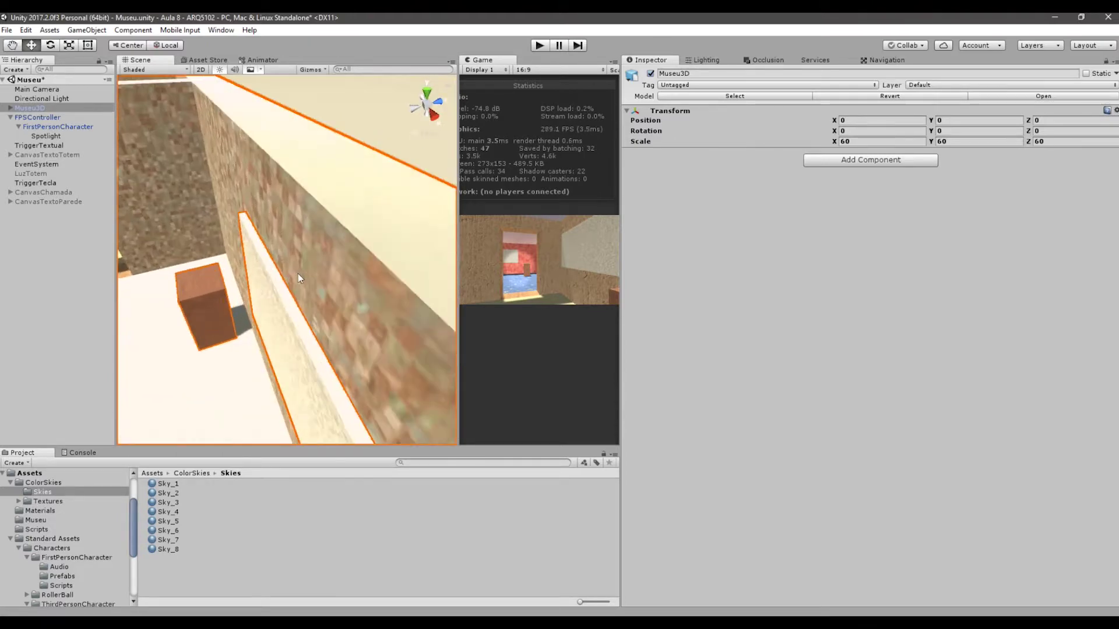
pyautogui.keyDown('alt'); pyautogui.moveTo(299, 274); pyautogui.dragTo(367, 260); pyautogui.keyUp('alt')
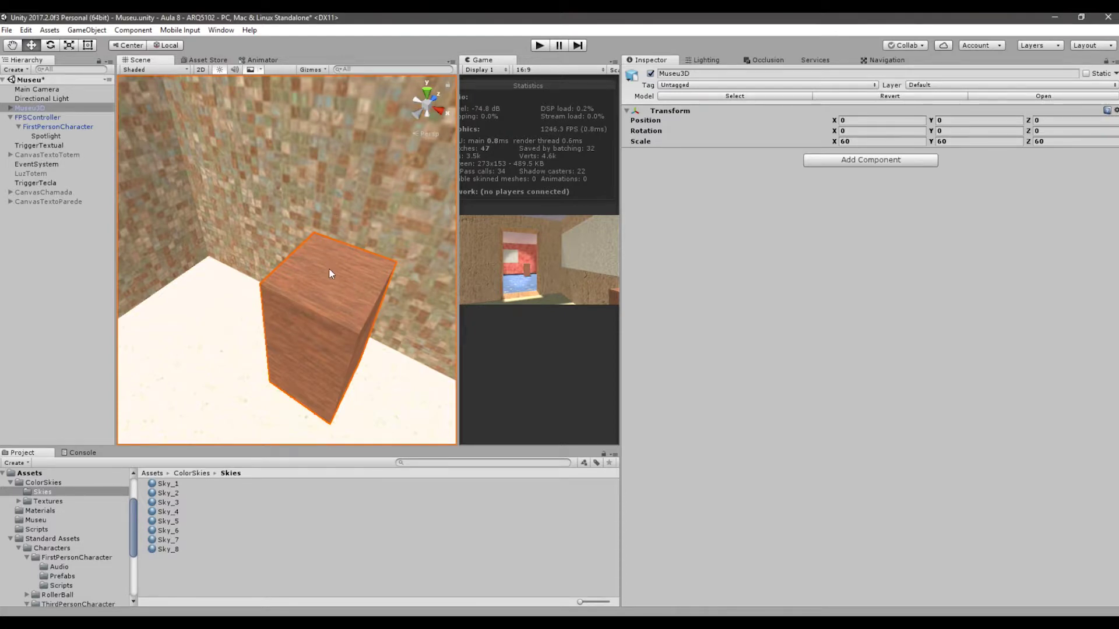
pyautogui.keyDown('alt'); pyautogui.moveTo(340, 278); pyautogui.dragTo(324, 243); pyautogui.keyUp('alt')
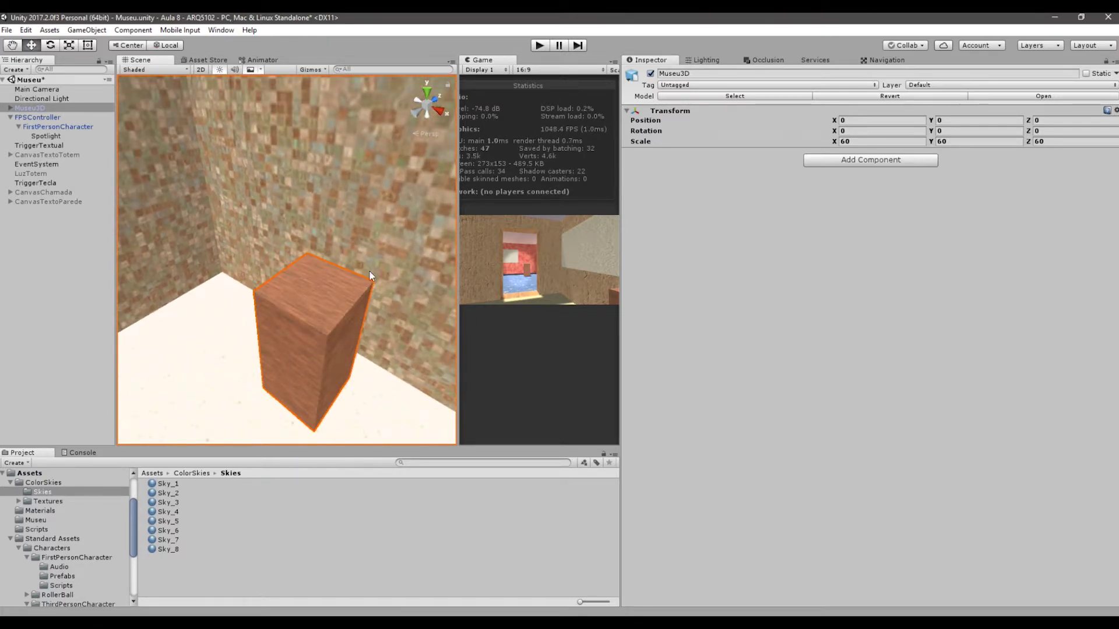
pyautogui.scroll(-4, 348, 315)
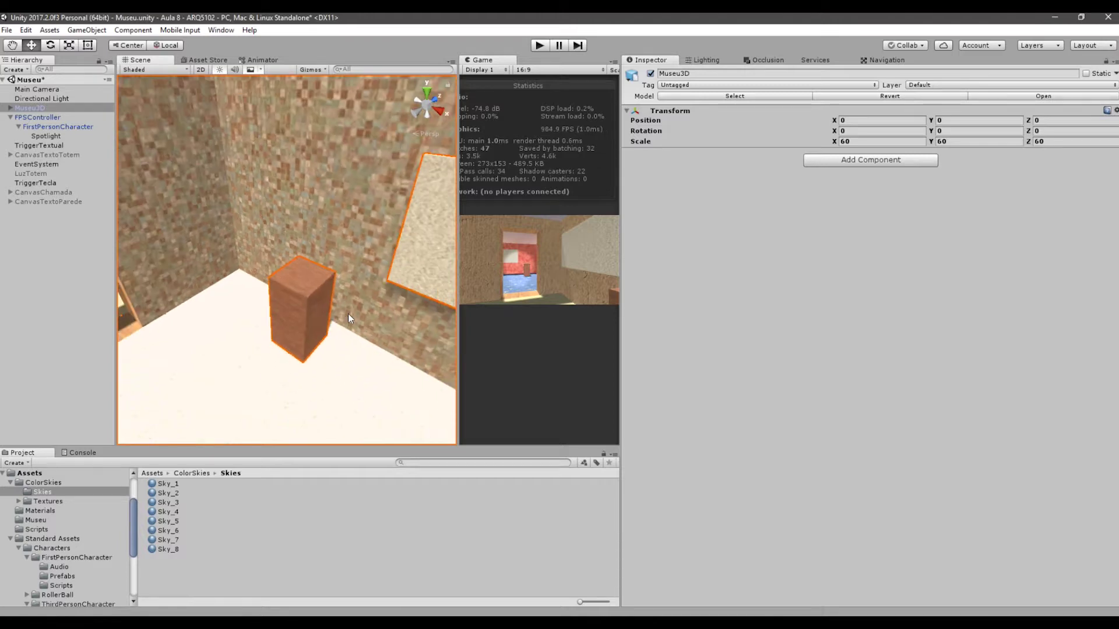
pyautogui.scroll(-6, 348, 314)
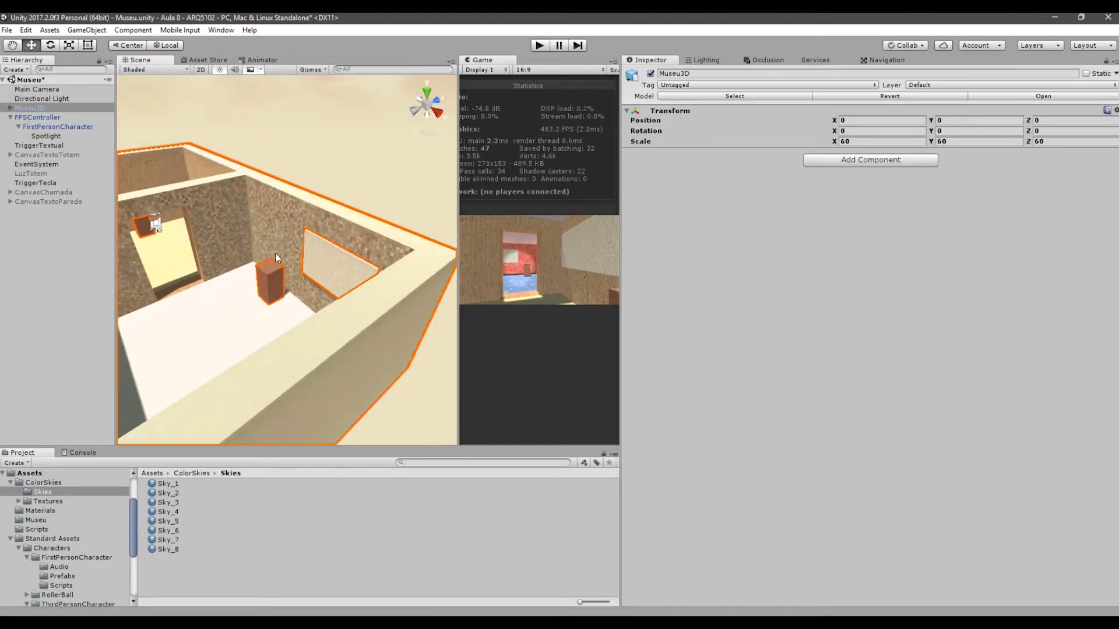
pyautogui.click(58, 108)
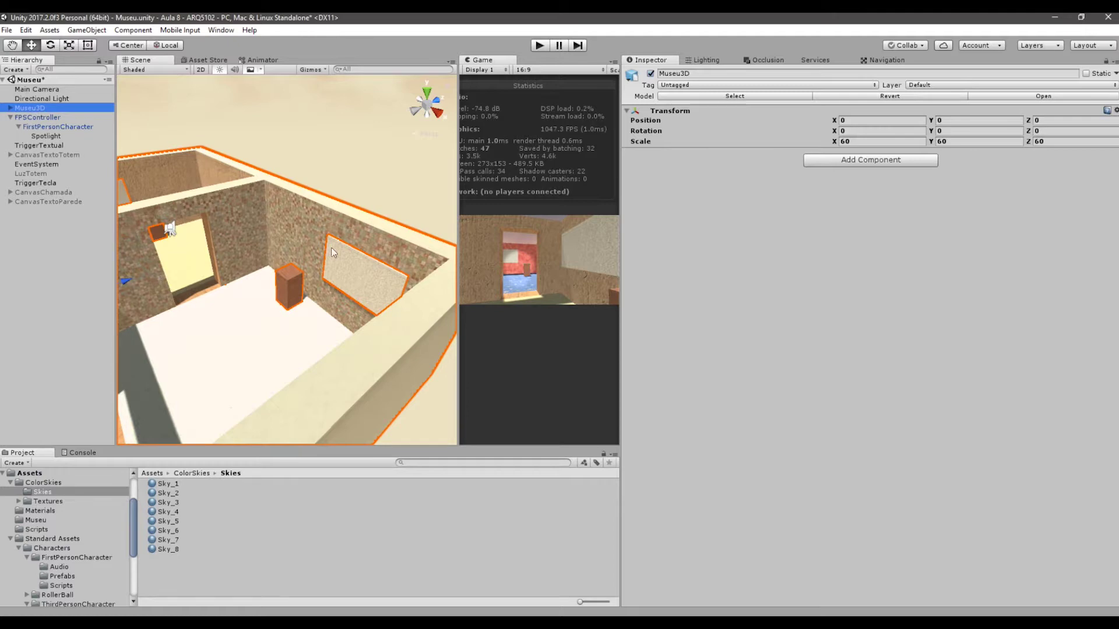
pyautogui.moveTo(296, 230); pyautogui.dragTo(340, 226, button='middle')
pyautogui.scroll(-5, 340, 228)
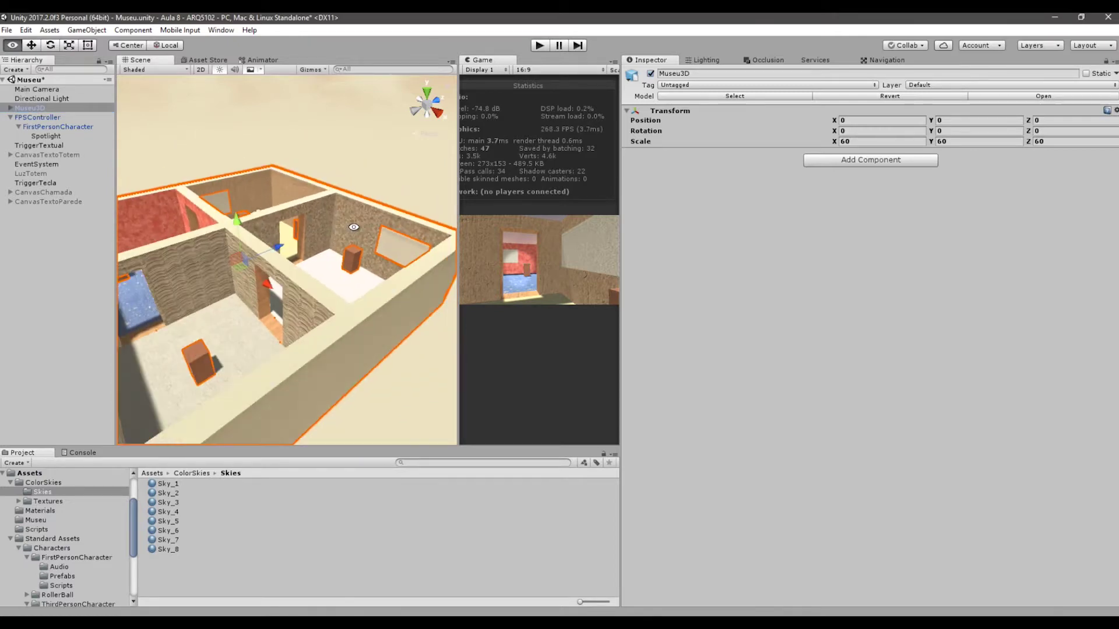
pyautogui.scroll(5, 354, 227)
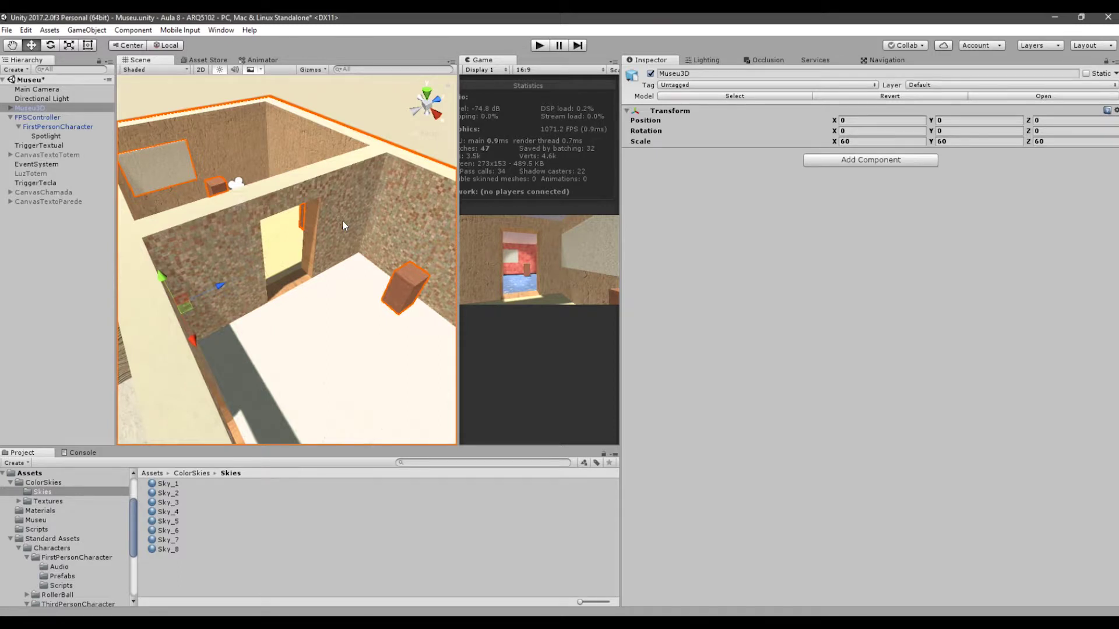
# - Expand Museu3D in the hierarchy and inspect the mesh settings of MuseuParedes and several totems
pyautogui.click(10, 108)
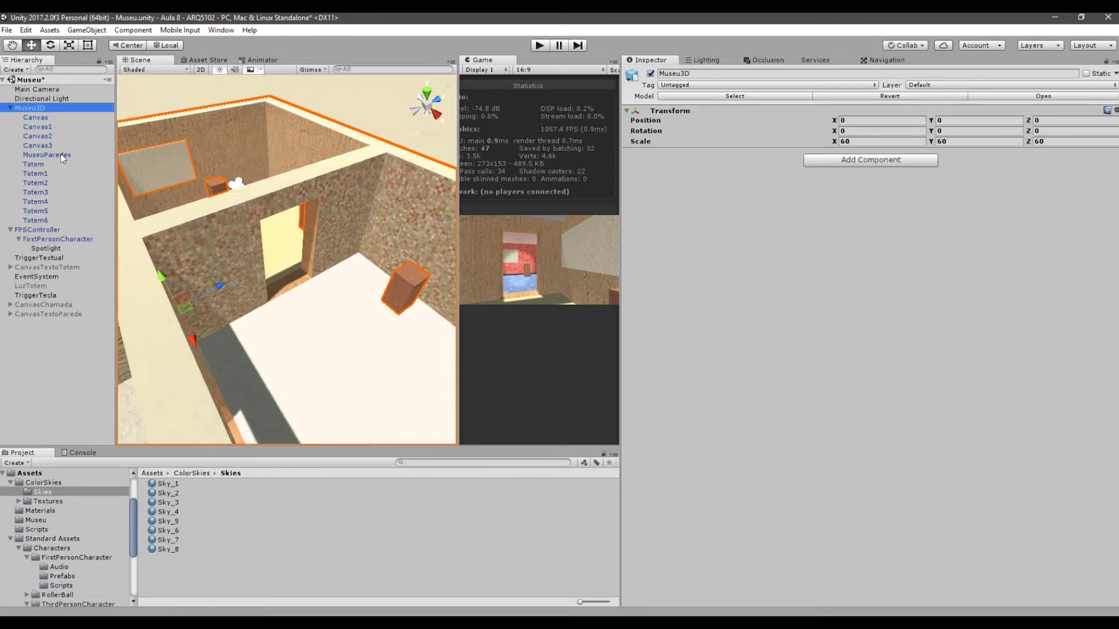
pyautogui.click(60, 154)
pyautogui.keyDown('alt'); pyautogui.moveTo(317, 215); pyautogui.dragTo(211, 175); pyautogui.keyUp('alt')
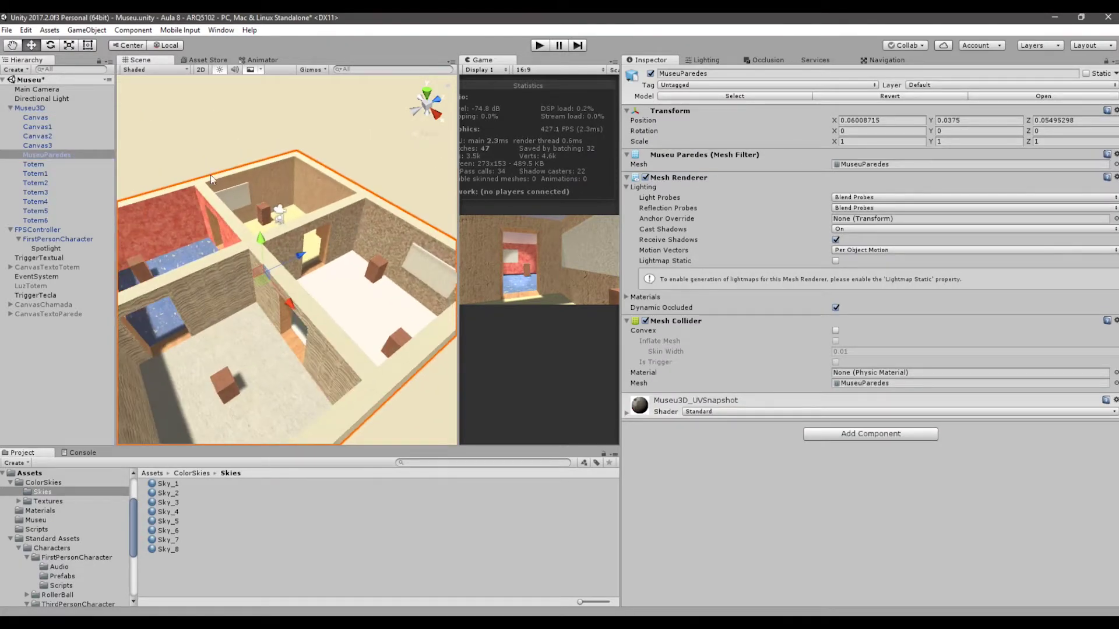
pyautogui.keyDown('alt'); pyautogui.moveTo(371, 181); pyautogui.dragTo(350, 193); pyautogui.keyUp('alt')
pyautogui.click(37, 163)
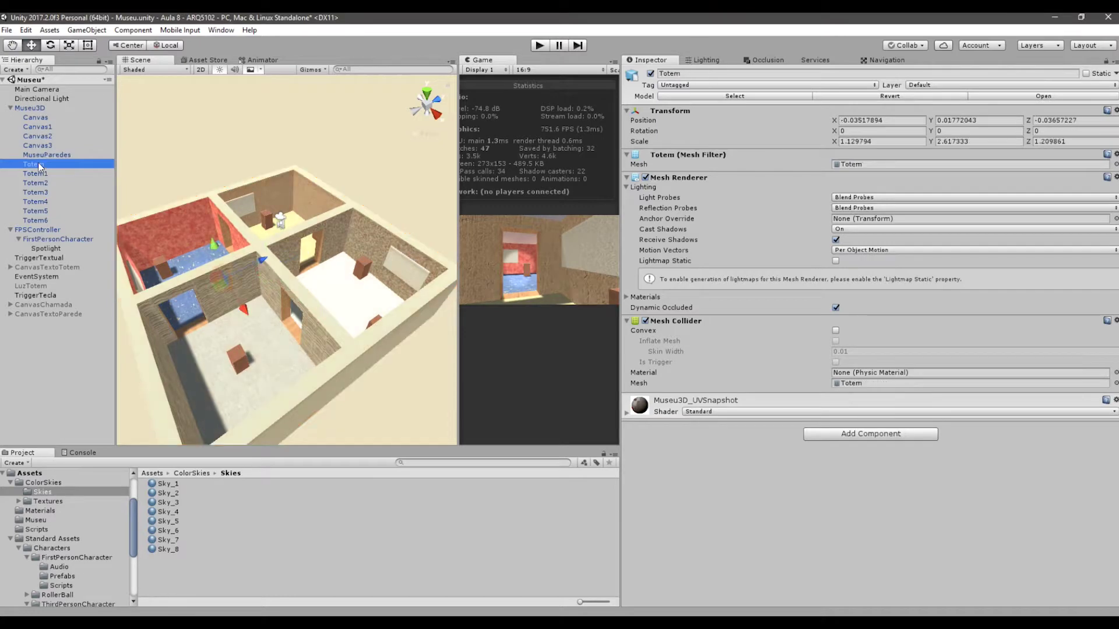
pyautogui.click(44, 174)
pyautogui.click(42, 193)
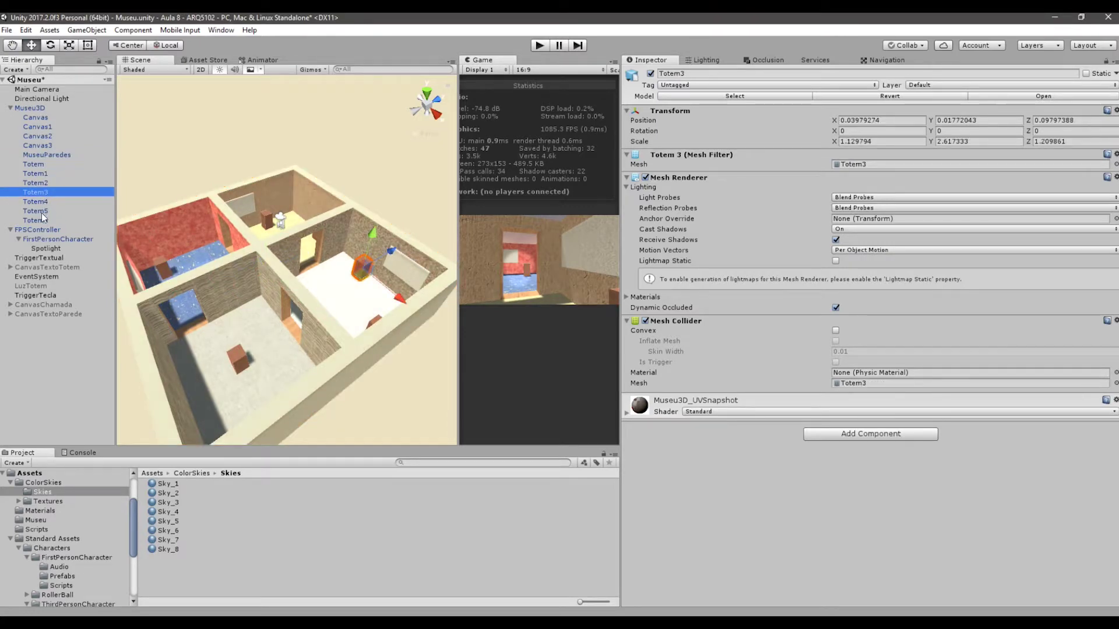
# - Select MuseuParedes and all the totems through Totem6 together and mark them as Static
pyautogui.click(40, 219)
pyautogui.keyDown('shift'); pyautogui.click(37, 154); pyautogui.keyUp('shift')
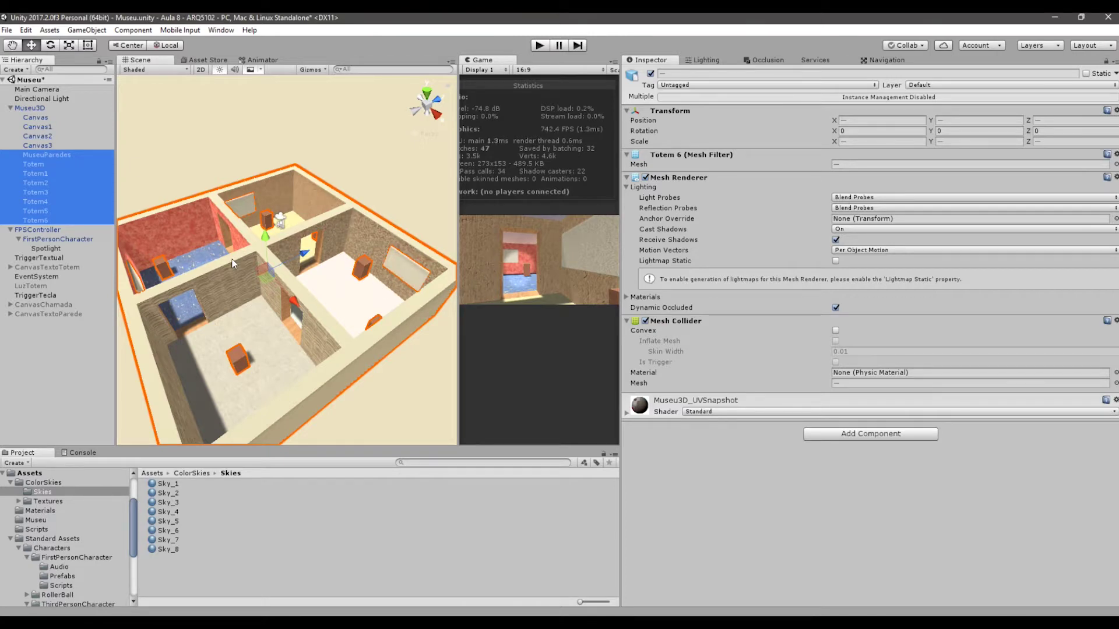
pyautogui.scroll(6, 368, 303)
pyautogui.keyDown('alt'); pyautogui.moveTo(369, 303); pyautogui.dragTo(272, 268); pyautogui.keyUp('alt')
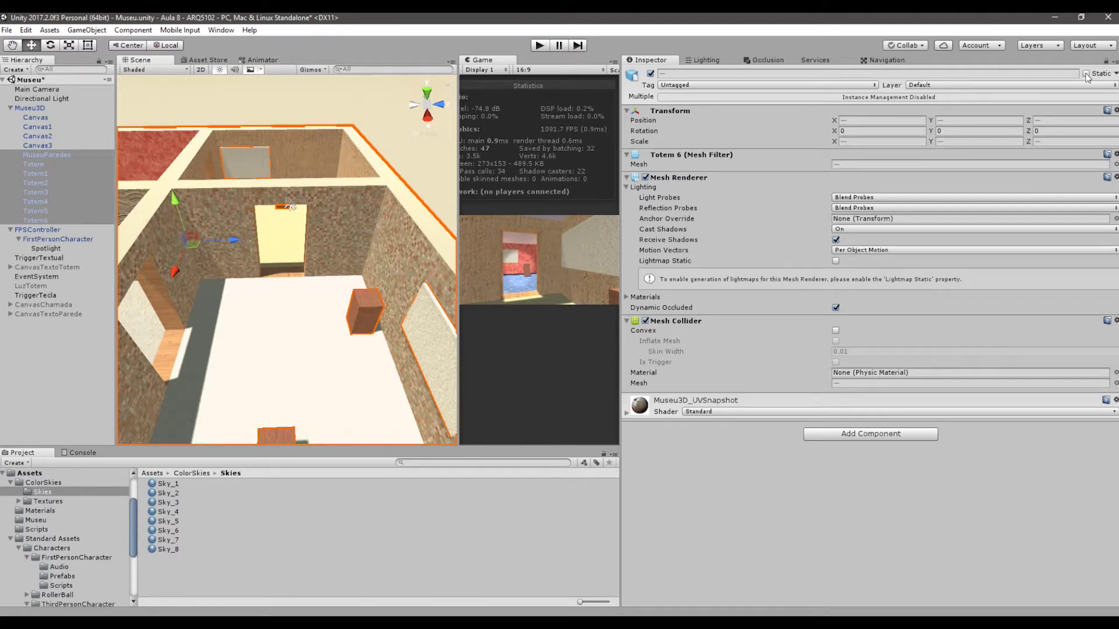
pyautogui.click(1086, 74)
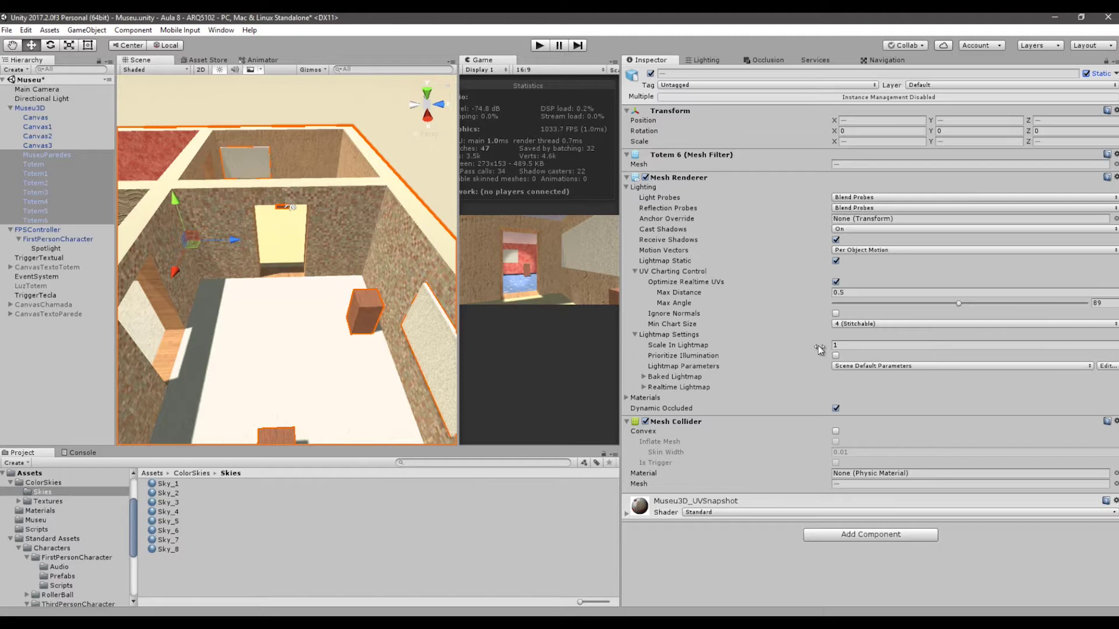
# - Try a Scale In Lightmap of 20.46 on the selected objects and compare it with the scene's lightmapping settings
pyautogui.moveTo(762, 352)
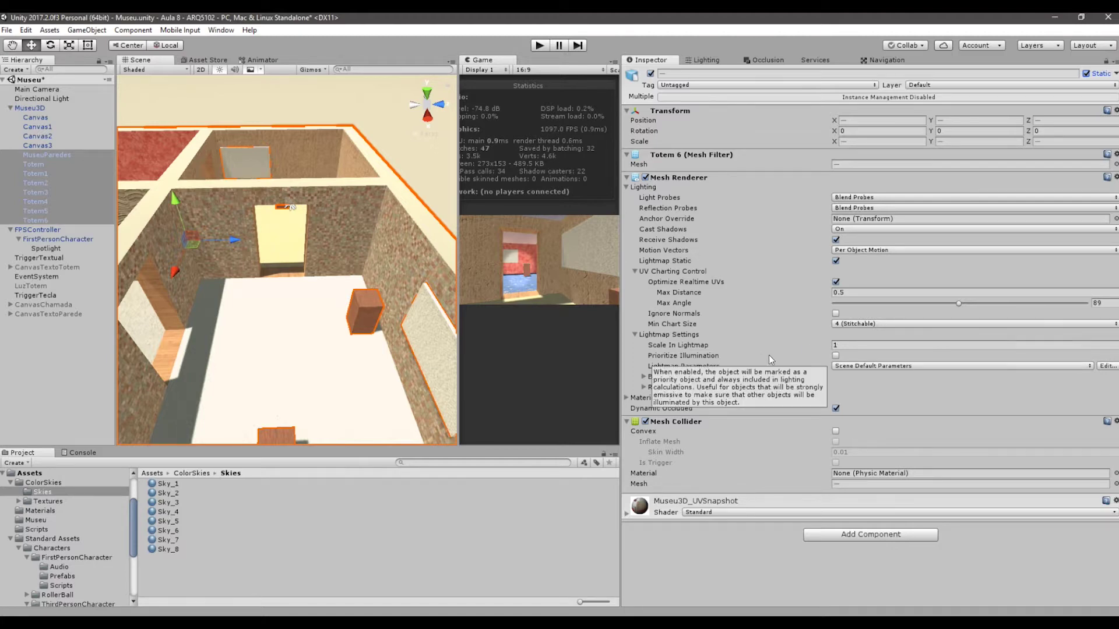
pyautogui.moveTo(694, 343)
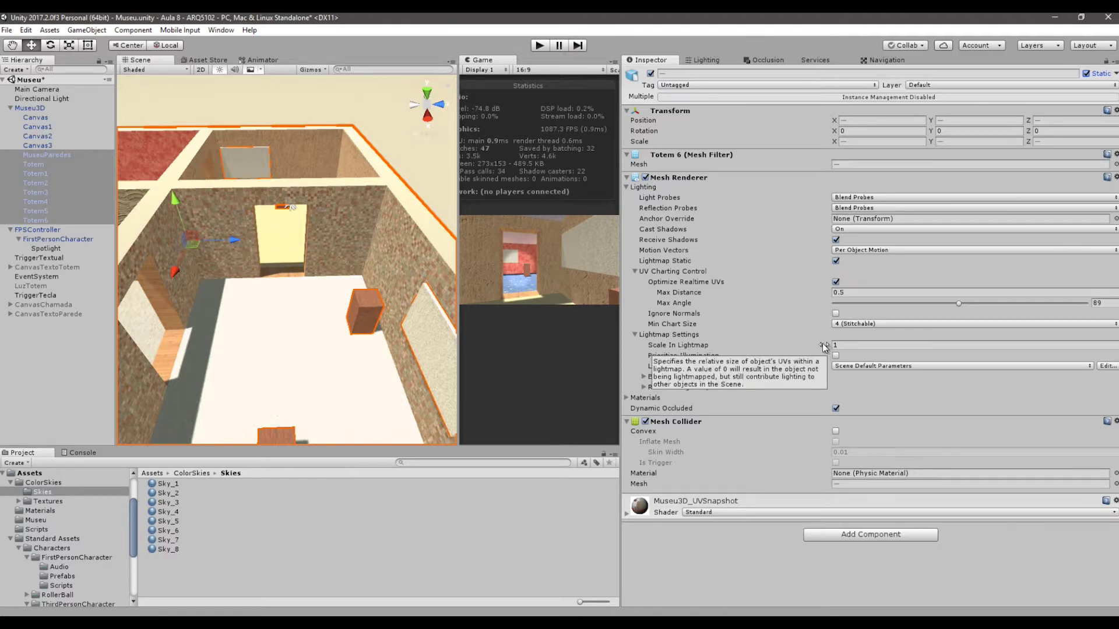
pyautogui.moveTo(824, 348); pyautogui.dragTo(94, 345)
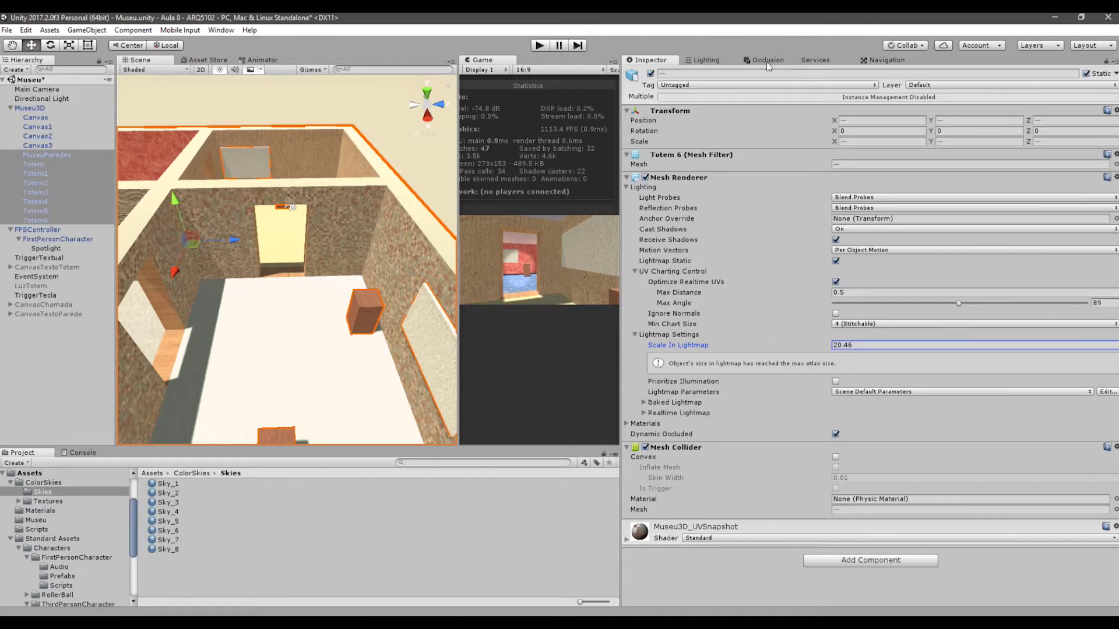
pyautogui.click(707, 60)
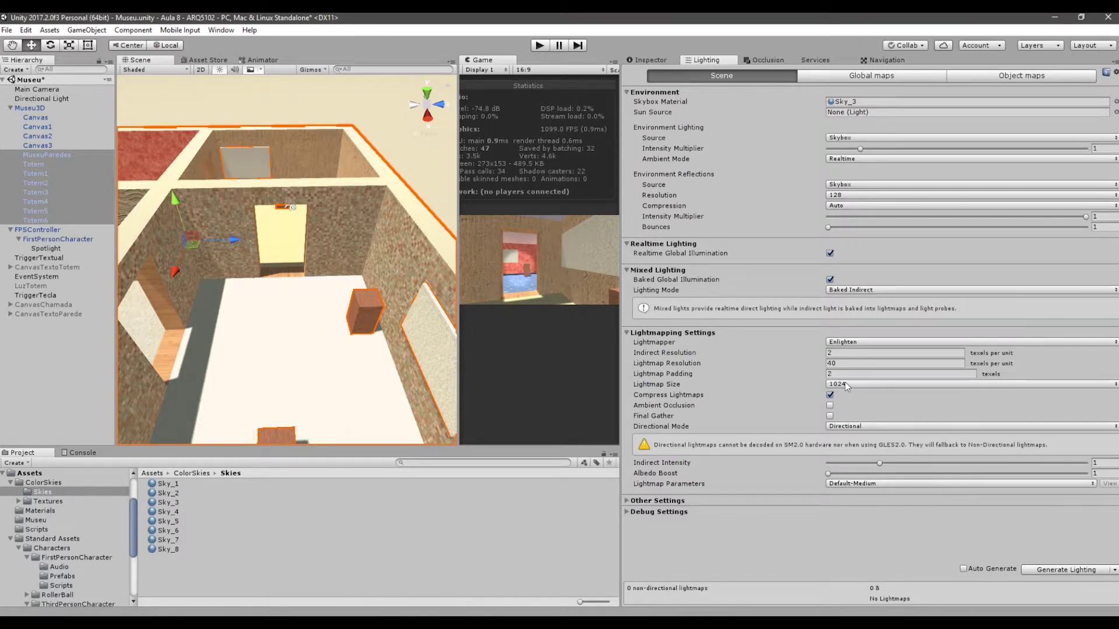
pyautogui.click(651, 60)
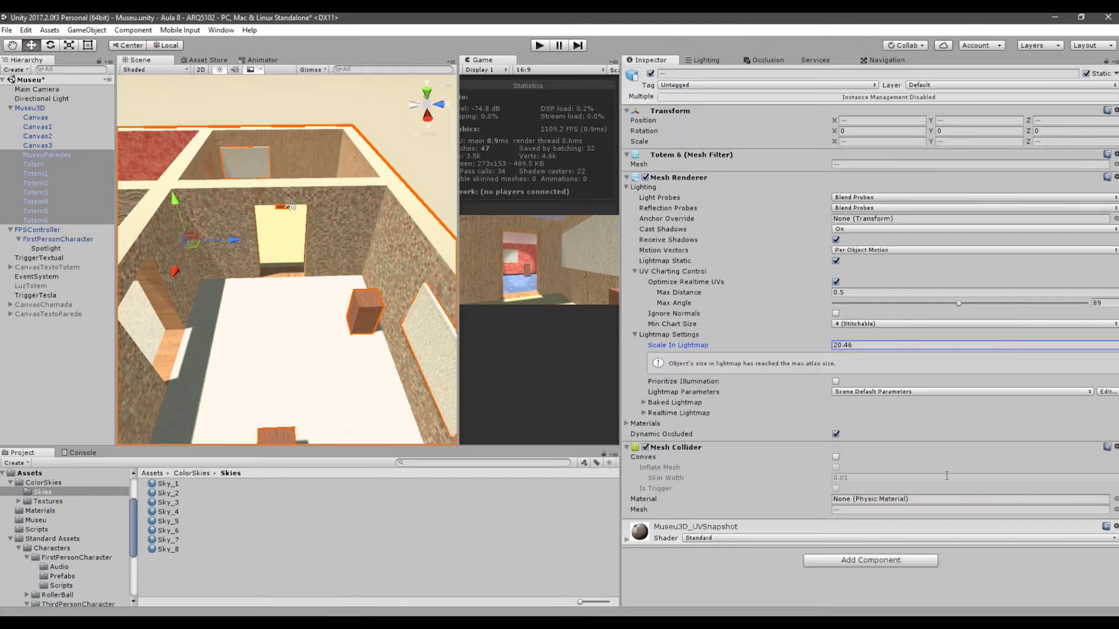
# - Set Scale In Lightmap to 1 for the selected objects and view the Lightmap Parameters options without changing them
pyautogui.moveTo(824, 348); pyautogui.dragTo(800, 359)
pyautogui.click(871, 344)
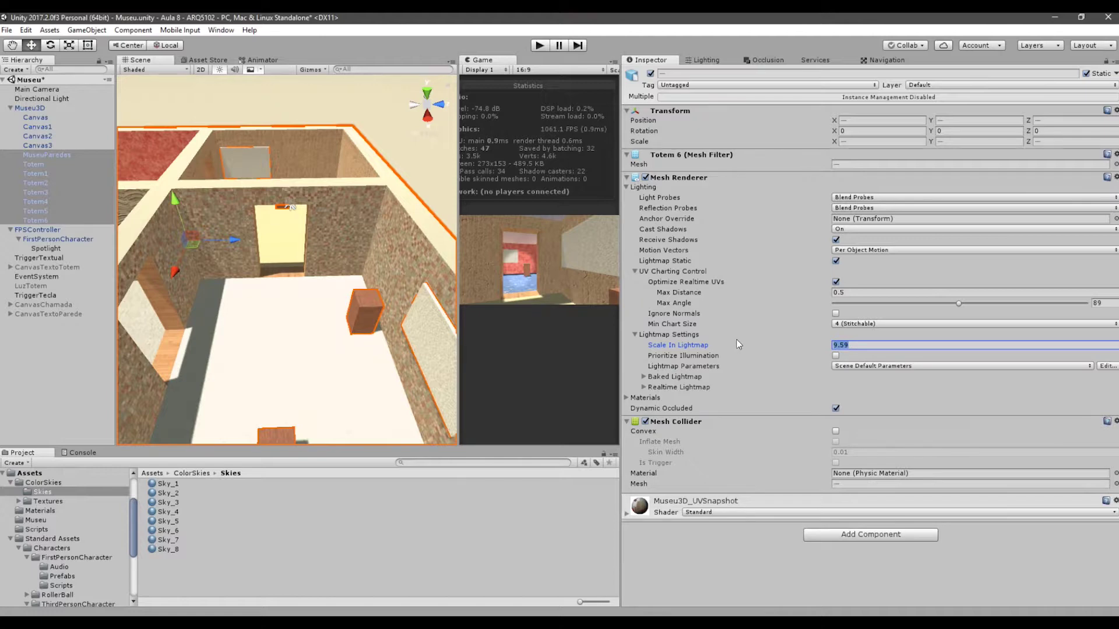
pyautogui.write('1')
pyautogui.click(908, 366)
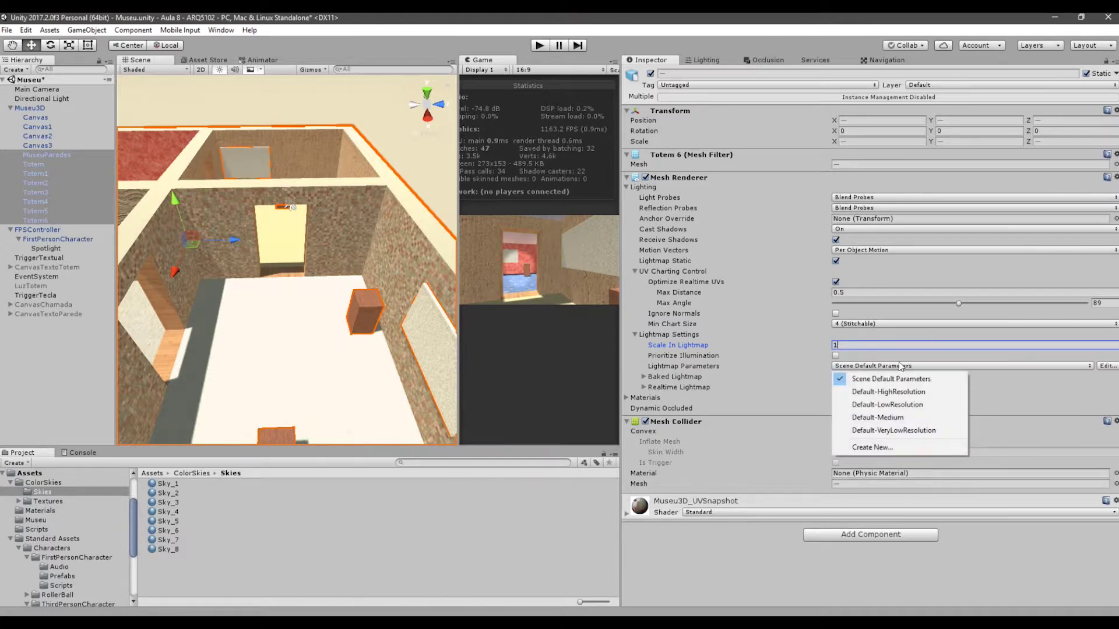
pyautogui.click(777, 571)
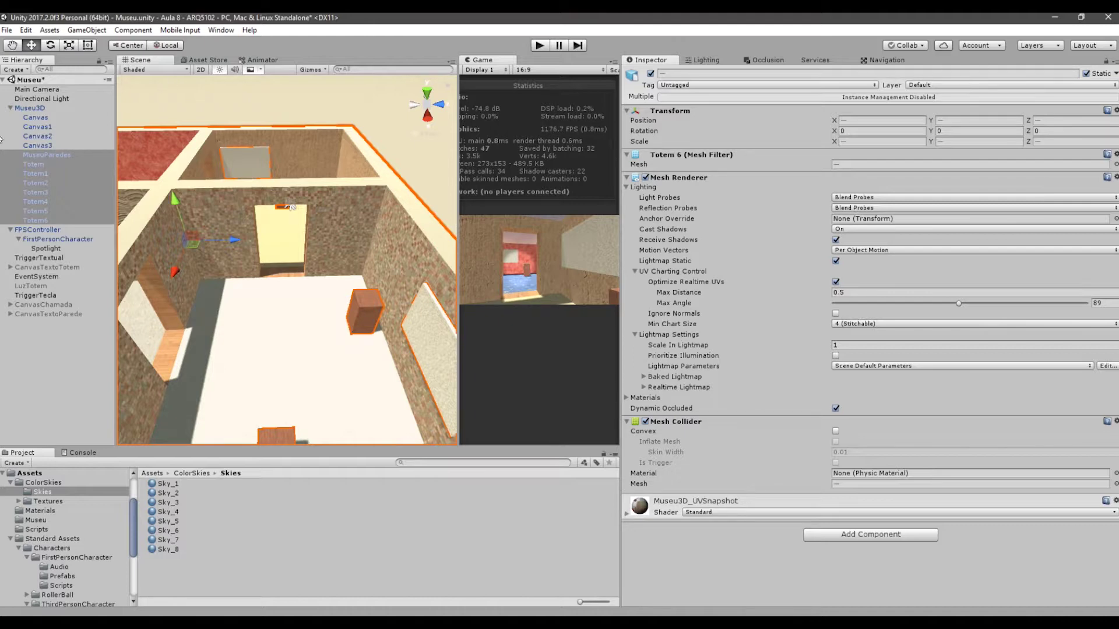
# - Check the static and lightmap settings of MuseuParedes and the individual totems one by one
pyautogui.click(36, 163)
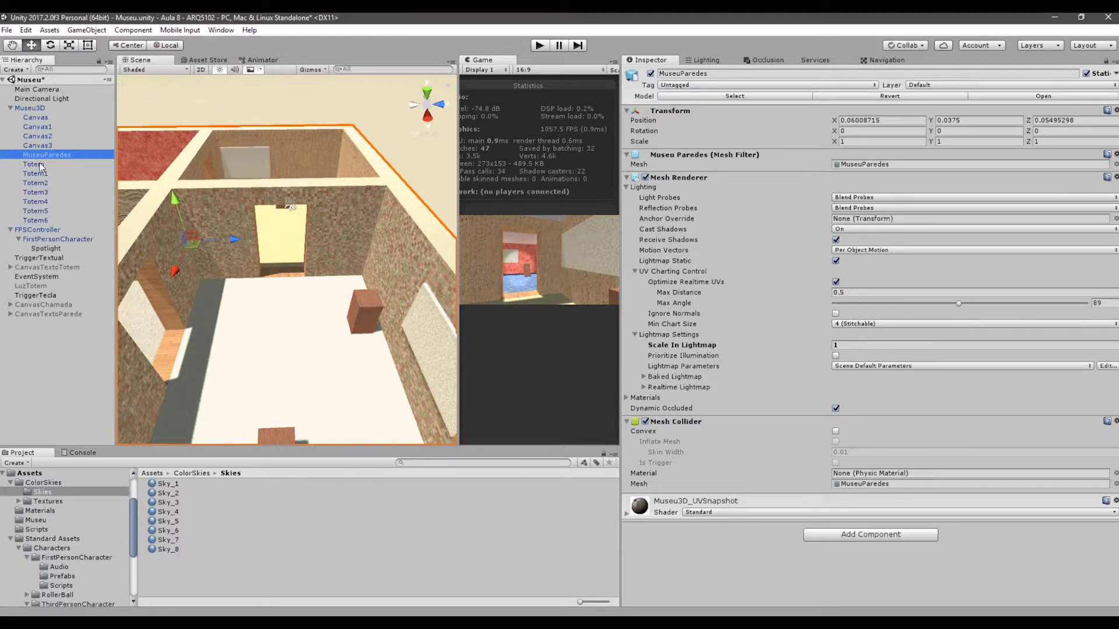
pyautogui.click(37, 174)
pyautogui.click(37, 183)
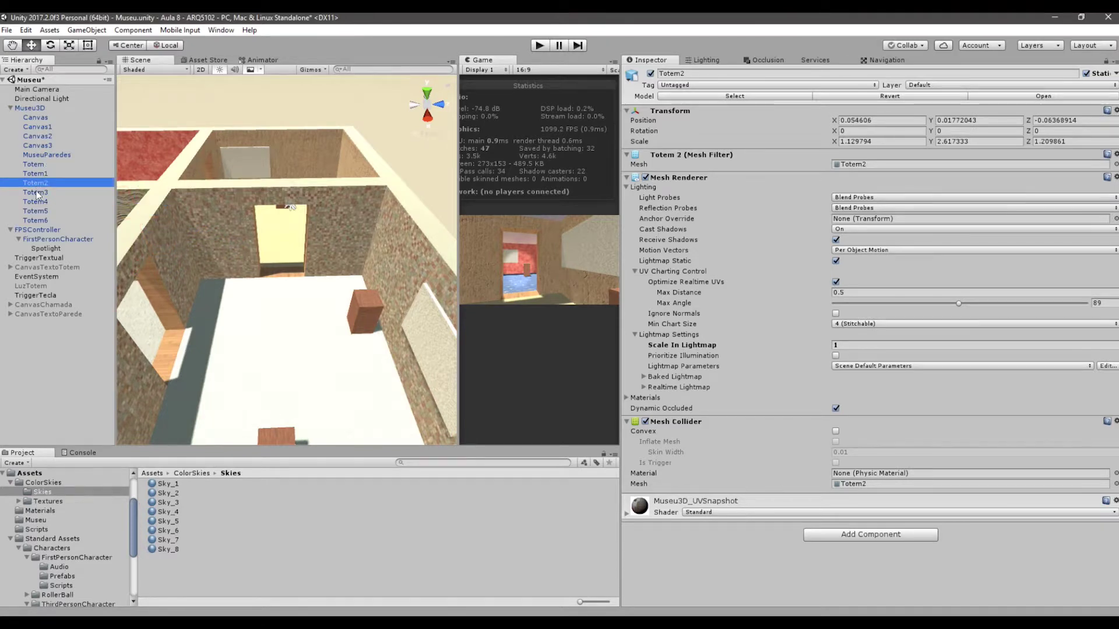
pyautogui.click(38, 192)
pyautogui.click(39, 202)
pyautogui.click(39, 211)
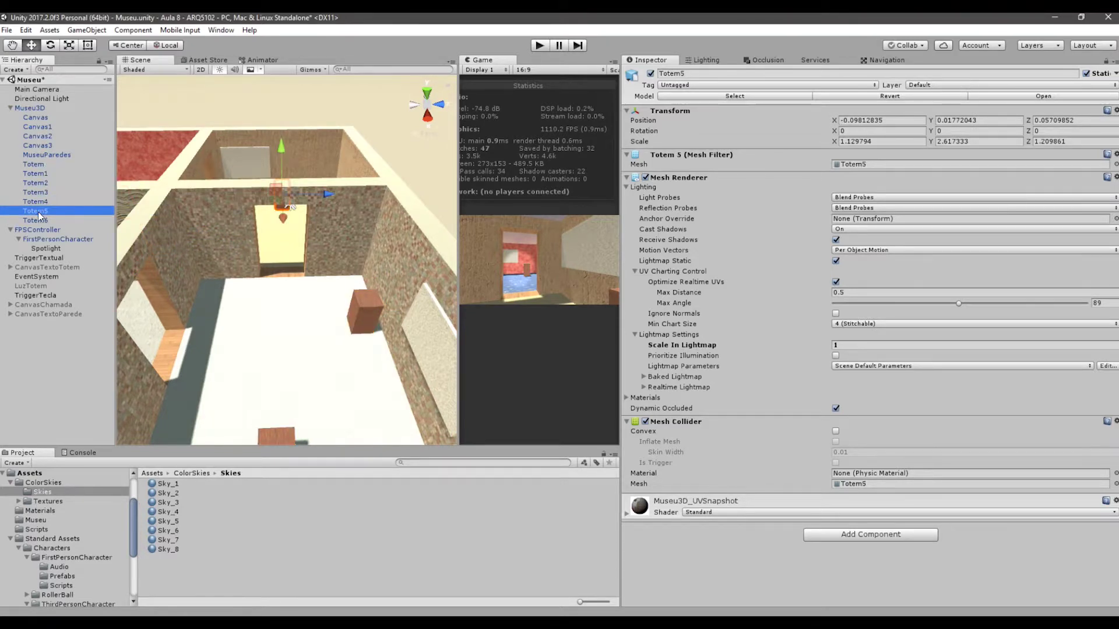
pyautogui.click(37, 165)
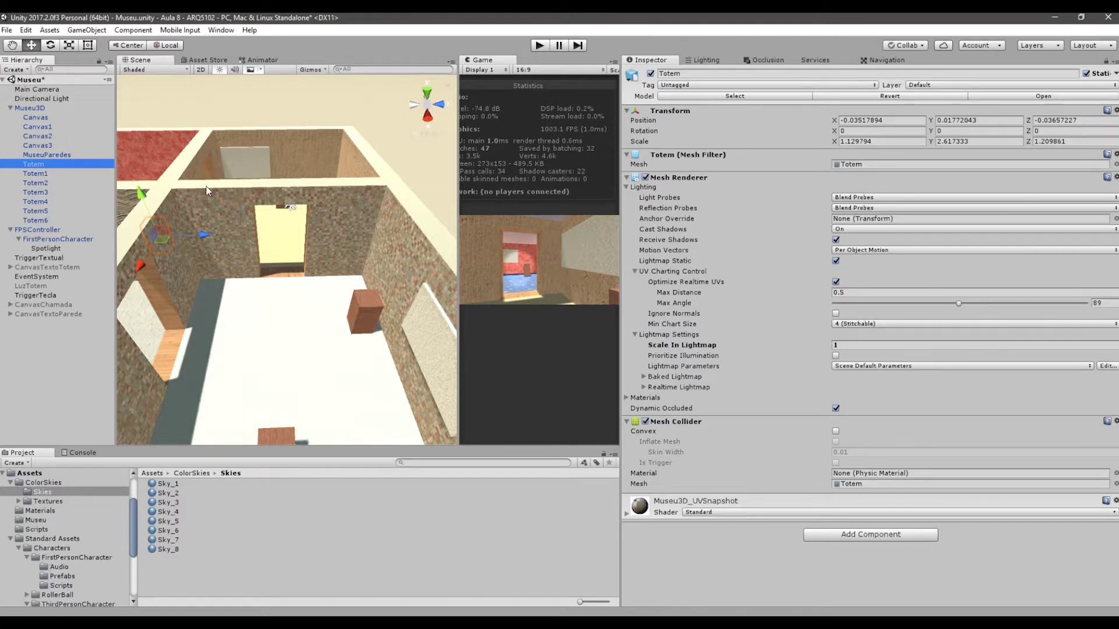
# - Select MuseuParedes and all the totems through Totem6 together and generate the scene's lighting
pyautogui.click(46, 155)
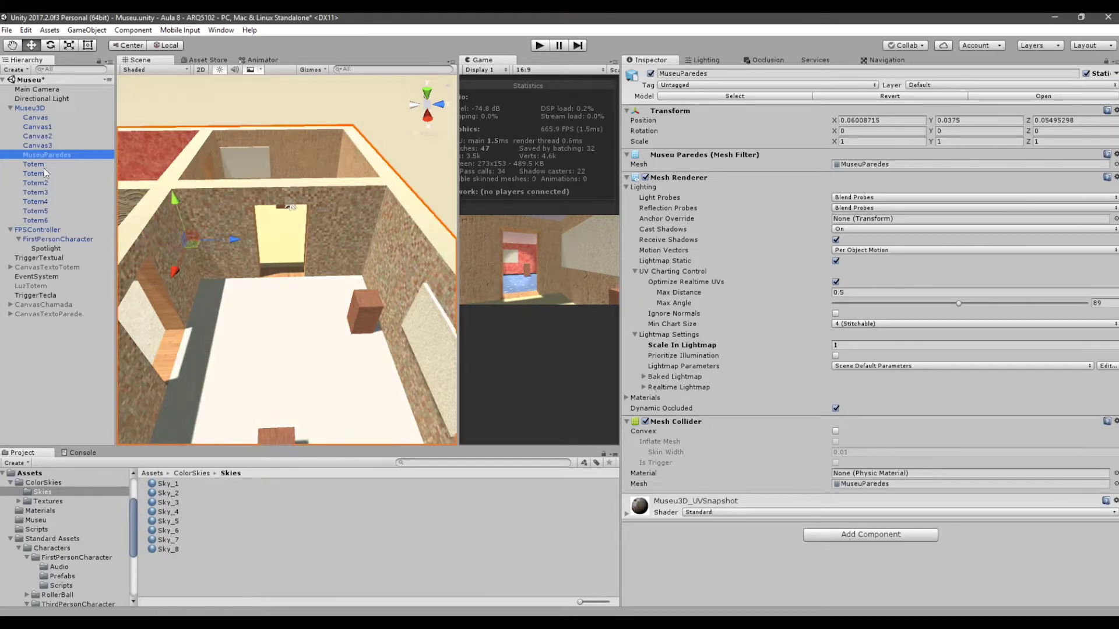
pyautogui.keyDown('shift'); pyautogui.click(43, 221); pyautogui.keyUp('shift')
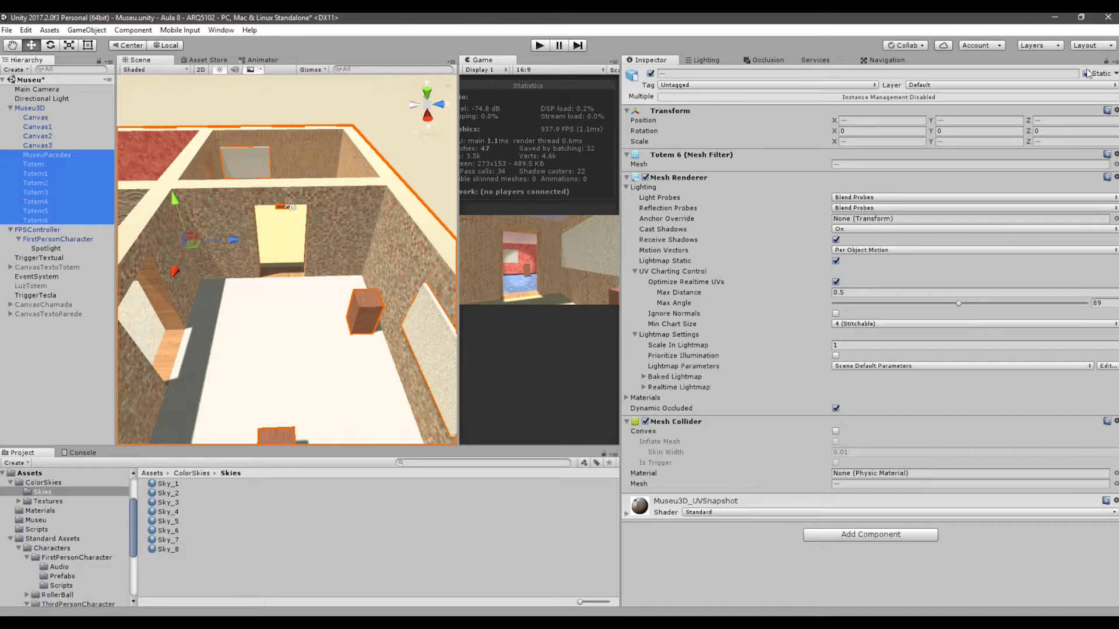
pyautogui.click(711, 59)
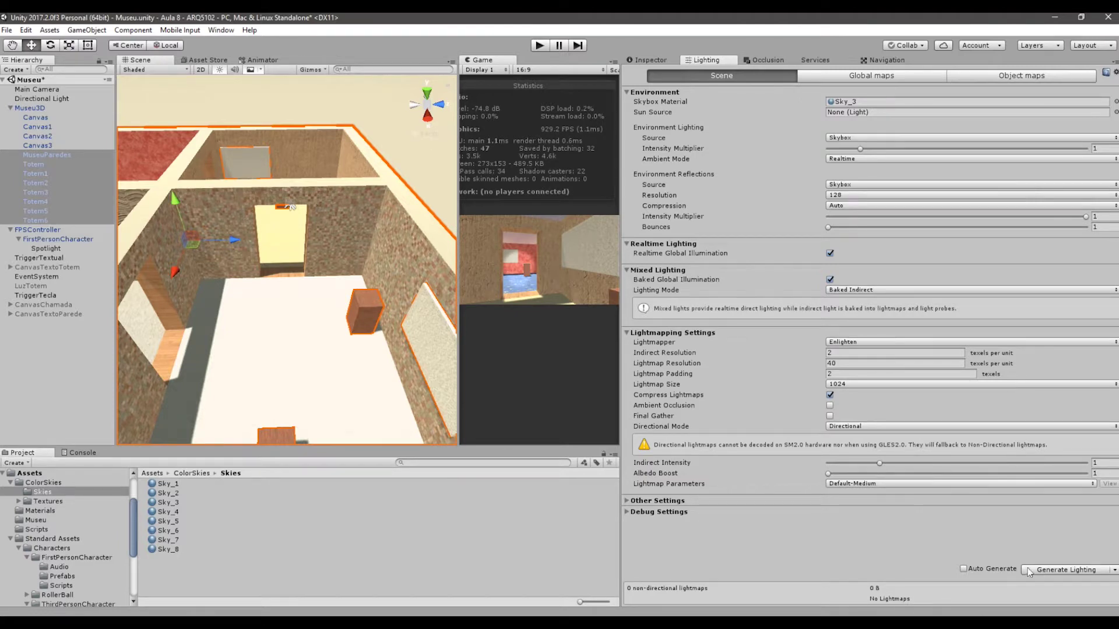
pyautogui.click(1045, 573)
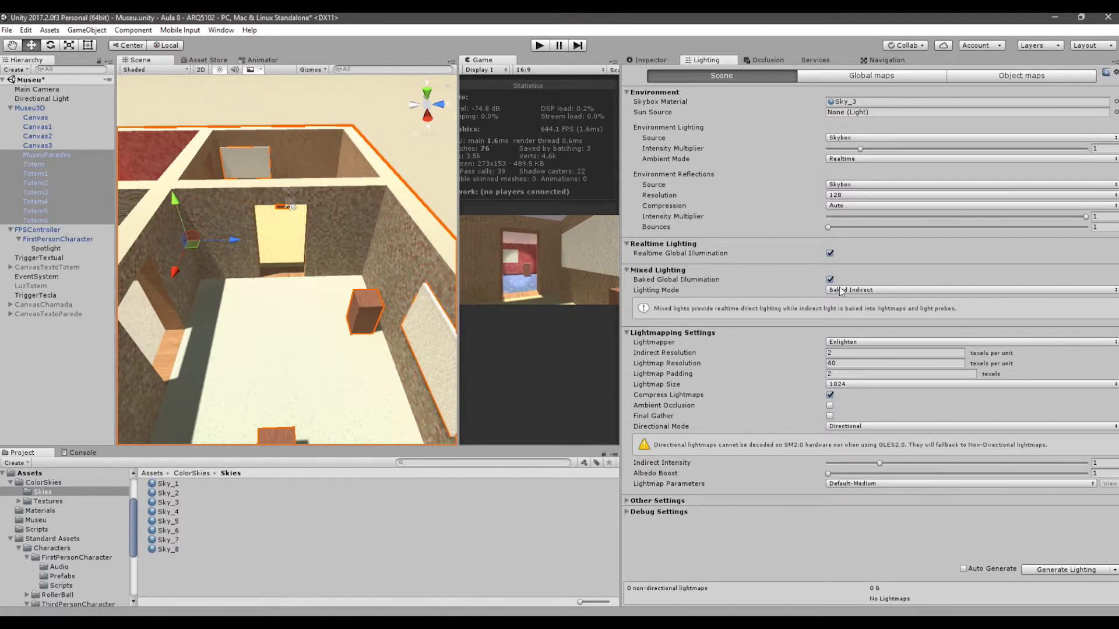
# - Try the Shadowmask and Subtractive options for the mixed Lighting Mode and return it to Baked Indirect
pyautogui.click(863, 291)
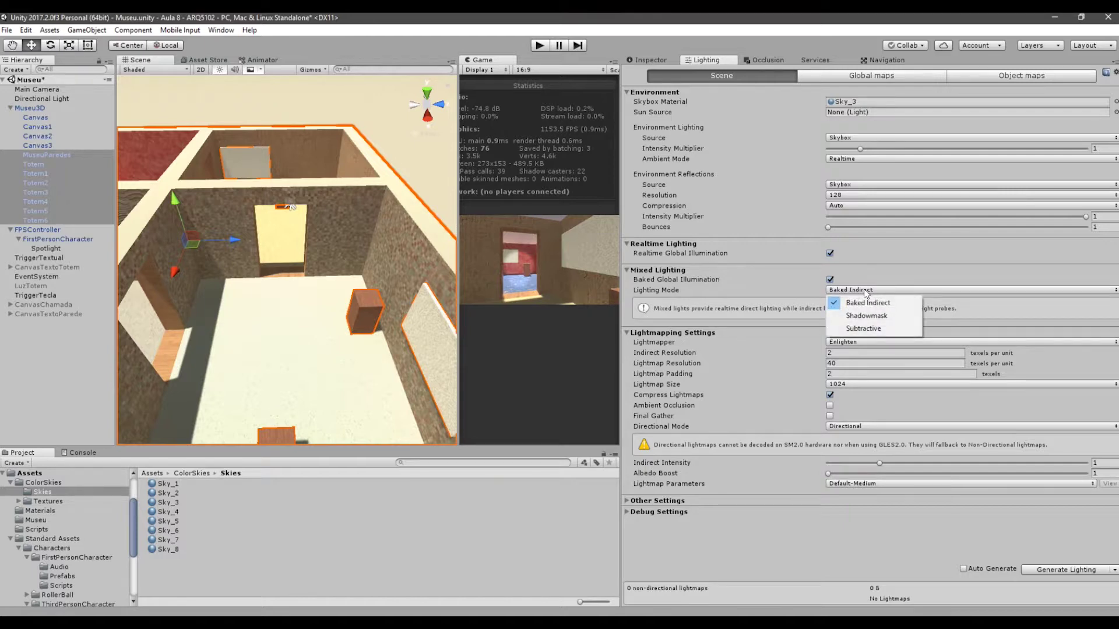
pyautogui.click(881, 318)
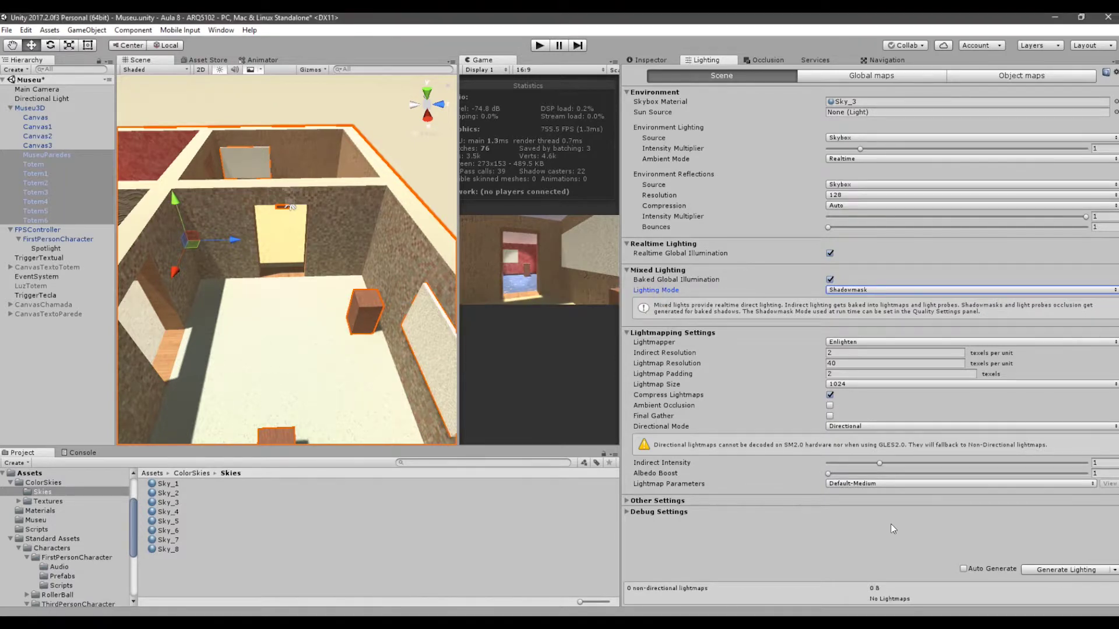
pyautogui.click(865, 290)
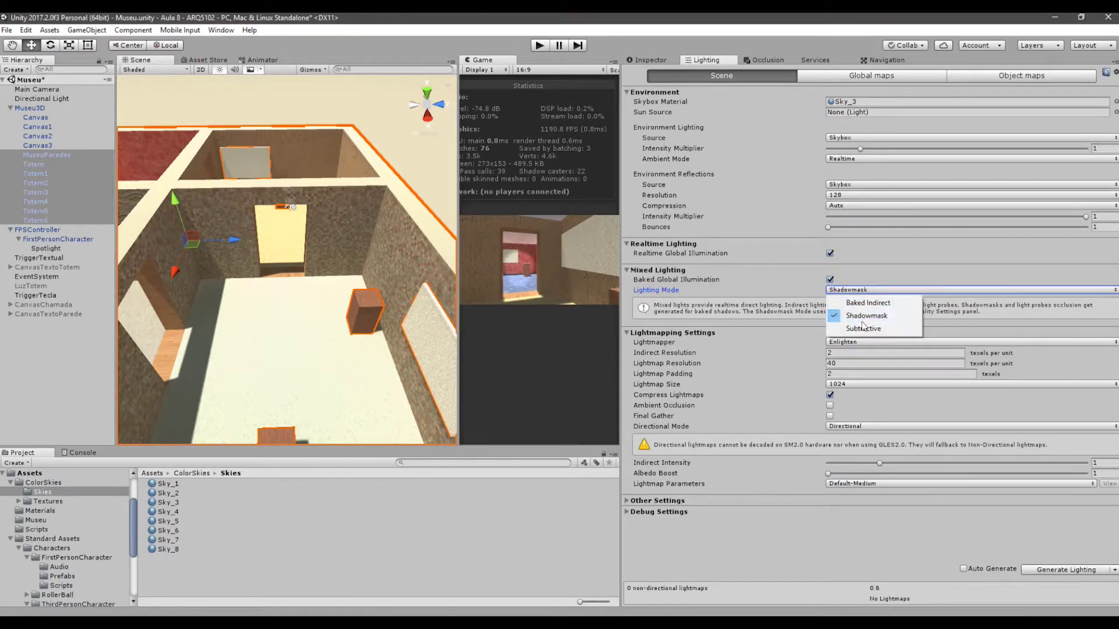
pyautogui.click(864, 328)
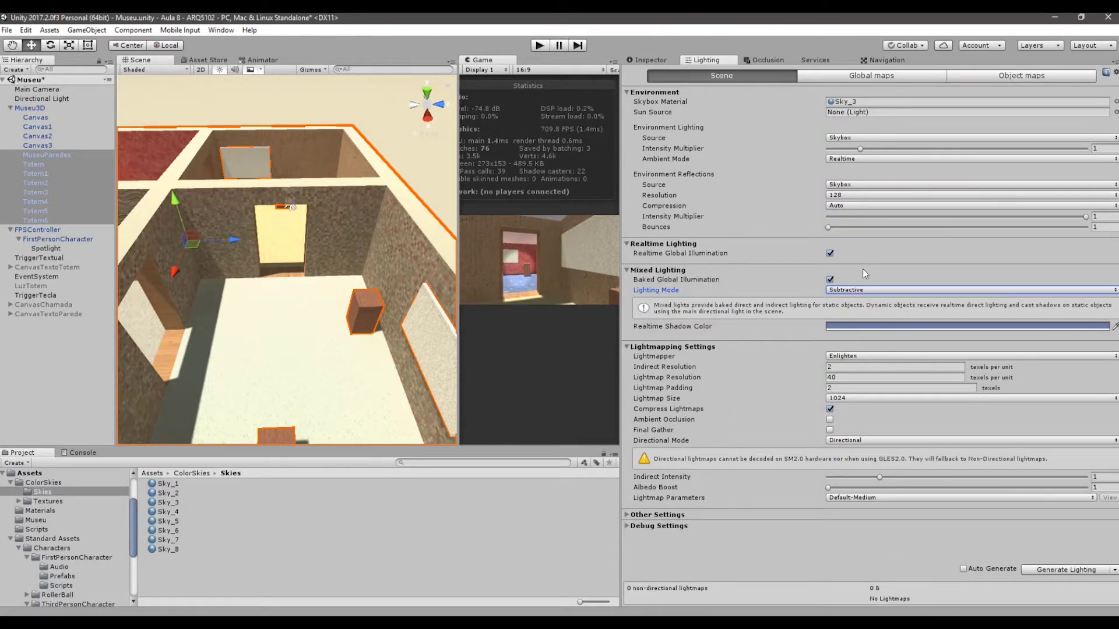
pyautogui.click(864, 290)
pyautogui.click(864, 303)
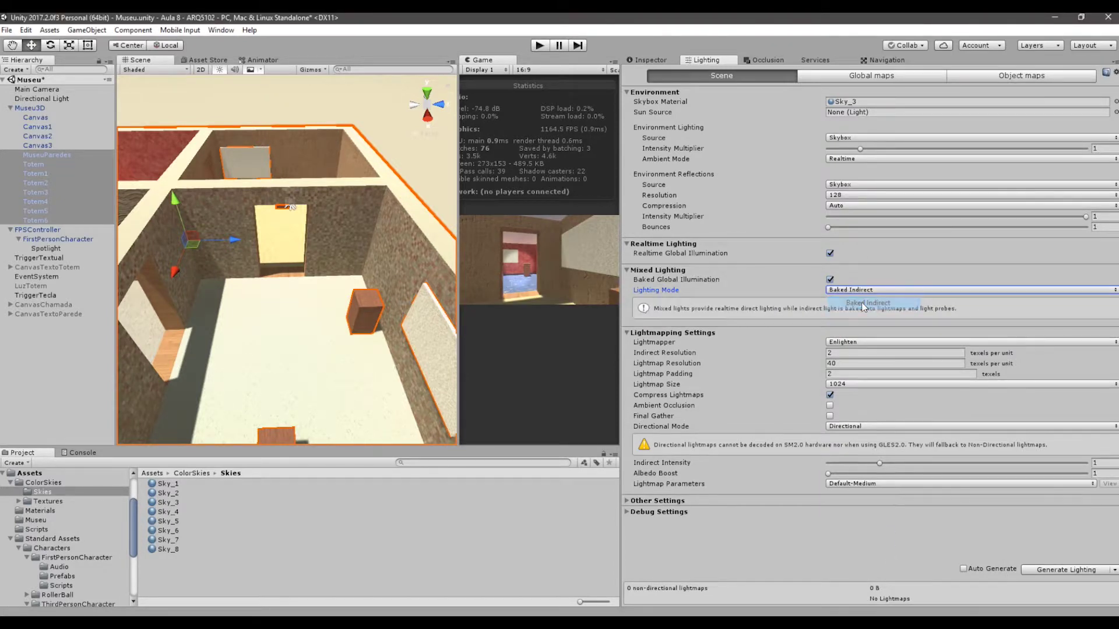
# - Assign the Directional Light as the Sun Source of the scene's environment lighting
pyautogui.click(56, 99)
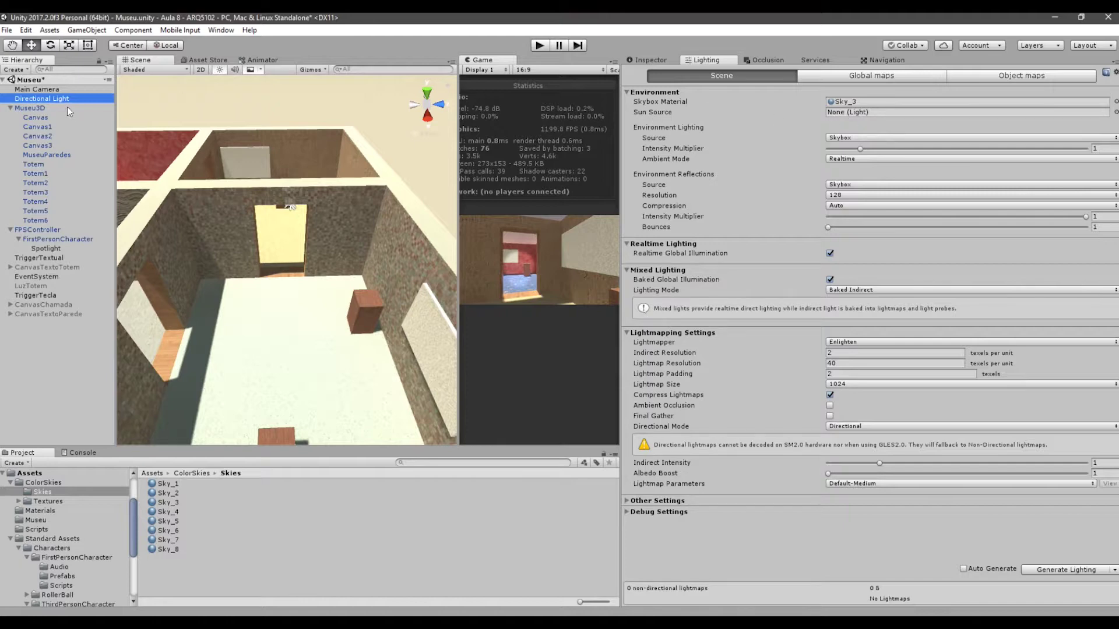
pyautogui.moveTo(33, 99); pyautogui.dragTo(865, 113)
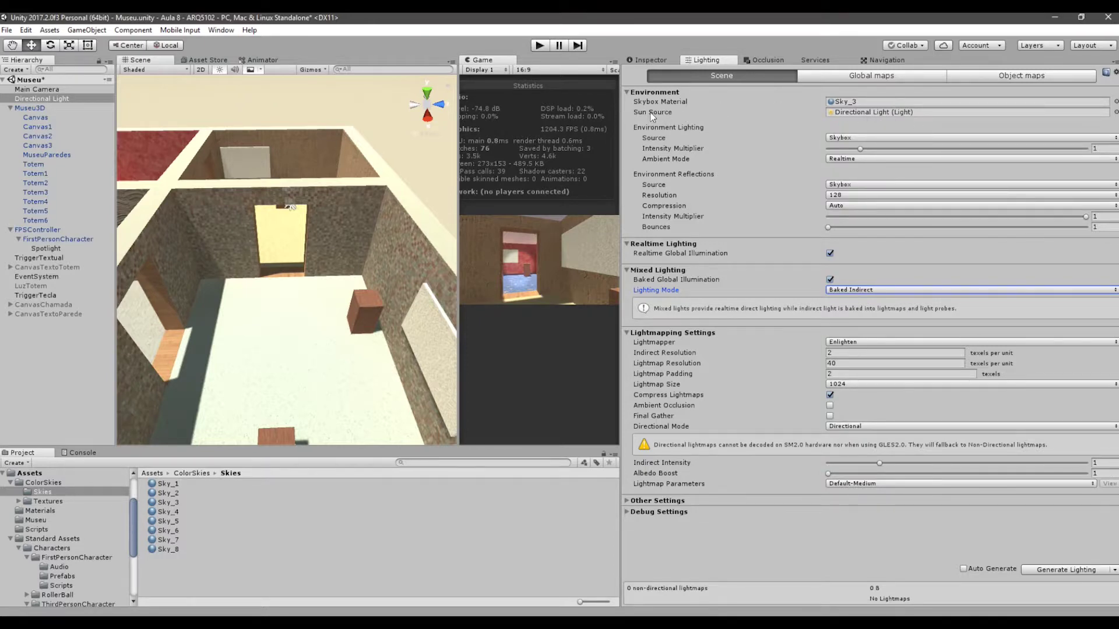
pyautogui.moveTo(650, 113)
# - Set the Directional Light's Mode to Baked
pyautogui.click(655, 58)
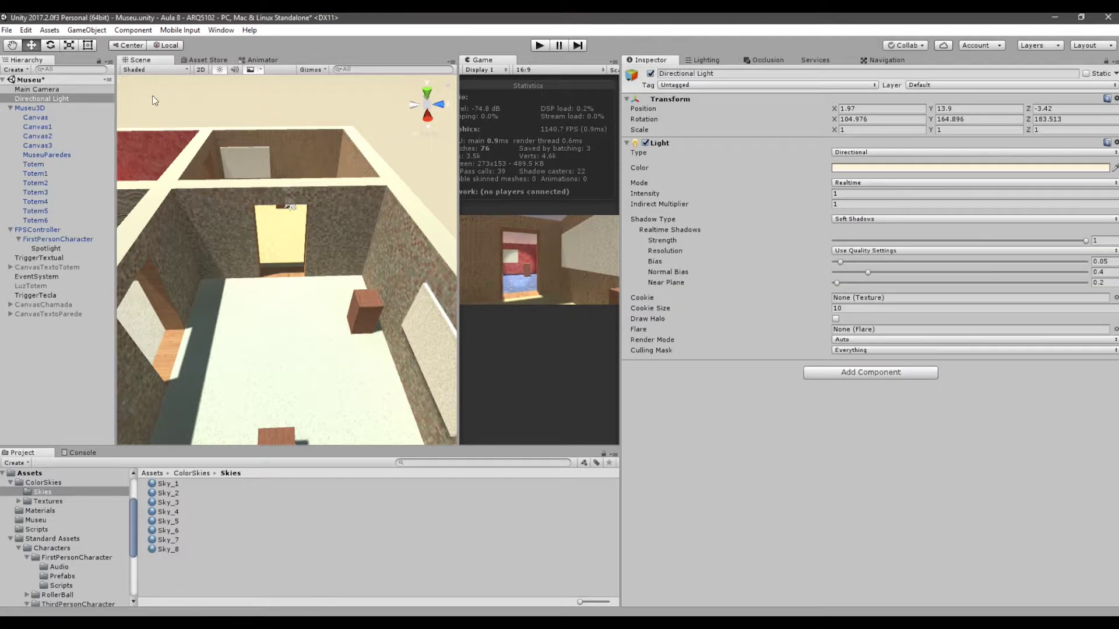
pyautogui.click(47, 98)
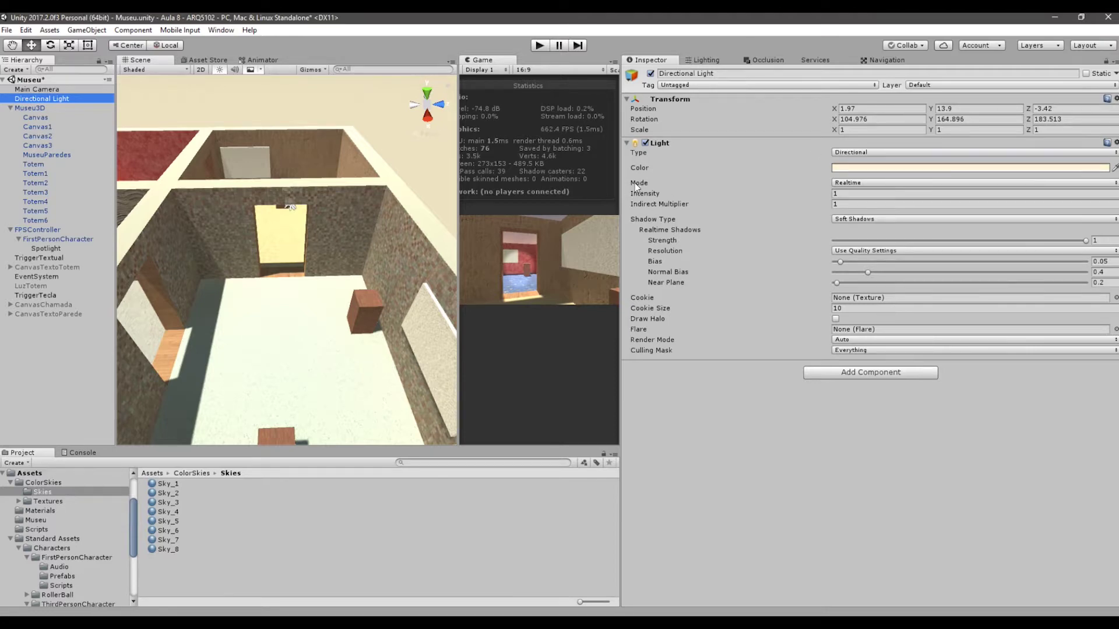
pyautogui.click(839, 183)
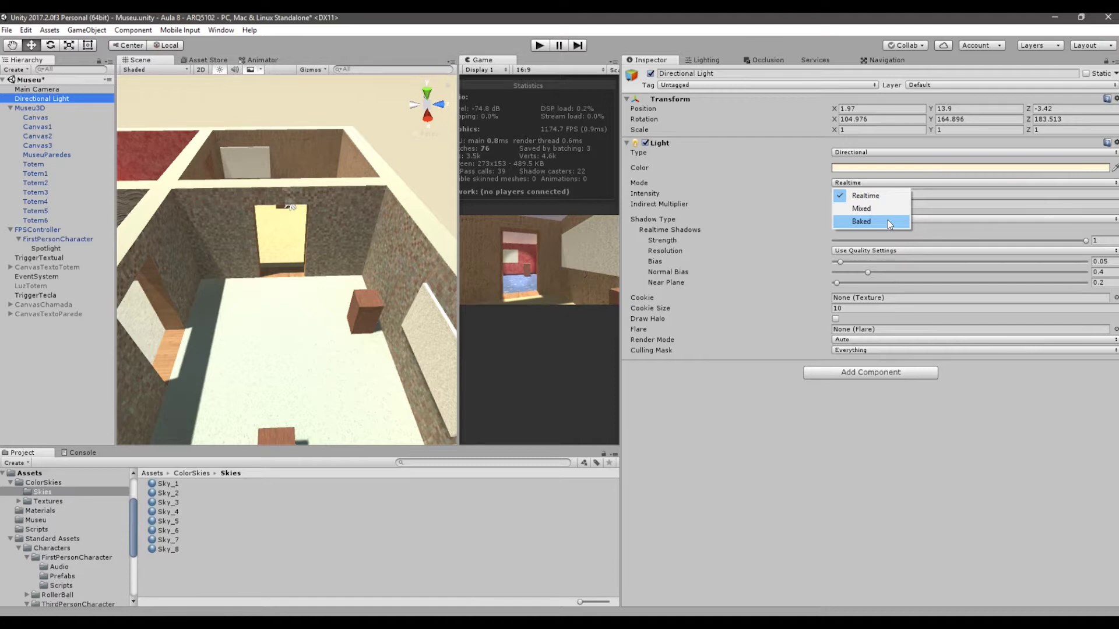
pyautogui.click(886, 221)
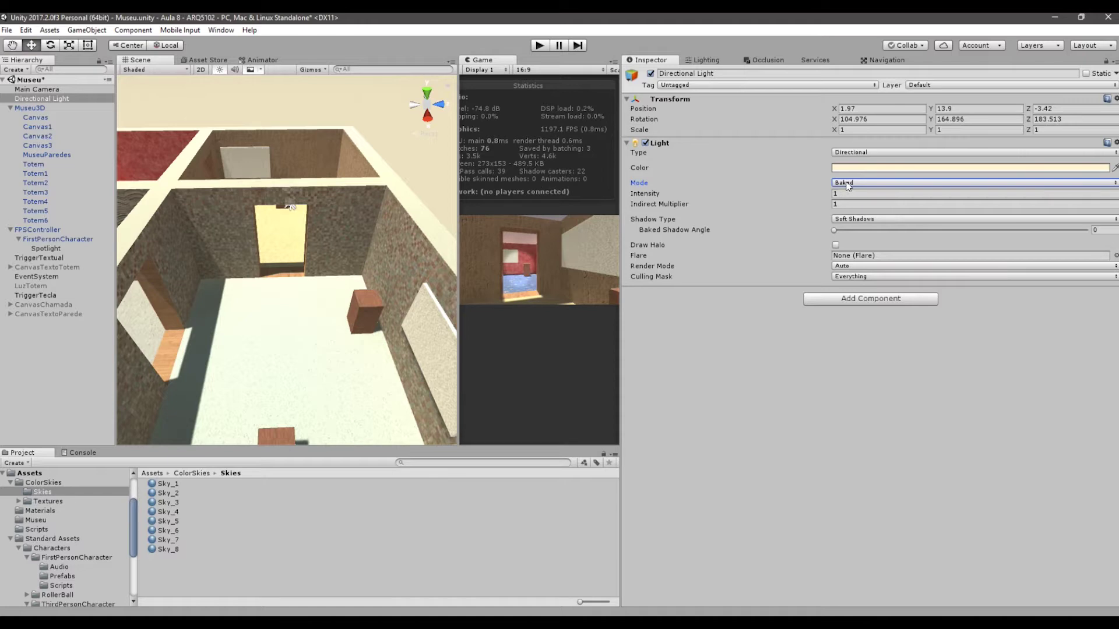
# - Try toggling Realtime Global Illumination and using the Baked Ambient Mode, and return Ambient Mode to Realtime
pyautogui.click(707, 60)
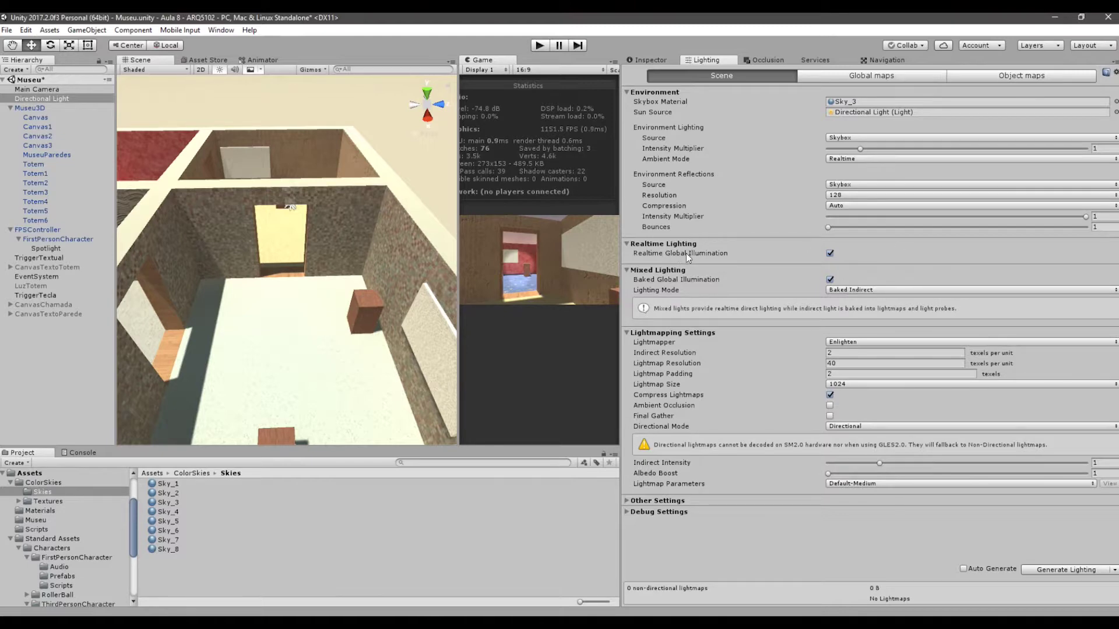
pyautogui.click(831, 254)
pyautogui.click(830, 254)
pyautogui.click(843, 159)
pyautogui.click(855, 184)
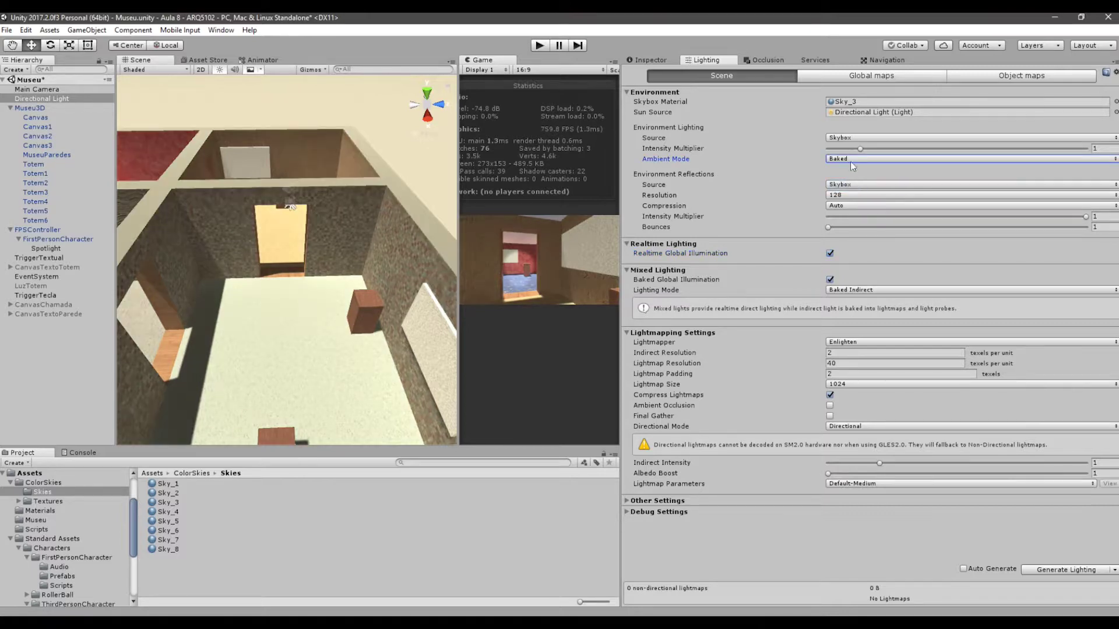
pyautogui.click(851, 157)
pyautogui.click(848, 173)
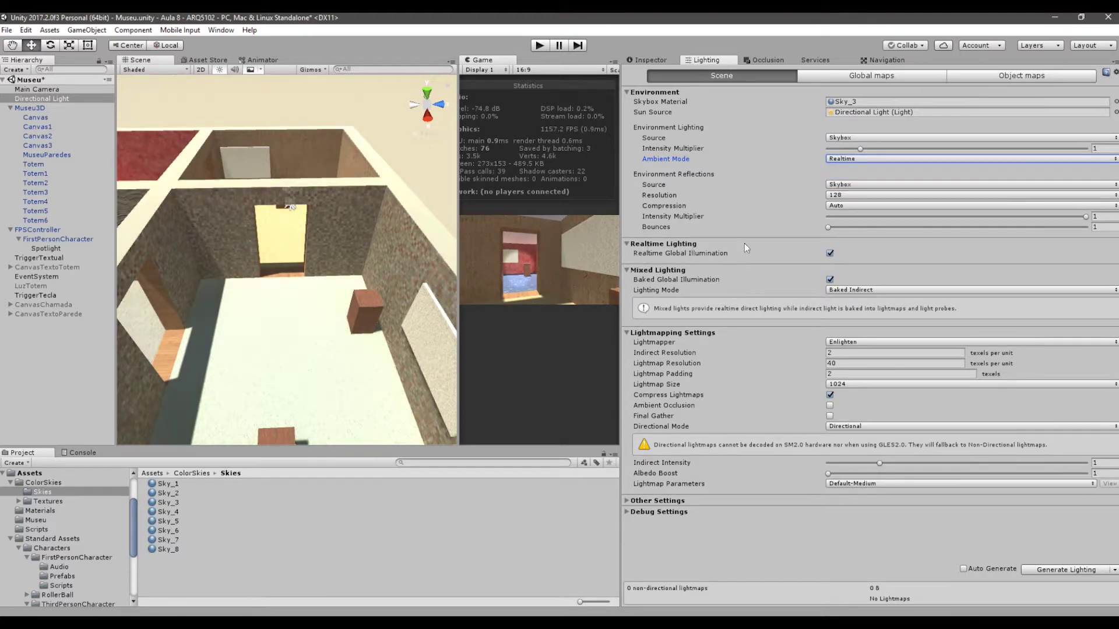
# - Widen the Game view and compare the museum's lighting with Realtime Global Illumination off and on
pyautogui.click(830, 252)
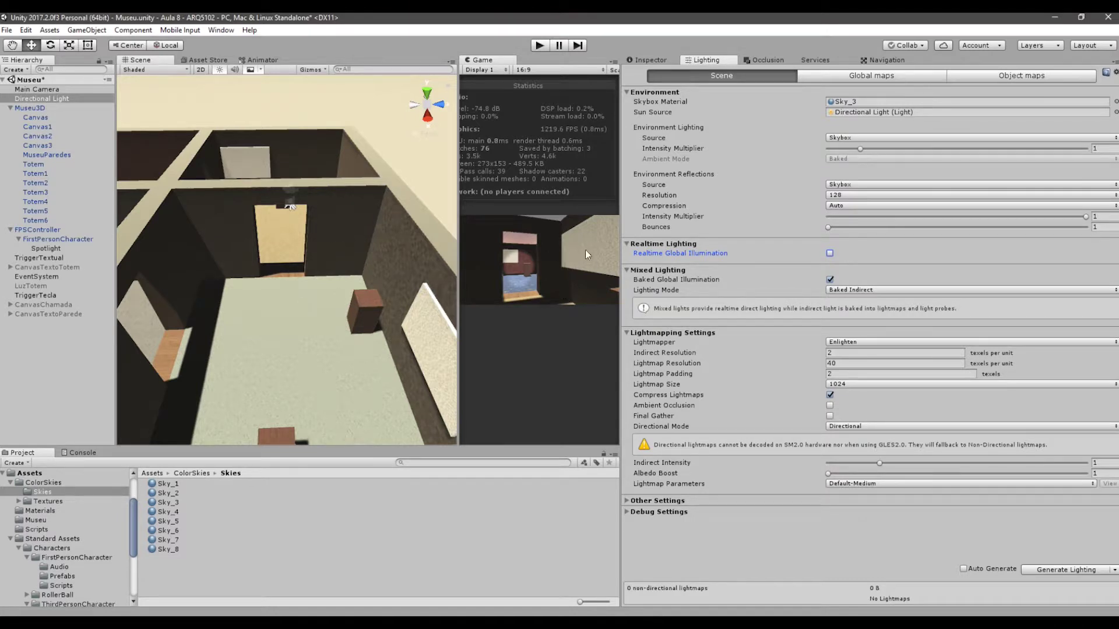
pyautogui.moveTo(459, 256); pyautogui.dragTo(417, 252)
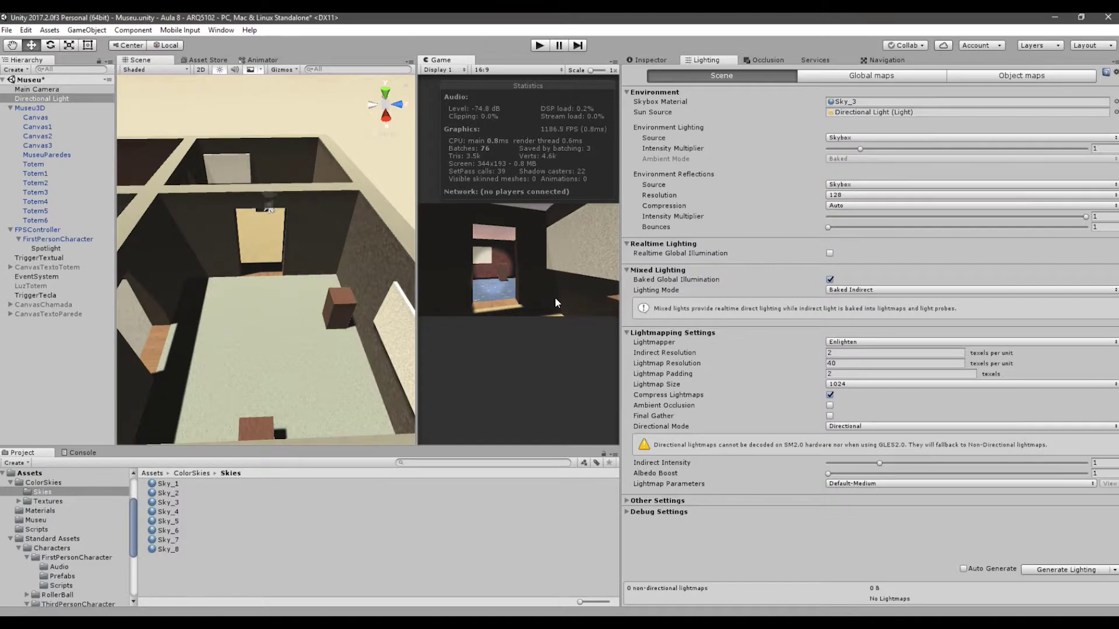
pyautogui.click(830, 254)
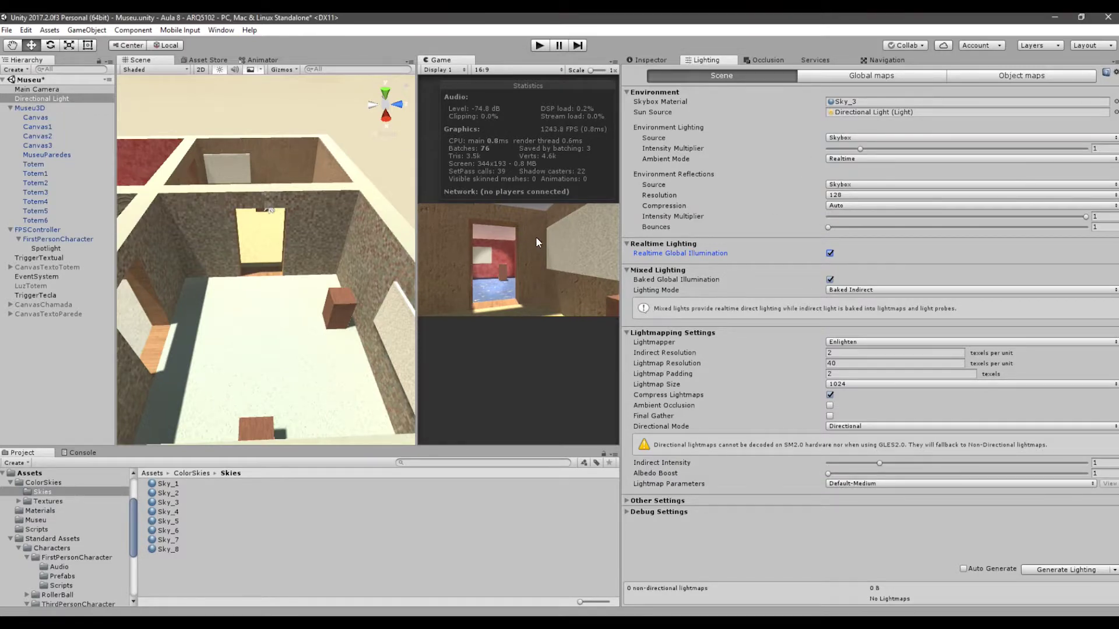
pyautogui.click(830, 254)
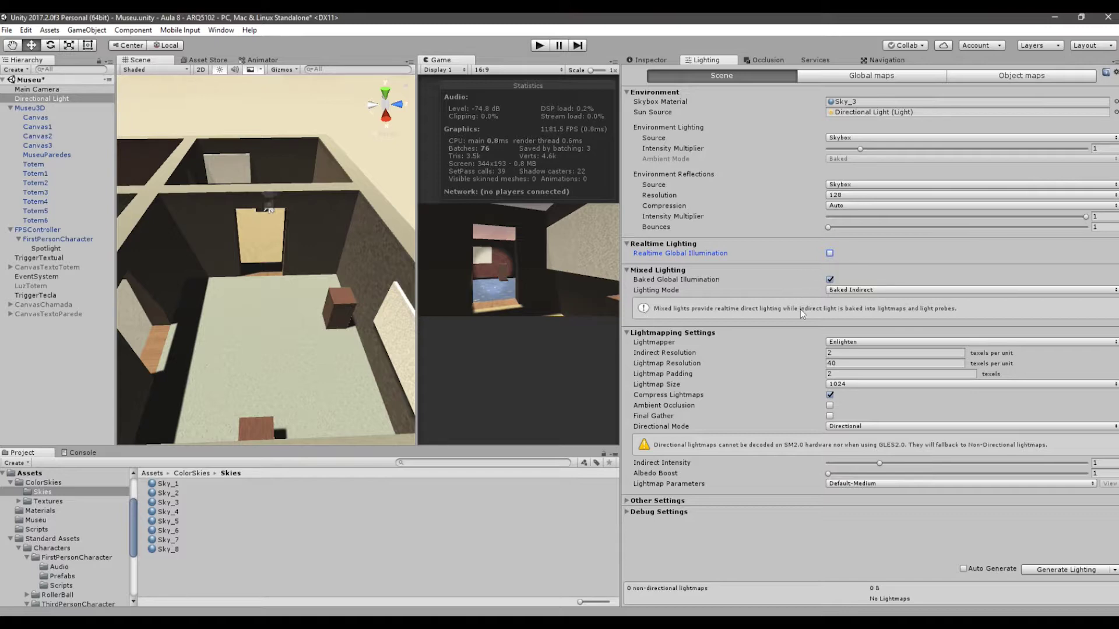
pyautogui.click(830, 252)
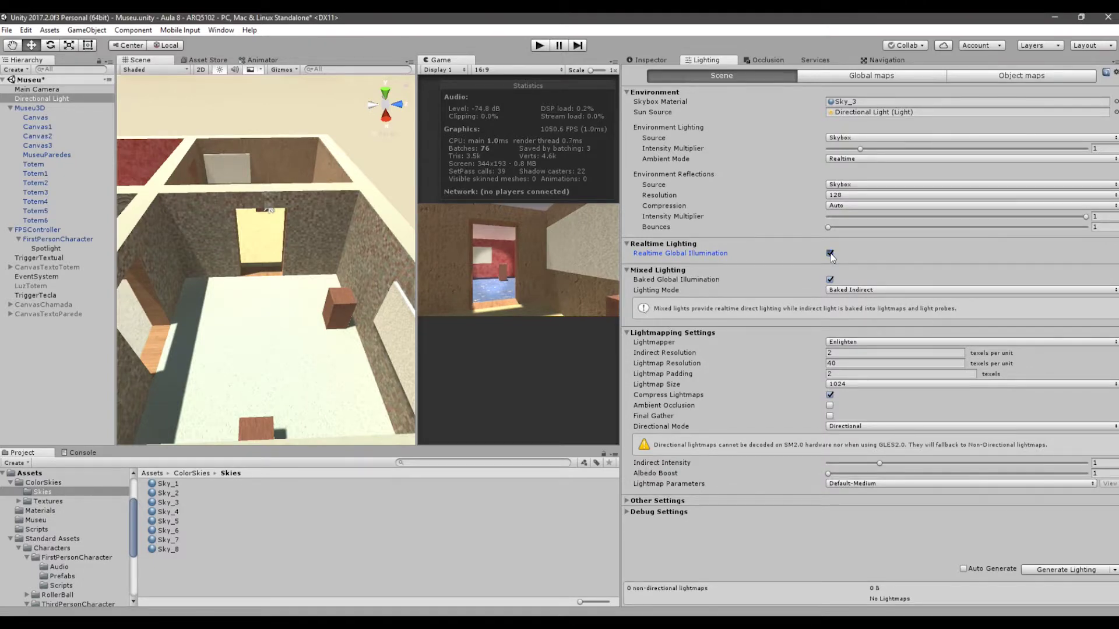
# - Turn off Realtime Global Illumination and generate the scene's baked lighting
pyautogui.click(830, 252)
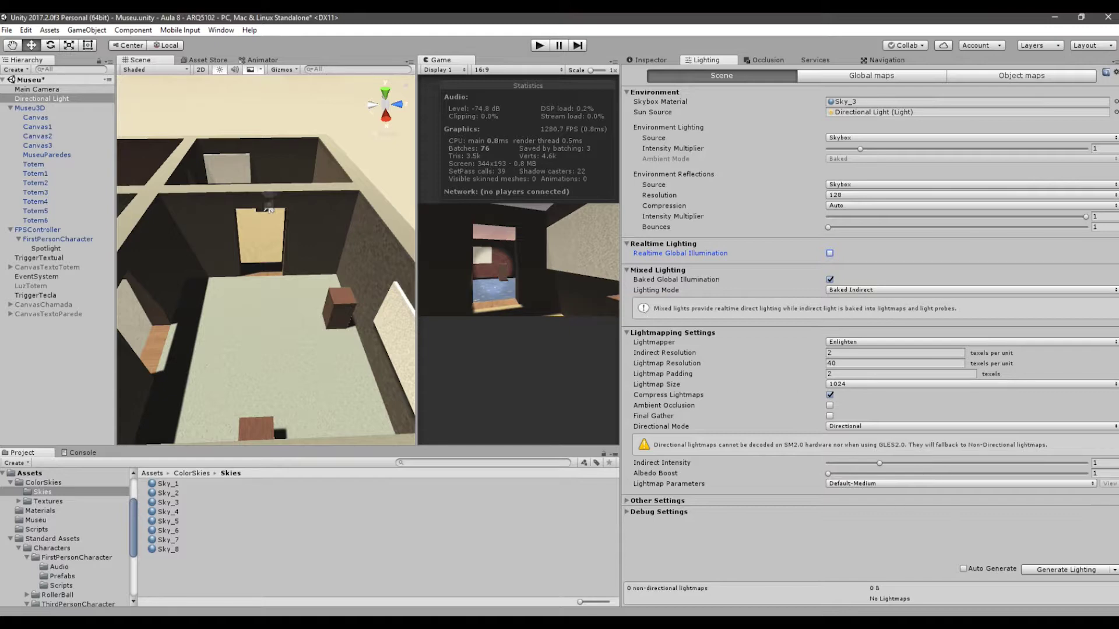
pyautogui.click(1051, 570)
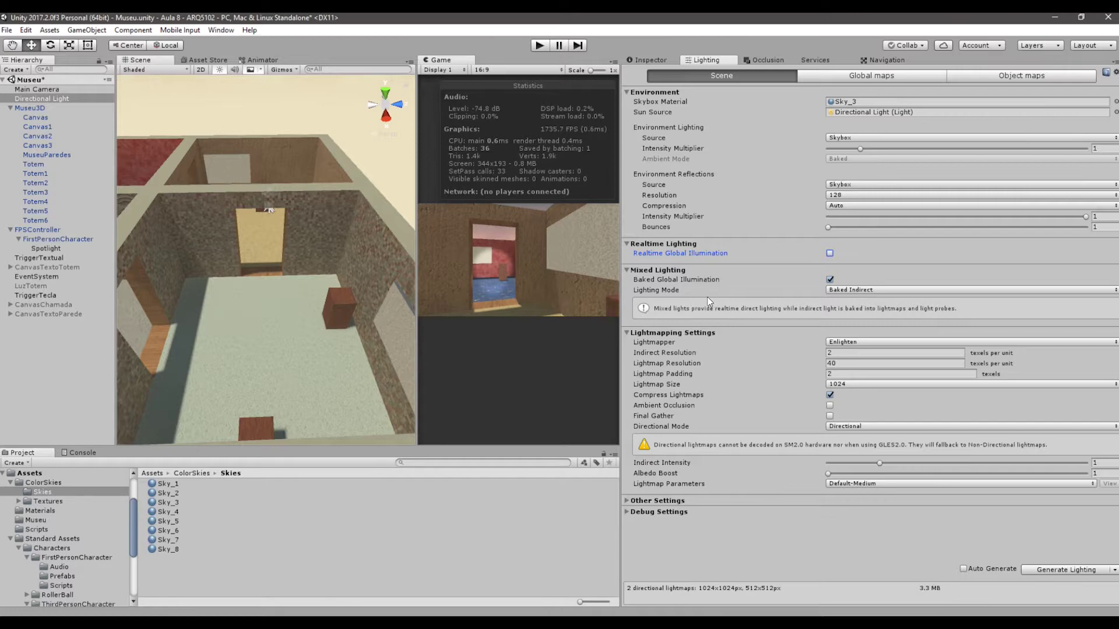
# - Examine the generated lightmaps in the global maps and return to the scene lighting settings
pyautogui.click(867, 79)
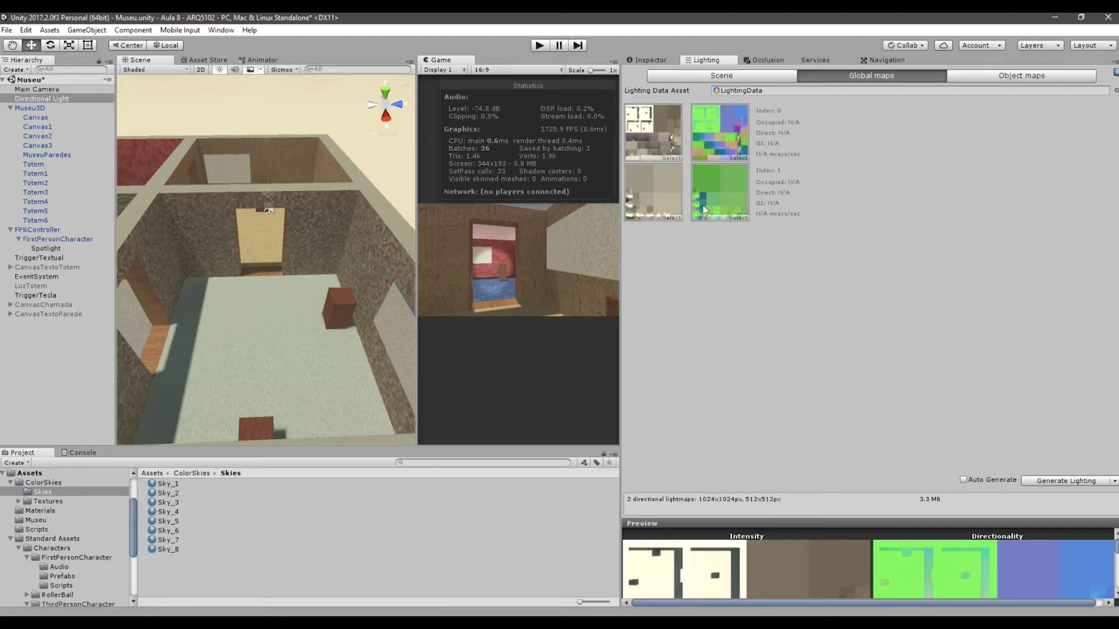
pyautogui.click(723, 76)
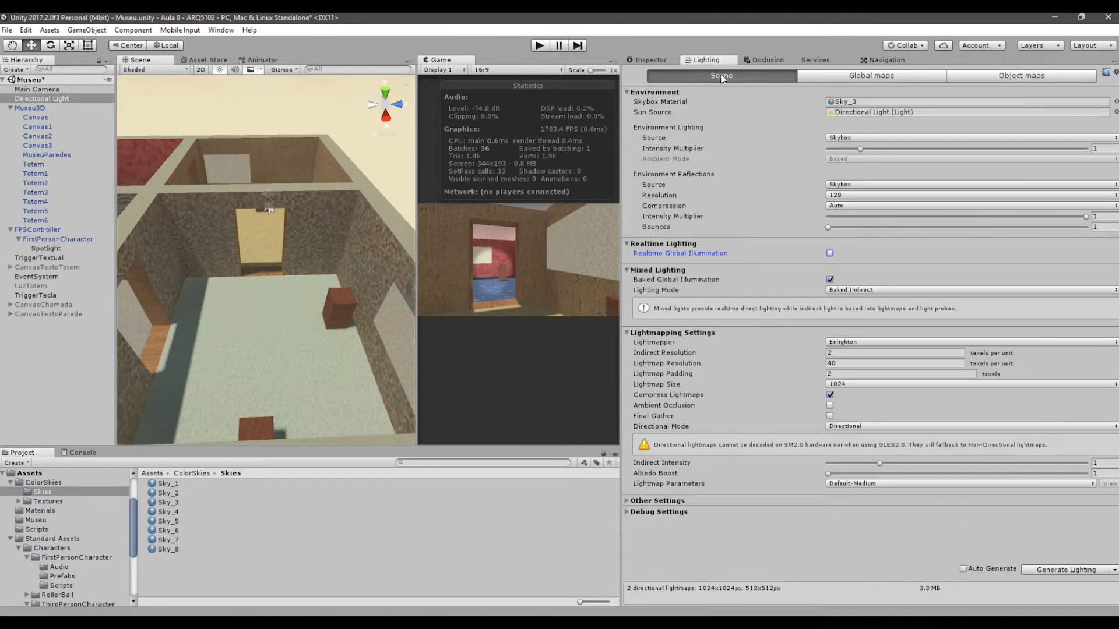
pyautogui.click(852, 75)
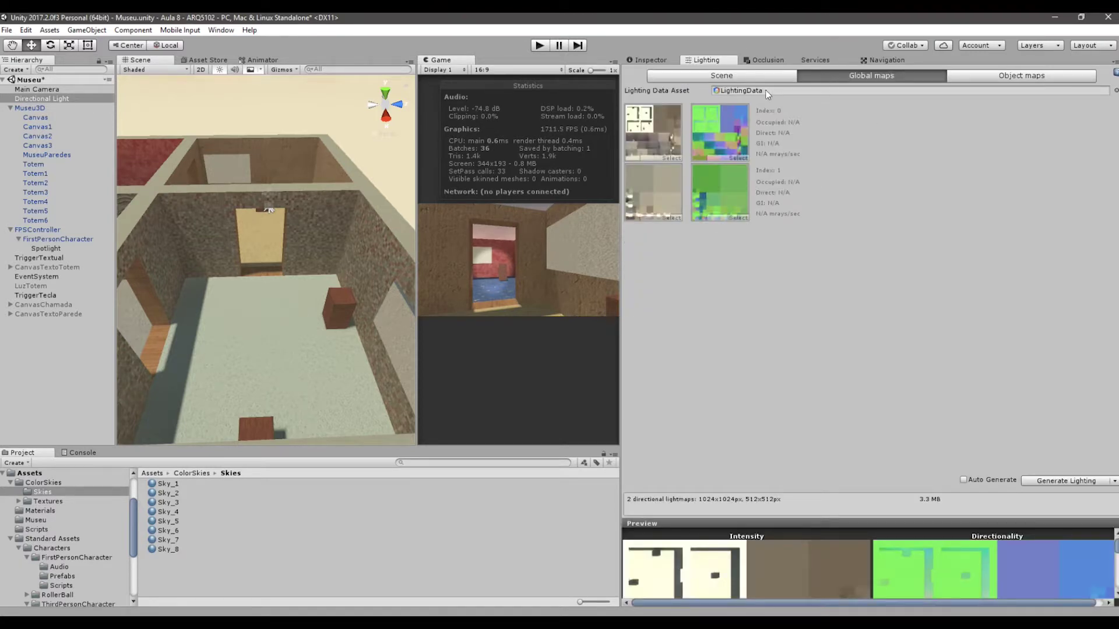
pyautogui.click(732, 75)
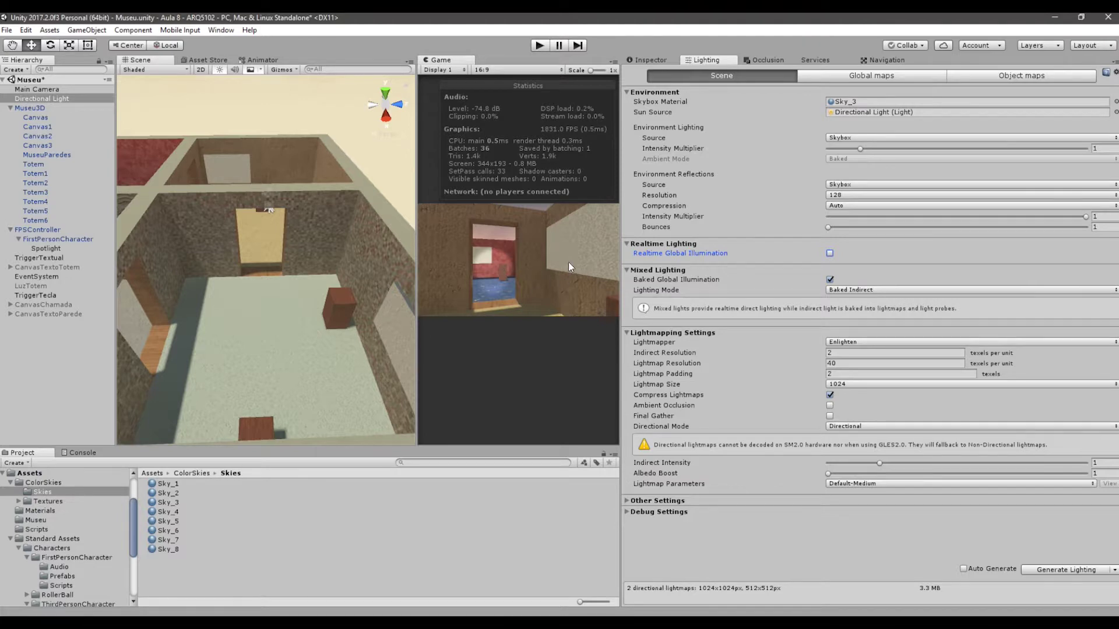
# - Try rotating the Directional Light above the baked museum and undo the rotation
pyautogui.scroll(-5, 288, 274)
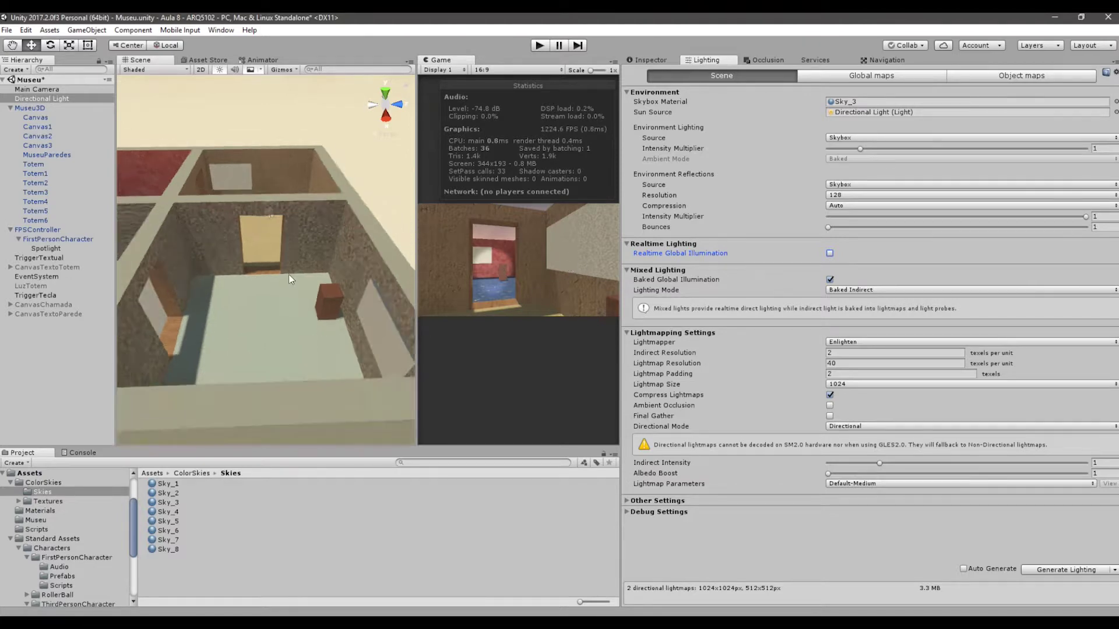
pyautogui.moveTo(289, 274)
pyautogui.keyDown('alt'); pyautogui.mouseDown()
pyautogui.moveTo(270, 308)
pyautogui.moveTo(286, 296)
pyautogui.mouseUp(); pyautogui.keyUp('alt')
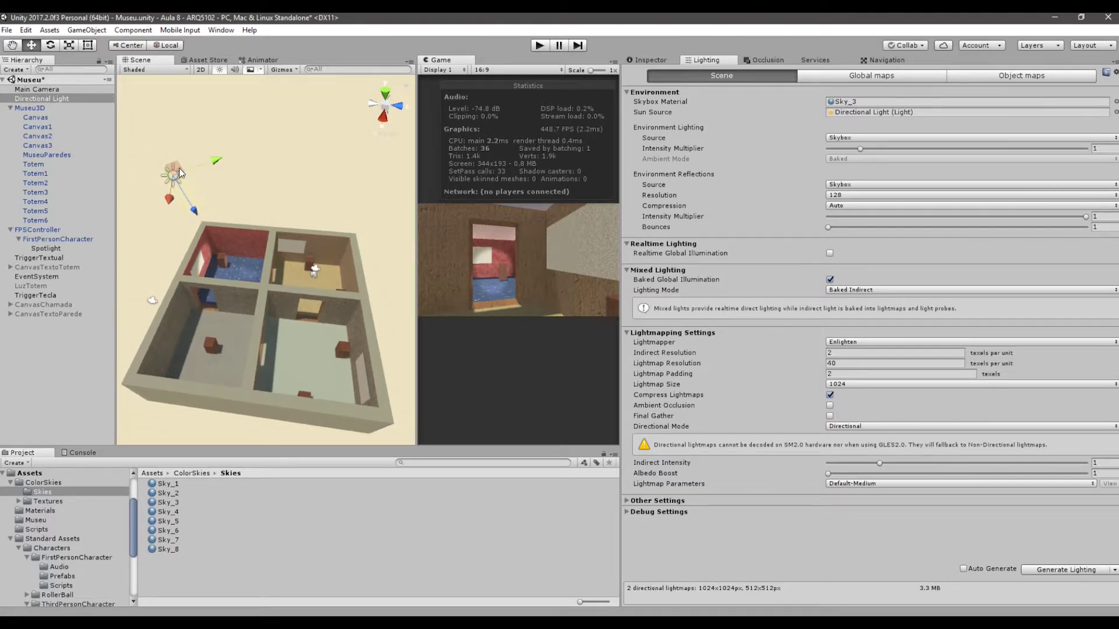
pyautogui.press('e')
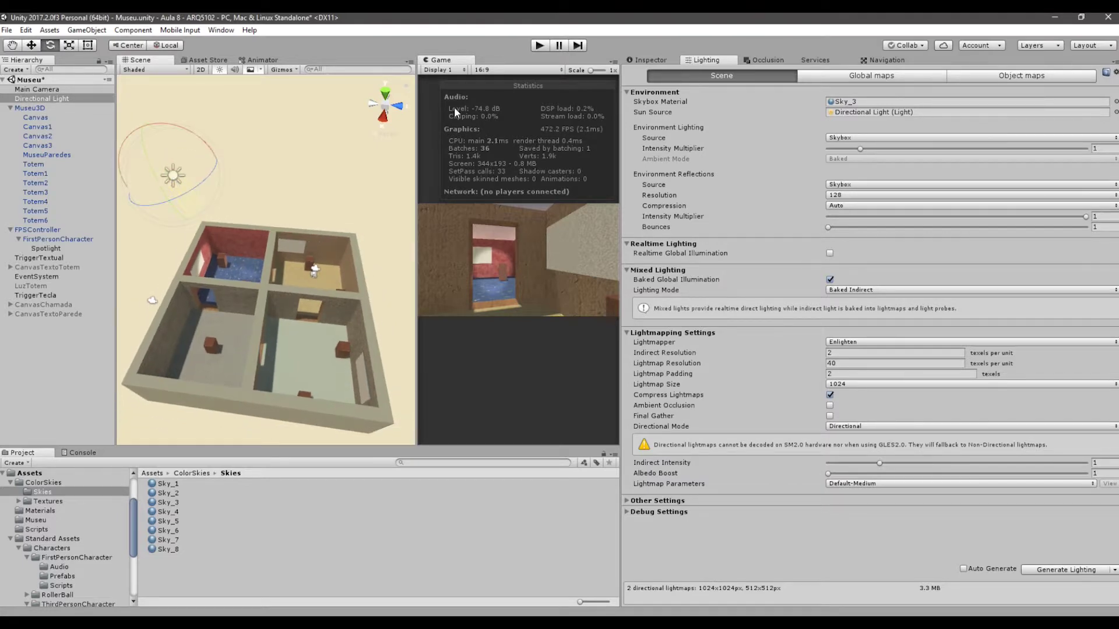
pyautogui.click(658, 60)
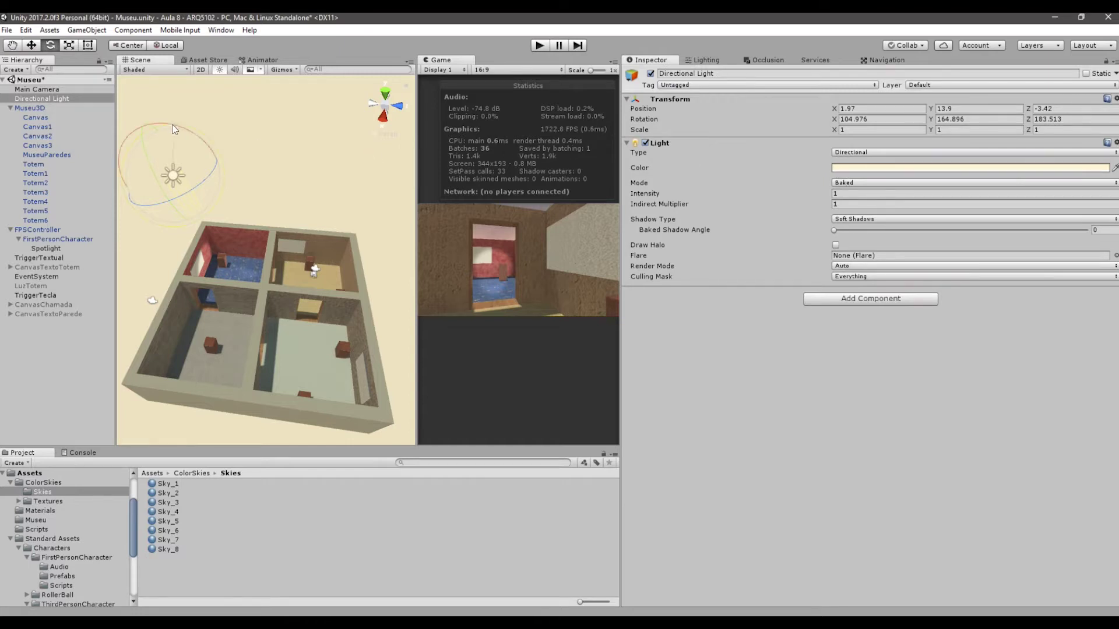
pyautogui.moveTo(172, 125); pyautogui.dragTo(263, 139)
pyautogui.hotkey('ctrl', 'z')
# - Deactivate the Directional Light to check the baked lighting without it, and reactivate it
pyautogui.click(651, 73)
pyautogui.click(313, 197)
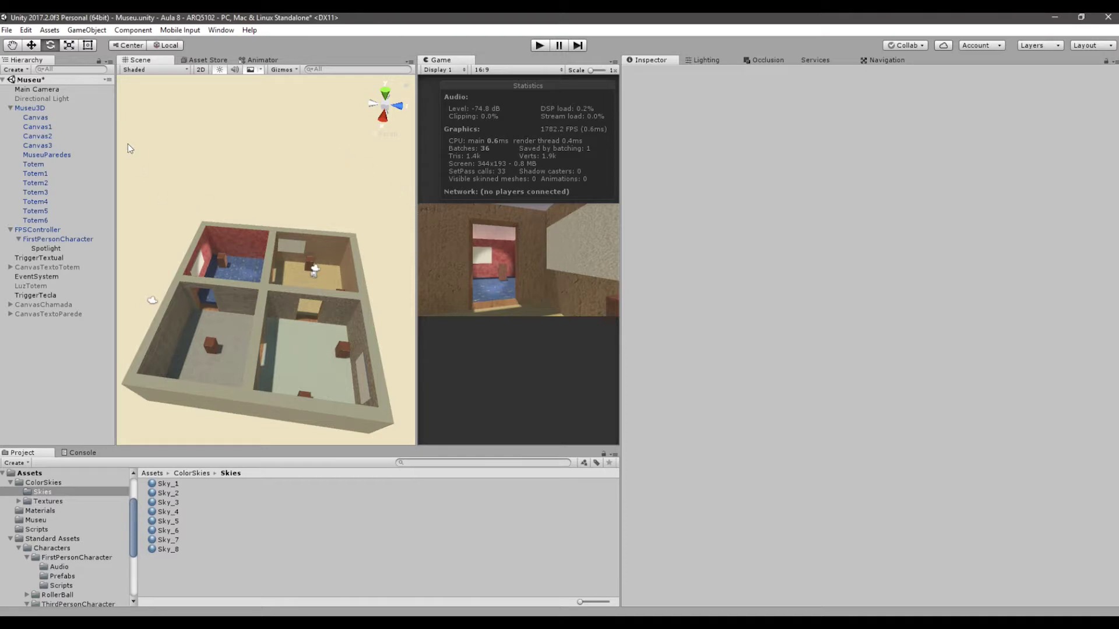
pyautogui.click(65, 100)
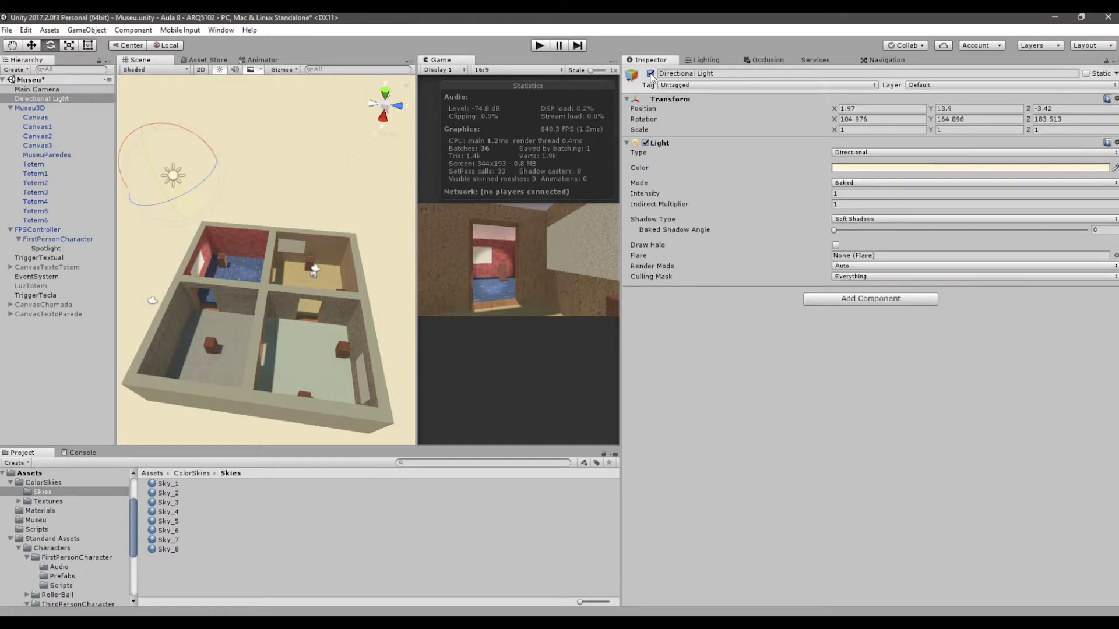
# - Toggle the Directional Light off and on to compare the baked museum, leave it deactivated, and deselect it
pyautogui.click(651, 74)
pyautogui.click(650, 74)
pyautogui.click(650, 74)
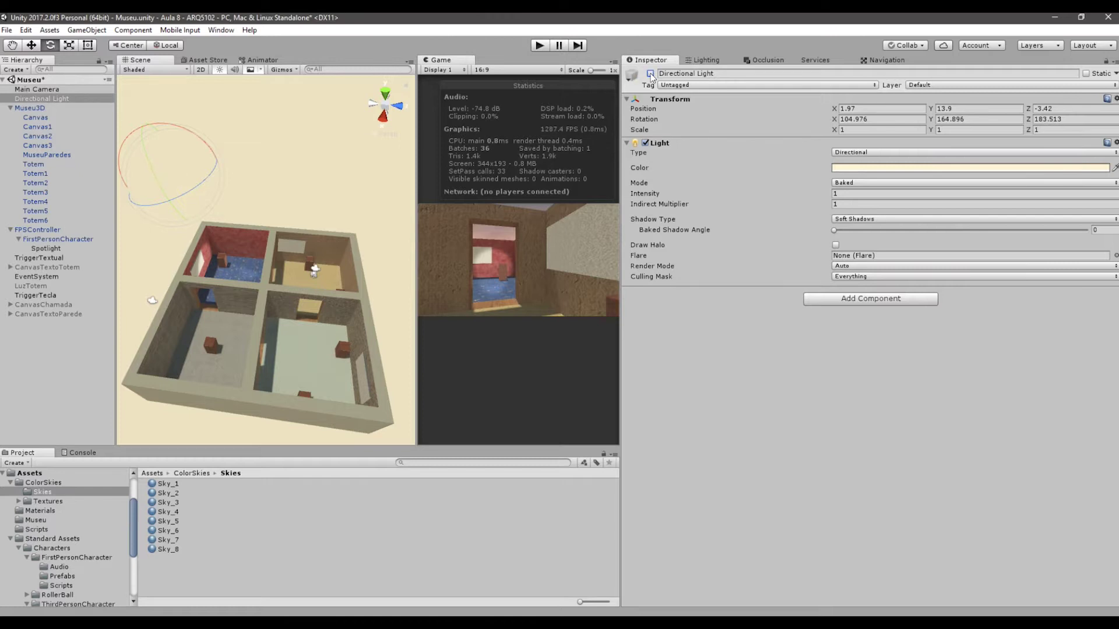
pyautogui.click(366, 138)
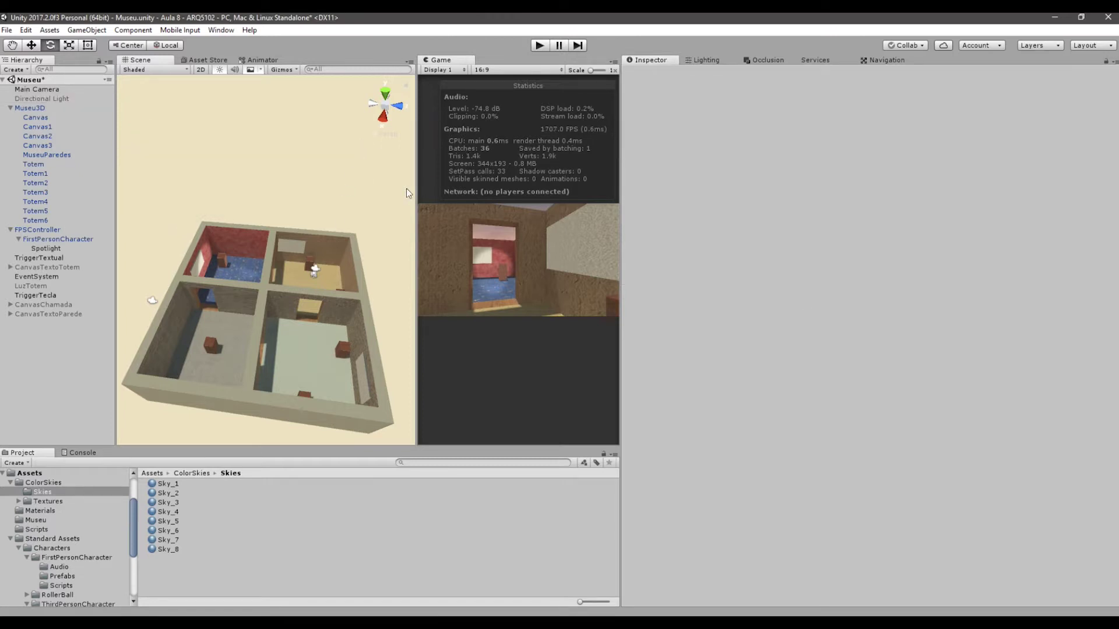
# - Play-test the museum with the Directional Light inactive, walking through the rooms to examine the baked lighting and shadows, and stop the game
pyautogui.moveTo(416, 195); pyautogui.dragTo(349, 198)
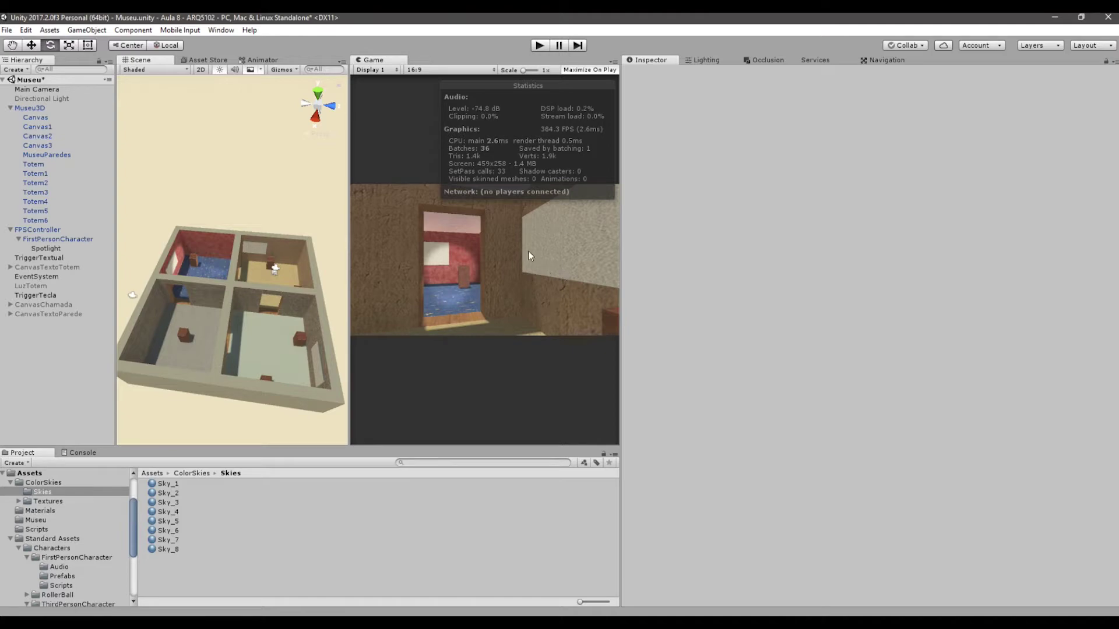
pyautogui.click(540, 45)
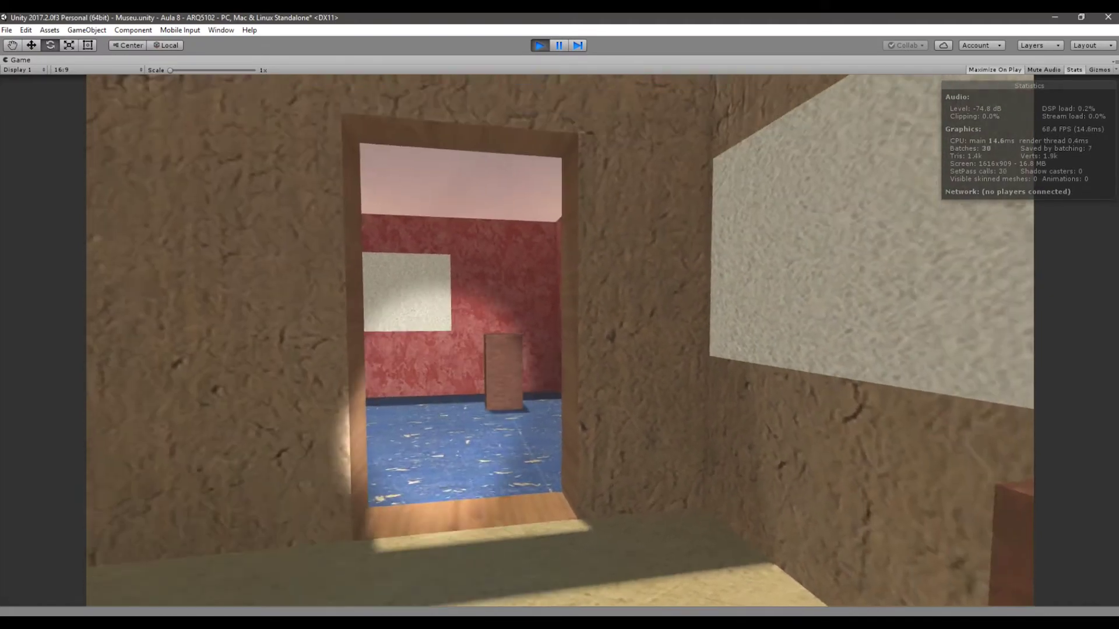
pyautogui.press('w')
pyautogui.press('w')
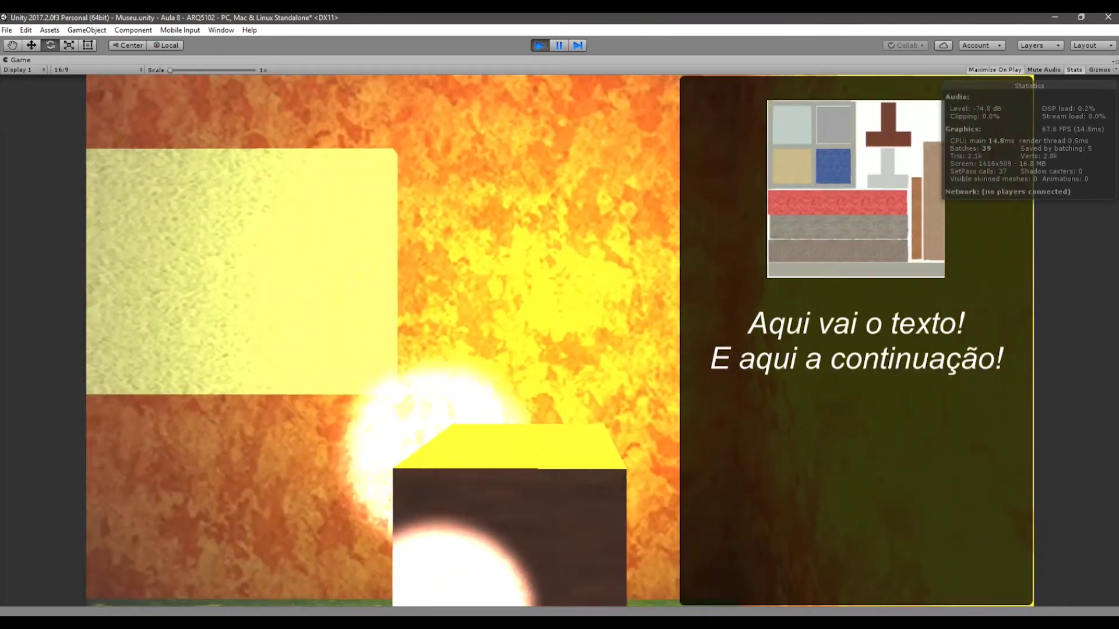
pyautogui.press('w')
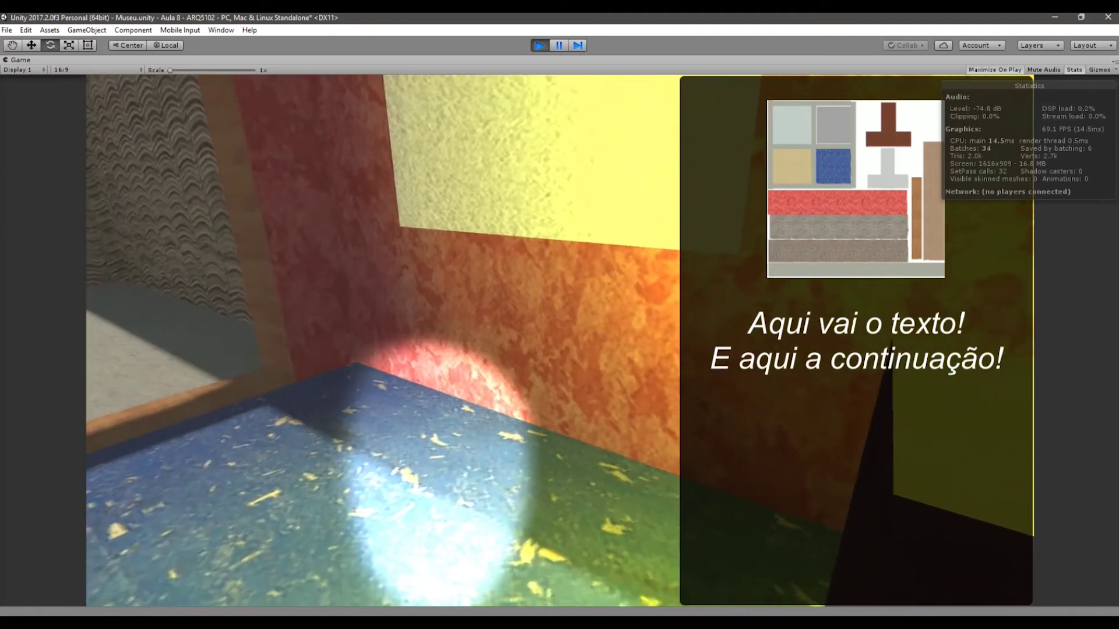
pyautogui.press('w')
pyautogui.press('w')
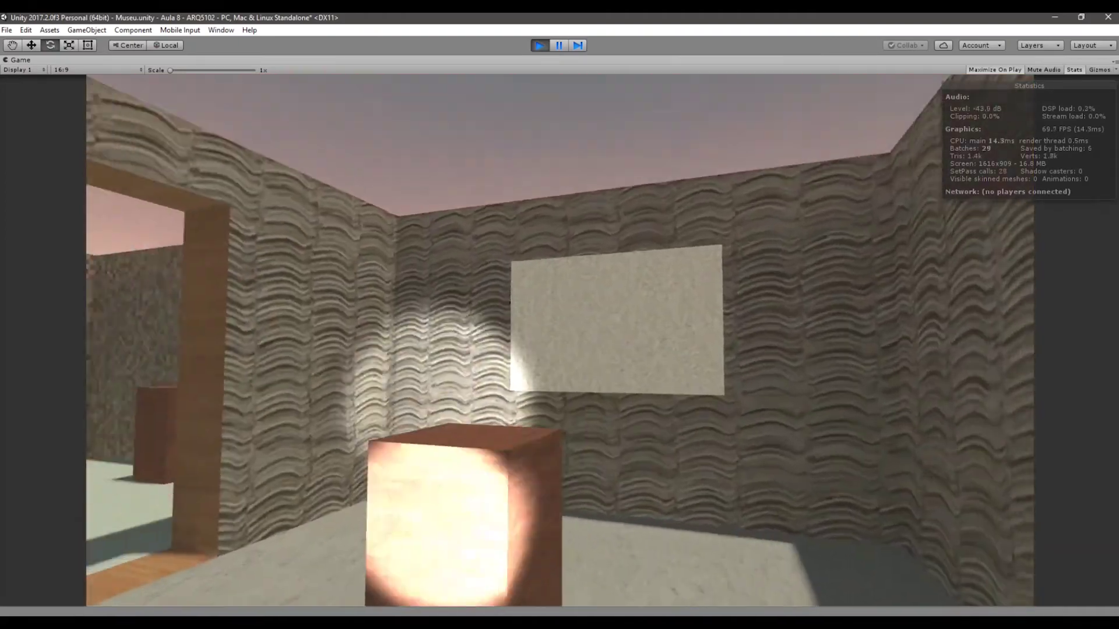
pyautogui.press('w')
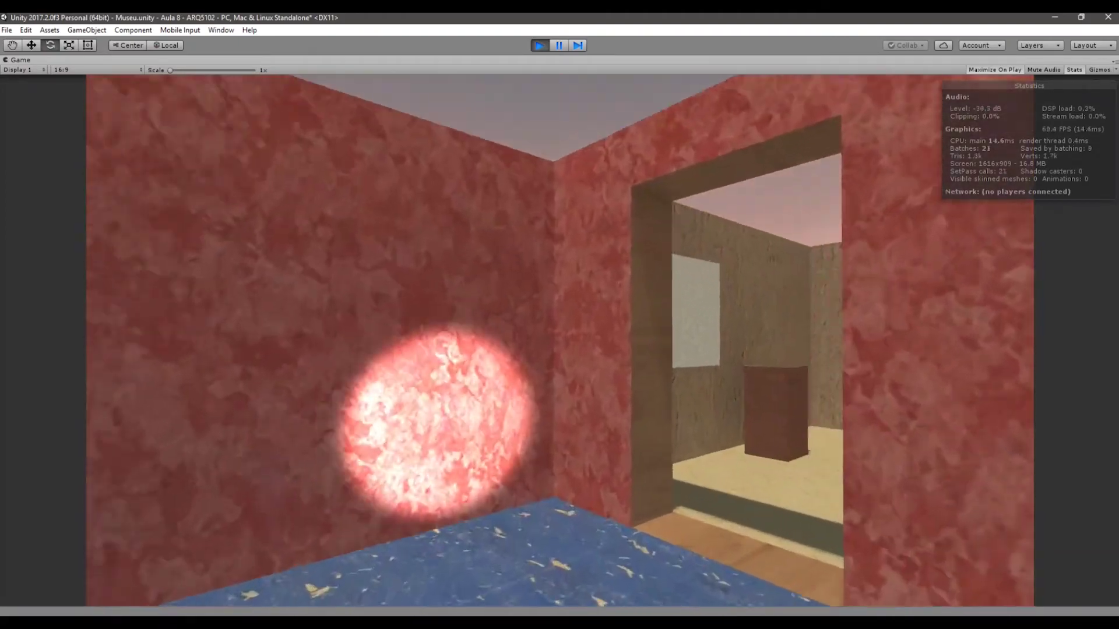
pyautogui.press('w')
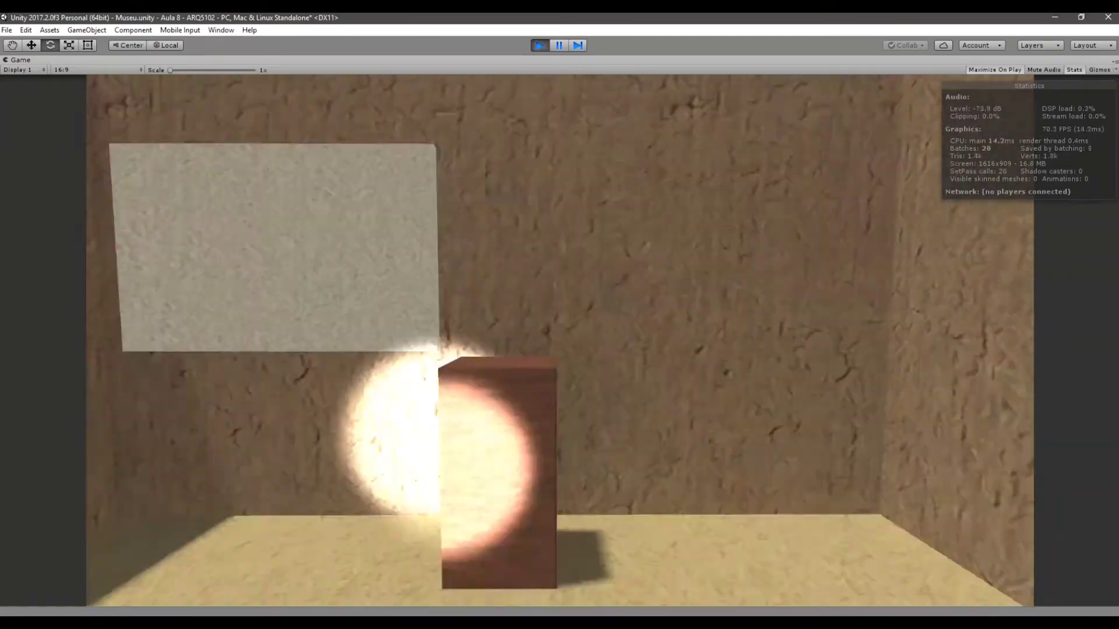
pyautogui.press('d')
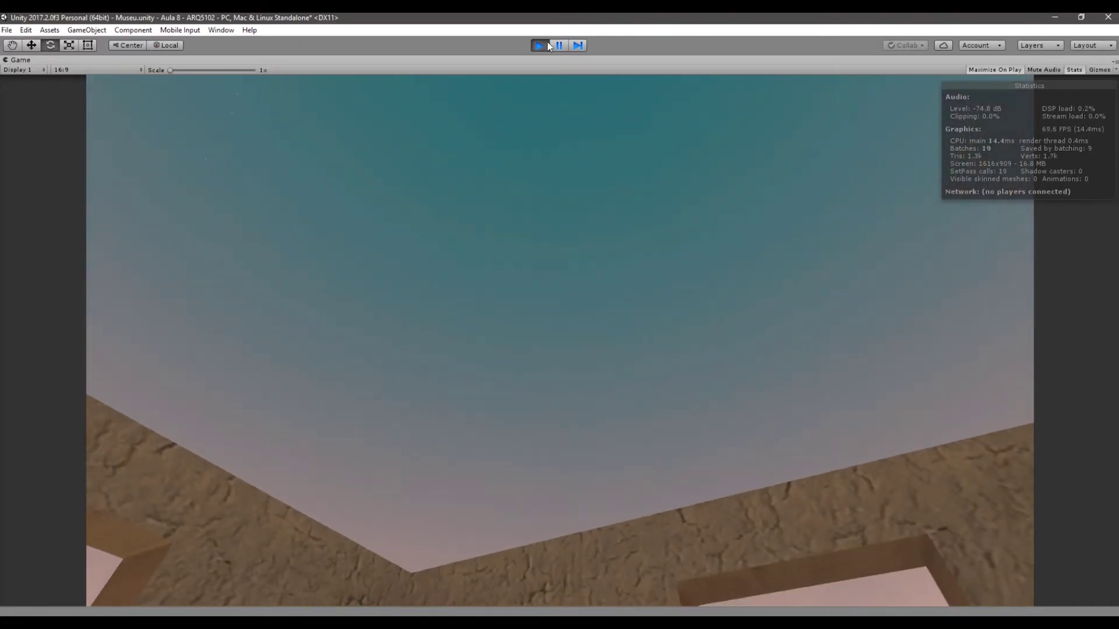
pyautogui.click(548, 46)
# - Show the scene's lighting settings, and save the Museu scene and the project
pyautogui.moveTo(621, 361); pyautogui.dragTo(821, 361)
pyautogui.click(895, 58)
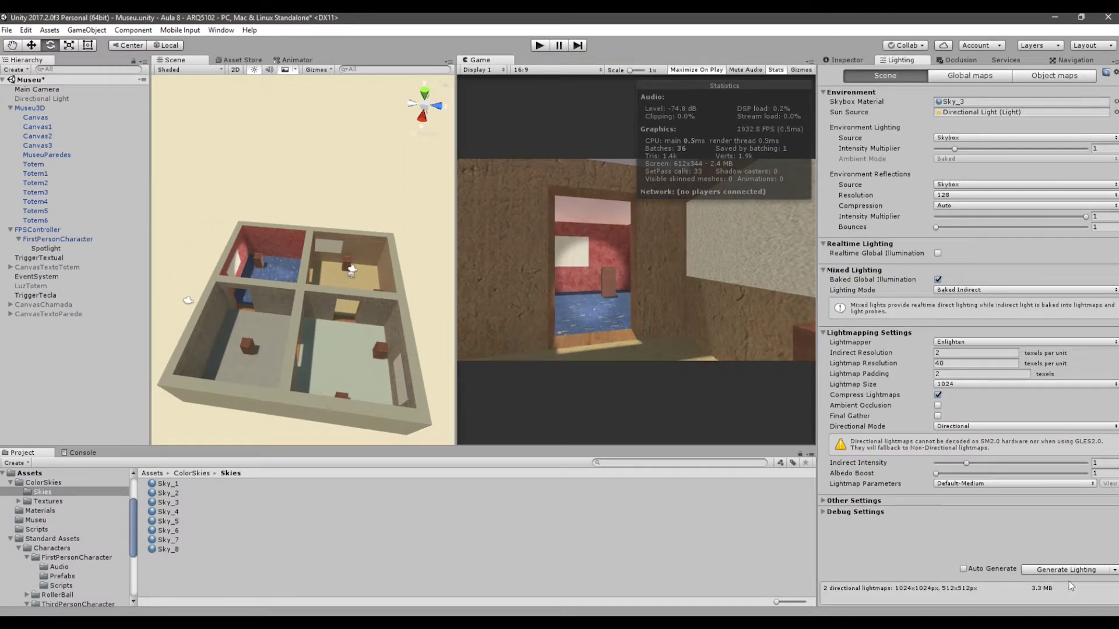
pyautogui.click(6, 29)
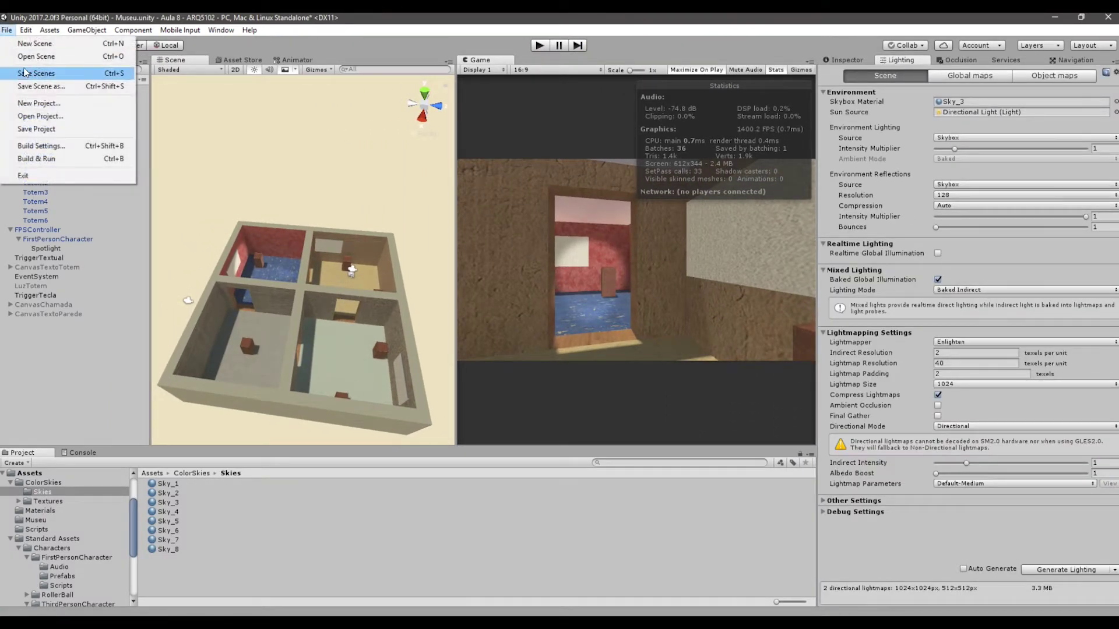
pyautogui.click(26, 69)
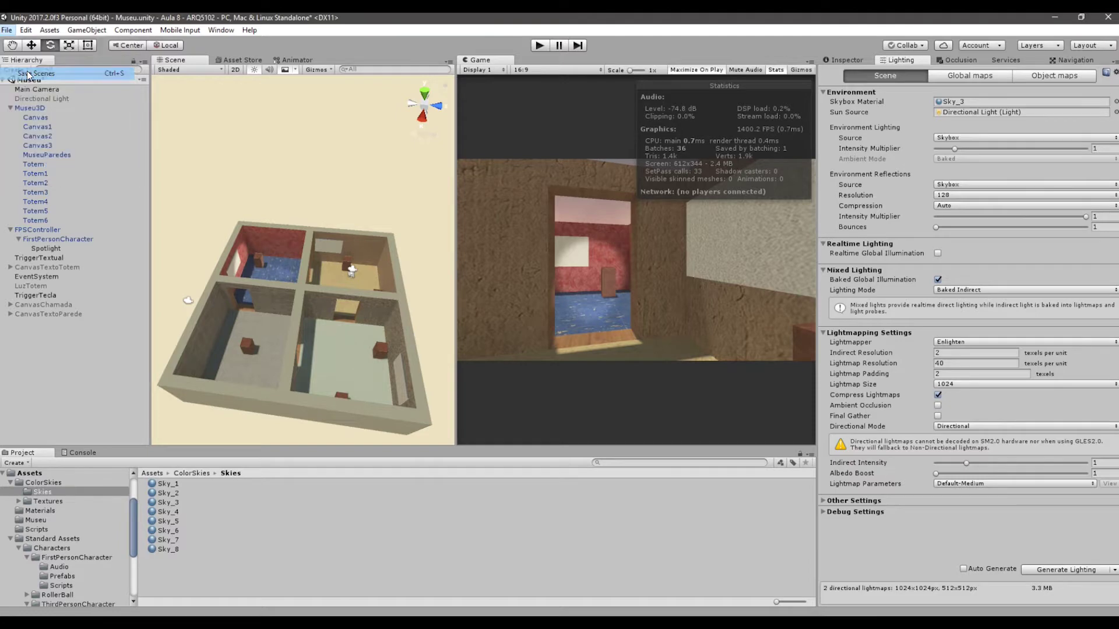
pyautogui.click(6, 29)
pyautogui.click(42, 131)
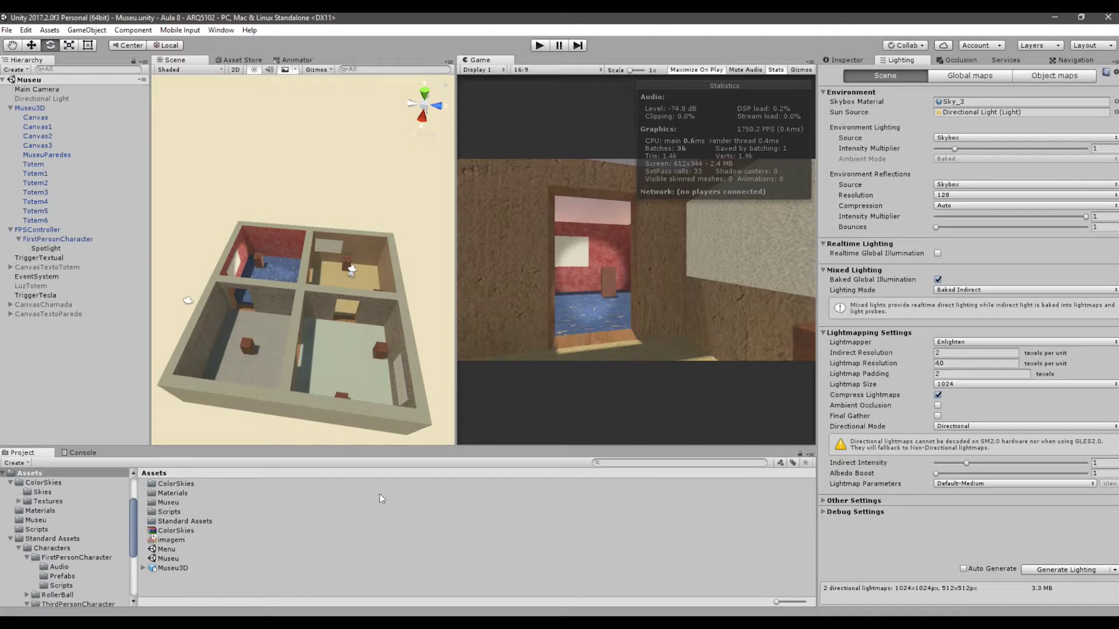
# - Open the Menu scene from the project assets and clear the bake error from the console
pyautogui.doubleClick(167, 549)
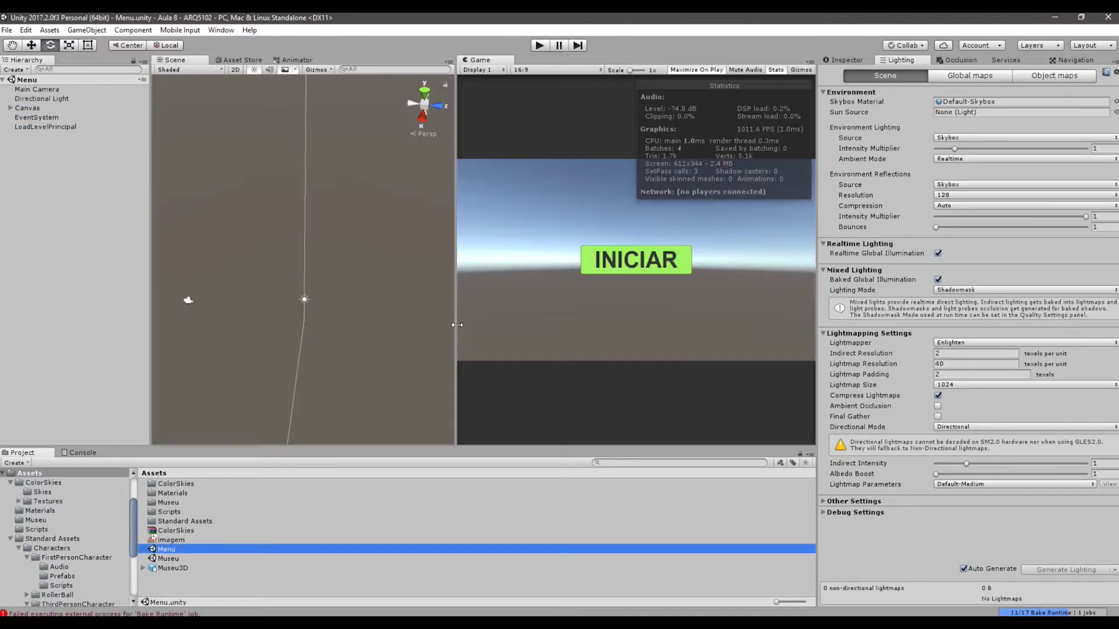
pyautogui.moveTo(457, 325); pyautogui.dragTo(375, 325)
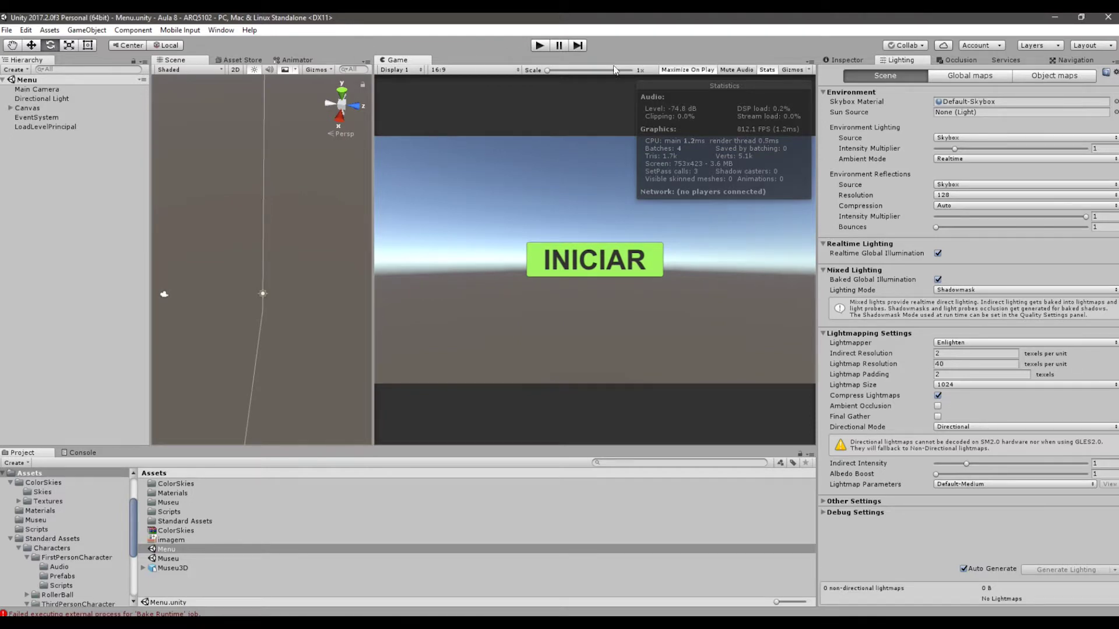
pyautogui.click(964, 569)
pyautogui.click(80, 452)
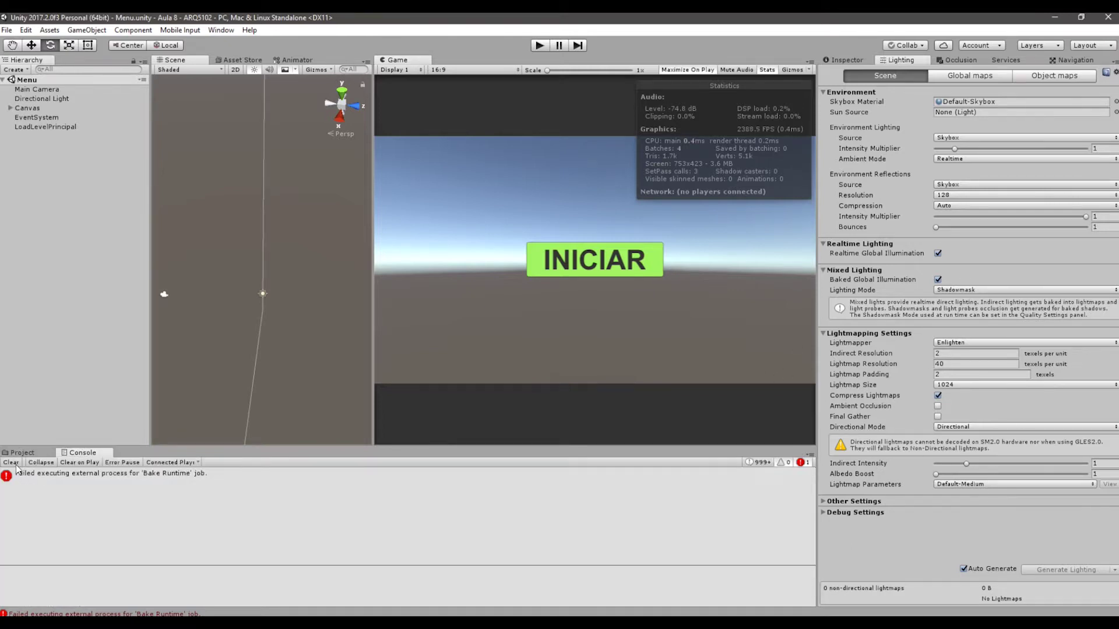
pyautogui.click(11, 462)
pyautogui.click(28, 453)
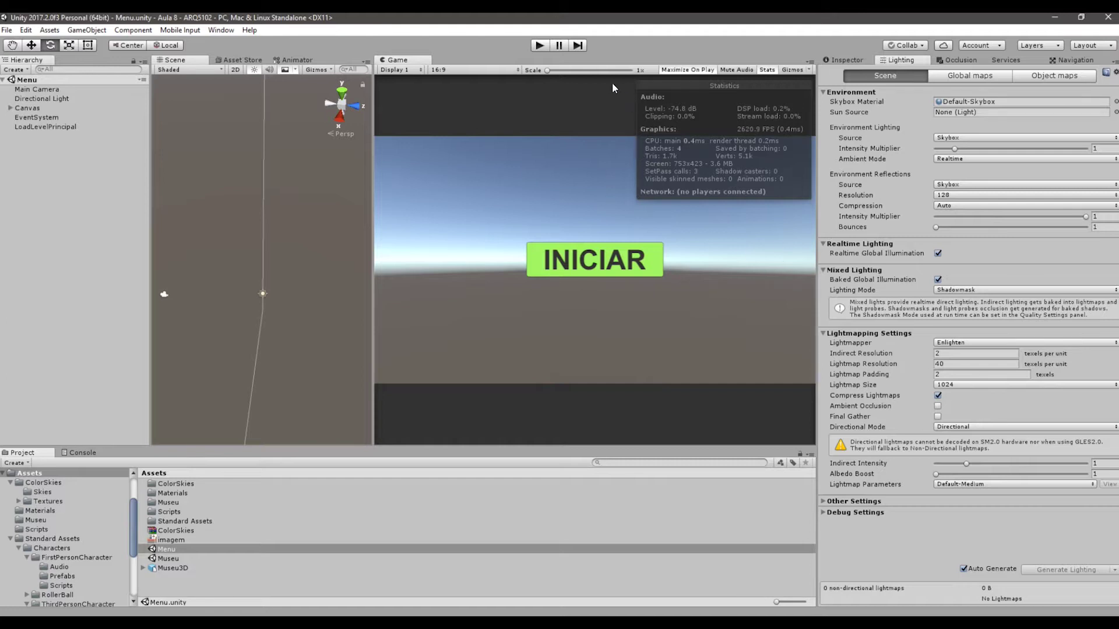
# - Play-test from the Menu scene, start the museum with INICIAR, check its lighting after loading, and stop the game
pyautogui.click(539, 45)
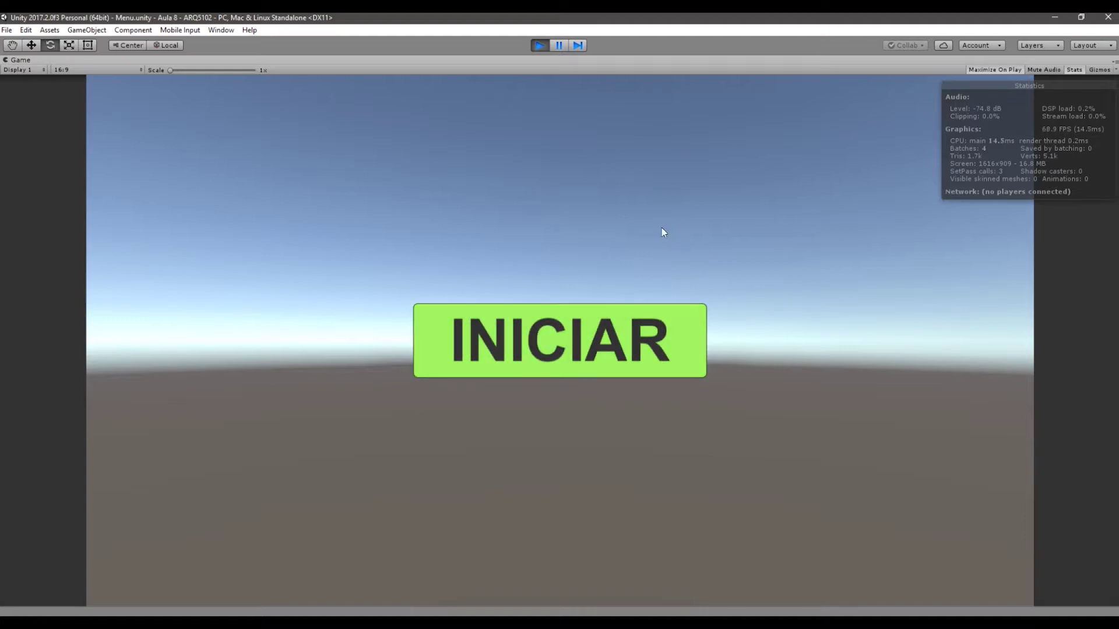
pyautogui.click(548, 335)
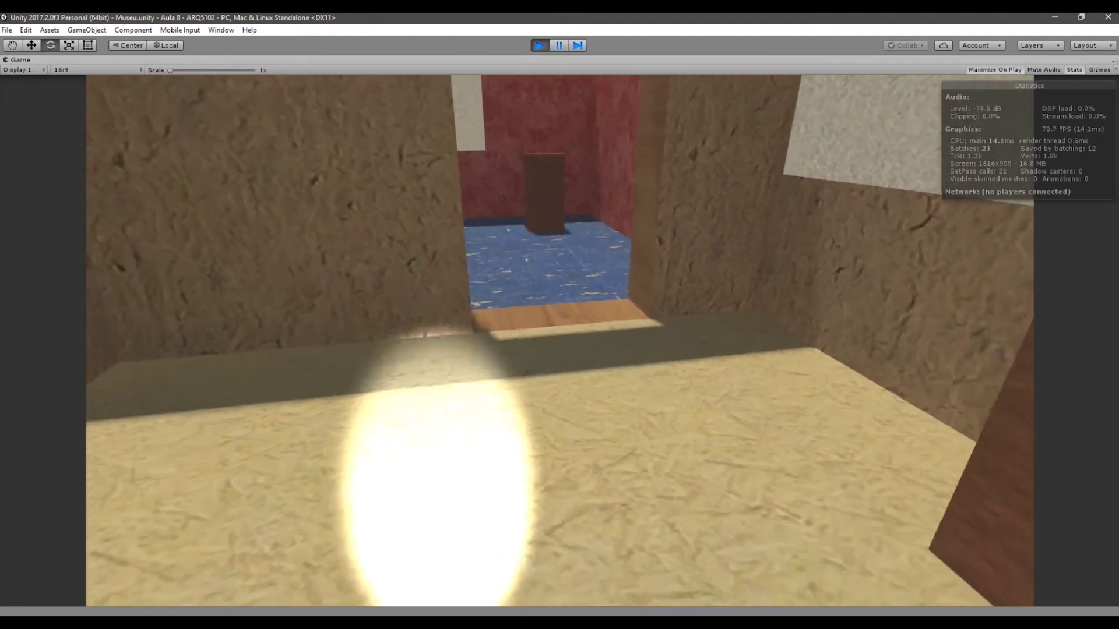
pyautogui.press('w')
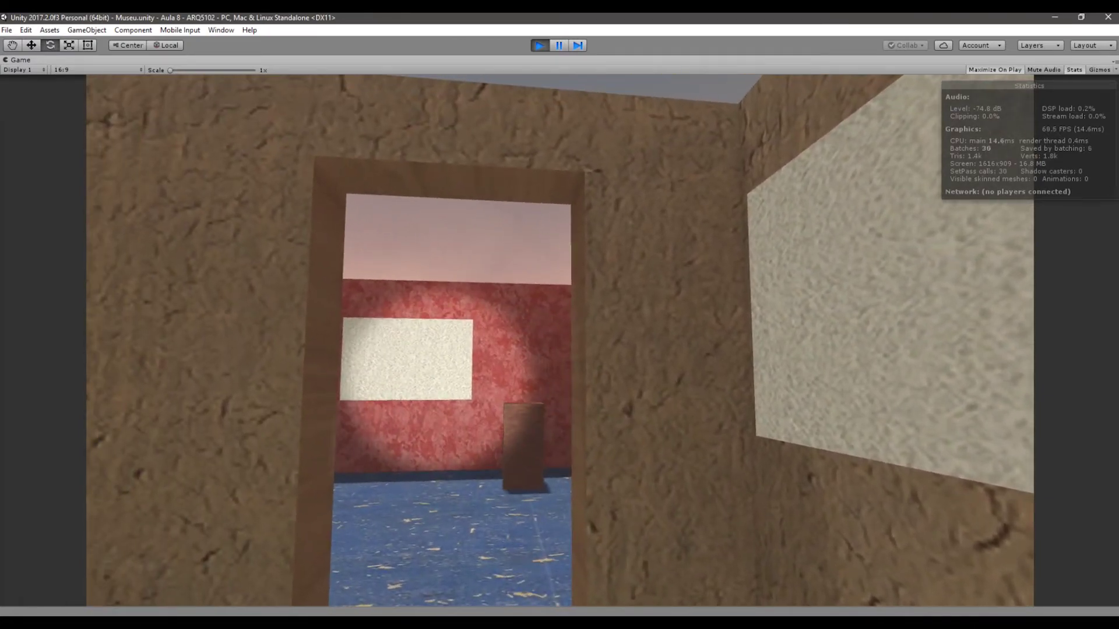
pyautogui.press('w')
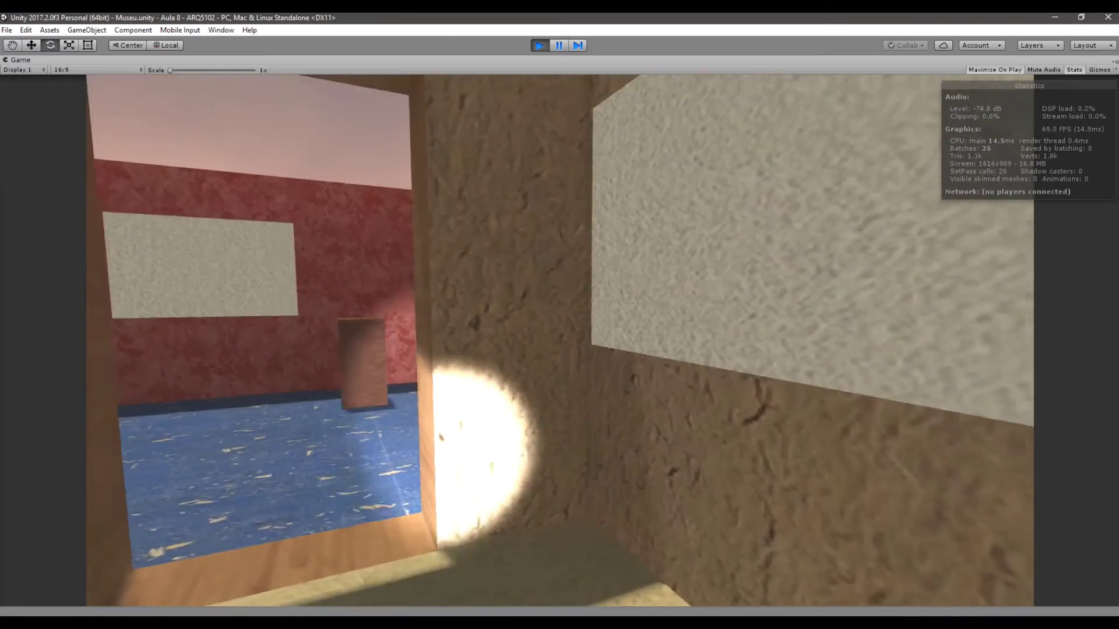
pyautogui.press('Escape')
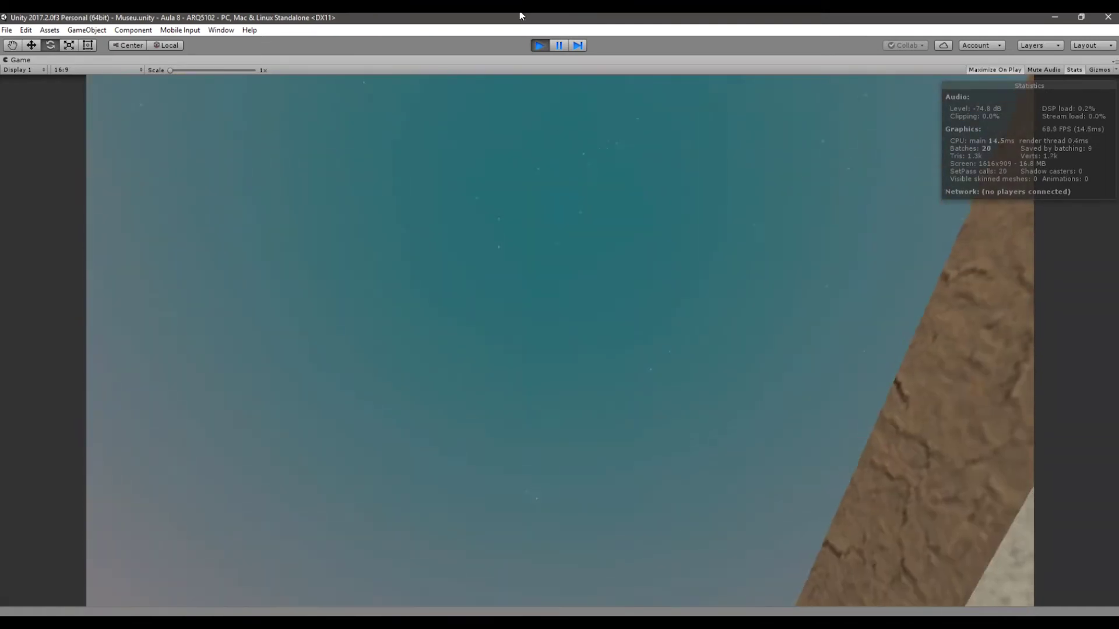
pyautogui.click(540, 47)
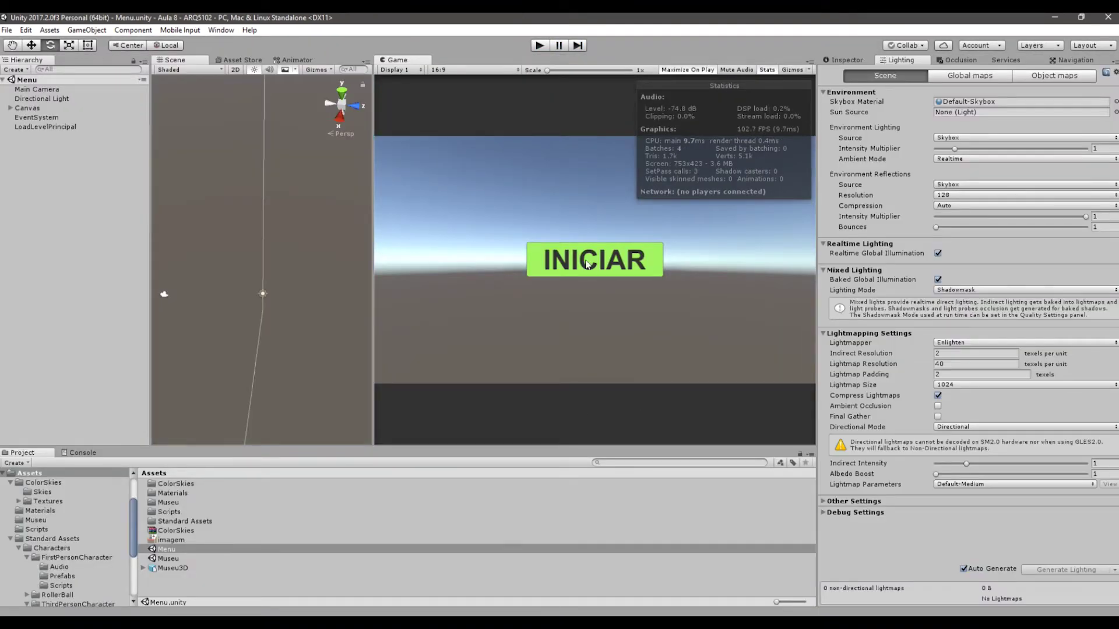
# - Run the Menu scene once more, enter the museum through INICIAR, test releasing and recapturing the cursor, and stop the game
pyautogui.click(540, 45)
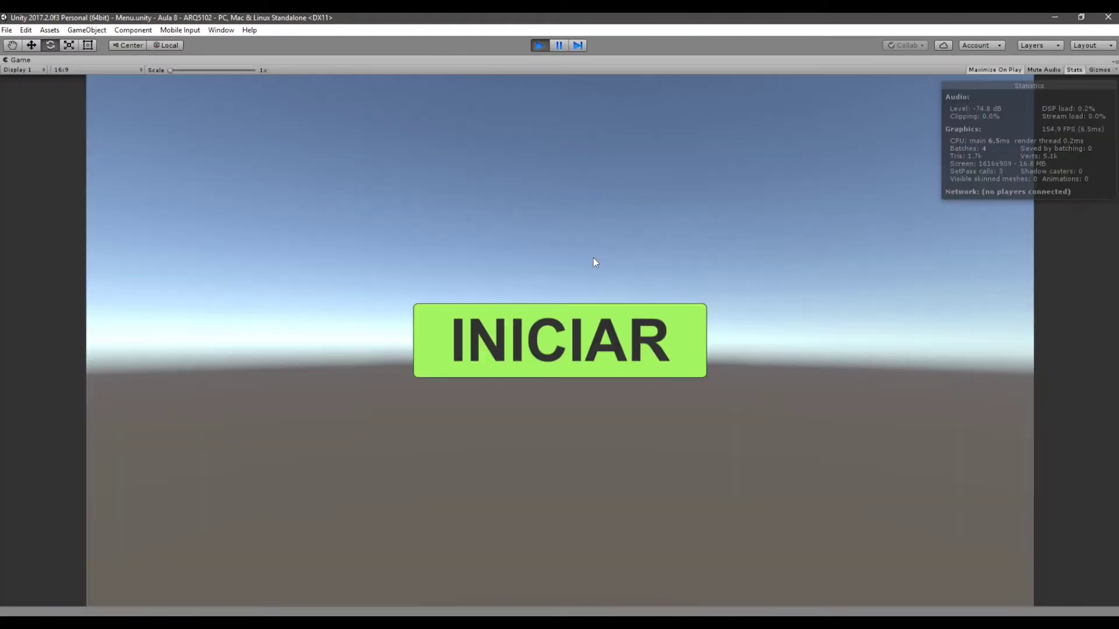
pyautogui.click(541, 323)
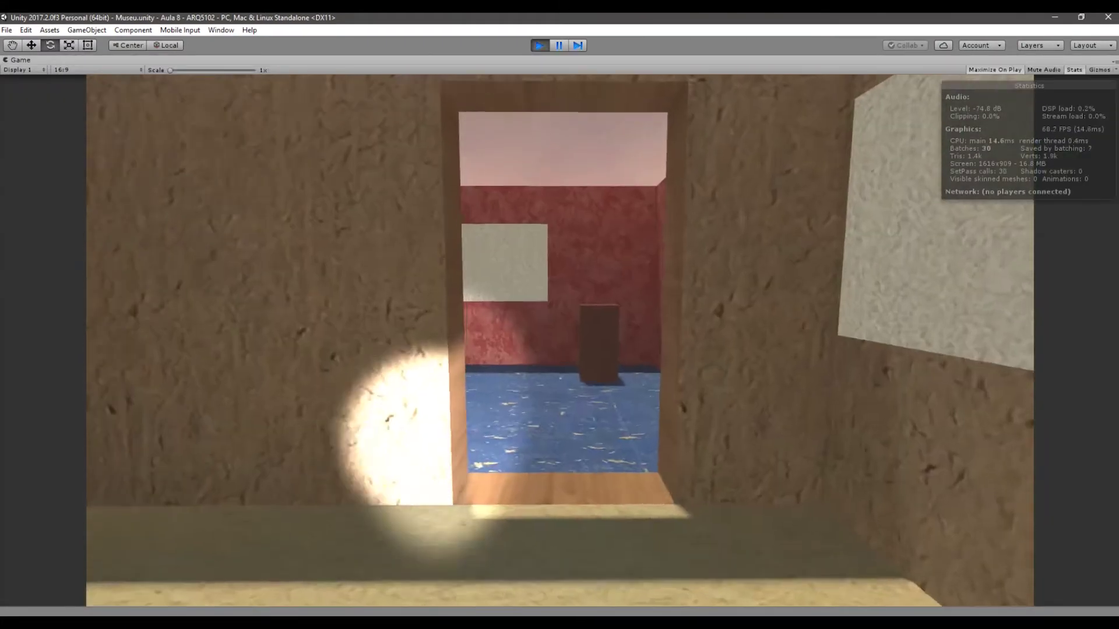
pyautogui.press('s')
pyautogui.press('Escape')
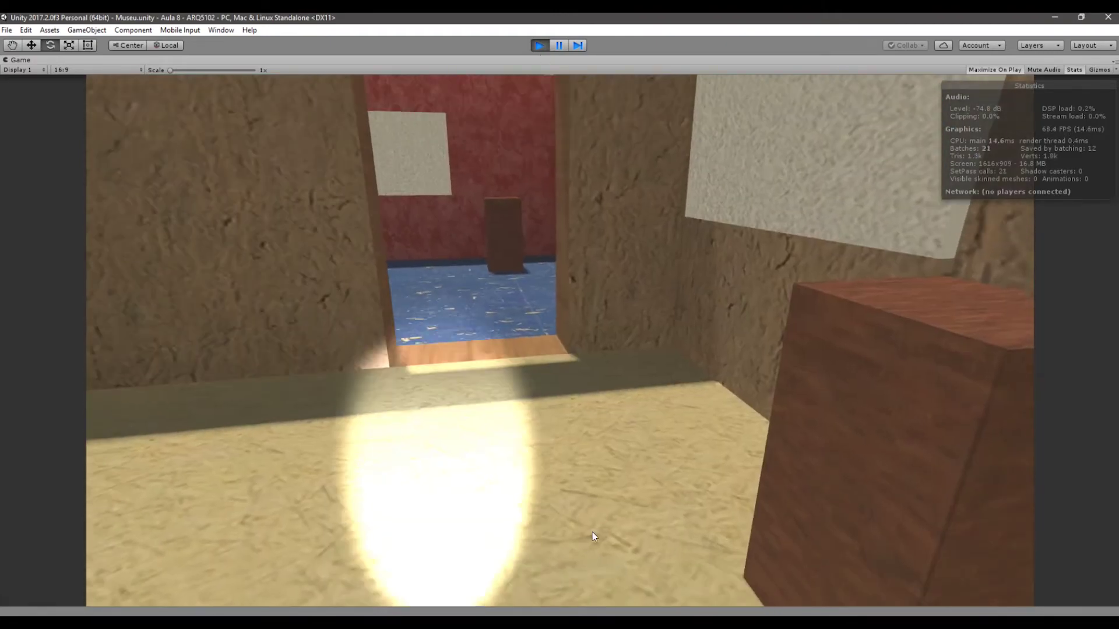
pyautogui.click(592, 533)
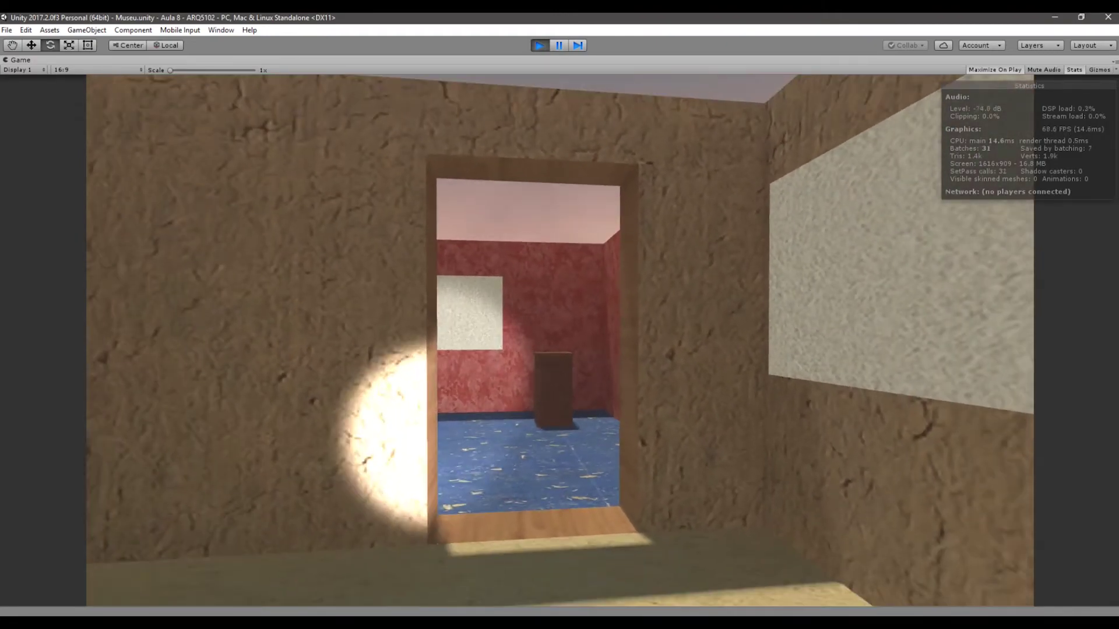
pyautogui.press('Escape')
pyautogui.click(539, 46)
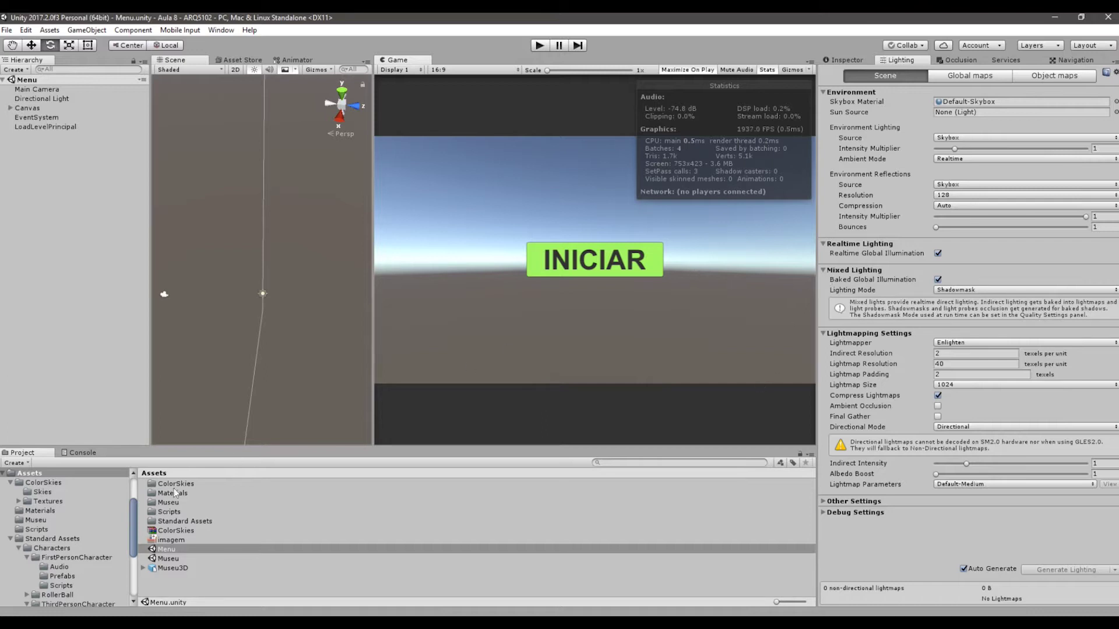
# - Reopen the Museu scene from the project assets and view the baked museum from a lower outside angle
pyautogui.doubleClick(169, 558)
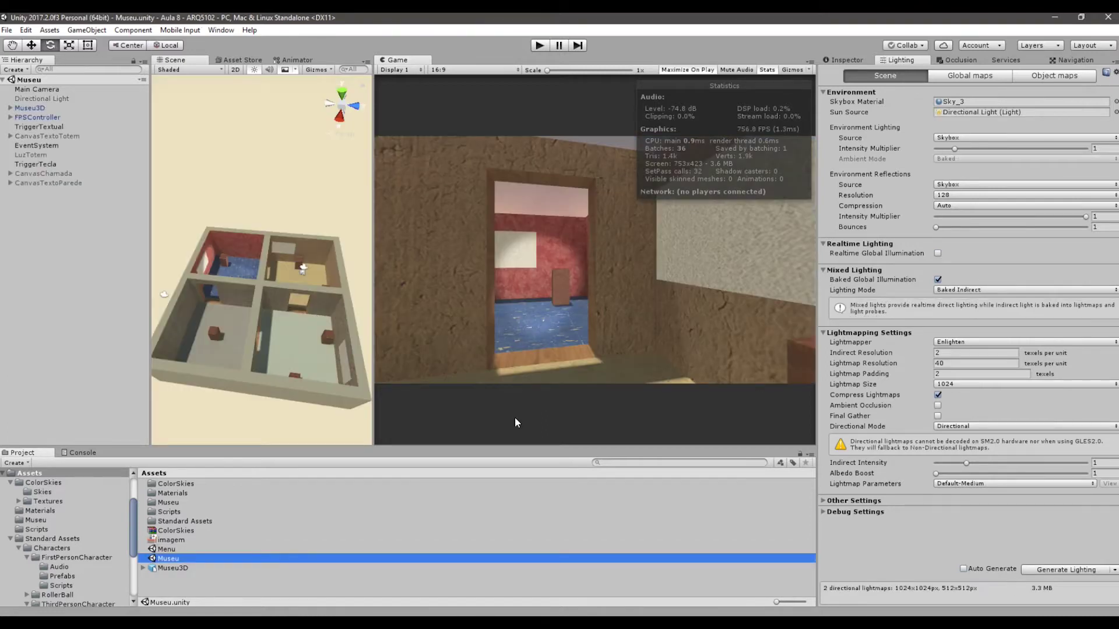
pyautogui.moveTo(374, 233); pyautogui.dragTo(502, 234)
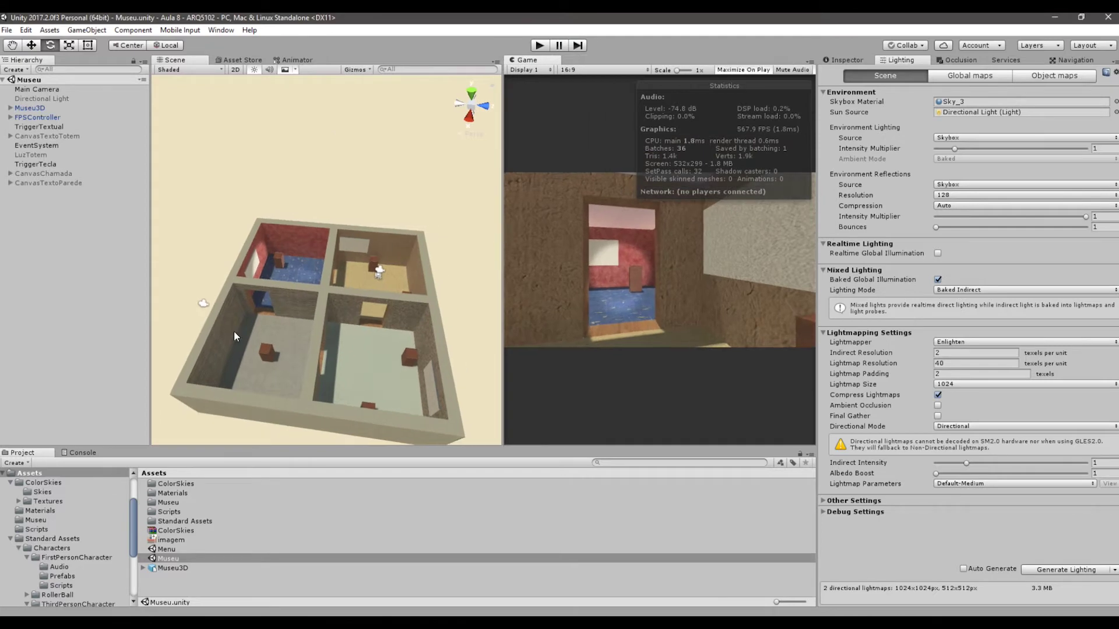
pyautogui.scroll(-2, 233, 331)
pyautogui.keyDown('alt'); pyautogui.moveTo(233, 331); pyautogui.dragTo(426, 286); pyautogui.keyUp('alt')
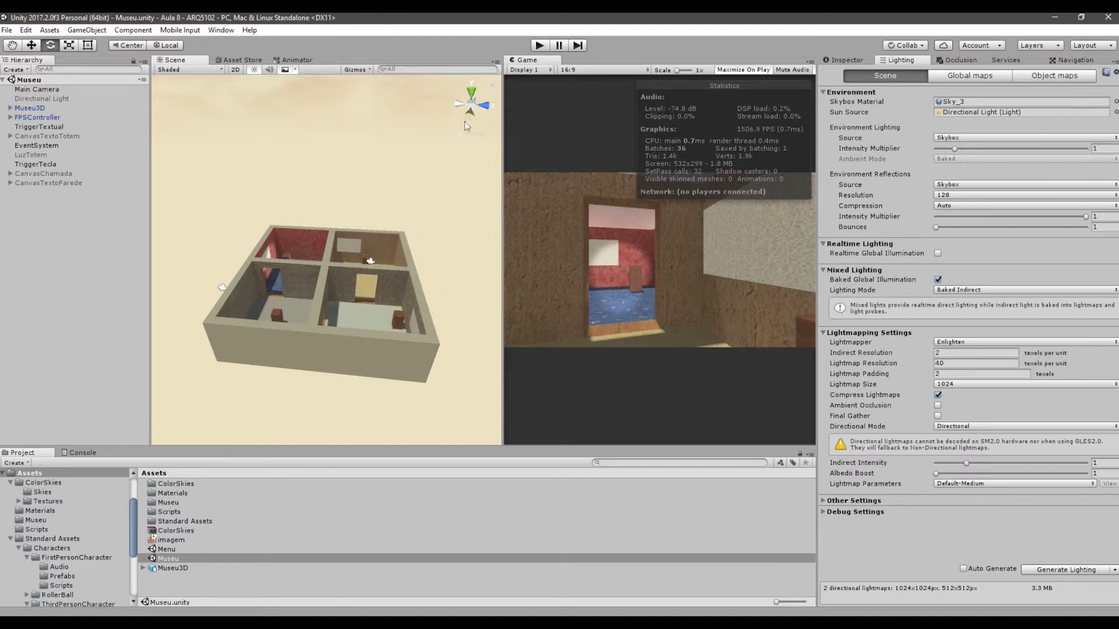
pyautogui.moveTo(504, 202); pyautogui.dragTo(471, 201)
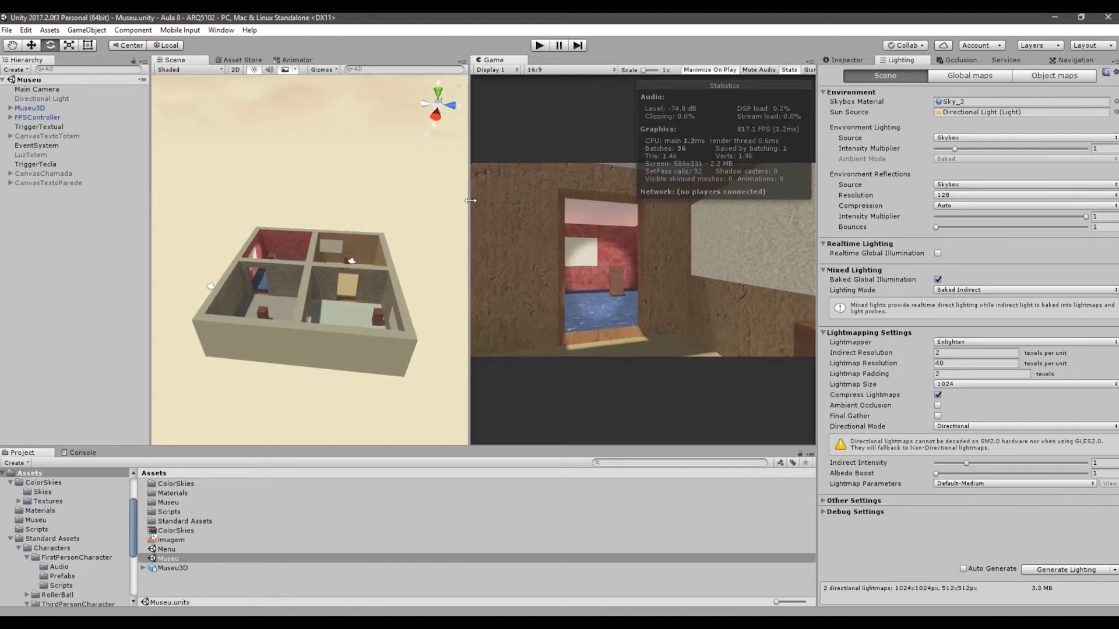
# - Play-test the Museu scene, walk between the brown and red rooms to check the baked lighting, and stop the game
pyautogui.click(540, 46)
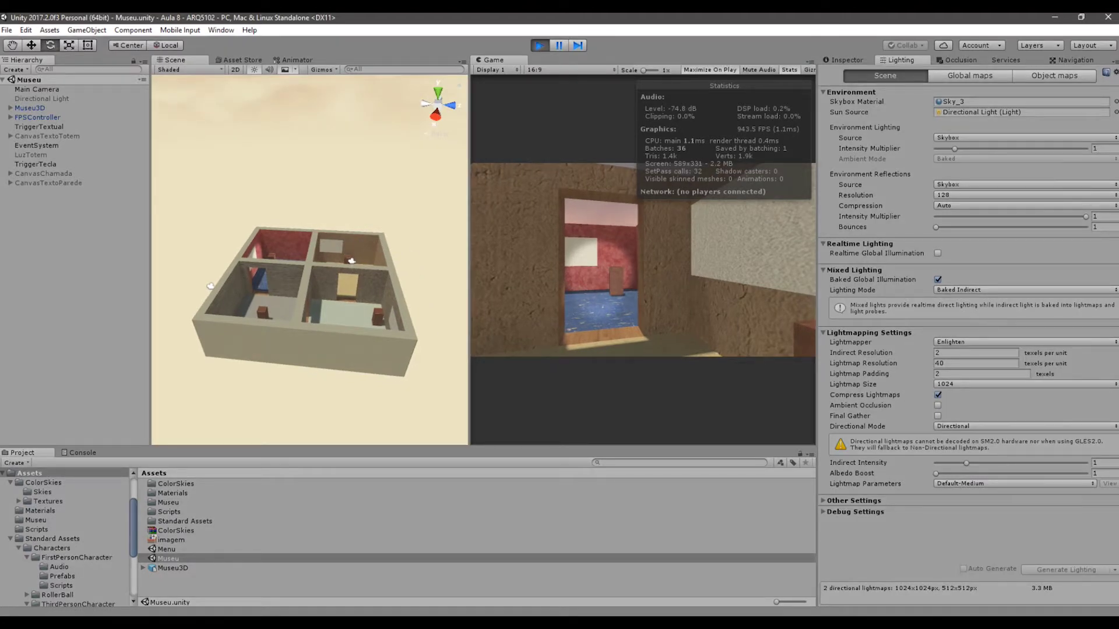
pyautogui.press('w')
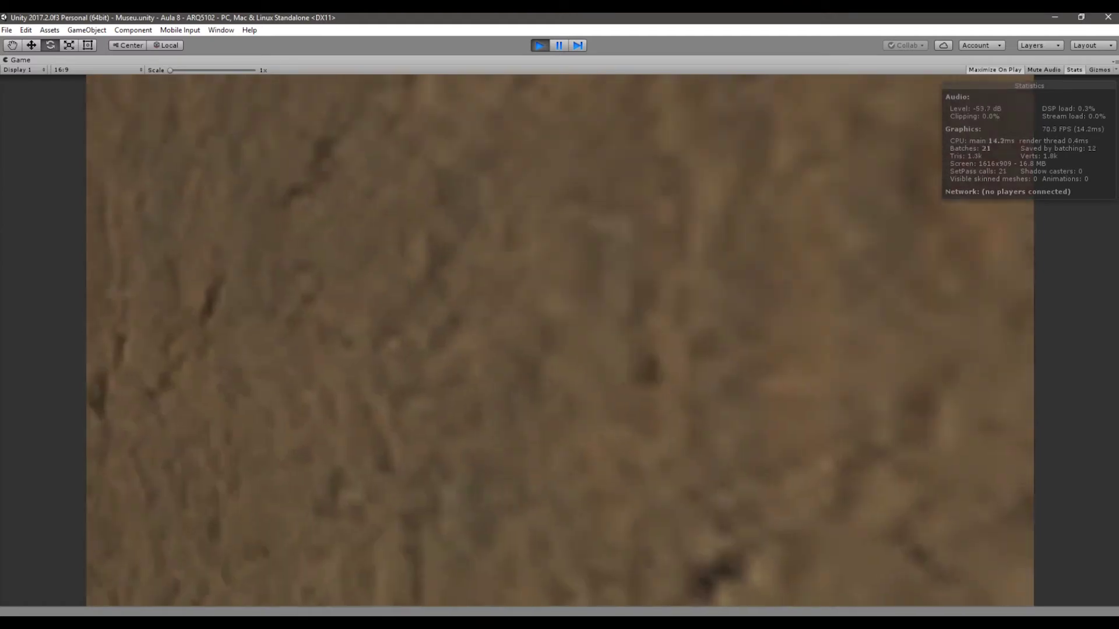
pyautogui.press('s')
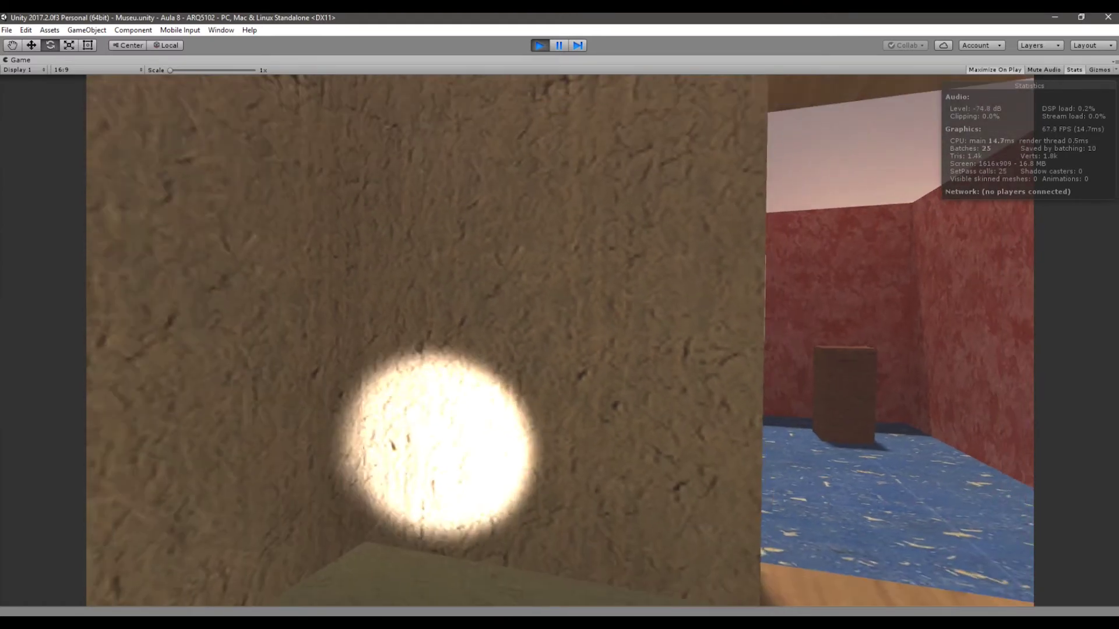
pyautogui.press('s')
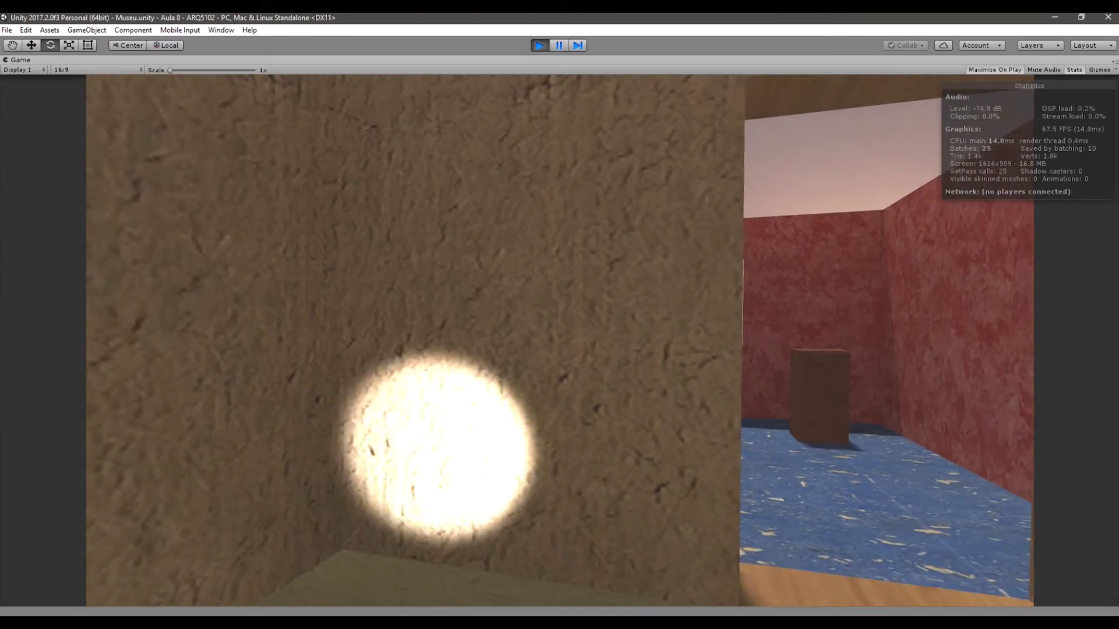
pyautogui.press('s')
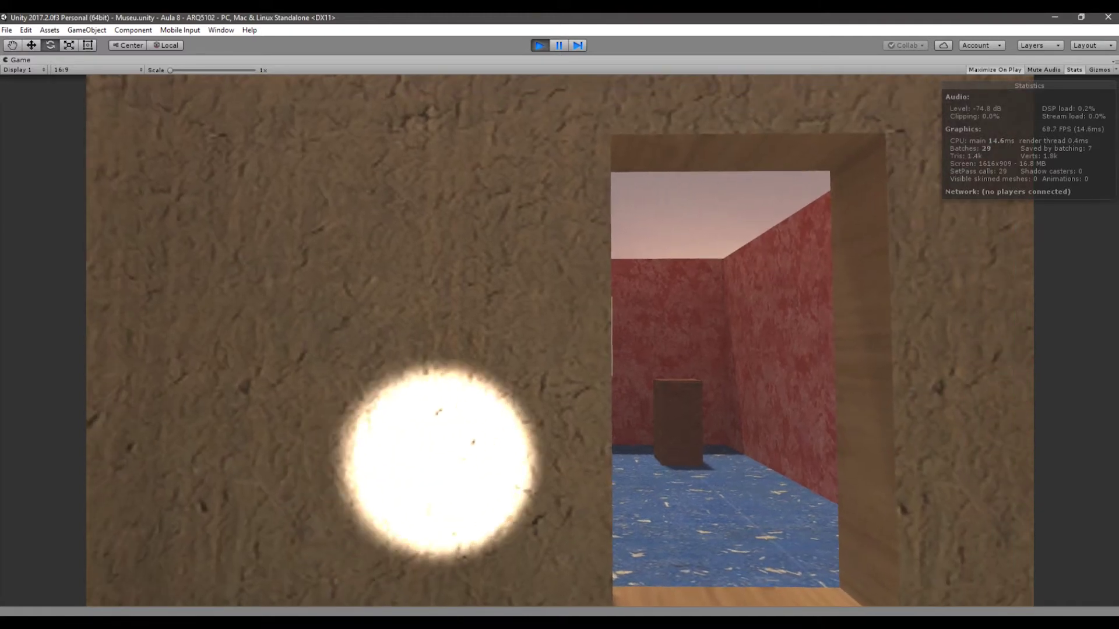
pyautogui.press('w')
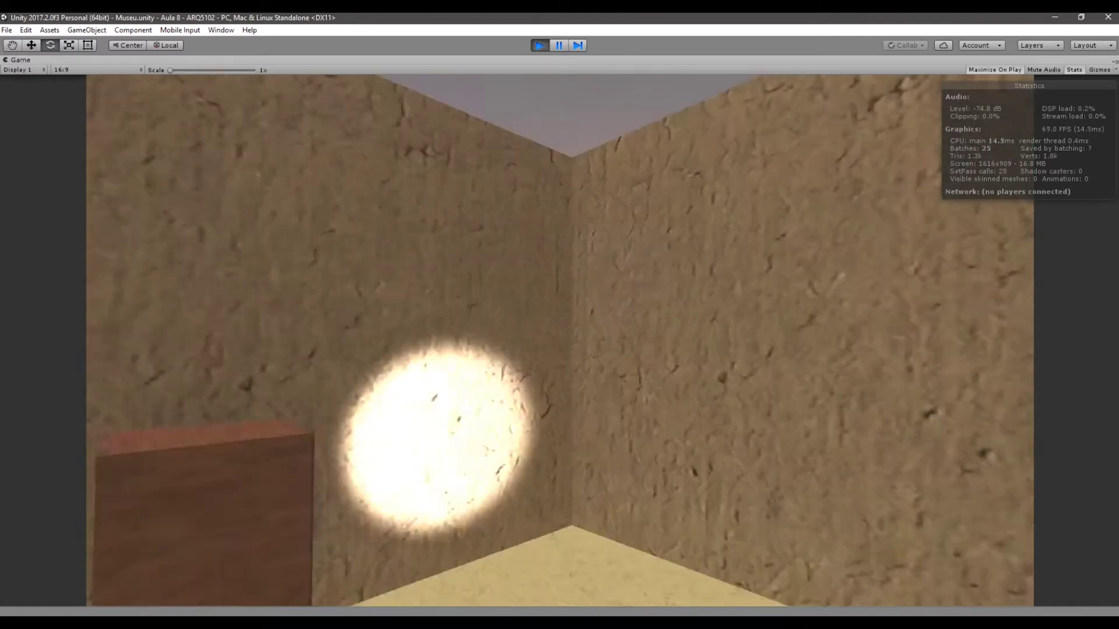
pyautogui.press('w')
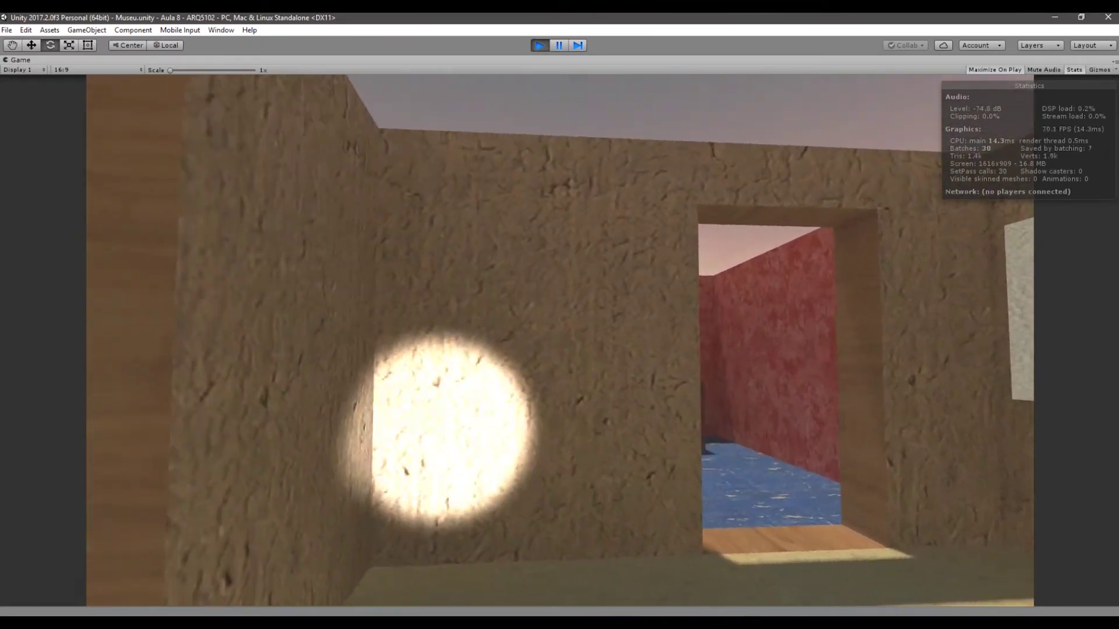
pyautogui.press('w')
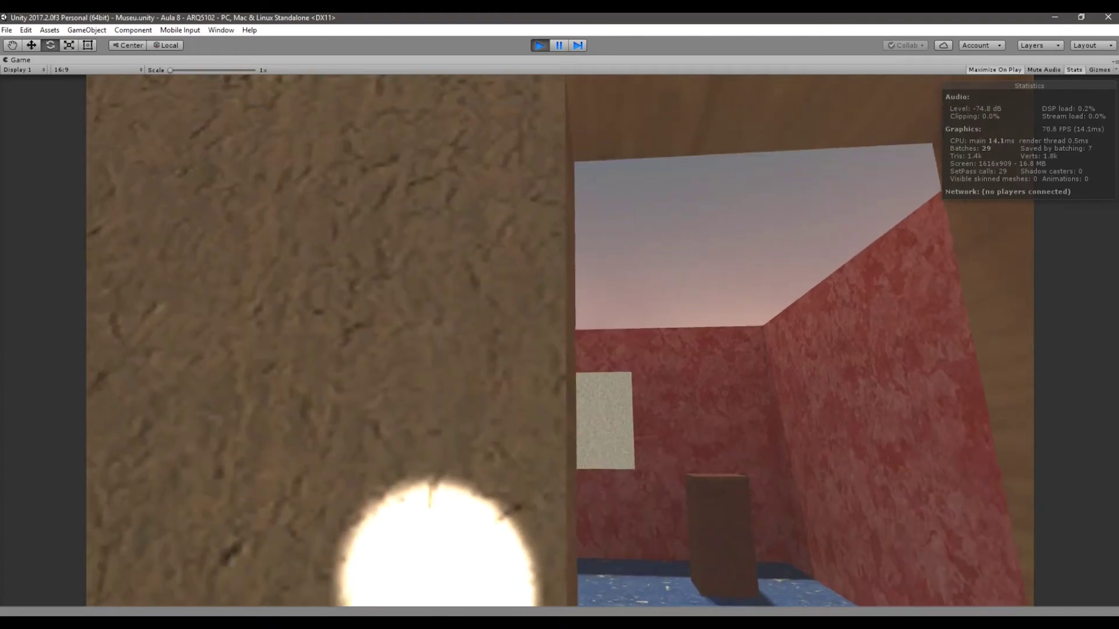
pyautogui.press('s')
pyautogui.press('w')
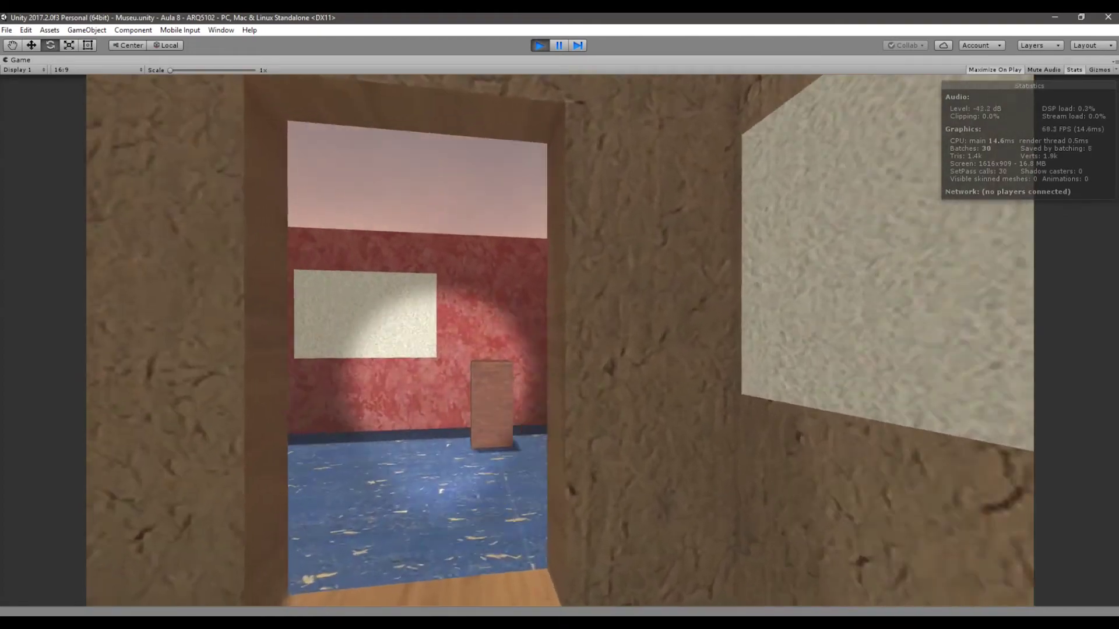
pyautogui.press('w')
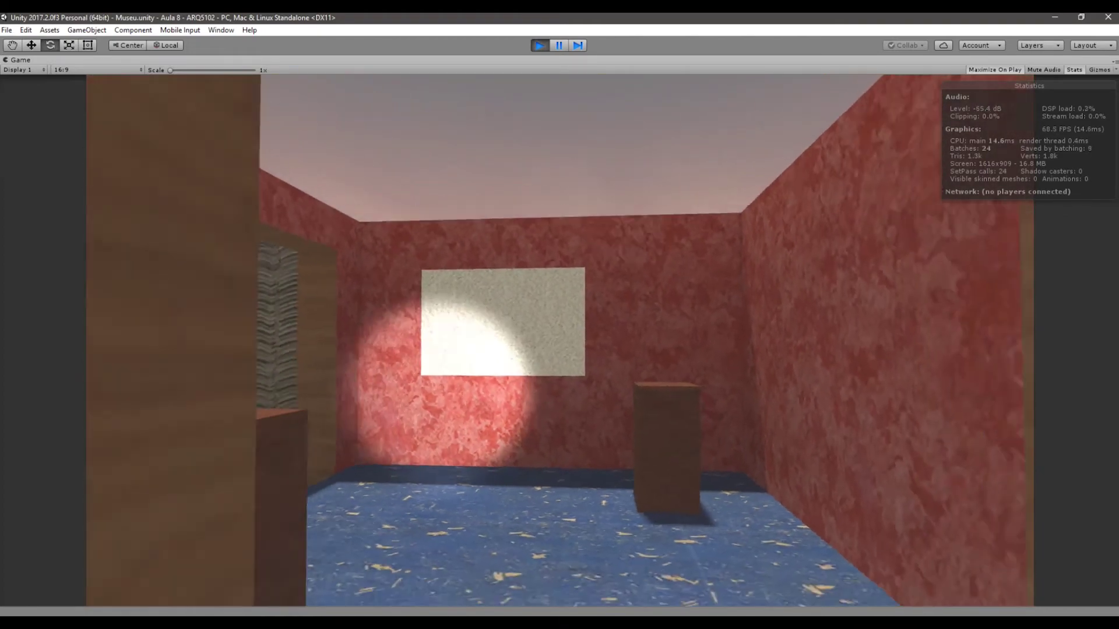
pyautogui.press('s')
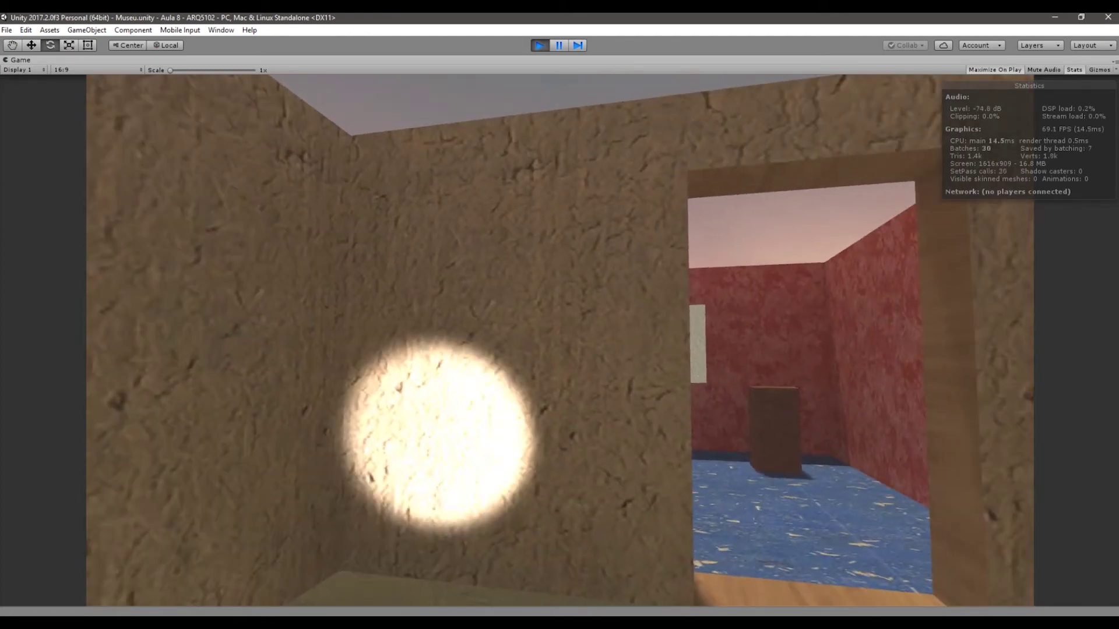
pyautogui.press('w')
pyautogui.press('s')
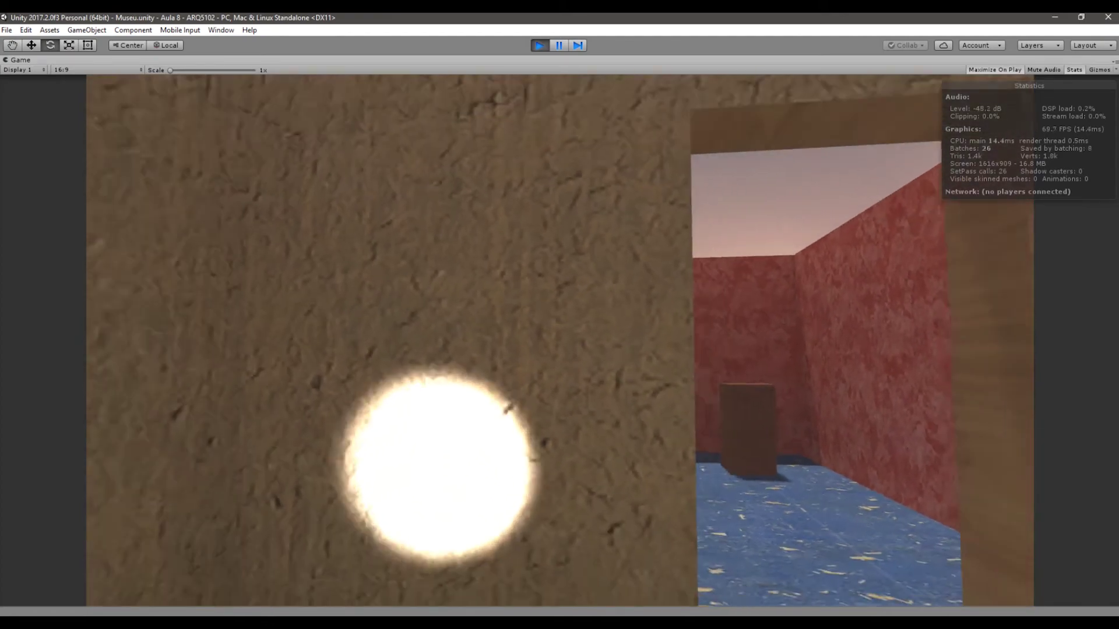
pyautogui.press('s')
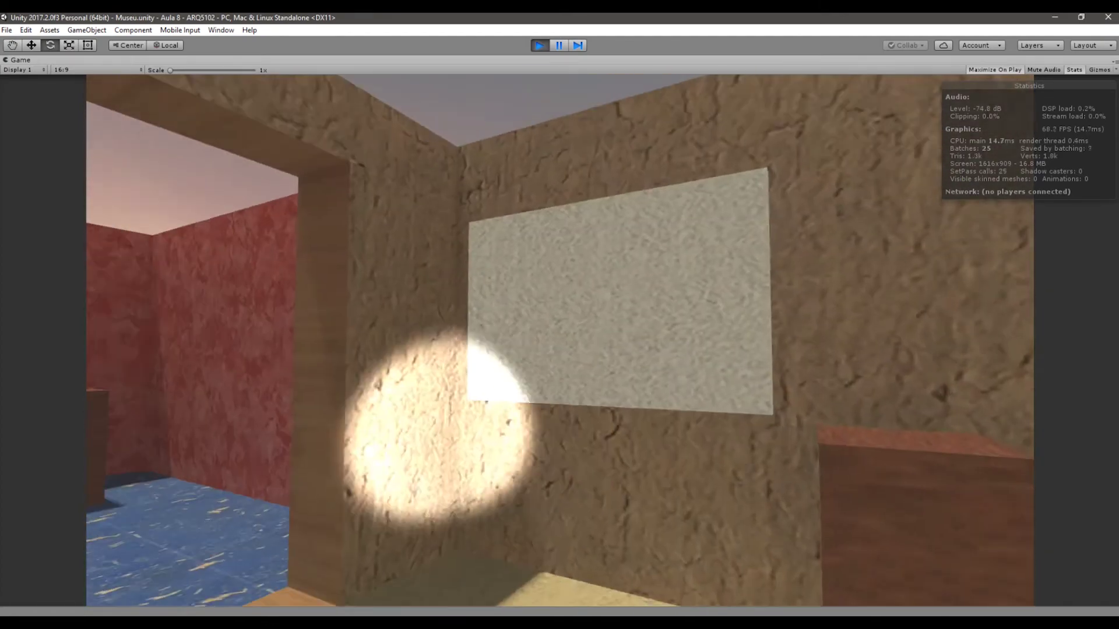
pyautogui.press('w')
pyautogui.press('w')
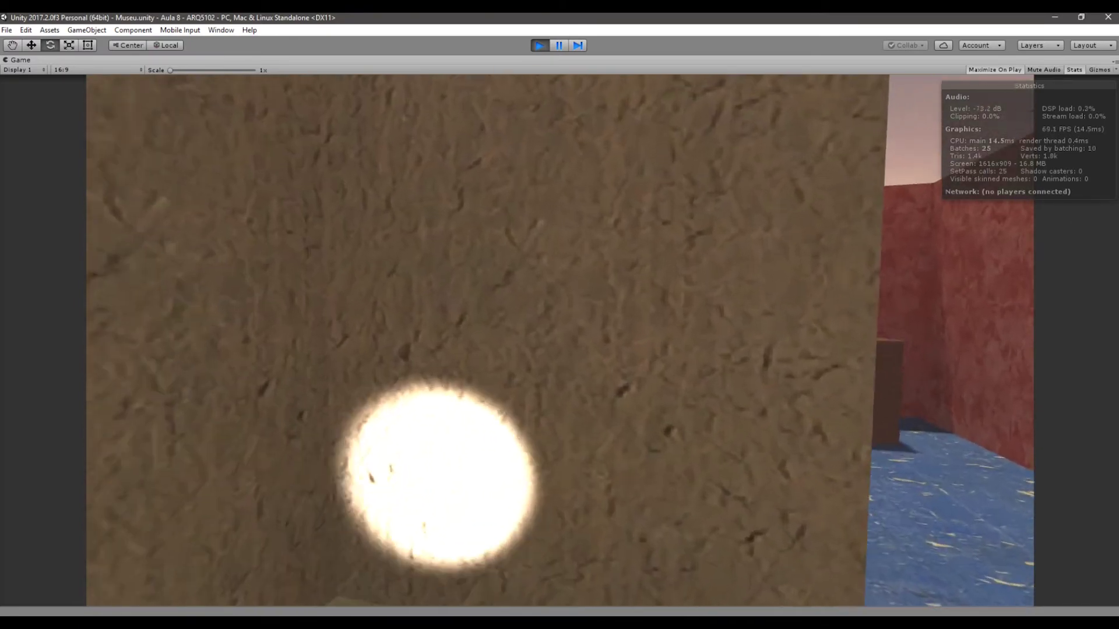
pyautogui.press('s')
pyautogui.press('s')
pyautogui.press('w')
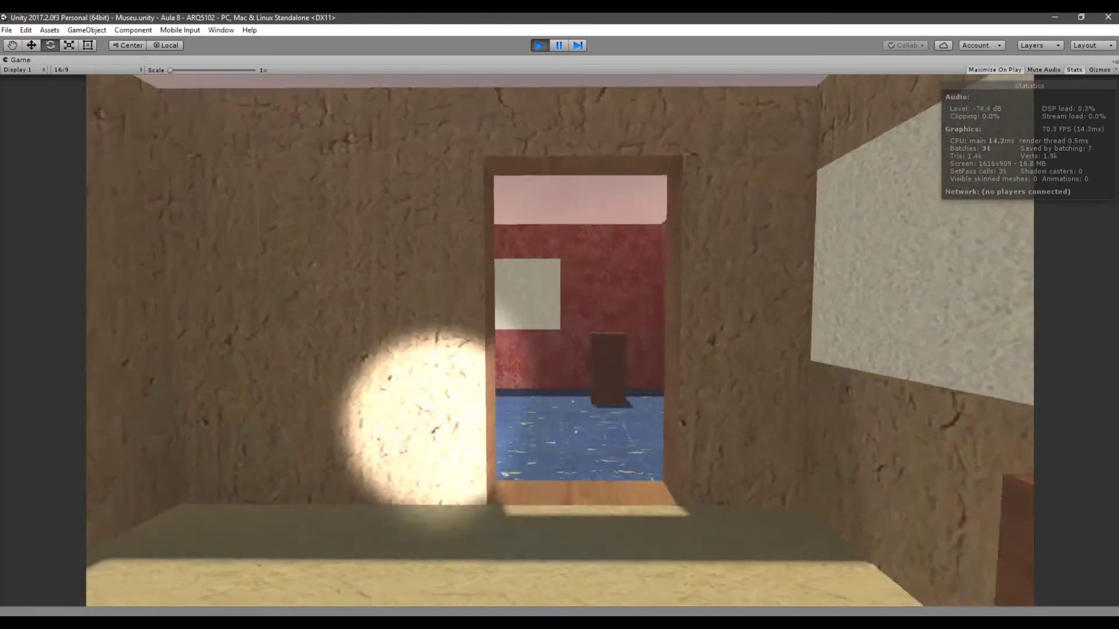
pyautogui.press('s')
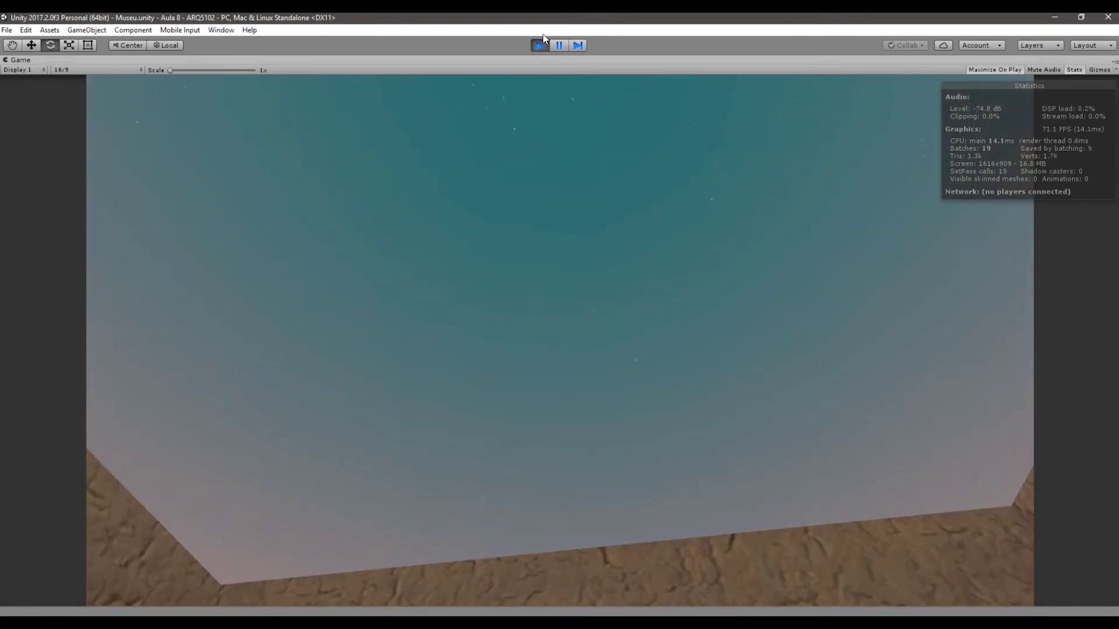
pyautogui.click(541, 45)
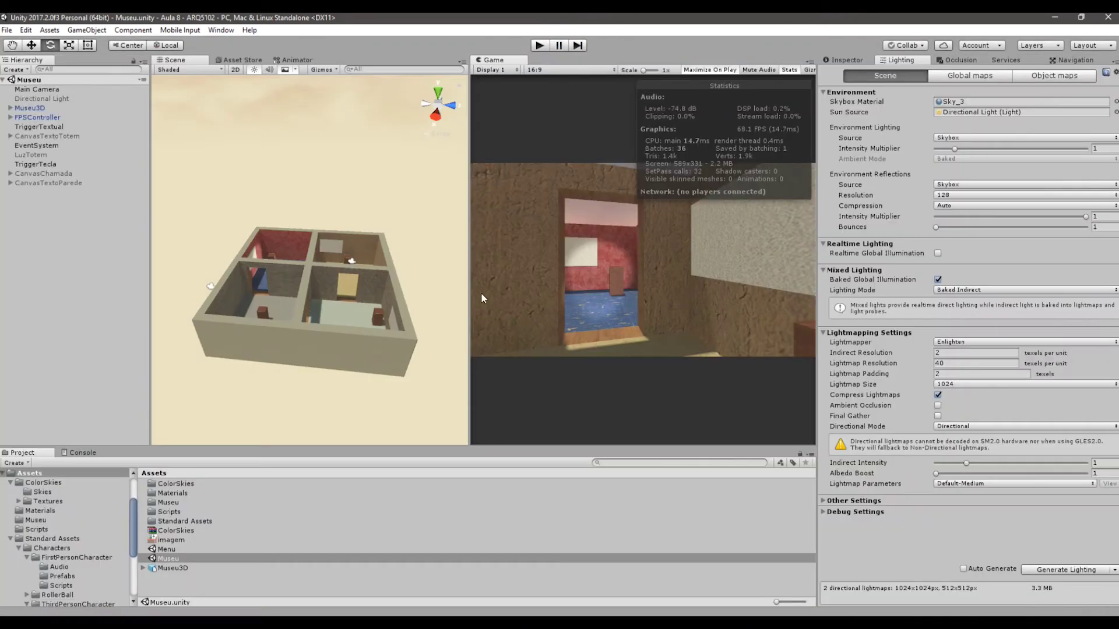
# - Select the FPSController in the museum's yellow-floored room and enlarge the Scene view relative to the Game view
pyautogui.keyDown('alt'); pyautogui.moveTo(420, 253); pyautogui.dragTo(327, 303); pyautogui.keyUp('alt')
pyautogui.click(326, 305)
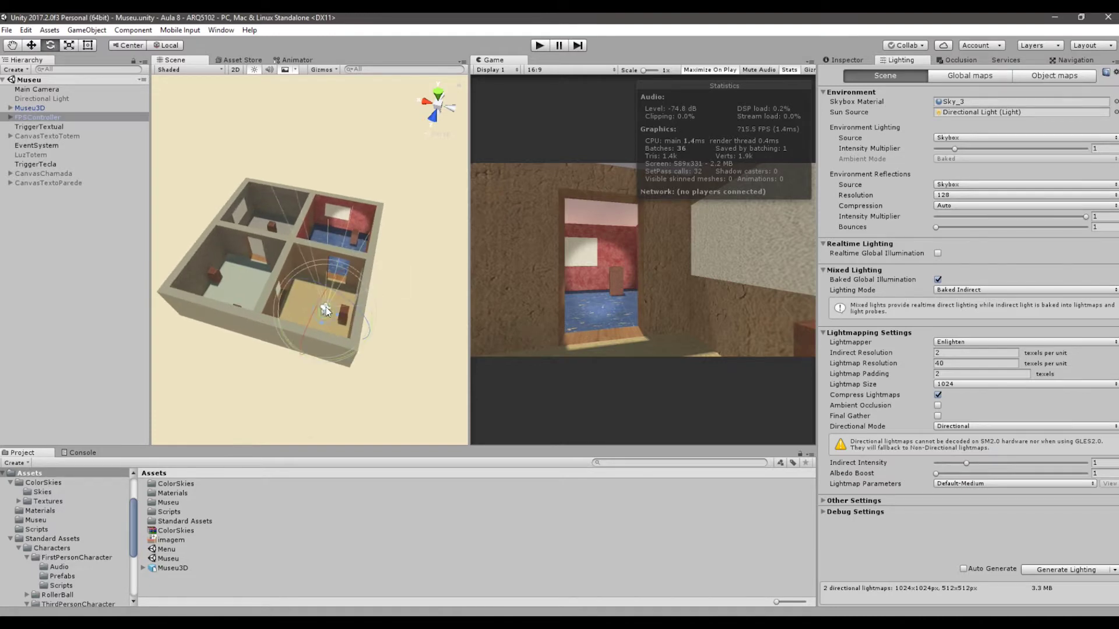
pyautogui.scroll(5, 361, 334)
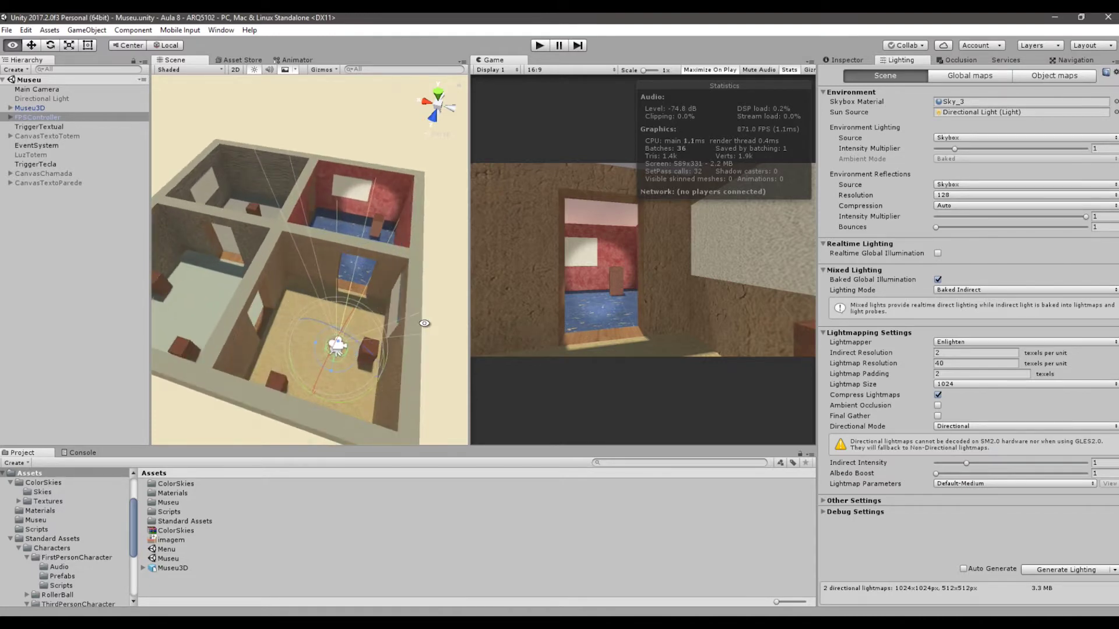
pyautogui.keyDown('alt'); pyautogui.moveTo(422, 324); pyautogui.dragTo(744, 274); pyautogui.keyUp('alt')
pyautogui.moveTo(567, 277)
pyautogui.keyDown('alt'); pyautogui.mouseDown()
pyautogui.moveTo(554, 319)
pyautogui.moveTo(535, 273)
pyautogui.moveTo(548, 269)
pyautogui.mouseUp(); pyautogui.keyUp('alt')
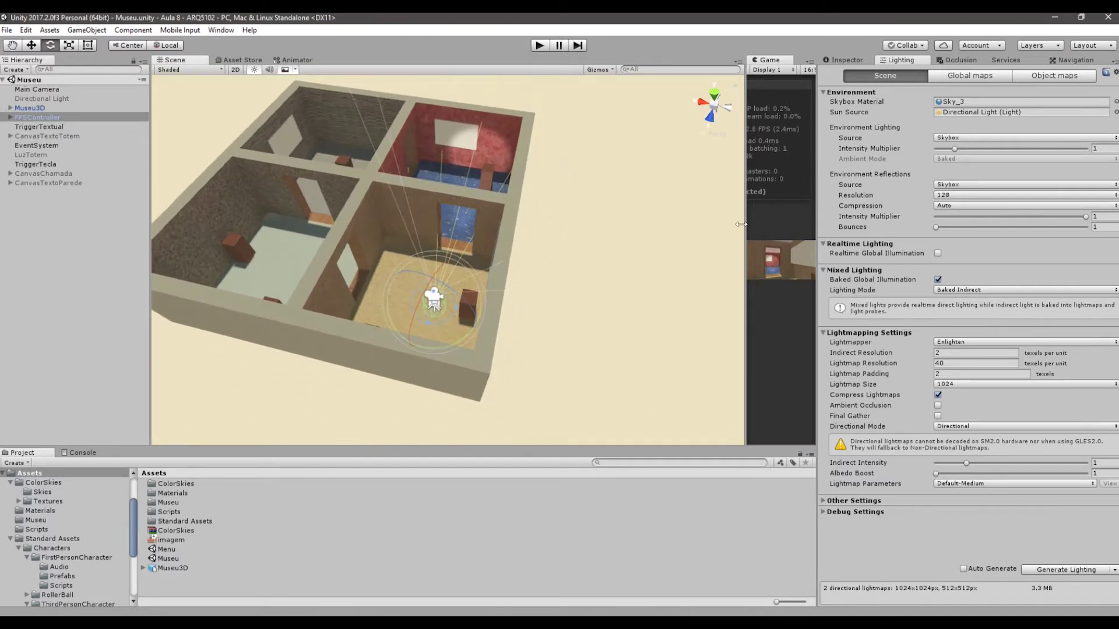
pyautogui.moveTo(740, 224); pyautogui.dragTo(660, 225)
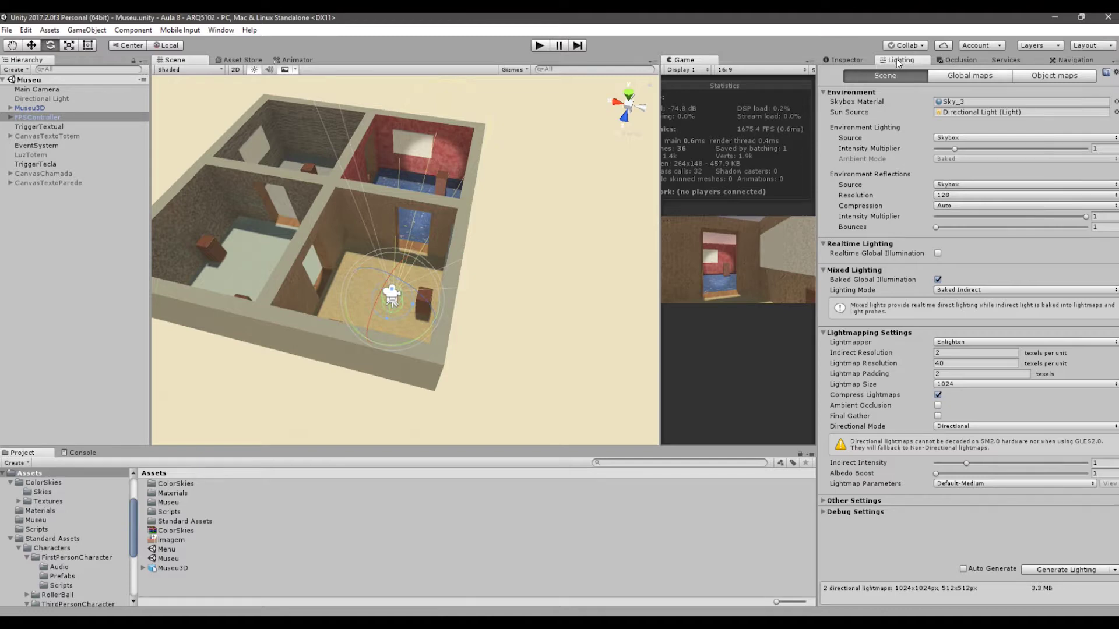
# - Dock the Lighting window beside the Animator, keep the Scene view in front, and display the Occlusion settings
pyautogui.moveTo(896, 59); pyautogui.dragTo(346, 65)
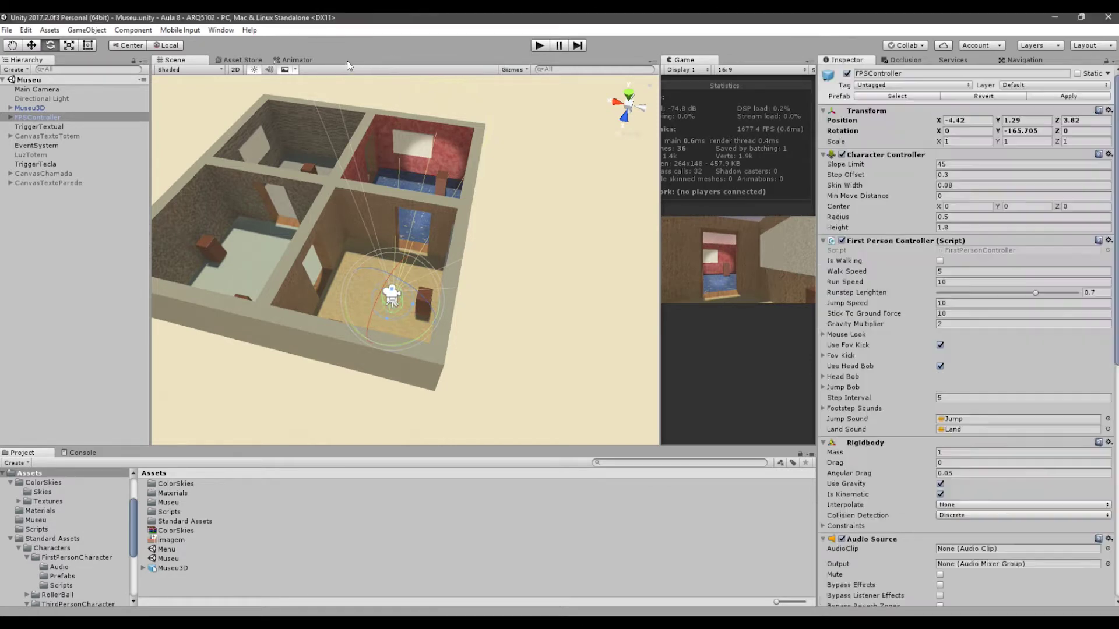
pyautogui.click(175, 60)
pyautogui.click(901, 60)
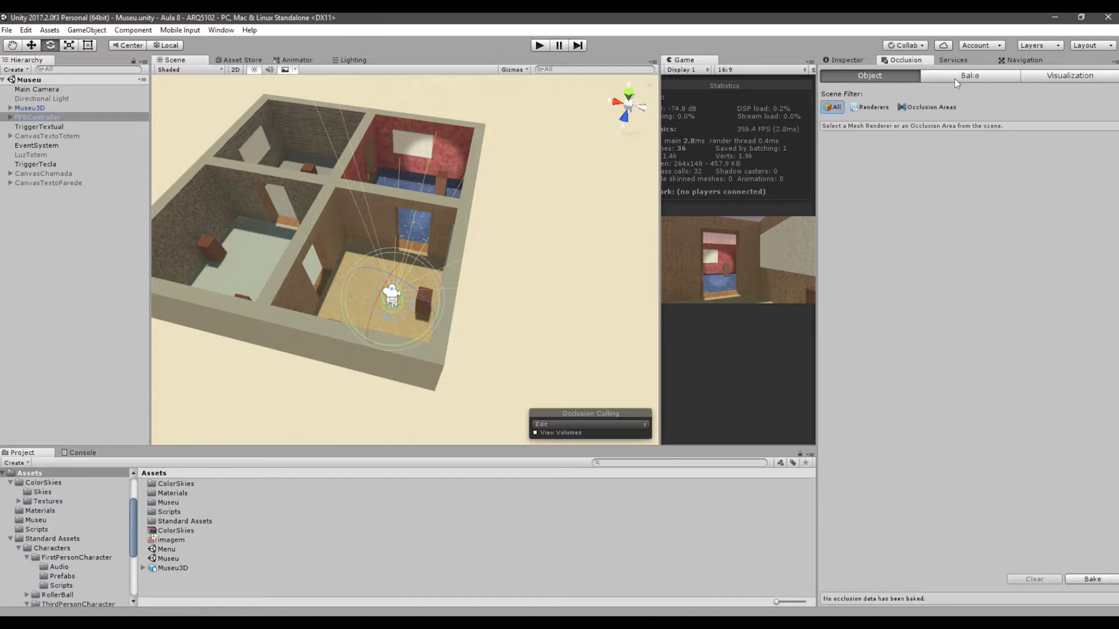
# - Examine the occlusion Object, Bake and Visualization settings and the museum rooms and walls around the FPSController's camera
pyautogui.click(1058, 80)
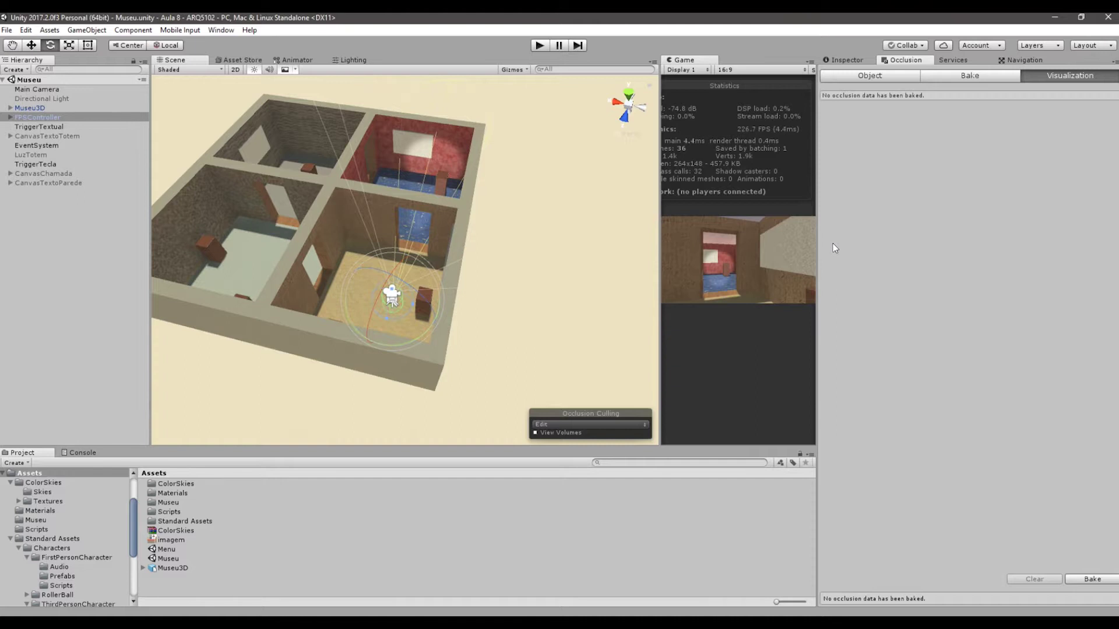
pyautogui.click(964, 76)
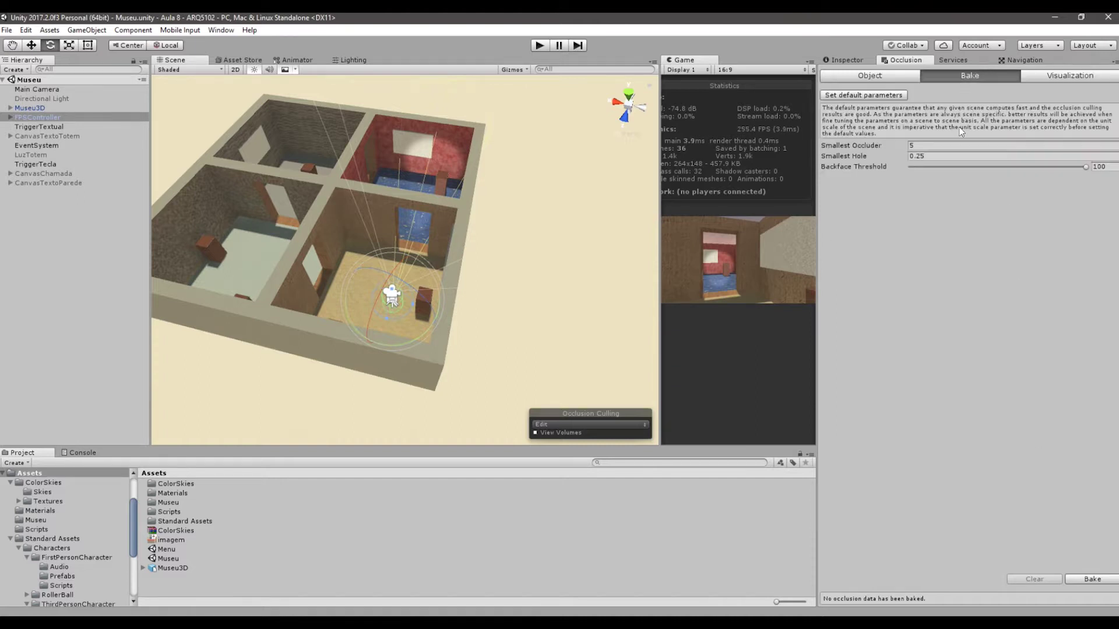
pyautogui.click(898, 76)
pyautogui.click(1049, 75)
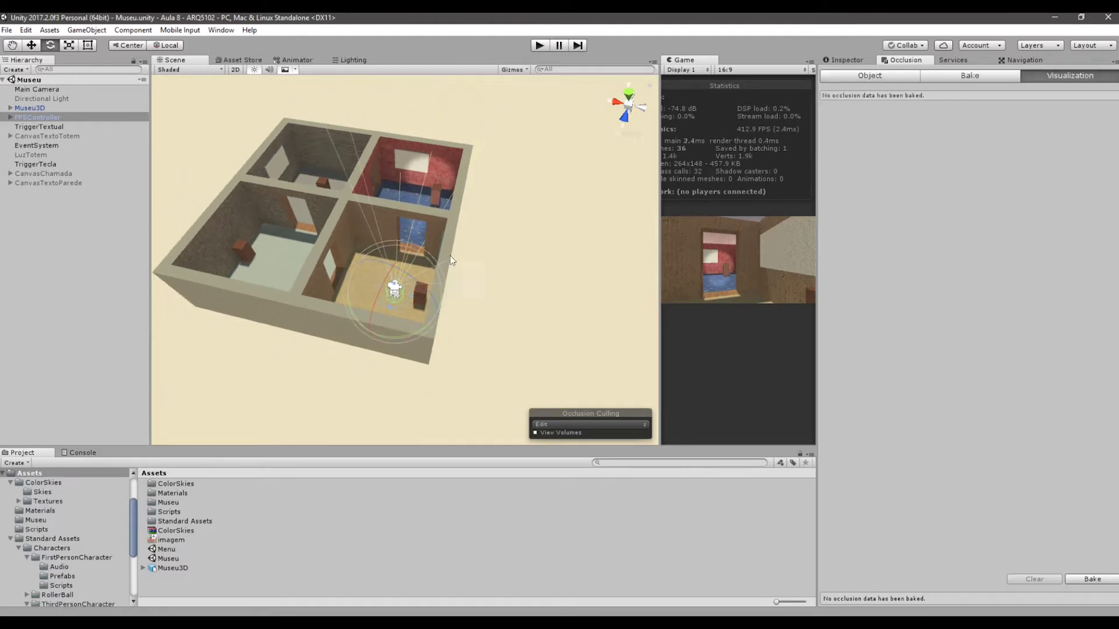
pyautogui.keyDown('alt'); pyautogui.moveTo(450, 255); pyautogui.dragTo(334, 272); pyautogui.keyUp('alt')
pyautogui.scroll(3, 513, 257)
pyautogui.keyDown('alt'); pyautogui.moveTo(460, 283); pyautogui.dragTo(335, 257); pyautogui.keyUp('alt')
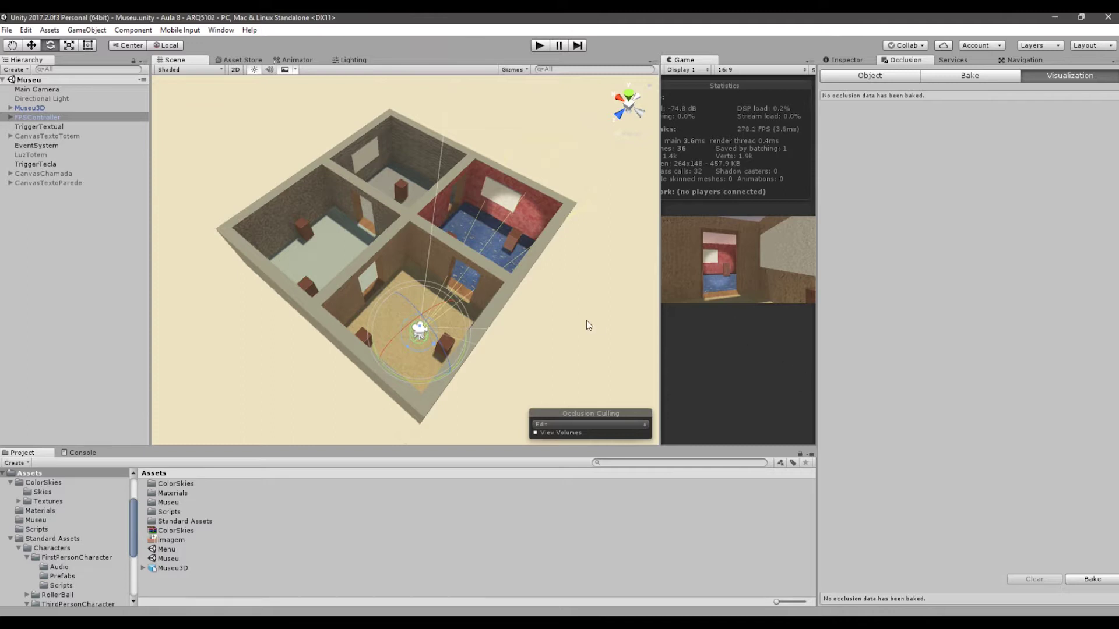
pyautogui.scroll(6, 502, 340)
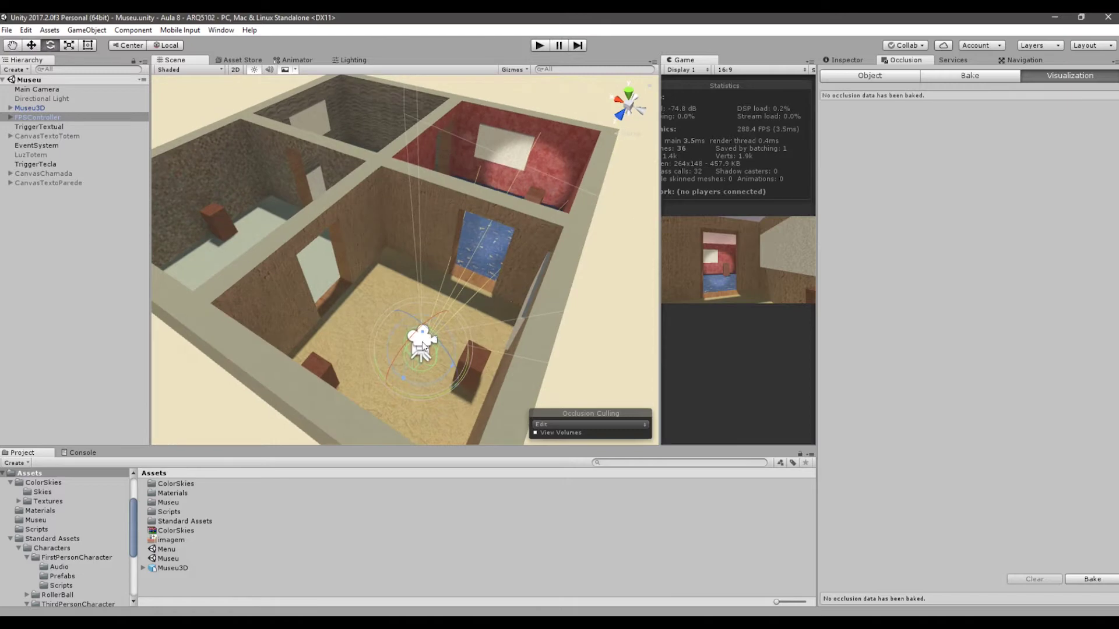
pyautogui.moveTo(422, 342); pyautogui.dragTo(387, 404, button='middle')
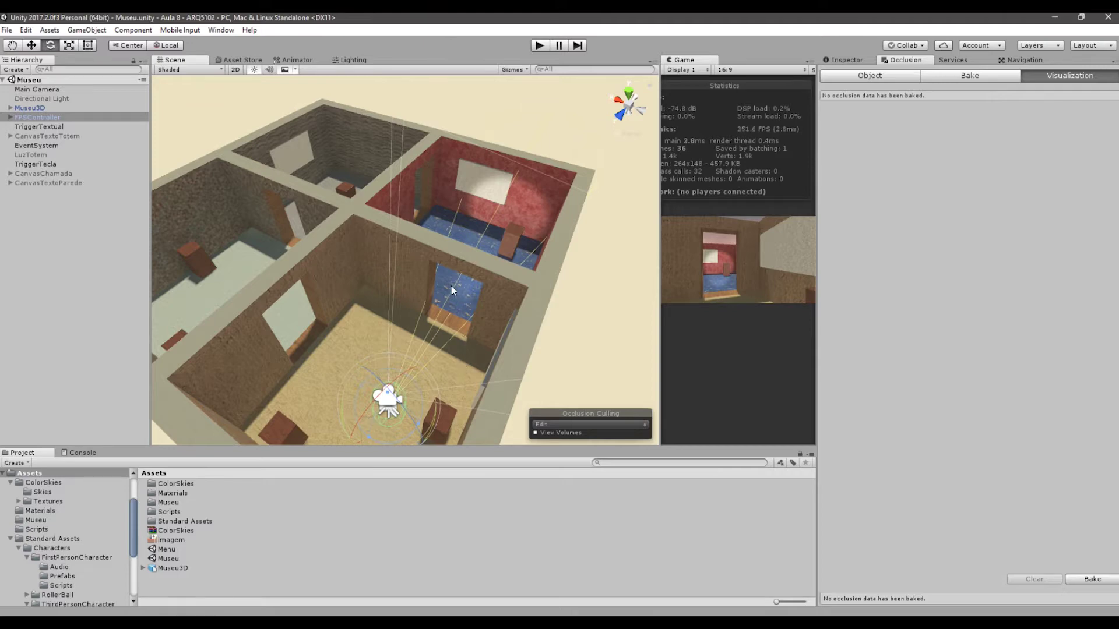
pyautogui.scroll(-3, 451, 285)
pyautogui.keyDown('alt'); pyautogui.moveTo(472, 262); pyautogui.dragTo(482, 232); pyautogui.keyUp('alt')
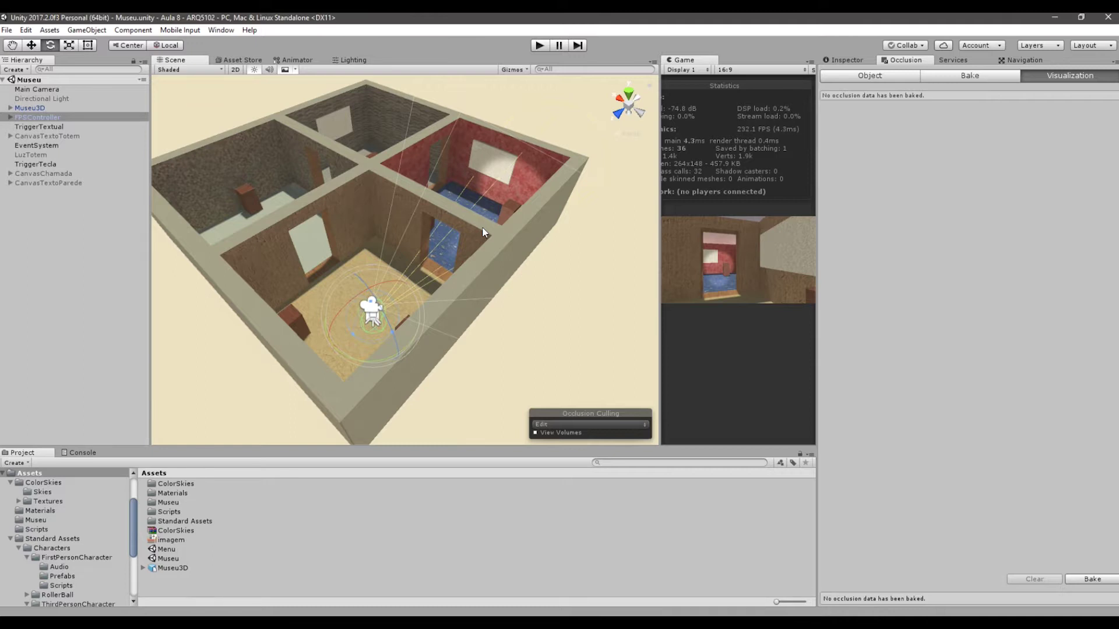
# - Bake the occlusion culling data with Smallest Occluder 5, Smallest Hole 0.25 and Backface Threshold 100, and inspect the volumes around the museum
pyautogui.click(959, 77)
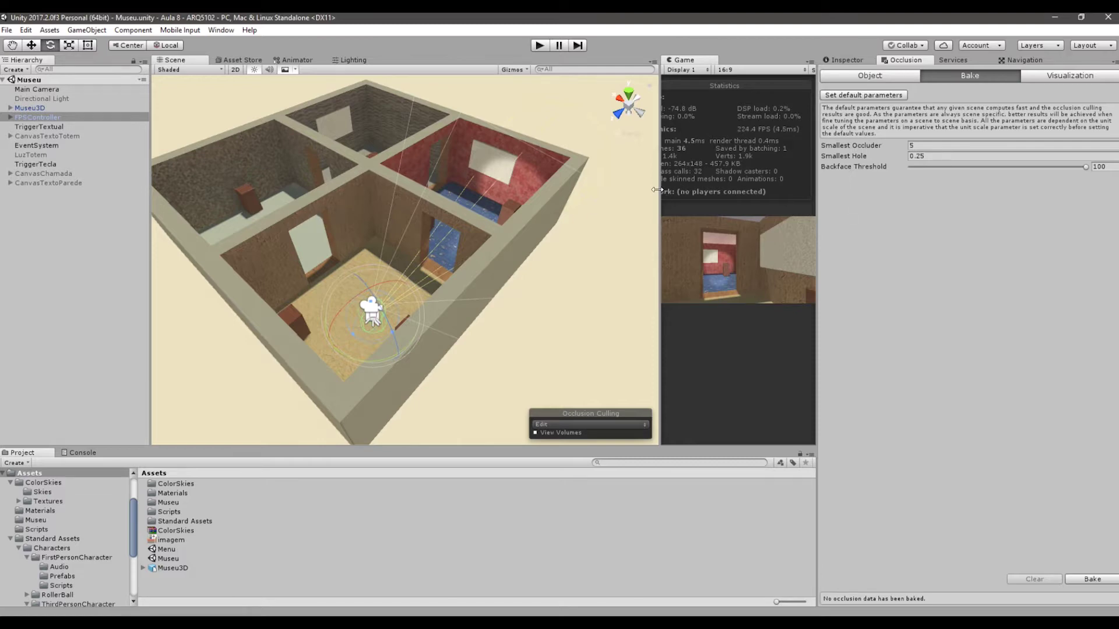
pyautogui.moveTo(660, 192); pyautogui.dragTo(572, 189)
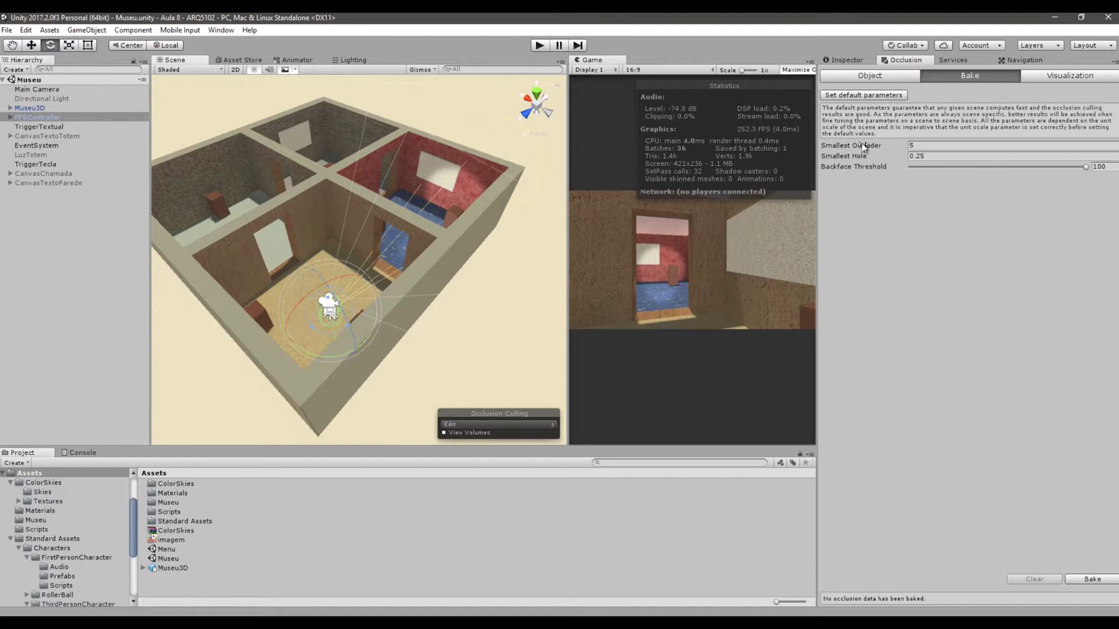
pyautogui.click(915, 145)
pyautogui.moveTo(873, 155)
pyautogui.click(1088, 579)
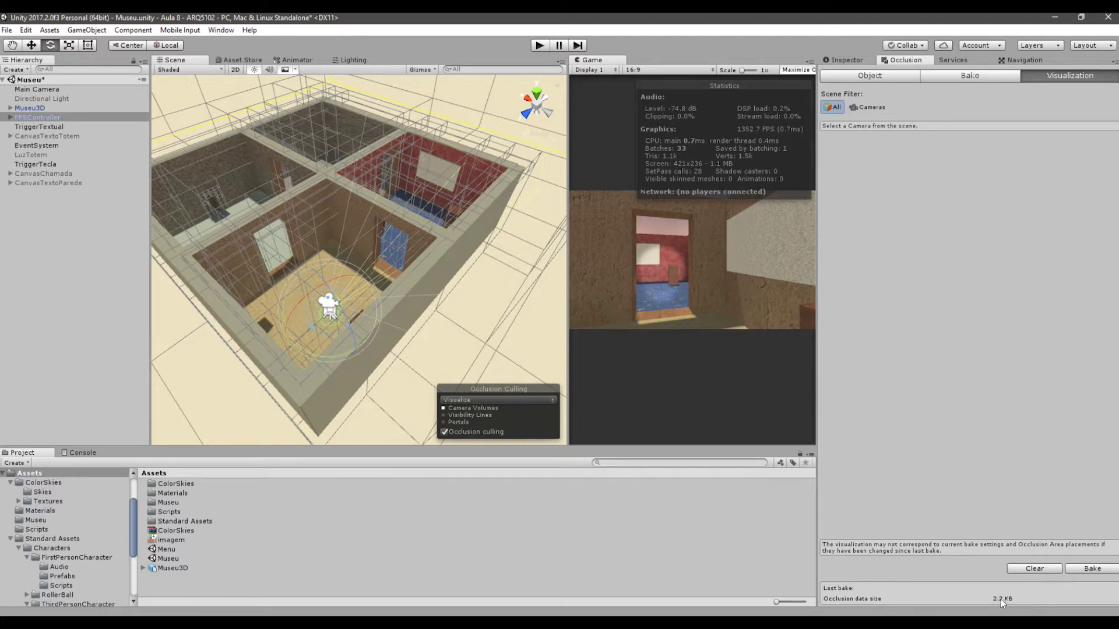
pyautogui.scroll(-6, 391, 221)
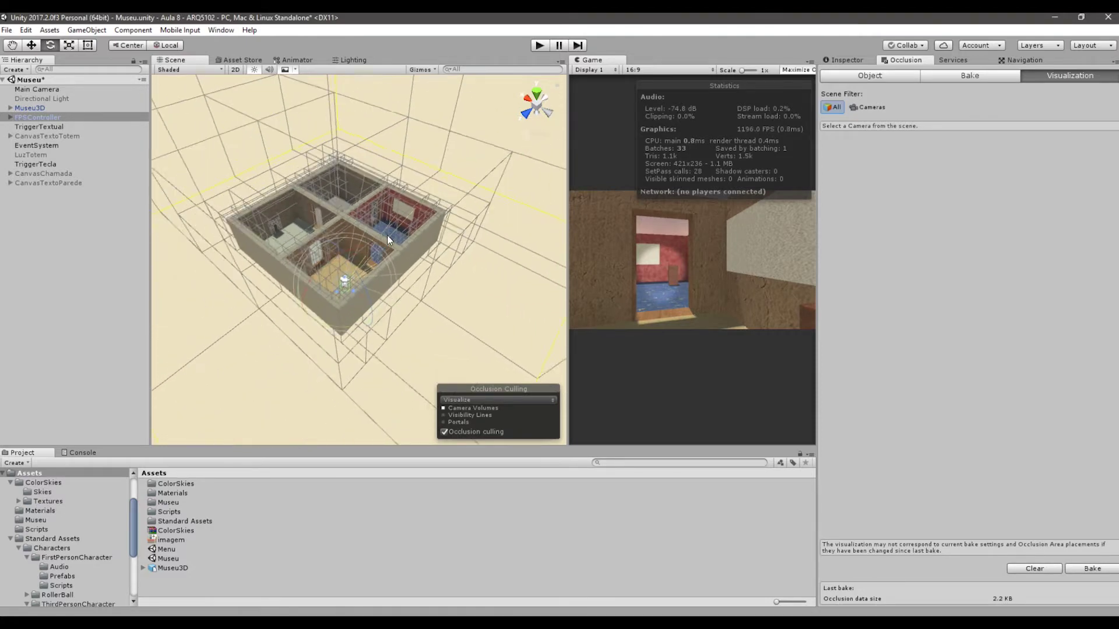
pyautogui.click(893, 78)
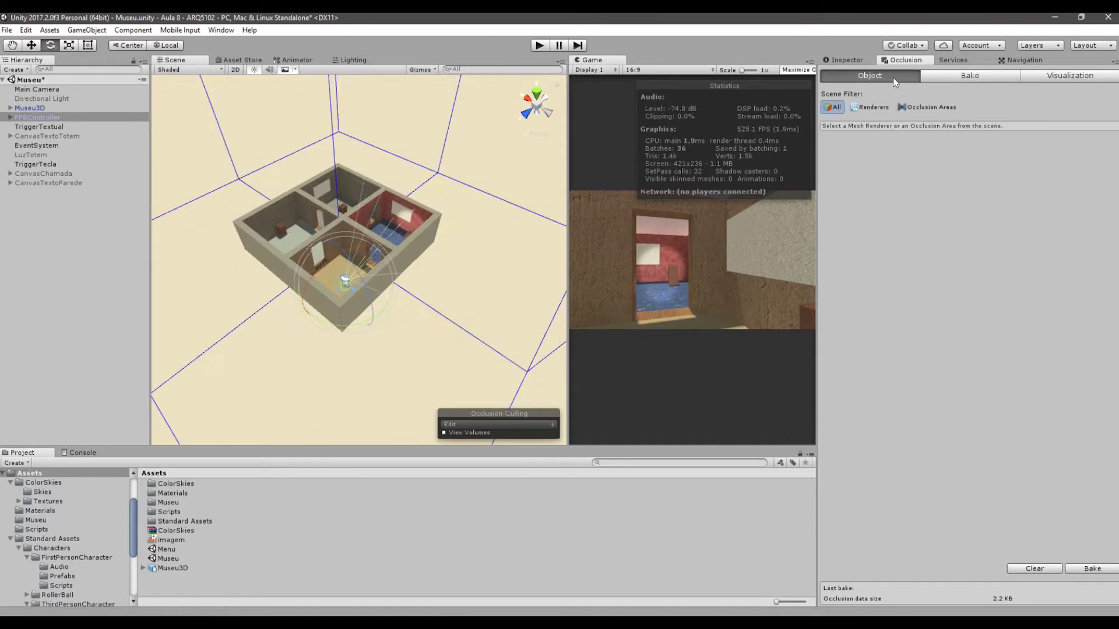
# - Examine the occlusion volumes around the museum from several angles, including the camera volumes in the occlusion visualization
pyautogui.scroll(-4, 452, 229)
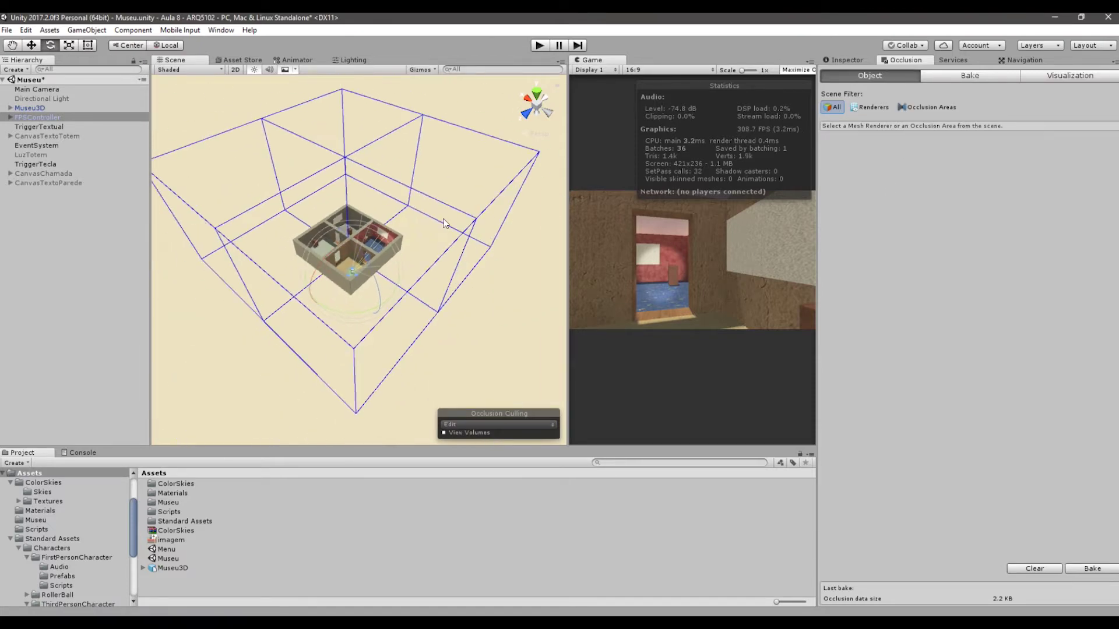
pyautogui.keyDown('alt'); pyautogui.moveTo(439, 211); pyautogui.dragTo(405, 292); pyautogui.keyUp('alt')
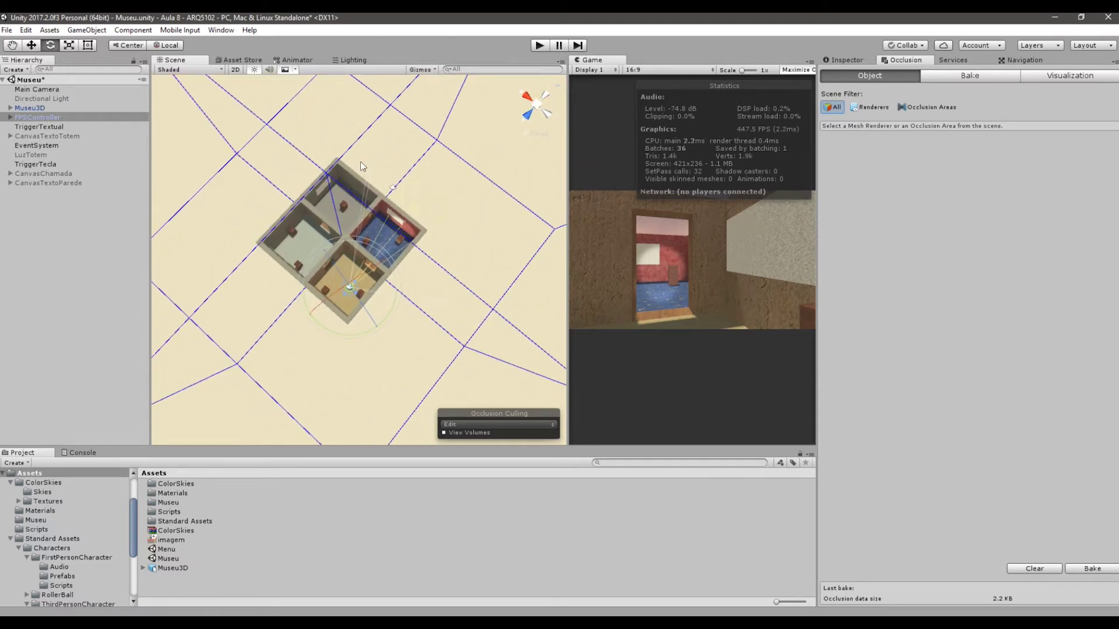
pyautogui.scroll(-3, 353, 303)
pyautogui.keyDown('alt'); pyautogui.moveTo(354, 305); pyautogui.dragTo(487, 135); pyautogui.keyUp('alt')
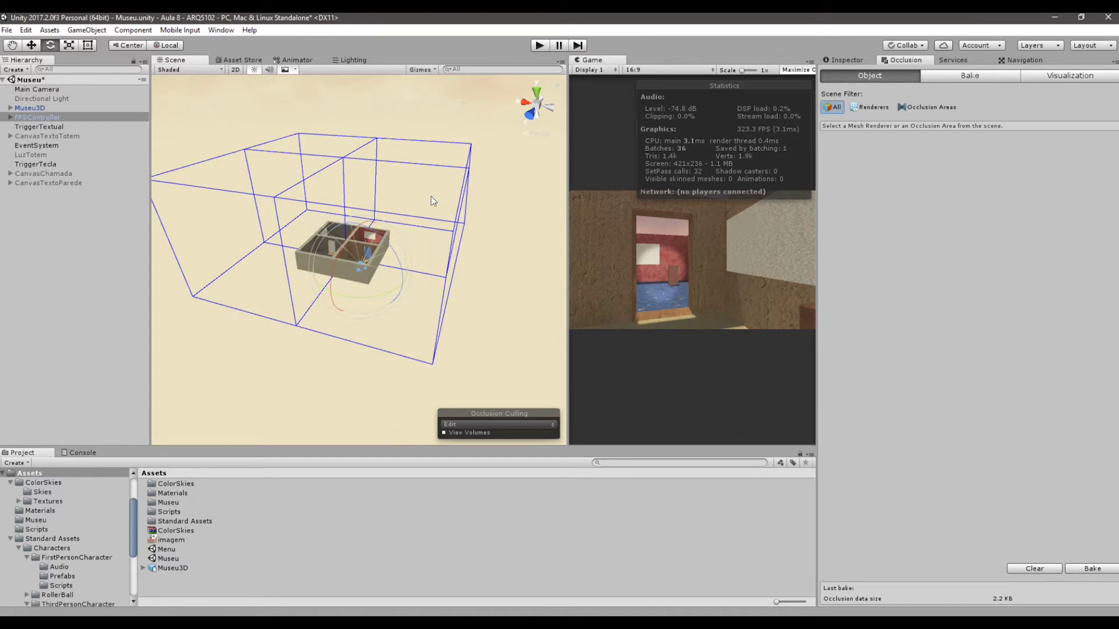
pyautogui.scroll(6, 442, 163)
pyautogui.keyDown('alt'); pyautogui.moveTo(440, 175); pyautogui.dragTo(430, 240); pyautogui.keyUp('alt')
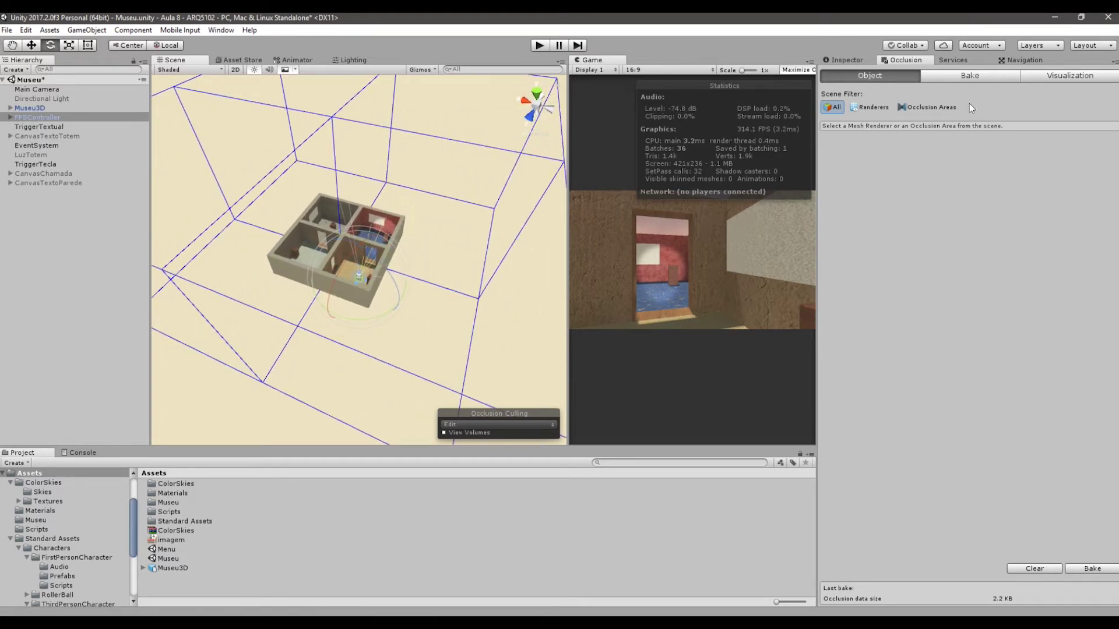
pyautogui.click(1054, 76)
pyautogui.scroll(4, 359, 272)
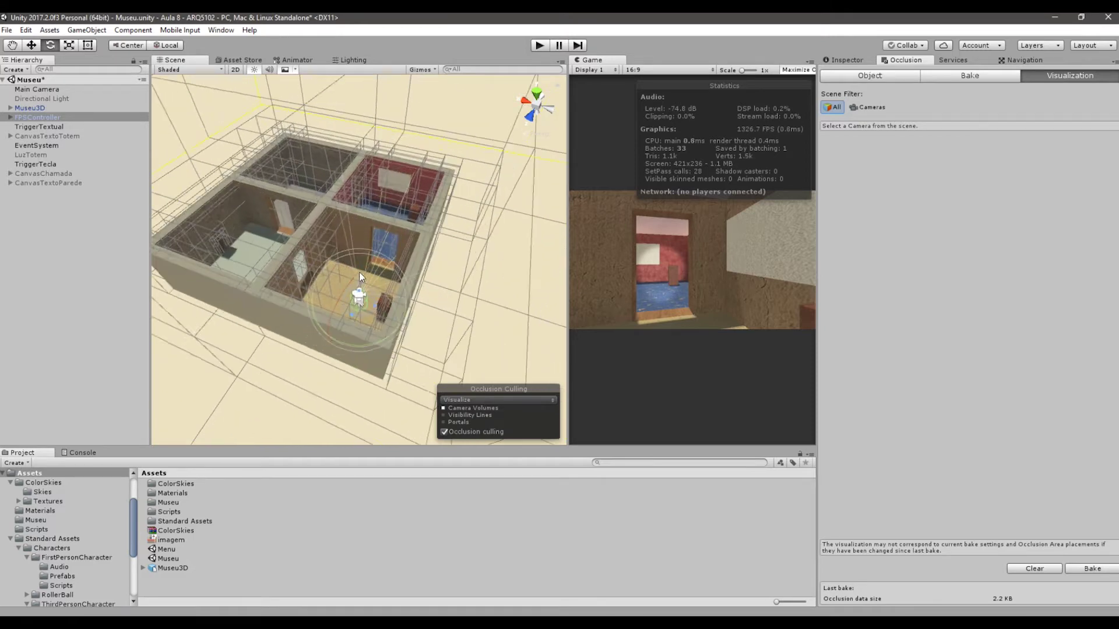
pyautogui.scroll(-2, 361, 268)
pyautogui.keyDown('alt'); pyautogui.moveTo(362, 265); pyautogui.dragTo(424, 269); pyautogui.keyUp('alt')
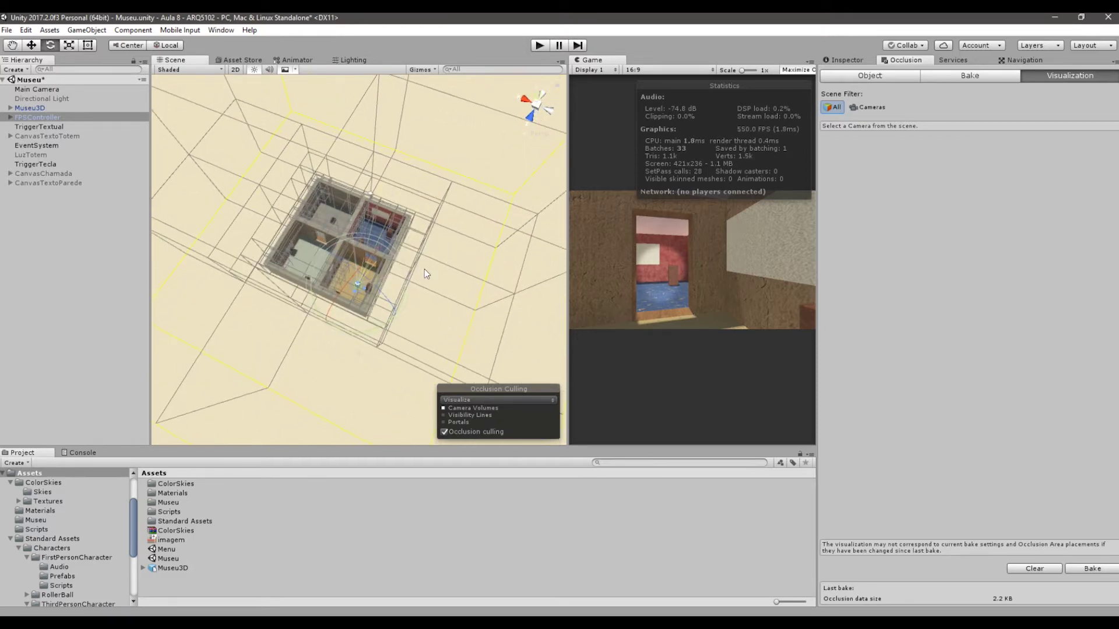
# - Rotate the FPSController about its vertical axis toward the doorway of the red-walled room with the blue floor
pyautogui.press('w')
pyautogui.press('e')
pyautogui.moveTo(368, 330); pyautogui.dragTo(417, 252)
pyautogui.scroll(6, 422, 247)
pyautogui.scroll(2, 441, 238)
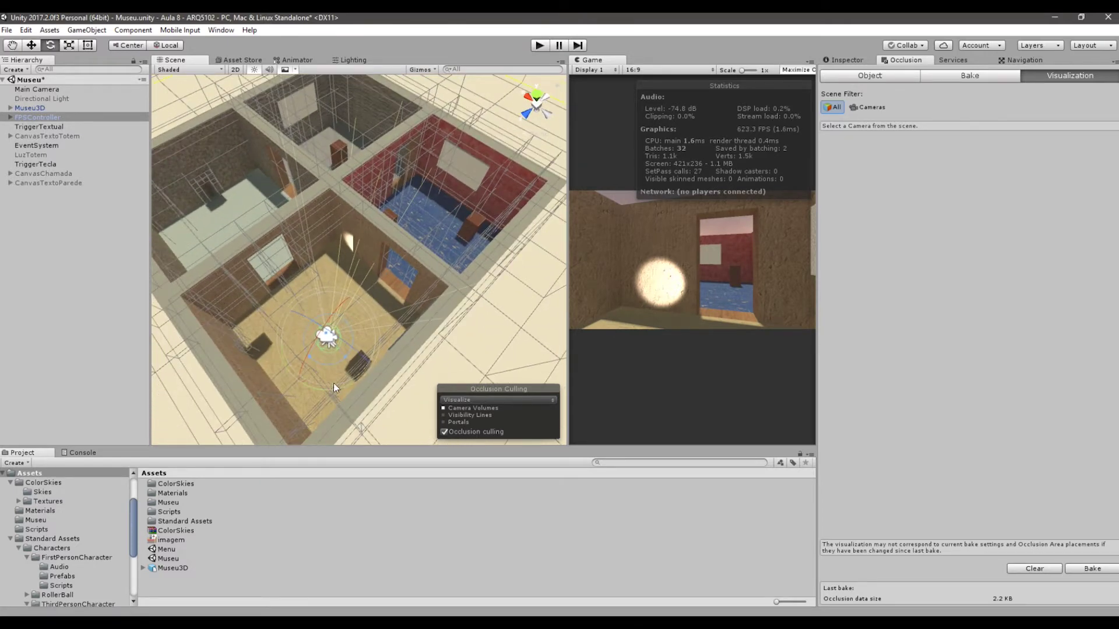
pyautogui.keyDown('alt'); pyautogui.moveTo(333, 383); pyautogui.dragTo(444, 366); pyautogui.keyUp('alt')
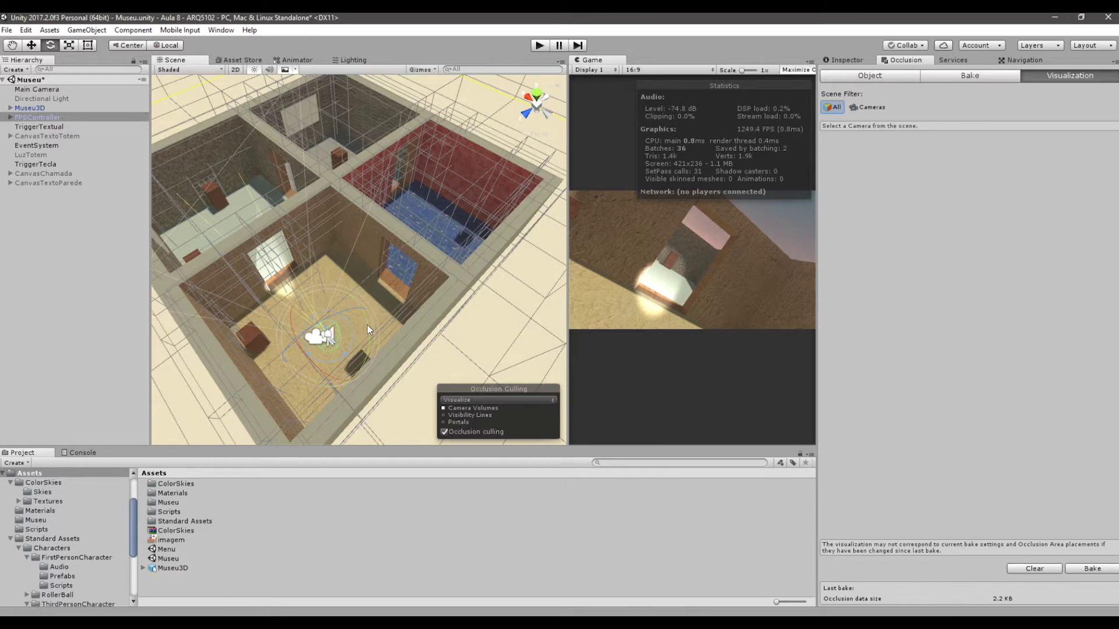
pyautogui.moveTo(367, 325); pyautogui.dragTo(456, 456)
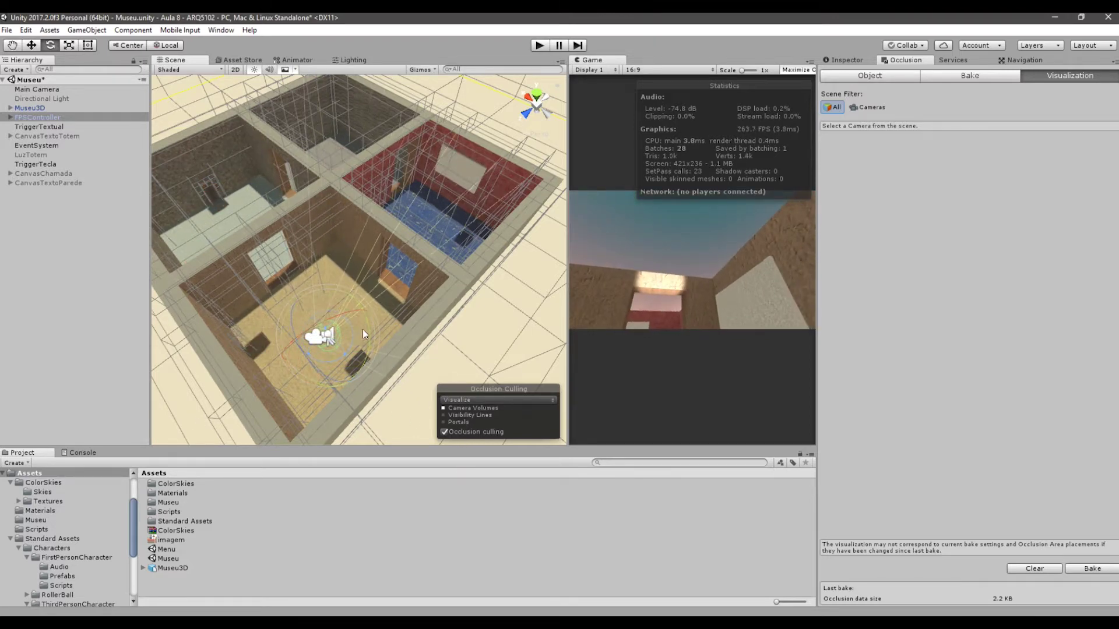
pyautogui.moveTo(362, 330); pyautogui.dragTo(376, 265)
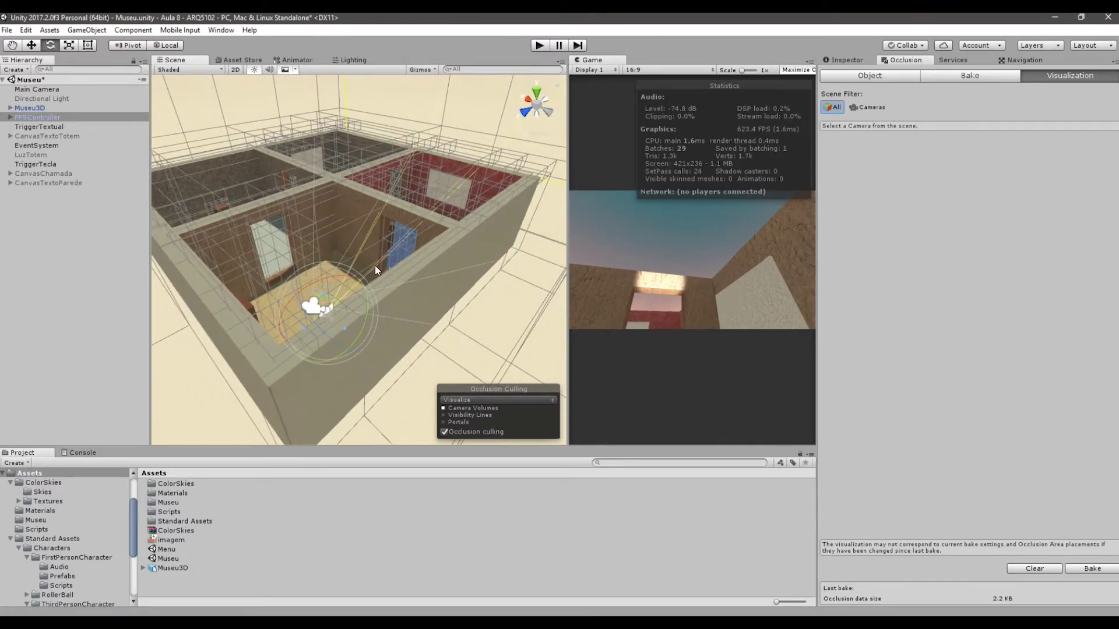
pyautogui.press('z')
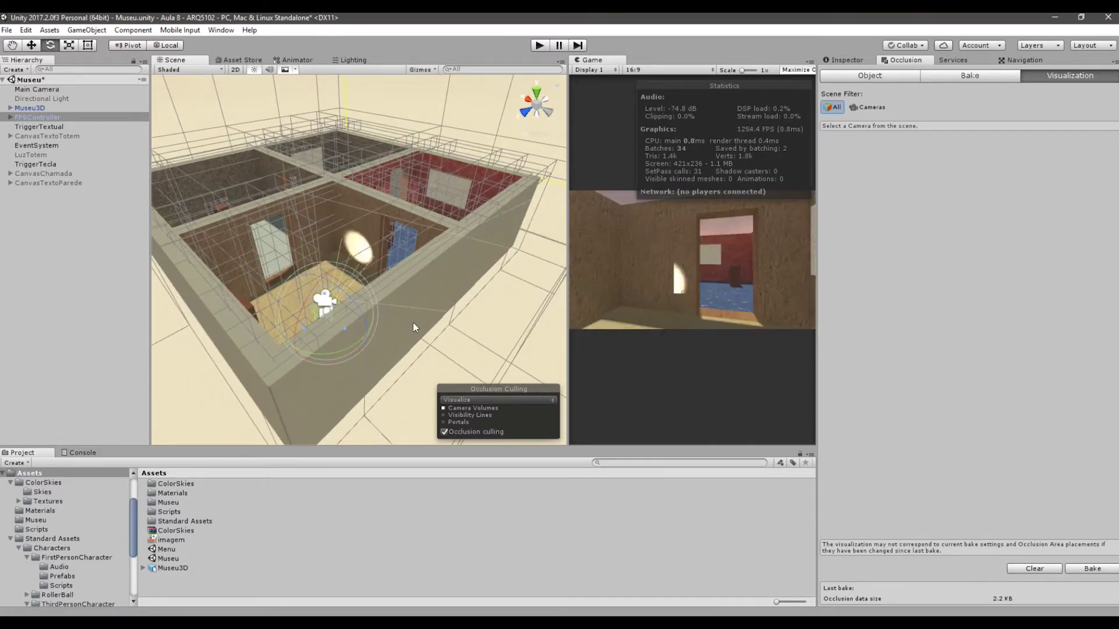
# - Turn the FPSController toward the wall corner between its room's two doorways, and clear the selection
pyautogui.keyDown('alt'); pyautogui.moveTo(402, 292); pyautogui.dragTo(385, 331); pyautogui.keyUp('alt')
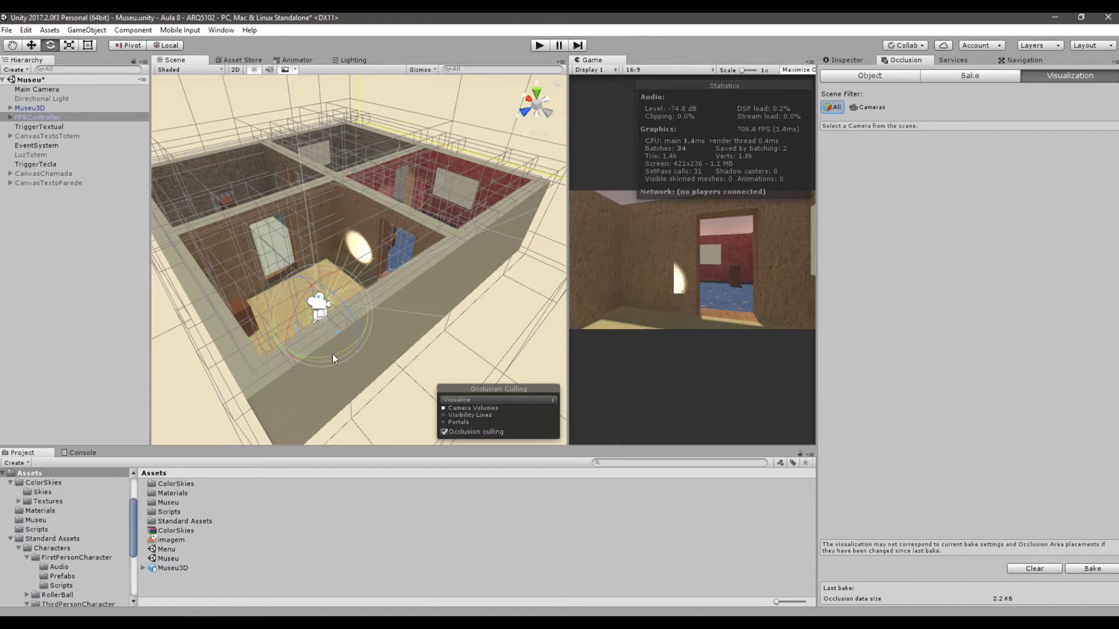
pyautogui.moveTo(333, 355); pyautogui.dragTo(419, 362)
pyautogui.moveTo(401, 314)
pyautogui.keyDown('alt'); pyautogui.mouseDown()
pyautogui.moveTo(387, 373)
pyautogui.moveTo(435, 331)
pyautogui.moveTo(236, 376)
pyautogui.moveTo(320, 349)
pyautogui.moveTo(404, 254)
pyautogui.moveTo(401, 213)
pyautogui.moveTo(388, 309)
pyautogui.mouseUp(); pyautogui.keyUp('alt')
pyautogui.moveTo(337, 361); pyautogui.dragTo(476, 322)
pyautogui.scroll(-5, 476, 322)
pyautogui.click(392, 314)
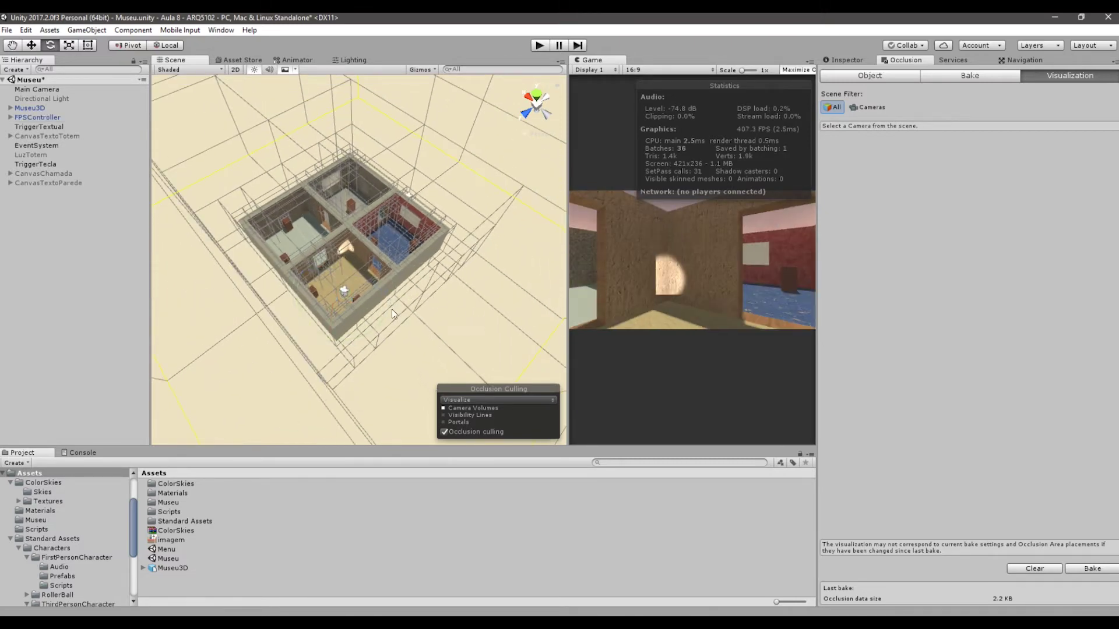
# - Reselect the FPSController and rotate it toward the doorway of the white-floored room
pyautogui.scroll(3, 392, 313)
pyautogui.click(337, 299)
pyautogui.scroll(3, 338, 301)
pyautogui.press('w')
pyautogui.scroll(2, 348, 331)
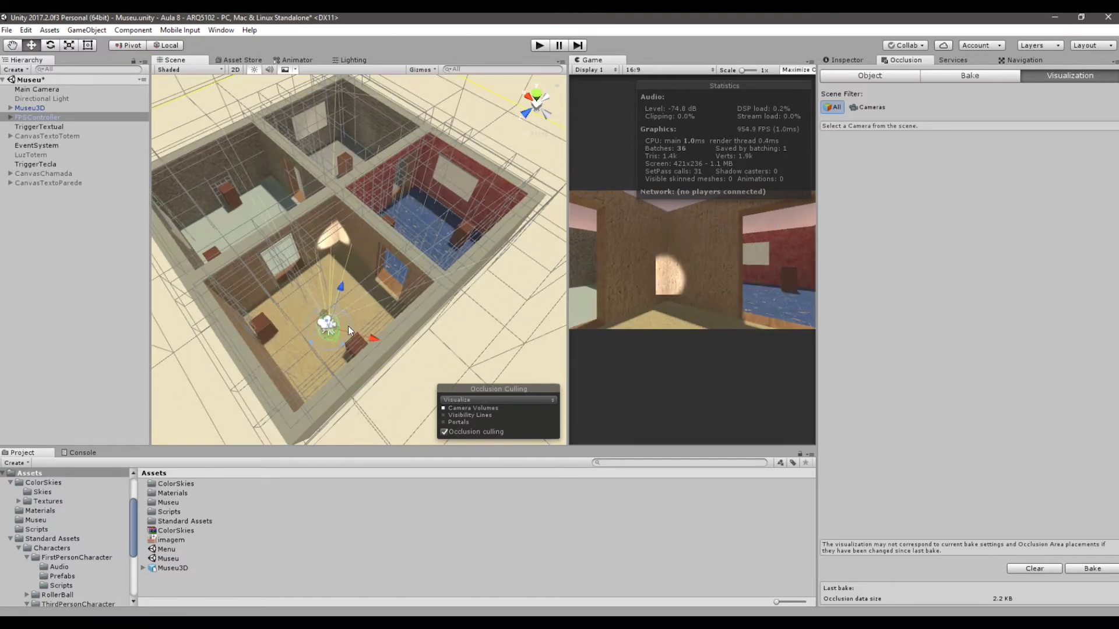
pyautogui.press('e')
pyautogui.scroll(3, 348, 328)
pyautogui.moveTo(331, 386); pyautogui.dragTo(398, 357)
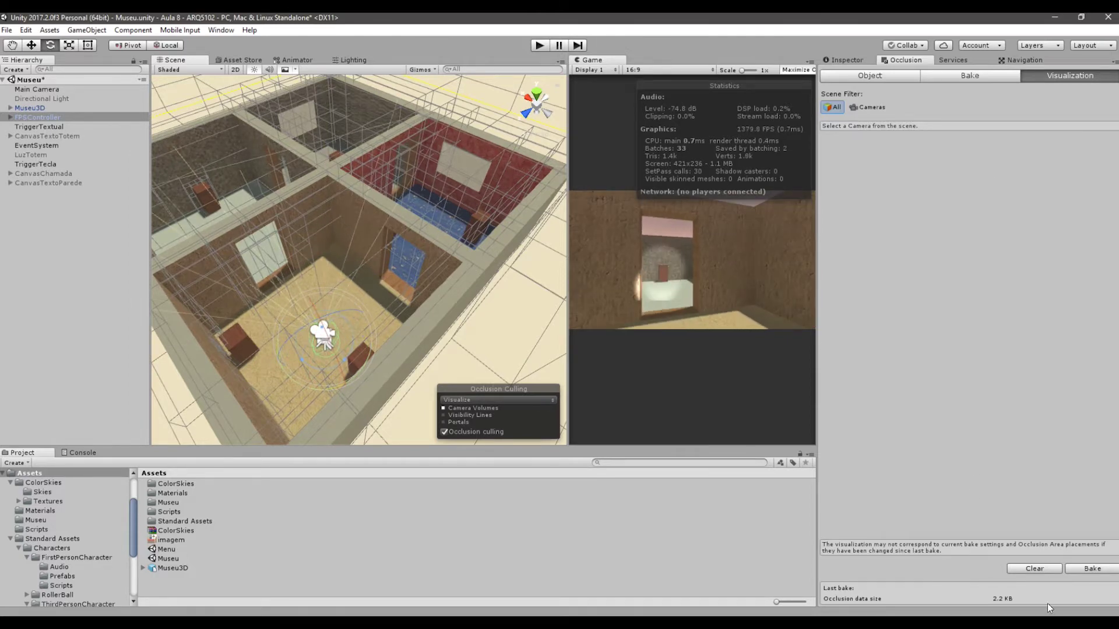
# - Bake the occlusion data again and inspect the camera volumes around the whole museum
pyautogui.click(1086, 567)
pyautogui.scroll(-5, 341, 261)
pyautogui.moveTo(402, 300)
pyautogui.keyDown('alt'); pyautogui.mouseDown()
pyautogui.moveTo(432, 315)
pyautogui.moveTo(460, 216)
pyautogui.moveTo(377, 334)
pyautogui.moveTo(344, 346)
pyautogui.moveTo(358, 366)
pyautogui.moveTo(407, 302)
pyautogui.mouseUp(); pyautogui.keyUp('alt')
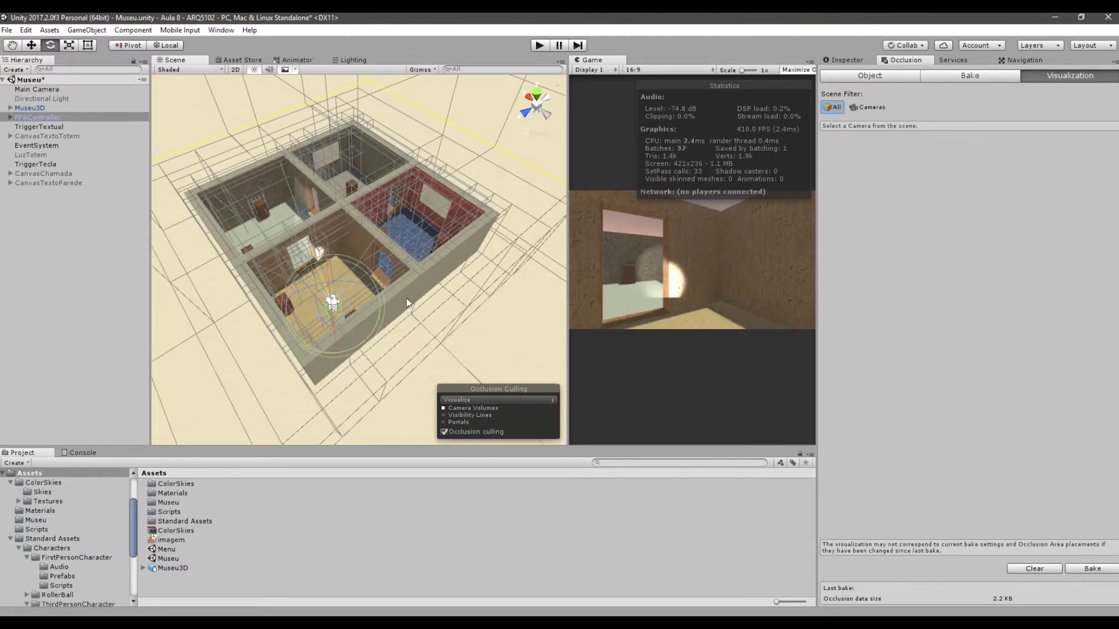
pyautogui.scroll(2, 407, 302)
pyautogui.scroll(-5, 479, 221)
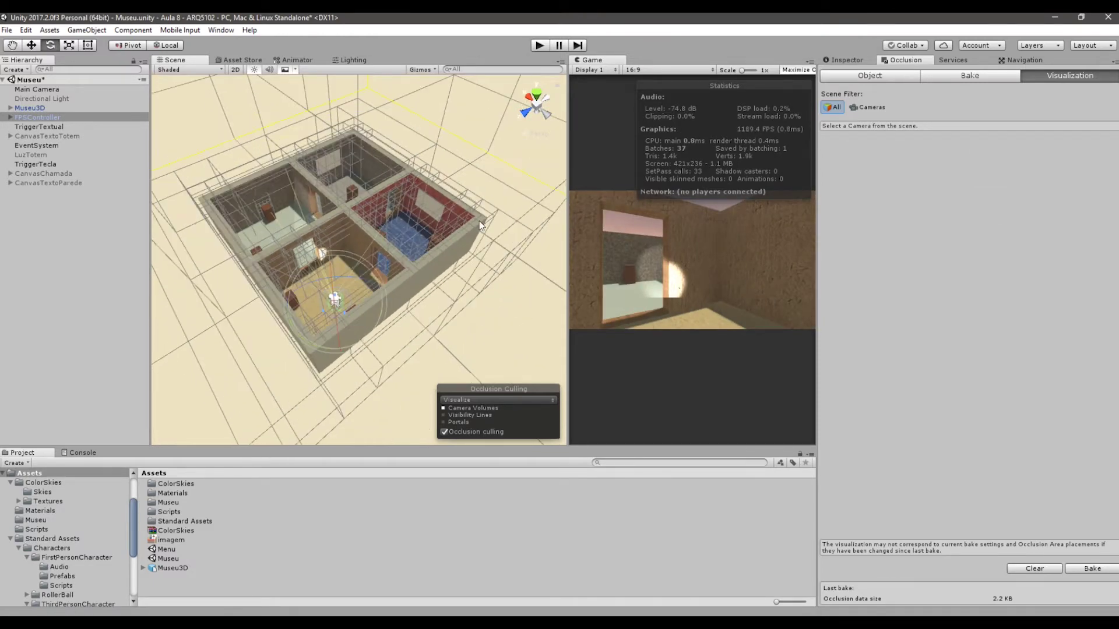
pyautogui.keyDown('alt'); pyautogui.moveTo(477, 222); pyautogui.dragTo(399, 146); pyautogui.keyUp('alt')
# - Set Smallest Occluder to 1, rebake the occlusion data, and inspect the smaller volumes around the museum's rooms
pyautogui.click(964, 77)
pyautogui.press('e')
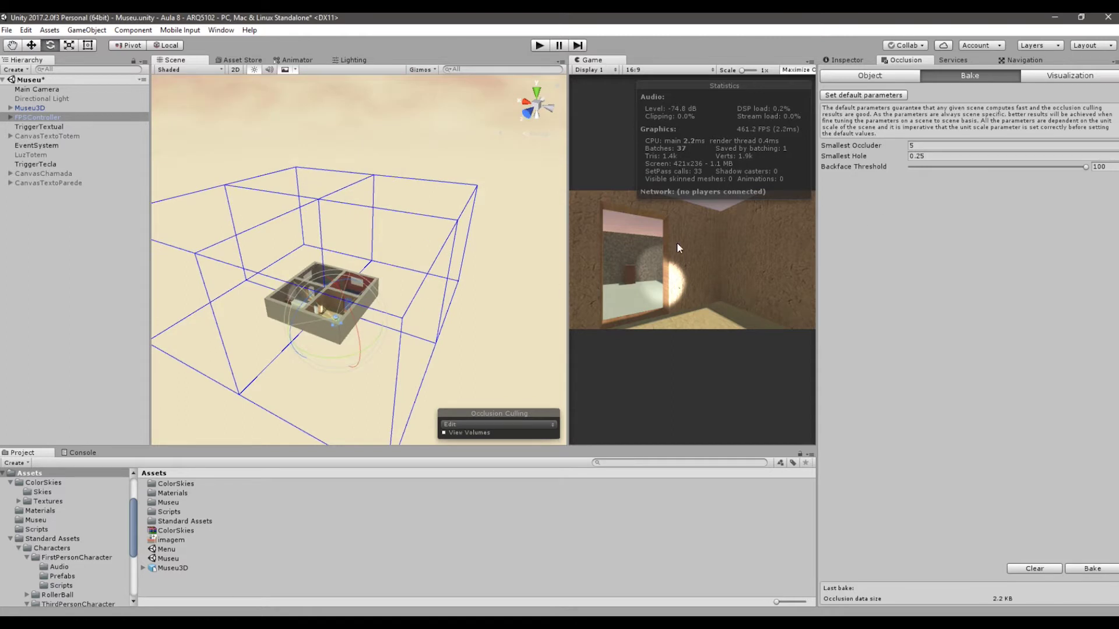
pyautogui.scroll(5, 380, 344)
pyautogui.scroll(-4, 515, 309)
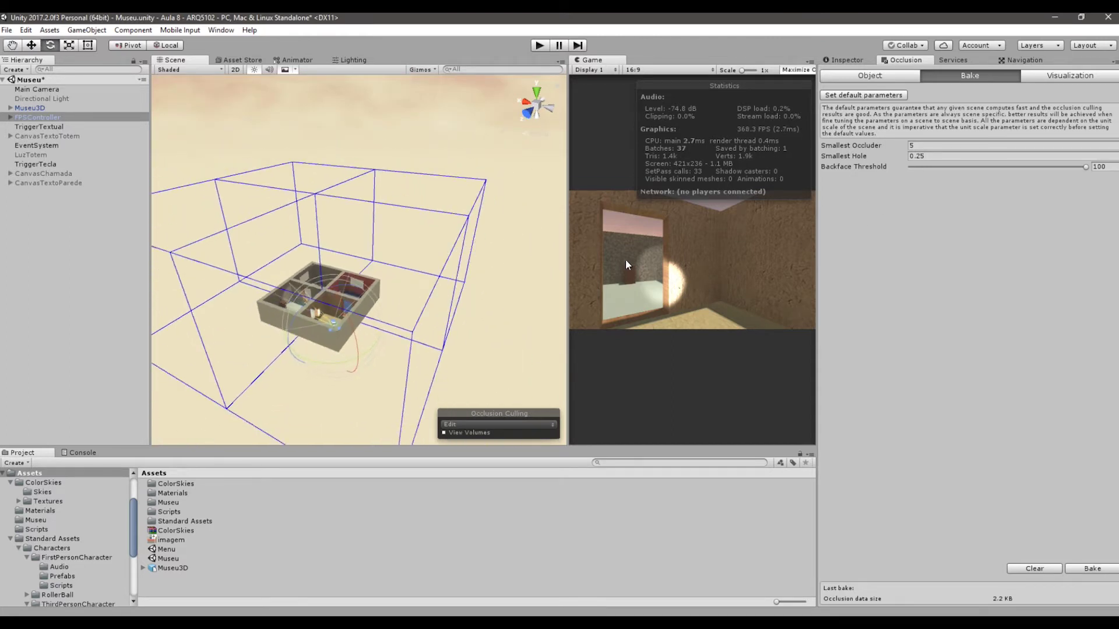
pyautogui.click(933, 145)
pyautogui.write('1')
pyautogui.scroll(5, 359, 302)
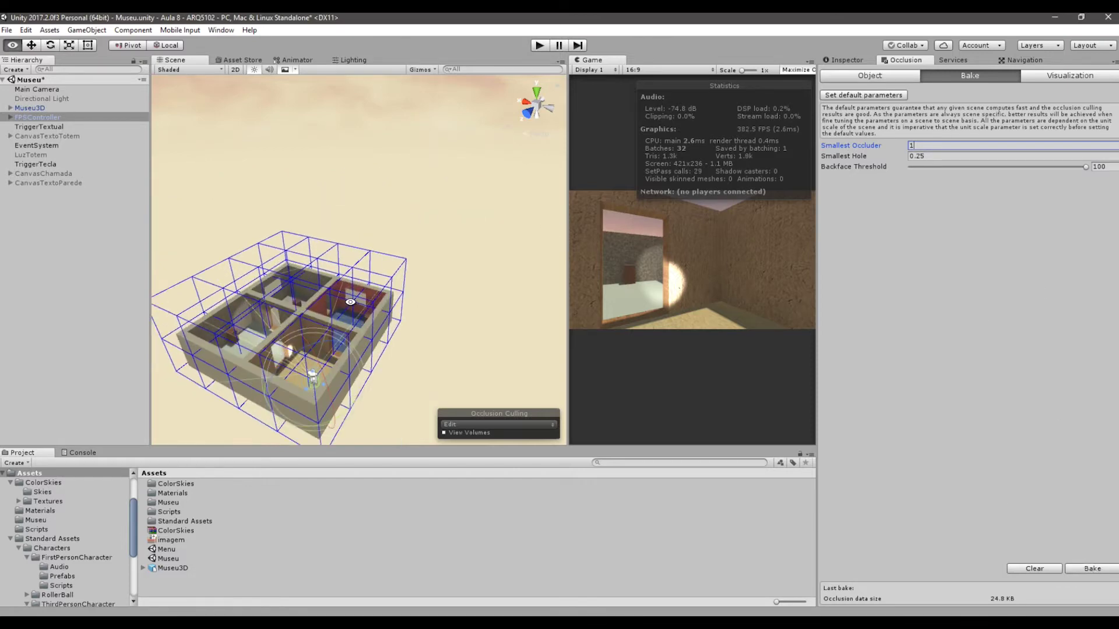
pyautogui.keyDown('alt'); pyautogui.moveTo(350, 303); pyautogui.dragTo(370, 376); pyautogui.keyUp('alt')
pyautogui.scroll(5, 357, 311)
pyautogui.scroll(2, 356, 372)
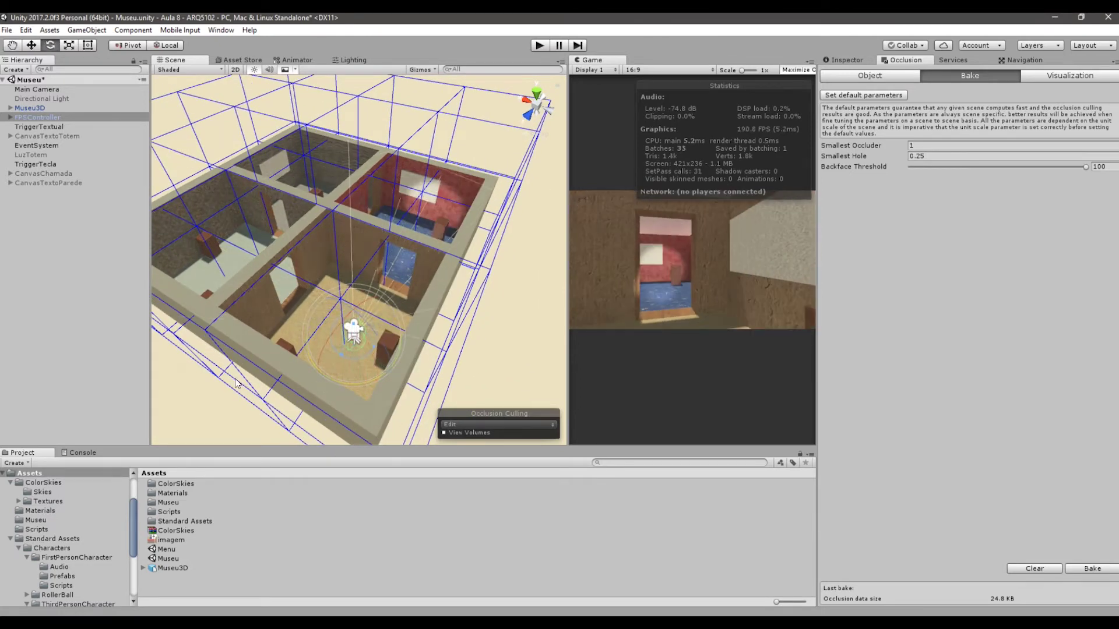
# - Display the occlusion visualization and turn the FPSController toward the corner between the two doorways
pyautogui.click(1088, 79)
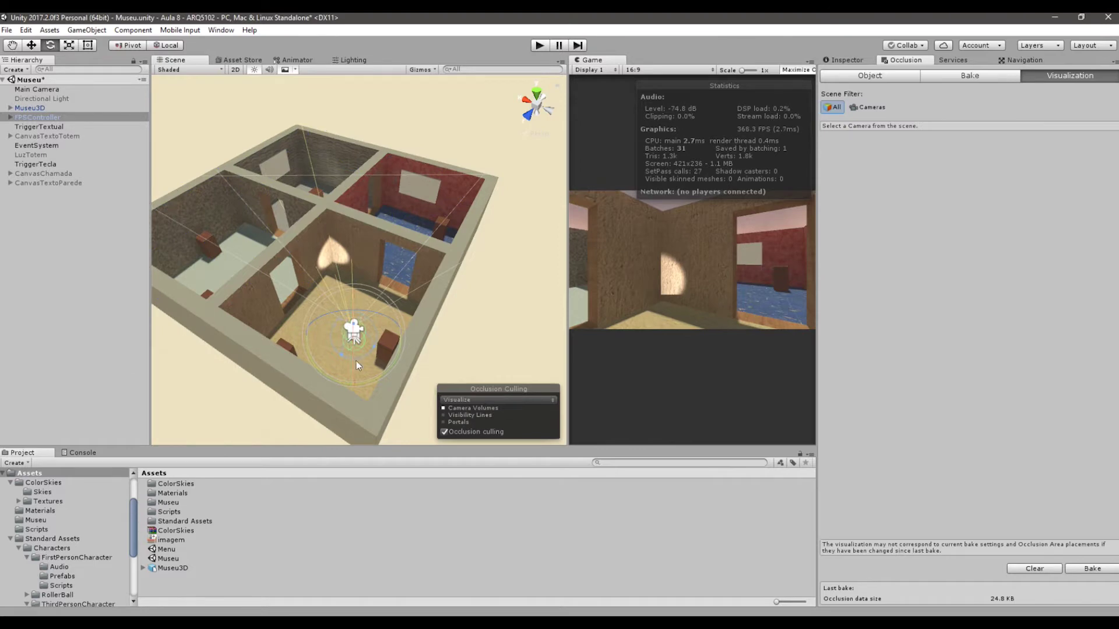
pyautogui.moveTo(364, 382); pyautogui.dragTo(387, 369)
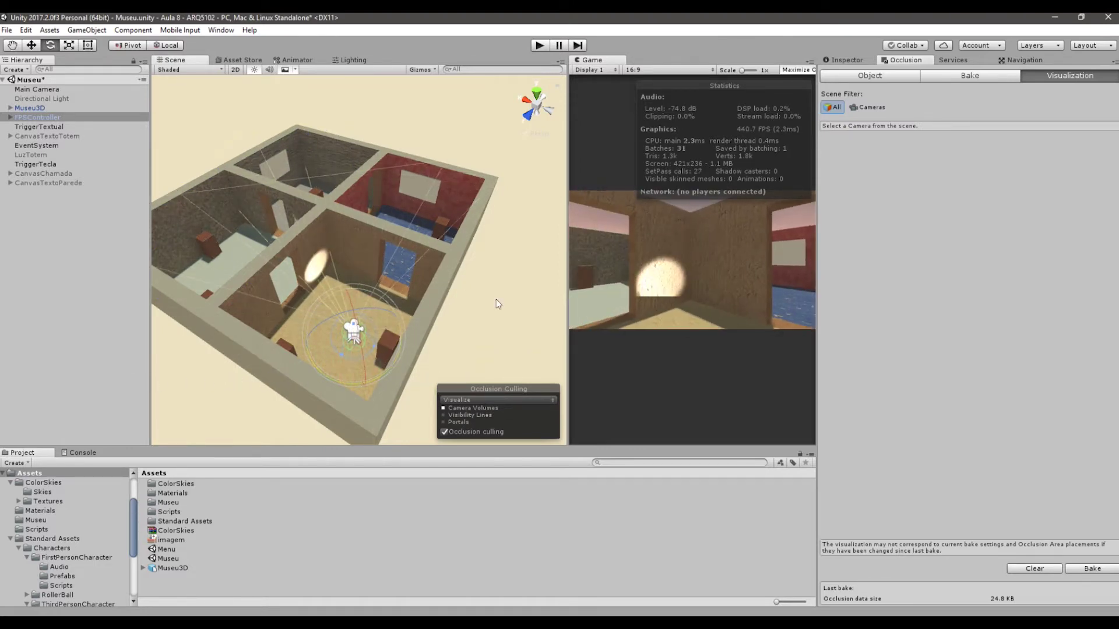
pyautogui.keyDown('alt'); pyautogui.moveTo(498, 304); pyautogui.dragTo(445, 153); pyautogui.keyUp('alt')
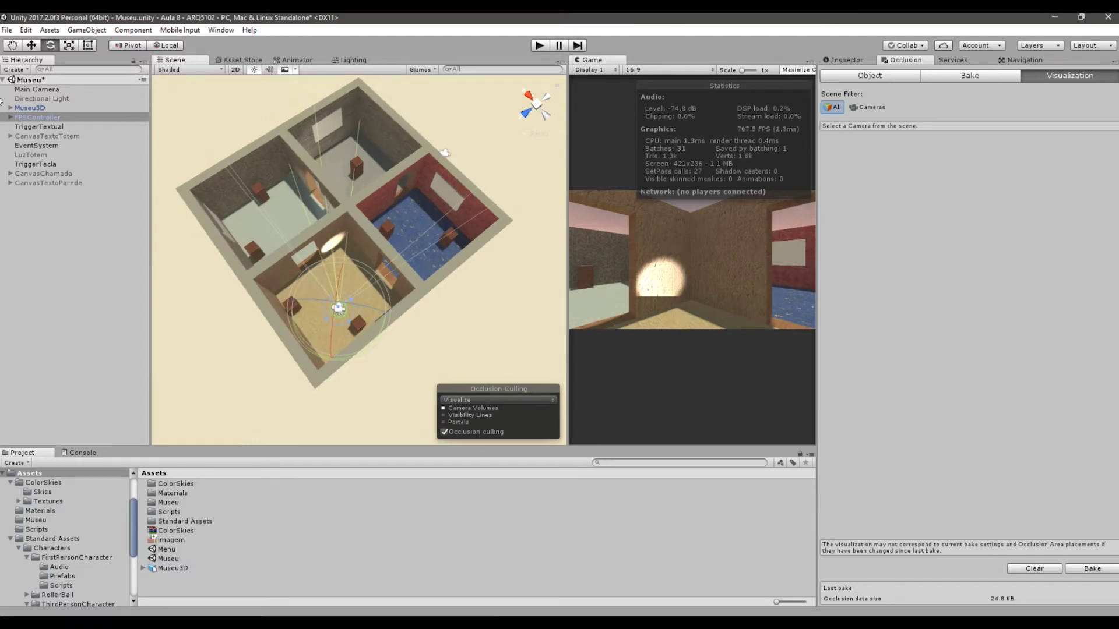
# - Select the FPSController's FirstPersonCharacter camera and turn it toward the adjoining rooms to examine what is culled from its view
pyautogui.click(9, 116)
pyautogui.click(33, 127)
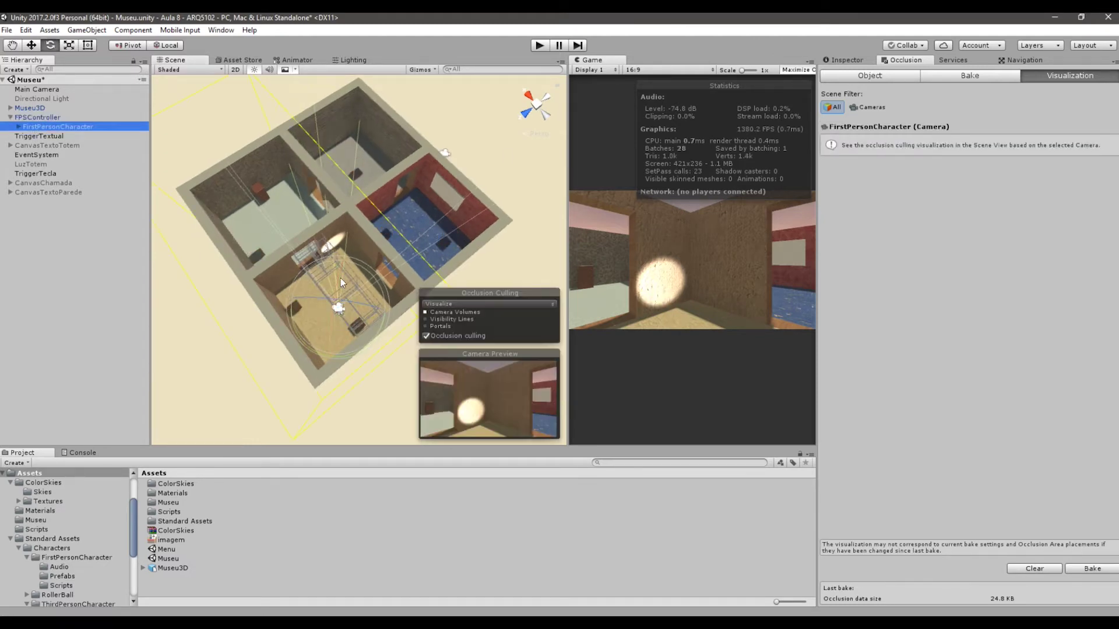
pyautogui.keyDown('alt'); pyautogui.moveTo(340, 278); pyautogui.dragTo(531, 186); pyautogui.keyUp('alt')
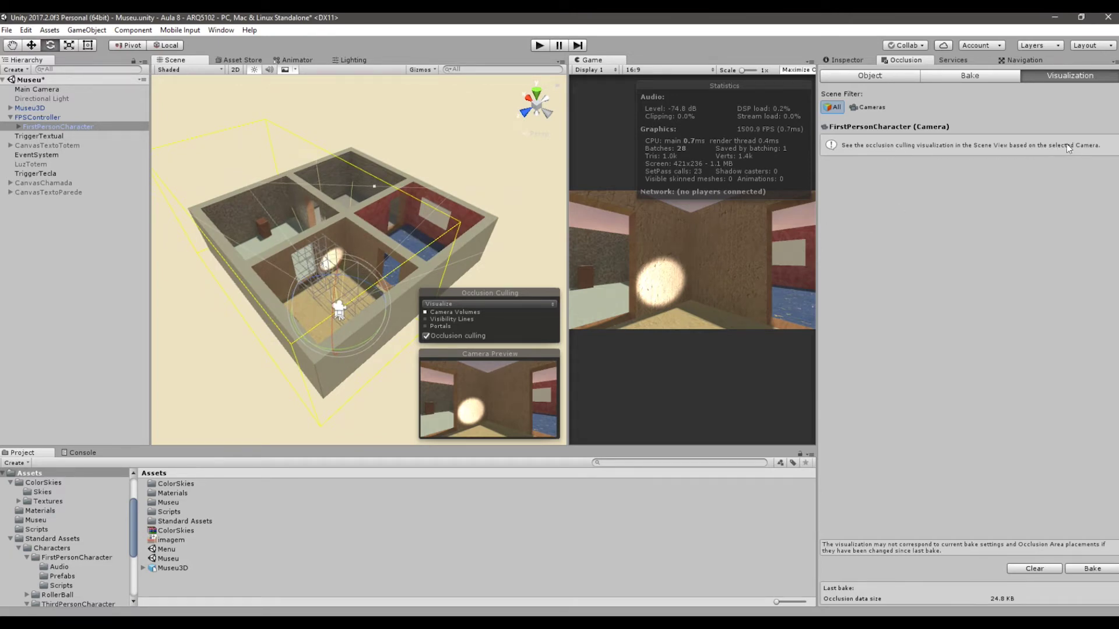
pyautogui.moveTo(338, 350); pyautogui.dragTo(410, 324)
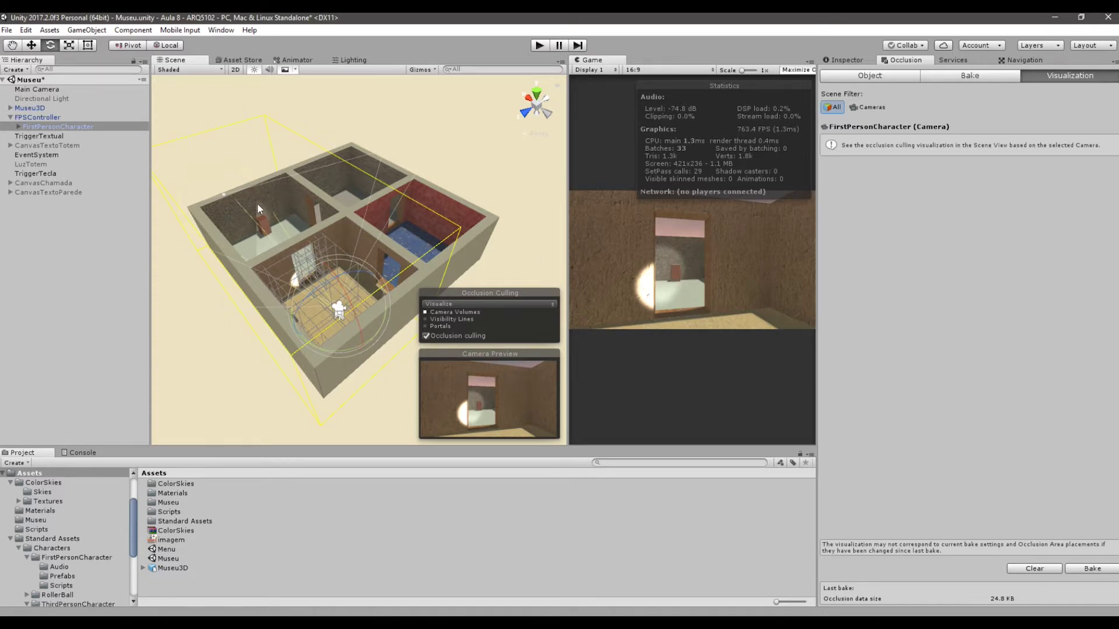
pyautogui.moveTo(344, 349); pyautogui.dragTo(187, 351)
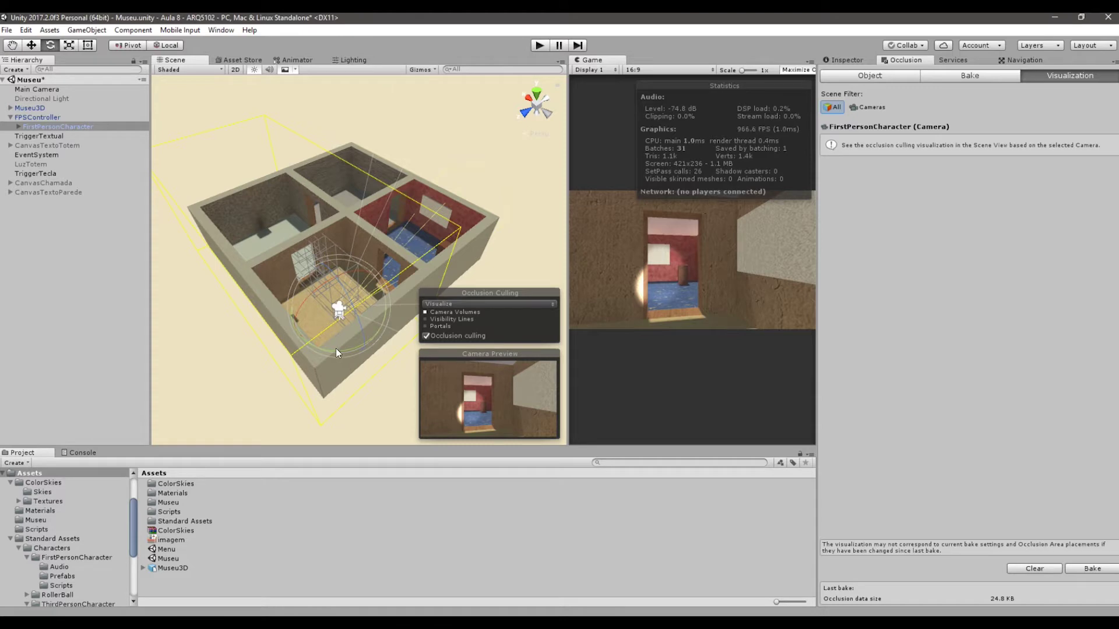
pyautogui.moveTo(352, 344); pyautogui.dragTo(355, 335)
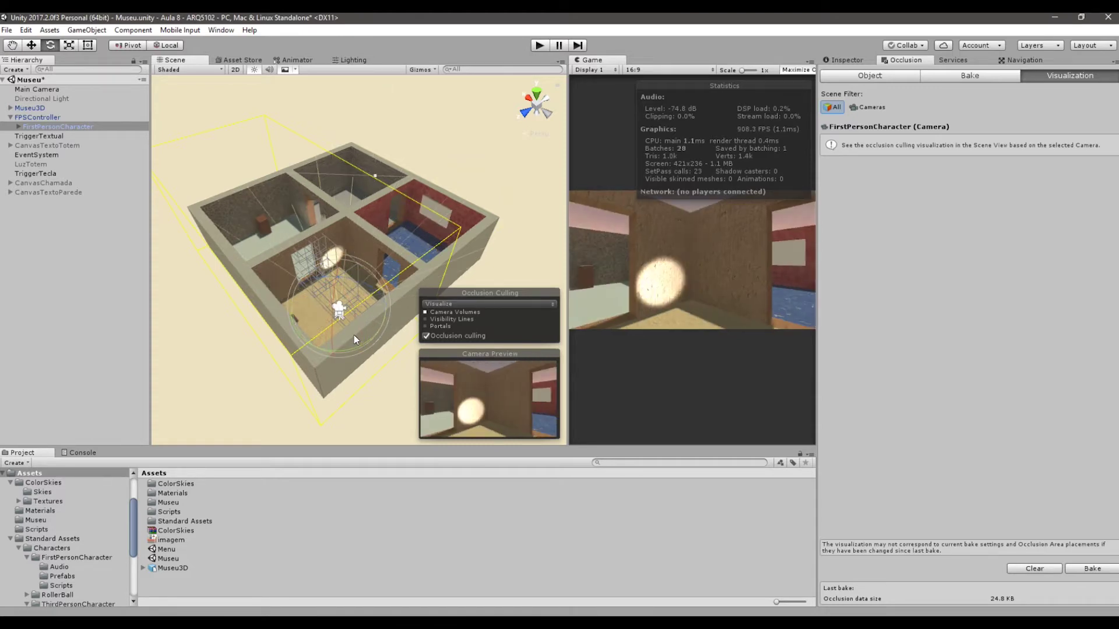
# - Select the FPSController again and rotate it toward the doorway of the red-walled room
pyautogui.click(355, 334)
pyautogui.keyDown('alt'); pyautogui.moveTo(430, 291); pyautogui.dragTo(432, 248); pyautogui.keyUp('alt')
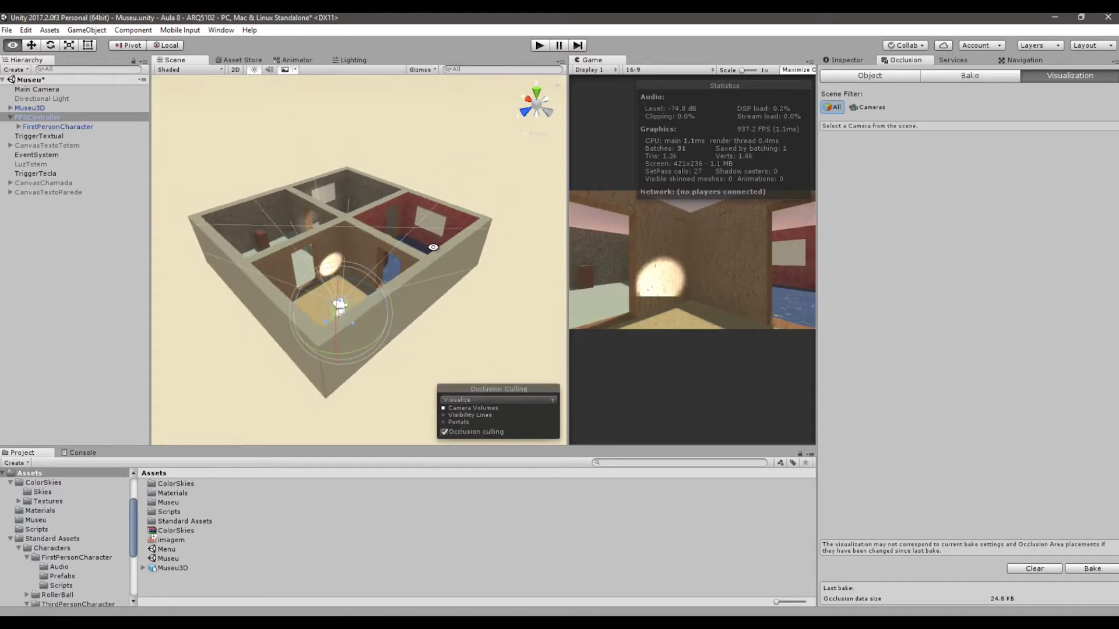
pyautogui.moveTo(361, 352); pyautogui.dragTo(267, 359)
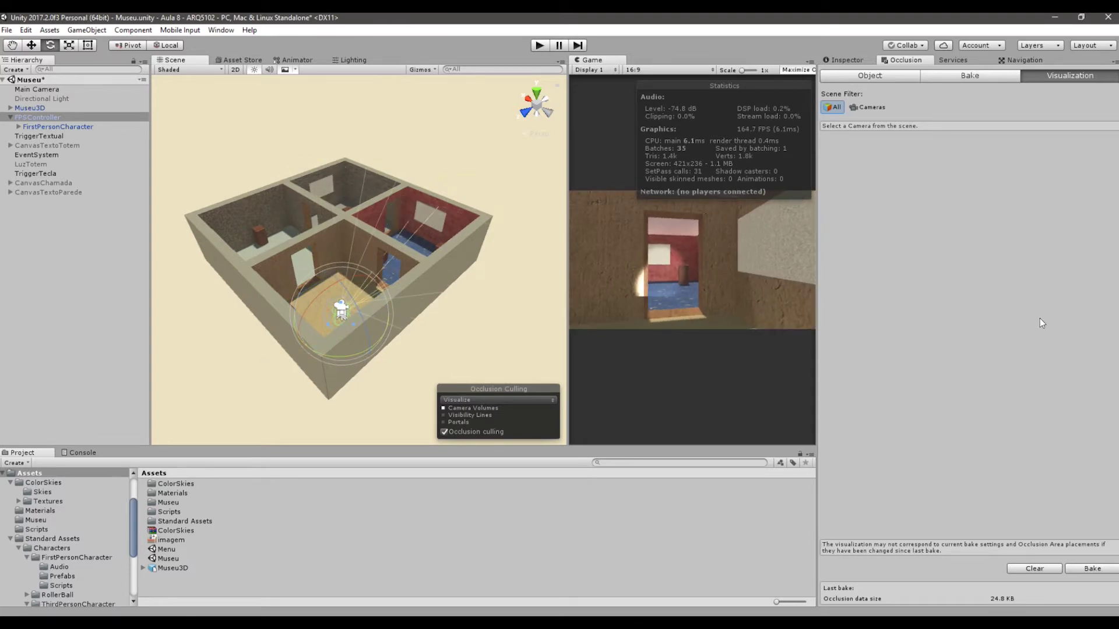
# - Set Smallest Occluder to 0.5, rebake the occlusion data, and inspect the denser volumes around the museum
pyautogui.click(967, 75)
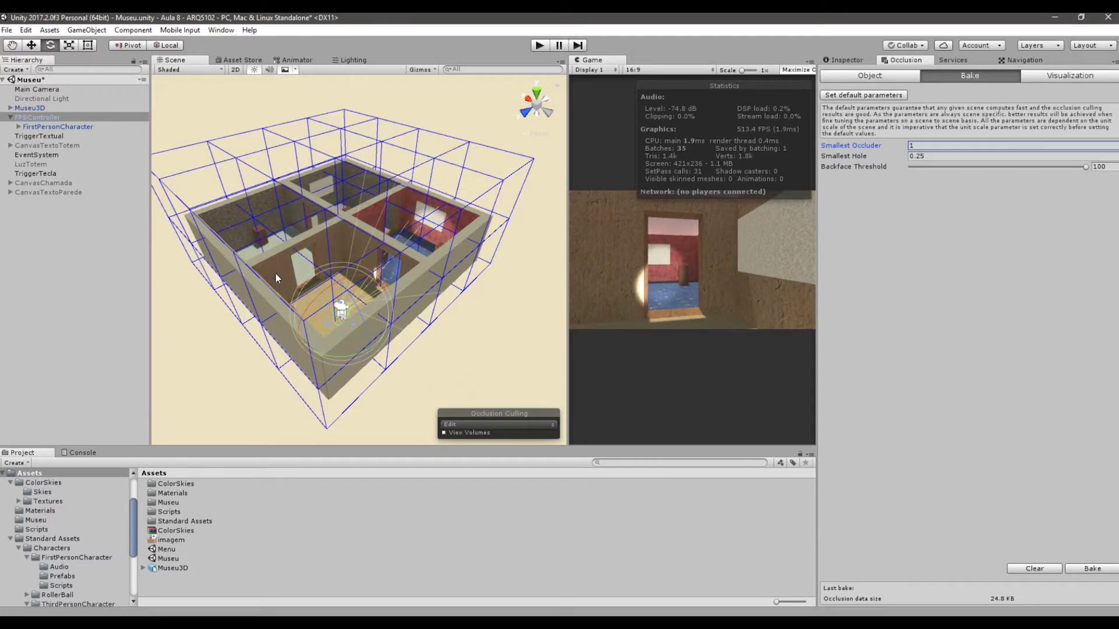
pyautogui.keyDown('alt'); pyautogui.moveTo(275, 273); pyautogui.dragTo(524, 300); pyautogui.keyUp('alt')
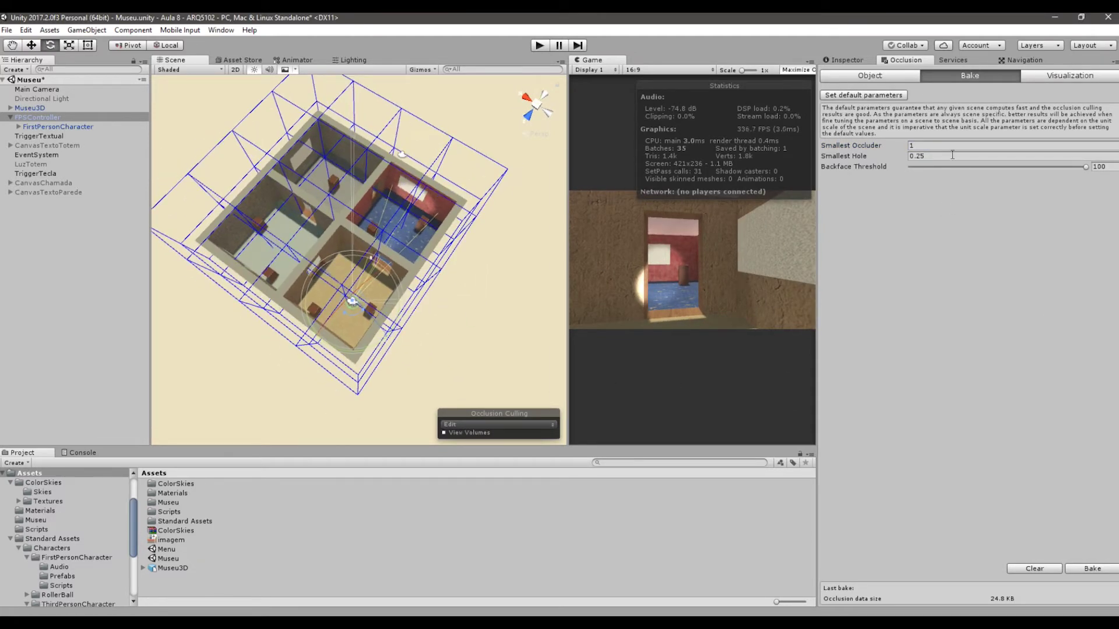
pyautogui.click(943, 146)
pyautogui.click(1076, 567)
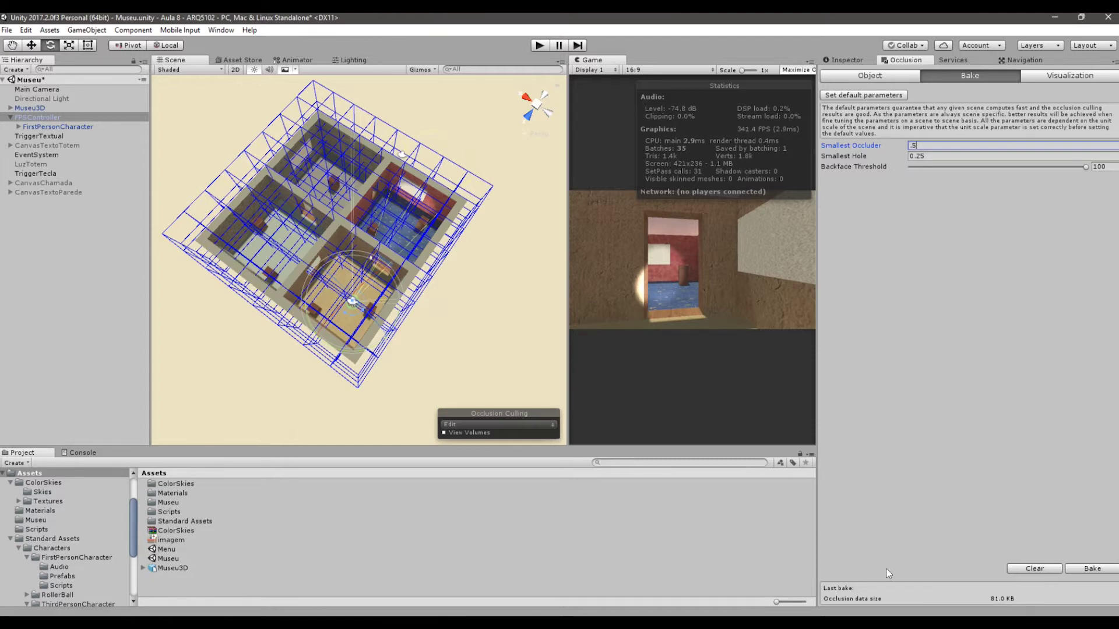
pyautogui.keyDown('alt'); pyautogui.moveTo(489, 313); pyautogui.dragTo(467, 315); pyautogui.keyUp('alt')
pyautogui.scroll(2, 375, 328)
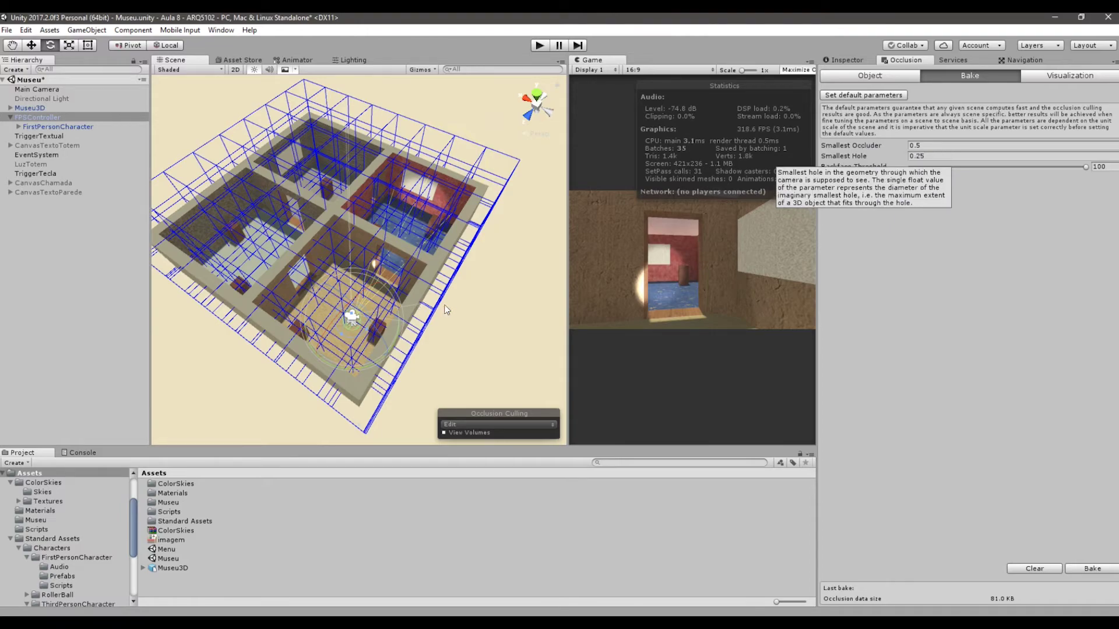
# - Inspect the baked volumes around the museum and display the occlusion visualization for the FirstPersonCharacter camera
pyautogui.keyDown('alt'); pyautogui.moveTo(446, 309); pyautogui.dragTo(457, 201); pyautogui.keyUp('alt')
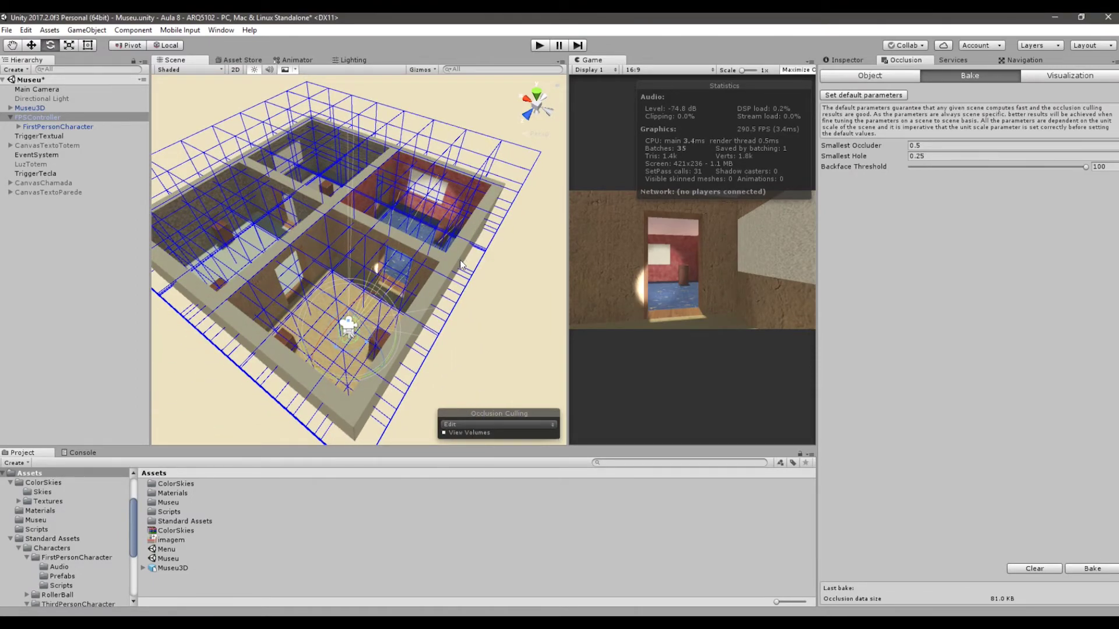
pyautogui.keyDown('alt'); pyautogui.moveTo(460, 260); pyautogui.dragTo(489, 215); pyautogui.keyUp('alt')
pyautogui.click(1063, 76)
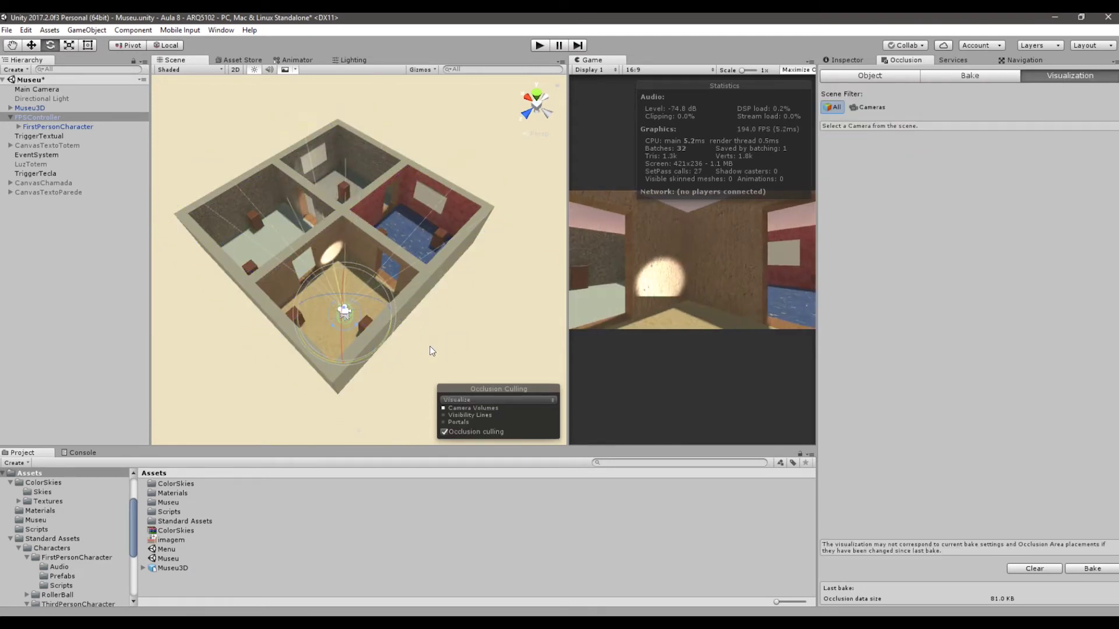
pyautogui.click(41, 127)
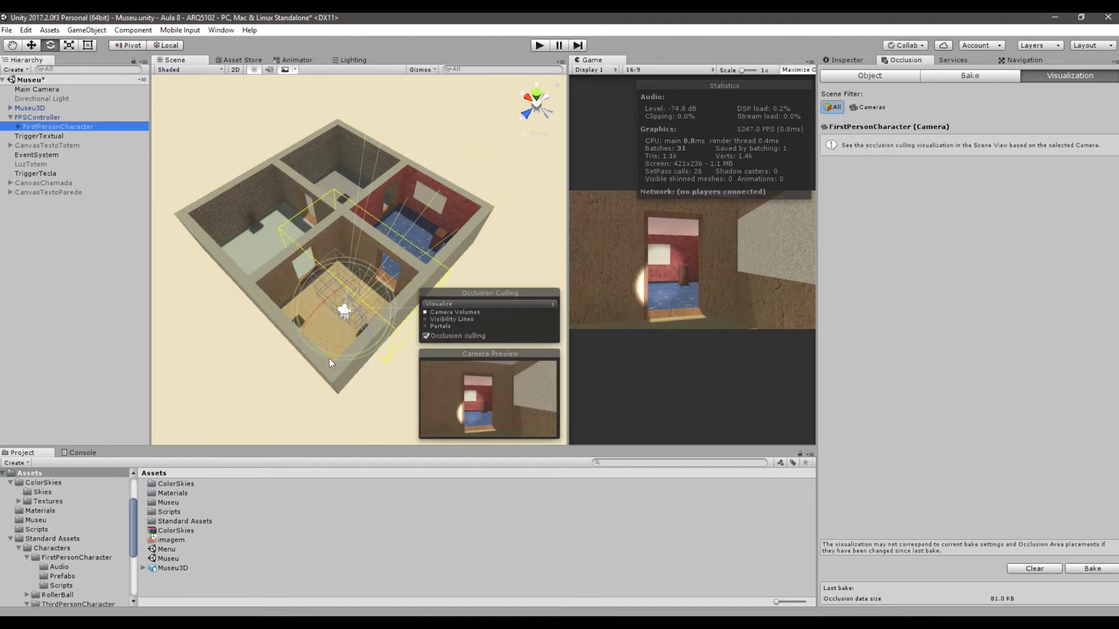
# - Turn the camera toward the doorway of the pale-floored room, examine the culled objects from several angles, and undo the turn
pyautogui.moveTo(332, 358); pyautogui.dragTo(489, 327)
pyautogui.scroll(2, 400, 328)
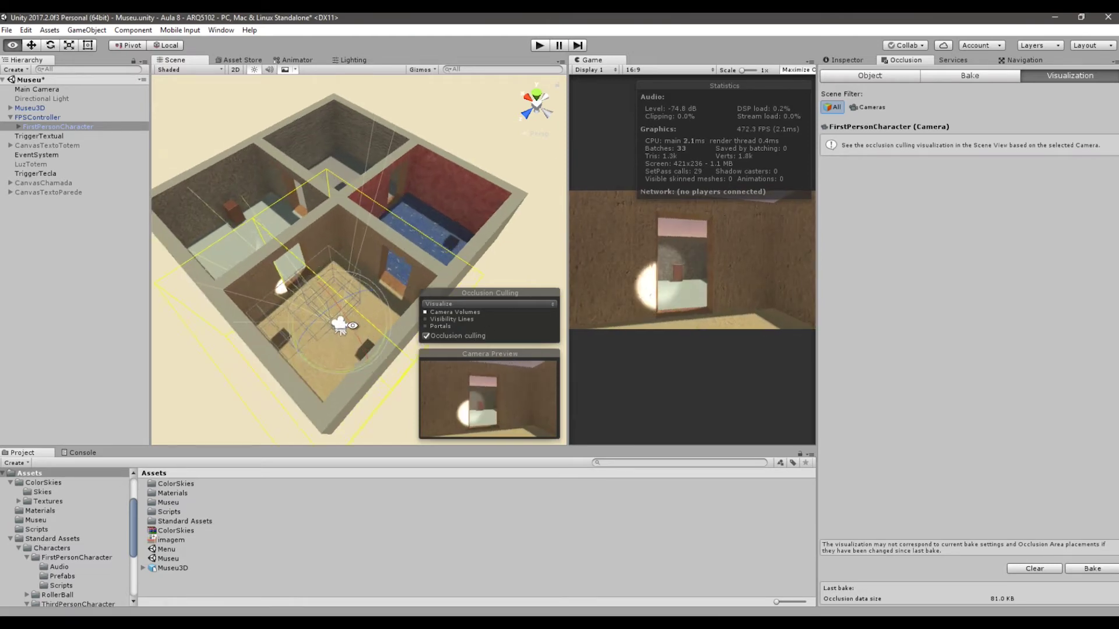
pyautogui.keyDown('alt'); pyautogui.moveTo(335, 321); pyautogui.dragTo(389, 344); pyautogui.keyUp('alt')
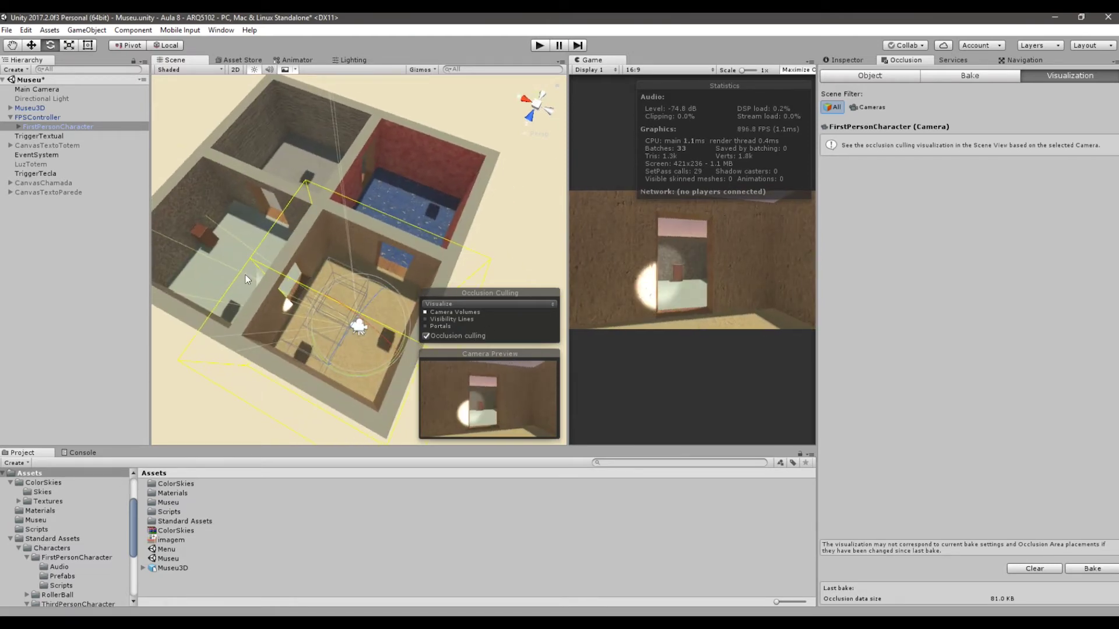
pyautogui.scroll(2, 376, 347)
pyautogui.keyDown('alt'); pyautogui.moveTo(376, 343); pyautogui.dragTo(398, 393); pyautogui.keyUp('alt')
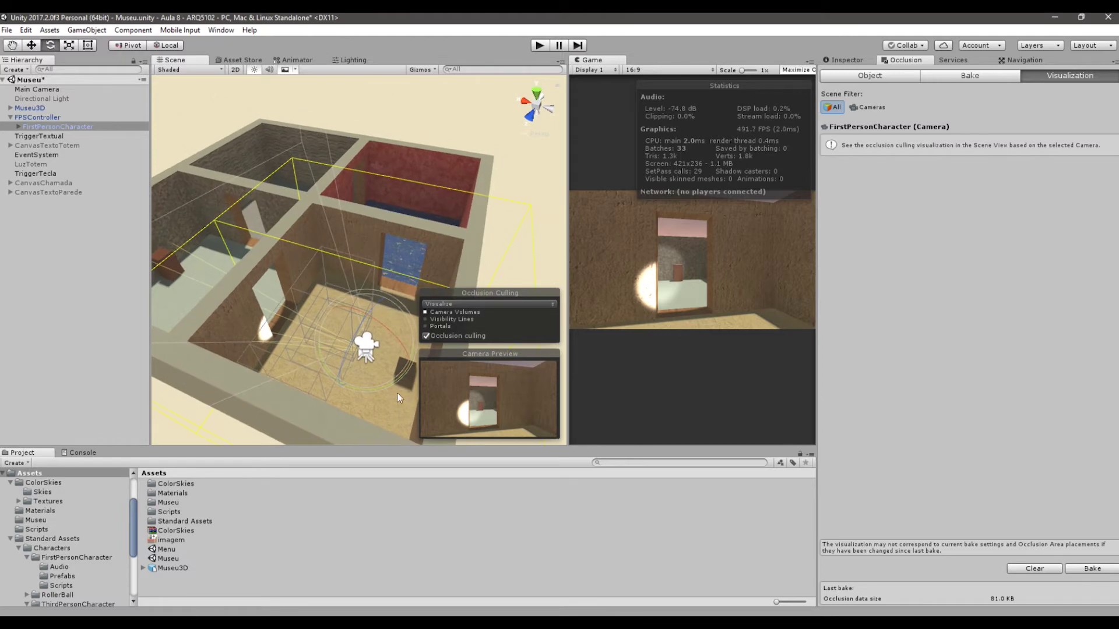
pyautogui.scroll(-3, 382, 358)
pyautogui.keyDown('alt'); pyautogui.moveTo(373, 345); pyautogui.dragTo(330, 338); pyautogui.keyUp('alt')
pyautogui.hotkey('ctrl', 'z')
pyautogui.hotkey('ctrl', 'z')
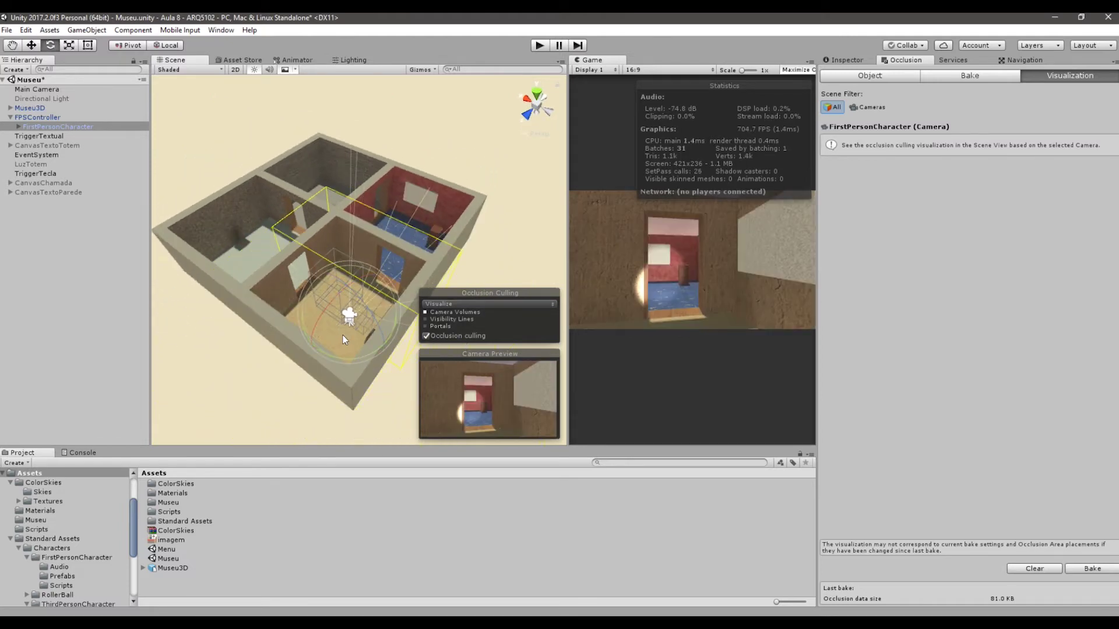
pyautogui.scroll(-2, 343, 336)
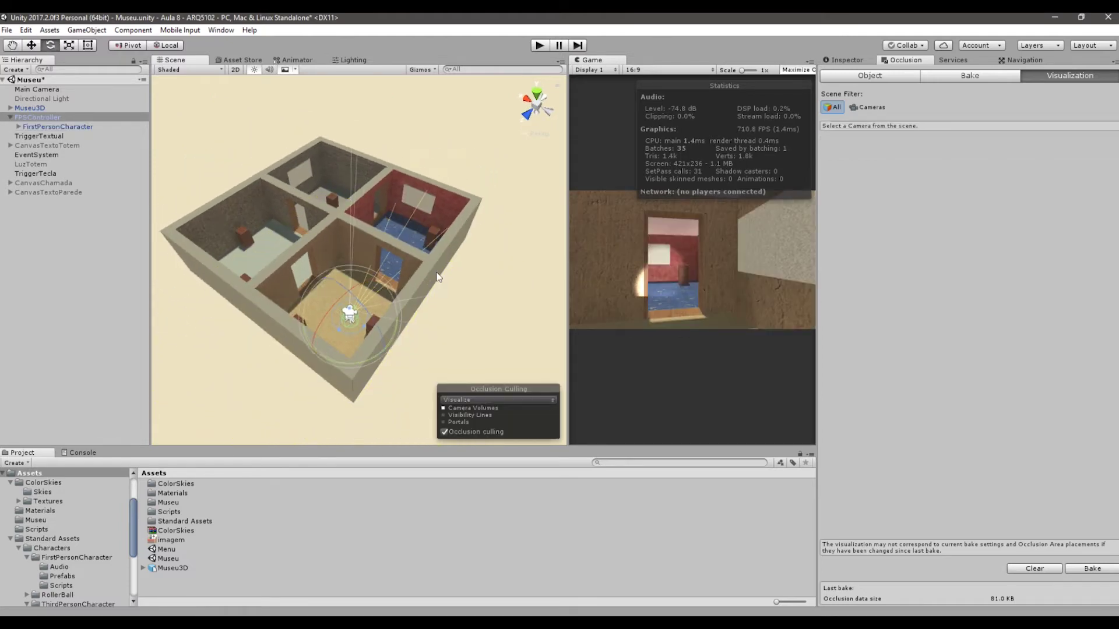
# - Set Smallest Occluder to 1, rebake the occlusion data, and inspect the resulting volumes around the museum
pyautogui.click(990, 75)
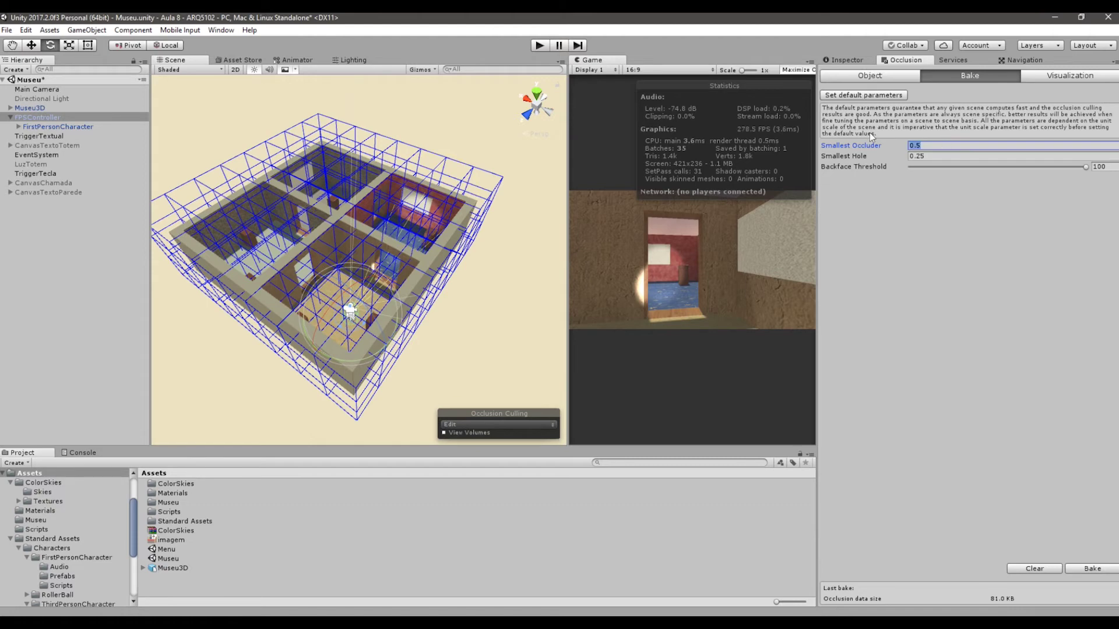
pyautogui.write('1')
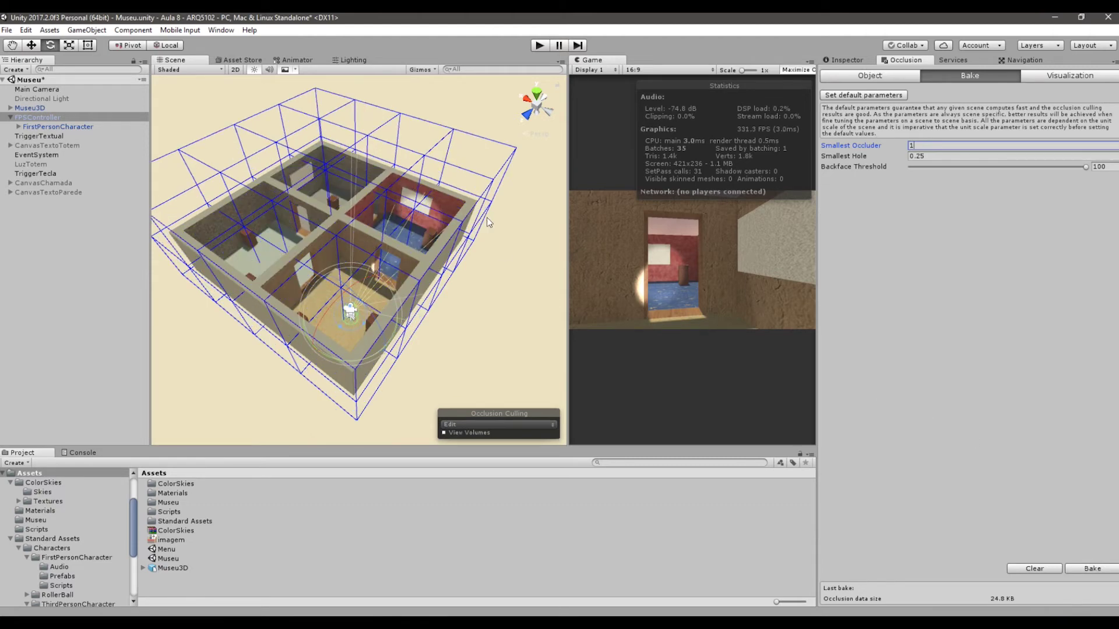
pyautogui.scroll(-5, 501, 245)
pyautogui.keyDown('alt'); pyautogui.moveTo(504, 242); pyautogui.dragTo(475, 227); pyautogui.keyUp('alt')
# - Set Smallest Occluder to 5, rebake the occlusion data, and examine the large cells surrounding the museum
pyautogui.click(877, 145)
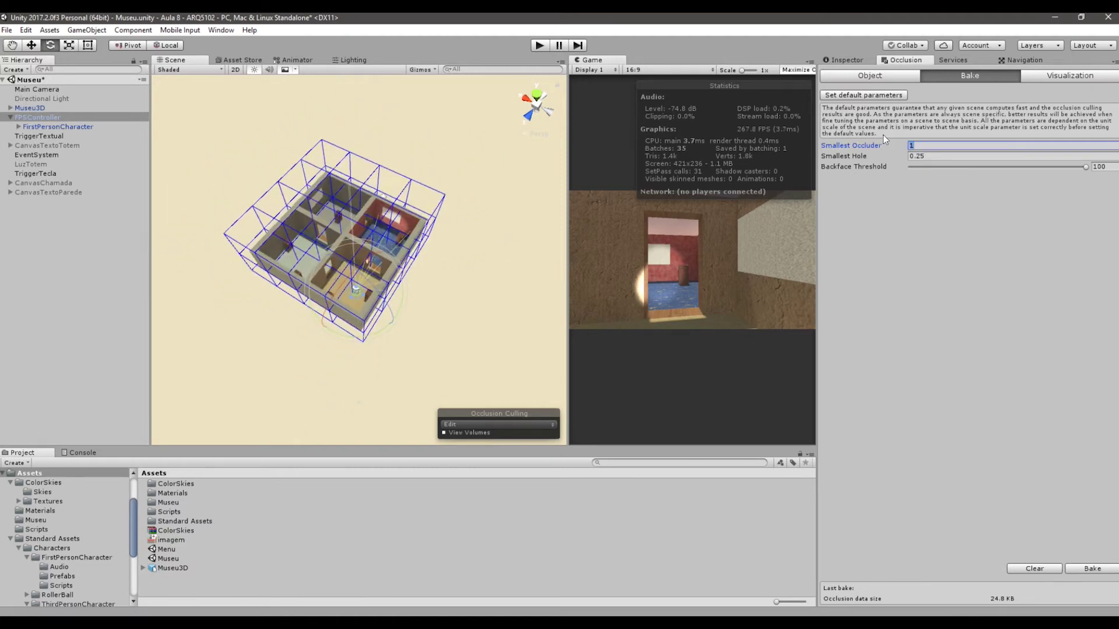
pyautogui.click(1091, 570)
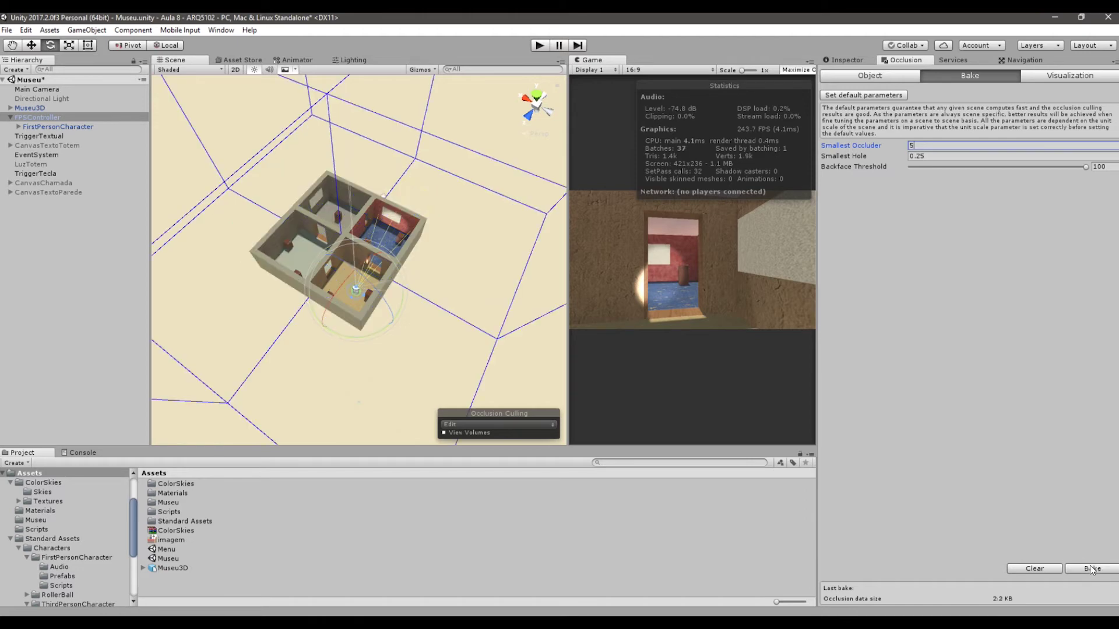
pyautogui.keyDown('alt'); pyautogui.moveTo(386, 255); pyautogui.dragTo(300, 289); pyautogui.keyUp('alt')
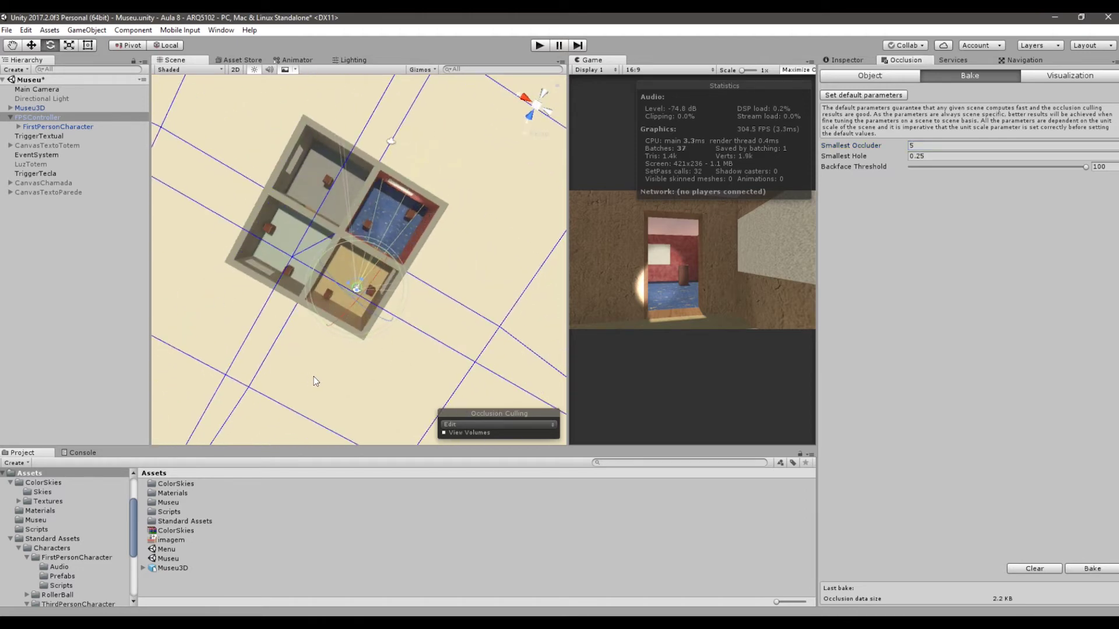
pyautogui.keyDown('alt'); pyautogui.moveTo(422, 242); pyautogui.dragTo(383, 211); pyautogui.keyUp('alt')
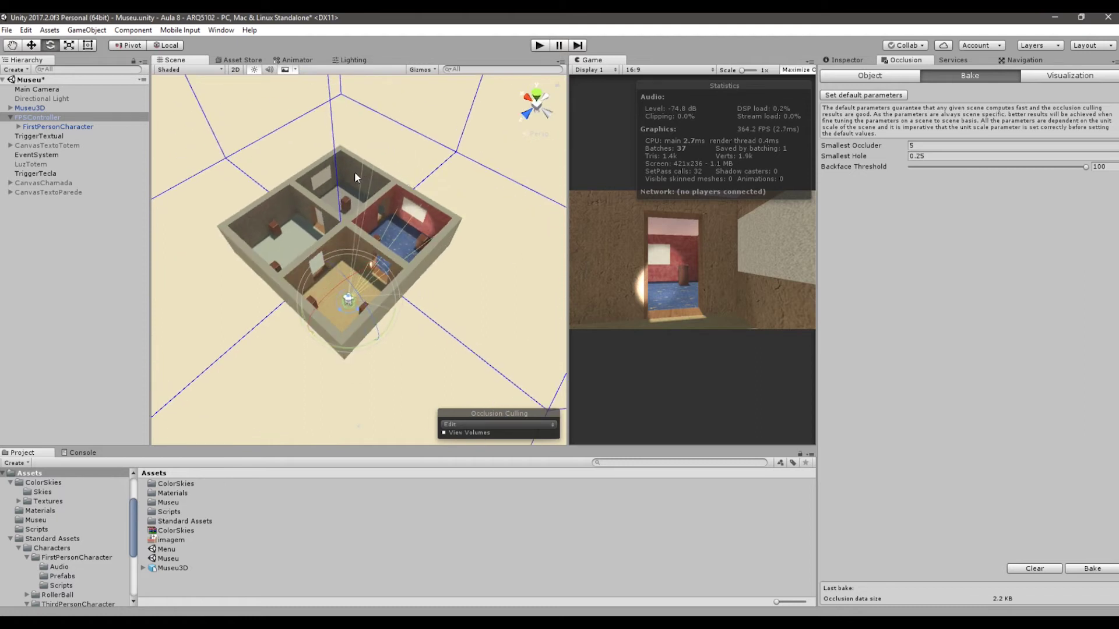
pyautogui.scroll(3, 376, 156)
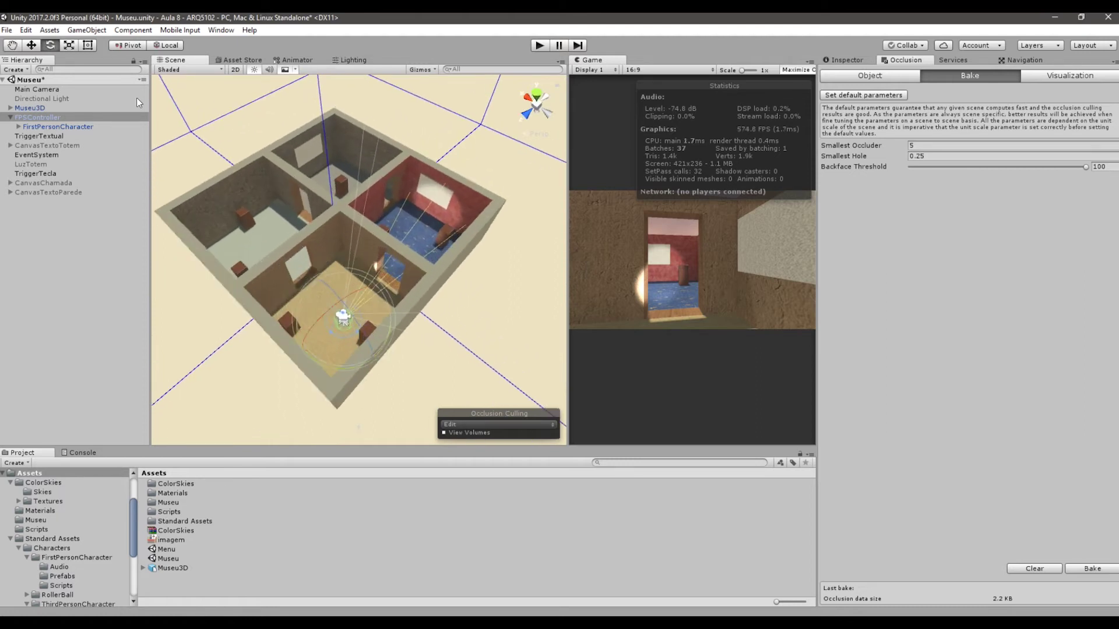
# - Expand FirstPersonCharacter under the FPSController and select it to show its camera preview
pyautogui.click(19, 127)
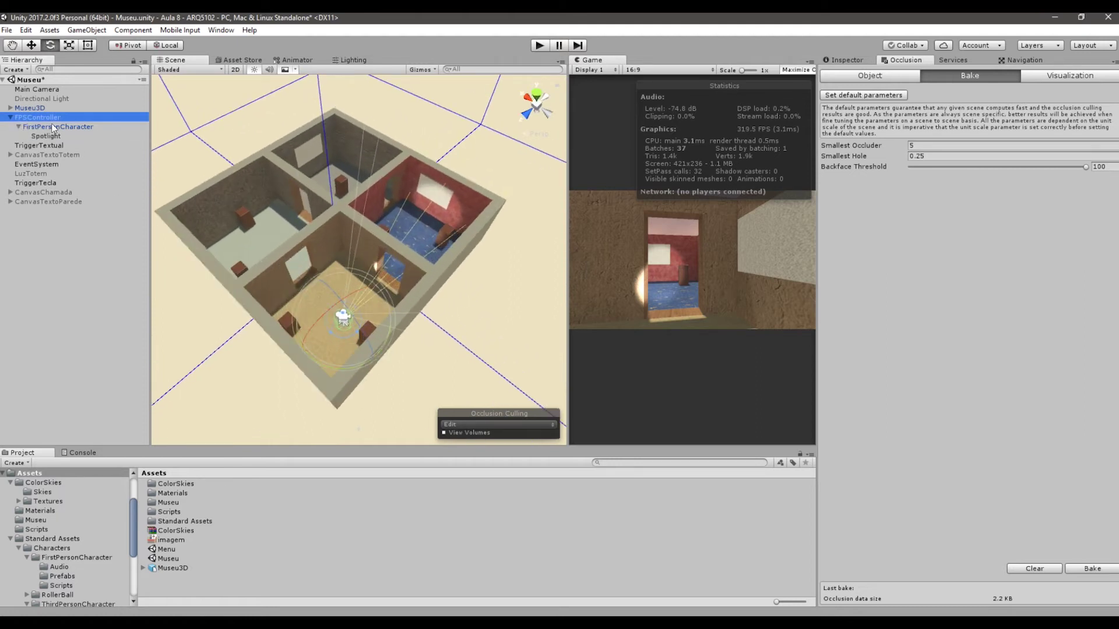
pyautogui.moveTo(341, 350)
pyautogui.keyDown('alt'); pyautogui.mouseDown()
pyautogui.moveTo(466, 346)
pyautogui.moveTo(468, 337)
pyautogui.moveTo(352, 379)
pyautogui.moveTo(529, 357)
pyautogui.moveTo(370, 374)
pyautogui.moveTo(344, 362)
pyautogui.mouseUp(); pyautogui.keyUp('alt')
pyautogui.scroll(1, 344, 390)
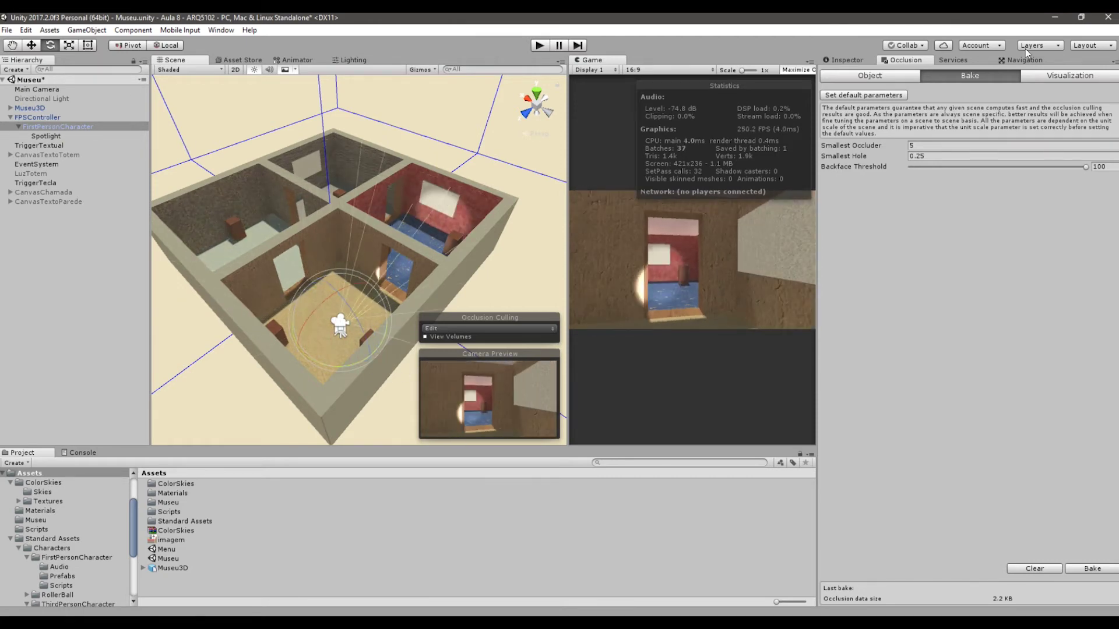
# - Rebake with Smallest Occluder at 1, try turning the camera toward the pale-floored room, and undo the turn
pyautogui.click(945, 145)
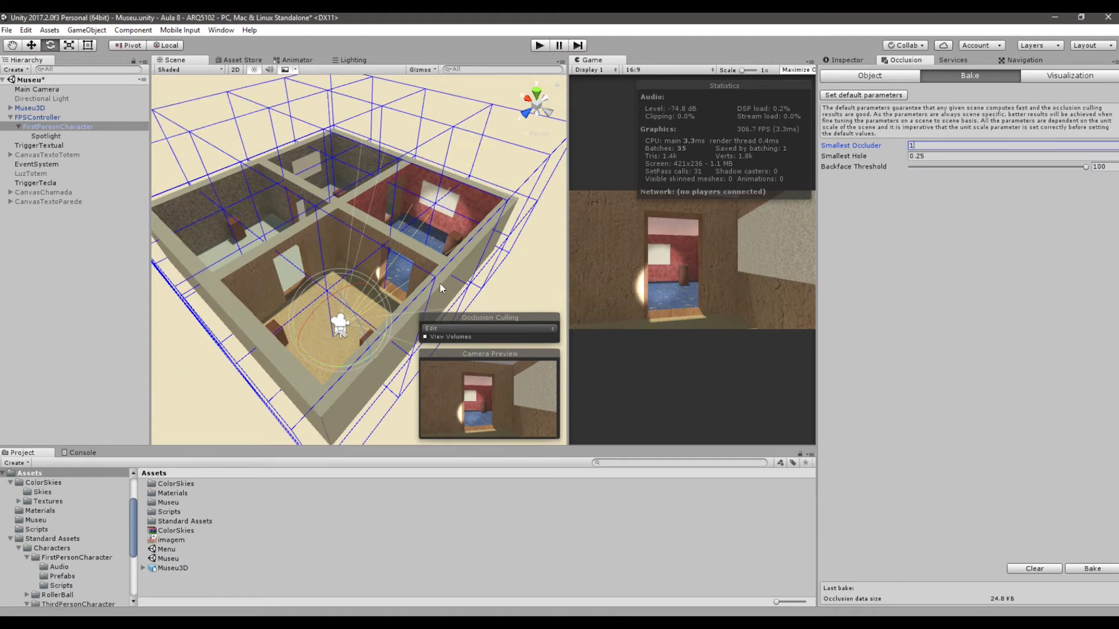
pyautogui.keyDown('alt'); pyautogui.moveTo(443, 254); pyautogui.dragTo(421, 279); pyautogui.keyUp('alt')
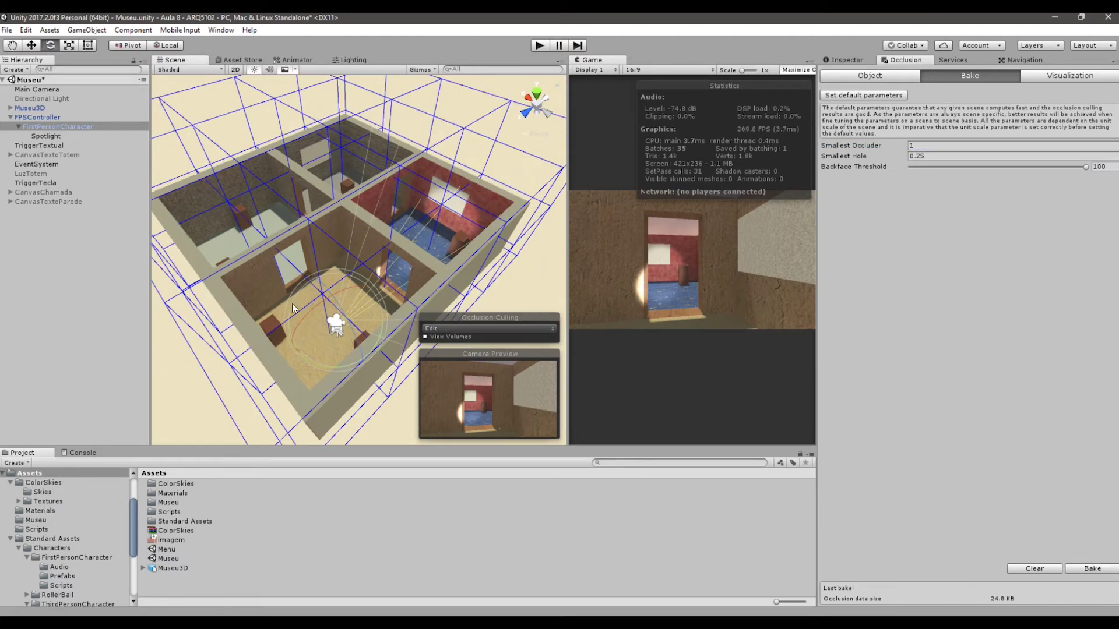
pyautogui.moveTo(336, 367); pyautogui.dragTo(492, 342)
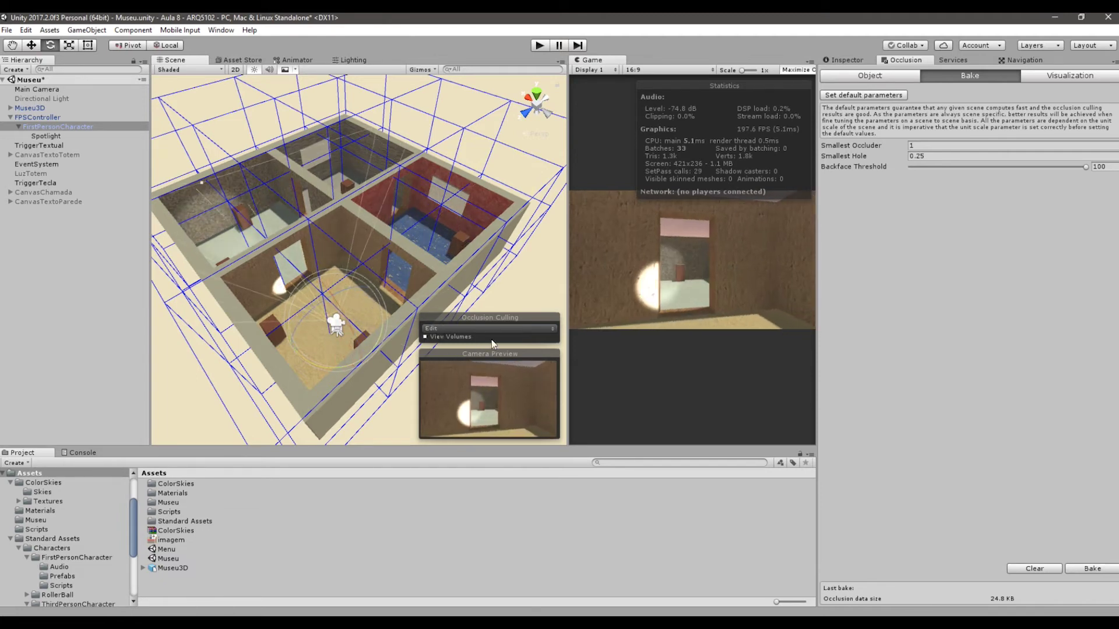
pyautogui.moveTo(1094, 95); pyautogui.dragTo(796, 301)
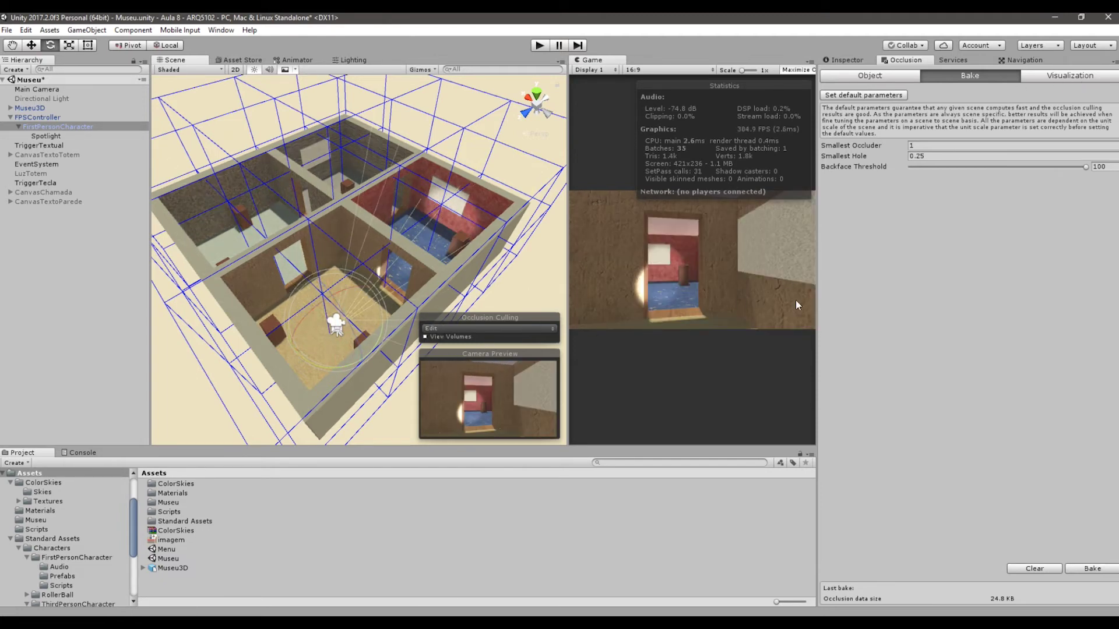
# - Change Smallest Occluder back to 5 and bake the occlusion data again
pyautogui.click(949, 142)
pyautogui.write('5')
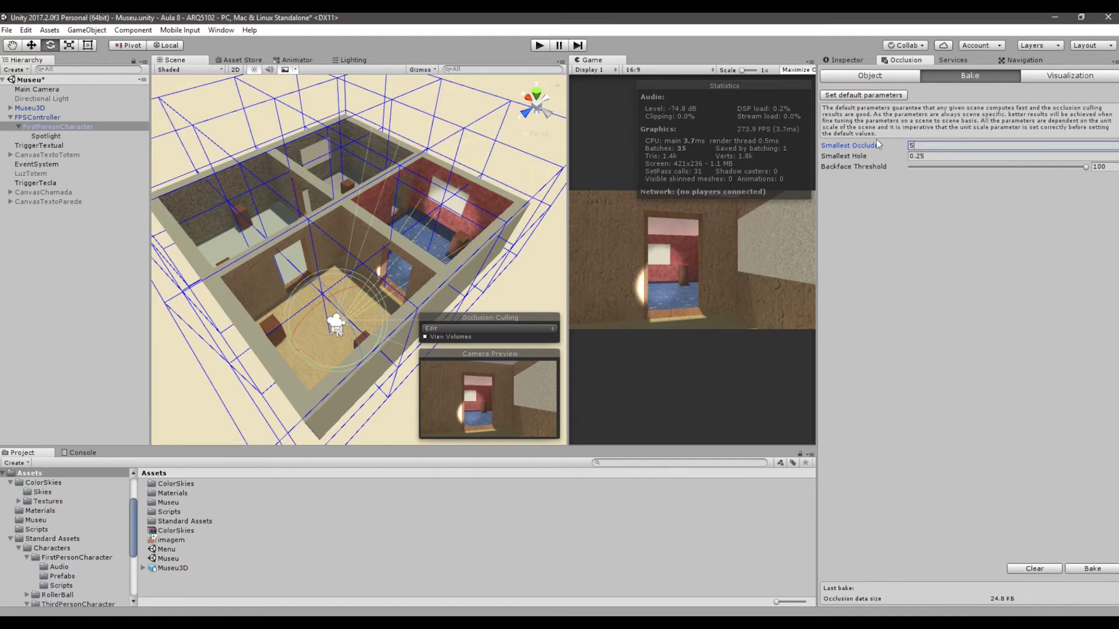
pyautogui.click(1075, 570)
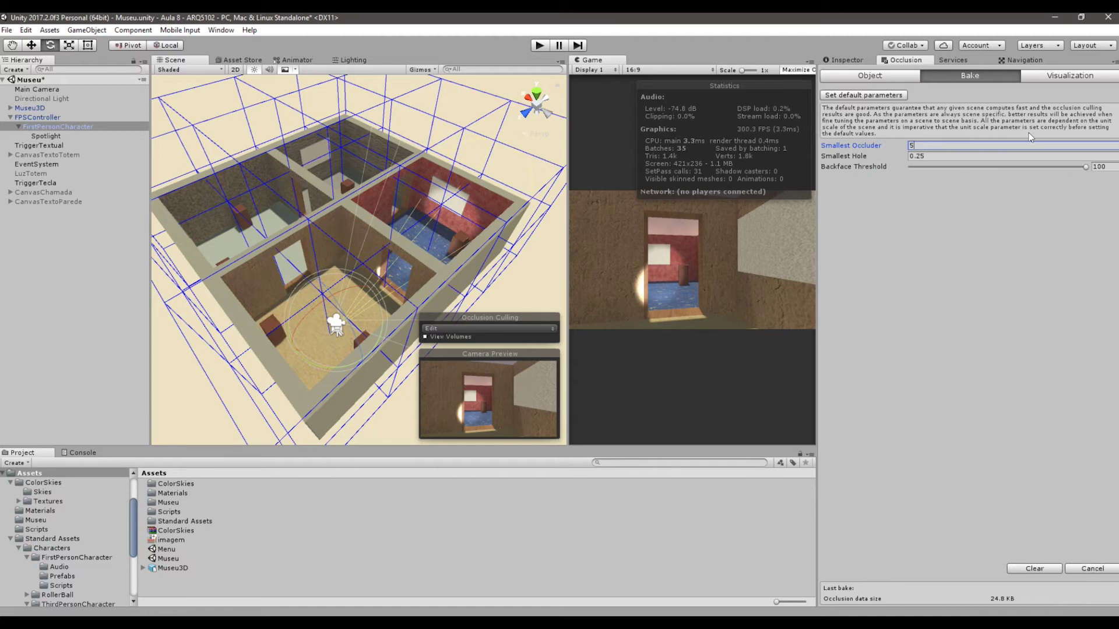
# - Display the occlusion visualization and turn the FirstPersonCharacter camera toward the pale-floored room to examine which objects are culled
pyautogui.click(1039, 78)
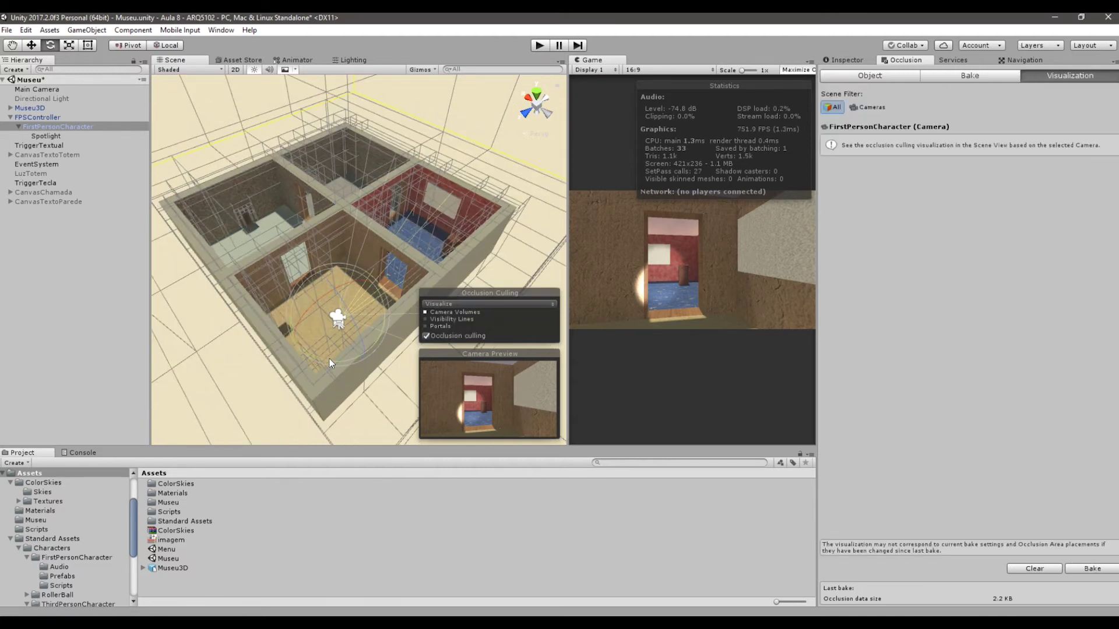
pyautogui.moveTo(332, 362); pyautogui.dragTo(336, 297)
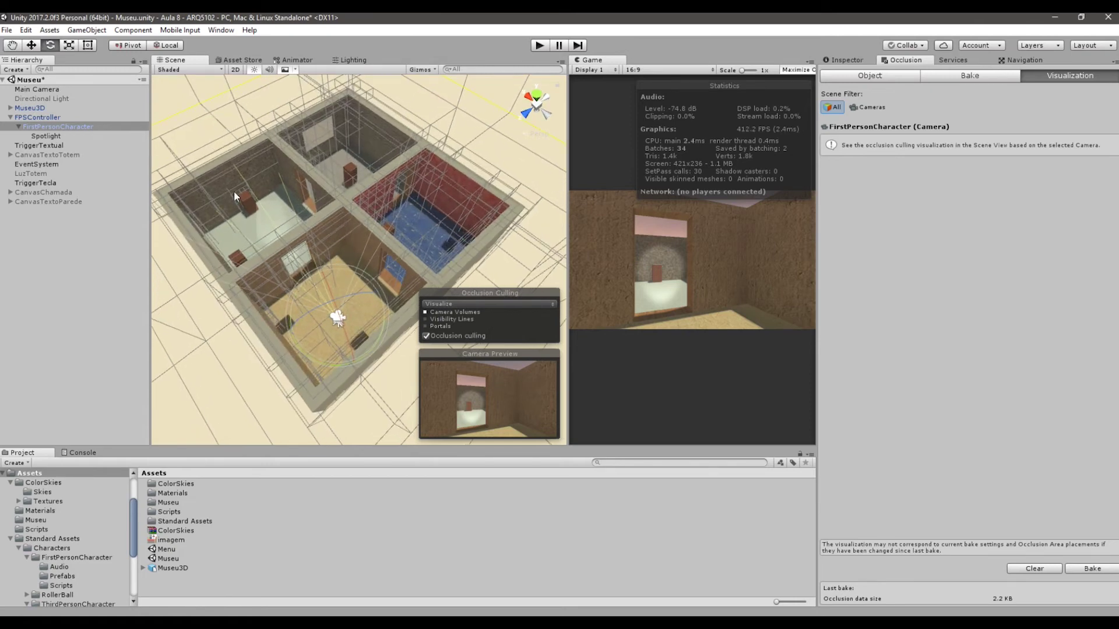
pyautogui.keyDown('alt'); pyautogui.moveTo(234, 196); pyautogui.dragTo(244, 187); pyautogui.keyUp('alt')
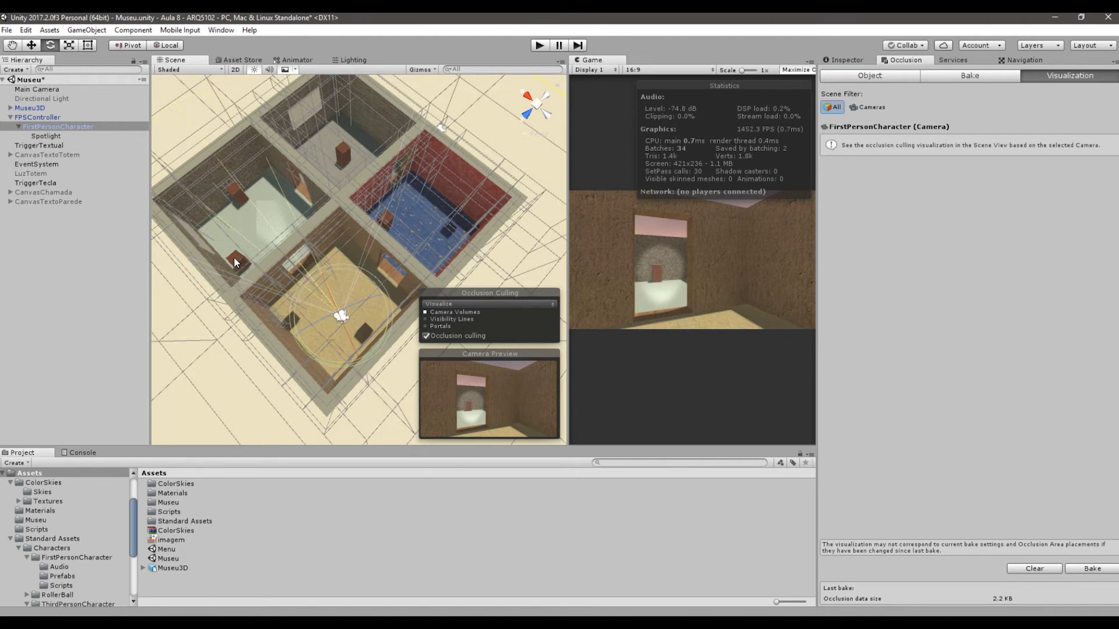
pyautogui.scroll(3, 232, 256)
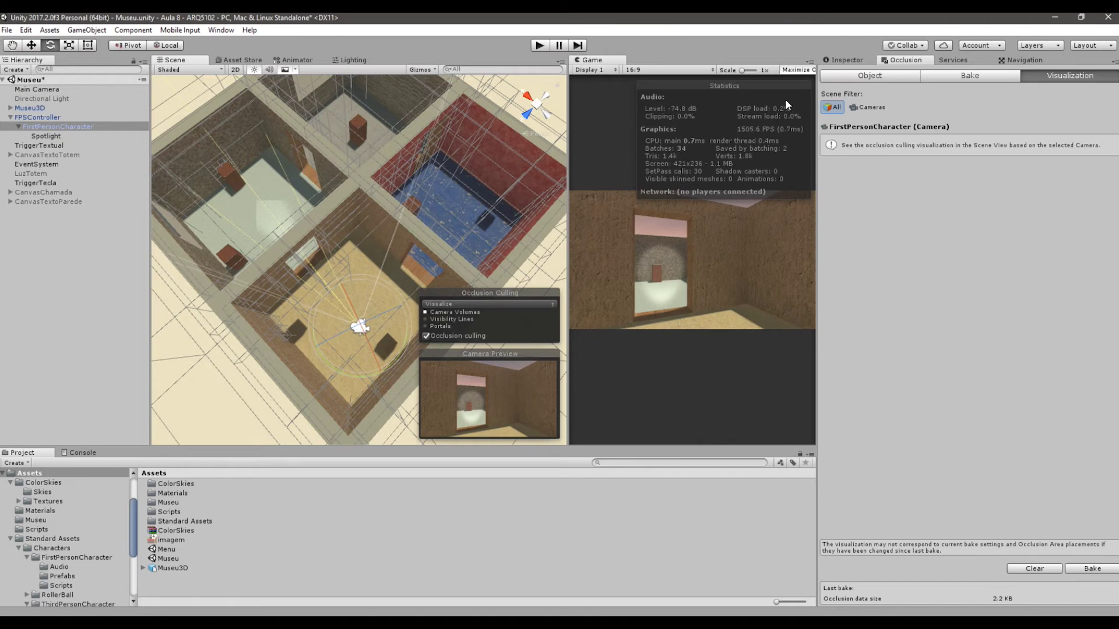
# - Restore Smallest Occluder to 1 and rebake the occlusion data
pyautogui.click(983, 76)
pyautogui.click(925, 145)
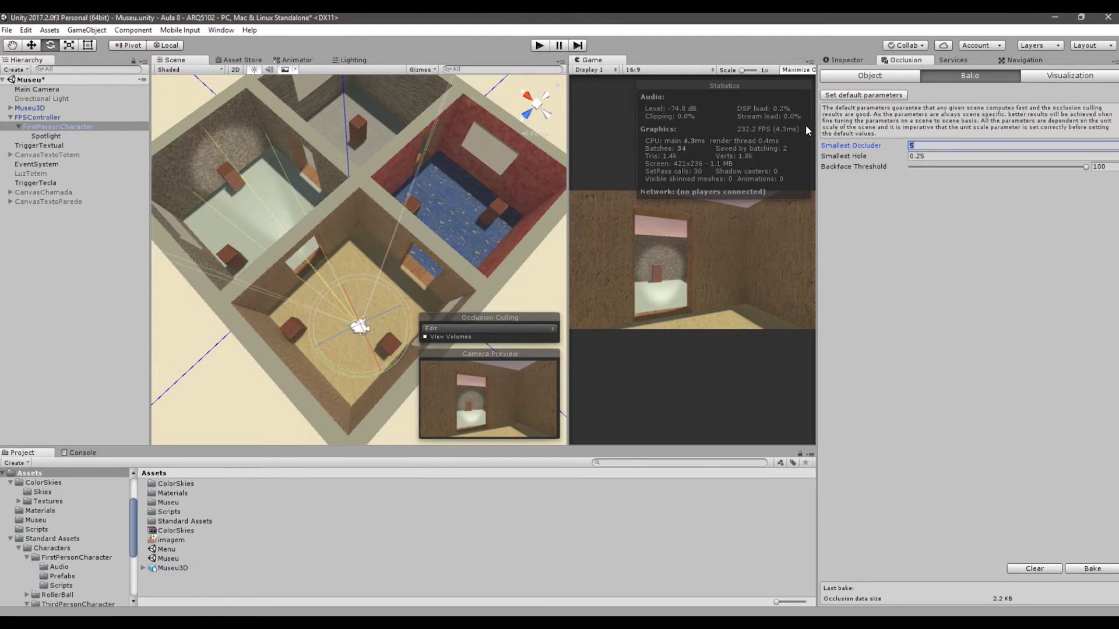
pyautogui.write('1')
pyautogui.click(1079, 569)
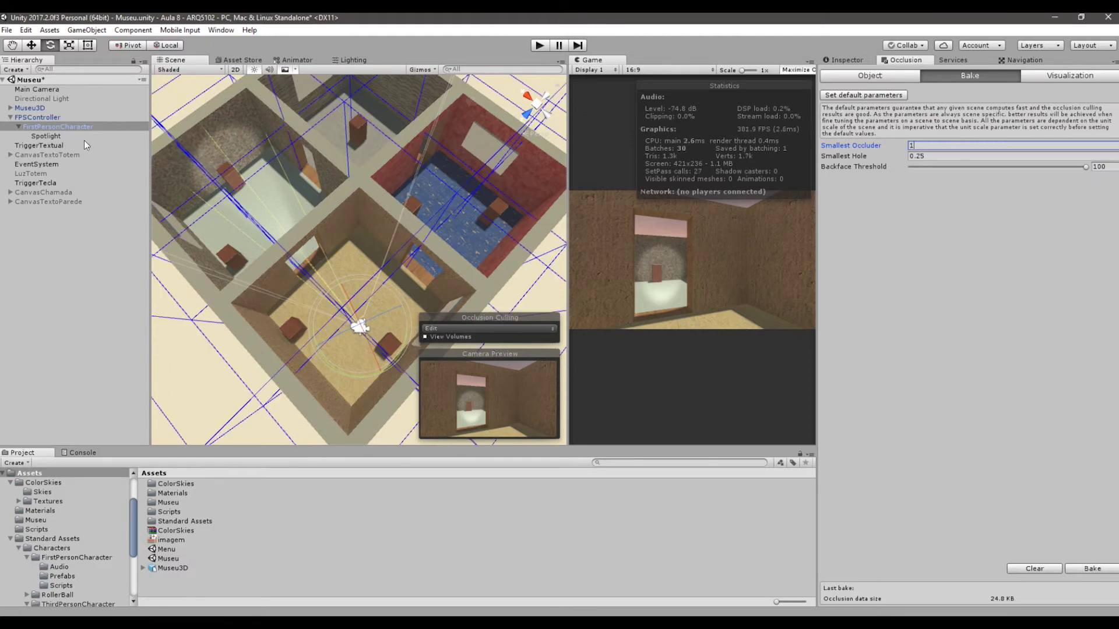
# - Display the visualization for this bake and return the FirstPersonCharacter camera toward the red-walled room to compare the culling
pyautogui.click(1053, 77)
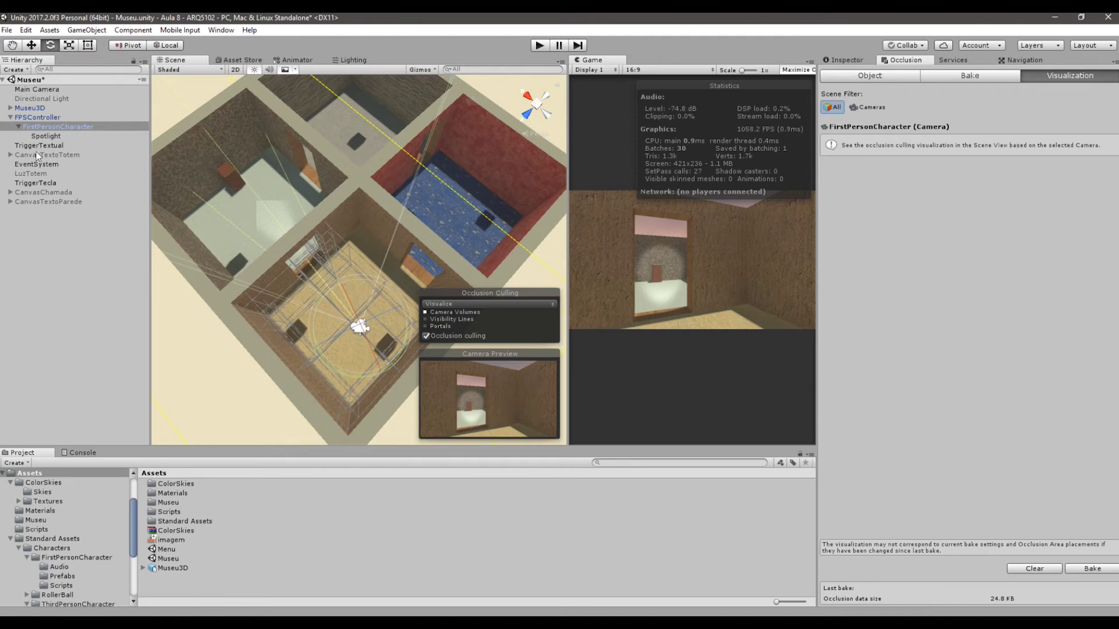
pyautogui.click(40, 123)
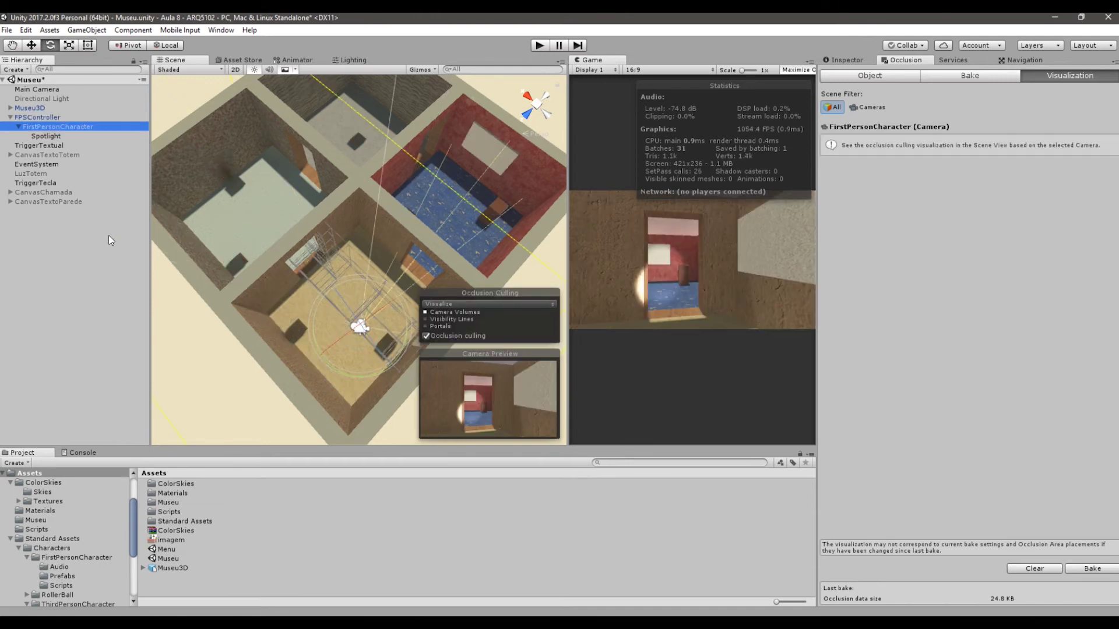
pyautogui.keyDown('alt'); pyautogui.moveTo(410, 274); pyautogui.dragTo(379, 134); pyautogui.keyUp('alt')
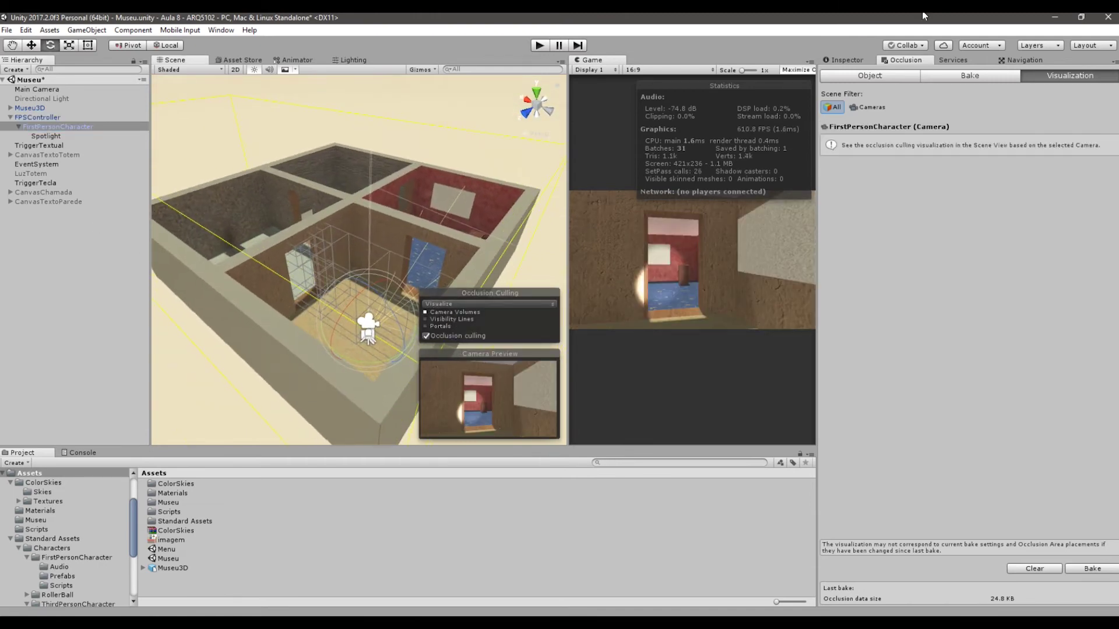
# - Recheck the occlusion visualization around the museum and widen the Game view beside the Scene view
pyautogui.click(991, 75)
pyautogui.click(1048, 80)
pyautogui.click(1078, 574)
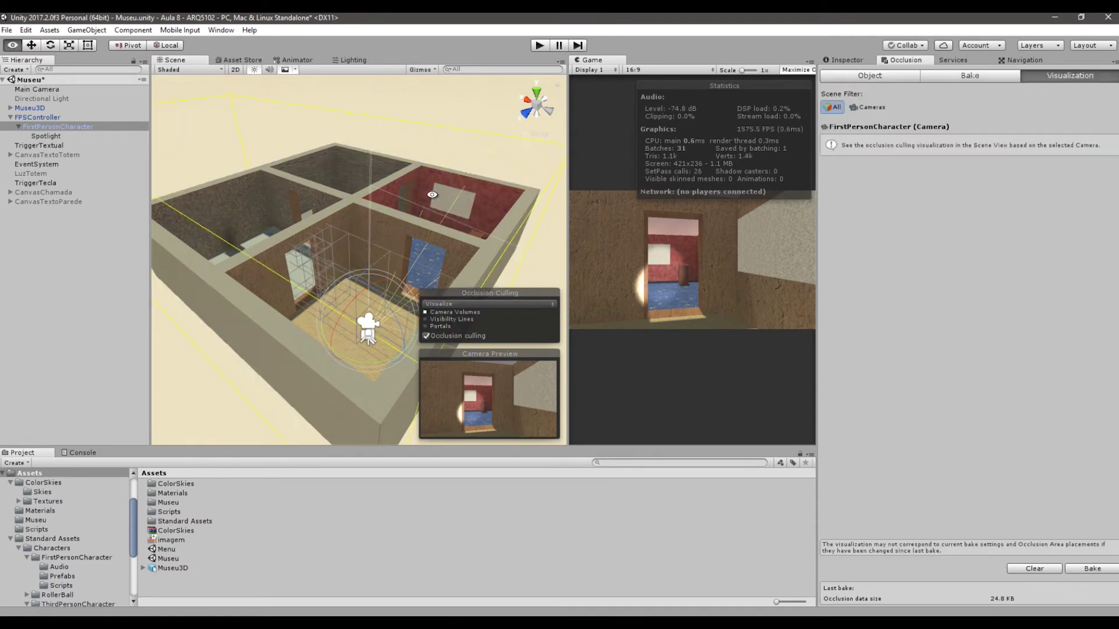
pyautogui.keyDown('alt'); pyautogui.moveTo(495, 245); pyautogui.dragTo(590, 243); pyautogui.keyUp('alt')
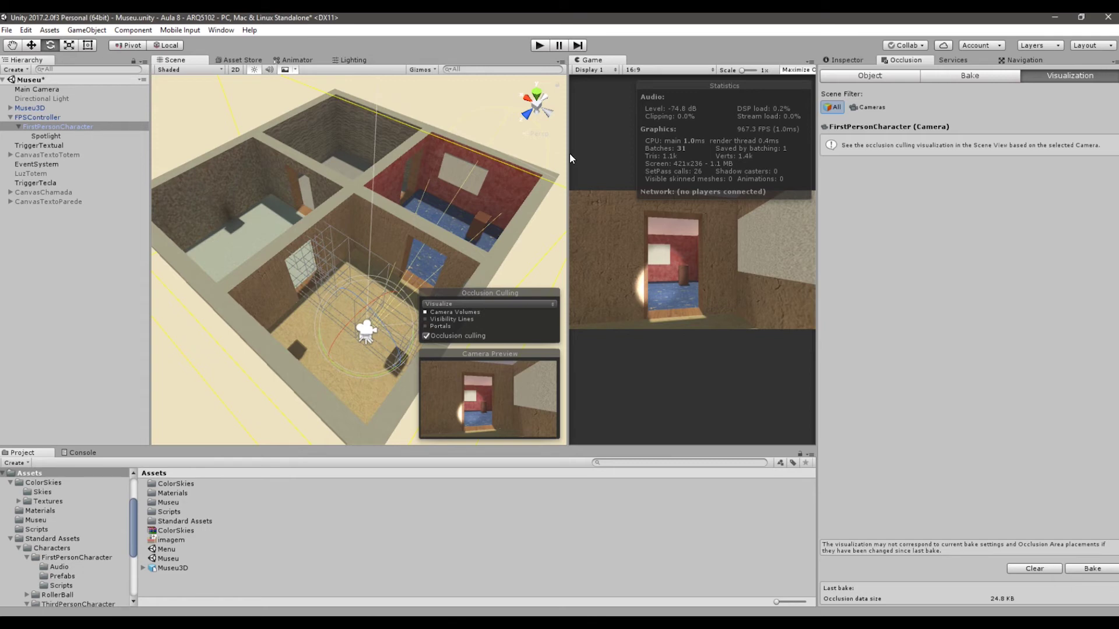
pyautogui.moveTo(566, 153); pyautogui.dragTo(367, 152)
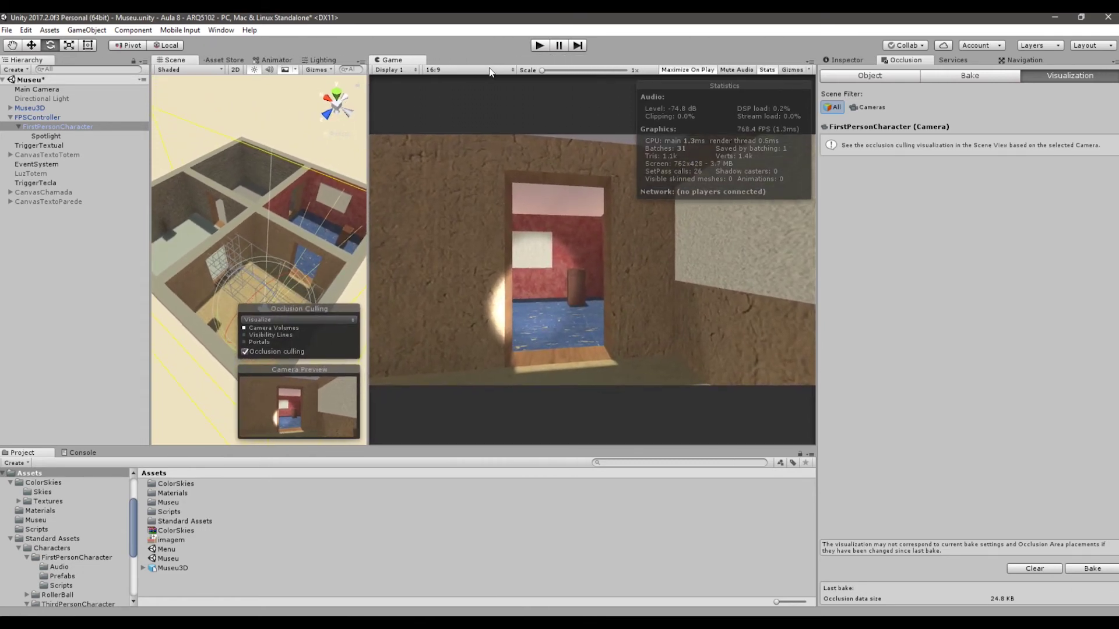
# - Run the scene in play mode and walk around the brown room's doorway, watching the rendering statistics as the view changes
pyautogui.click(539, 45)
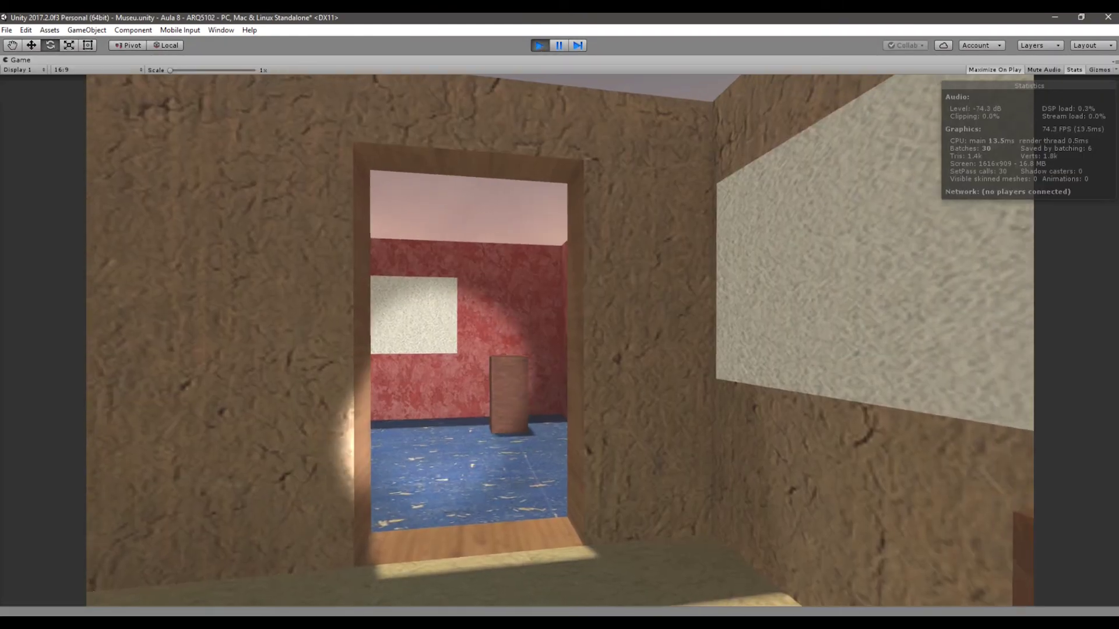
pyautogui.press('w')
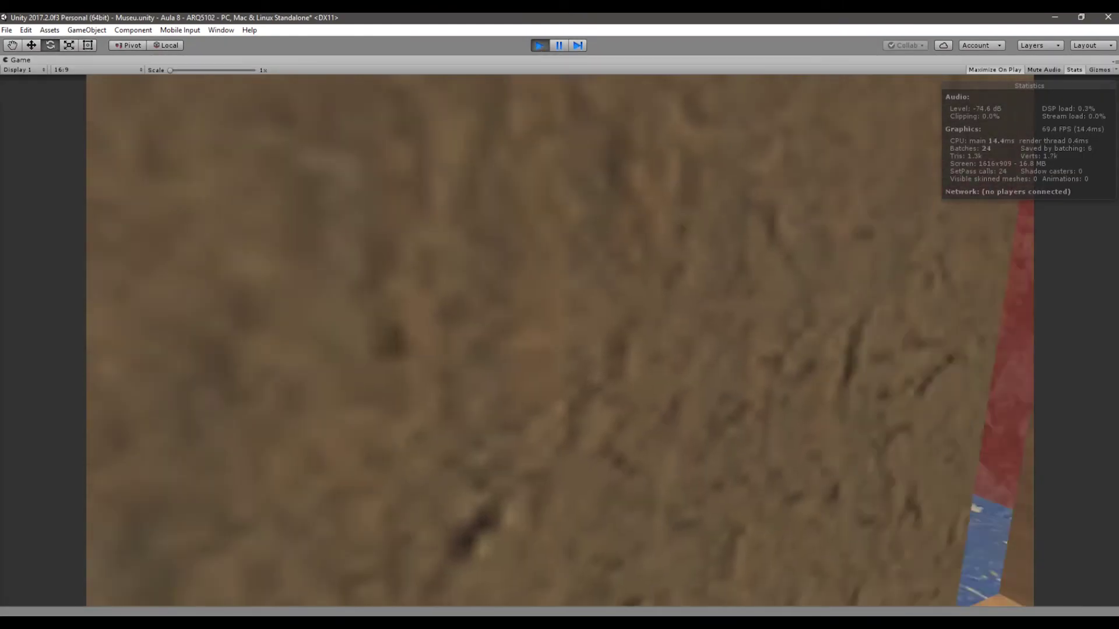
pyautogui.press('w')
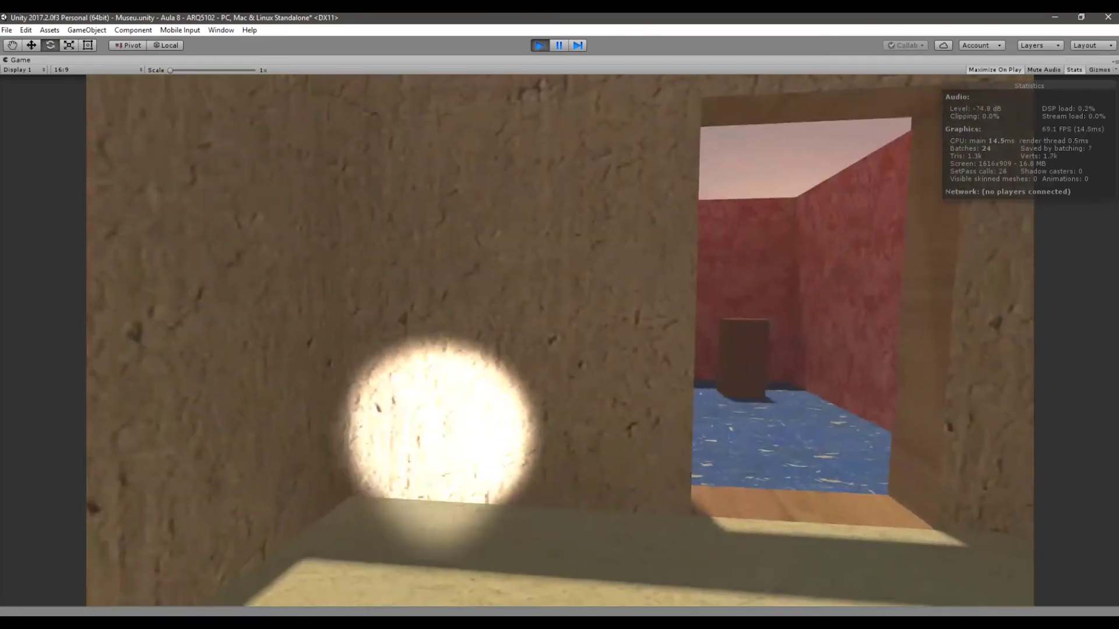
pyautogui.press('s')
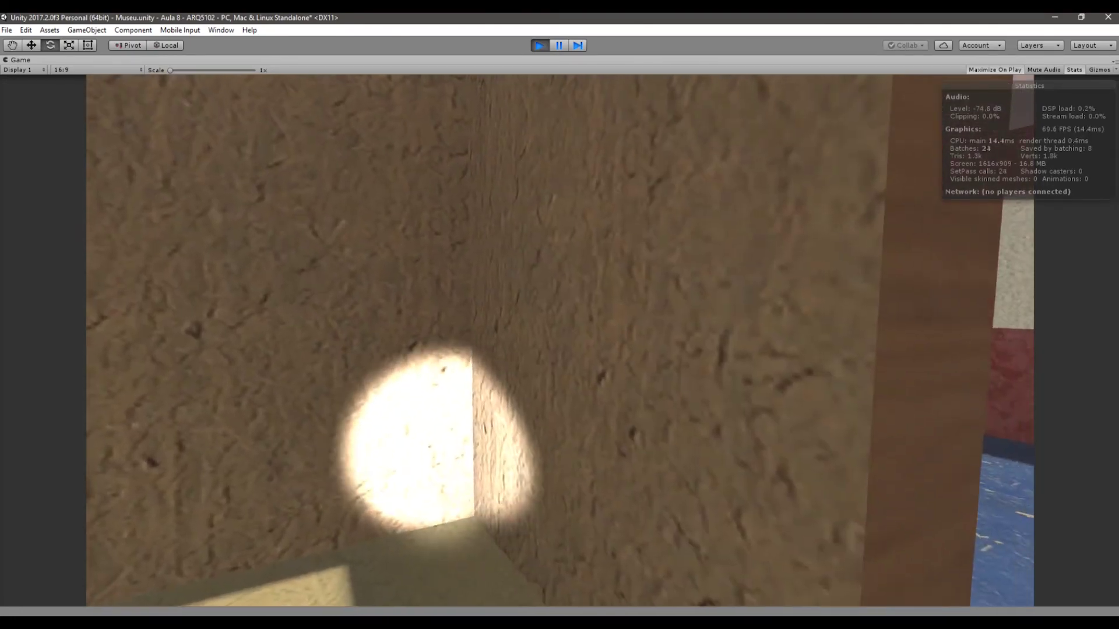
pyautogui.press('s')
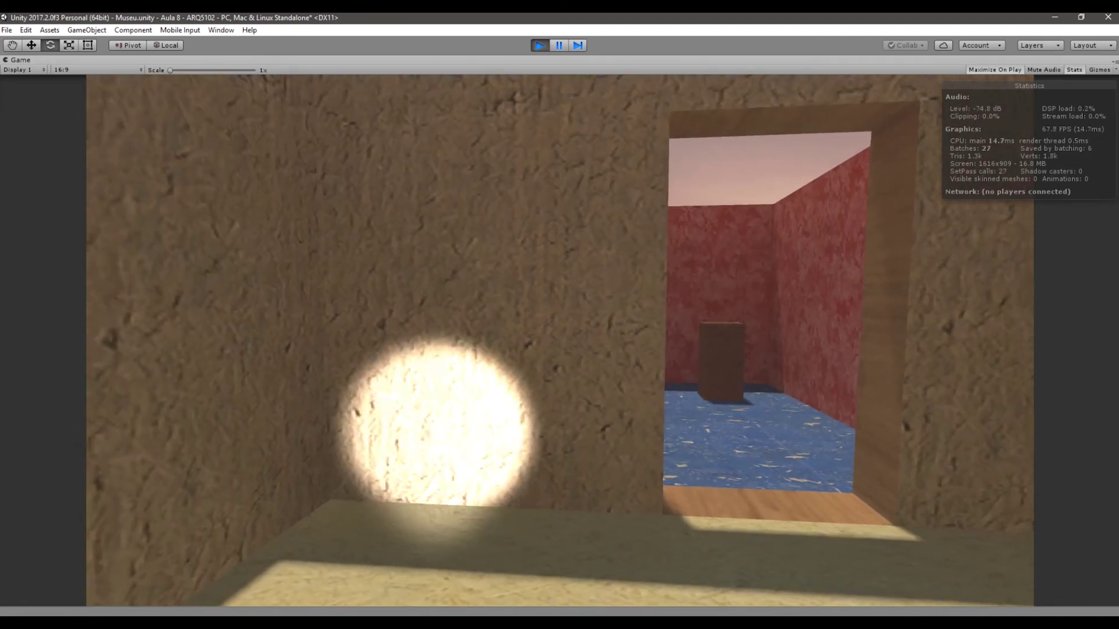
pyautogui.press('Escape')
pyautogui.click(604, 340)
pyautogui.press('w')
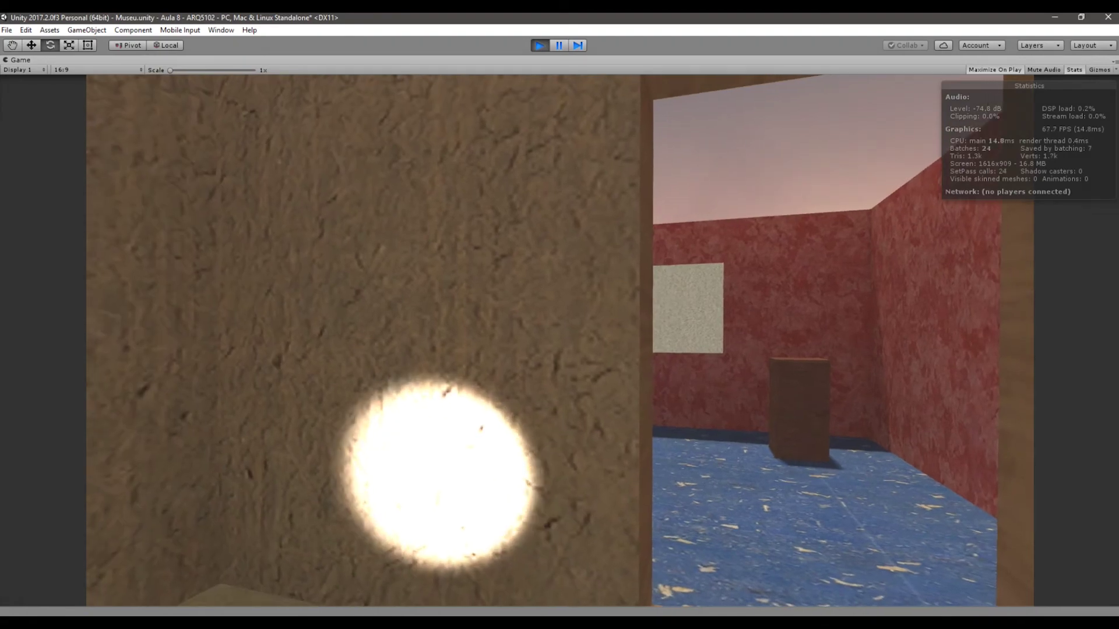
pyautogui.press('w')
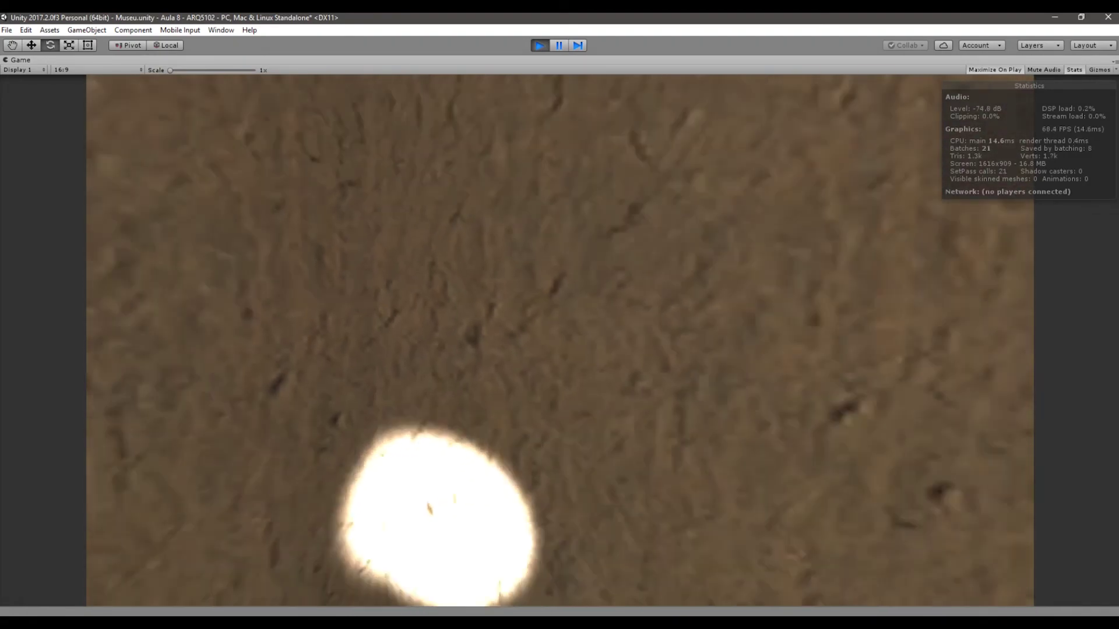
pyautogui.press('s')
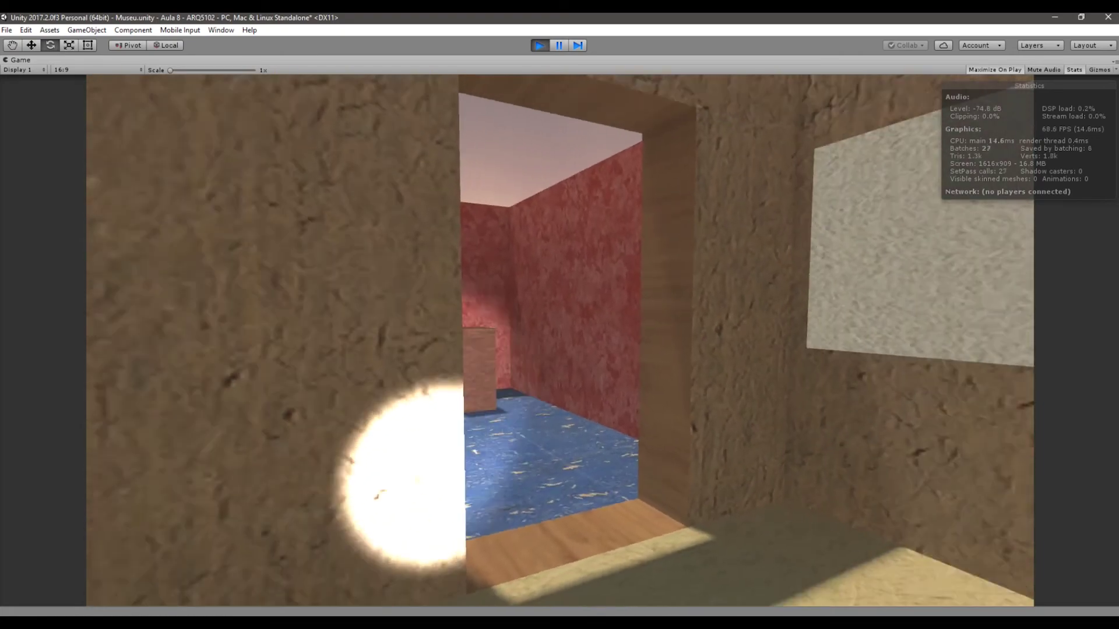
# - Walk through the red-walled and grey rooms to check the rendering statistics and exit play mode
pyautogui.press('w')
pyautogui.press('w')
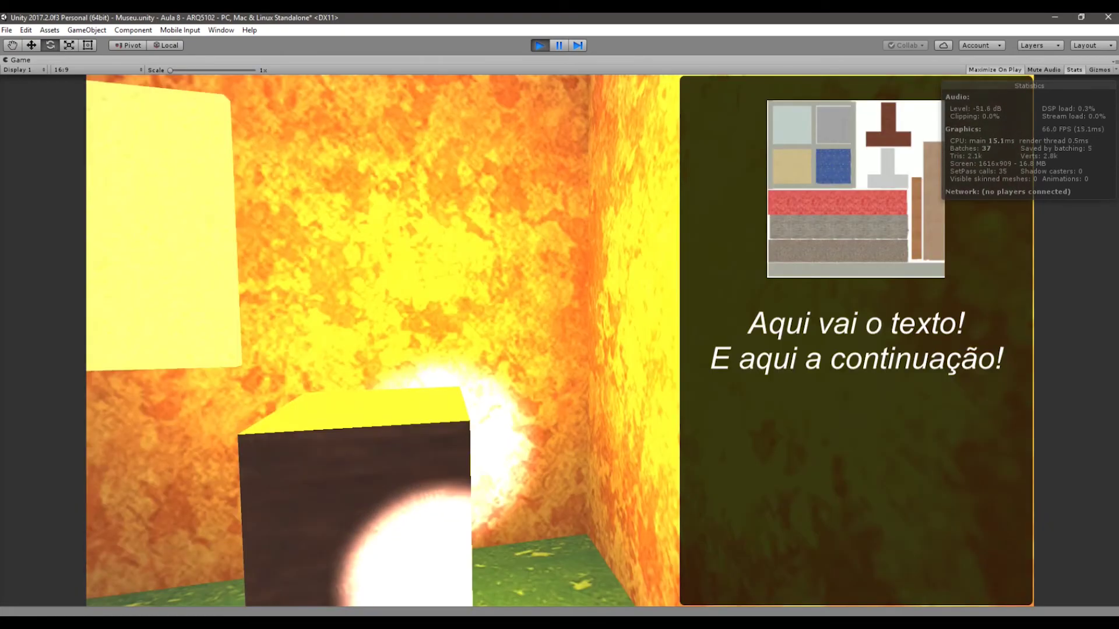
pyautogui.press('s')
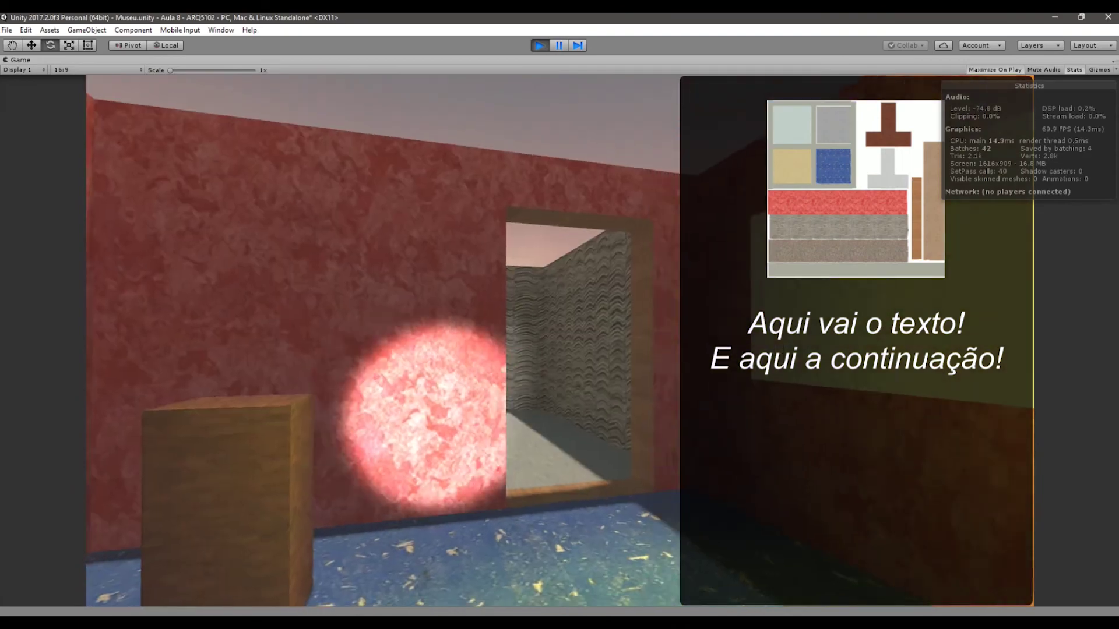
pyautogui.press('w')
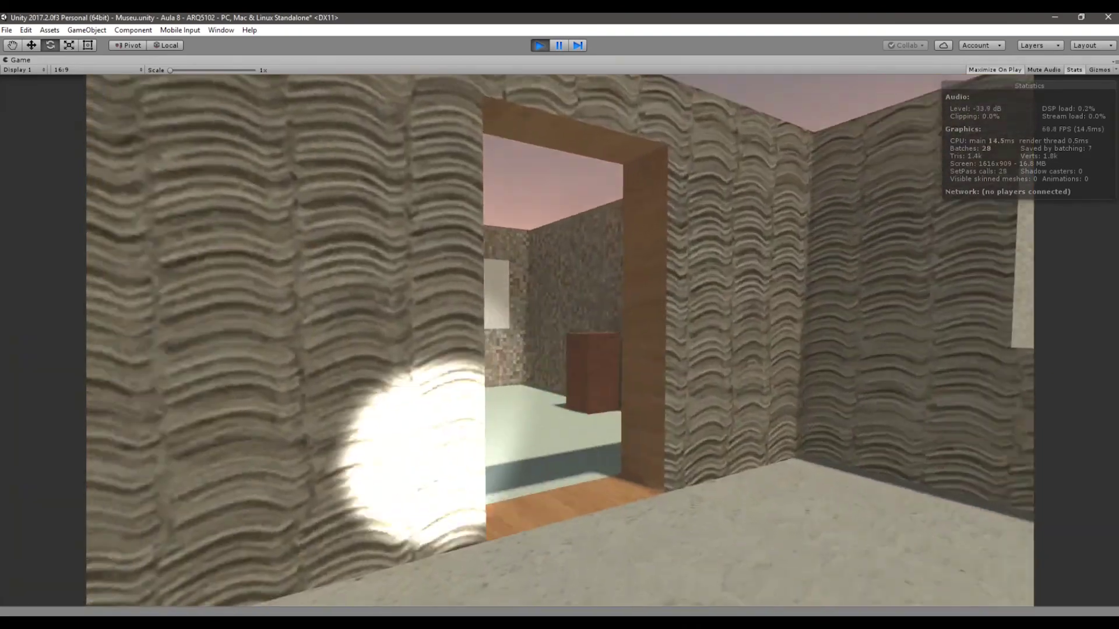
pyautogui.press('w')
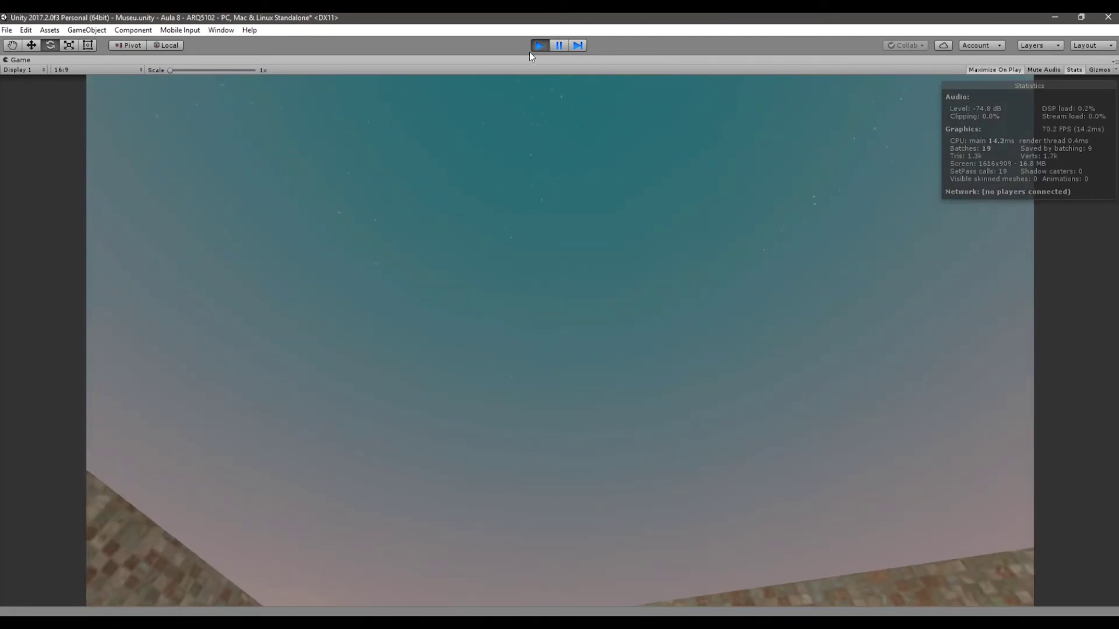
pyautogui.click(540, 45)
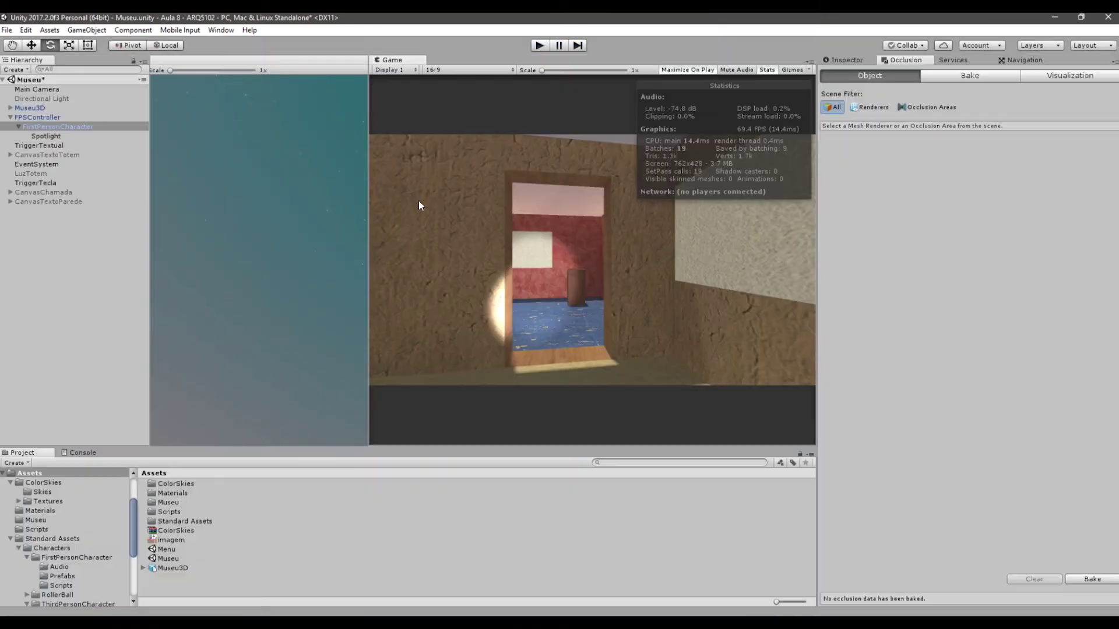
# - Enlarge the Scene view beside the Game view and turn off Maximize On Play
pyautogui.moveTo(369, 265); pyautogui.dragTo(513, 263)
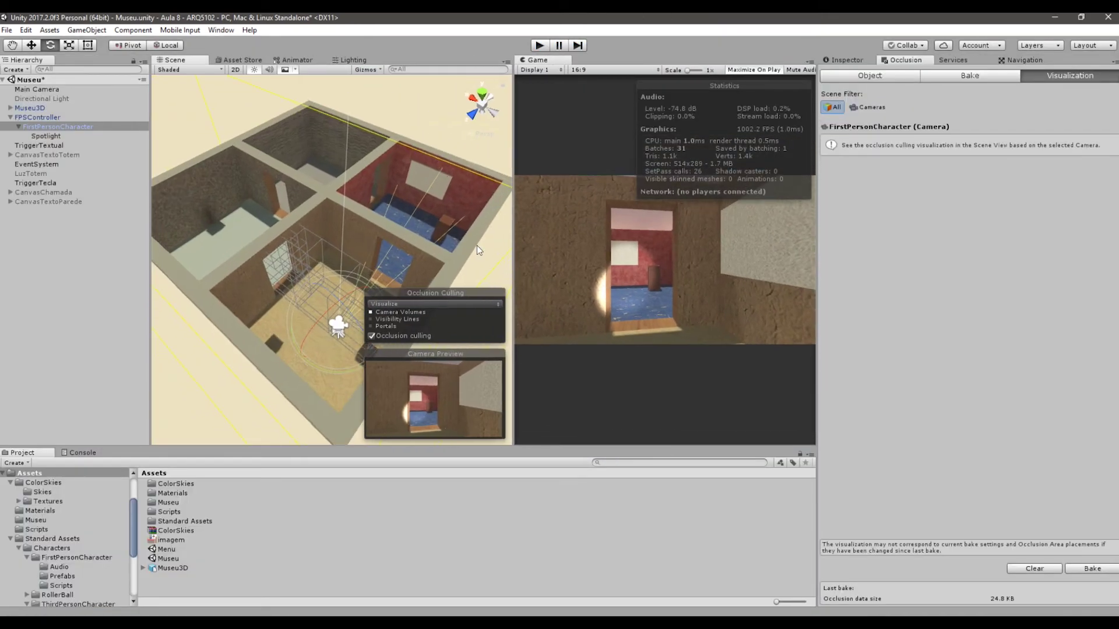
pyautogui.keyDown('alt'); pyautogui.moveTo(427, 228); pyautogui.dragTo(463, 205); pyautogui.keyUp('alt')
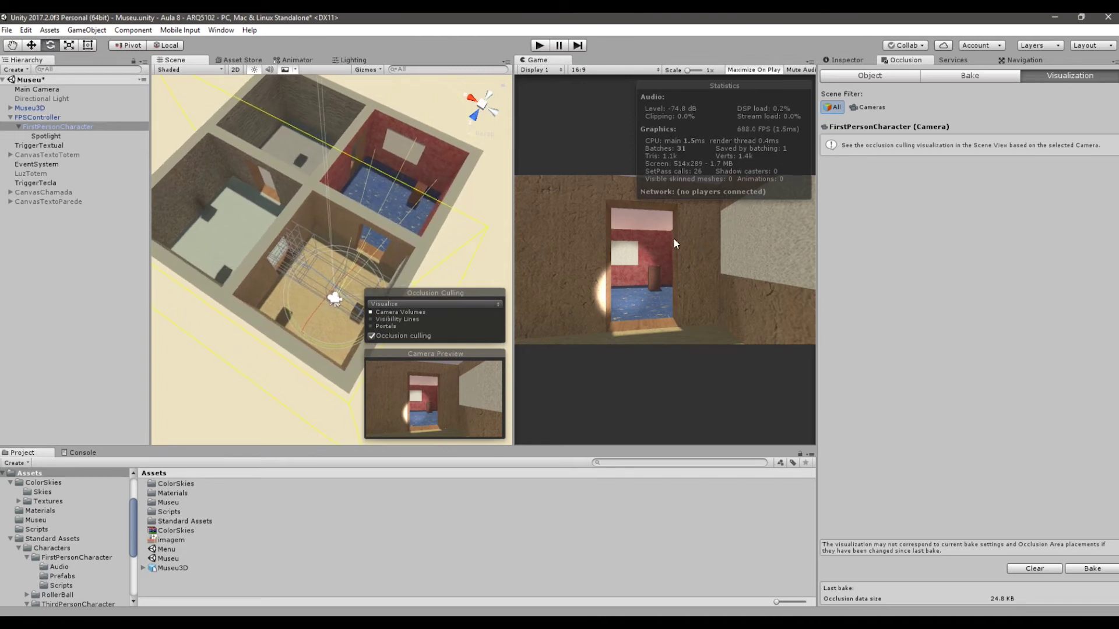
pyautogui.click(756, 71)
pyautogui.moveTo(514, 155)
pyautogui.mouseDown()
pyautogui.moveTo(428, 153)
pyautogui.moveTo(532, 155)
pyautogui.mouseUp()
pyautogui.click(767, 70)
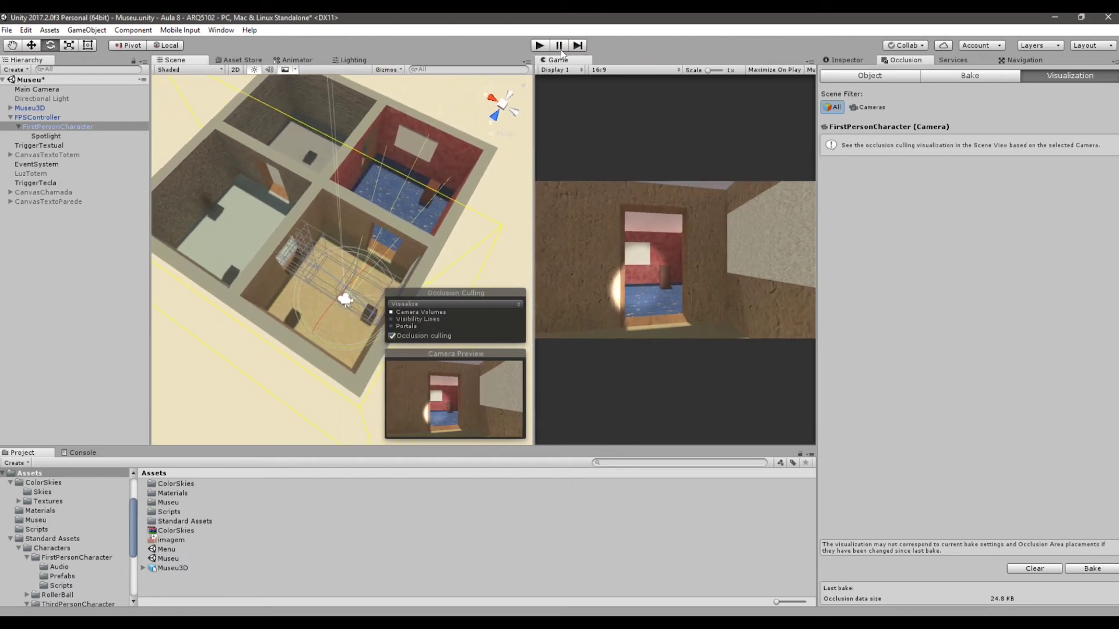
# - Run the scene and walk from the brown room through the red one into the wavy-walled room, watching the culling in the Scene view
pyautogui.click(539, 45)
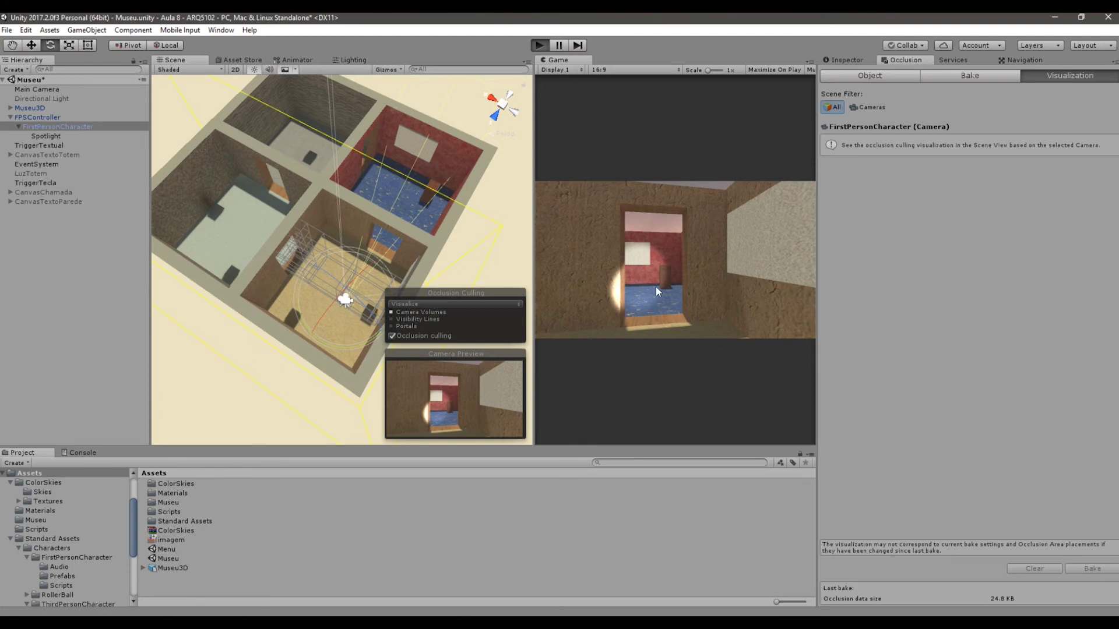
pyautogui.press('w')
pyautogui.press('w')
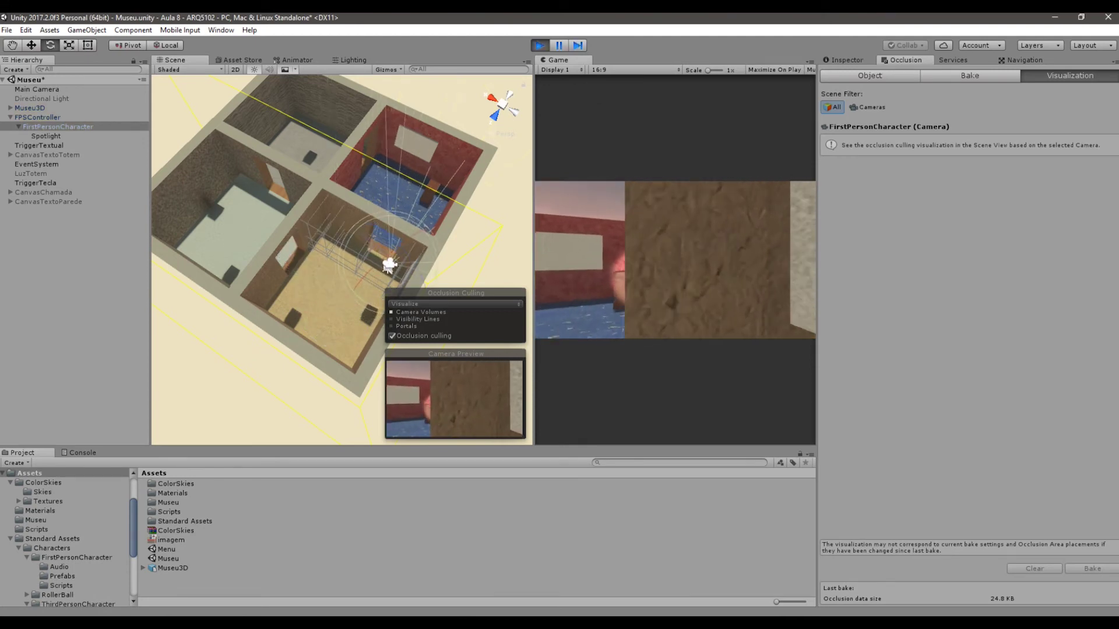
pyautogui.press('w')
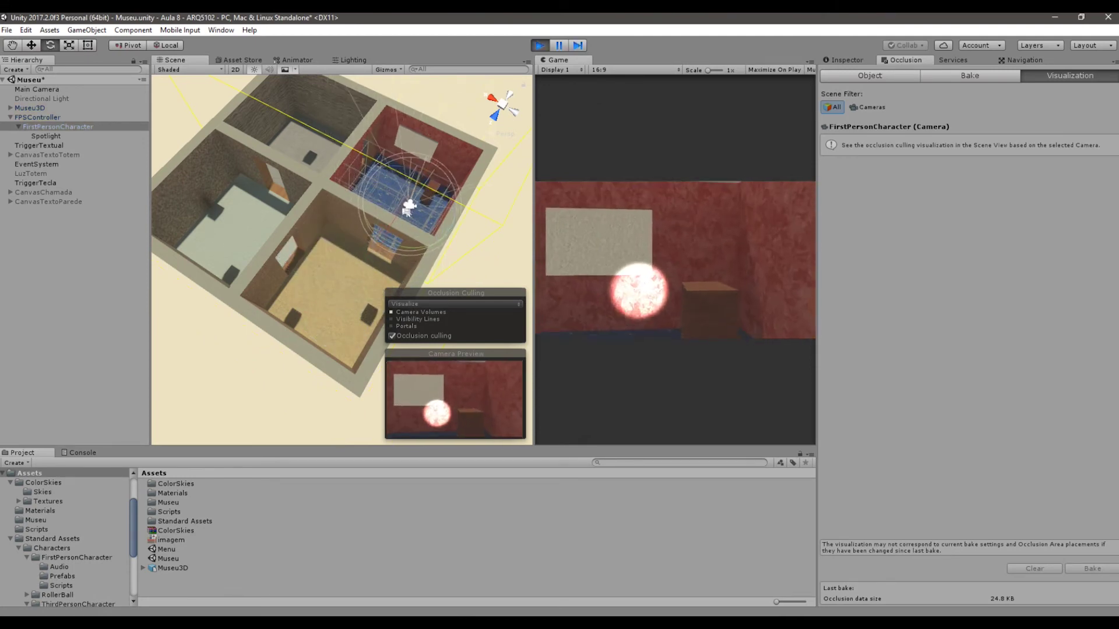
pyautogui.press('w')
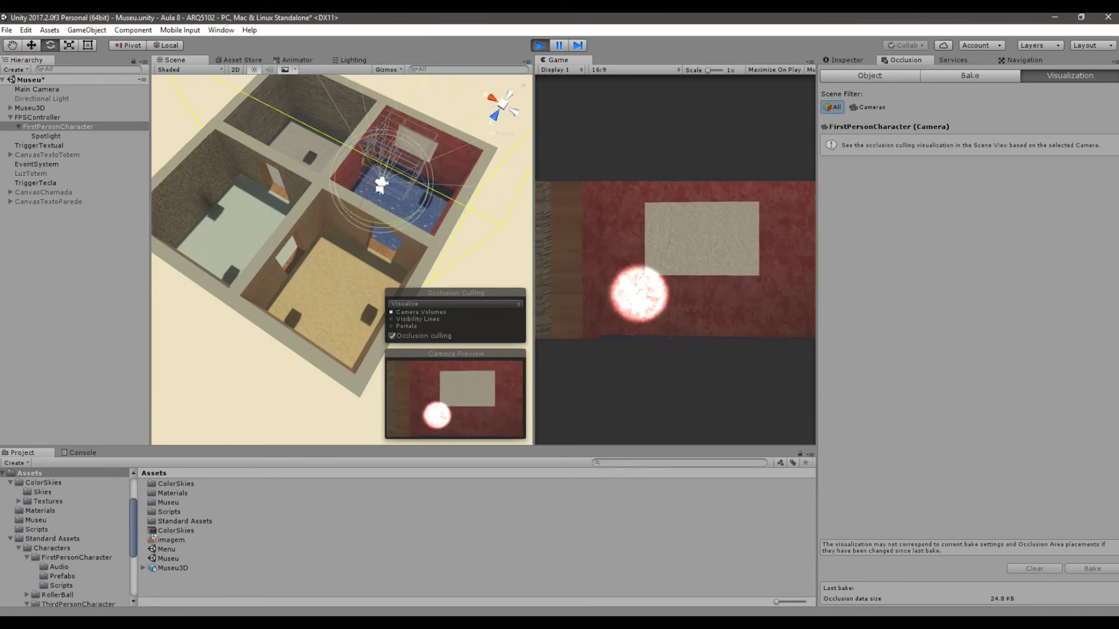
pyautogui.press('w')
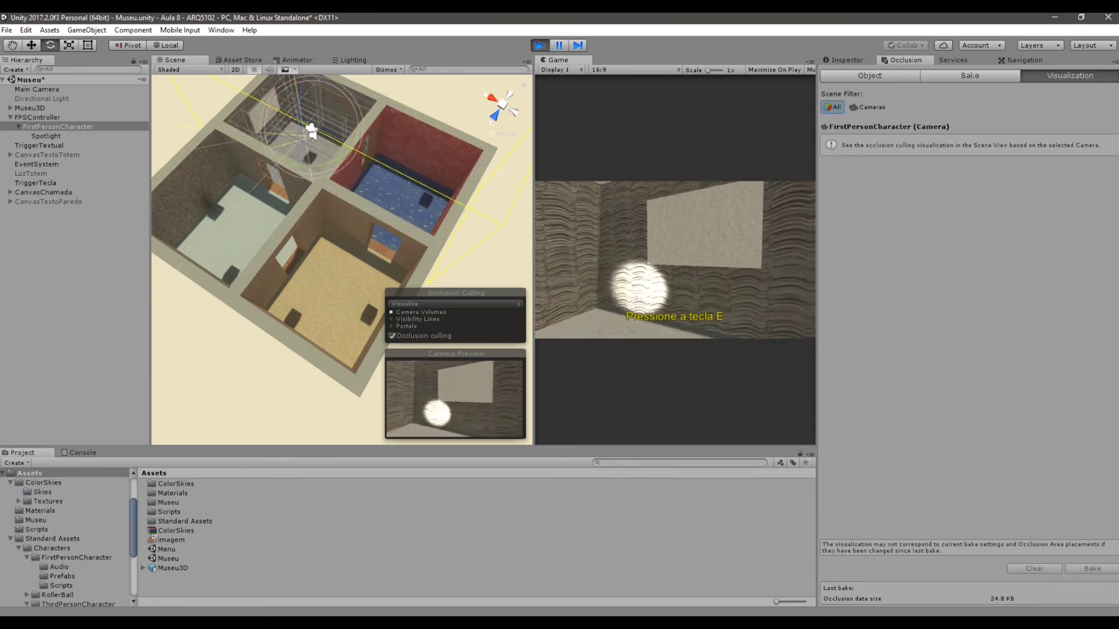
pyautogui.click(540, 46)
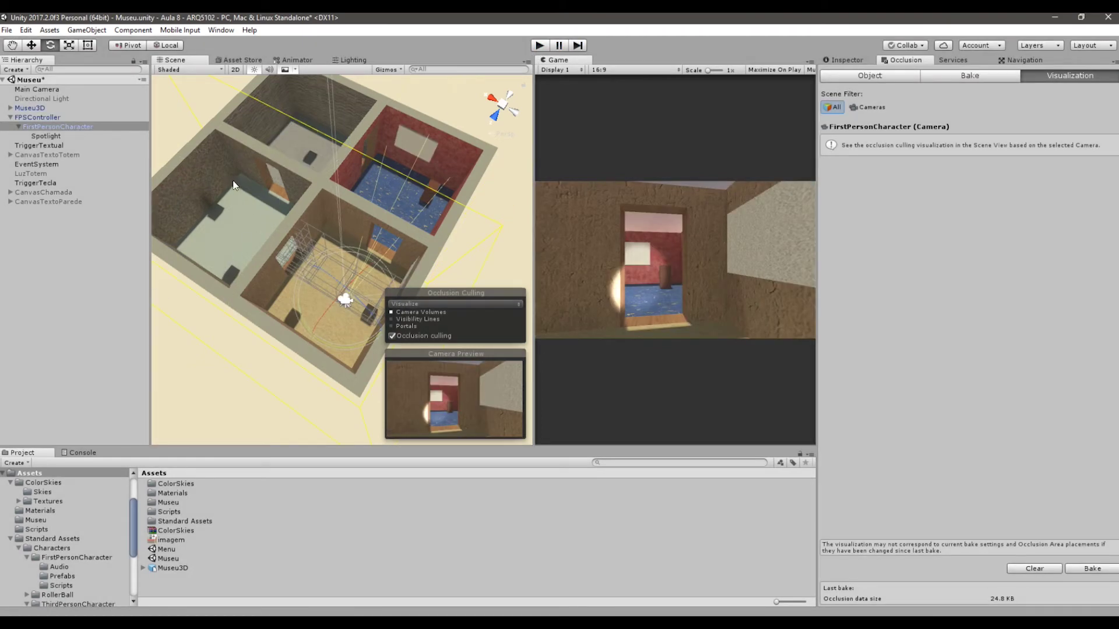
# - Select the Museu3D model, expand its child objects and display the occlusion bake parameters
pyautogui.keyDown('alt'); pyautogui.moveTo(236, 187); pyautogui.dragTo(260, 278); pyautogui.keyUp('alt')
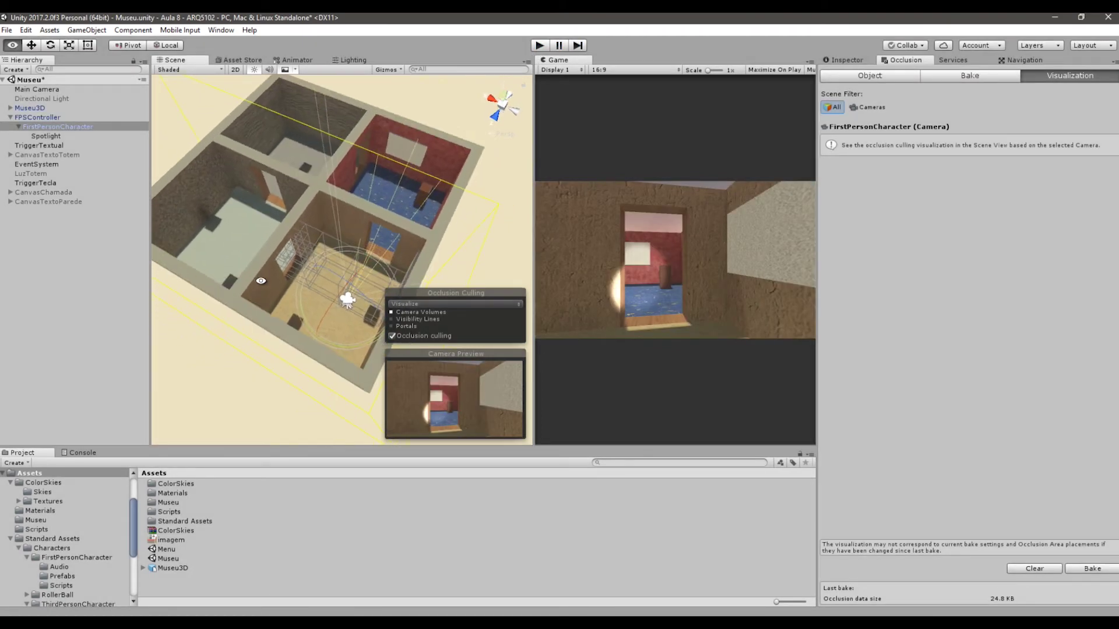
pyautogui.click(260, 279)
pyautogui.keyDown('alt'); pyautogui.moveTo(411, 228); pyautogui.dragTo(417, 208); pyautogui.keyUp('alt')
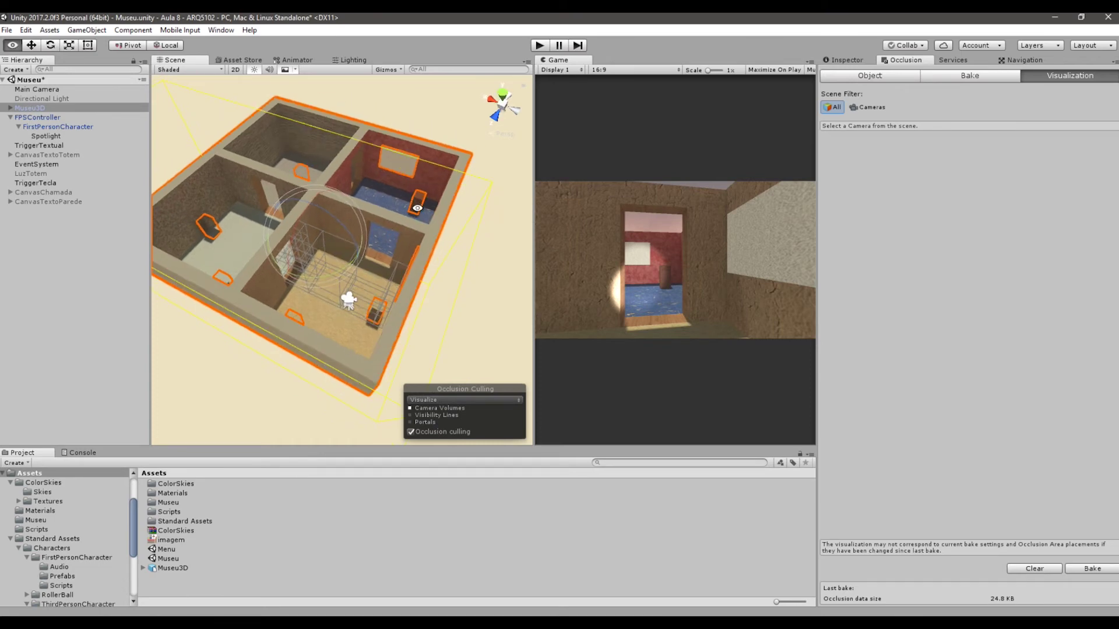
pyautogui.click(430, 233)
pyautogui.click(426, 234)
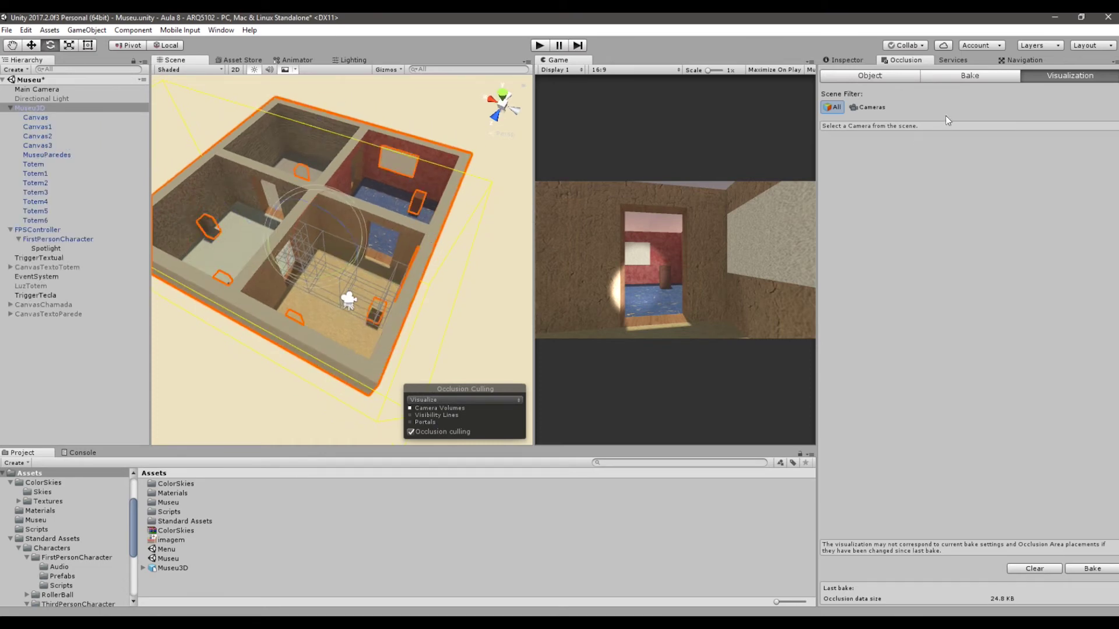
pyautogui.click(950, 78)
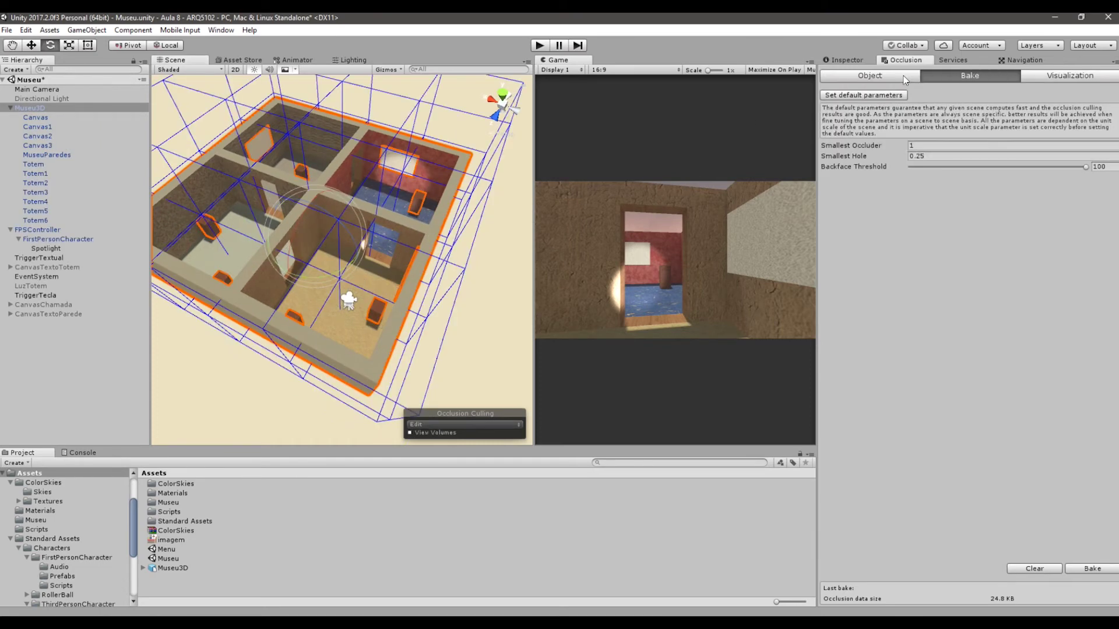
# - Select MuseuParedes and examine its component properties and the single wall mesh from several angles
pyautogui.click(58, 154)
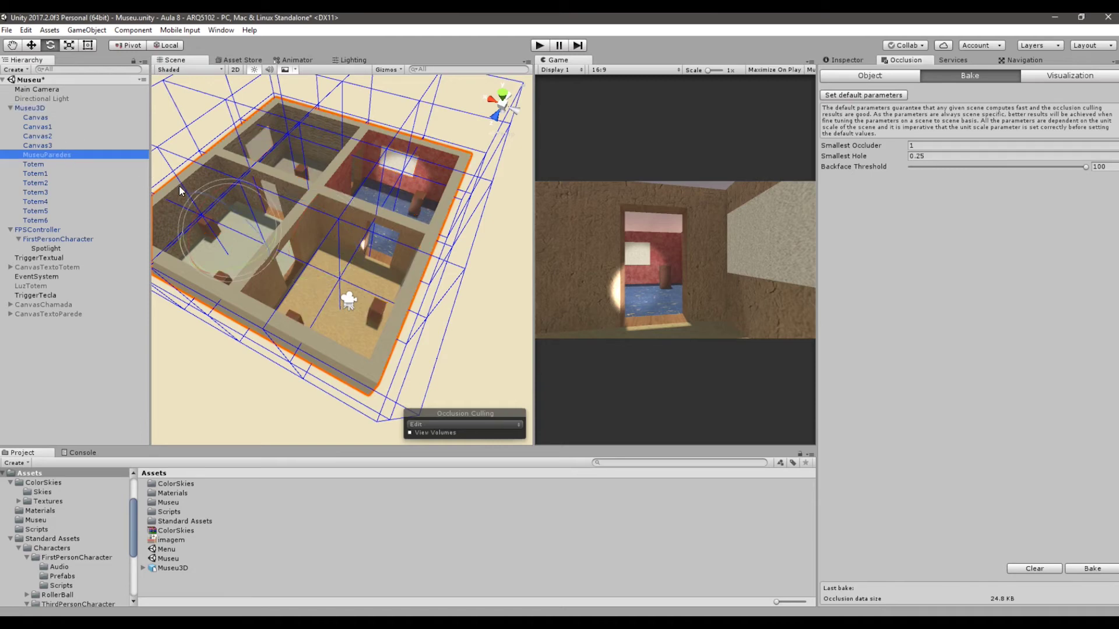
pyautogui.click(854, 63)
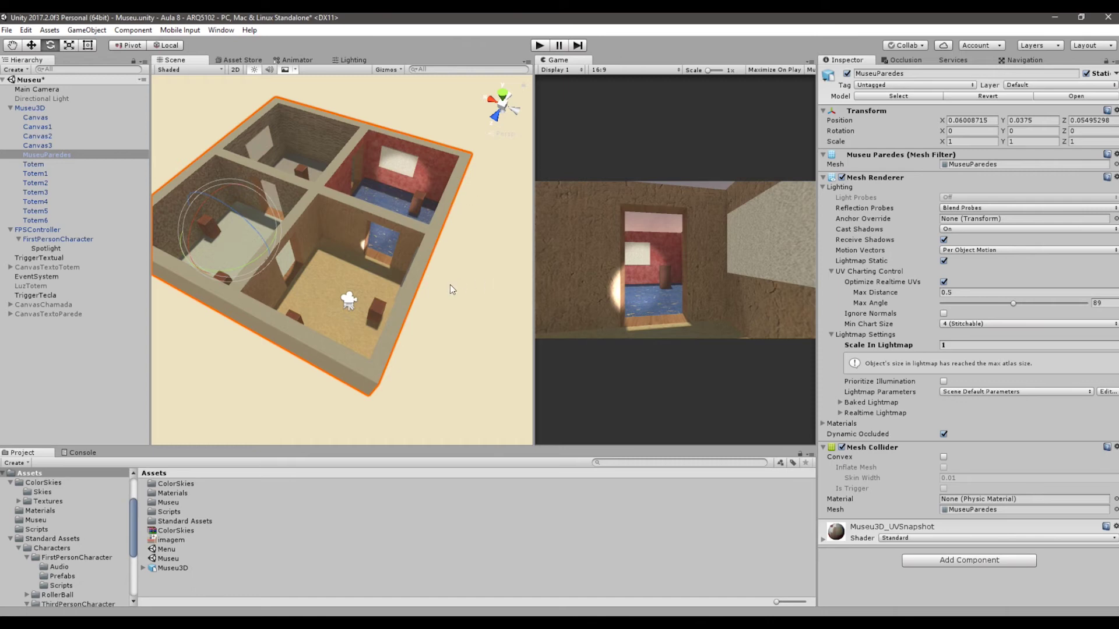
pyautogui.keyDown('alt'); pyautogui.moveTo(446, 283); pyautogui.dragTo(432, 280); pyautogui.keyUp('alt')
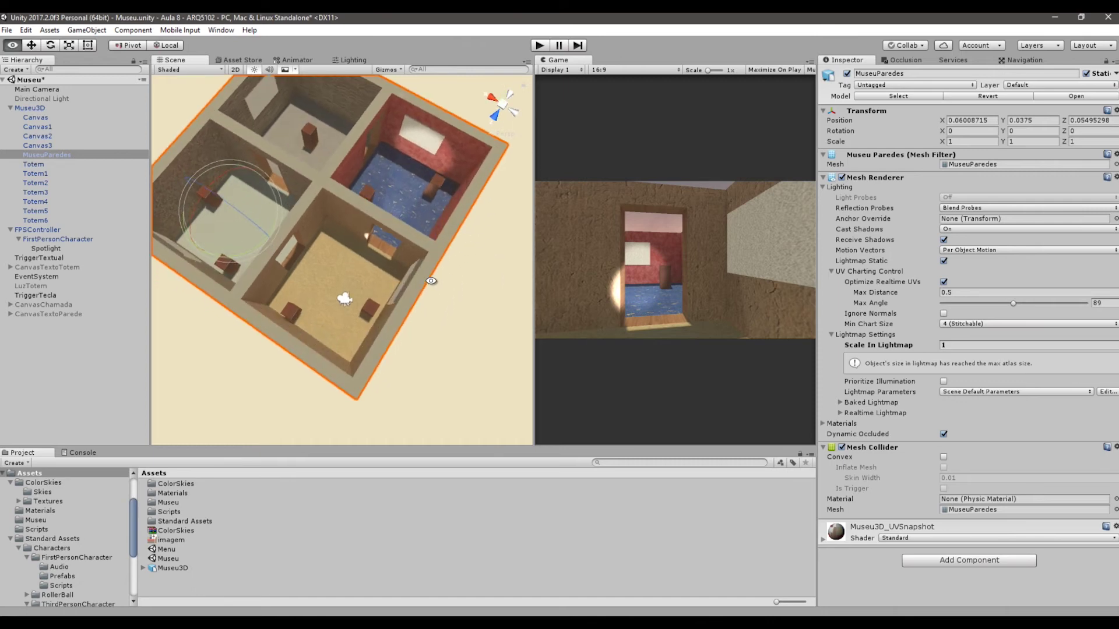
pyautogui.keyDown('alt'); pyautogui.moveTo(453, 339); pyautogui.dragTo(455, 286); pyautogui.keyUp('alt')
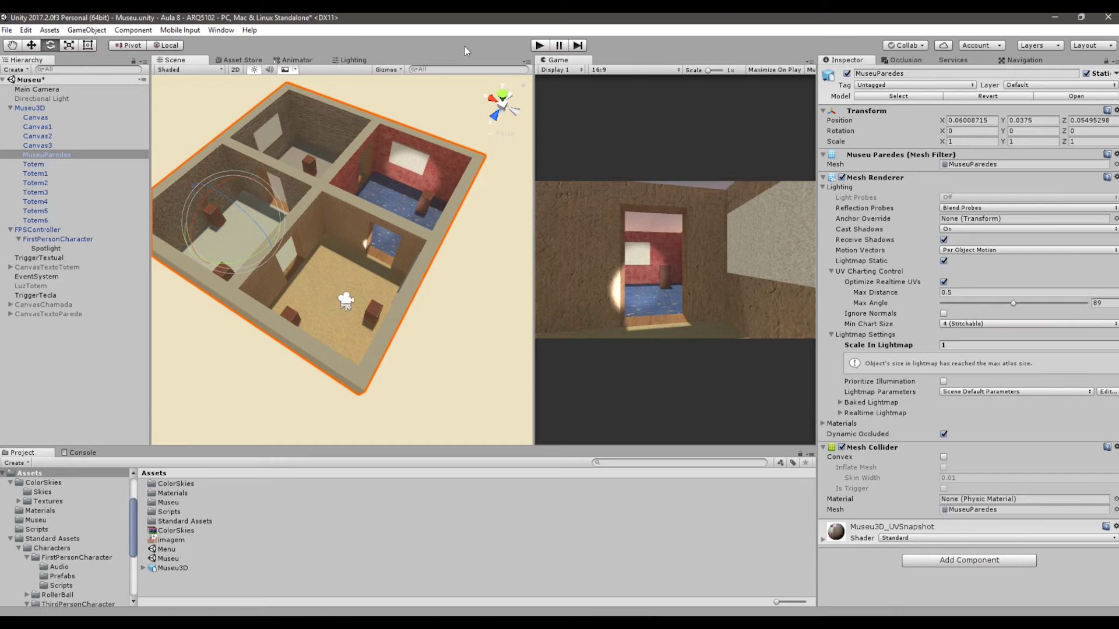
# - Open the build settings and review the PC, Mac & Linux Standalone player settings, including the rendering and configuration options
pyautogui.click(6, 30)
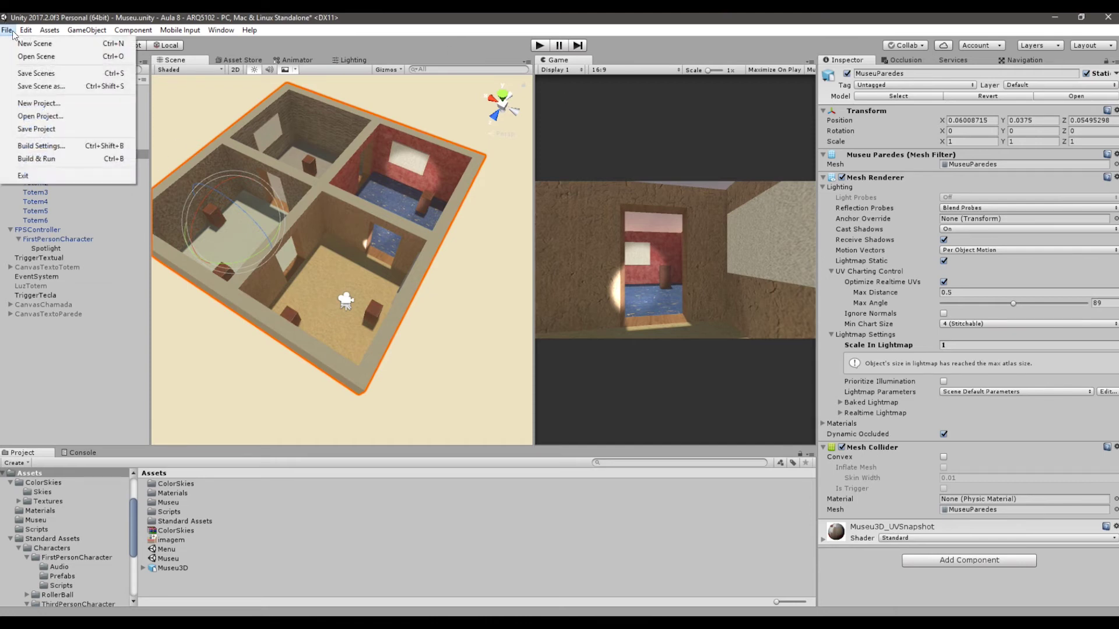
pyautogui.click(56, 147)
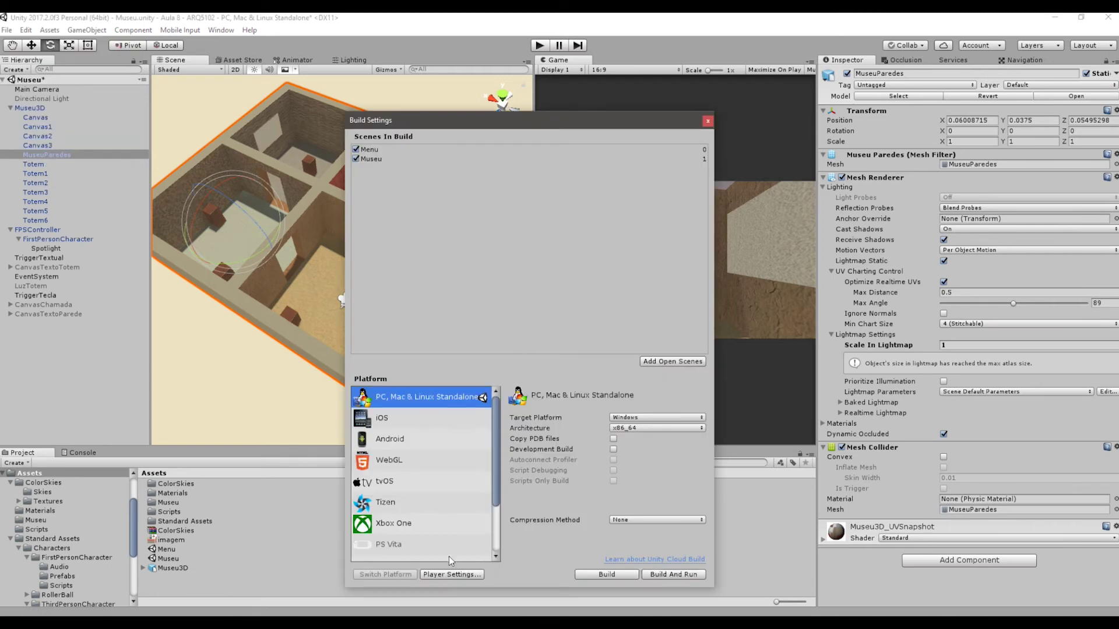
pyautogui.click(452, 574)
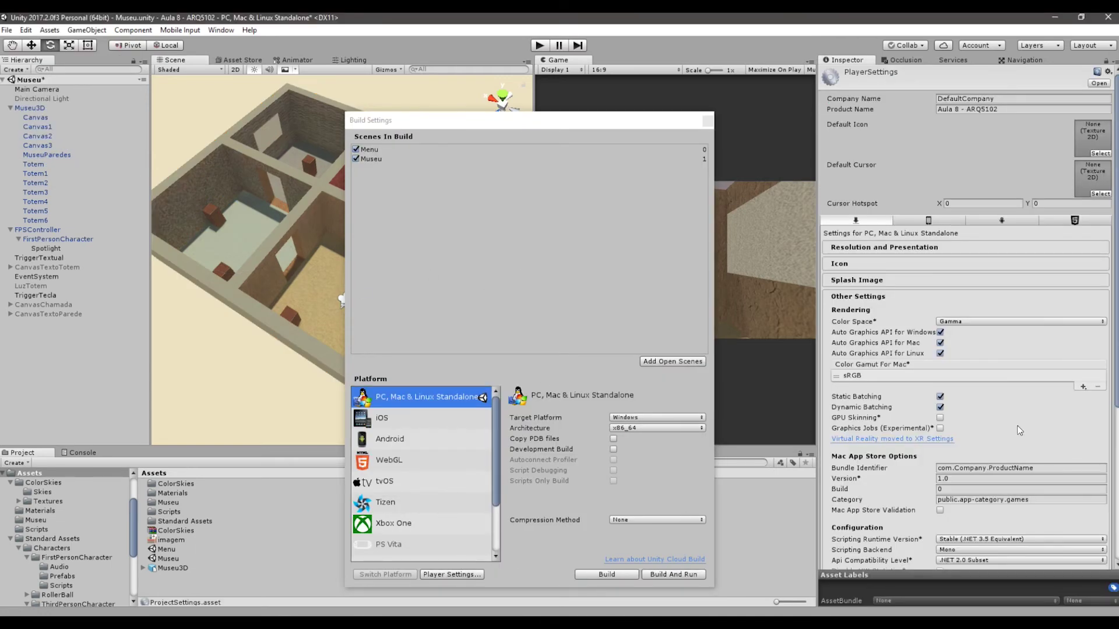
pyautogui.scroll(-6, 1007, 406)
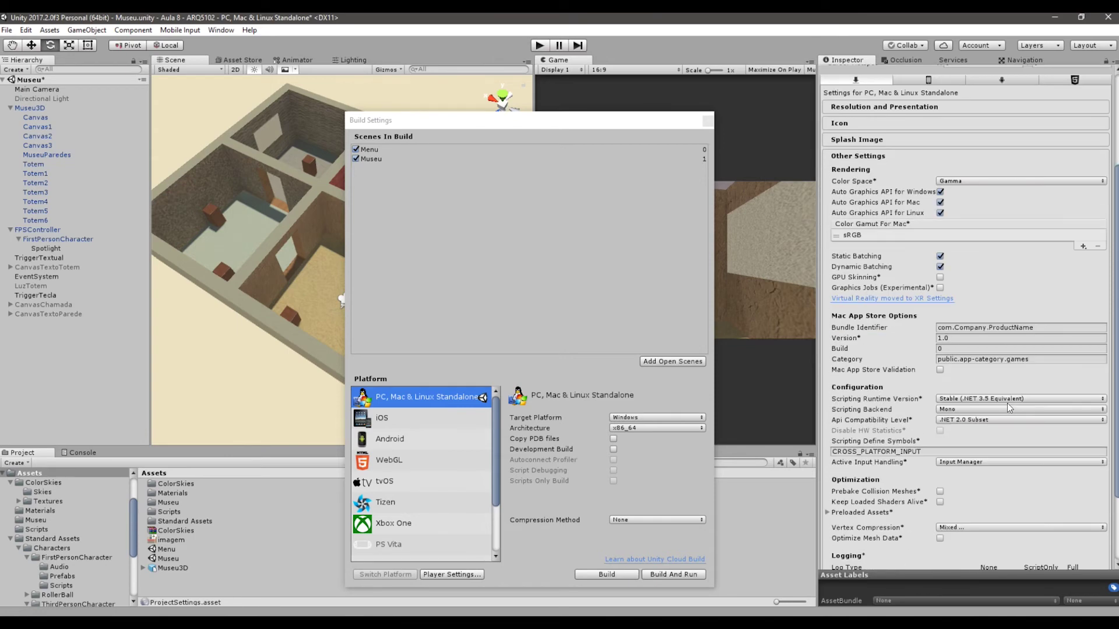
pyautogui.scroll(6, 1007, 404)
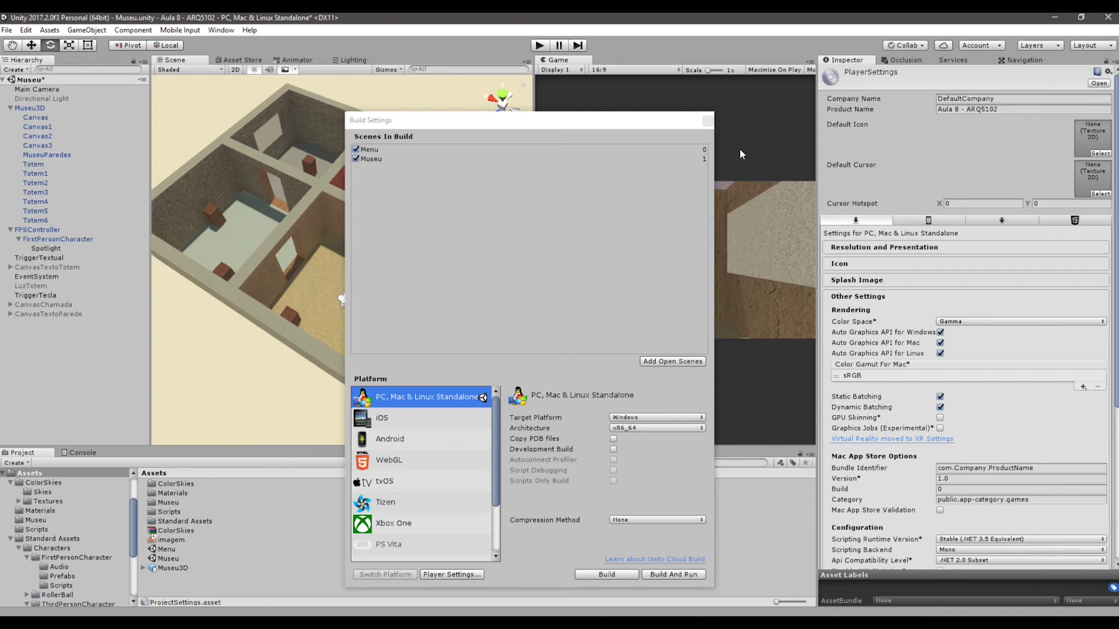
# - Close the build settings, widen the Game view beside the Scene view and run the scene
pyautogui.click(708, 121)
pyautogui.keyDown('alt'); pyautogui.moveTo(233, 211); pyautogui.dragTo(446, 289); pyautogui.keyUp('alt')
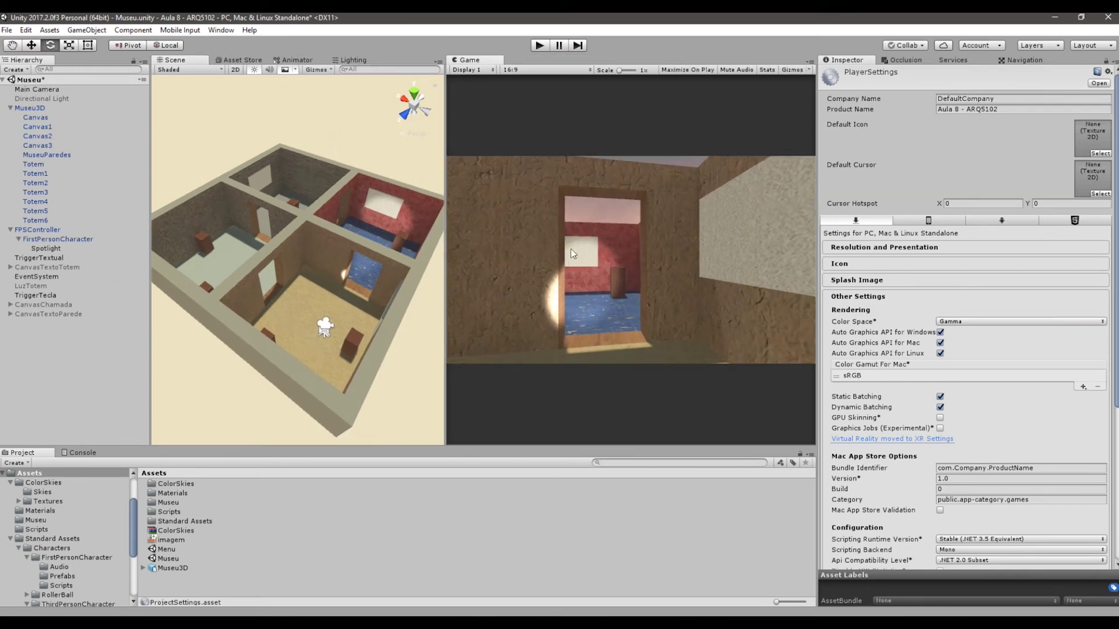
pyautogui.click(539, 46)
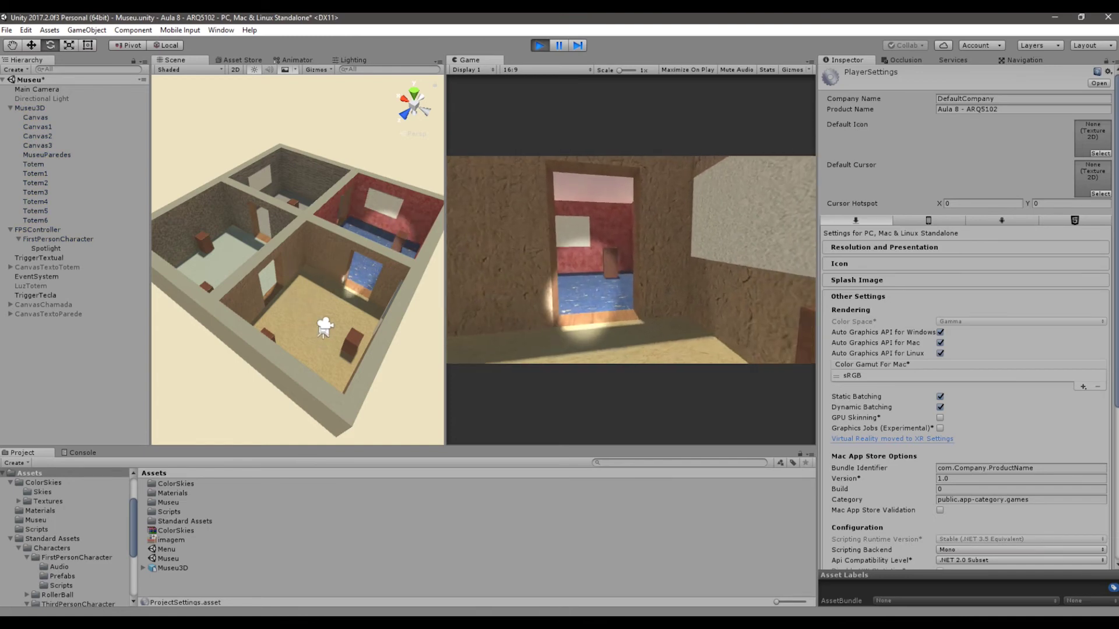
# - Display the occlusion culling visualization in the Scene view while the scene is running
pyautogui.click(1022, 60)
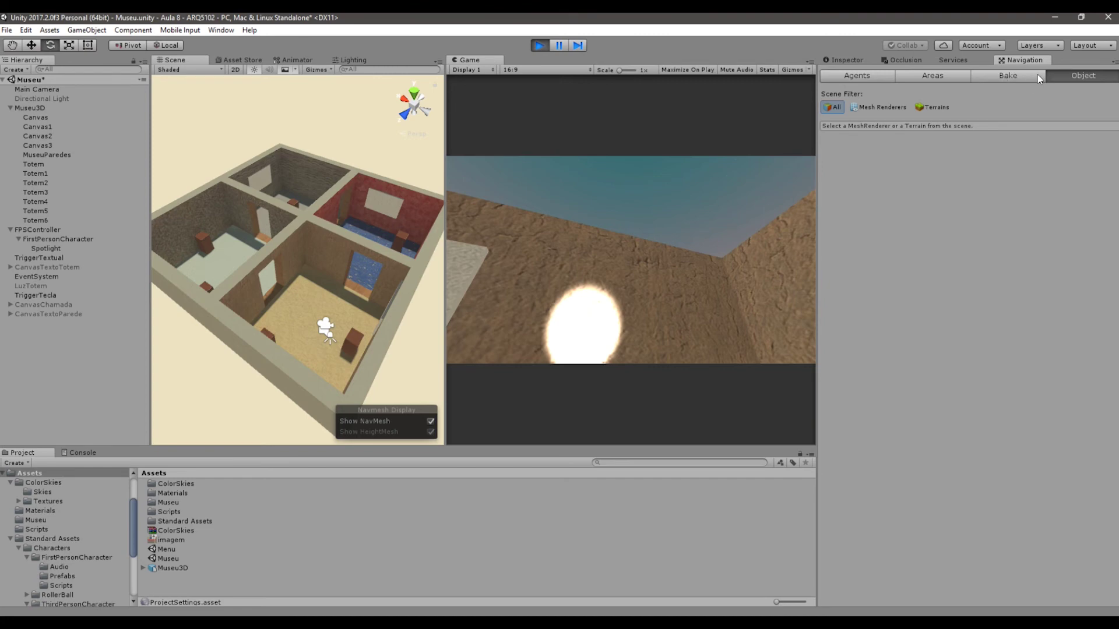
pyautogui.click(1036, 76)
pyautogui.click(943, 78)
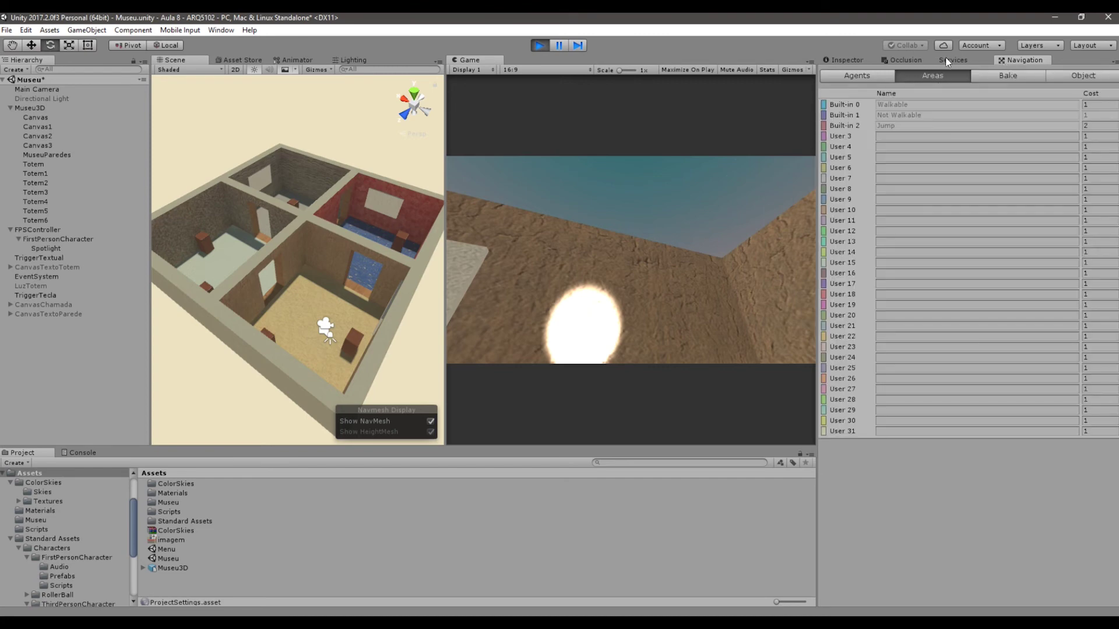
pyautogui.click(913, 61)
pyautogui.click(1048, 77)
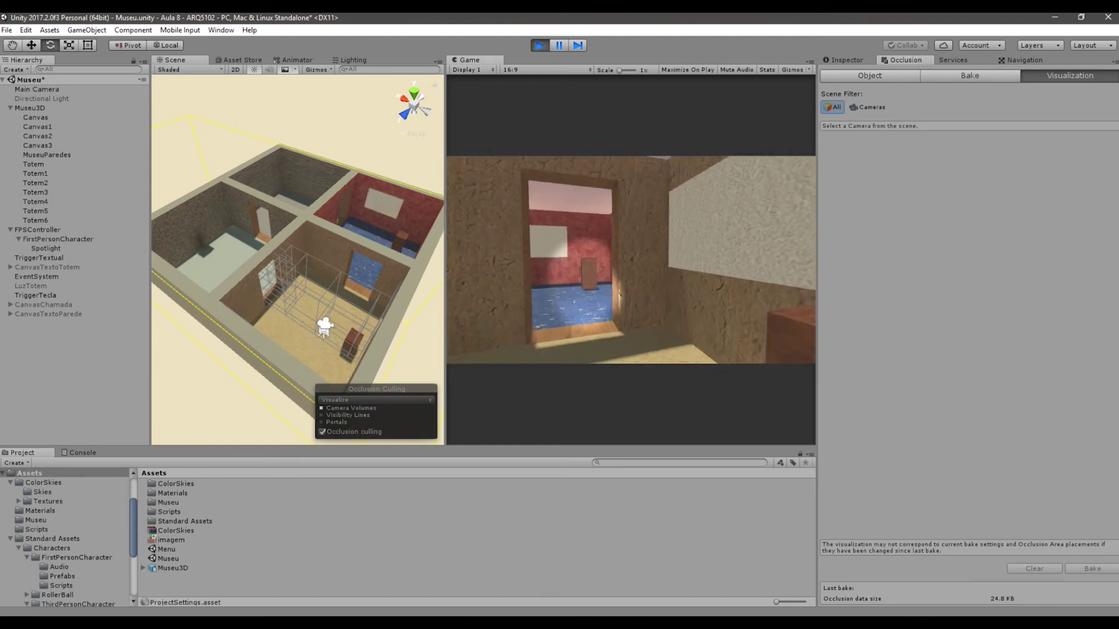
# - Walk from the brown room through the red one to the pedestal in the wavy-walled room, watching the culling in the Scene view
pyautogui.press('w')
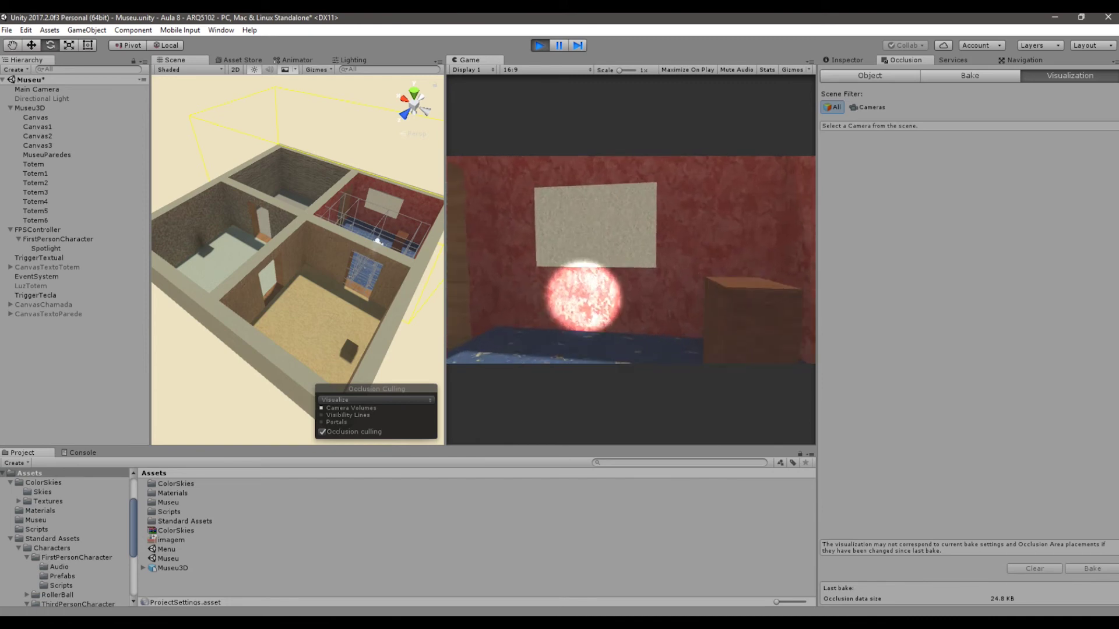
pyautogui.press('s')
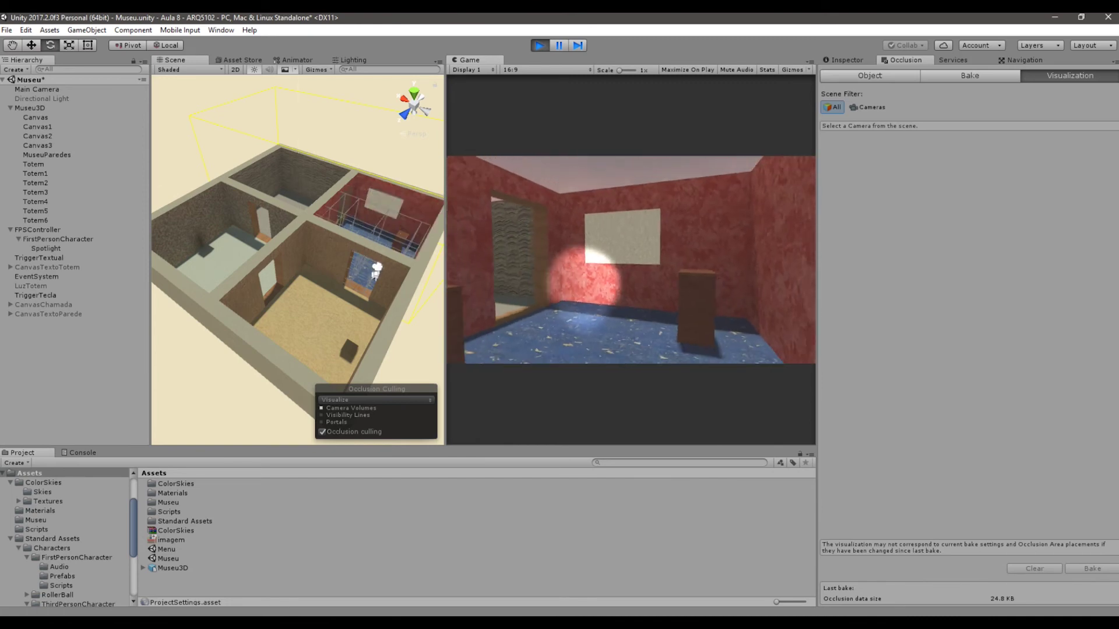
pyautogui.press('w')
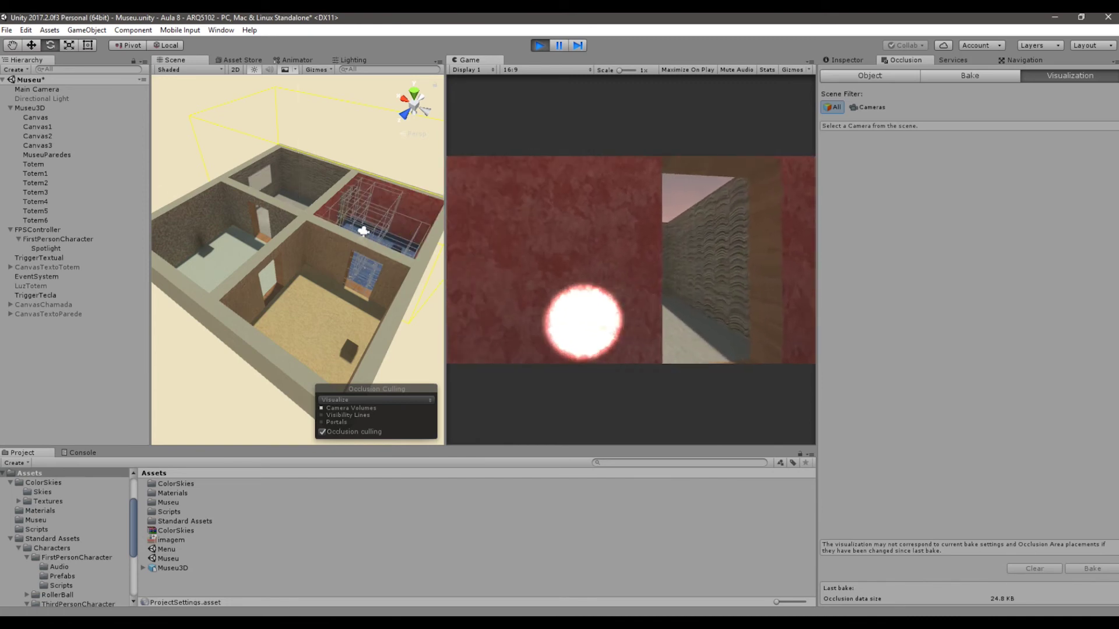
pyautogui.press('w')
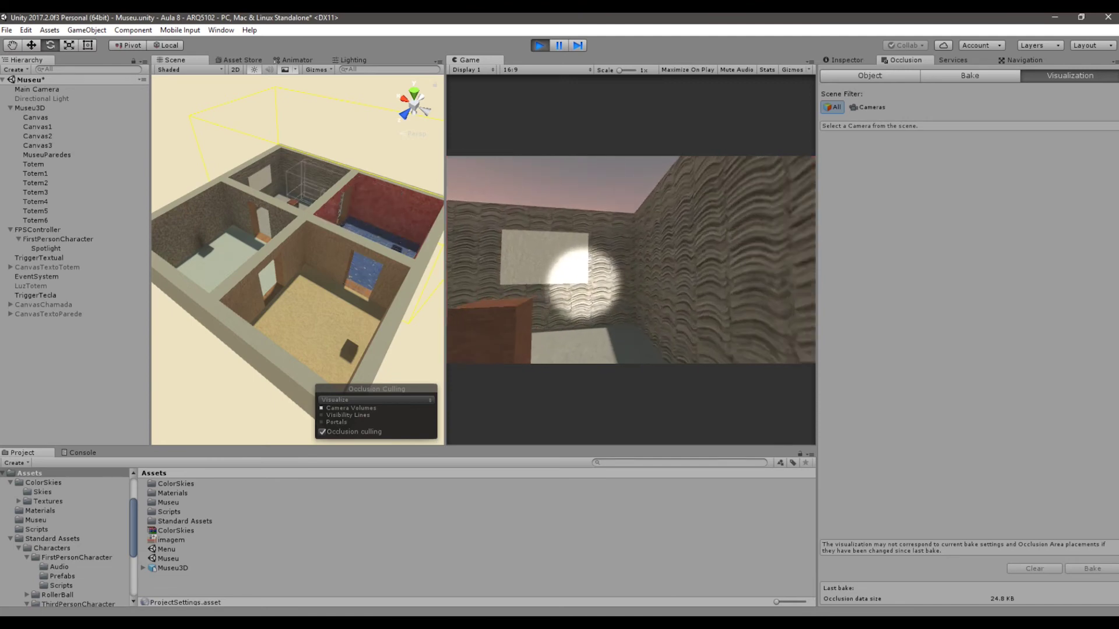
pyautogui.press('w')
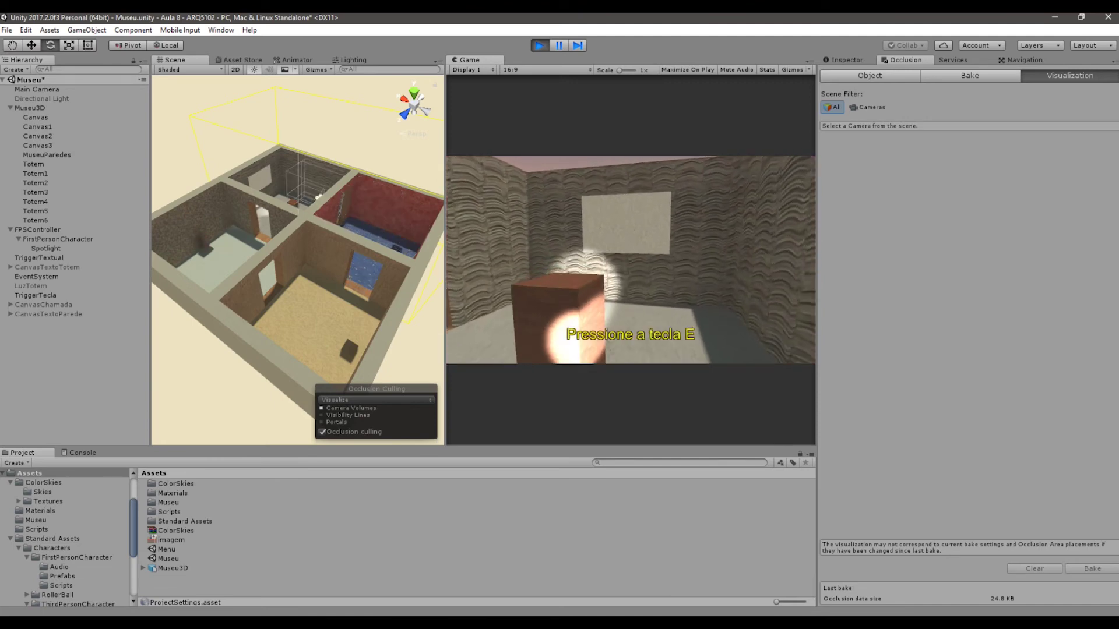
# - Move around the pedestal in the wavy-walled room and look in different directions to examine which objects are culled
pyautogui.press('s')
pyautogui.press('w')
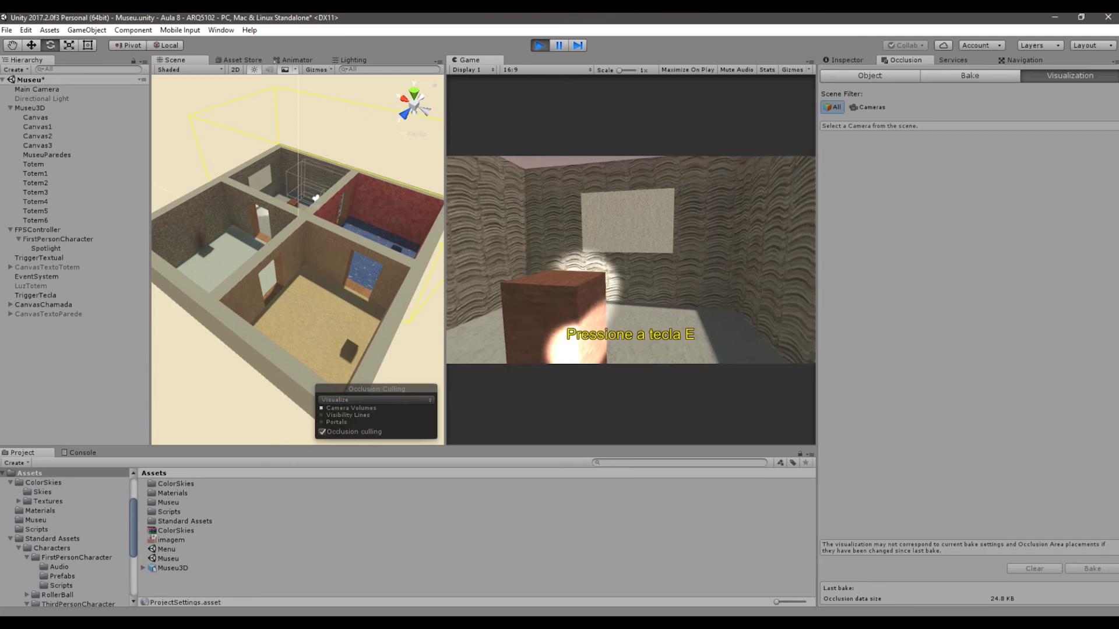
pyautogui.press('s')
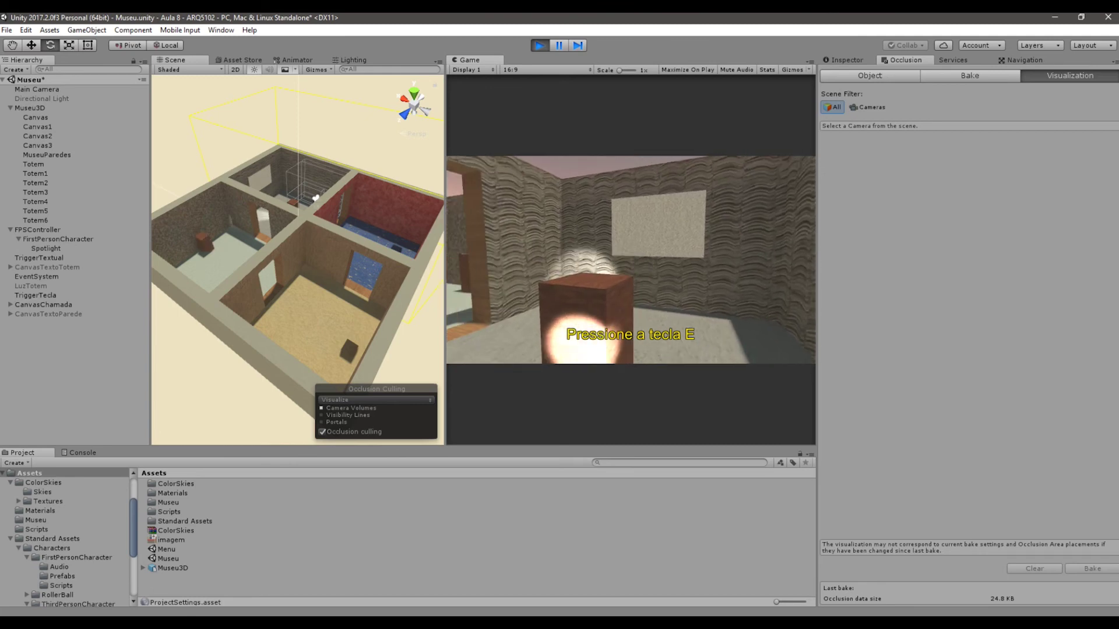
pyautogui.press('w')
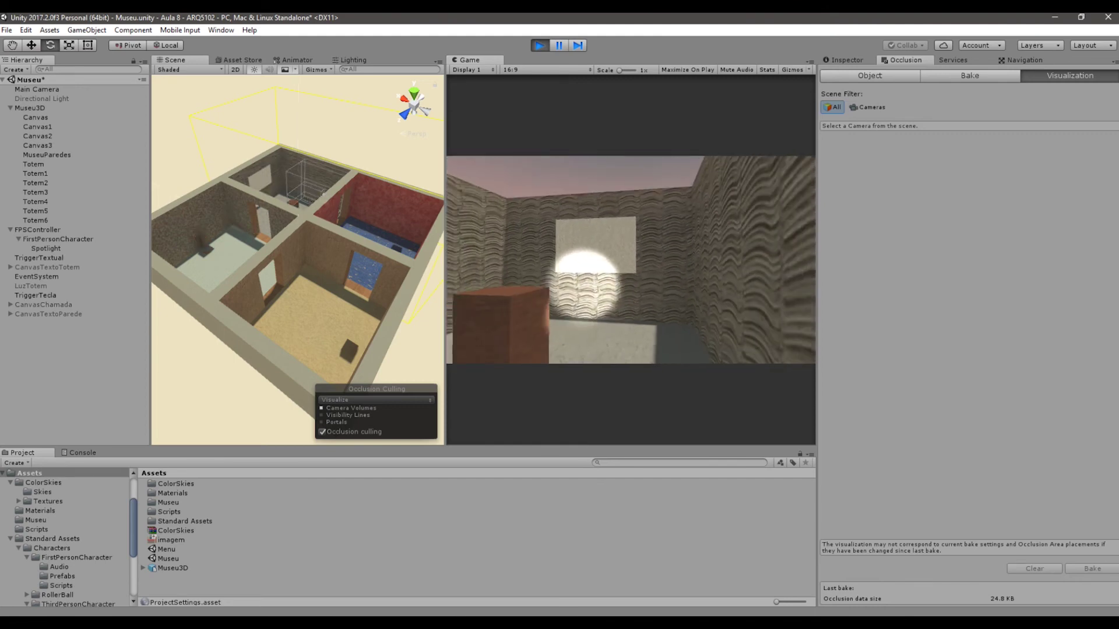
pyautogui.press('w')
pyautogui.press('s')
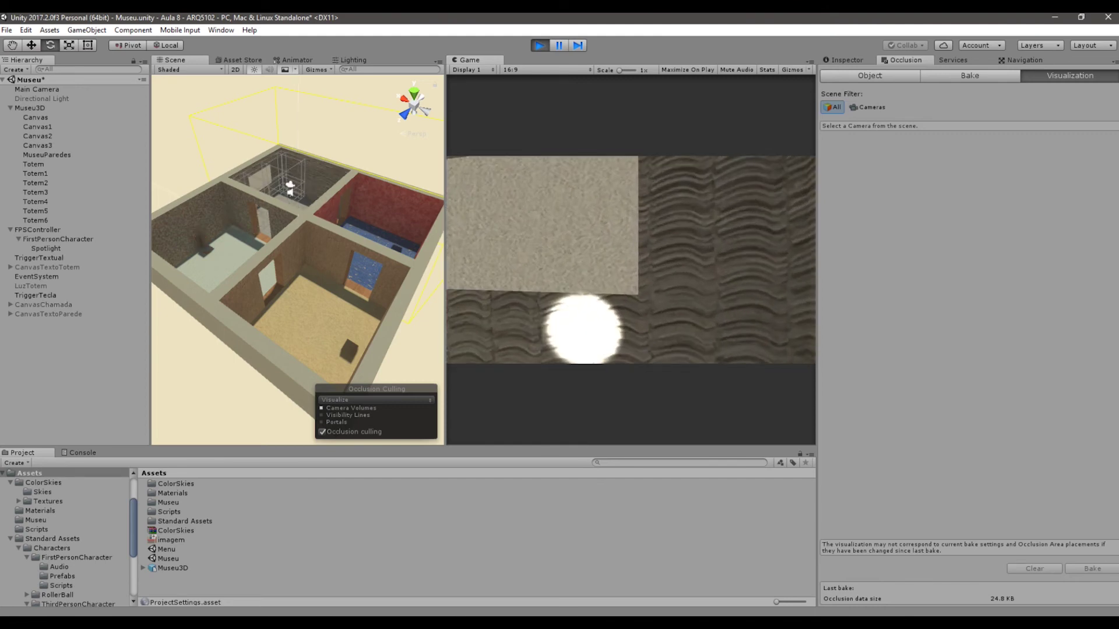
pyautogui.press('w')
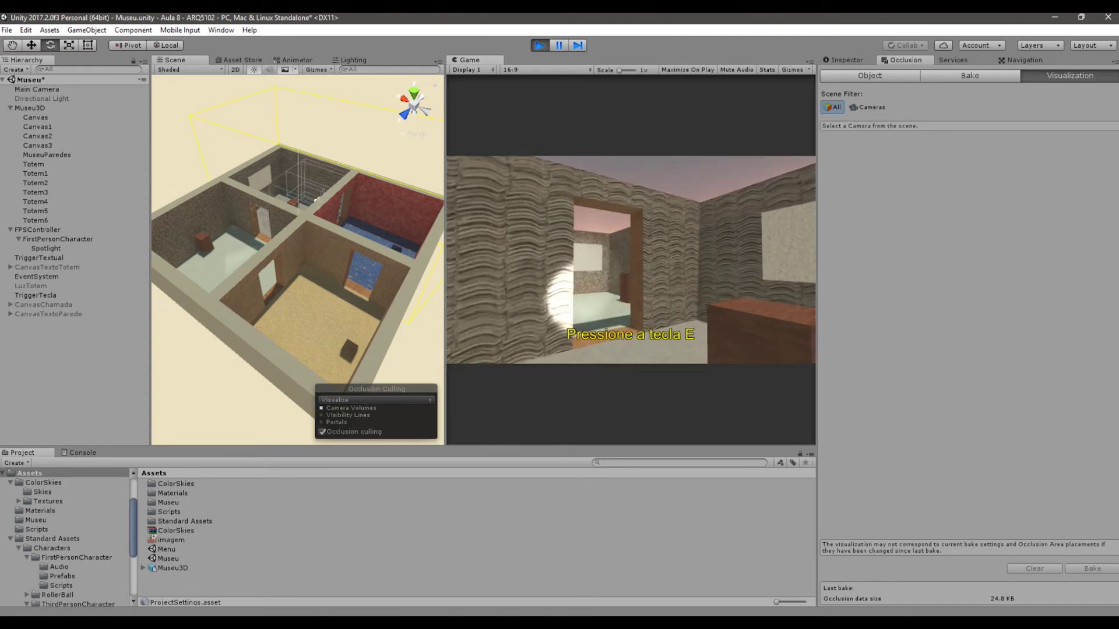
# - Walk through the mosaic-walled room back to the brown room, checking the culling at each doorway, and stop the scene
pyautogui.press('w')
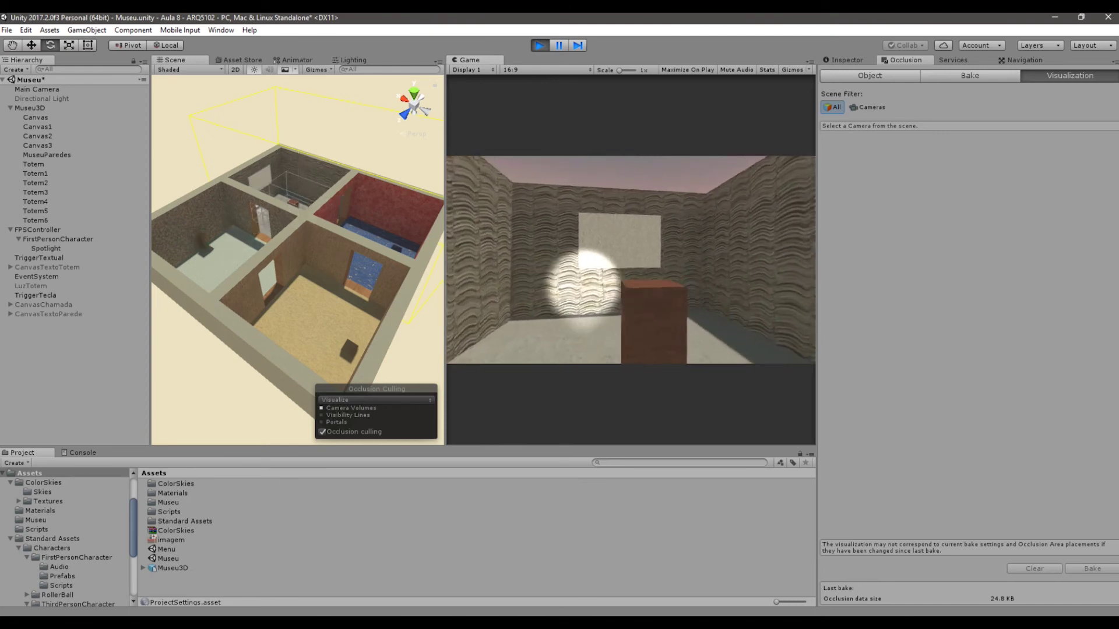
pyautogui.press('w')
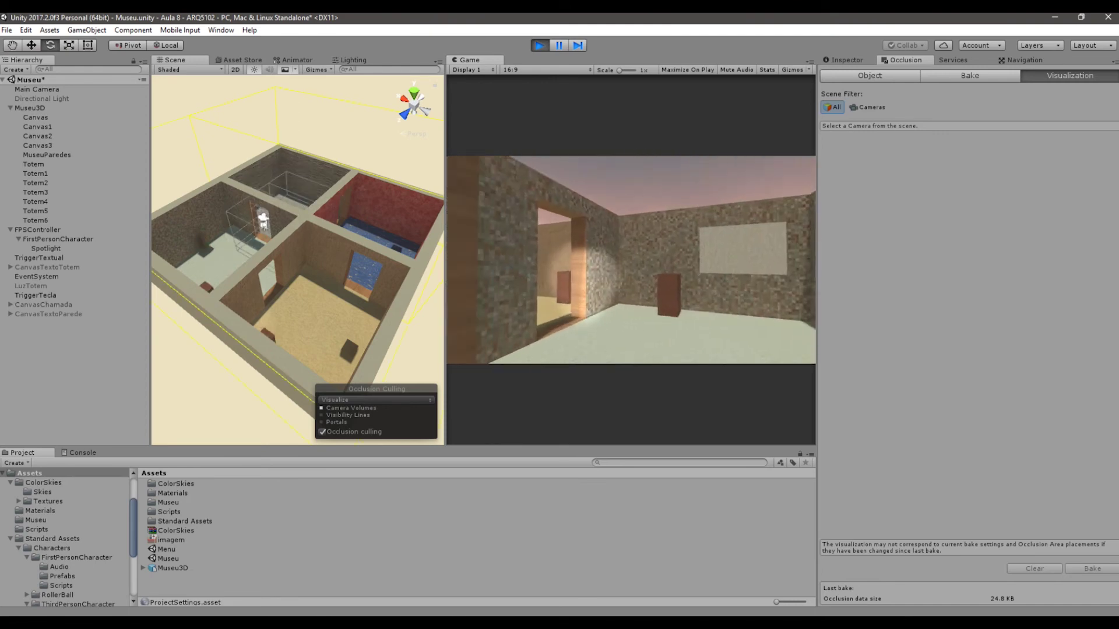
pyautogui.press('w')
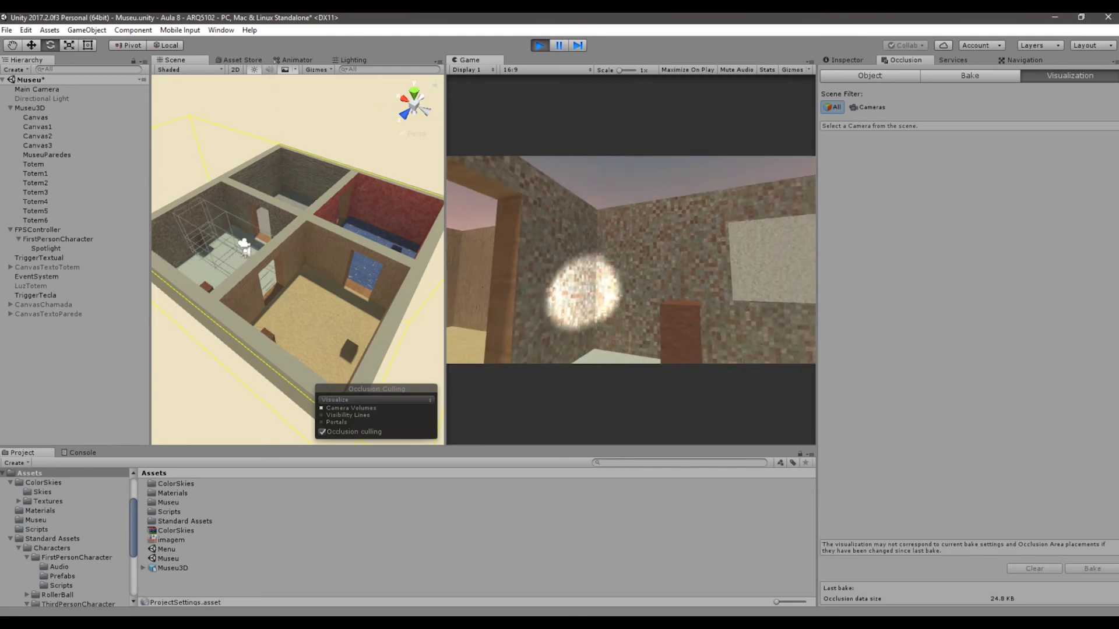
pyautogui.press('w')
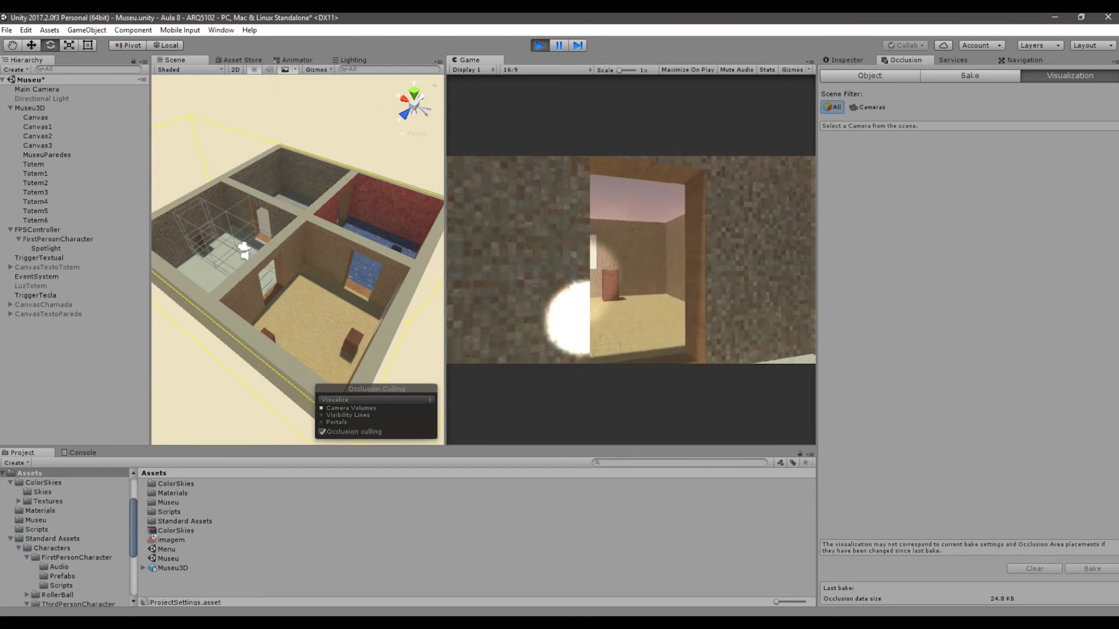
pyautogui.press('w')
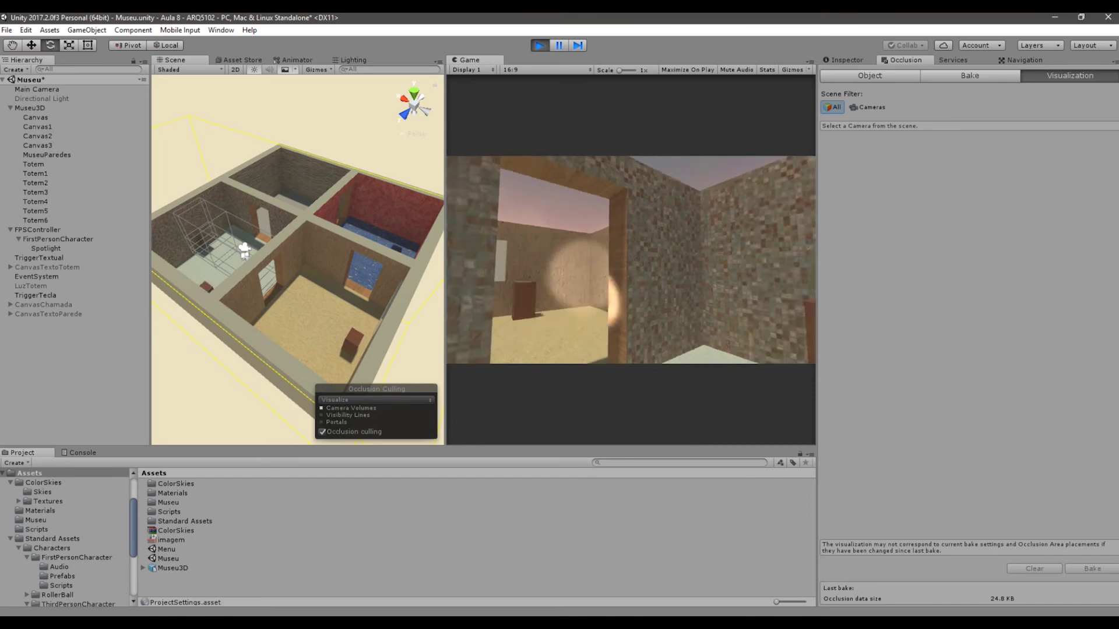
pyautogui.press('w')
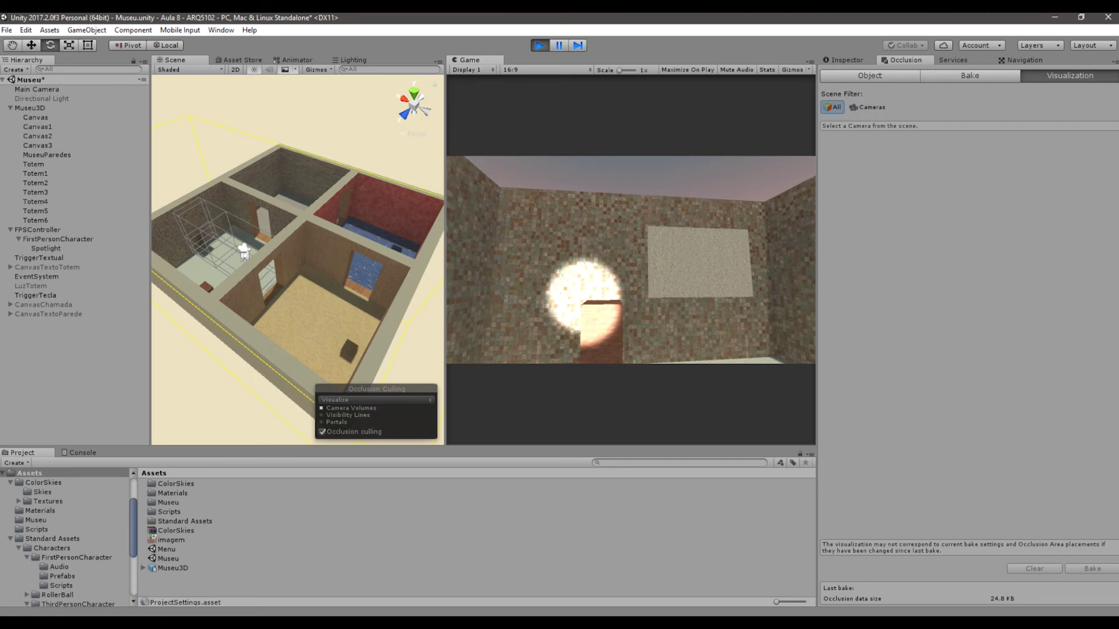
pyautogui.press('w')
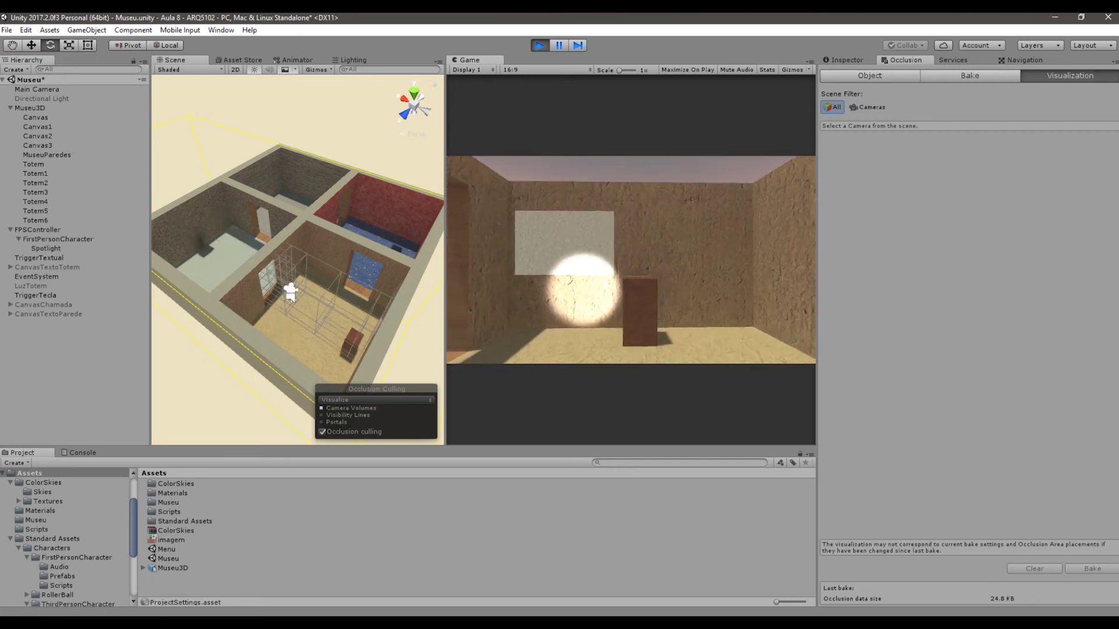
pyautogui.press('Escape')
pyautogui.click(540, 45)
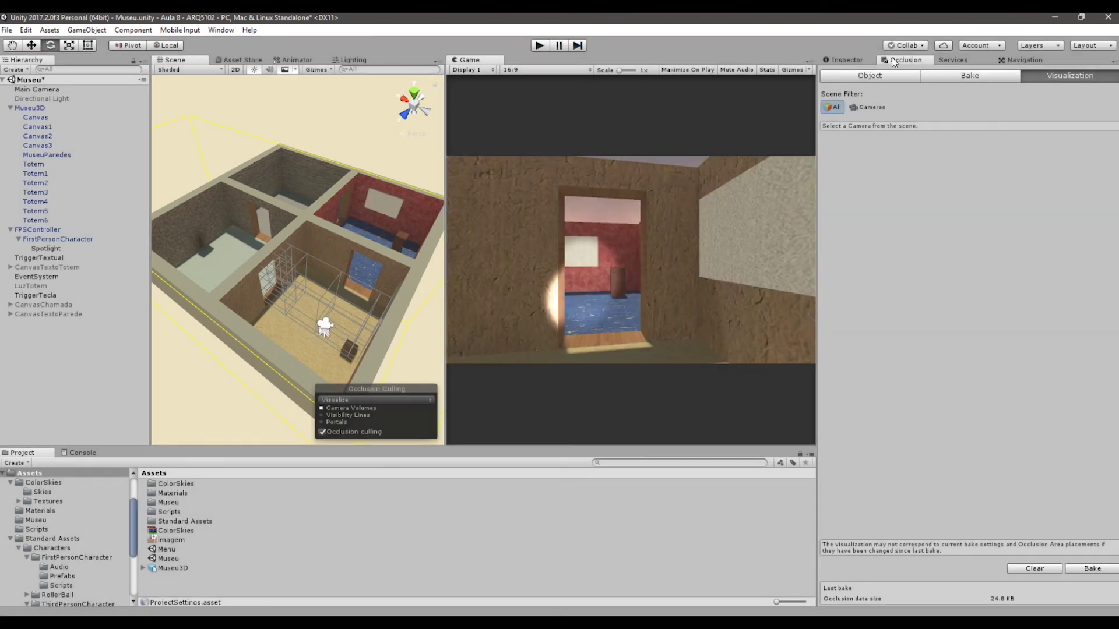
# - Display the lighting settings beside a wider Game view and turn on the Game view's rendering statistics
pyautogui.click(361, 59)
pyautogui.click(1034, 568)
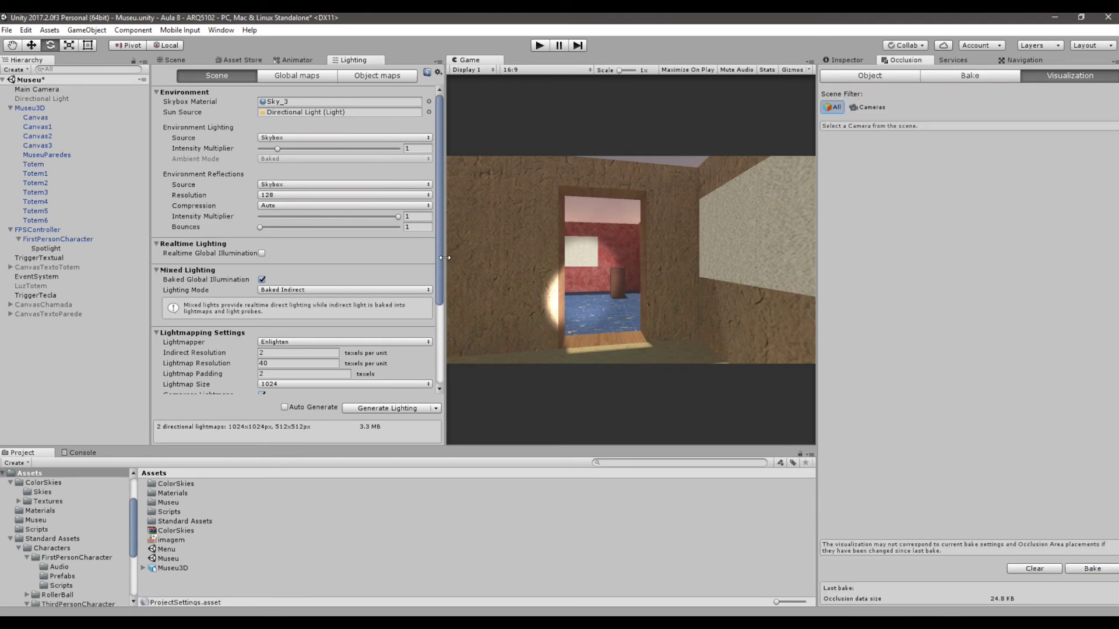
pyautogui.moveTo(446, 257); pyautogui.dragTo(401, 260)
pyautogui.click(767, 70)
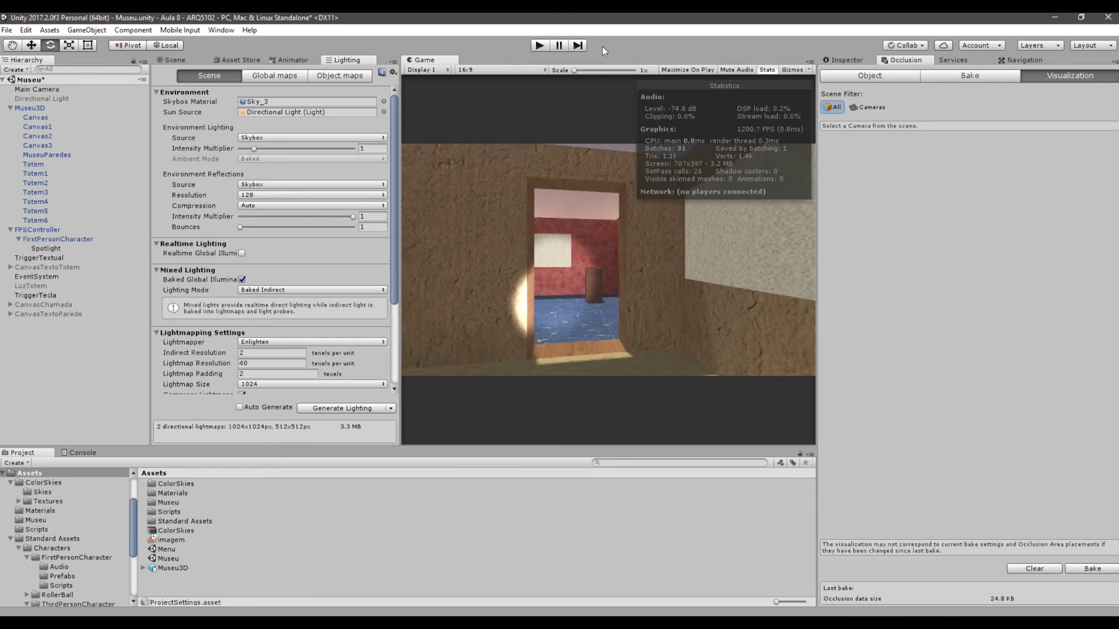
# - Run the scene and walk through all four museum rooms back to the brown one, watching the rendering statistics
pyautogui.click(540, 46)
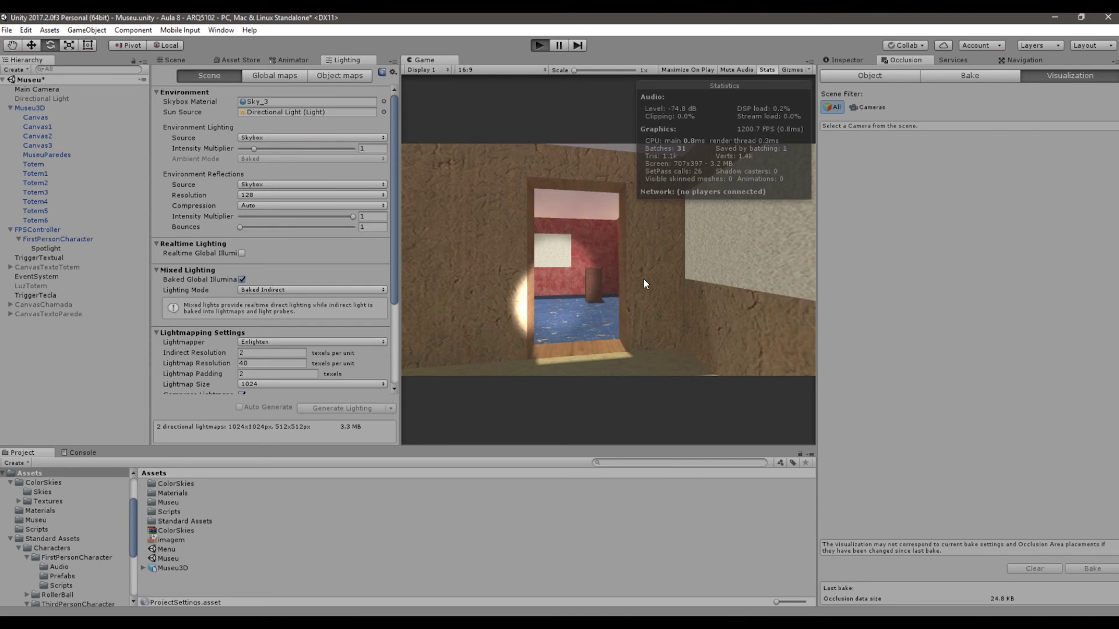
pyautogui.press('w')
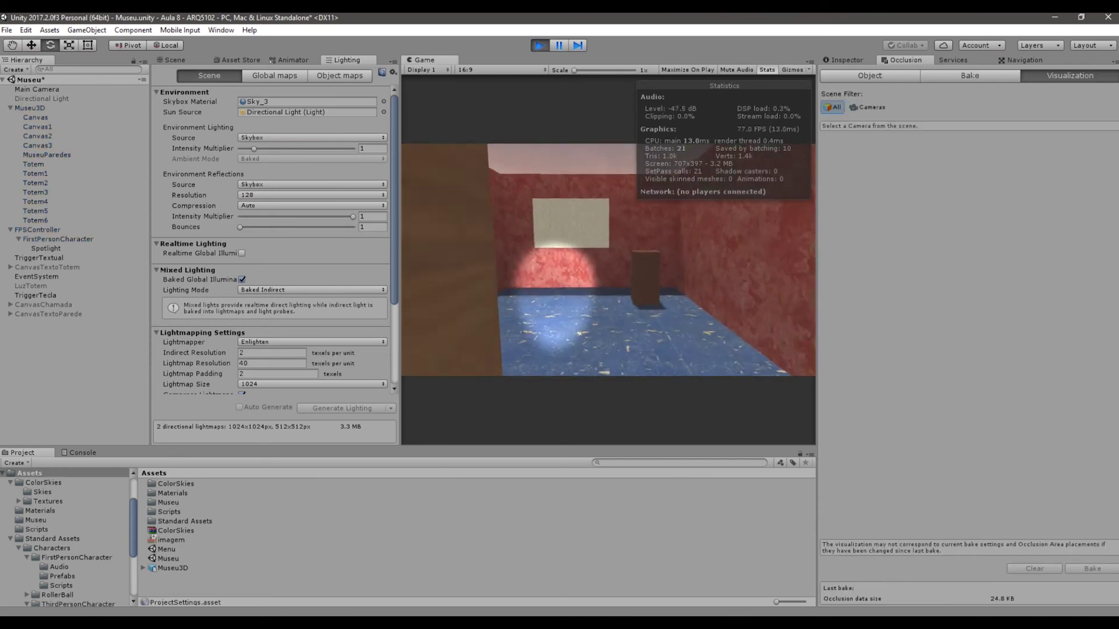
pyautogui.press('w')
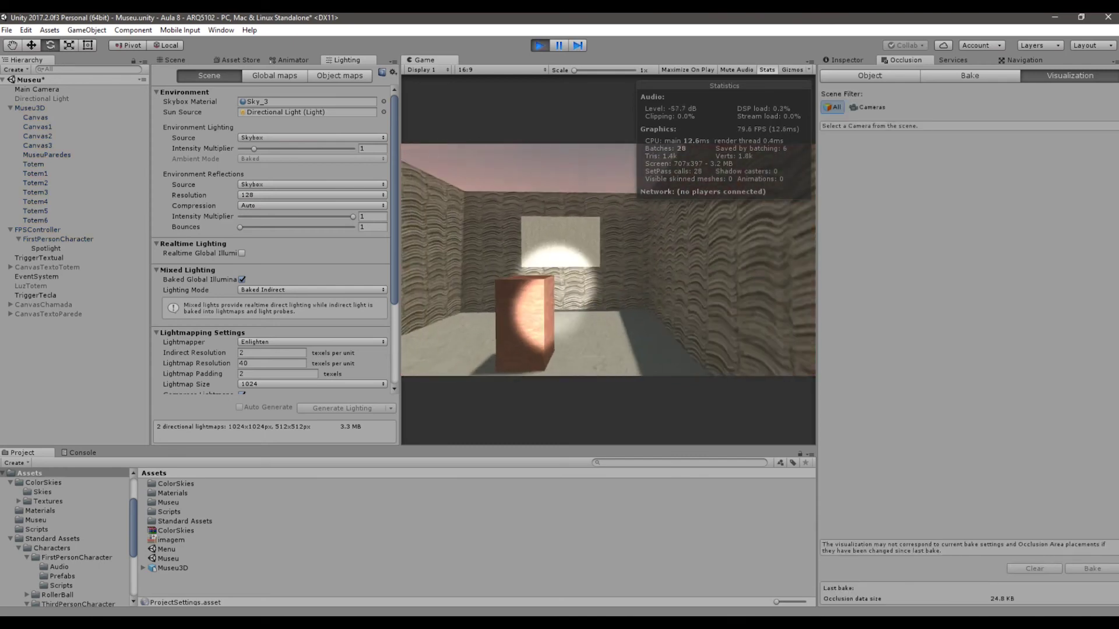
pyautogui.press('w')
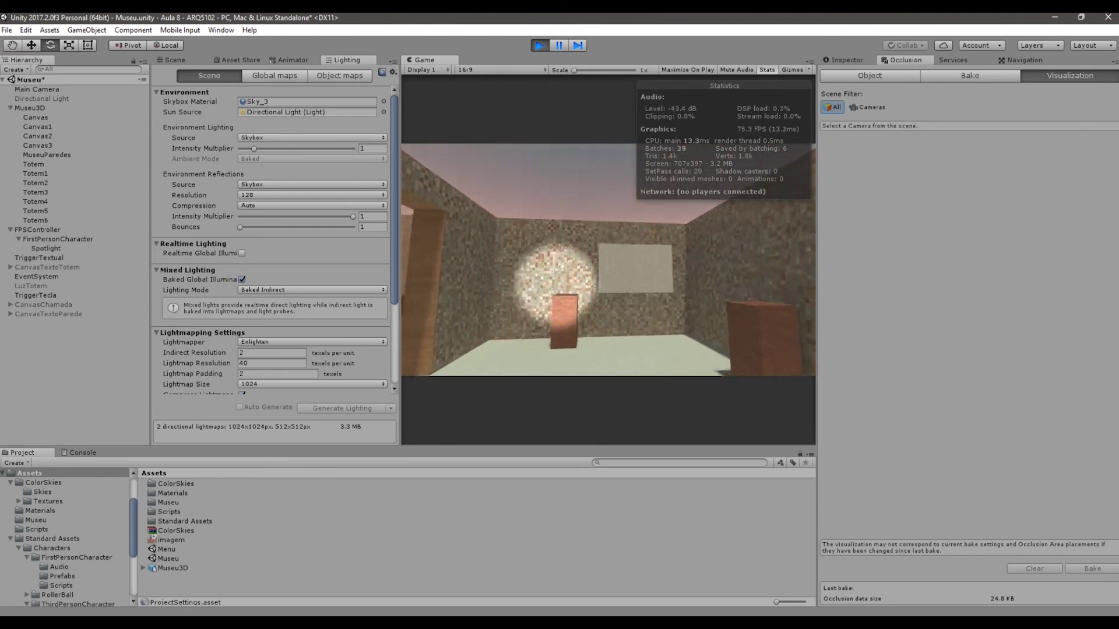
pyautogui.press('w')
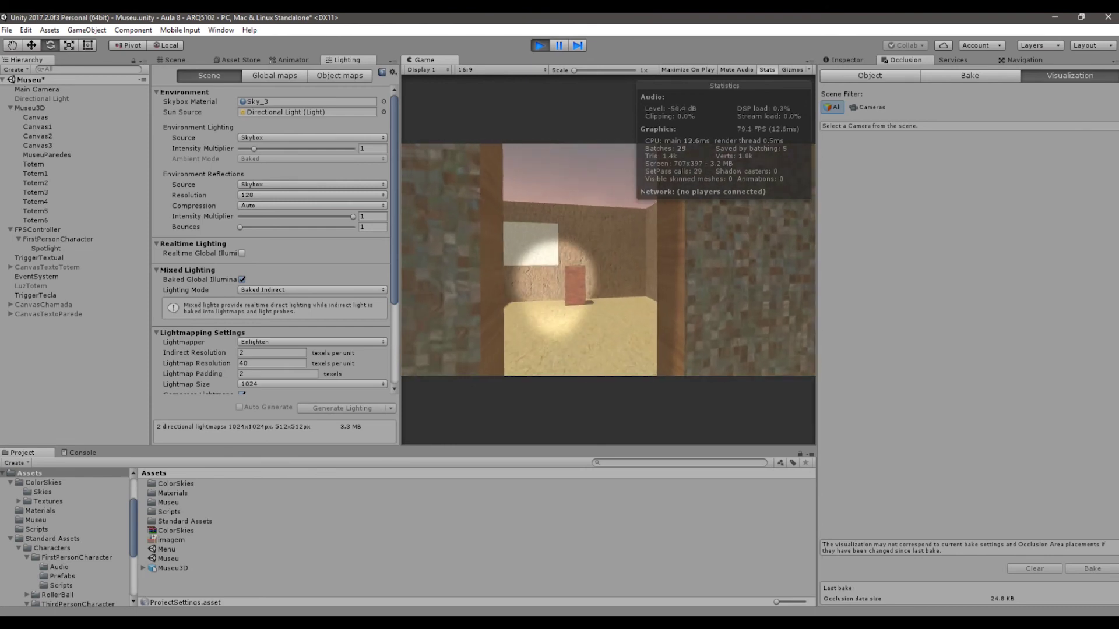
pyautogui.press('w')
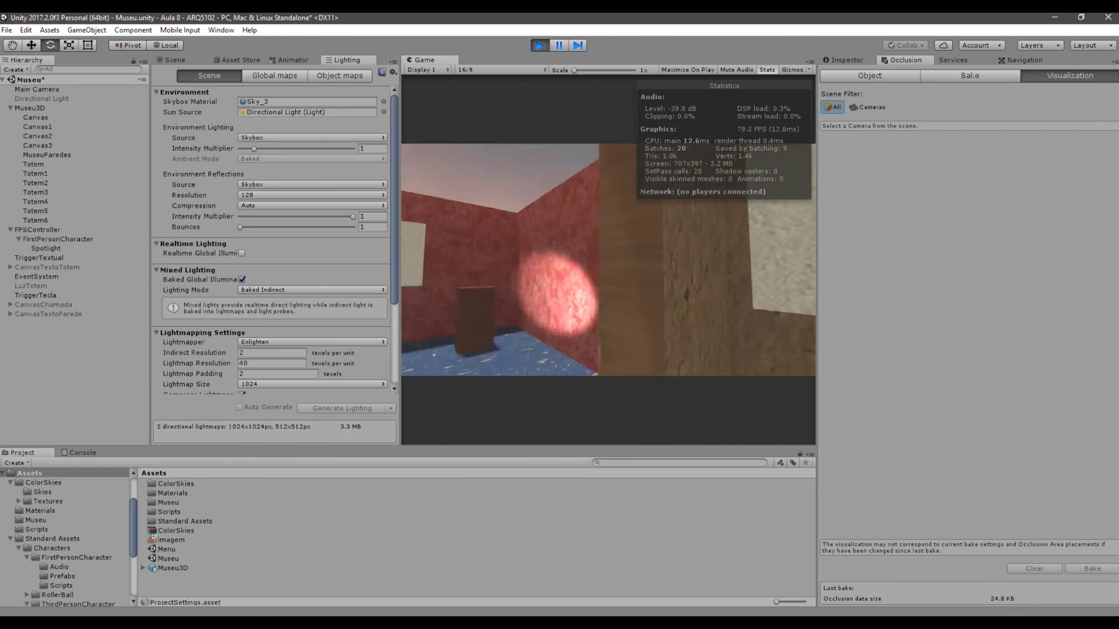
pyautogui.press('w')
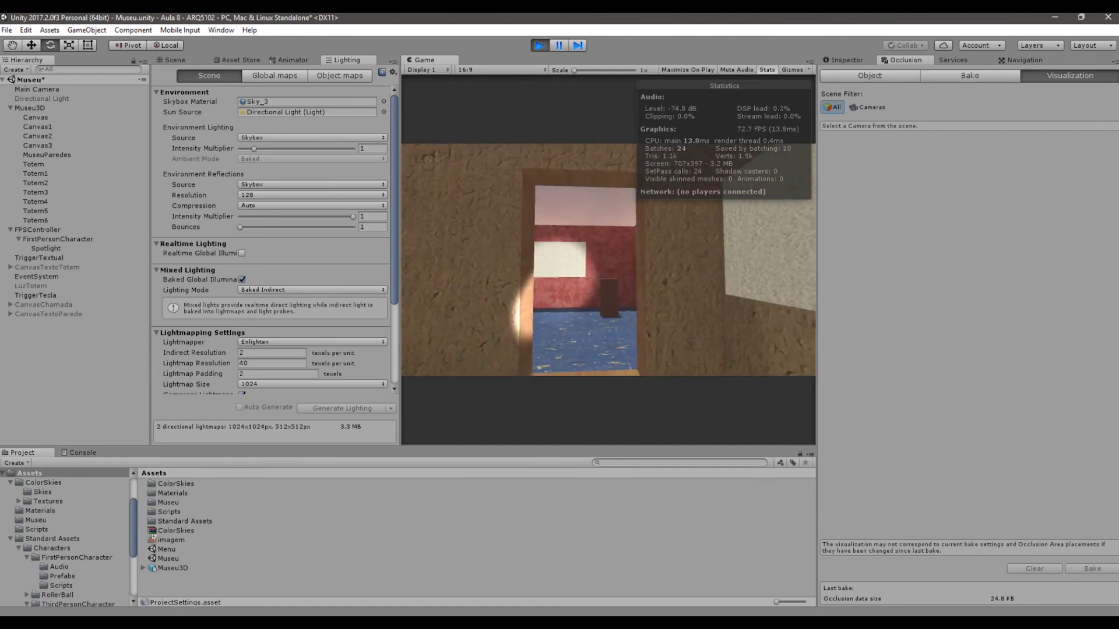
pyautogui.press('w')
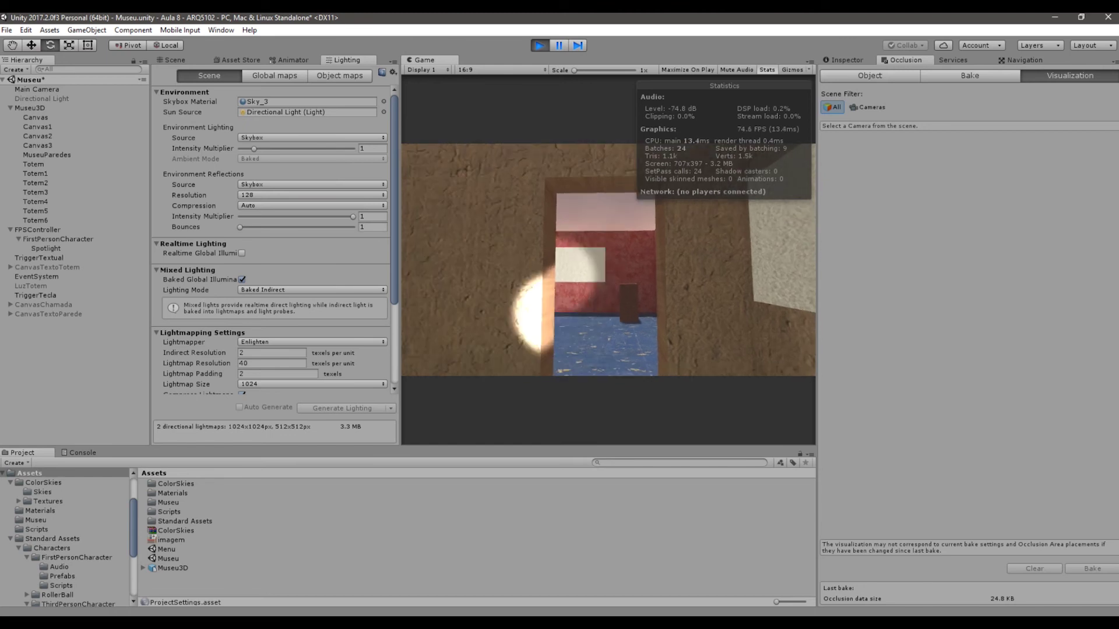
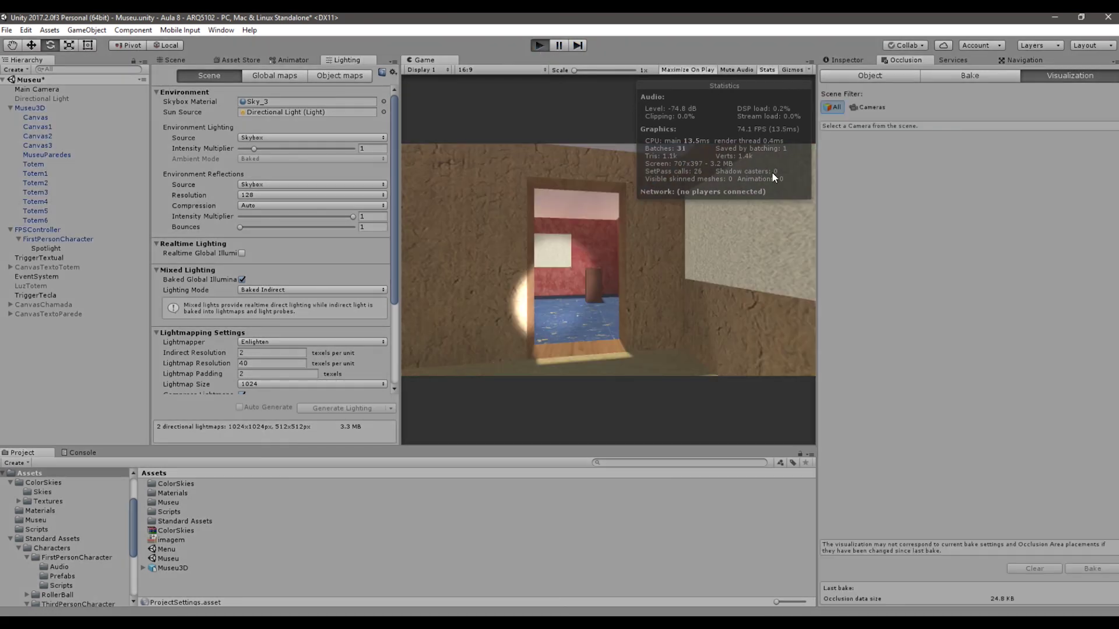
# - Run the scene with the Game view maximized and the rendering statistics displayed
pyautogui.hotkey('shift', 'space')
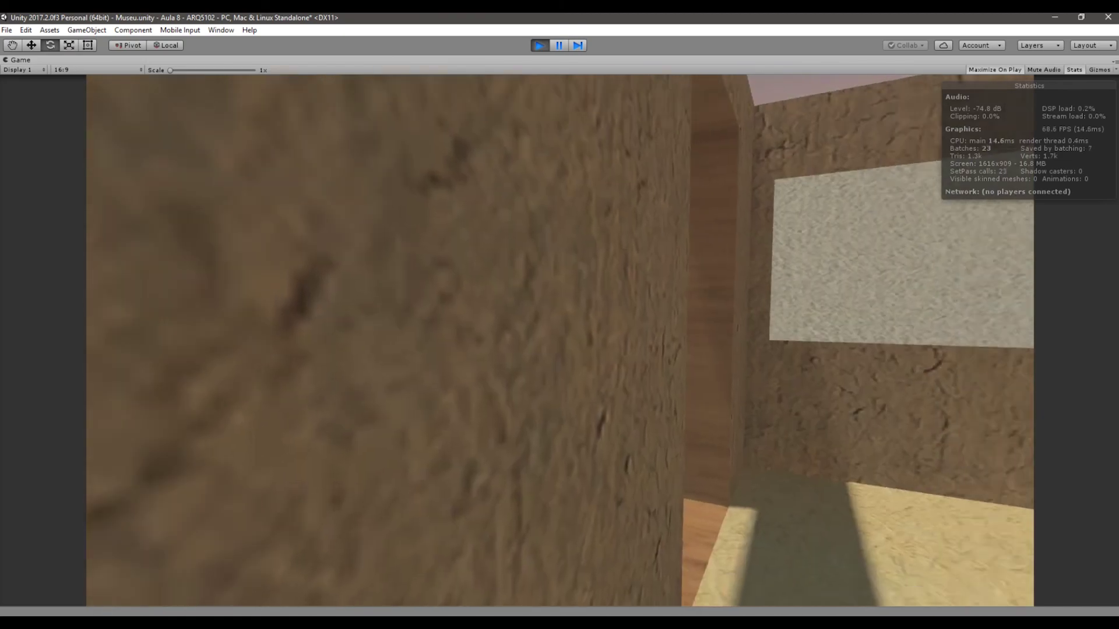
# - Move back and forth by the brown room's doorway to the red room, watching the rendering statistics, and stop the scene
pyautogui.press('s')
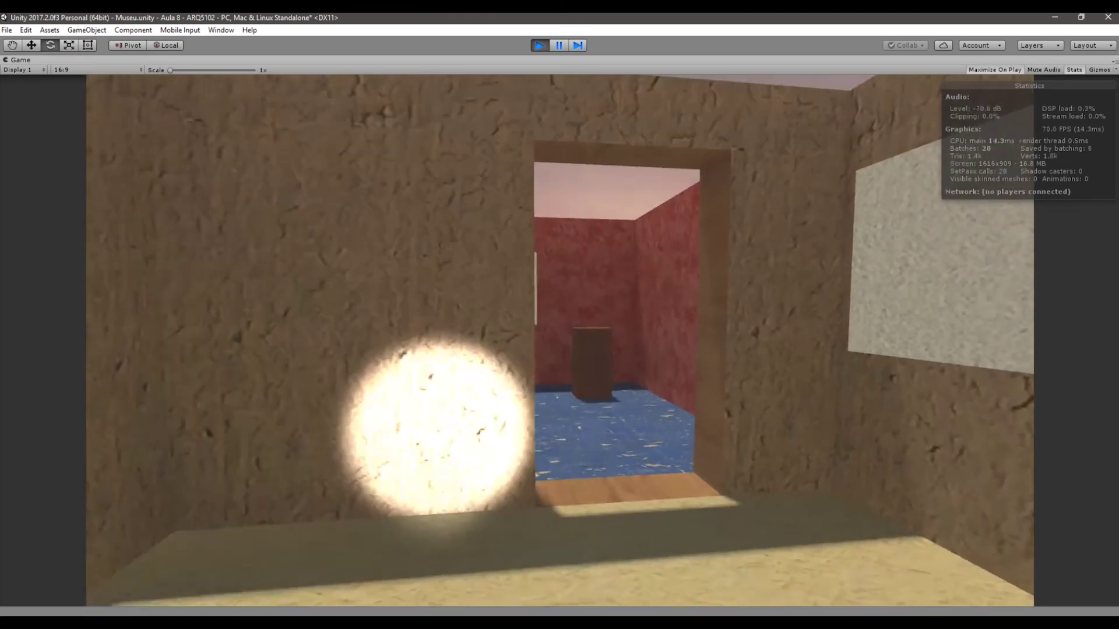
pyautogui.press('w')
pyautogui.press('w')
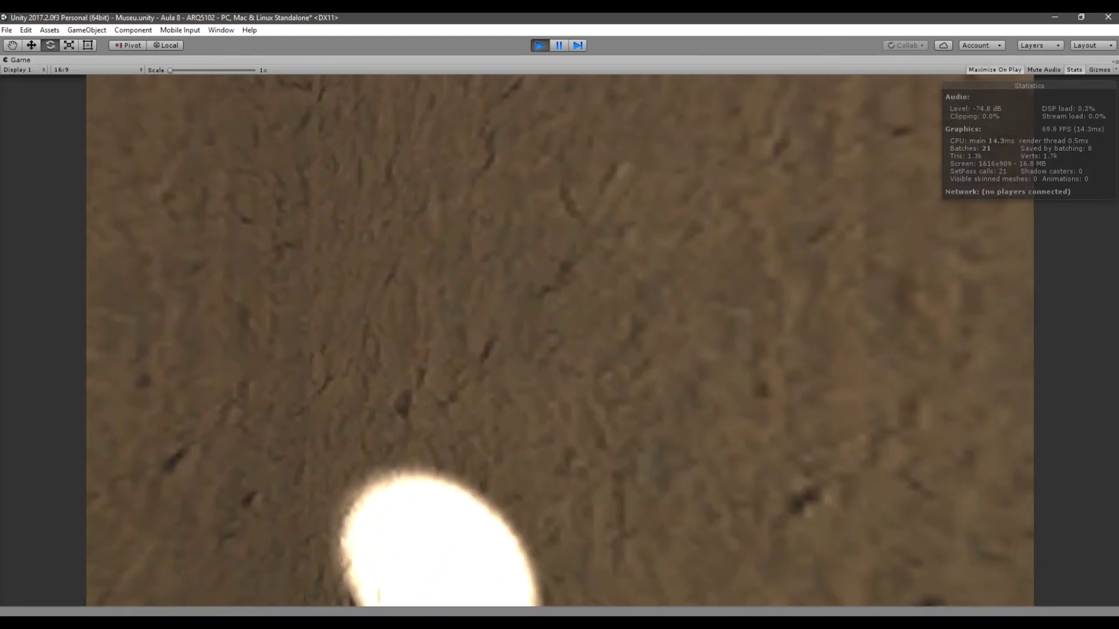
pyautogui.press('s')
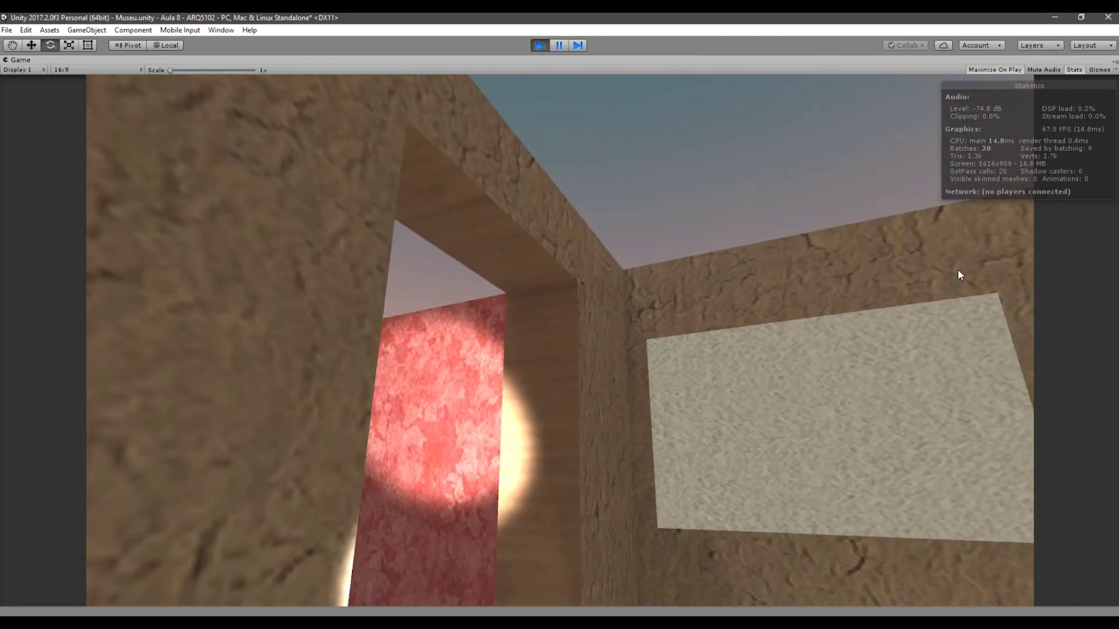
pyautogui.press('w')
pyautogui.press('s')
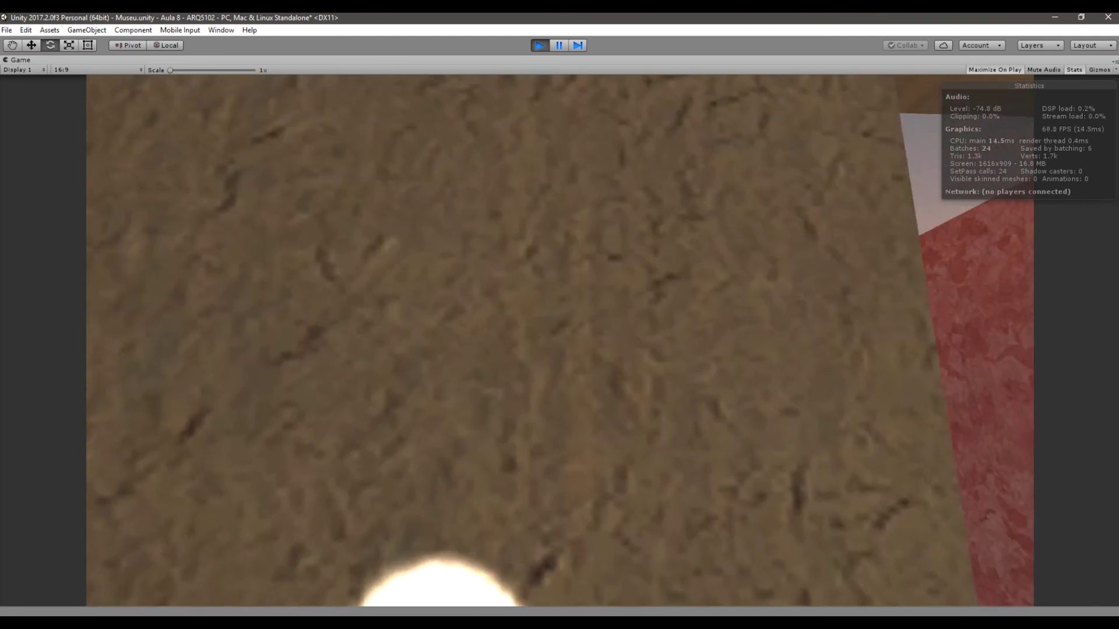
pyautogui.press('s')
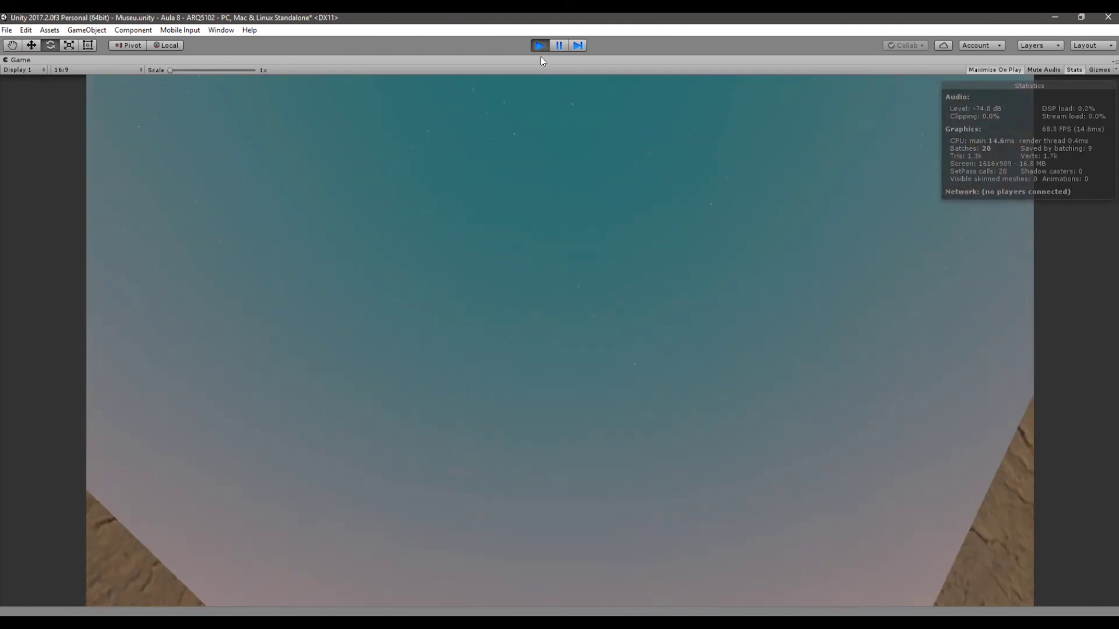
pyautogui.click(539, 46)
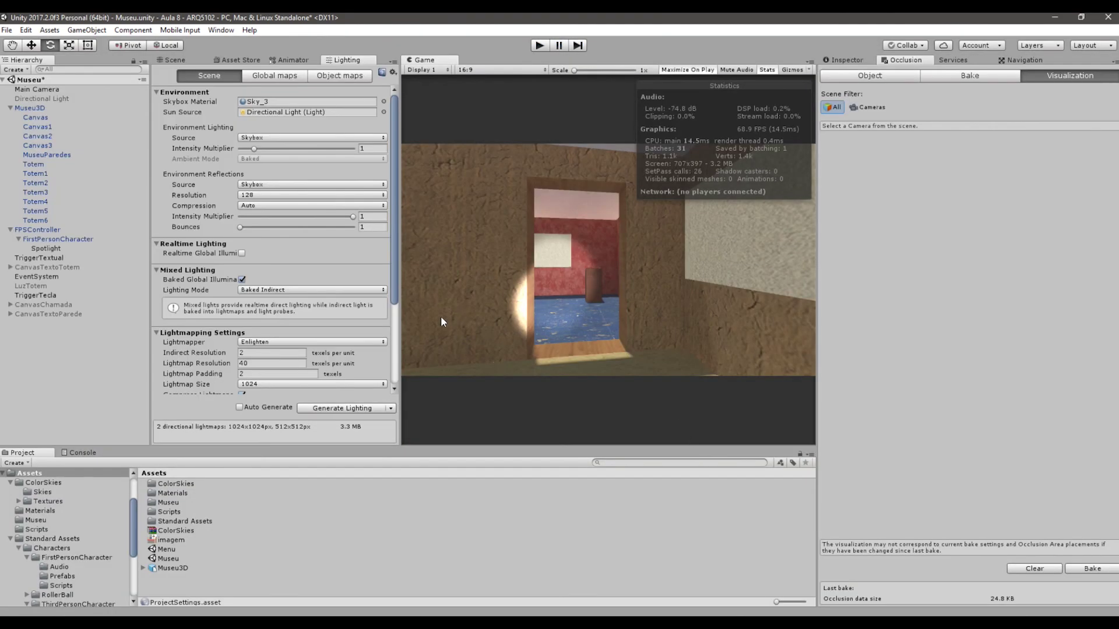